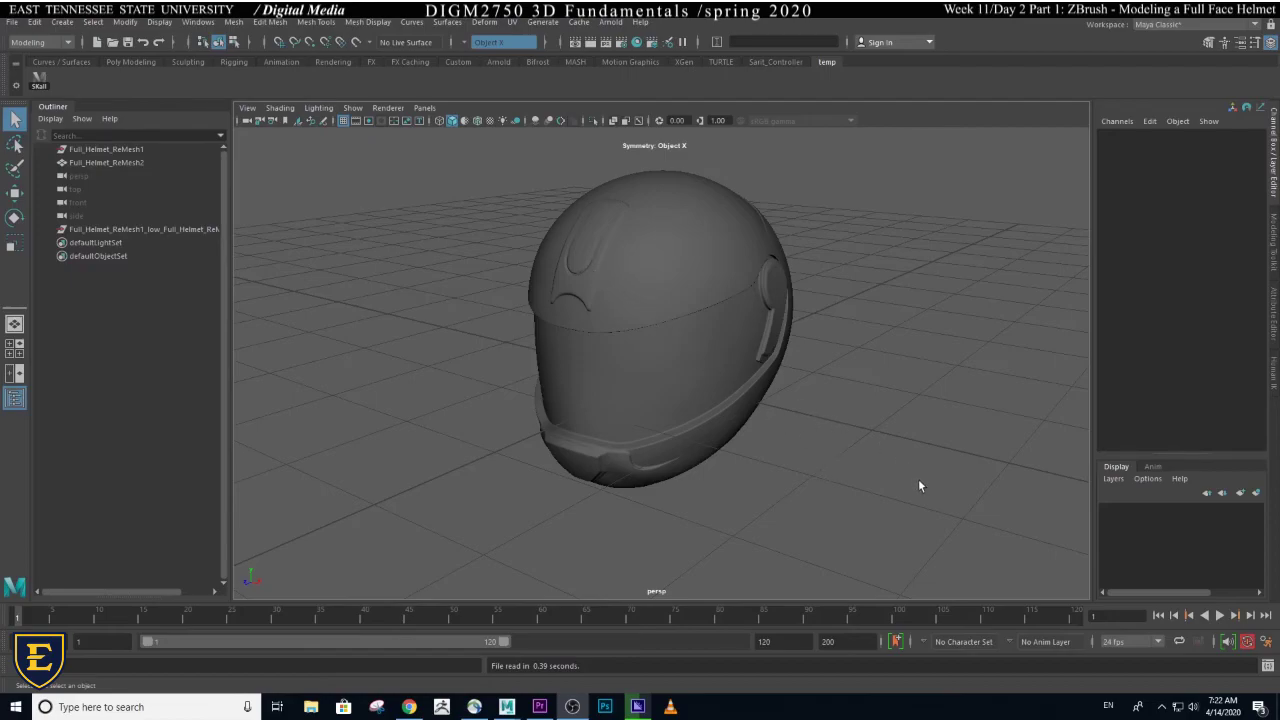
# - Orbit and dolly around the imported helmet, then switch to the Poly Modeling shelf
pyautogui.scroll(-8, 677, 437)
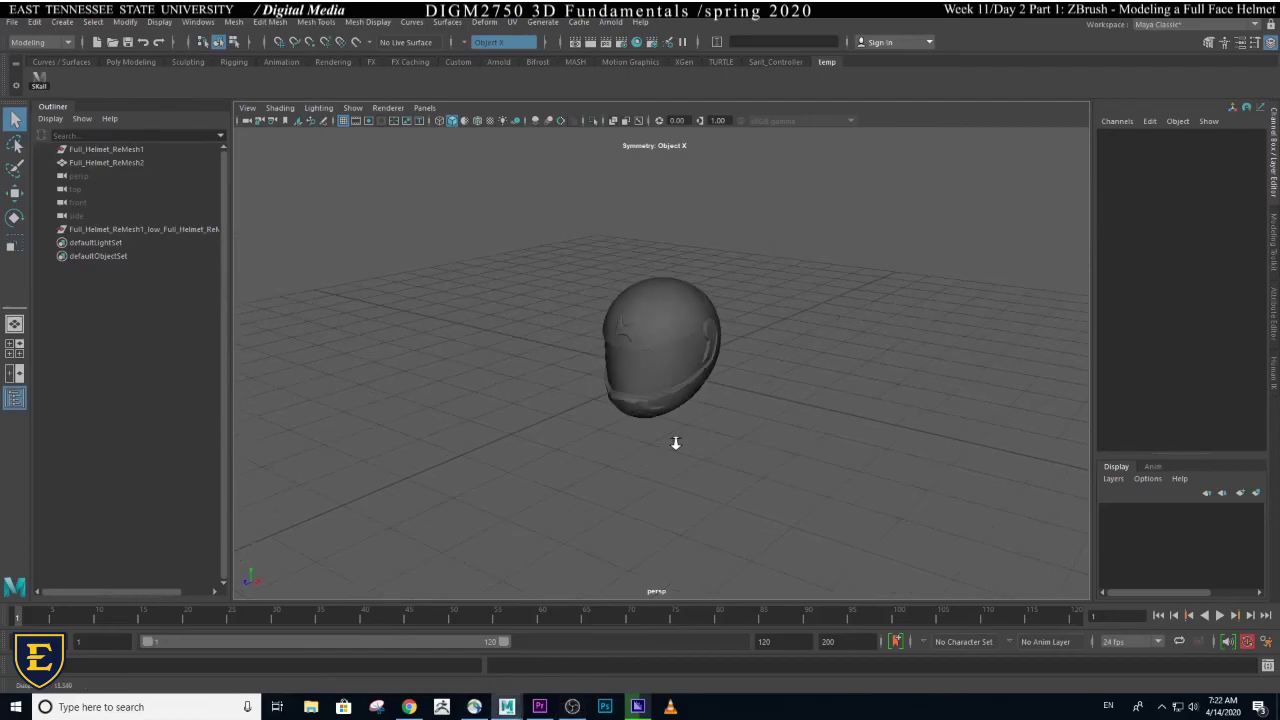
pyautogui.keyDown('alt'); pyautogui.moveTo(675, 441); pyautogui.dragTo(646, 437); pyautogui.keyUp('alt')
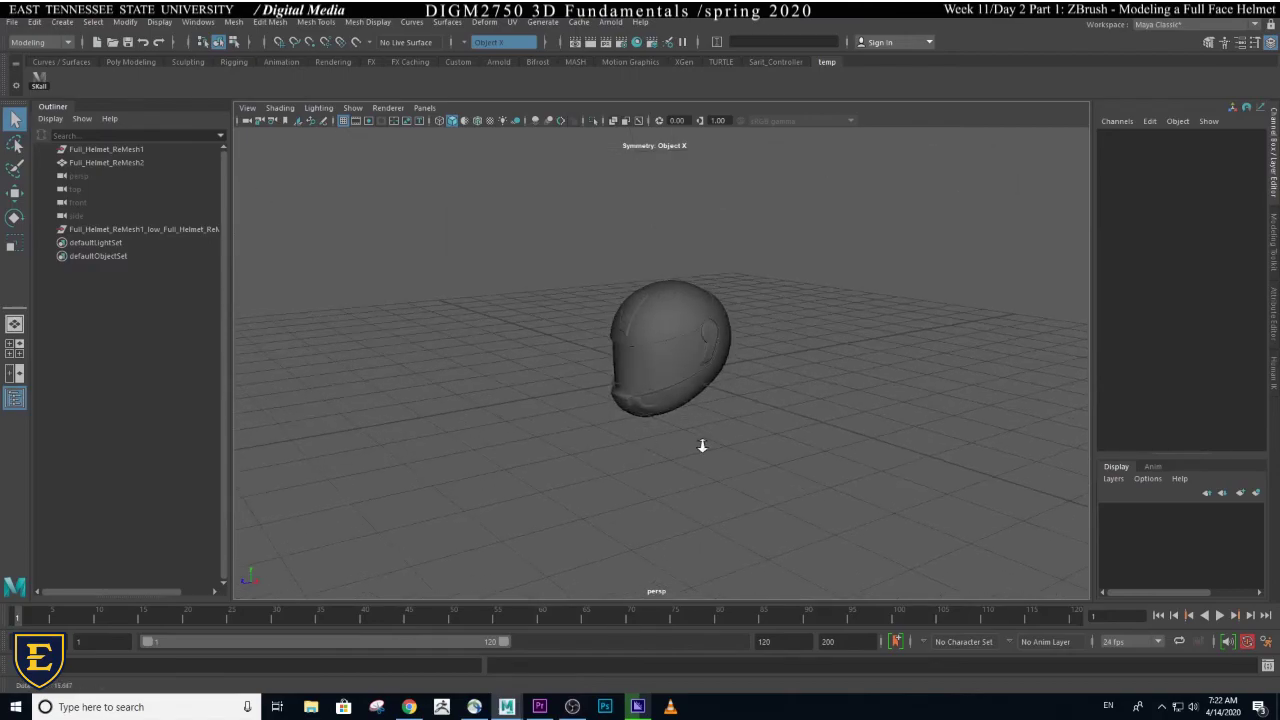
pyautogui.keyDown('alt'); pyautogui.moveTo(703, 446); pyautogui.dragTo(746, 457, button='right'); pyautogui.keyUp('alt')
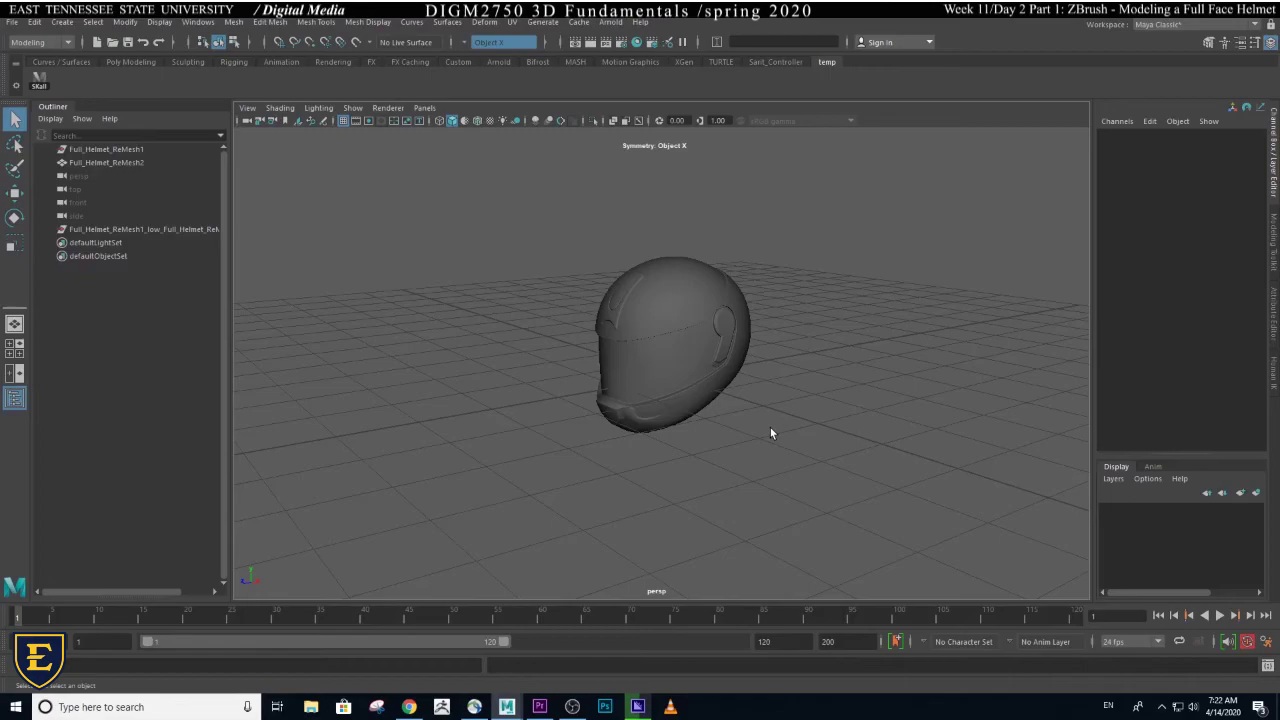
pyautogui.click(120, 62)
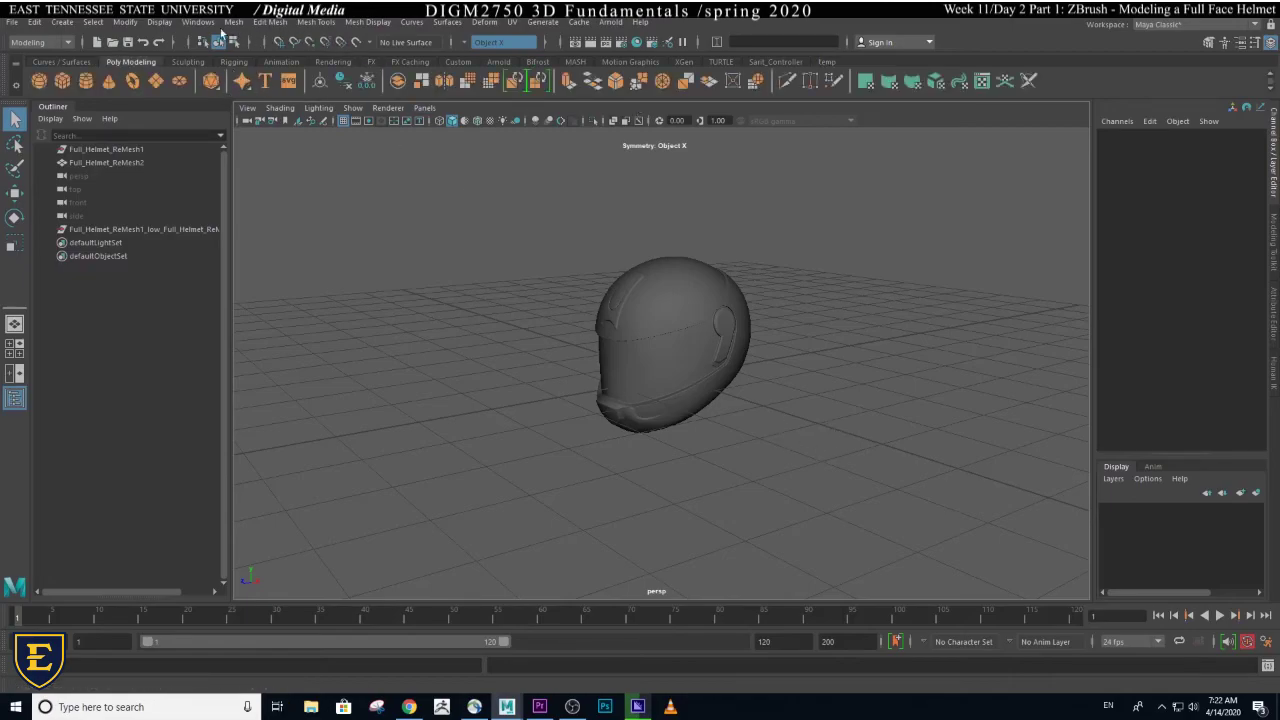
# - Set the Linear working unit to inch in Preferences > Settings and save the preferences
pyautogui.click(192, 22)
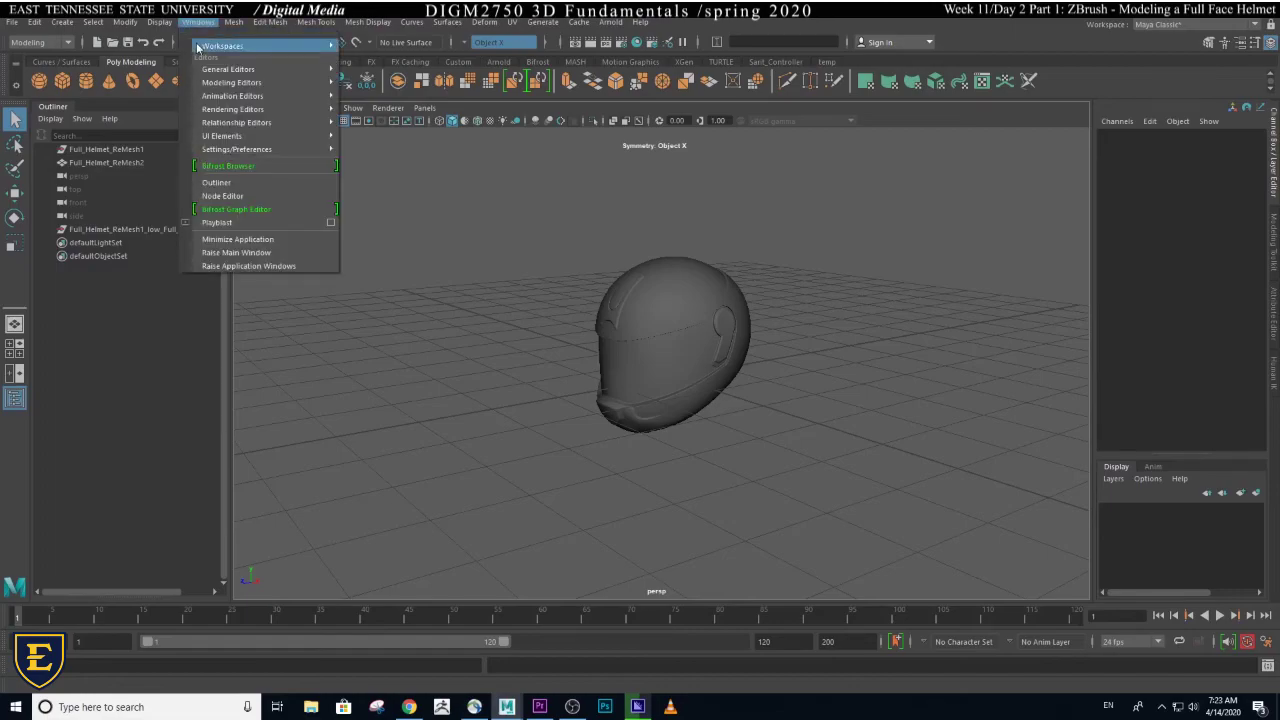
pyautogui.moveTo(241, 151)
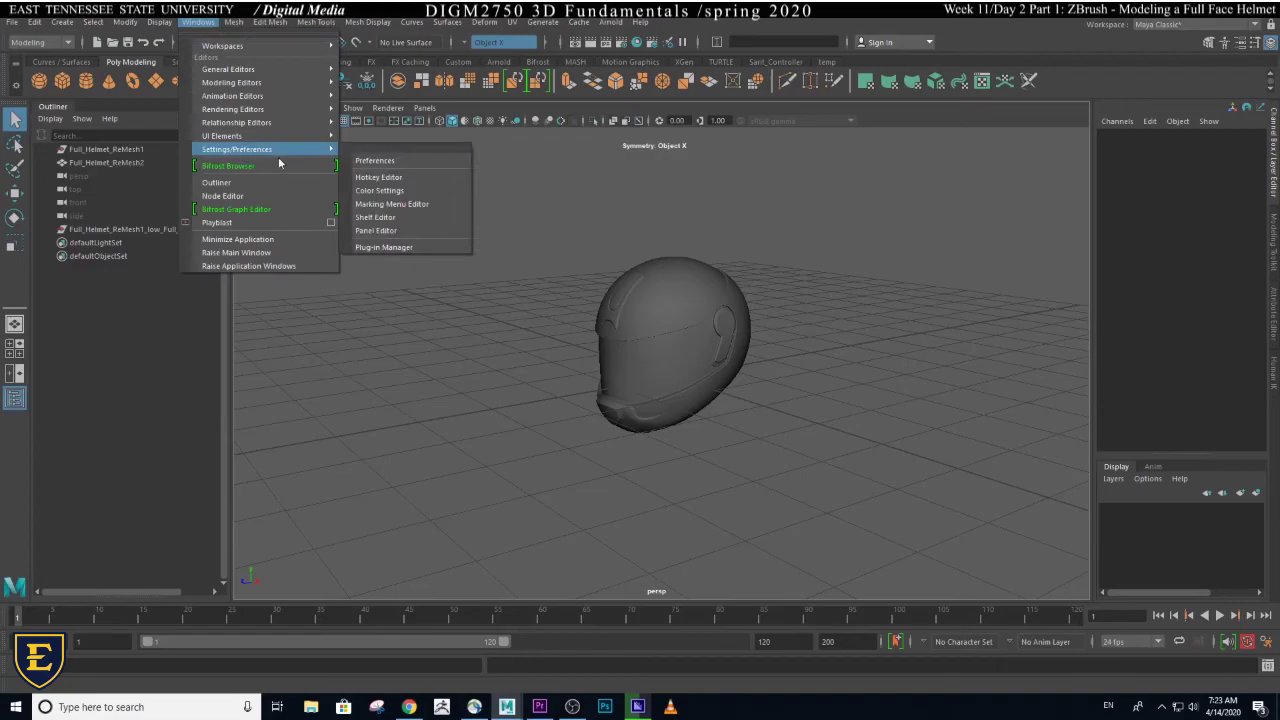
pyautogui.click(389, 164)
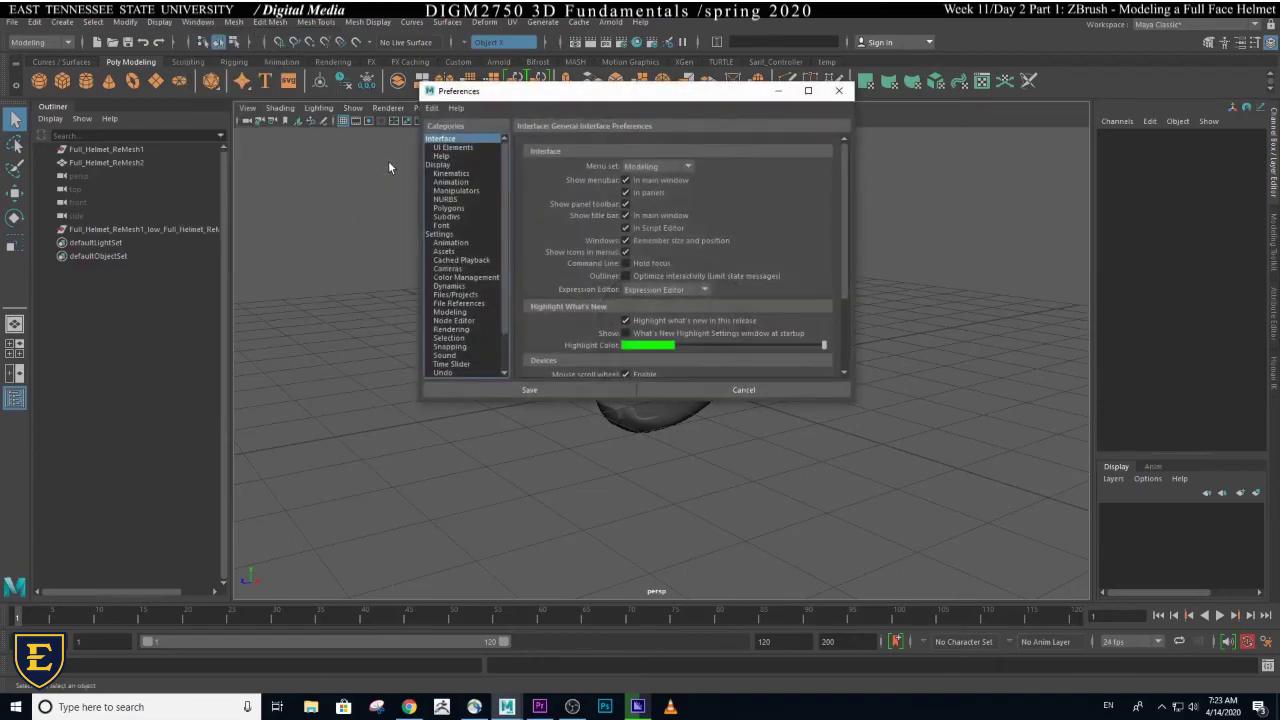
pyautogui.click(452, 235)
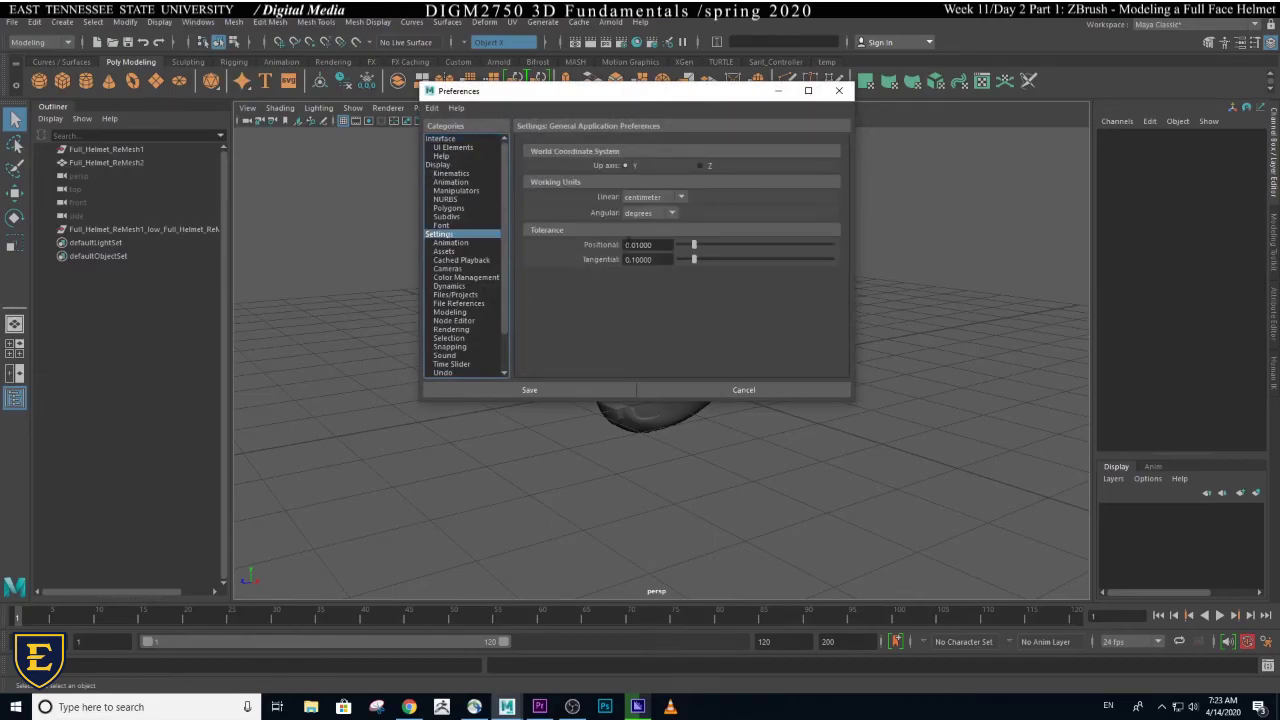
pyautogui.click(663, 198)
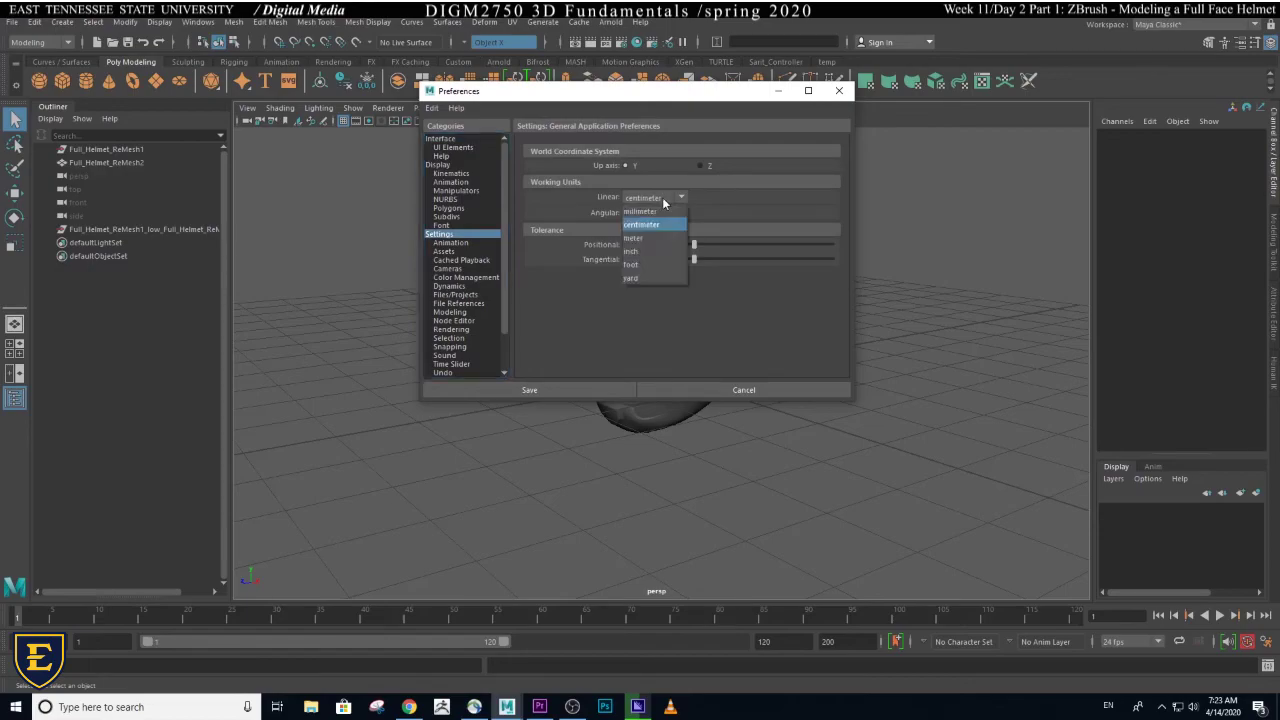
pyautogui.click(655, 252)
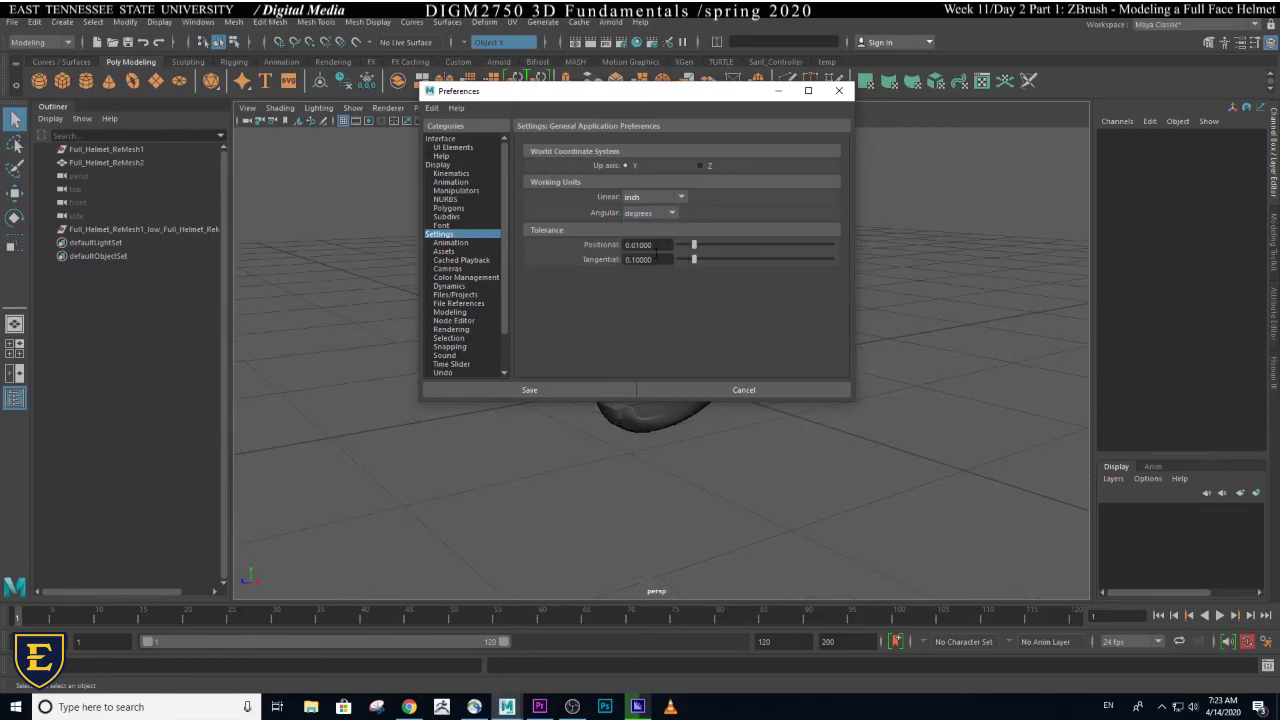
pyautogui.click(592, 393)
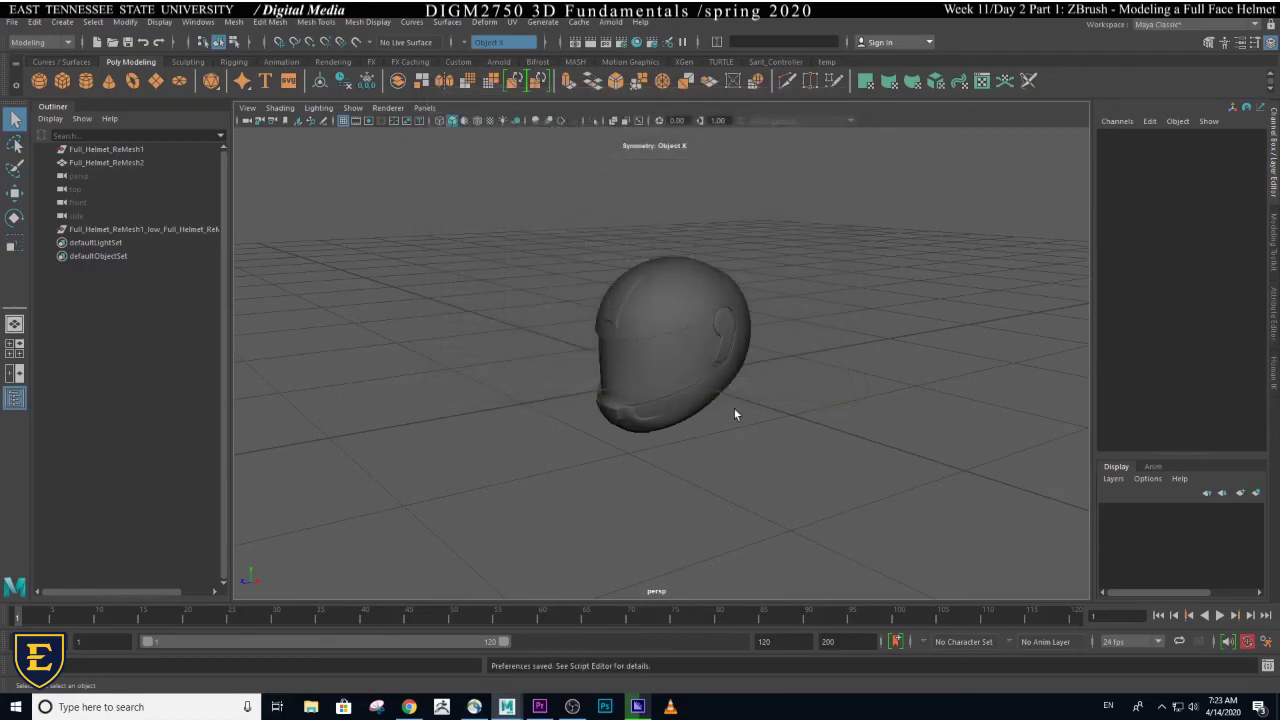
pyautogui.keyDown('alt'); pyautogui.moveTo(734, 414); pyautogui.dragTo(646, 406); pyautogui.keyUp('alt')
# - Maximize the side view, frame the helmet lower in it, and select Full_Helmet_ReMesh2
pyautogui.keyDown('alt'); pyautogui.moveTo(646, 406); pyautogui.dragTo(580, 396, button='right'); pyautogui.keyUp('alt')
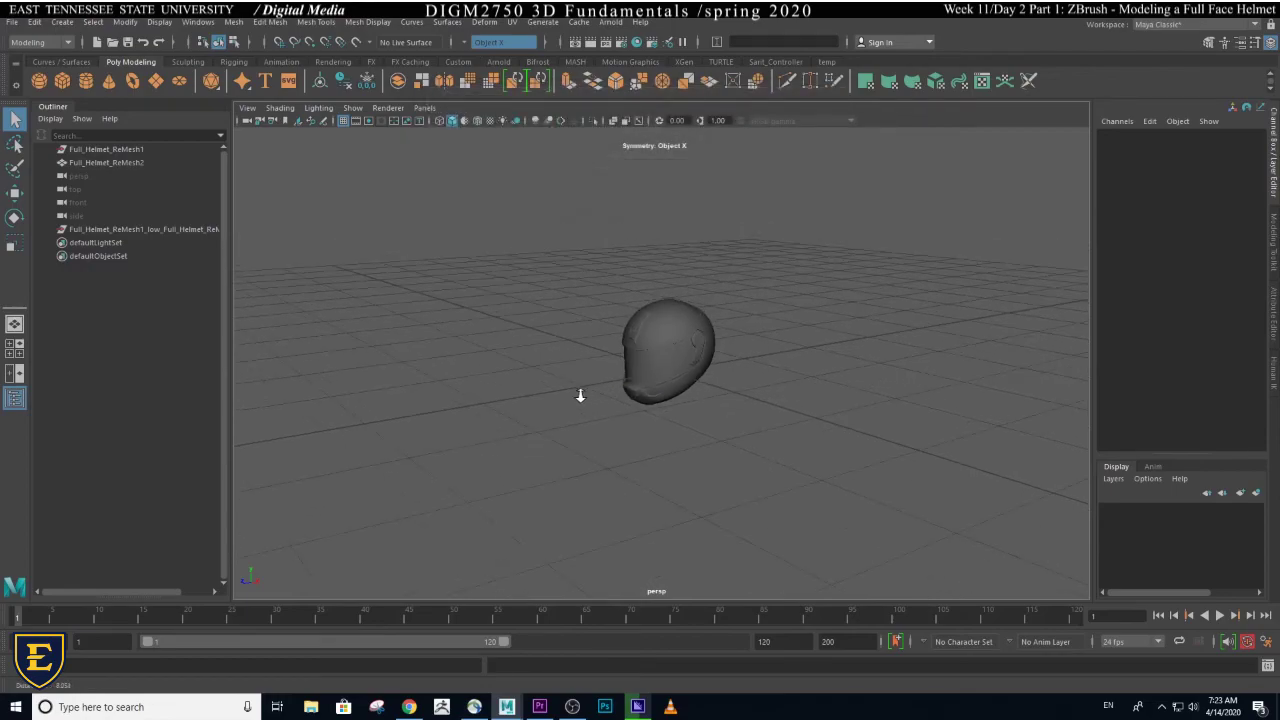
pyautogui.keyDown('alt'); pyautogui.moveTo(711, 391); pyautogui.dragTo(671, 418); pyautogui.keyUp('alt')
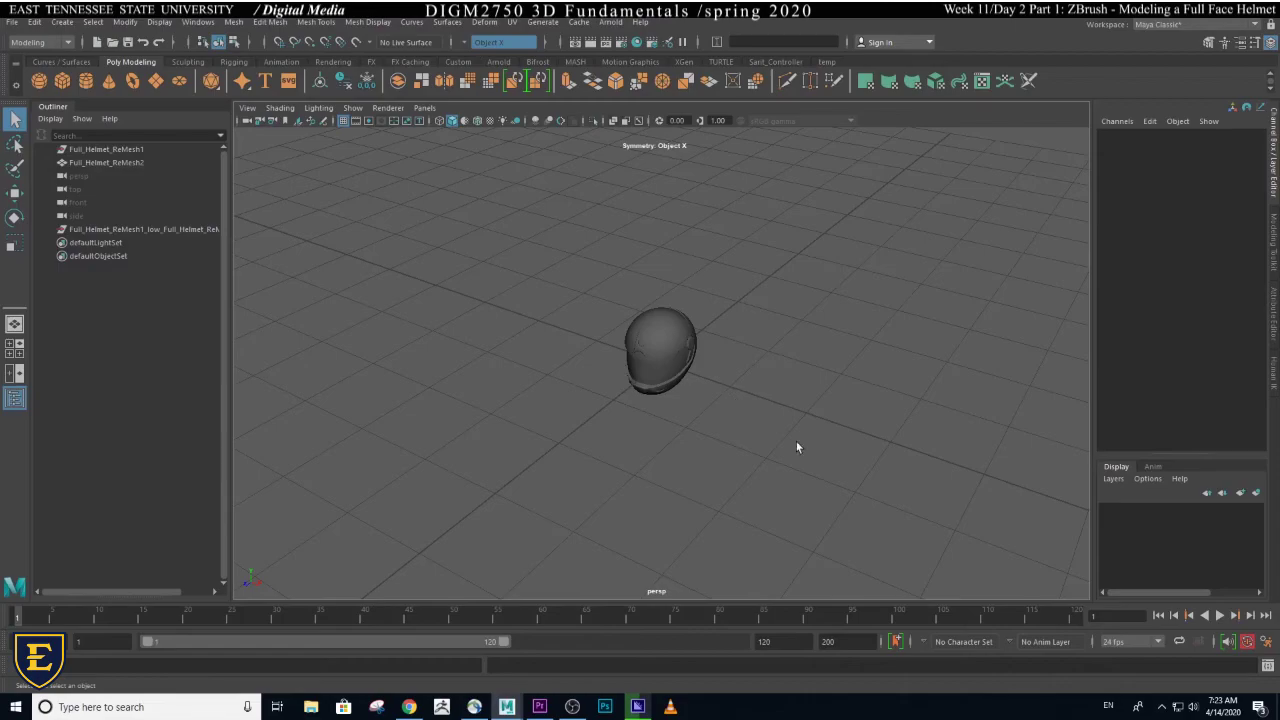
pyautogui.press('space')
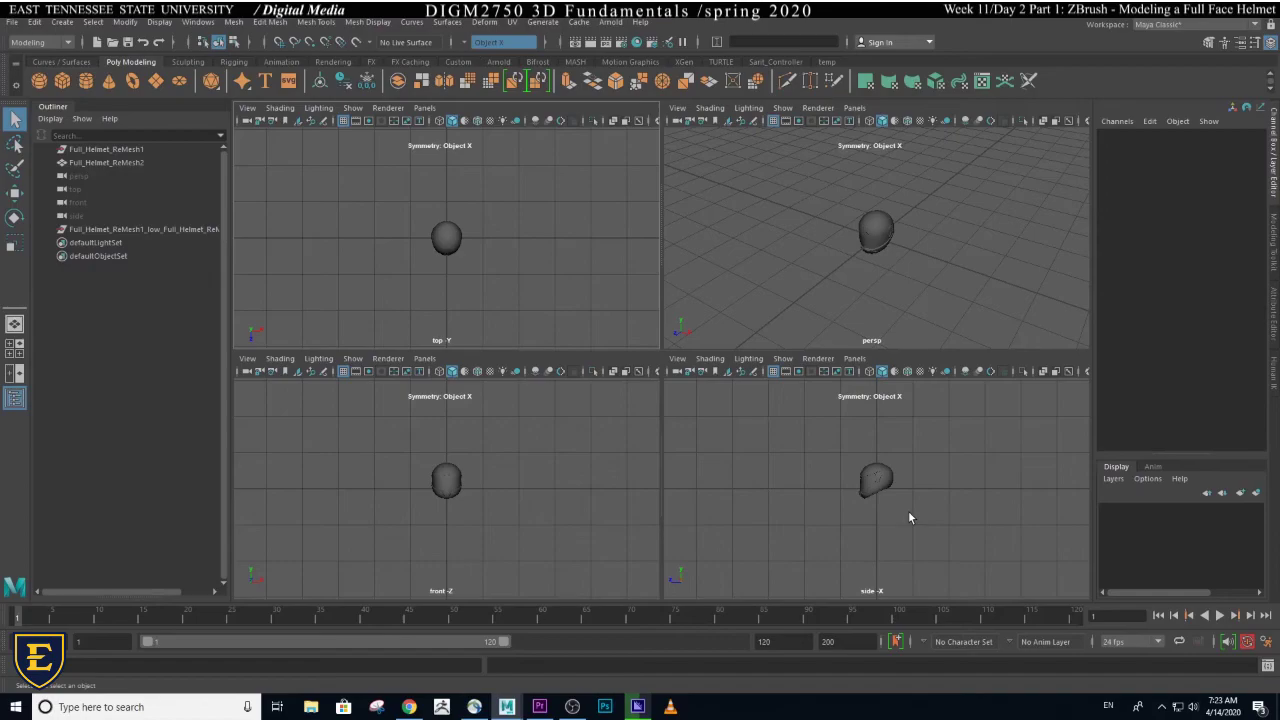
pyautogui.press('space')
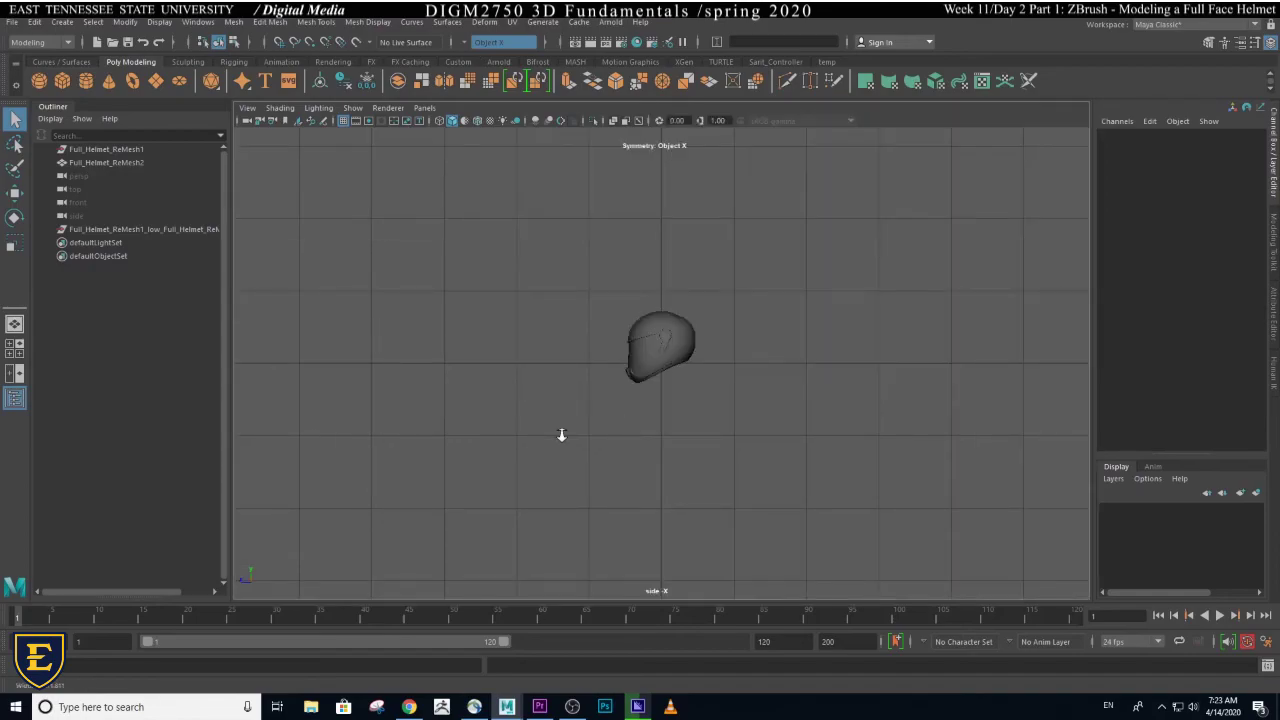
pyautogui.scroll(-2, 670, 455)
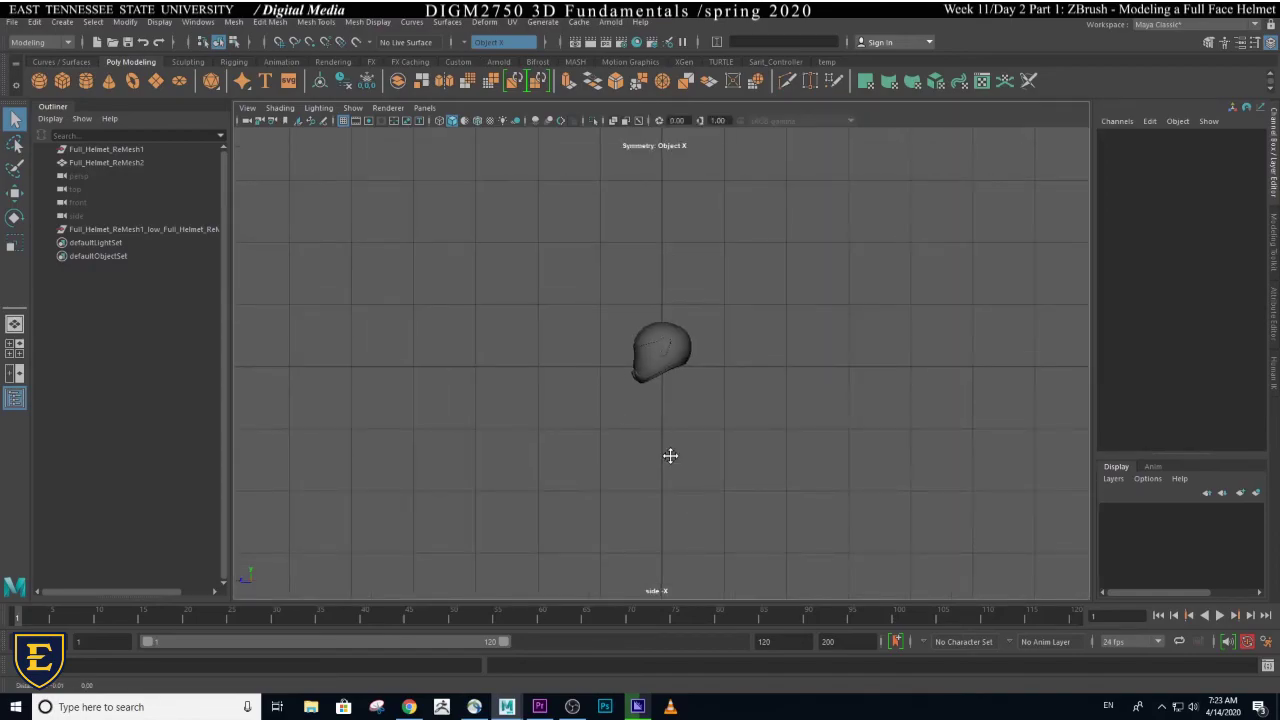
pyautogui.keyDown('alt'); pyautogui.moveTo(670, 455); pyautogui.dragTo(671, 490, button='middle'); pyautogui.keyUp('alt')
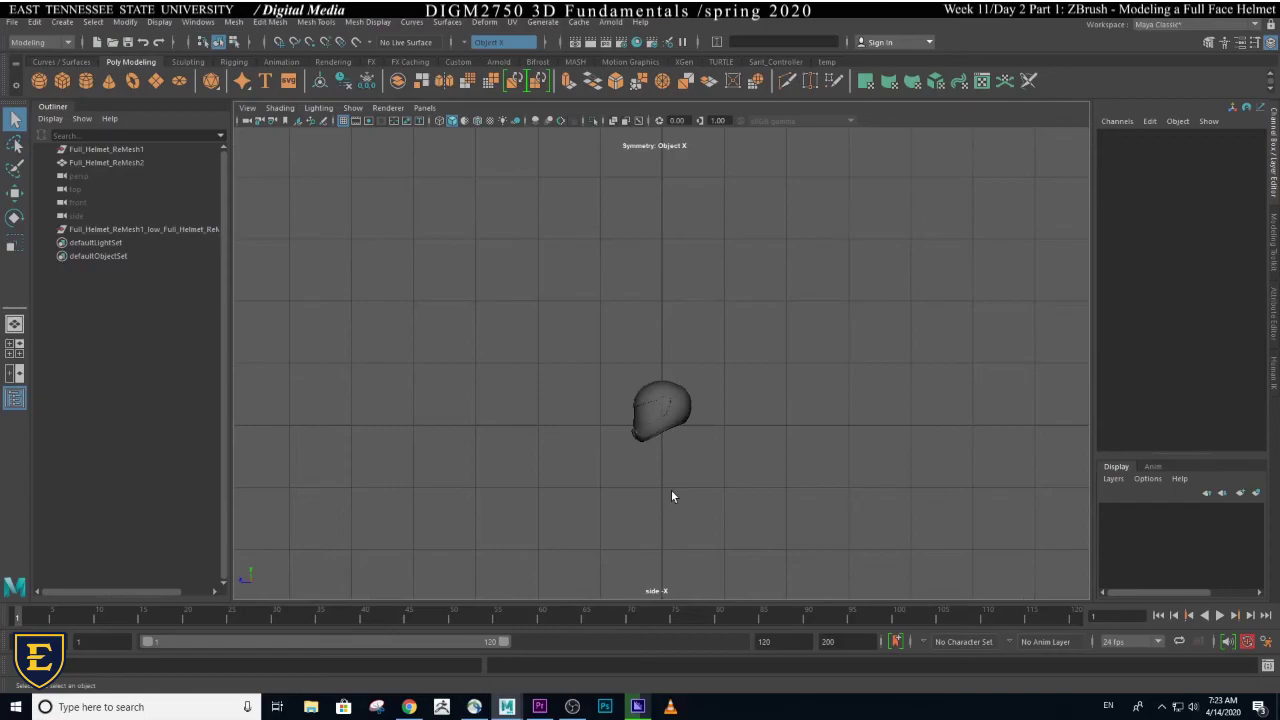
pyautogui.click(669, 422)
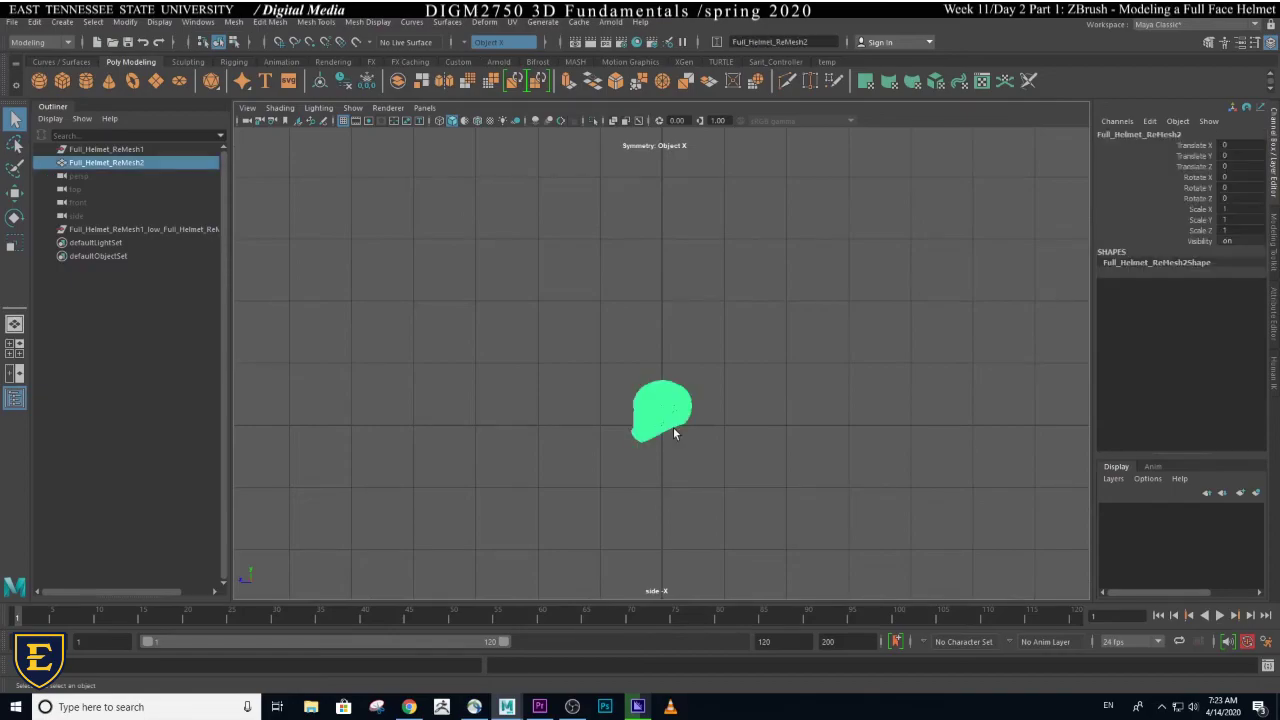
# - Switch to the Scale tool and frame the helmet in a maximized front view
pyautogui.click(15, 243)
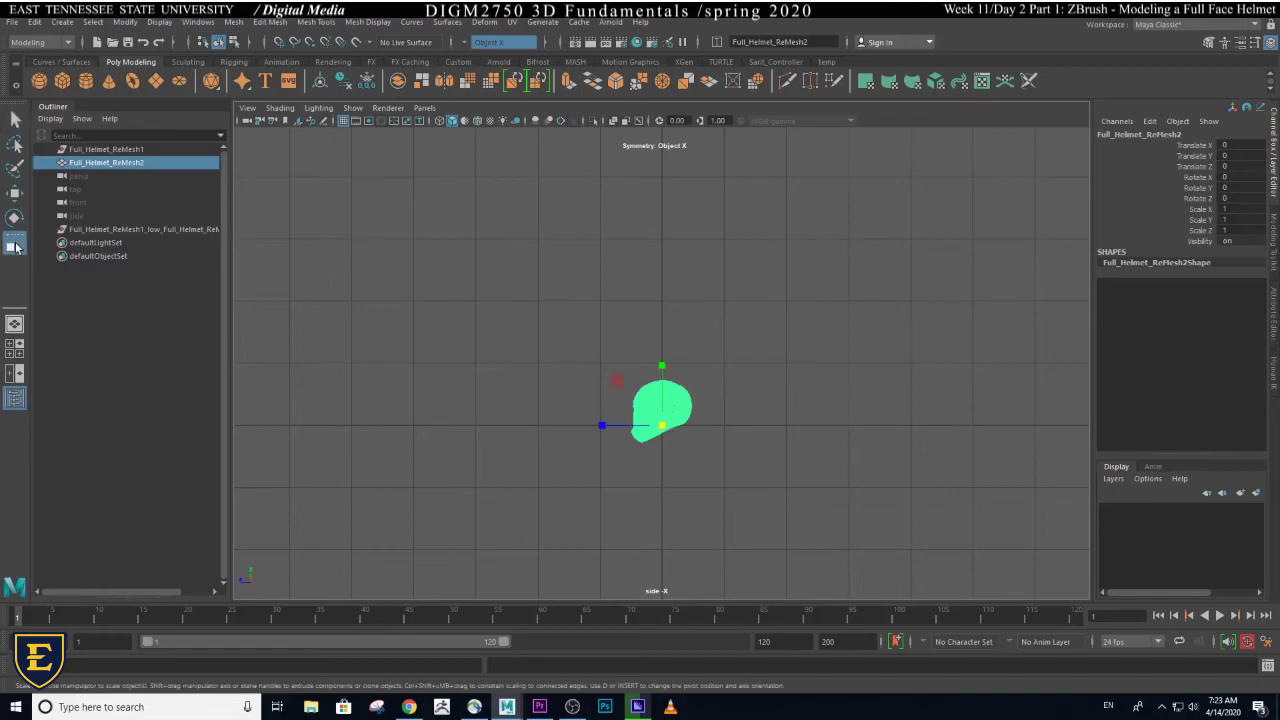
pyautogui.click(661, 430)
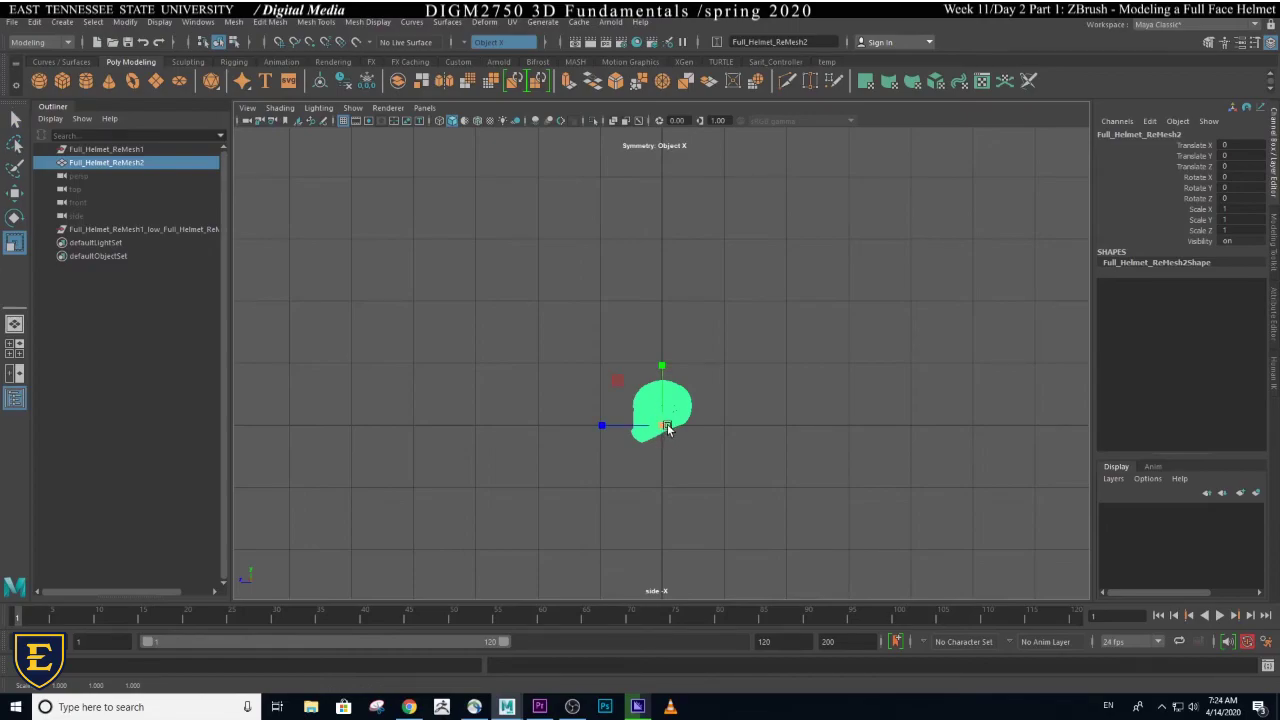
pyautogui.press('space')
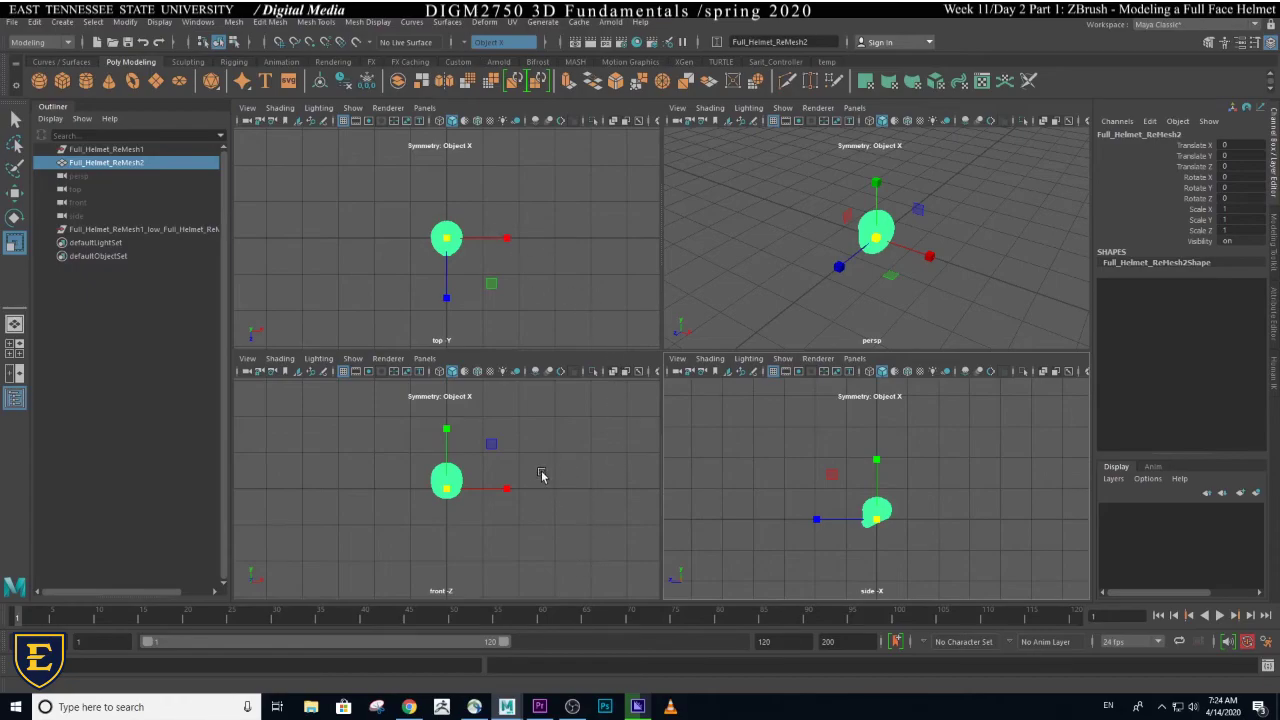
pyautogui.press('space')
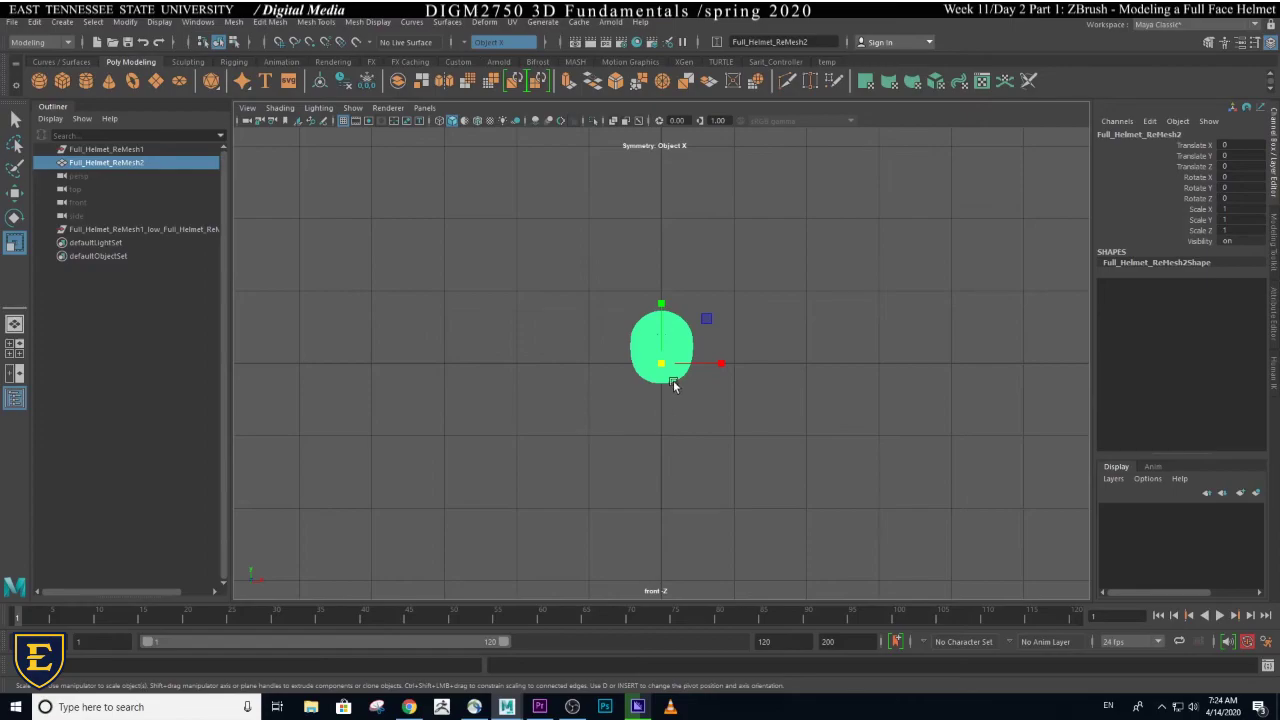
pyautogui.keyDown('alt'); pyautogui.moveTo(672, 381); pyautogui.dragTo(663, 481, button='middle'); pyautogui.keyUp('alt')
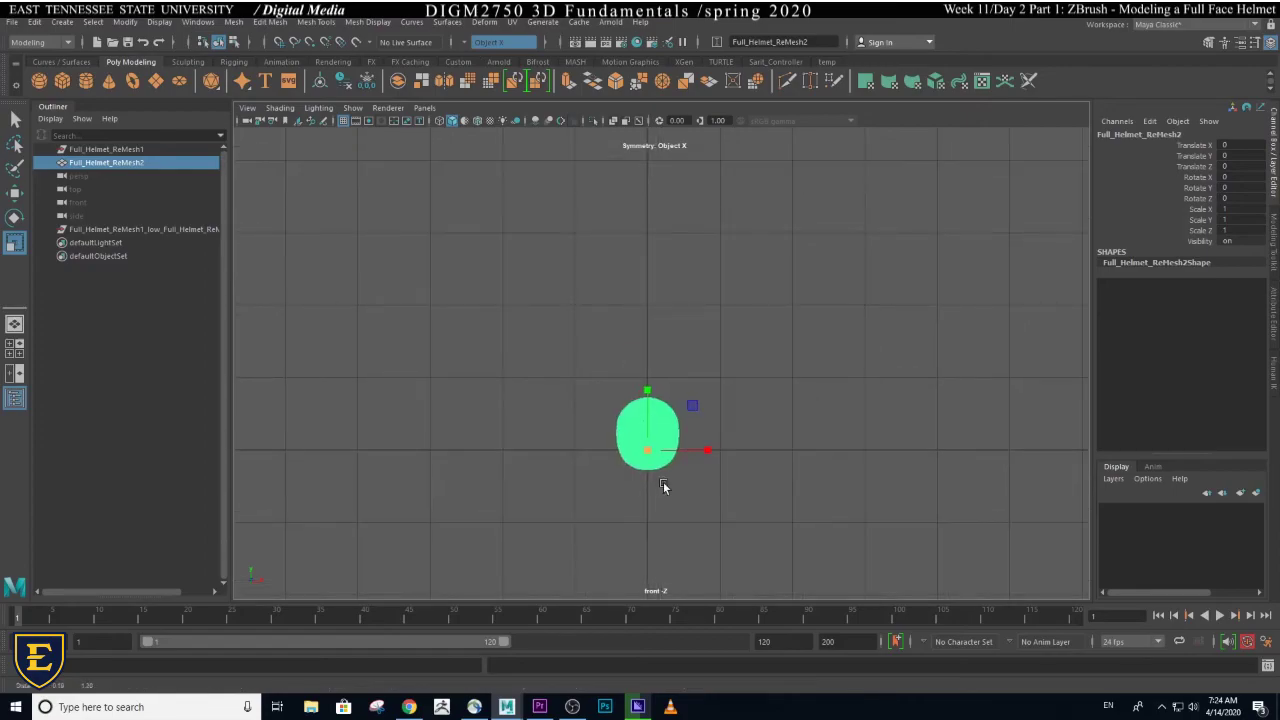
pyautogui.keyDown('alt'); pyautogui.moveTo(627, 478); pyautogui.dragTo(524, 468, button='right'); pyautogui.keyUp('alt')
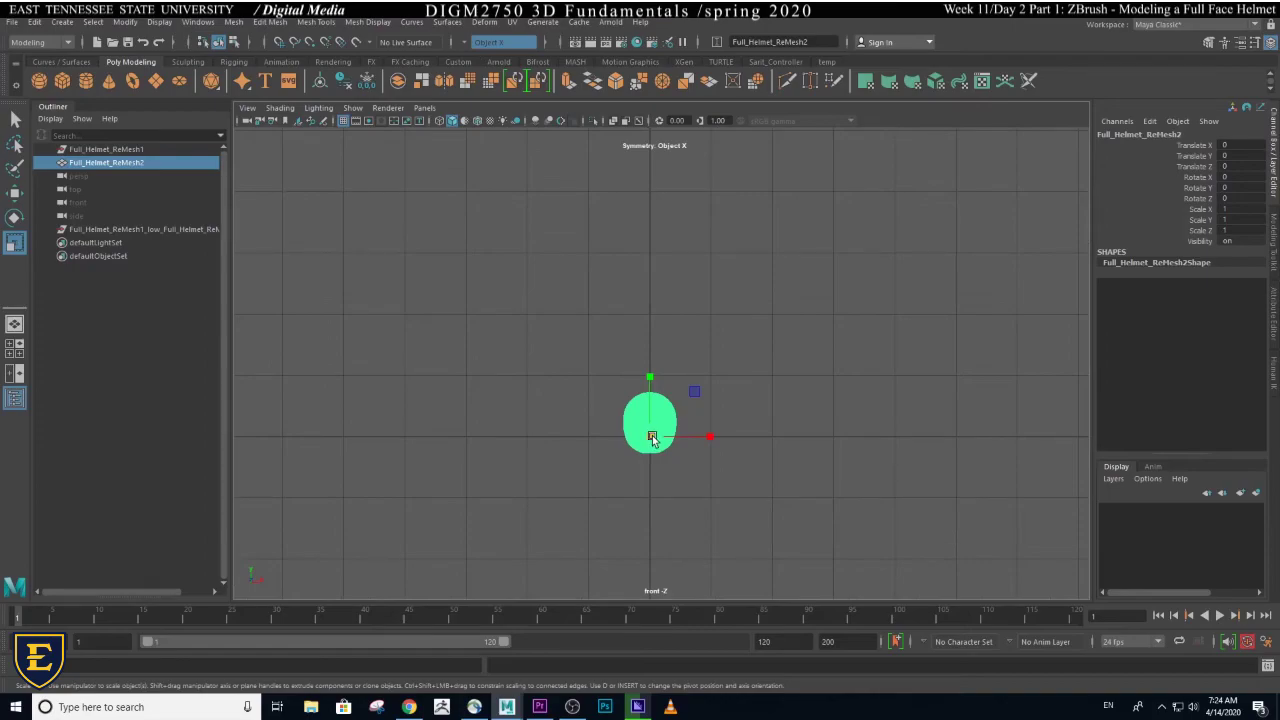
pyautogui.keyDown('alt'); pyautogui.moveTo(670, 456); pyautogui.dragTo(765, 458, button='middle'); pyautogui.keyUp('alt')
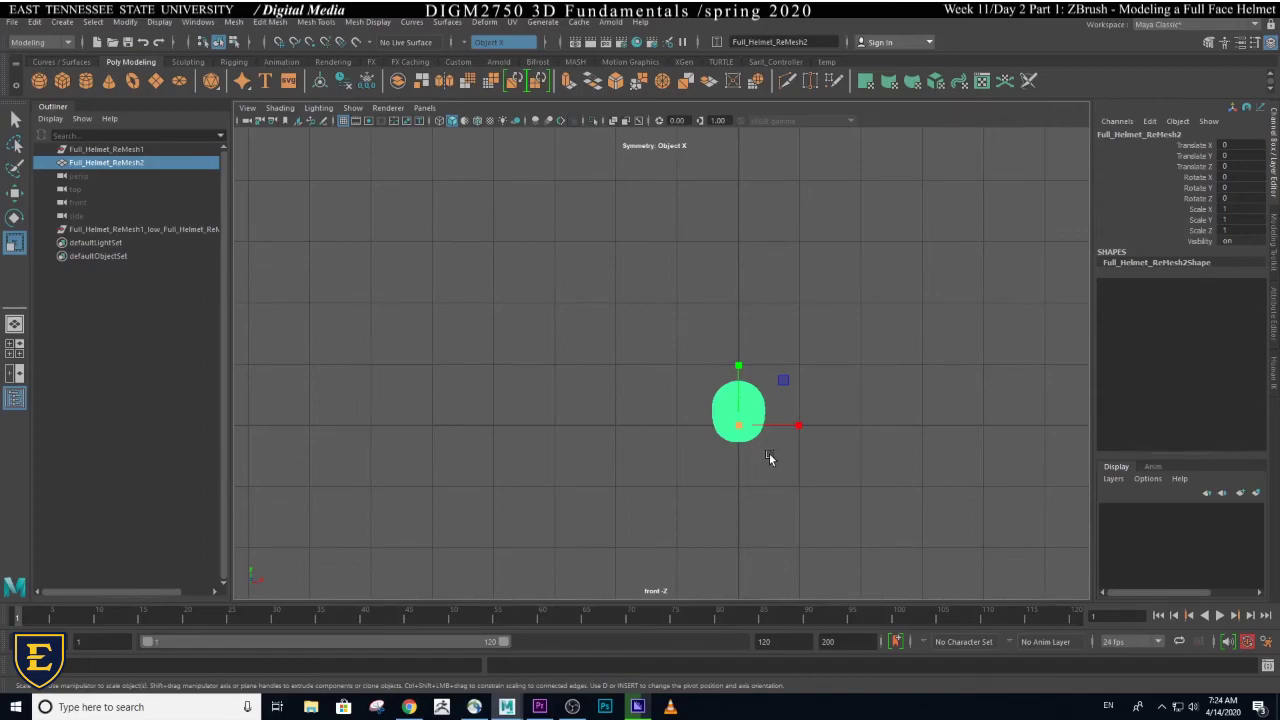
pyautogui.keyDown('alt'); pyautogui.moveTo(769, 458); pyautogui.dragTo(714, 451); pyautogui.keyUp('alt')
# - Back in four views, drag the centre handle in the front view to scale the helmet to 4.87
pyautogui.press('space')
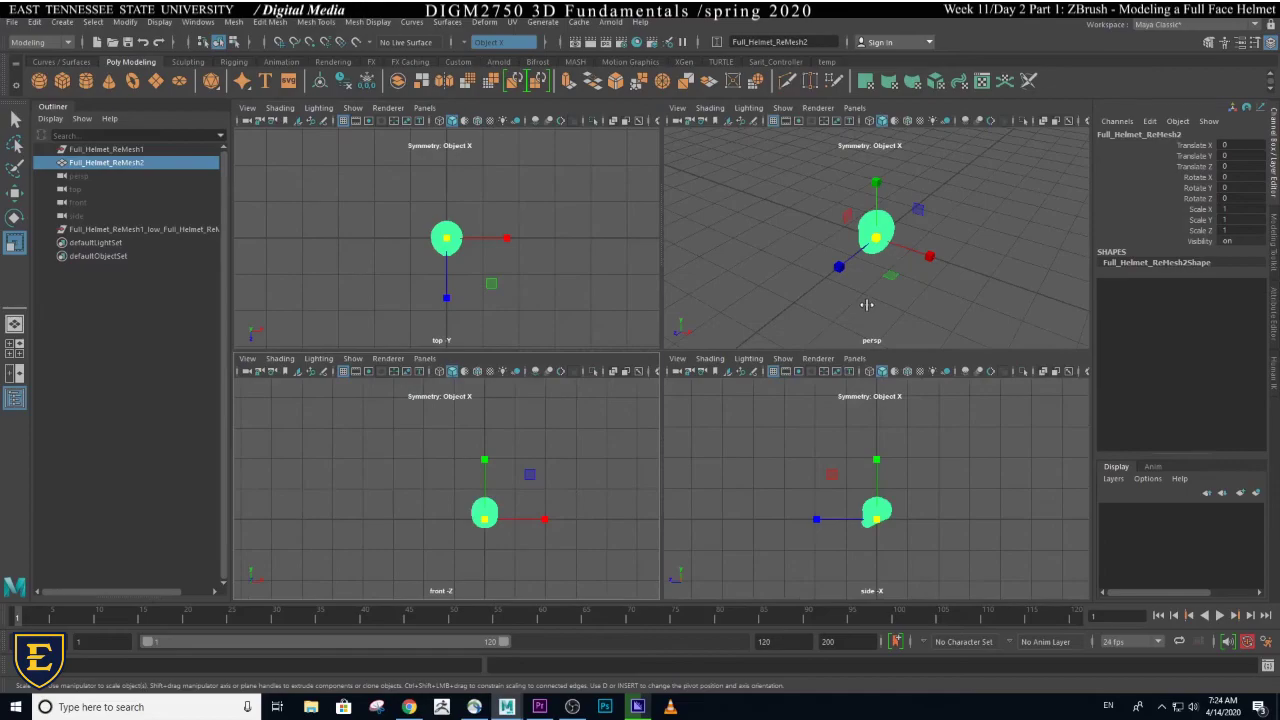
pyautogui.moveTo(866, 305)
pyautogui.keyDown('alt'); pyautogui.mouseDown()
pyautogui.moveTo(807, 272)
pyautogui.moveTo(845, 295)
pyautogui.mouseUp(); pyautogui.keyUp('alt')
pyautogui.click(503, 519)
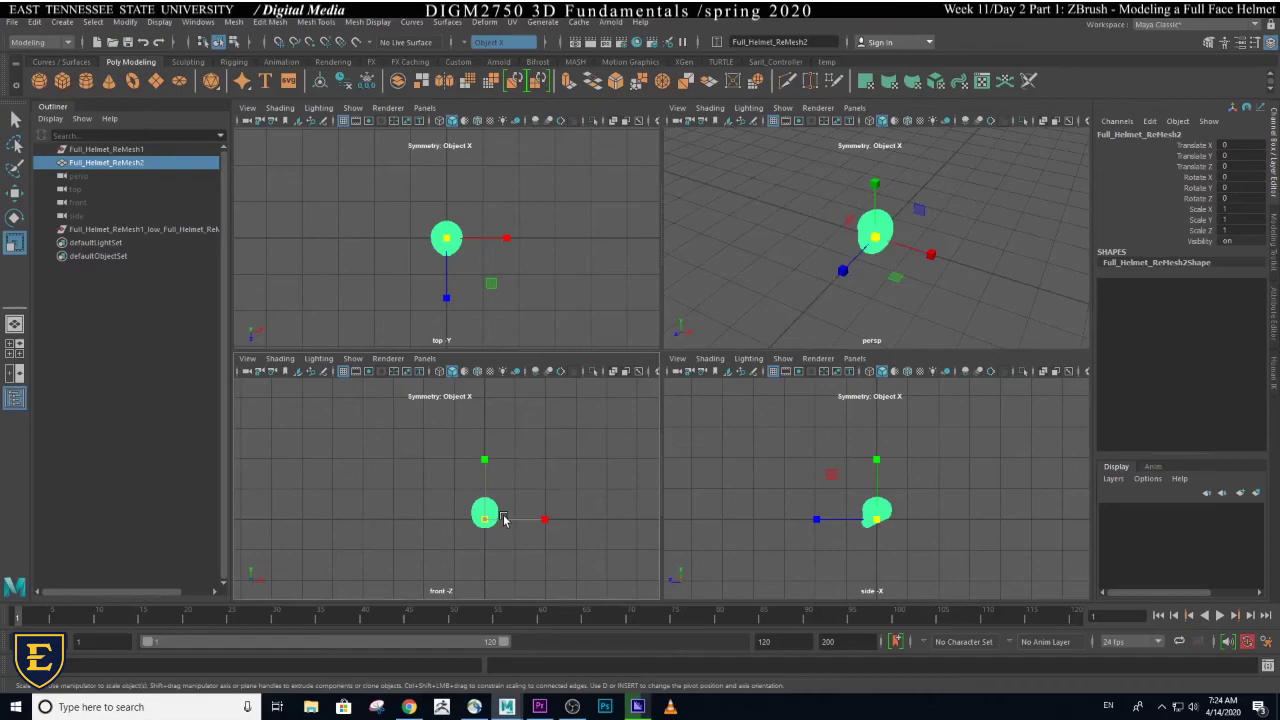
pyautogui.moveTo(503, 519); pyautogui.dragTo(600, 517)
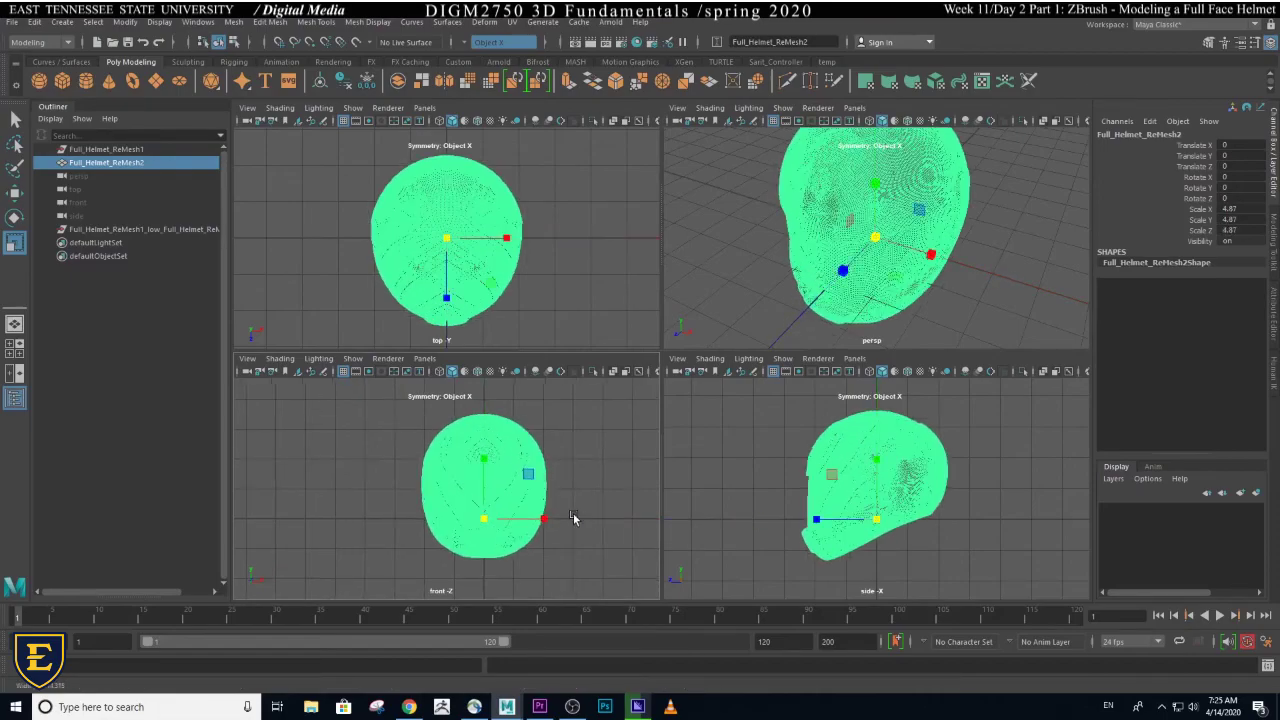
# - Enlarge Full_Helmet_ReMesh2 further to a uniform scale of 9.289 on X, Y and Z
pyautogui.scroll(-2, 573, 513)
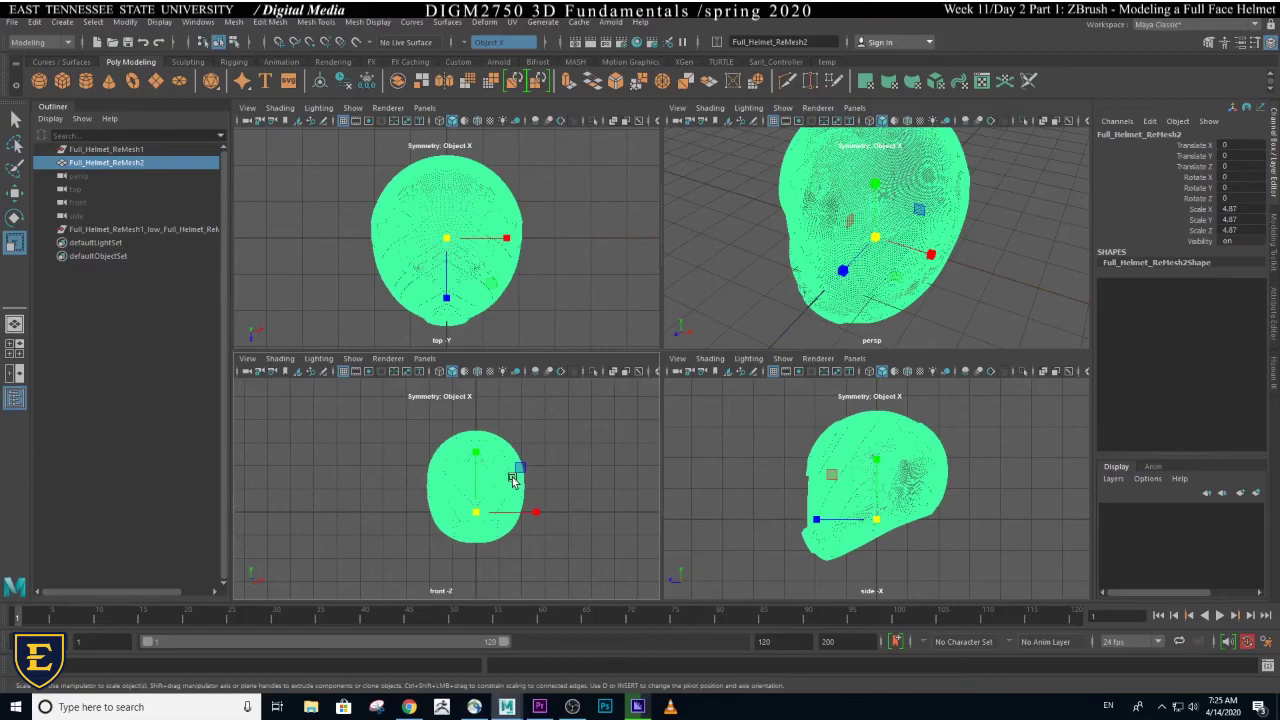
pyautogui.moveTo(502, 521); pyautogui.dragTo(570, 528)
pyautogui.moveTo(475, 513); pyautogui.dragTo(576, 511)
pyautogui.scroll(-2, 523, 517)
pyautogui.scroll(-2, 440, 517)
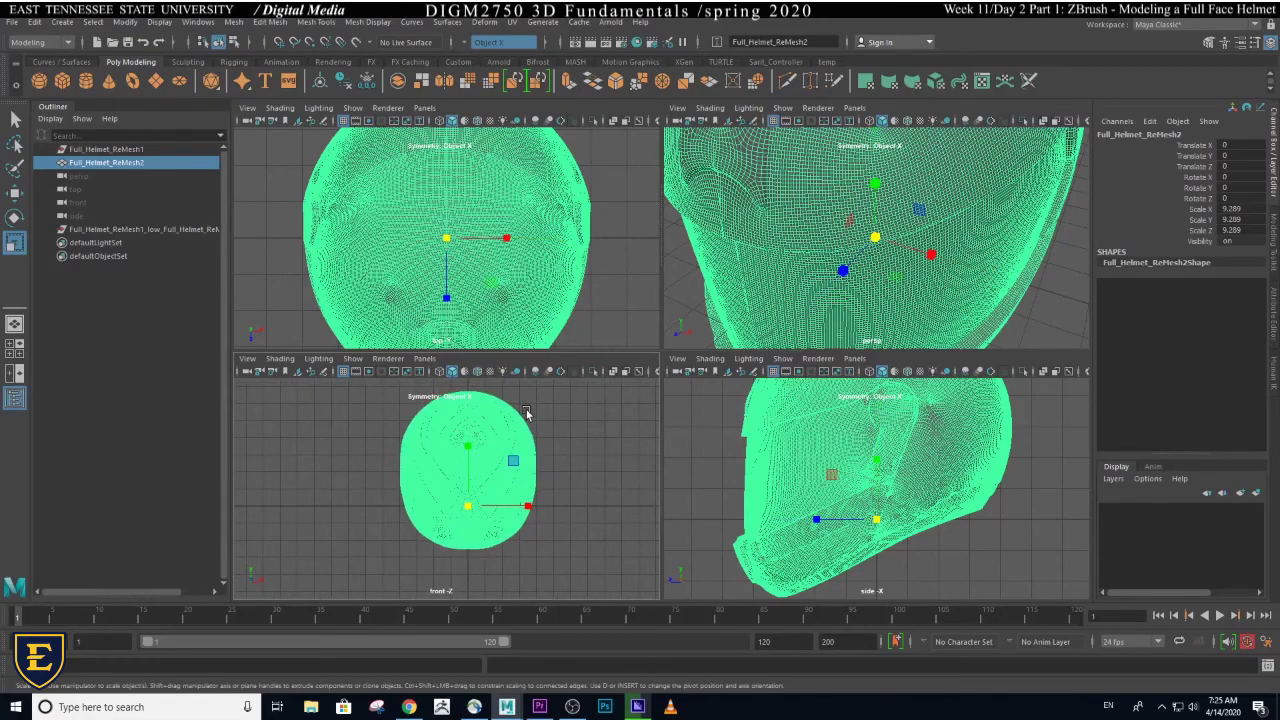
pyautogui.click(528, 504)
# - Move the helmet to Translate Y 2.545, checking in the maximized side view, then deselect it
pyautogui.press('w')
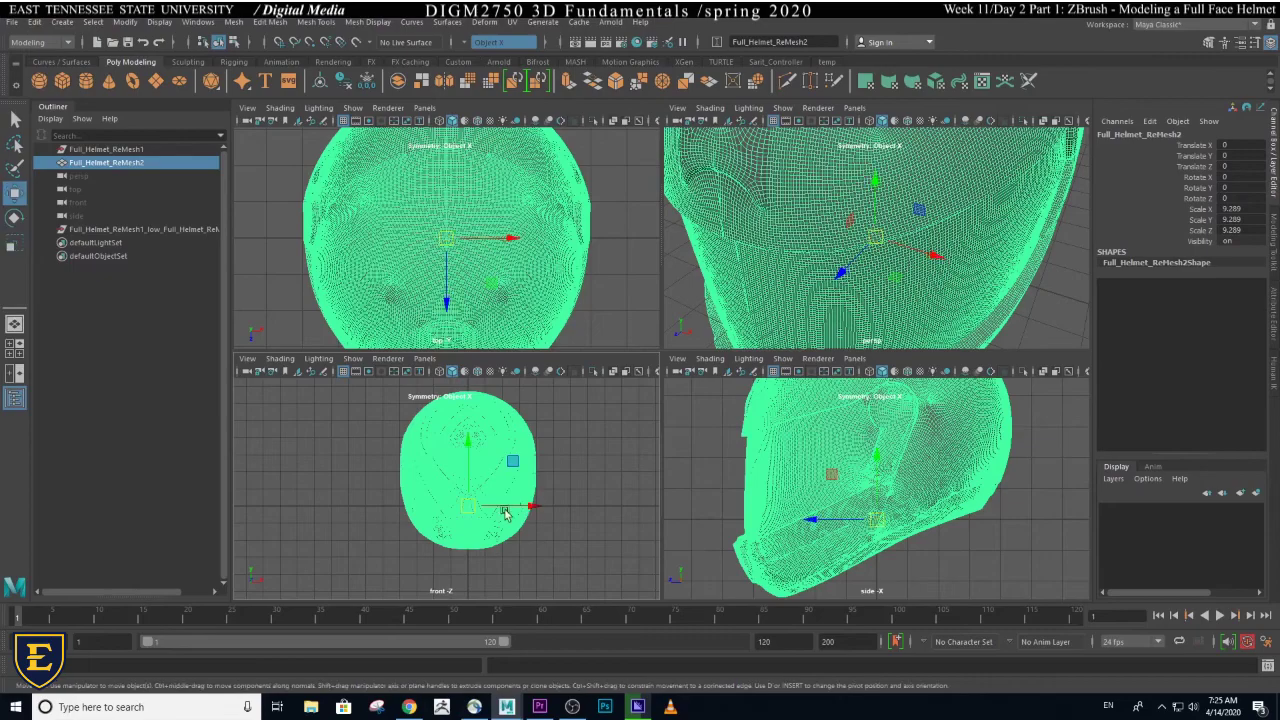
pyautogui.moveTo(464, 447); pyautogui.dragTo(480, 400)
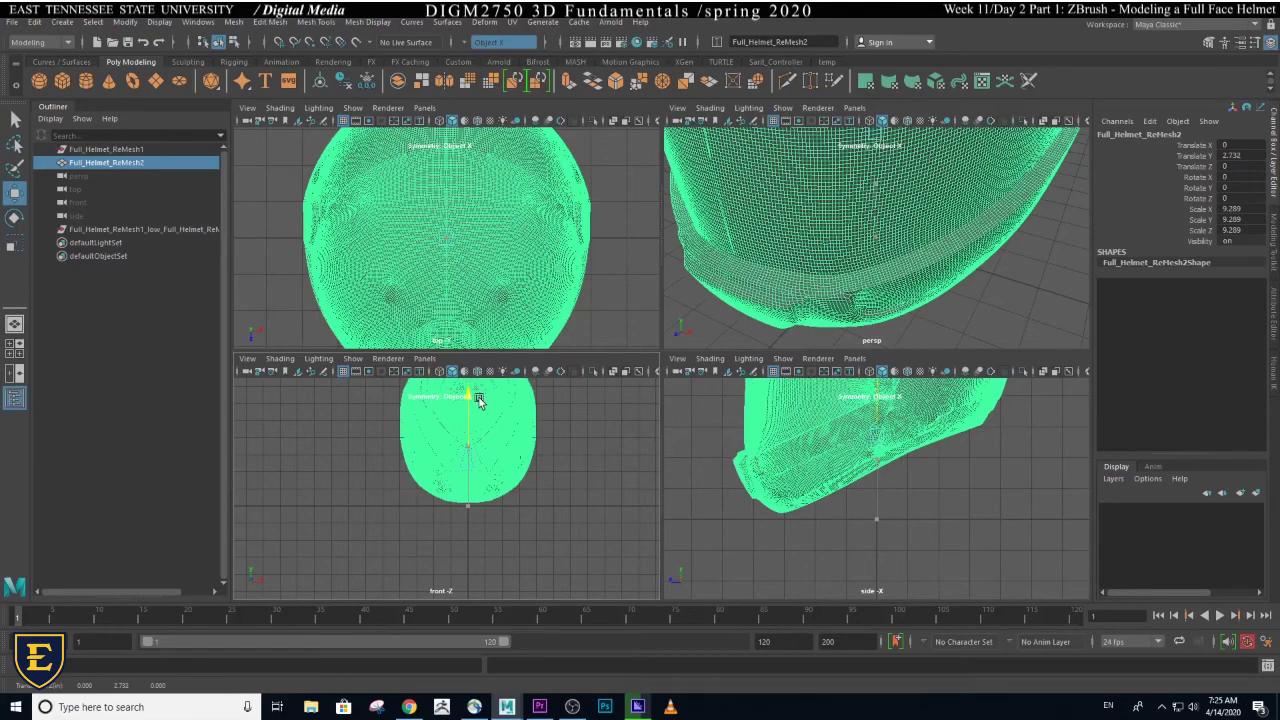
pyautogui.click(852, 503)
pyautogui.keyDown('alt'); pyautogui.moveTo(852, 503); pyautogui.dragTo(751, 490, button='right'); pyautogui.keyUp('alt')
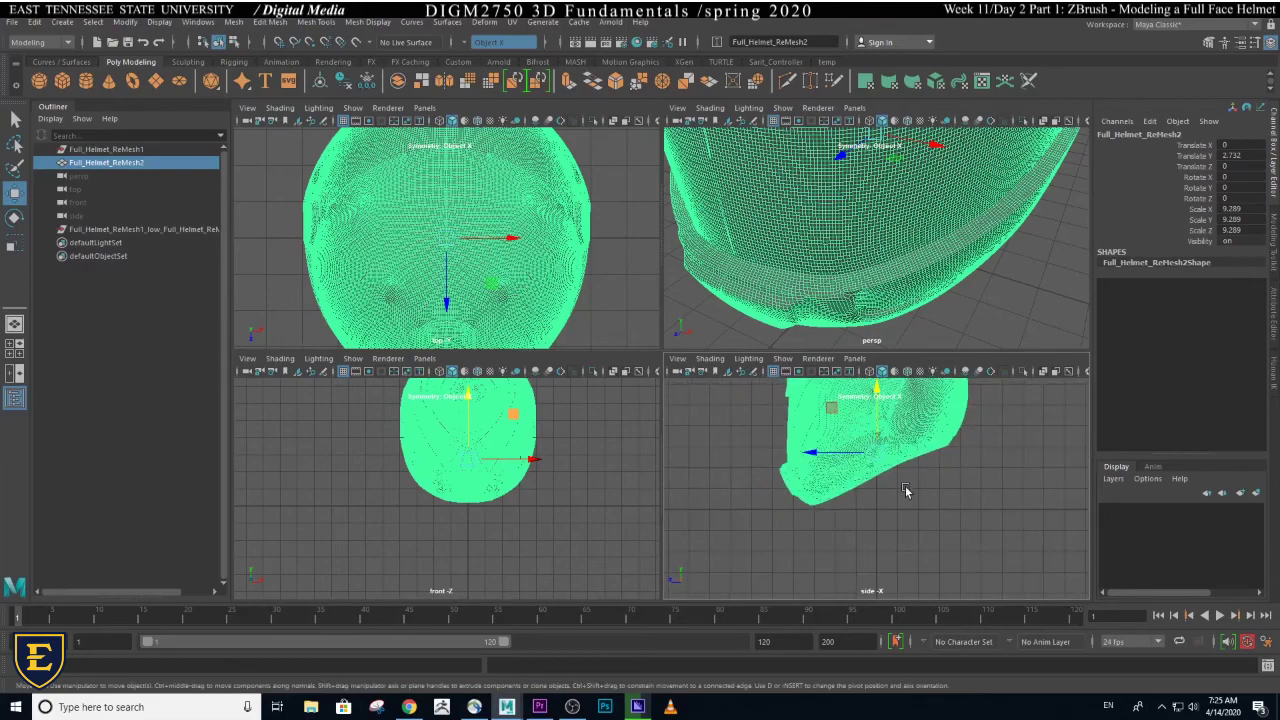
pyautogui.press('space')
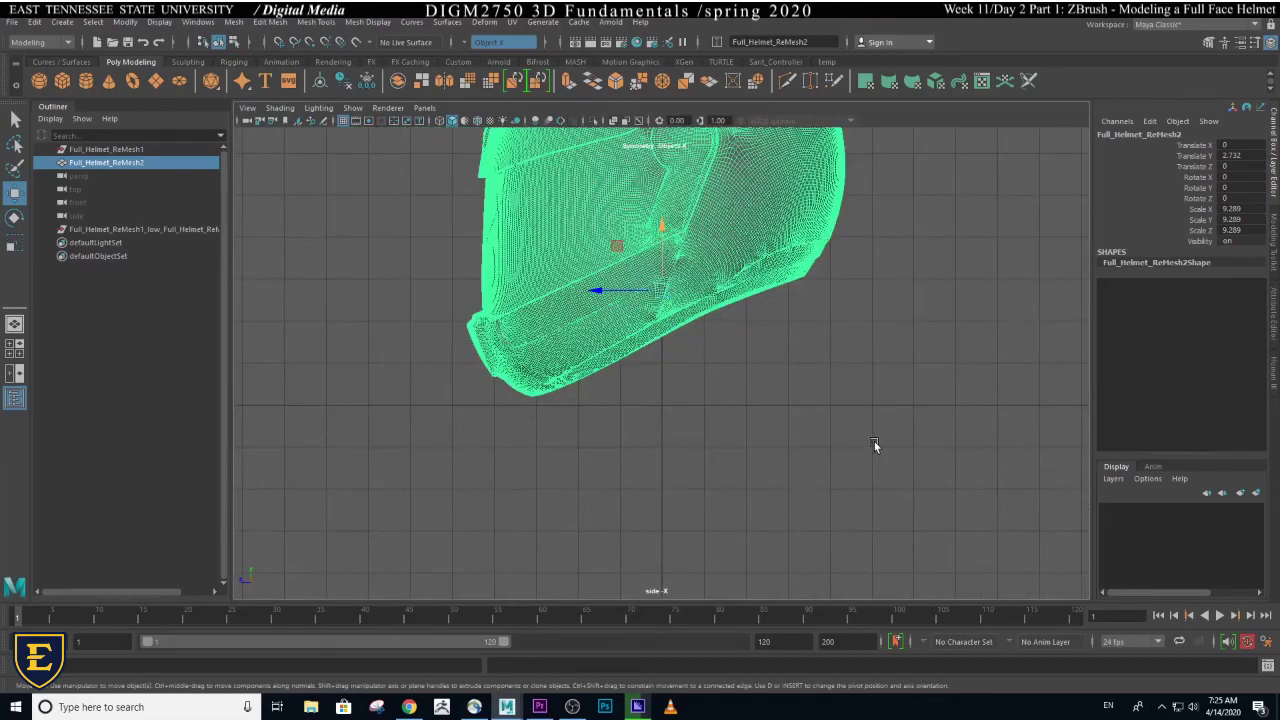
pyautogui.scroll(1, 718, 371)
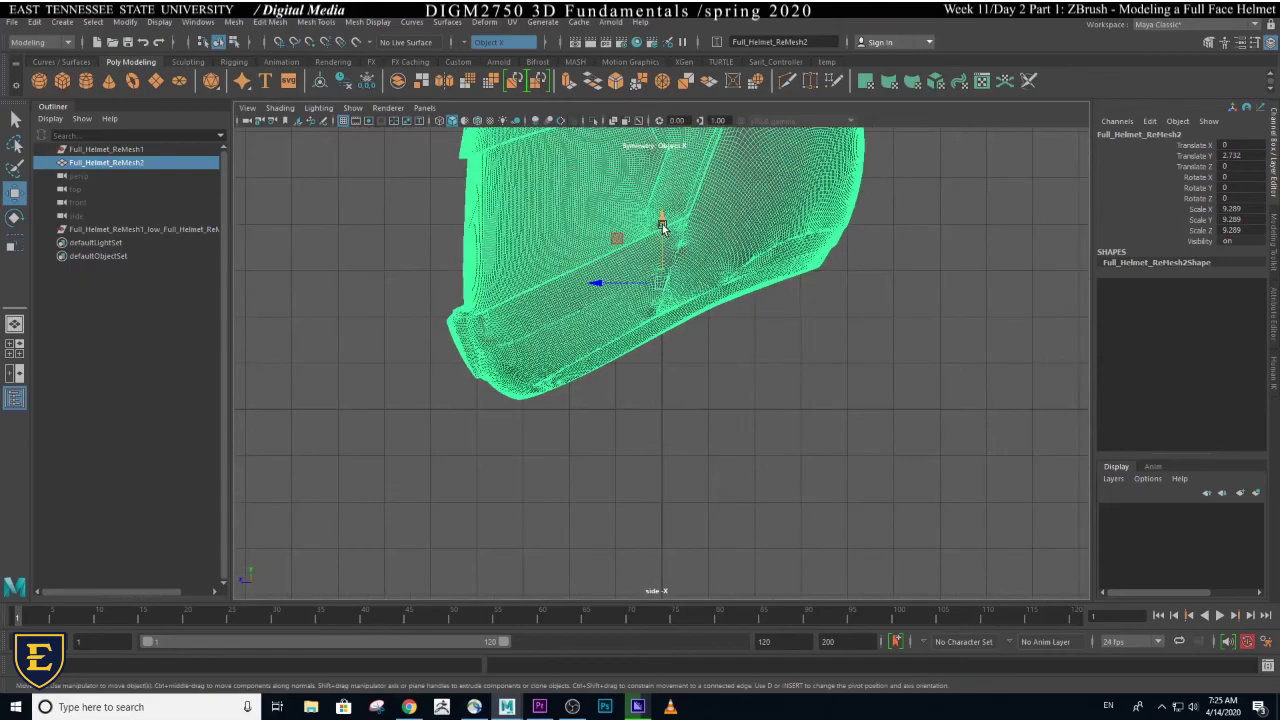
pyautogui.moveTo(663, 226); pyautogui.dragTo(662, 229)
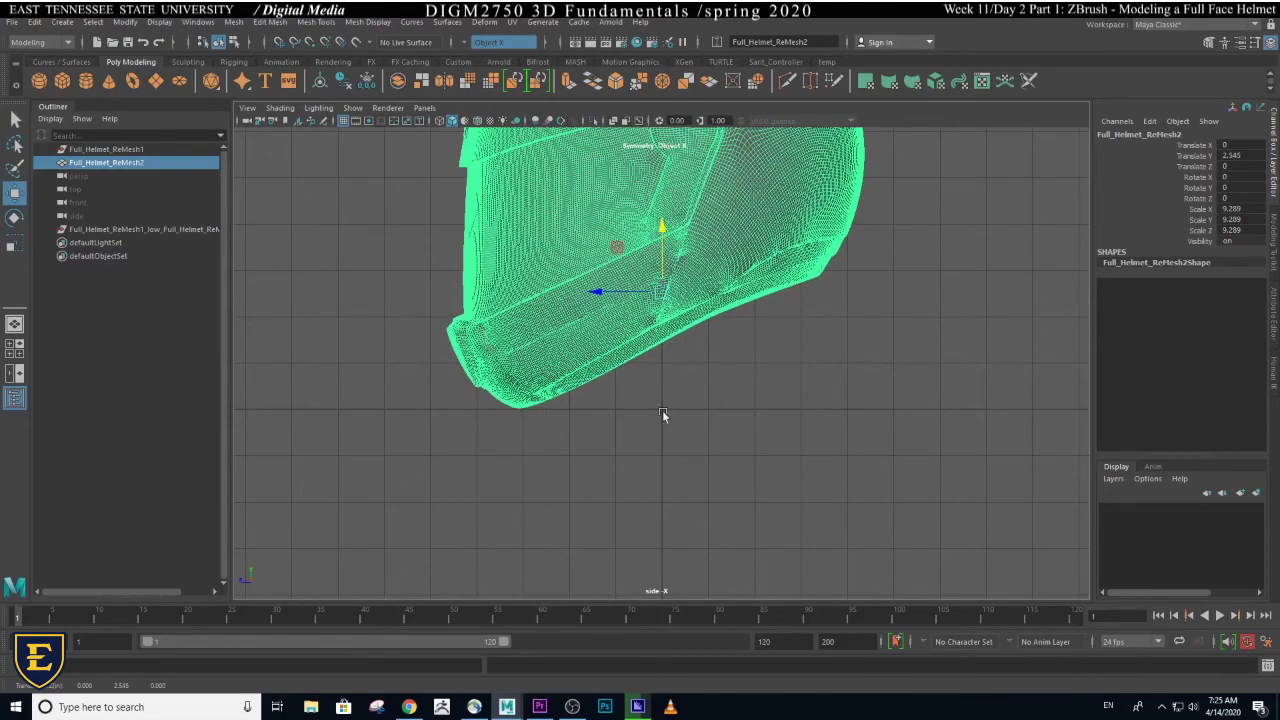
pyautogui.keyDown('alt'); pyautogui.moveTo(854, 447); pyautogui.dragTo(711, 362); pyautogui.keyUp('alt')
pyautogui.keyDown('alt'); pyautogui.moveTo(711, 357); pyautogui.dragTo(733, 458, button='middle'); pyautogui.keyUp('alt')
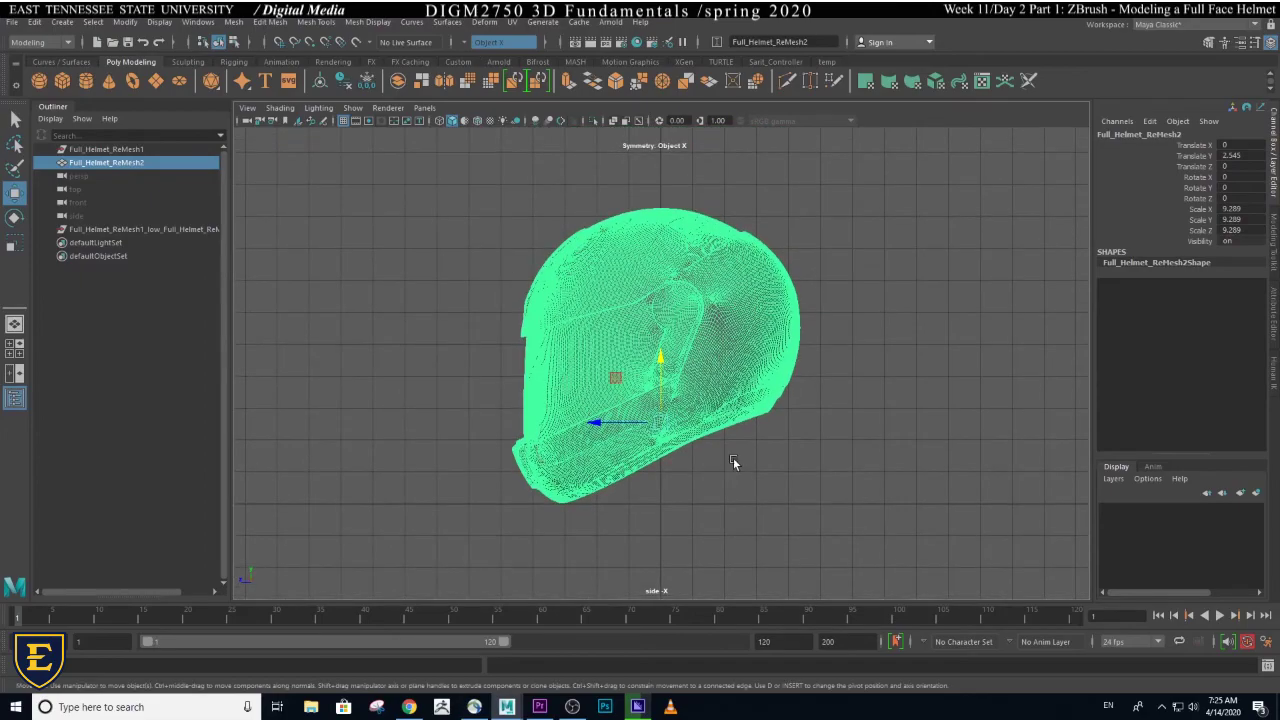
pyautogui.click(860, 455)
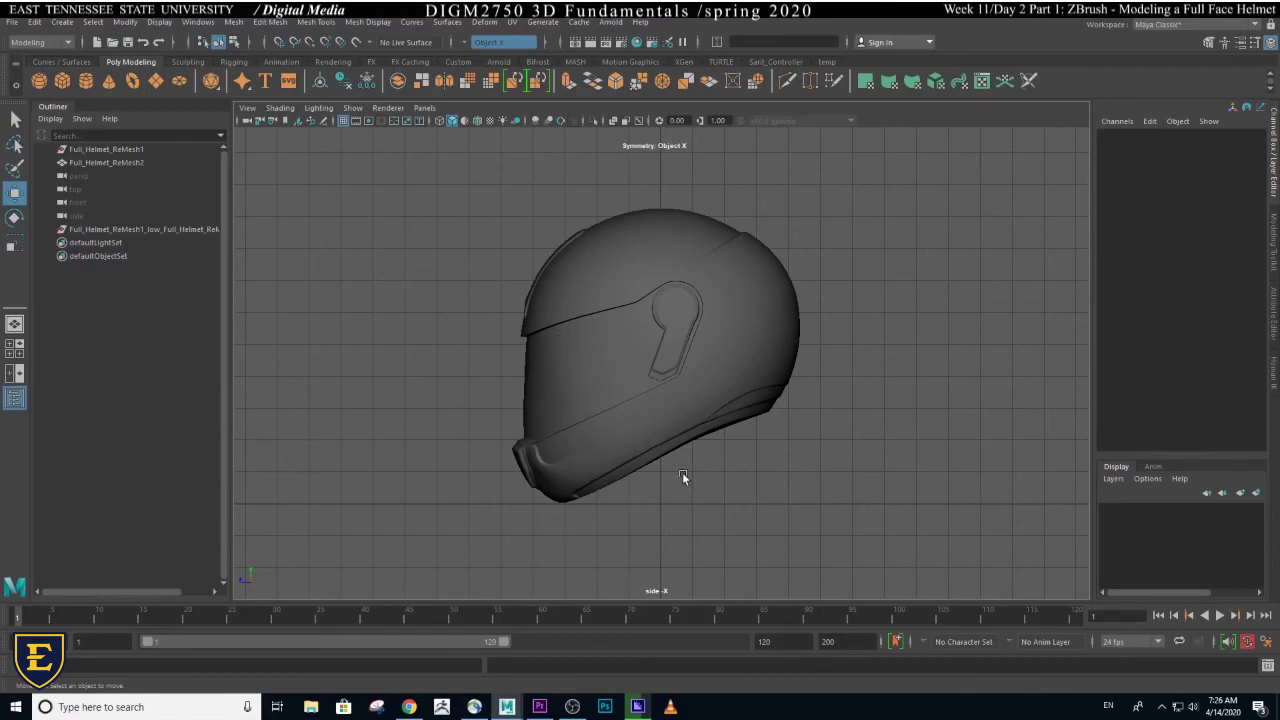
# - Start the Create > Measure Tools > Distance Tool and place locator1 at the helmet's chin
pyautogui.click(56, 24)
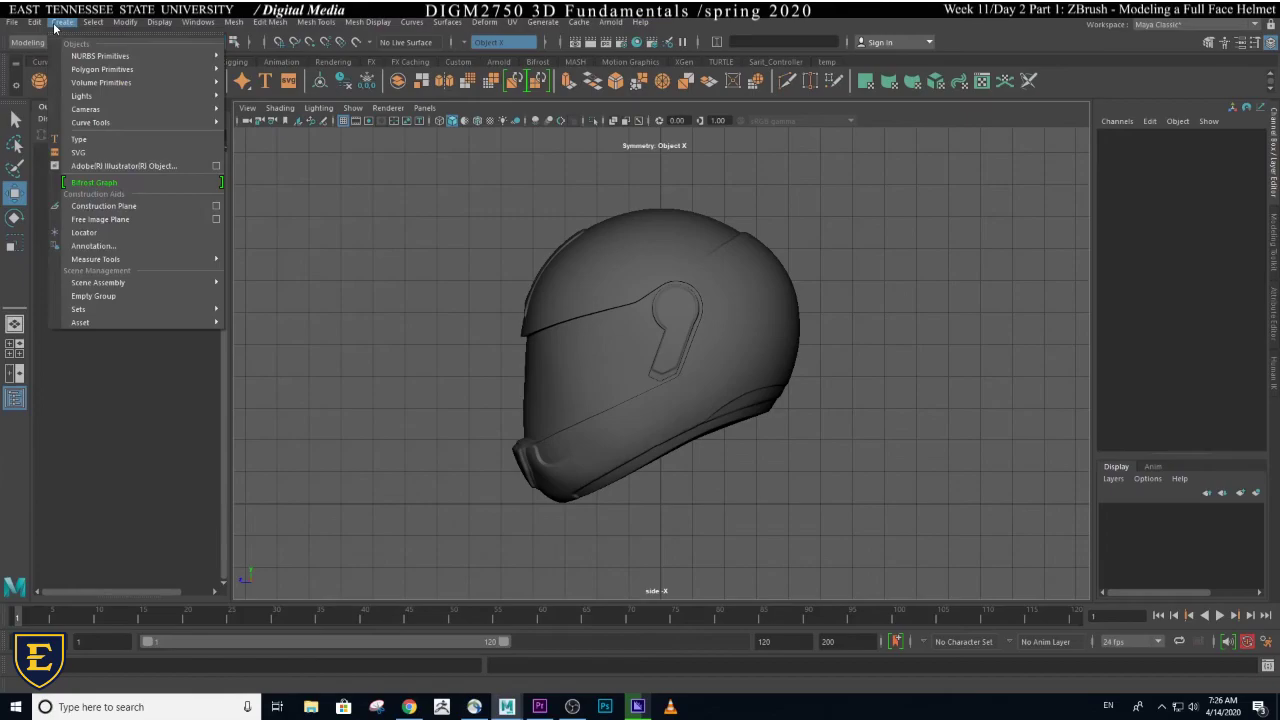
pyautogui.moveTo(96, 262)
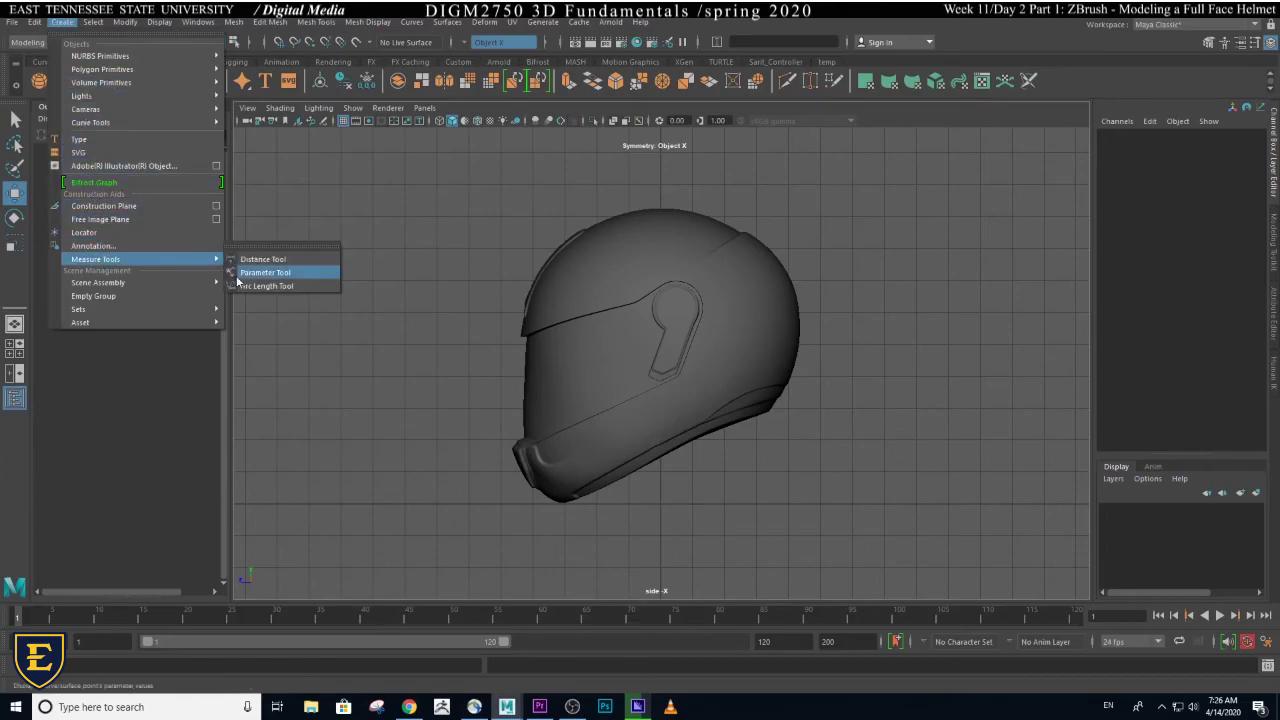
pyautogui.click(251, 263)
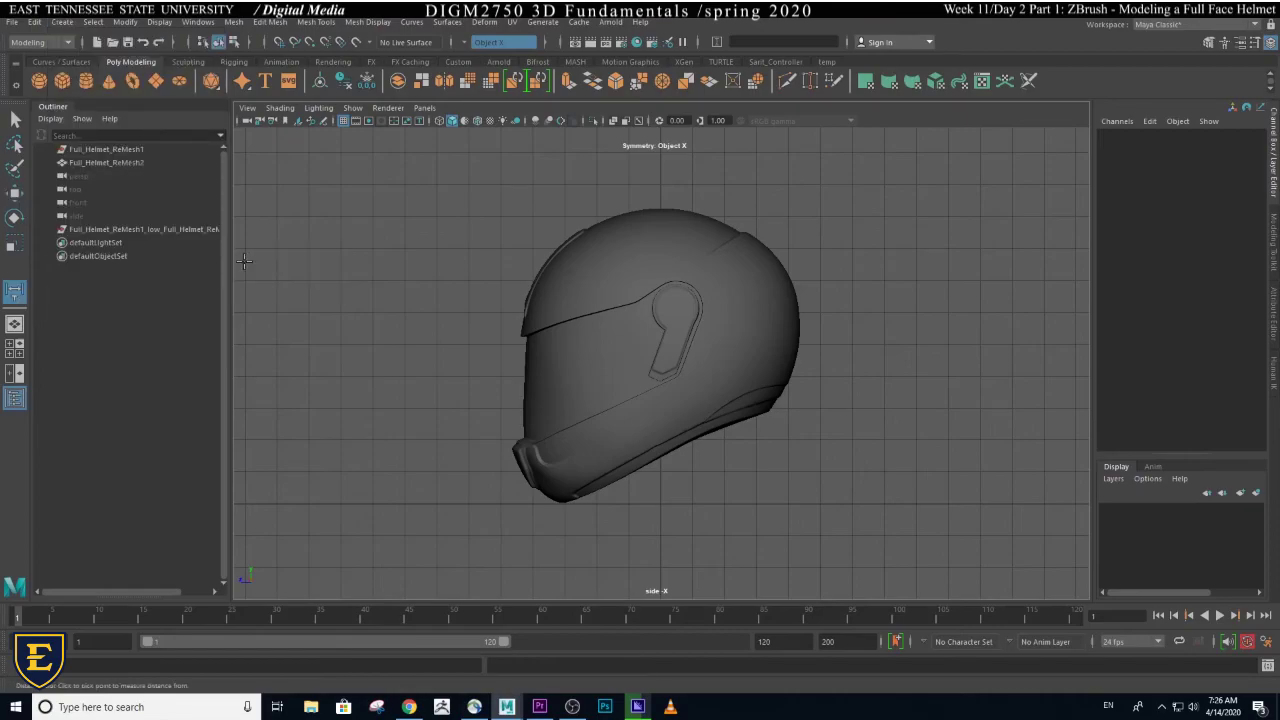
pyautogui.click(501, 503)
pyautogui.click(562, 503)
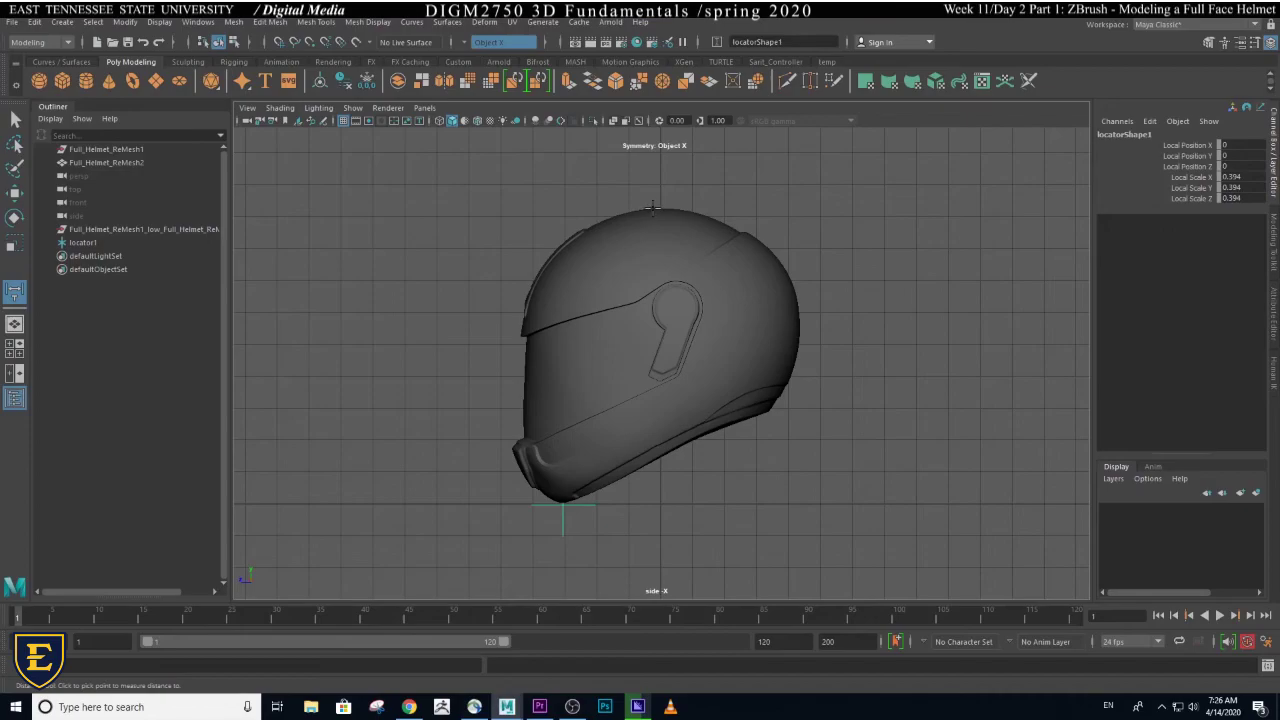
# - Place locator2 at the helmet top for a 9.244418 height, then frame it in perspective
pyautogui.click(652, 207)
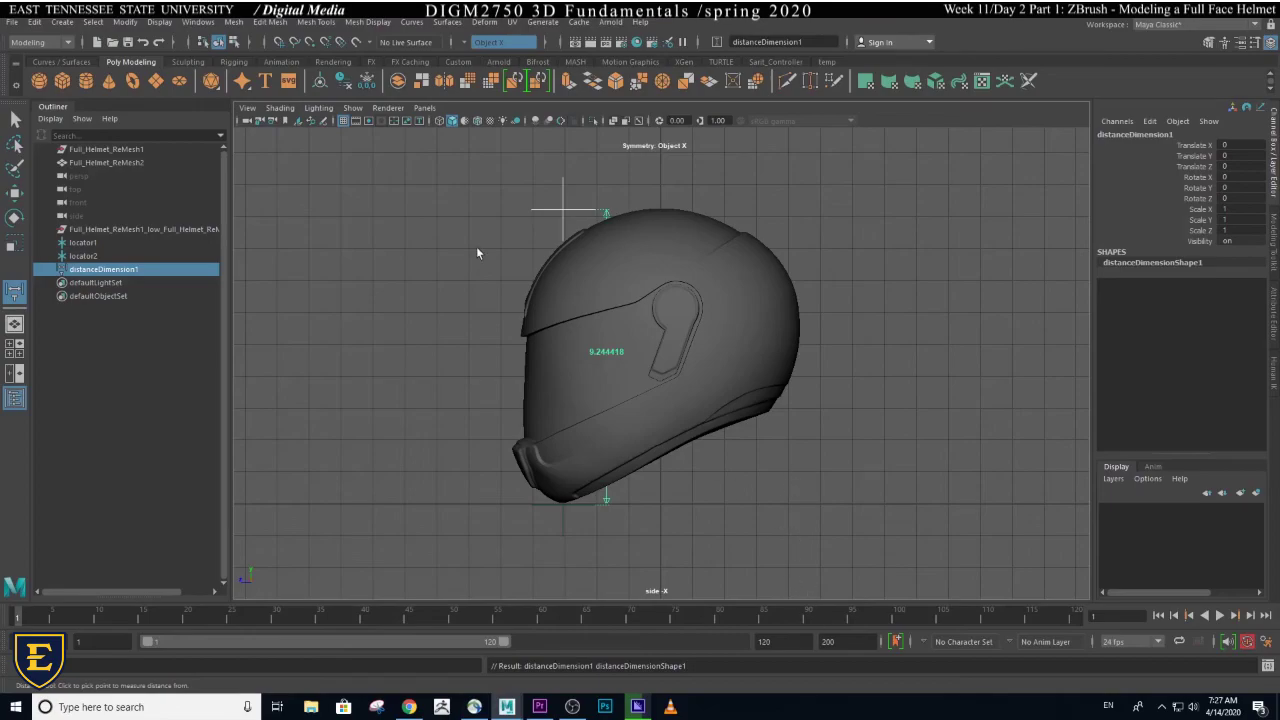
pyautogui.click(15, 120)
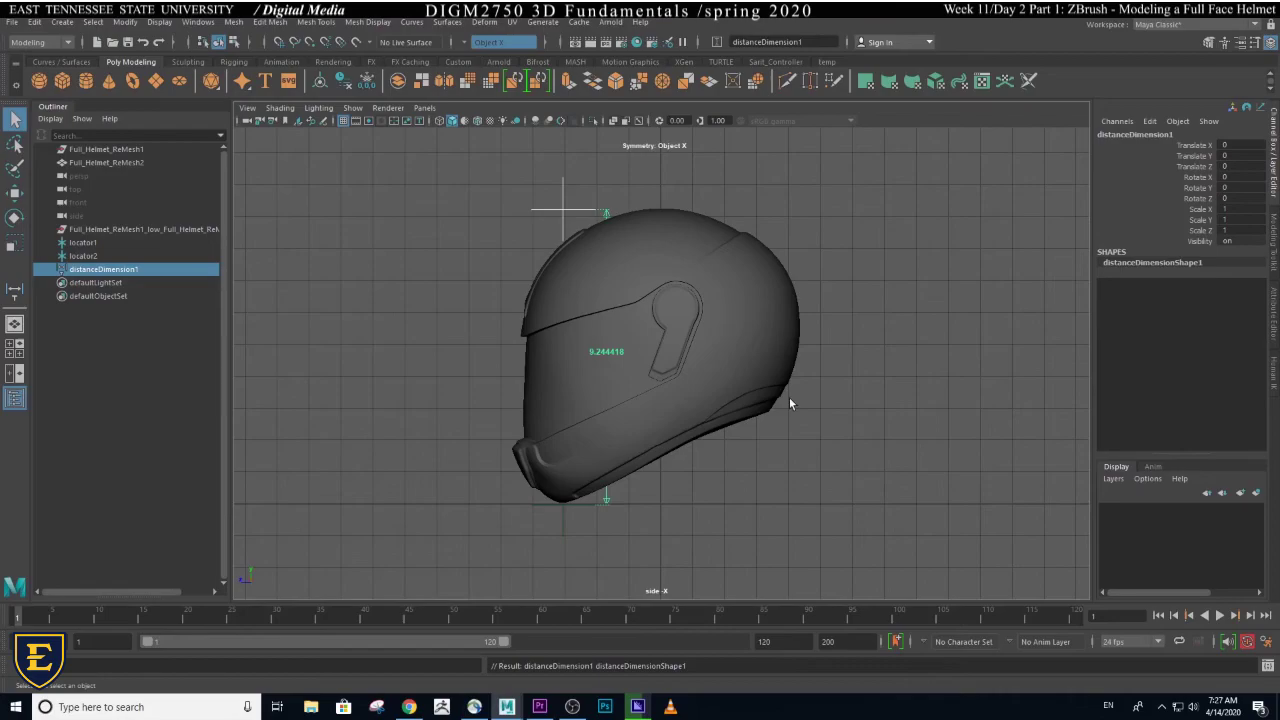
pyautogui.press('space')
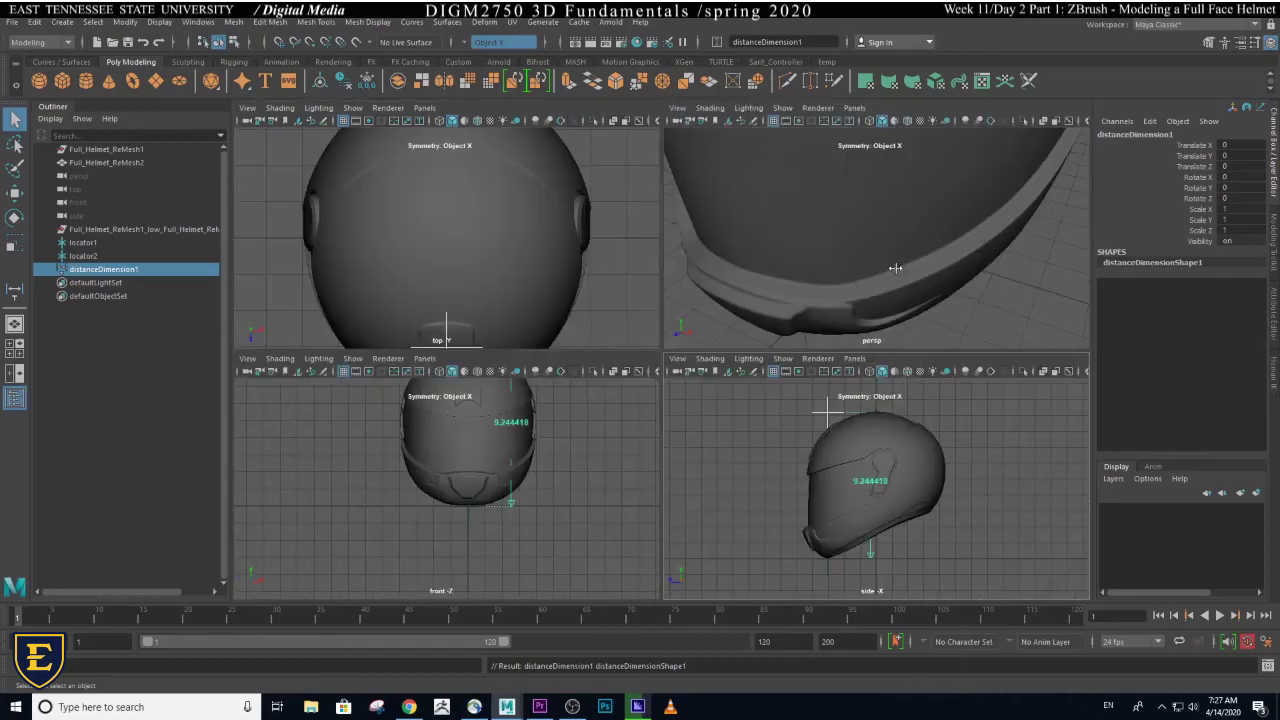
pyautogui.press('f')
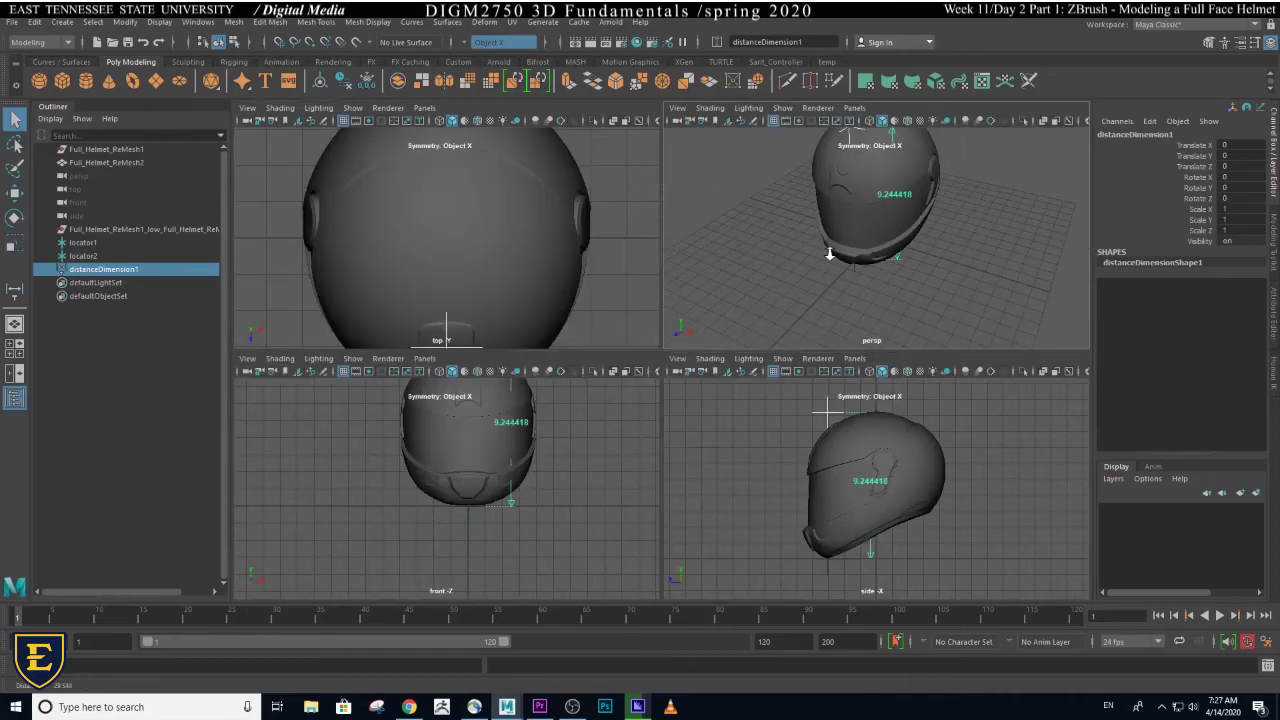
pyautogui.press('f')
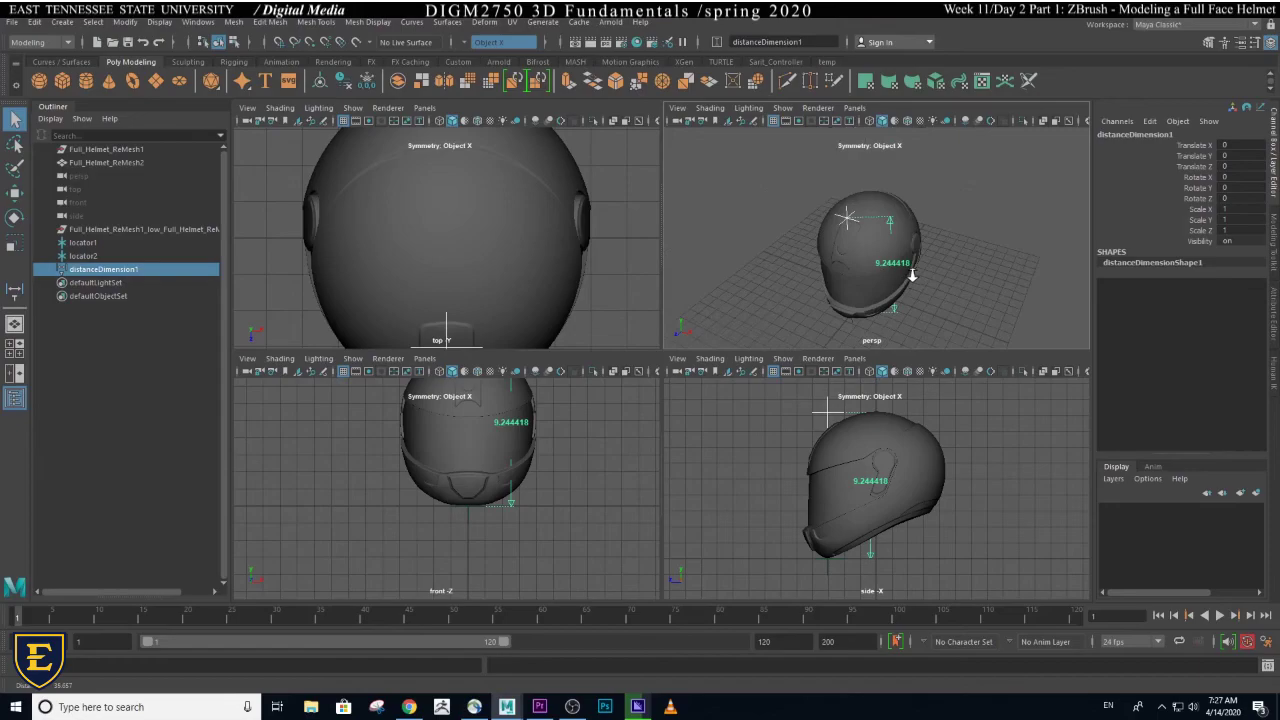
pyautogui.keyDown('alt'); pyautogui.moveTo(912, 275); pyautogui.dragTo(932, 258); pyautogui.keyUp('alt')
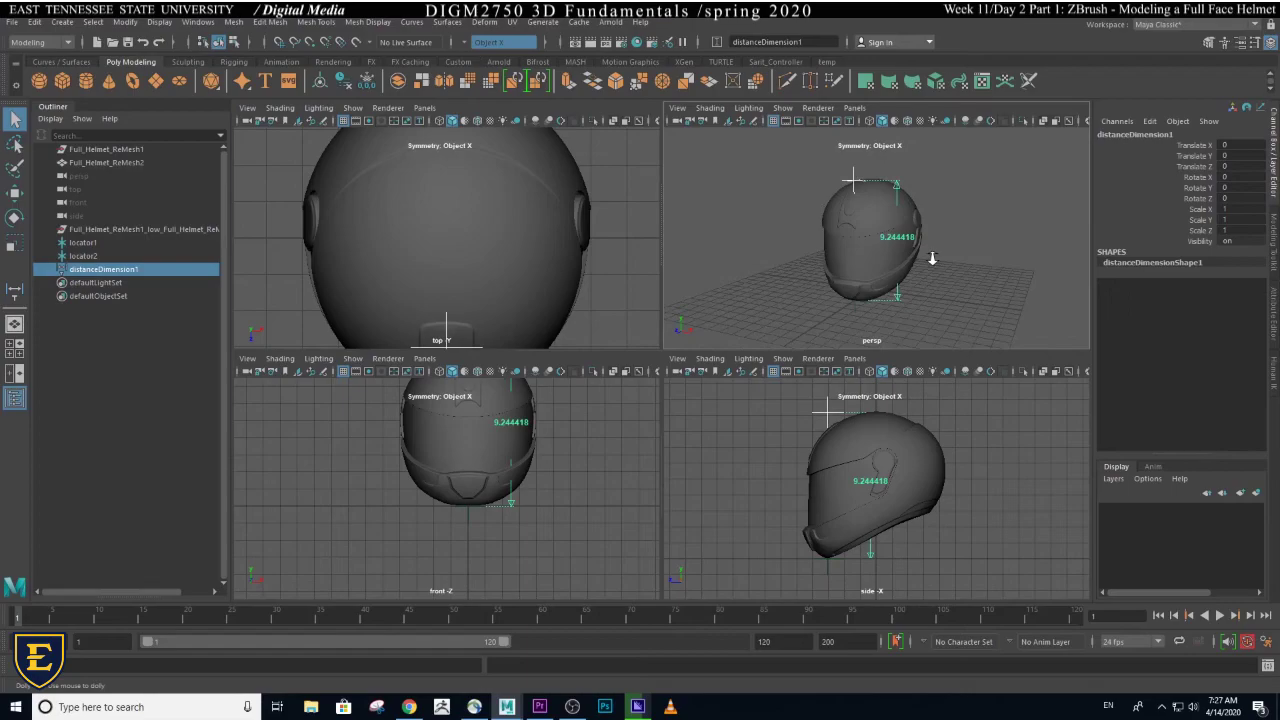
pyautogui.keyDown('alt'); pyautogui.moveTo(932, 258); pyautogui.dragTo(913, 284, button='right'); pyautogui.keyUp('alt')
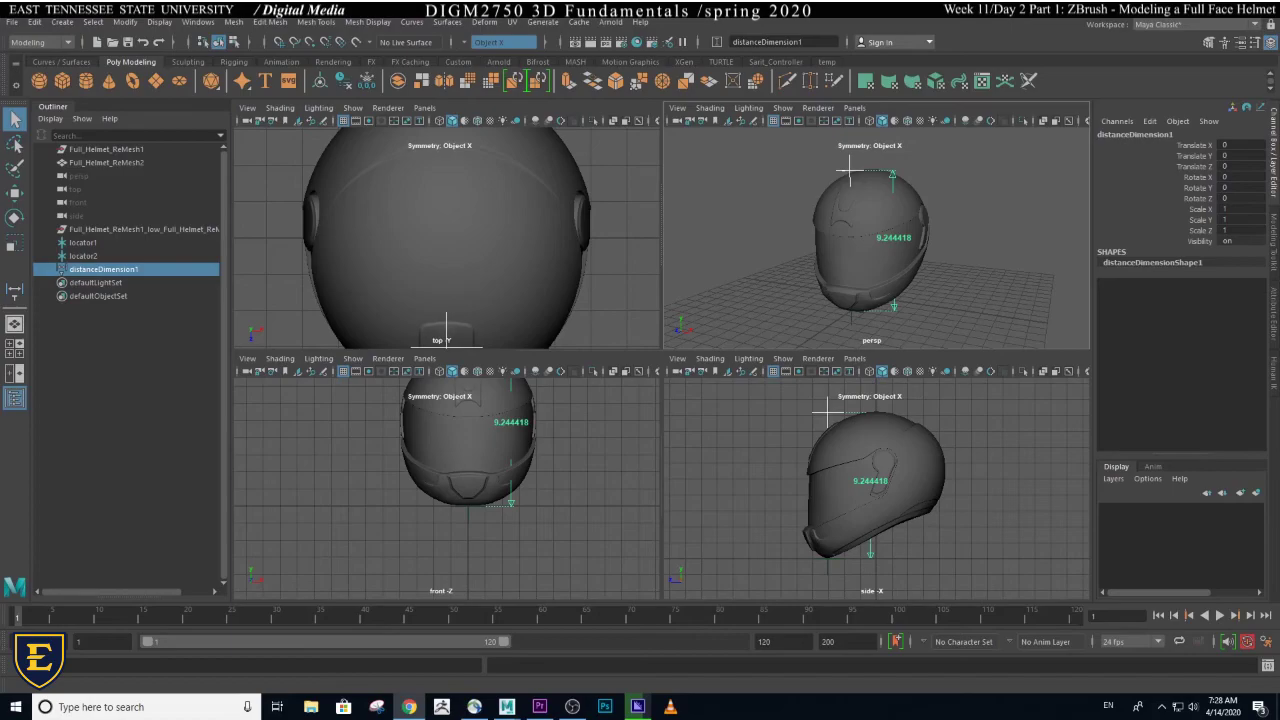
# - Preview lightbox studio references like the MyStudio PS5 kit in Google Images, then return to Maya
pyautogui.click(409, 707)
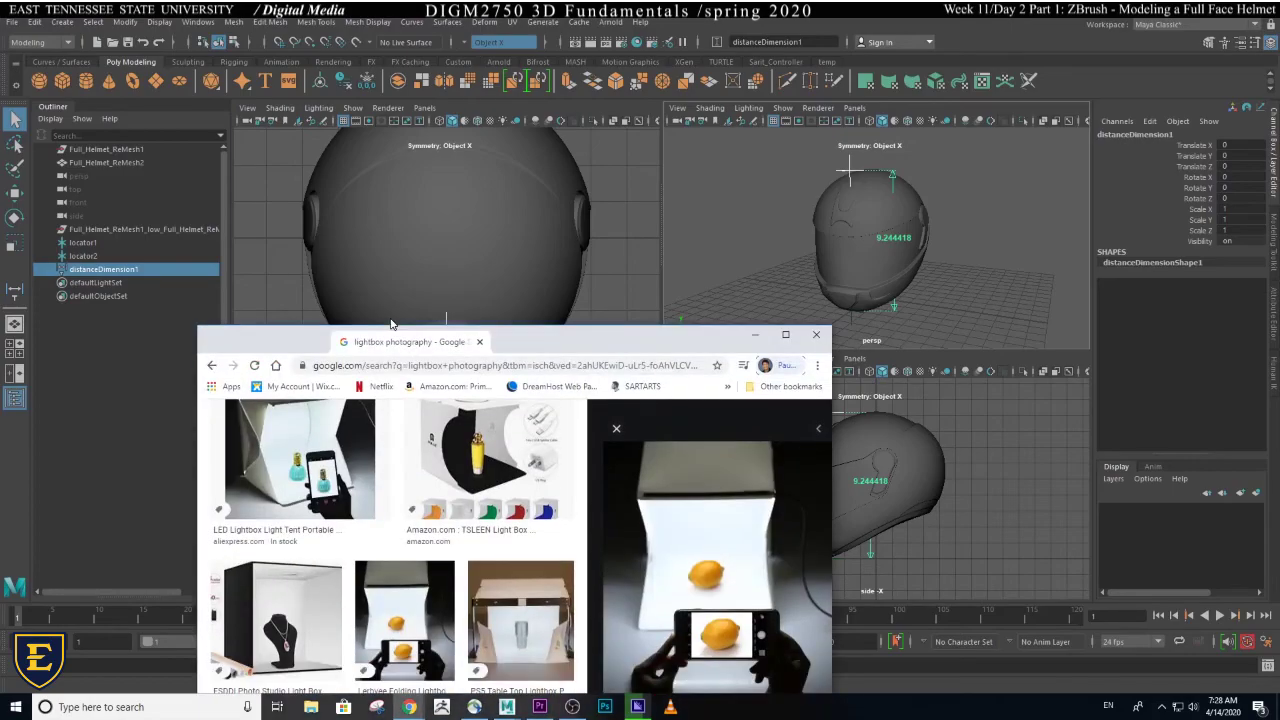
pyautogui.moveTo(391, 324); pyautogui.dragTo(433, 177)
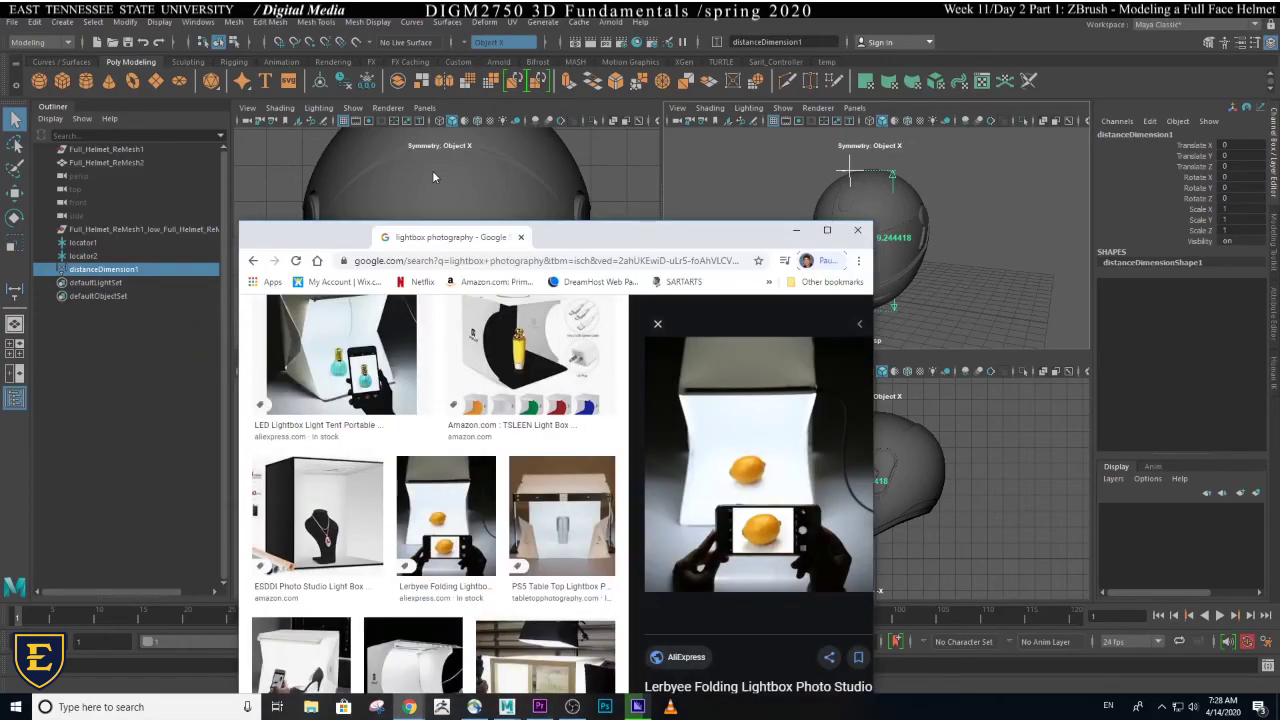
pyautogui.click(827, 230)
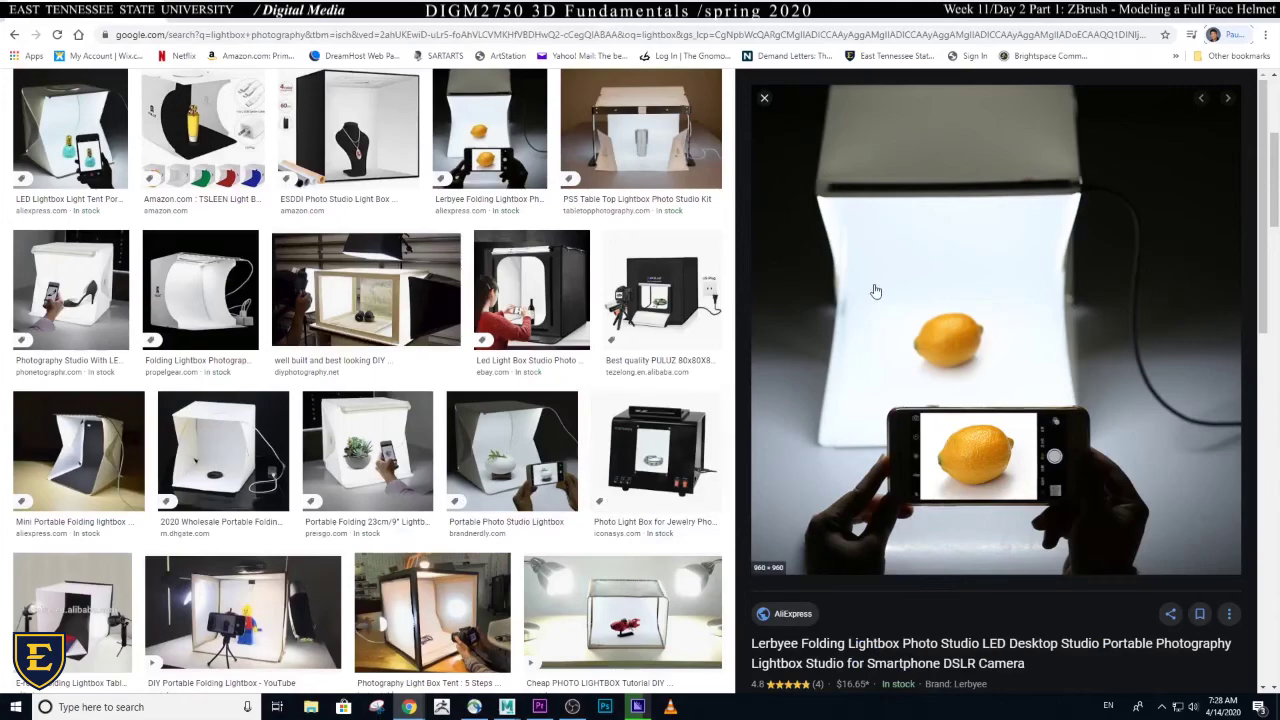
pyautogui.click(642, 150)
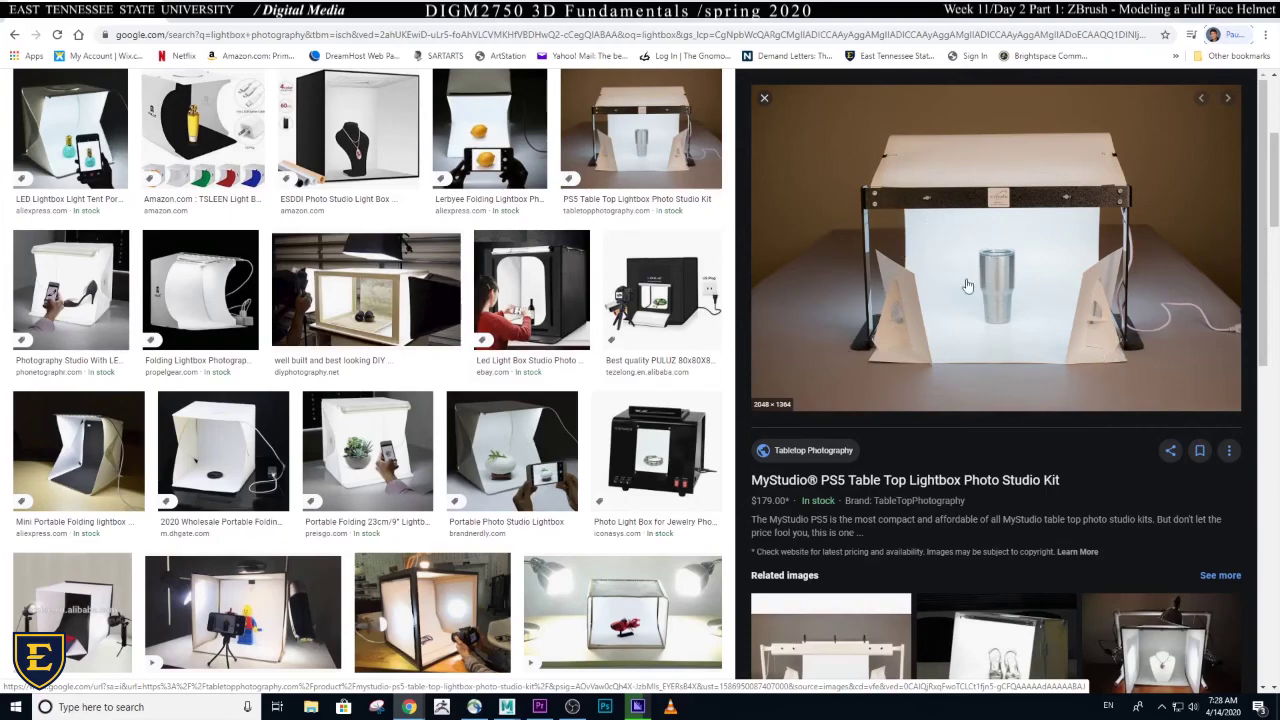
pyautogui.click(1172, 652)
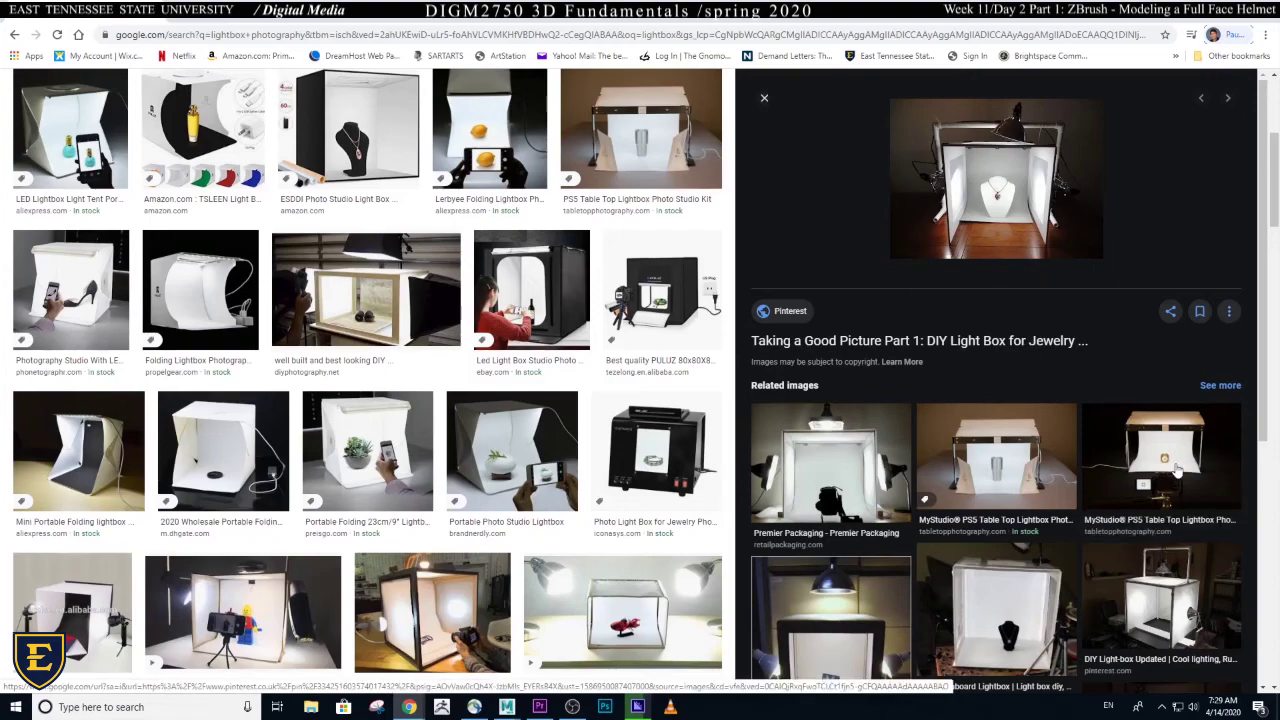
pyautogui.click(1187, 503)
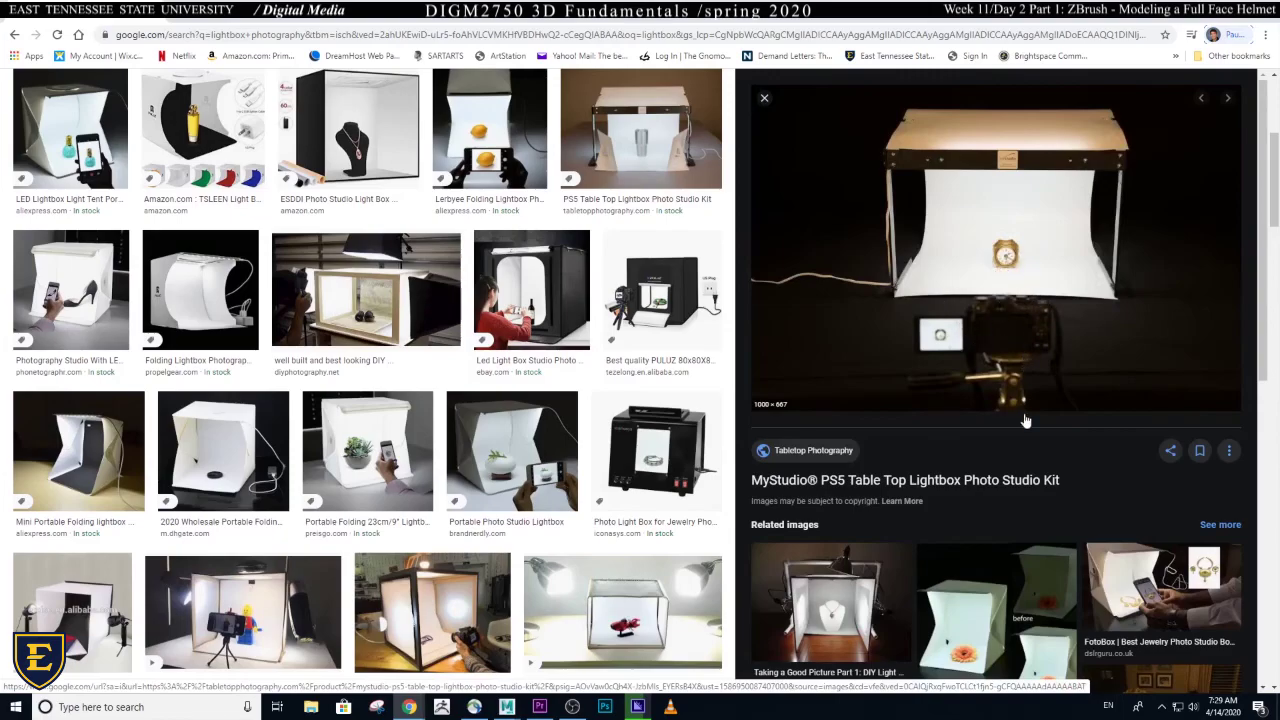
pyautogui.hotkey('alt', 'Tab')
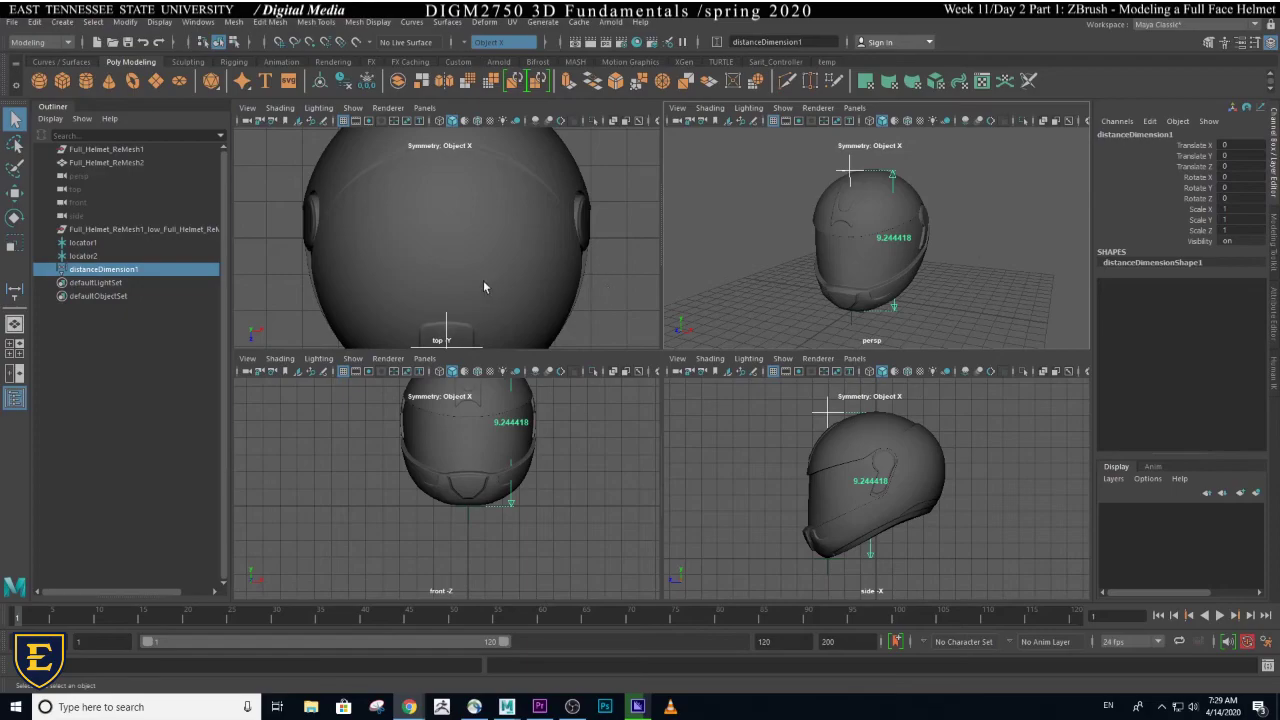
# - Recentre the front view and create a polygon plane, pPlane1, at the origin as the floor
pyautogui.scroll(-3, 459, 287)
pyautogui.scroll(-3, 371, 286)
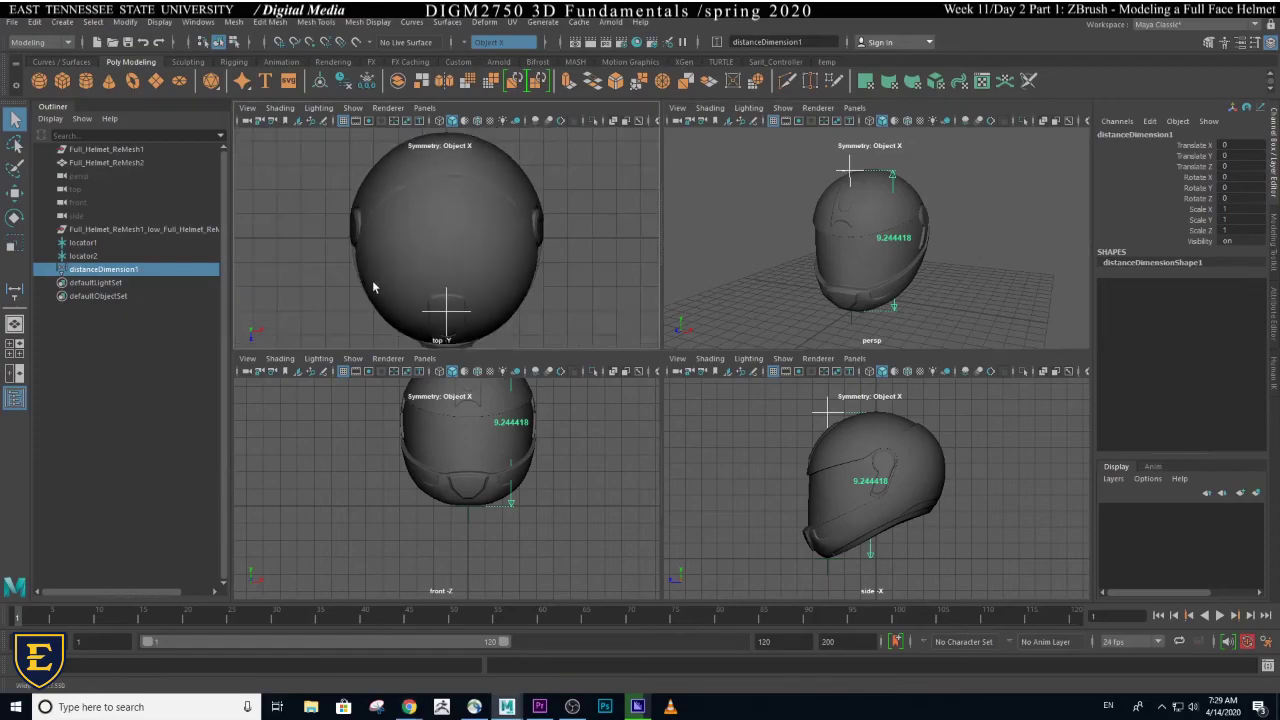
pyautogui.scroll(-3, 411, 486)
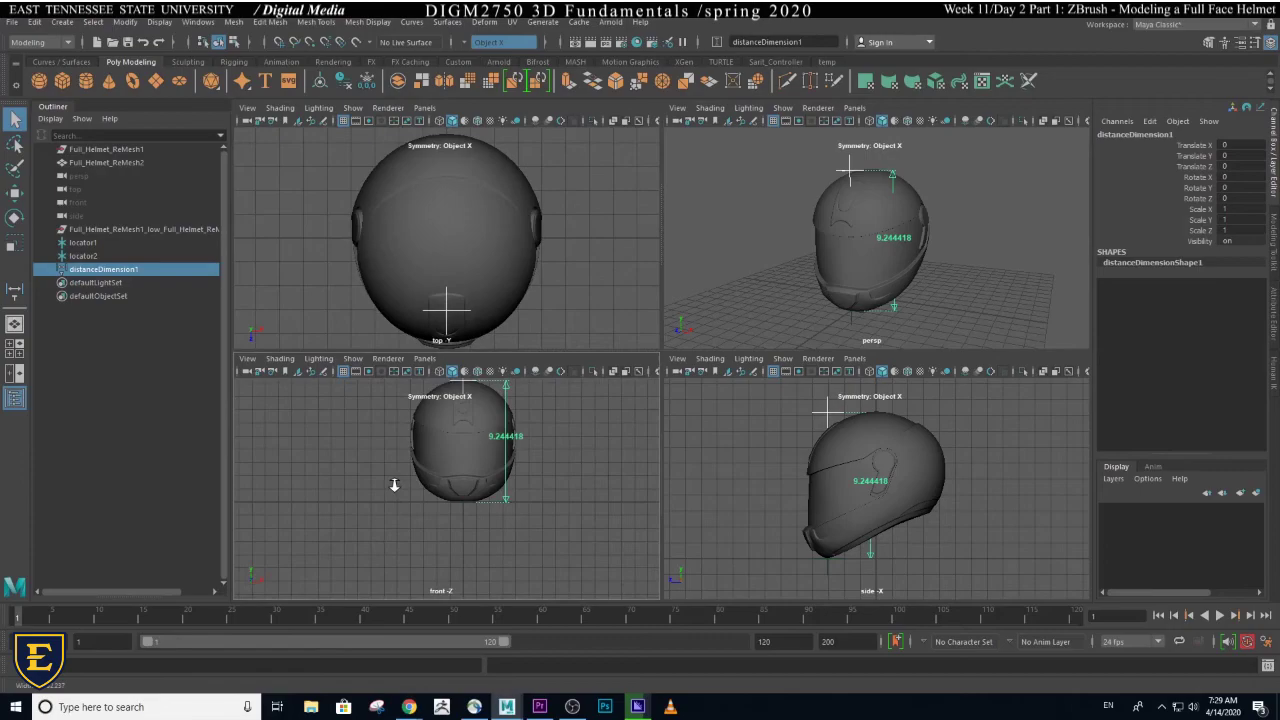
pyautogui.keyDown('alt'); pyautogui.moveTo(529, 474); pyautogui.dragTo(524, 521, button='middle'); pyautogui.keyUp('alt')
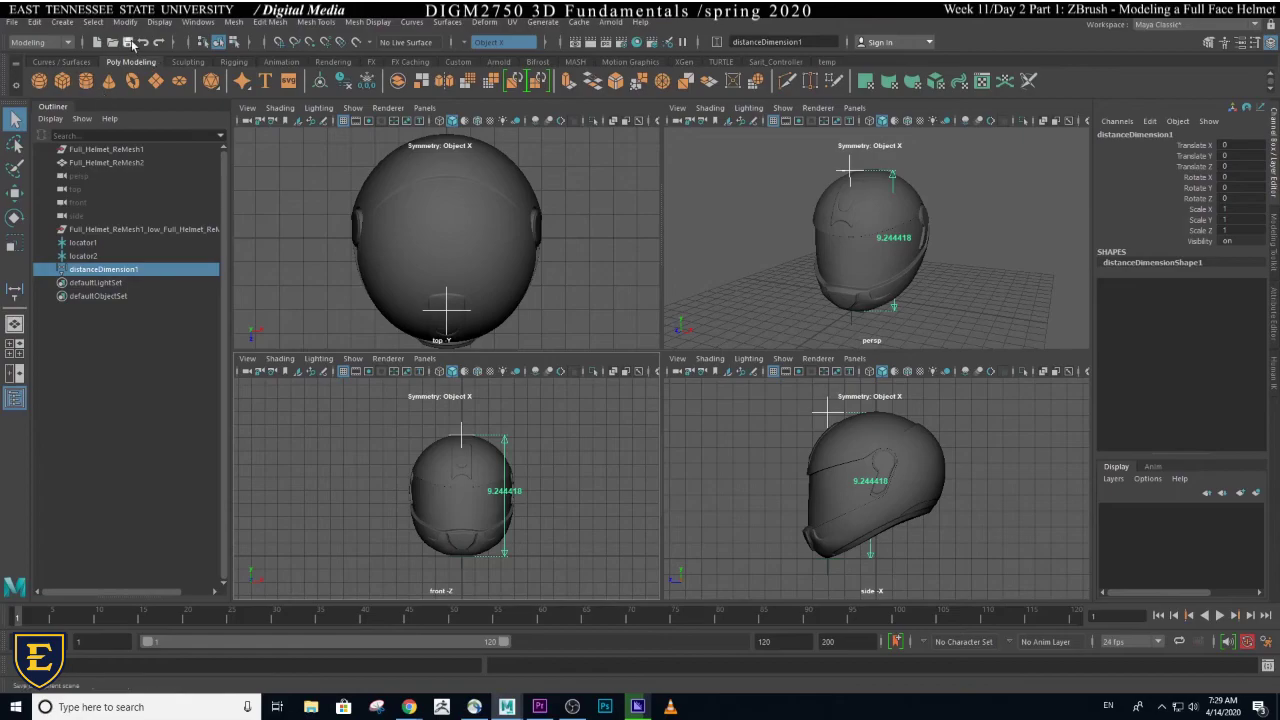
pyautogui.click(66, 22)
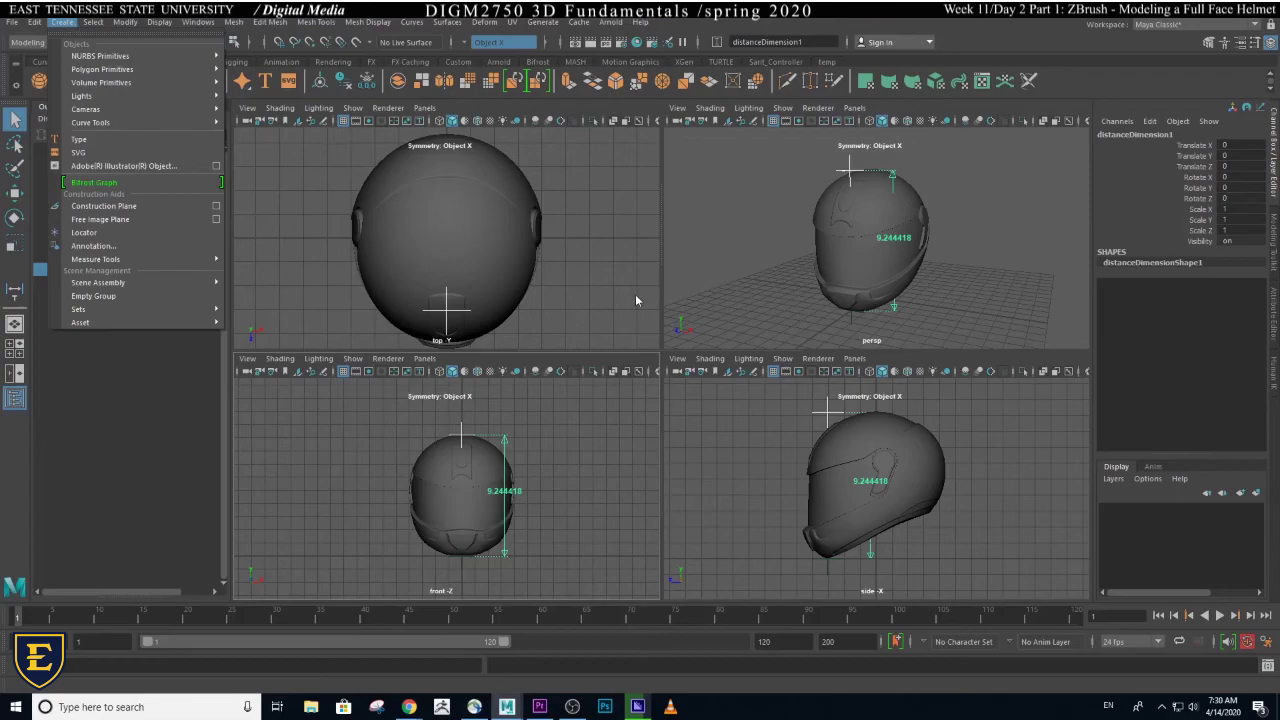
pyautogui.click(981, 26)
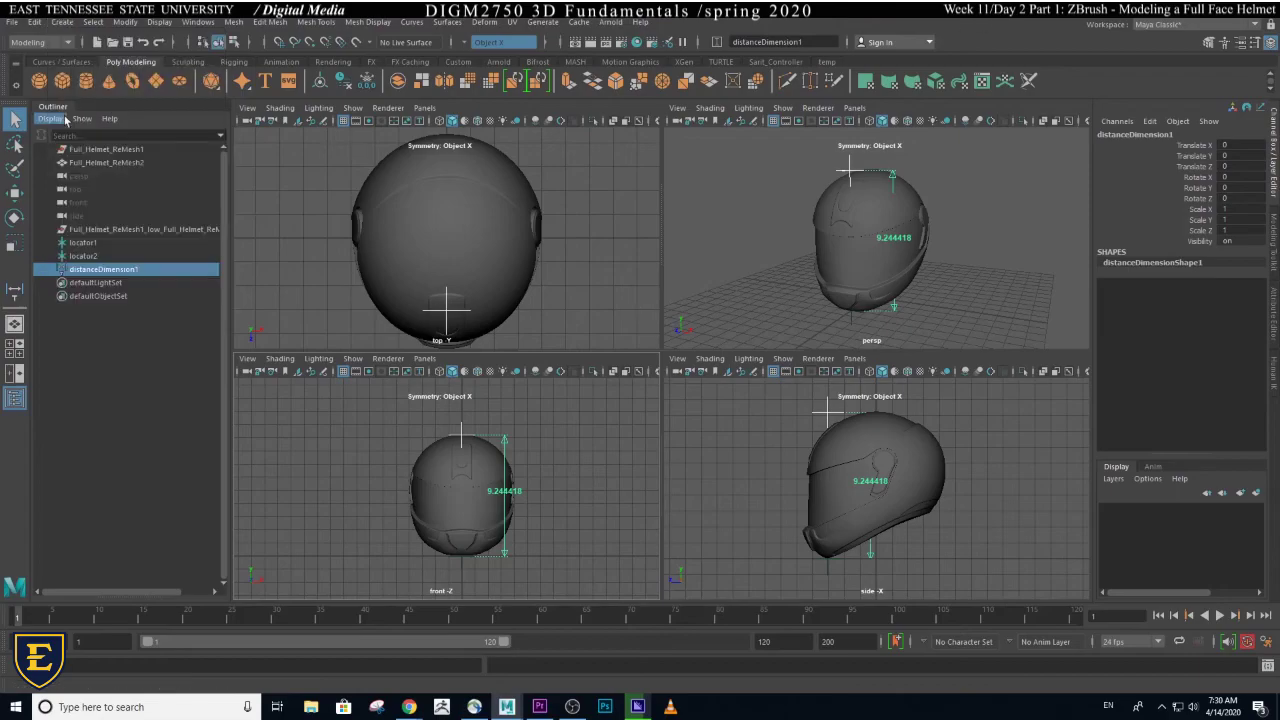
pyautogui.click(157, 88)
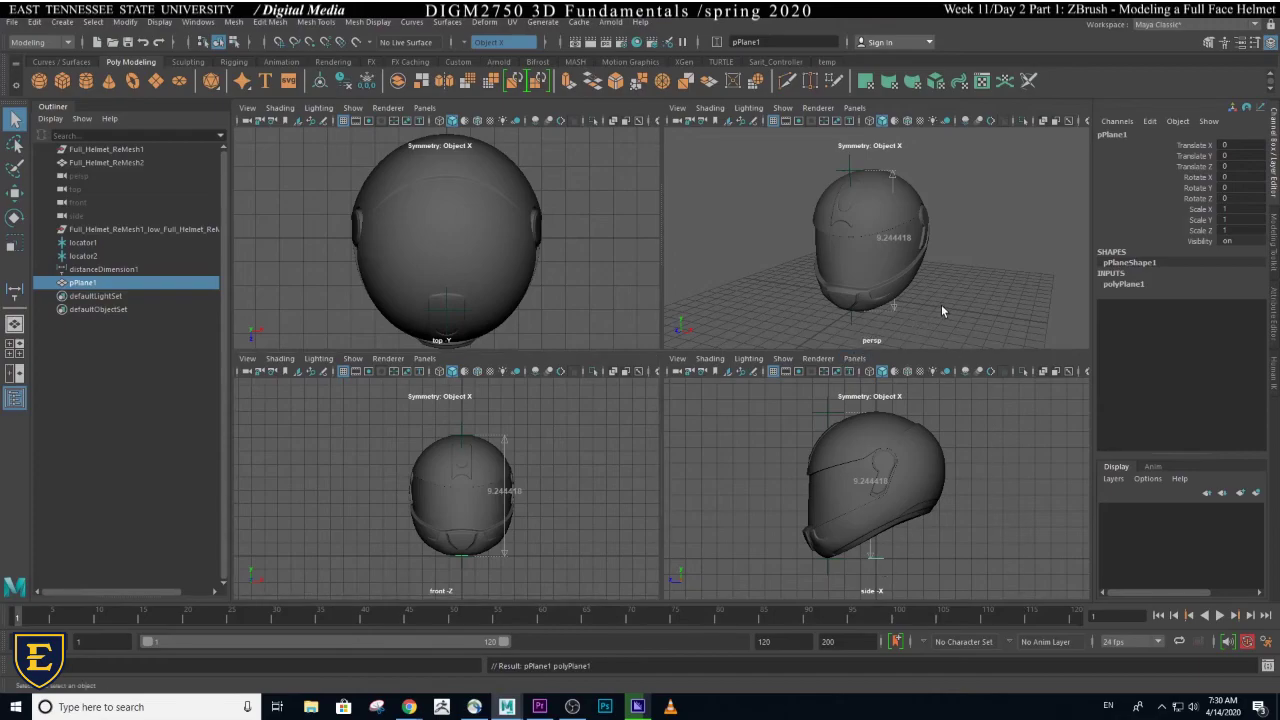
# - Change the helmet's viewport shading, then select the floor plane and expand its polyPlane1 settings
pyautogui.click(960, 220)
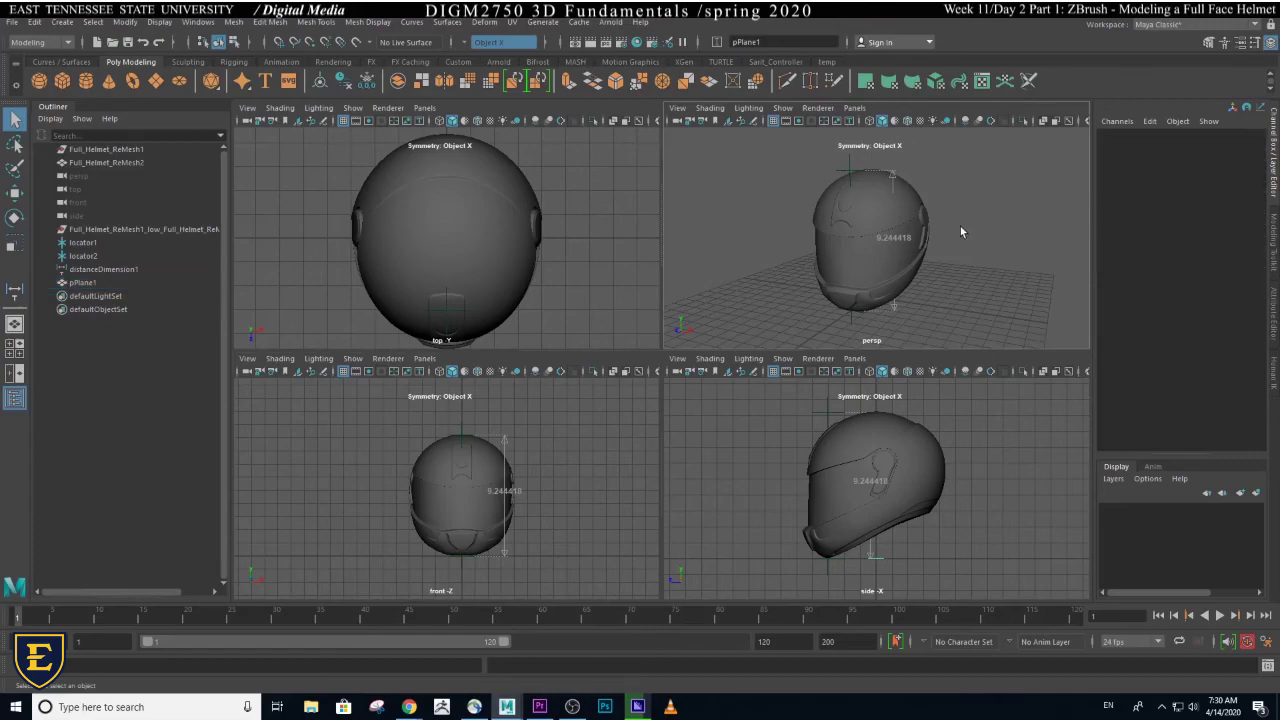
pyautogui.click(870, 122)
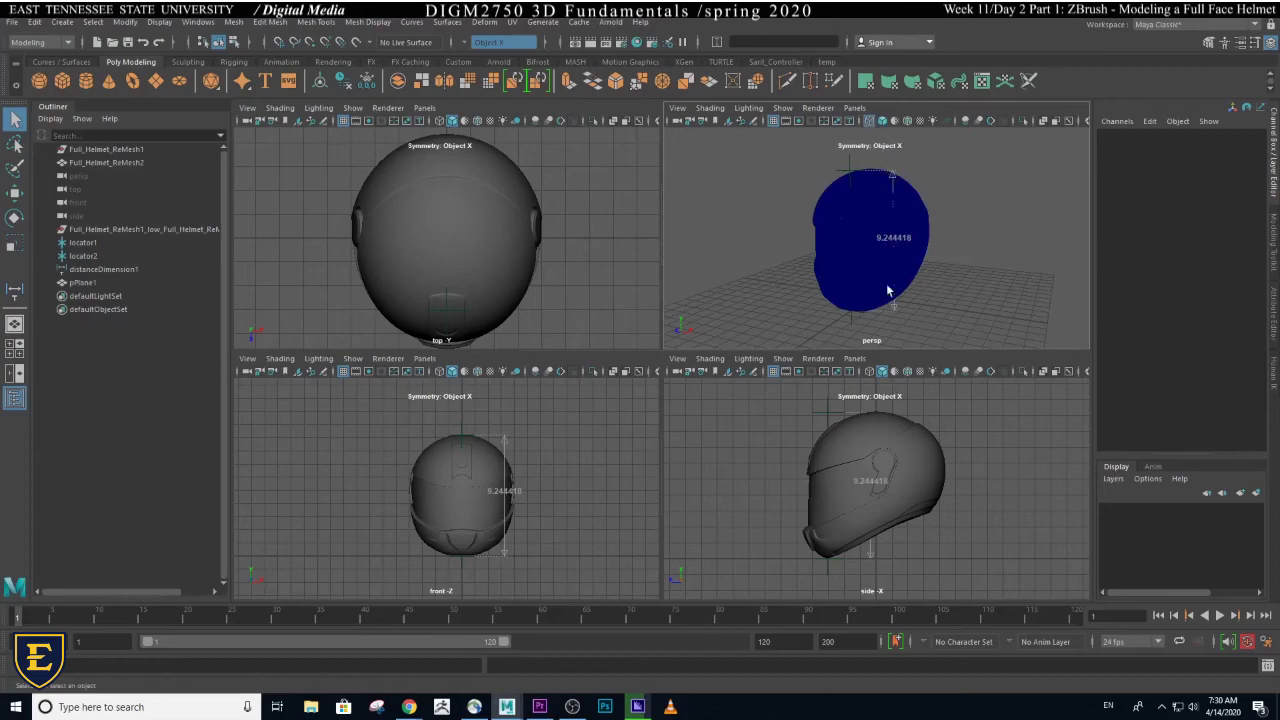
pyautogui.scroll(5, 925, 298)
pyautogui.scroll(-2, 994, 314)
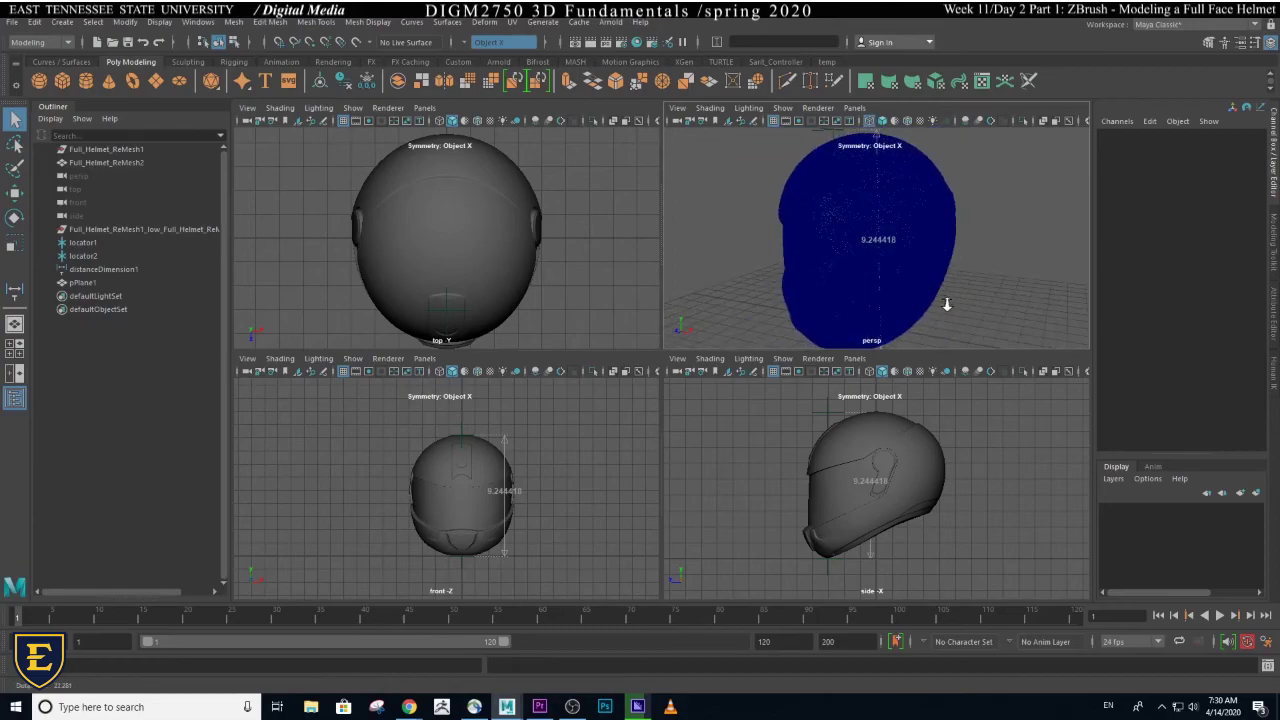
pyautogui.keyDown('alt'); pyautogui.moveTo(953, 310); pyautogui.dragTo(889, 274); pyautogui.keyUp('alt')
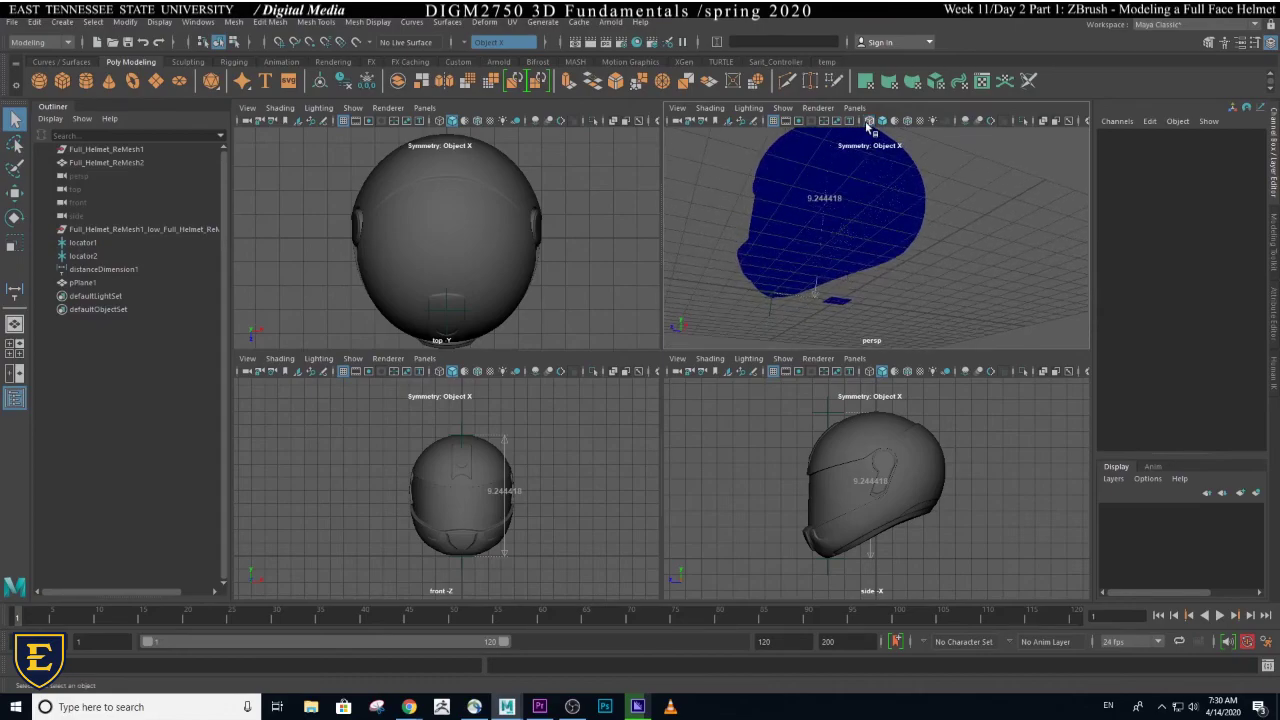
pyautogui.click(838, 303)
pyautogui.click(1124, 285)
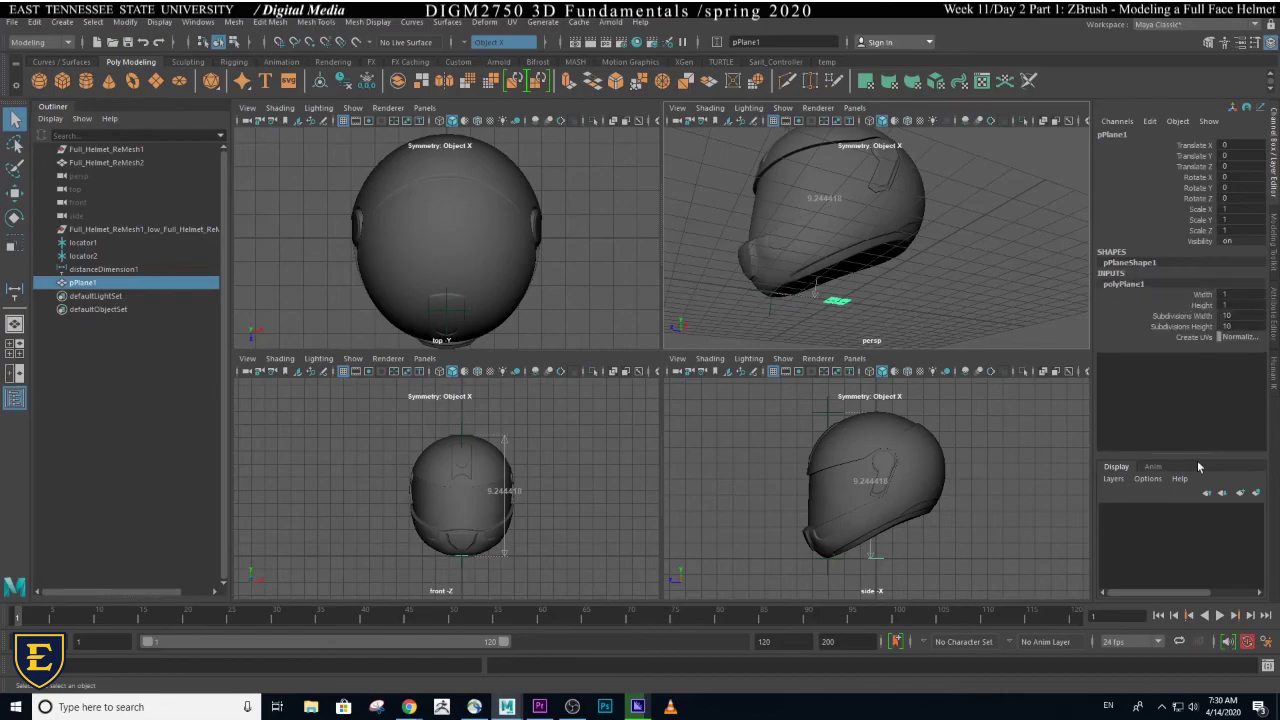
# - Scale the plane's Width and Height with the virtual slider, then set Width to 30
pyautogui.click(1203, 295)
pyautogui.moveTo(1203, 296); pyautogui.dragTo(1204, 305)
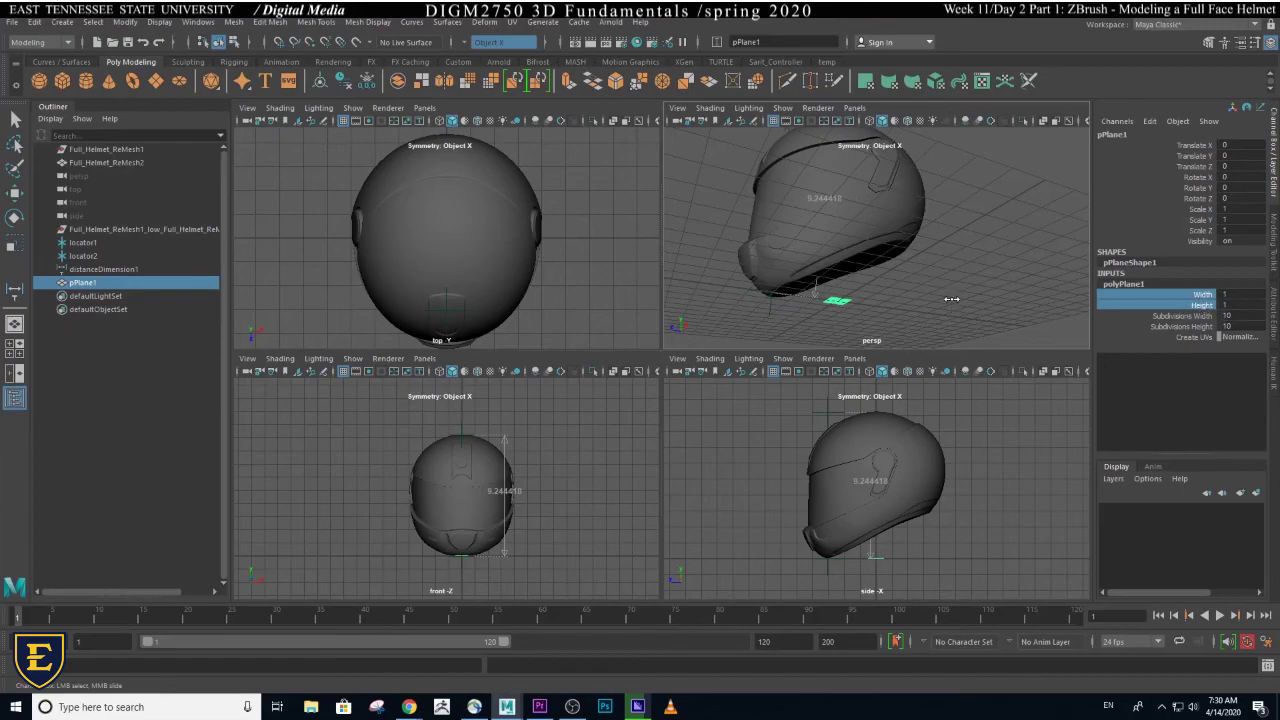
pyautogui.moveTo(955, 300); pyautogui.dragTo(1046, 304, button='middle')
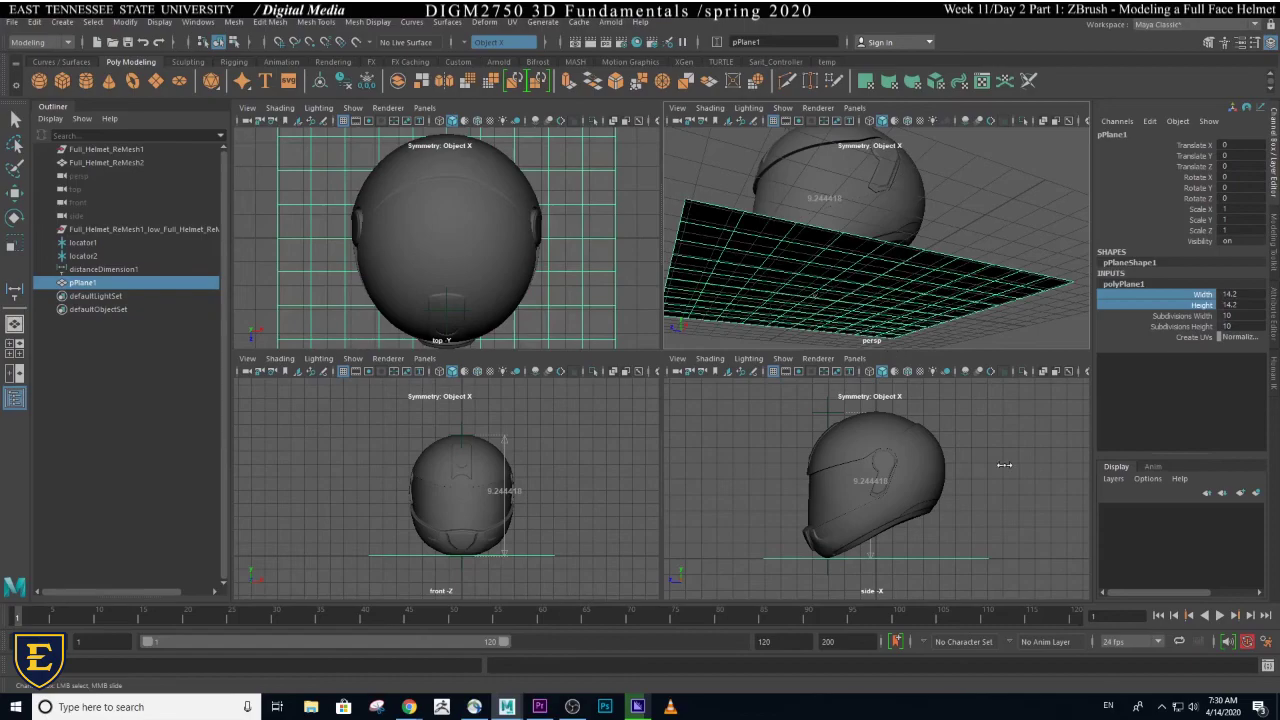
pyautogui.keyDown('alt'); pyautogui.moveTo(1000, 220); pyautogui.dragTo(1045, 297); pyautogui.keyUp('alt')
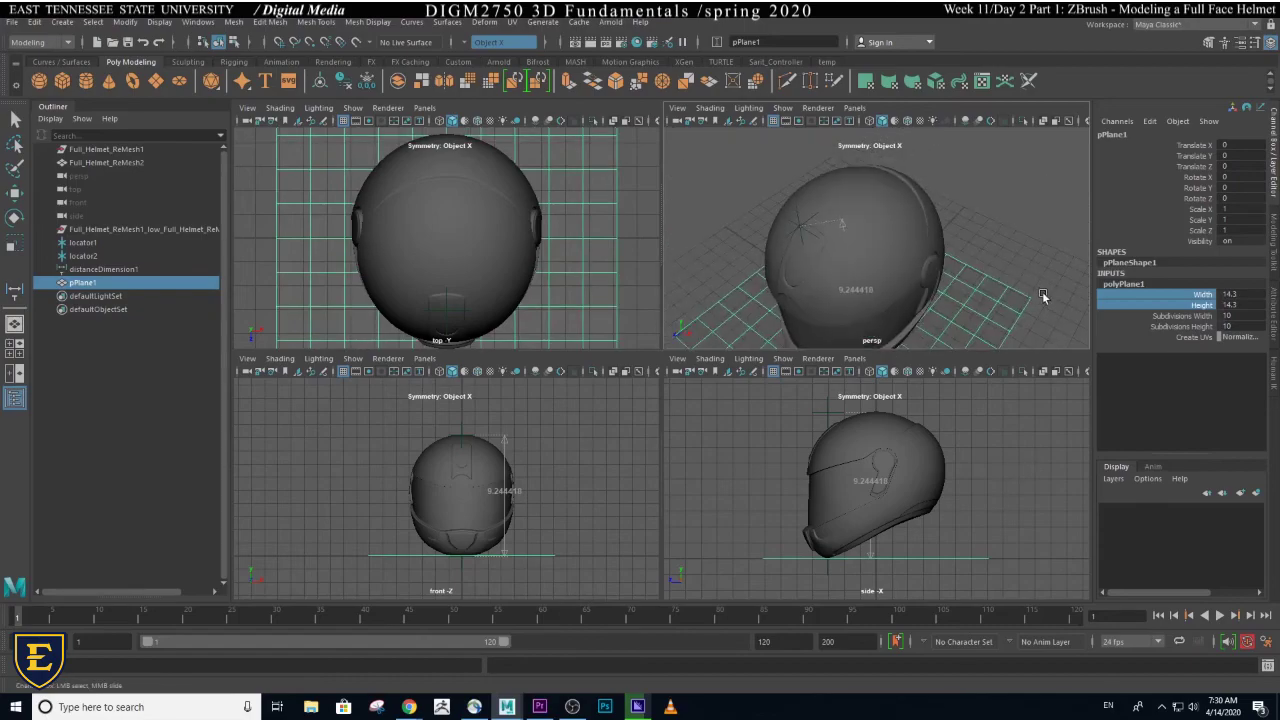
pyautogui.scroll(-5, 828, 262)
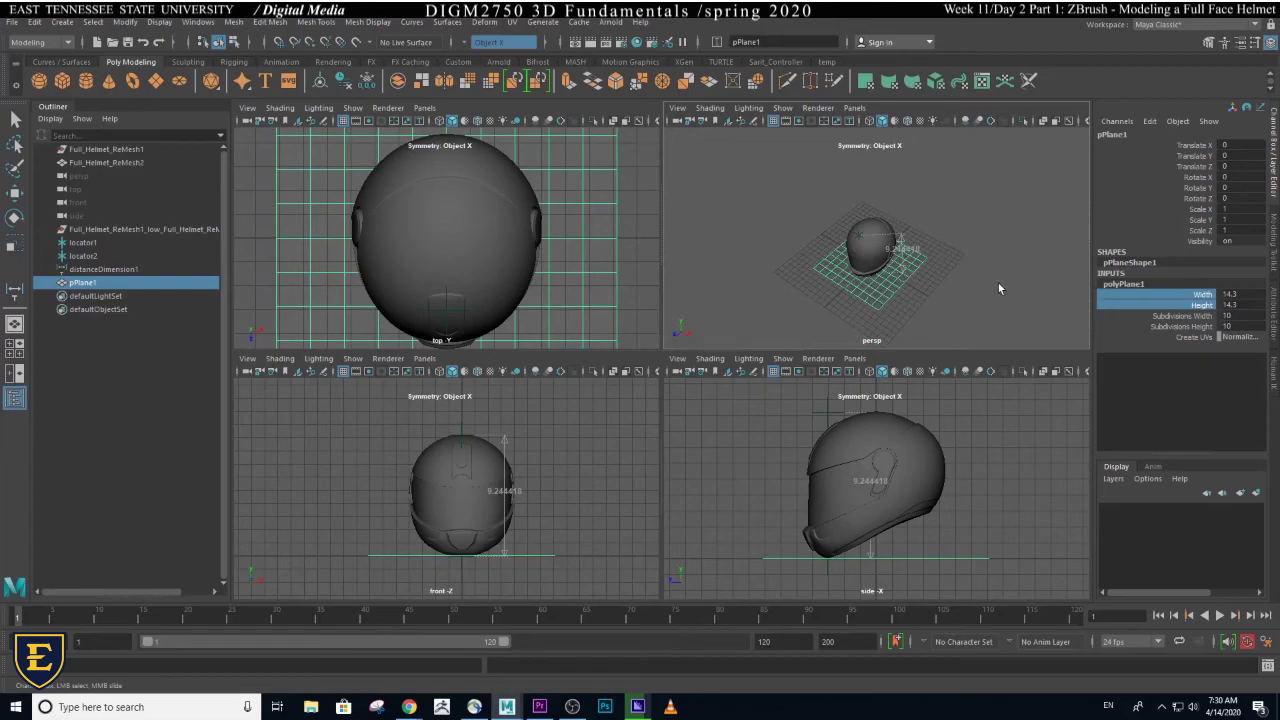
pyautogui.moveTo(998, 287); pyautogui.dragTo(1230, 293, button='middle')
pyautogui.doubleClick(1230, 294)
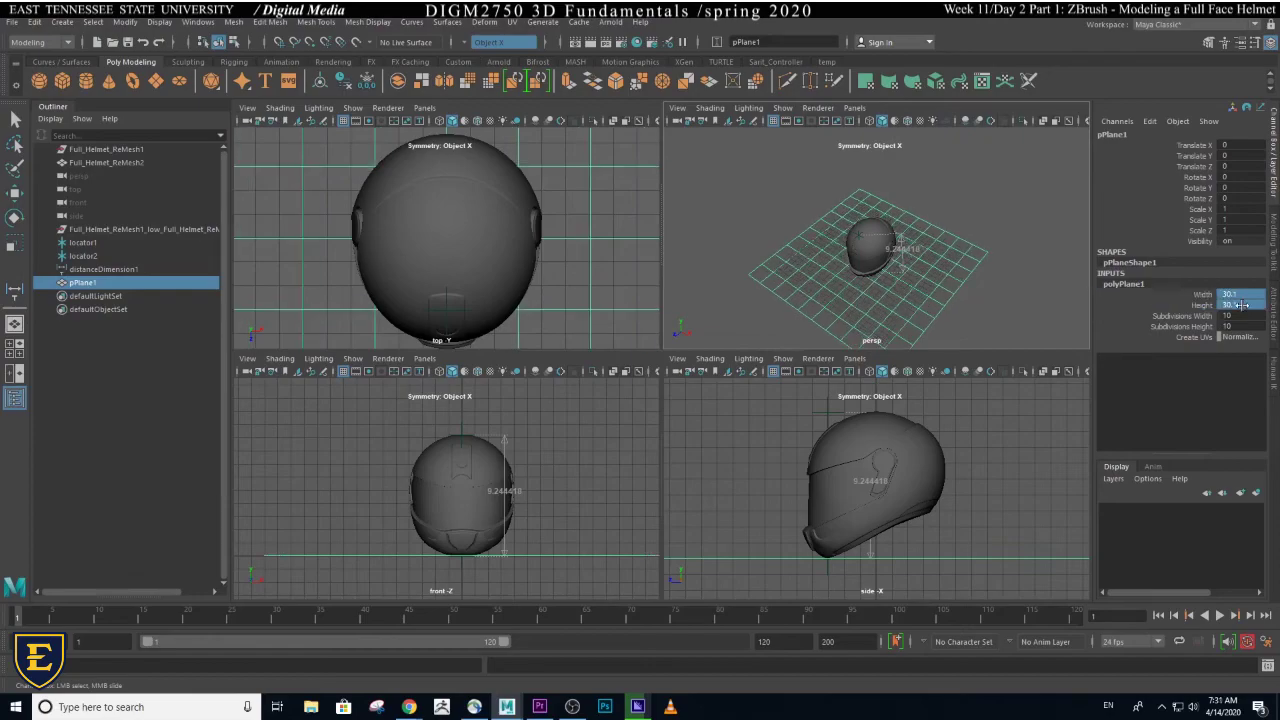
pyautogui.write('30')
pyautogui.press('Return')
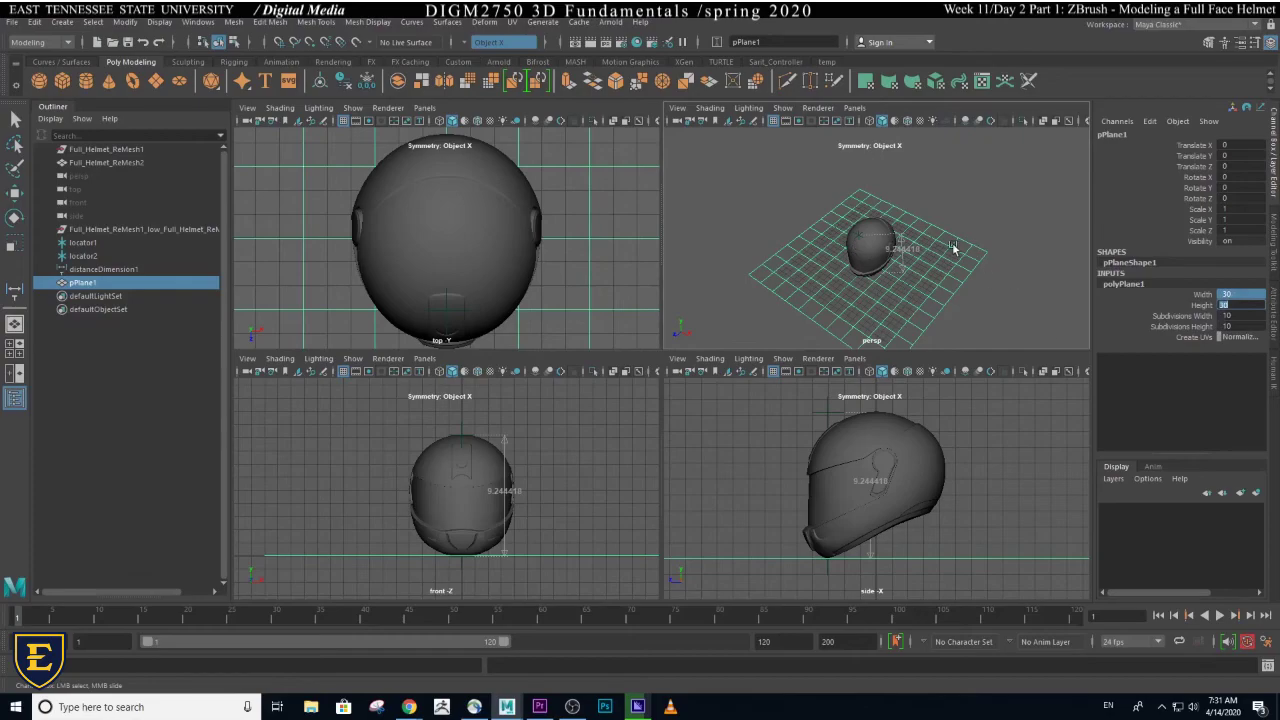
# - Set the plane's Height to 60 and pull the view back to see it
pyautogui.click(1203, 307)
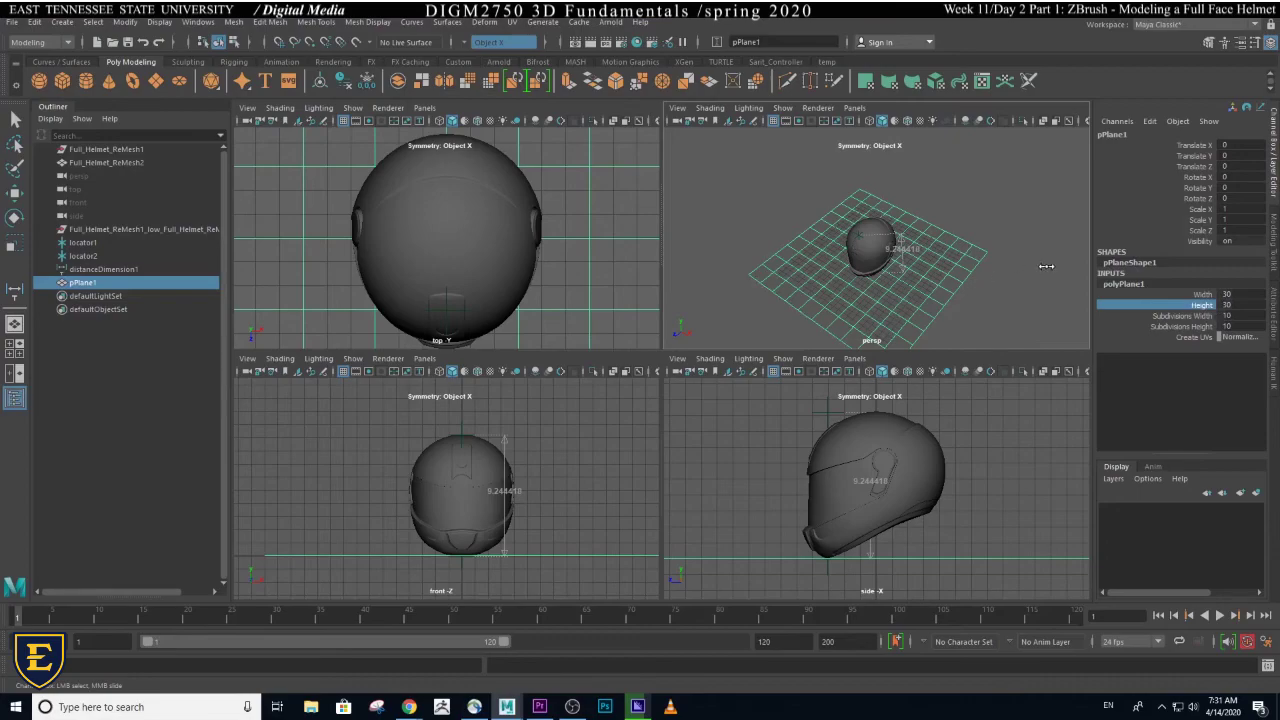
pyautogui.moveTo(1046, 266); pyautogui.dragTo(1110, 258, button='middle')
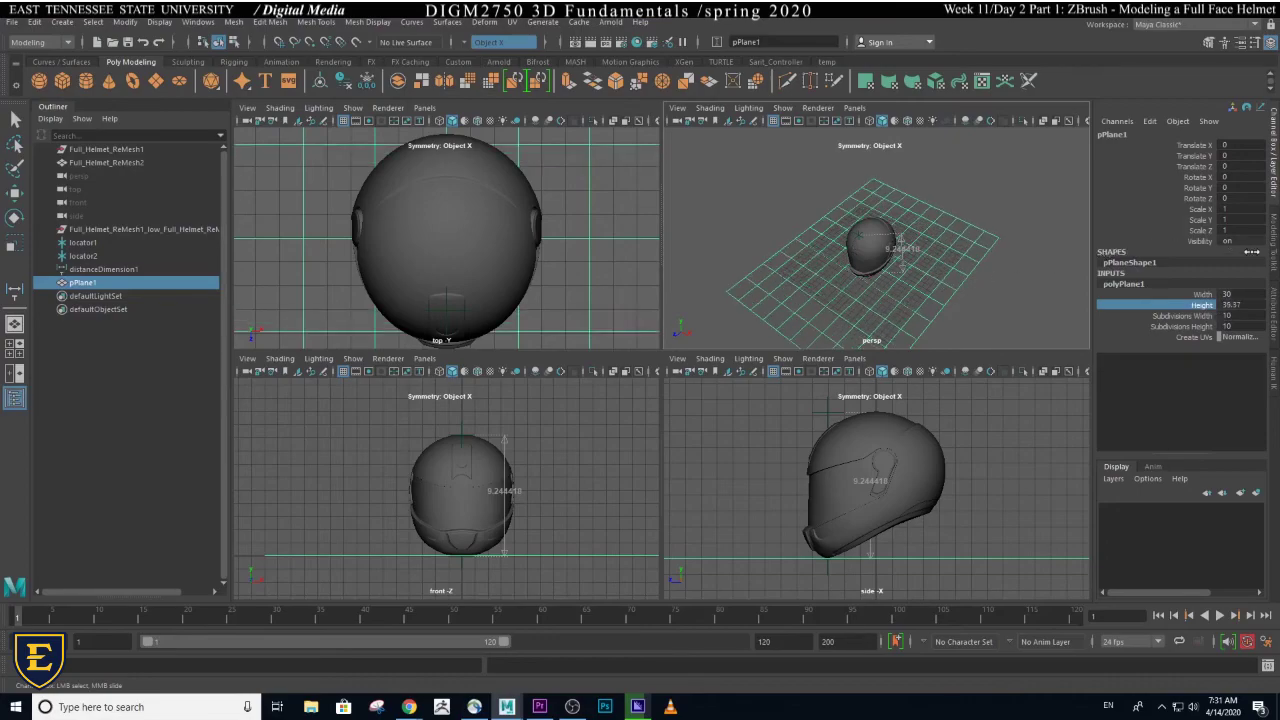
pyautogui.doubleClick(1230, 305)
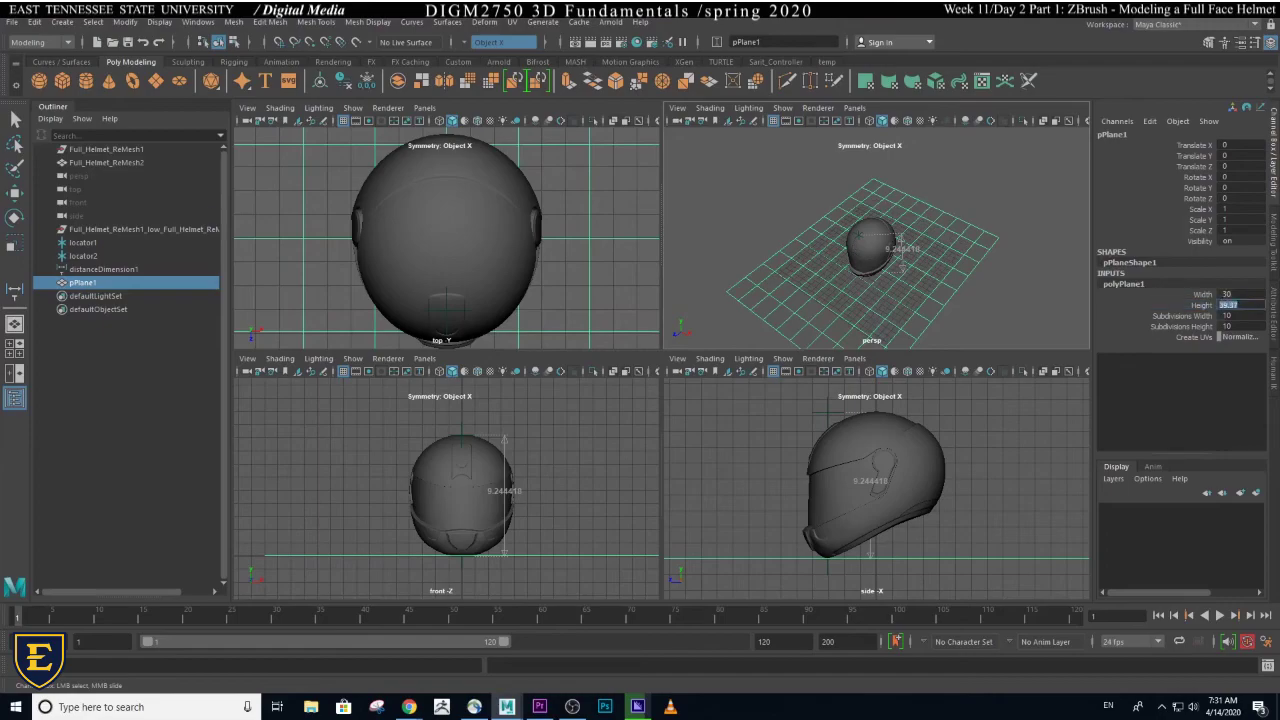
pyautogui.write('60')
pyautogui.press('Return')
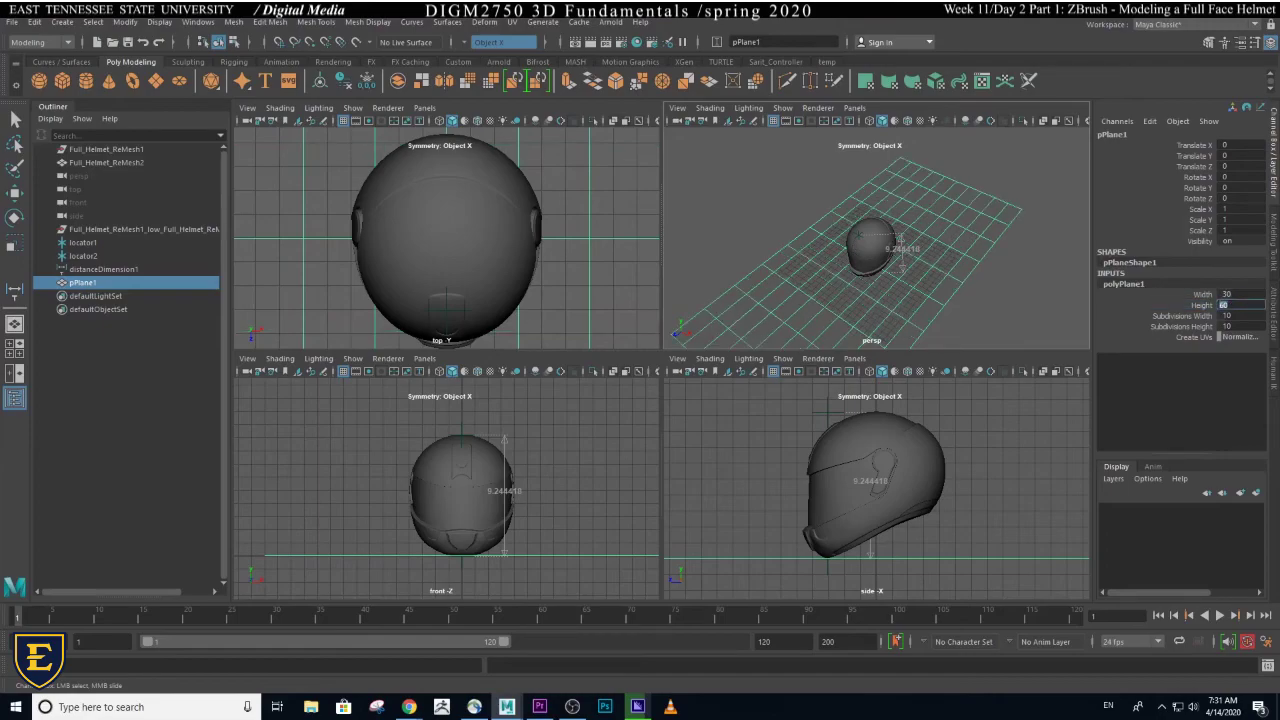
pyautogui.keyDown('alt'); pyautogui.moveTo(914, 263); pyautogui.dragTo(964, 279, button='right'); pyautogui.keyUp('alt')
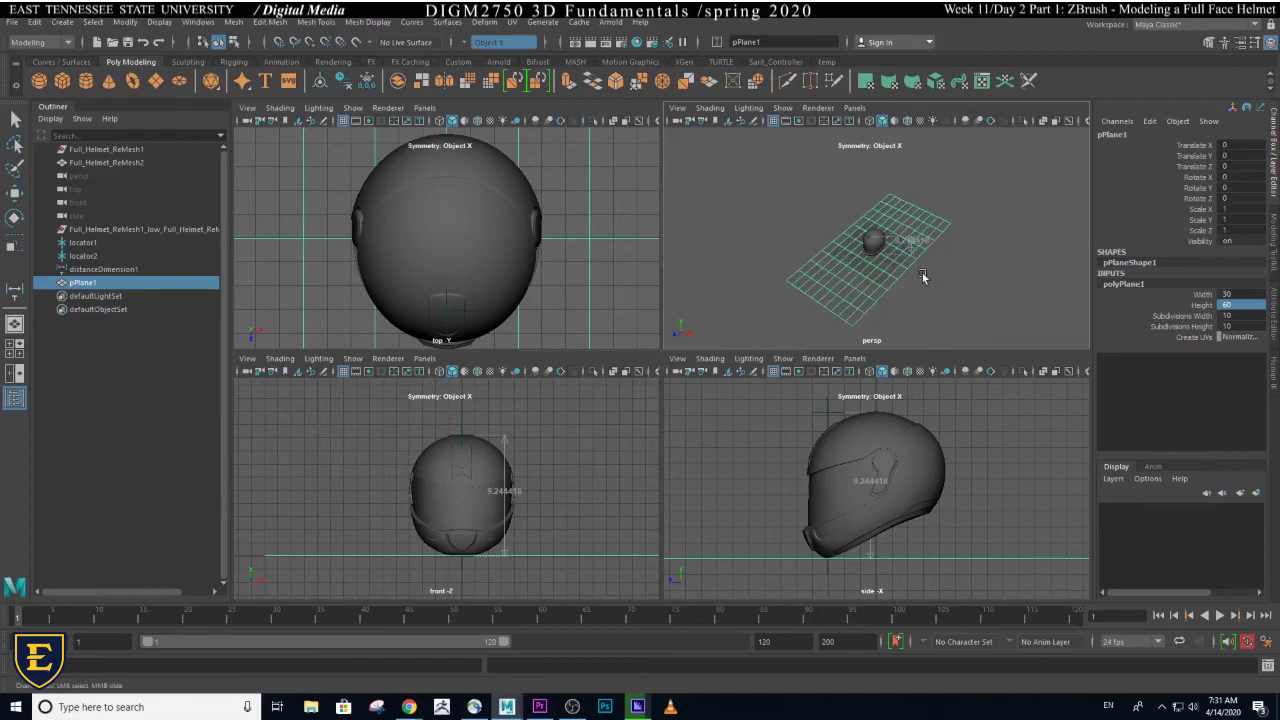
# - Drag the plane back along Z to about -15.771, then orbit around the helmet to check
pyautogui.press('w')
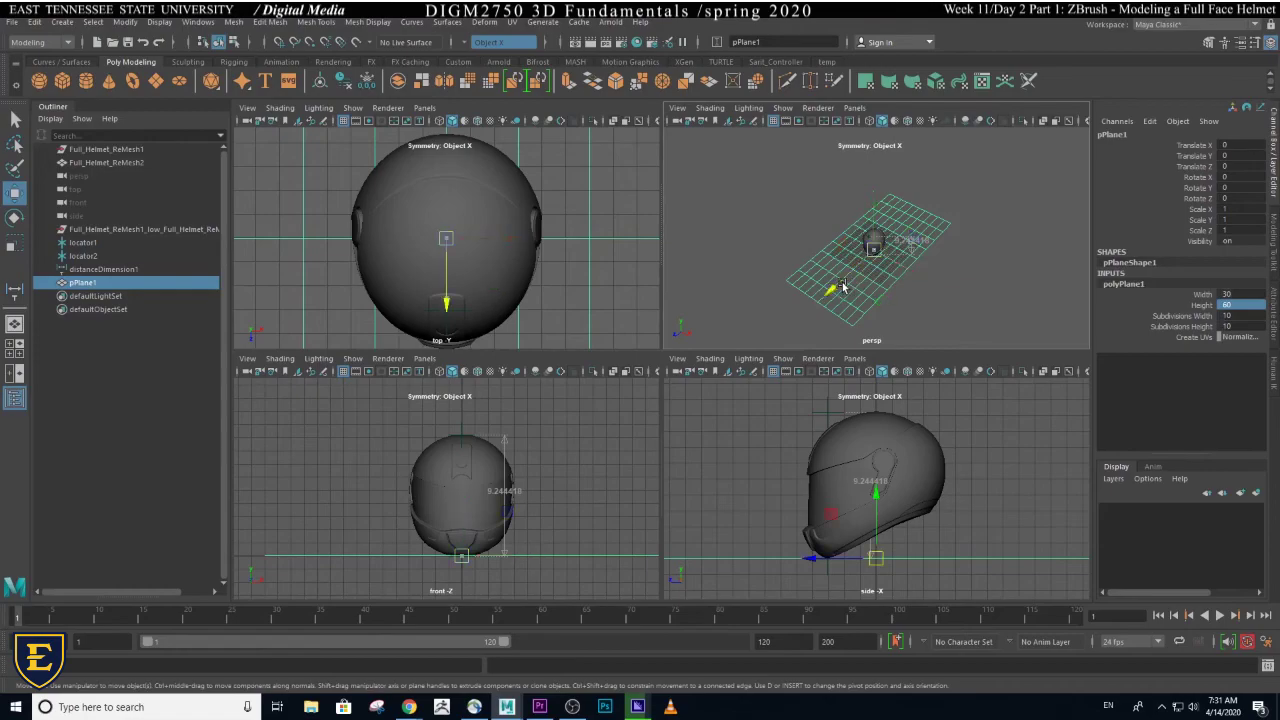
pyautogui.moveTo(843, 287); pyautogui.dragTo(873, 262)
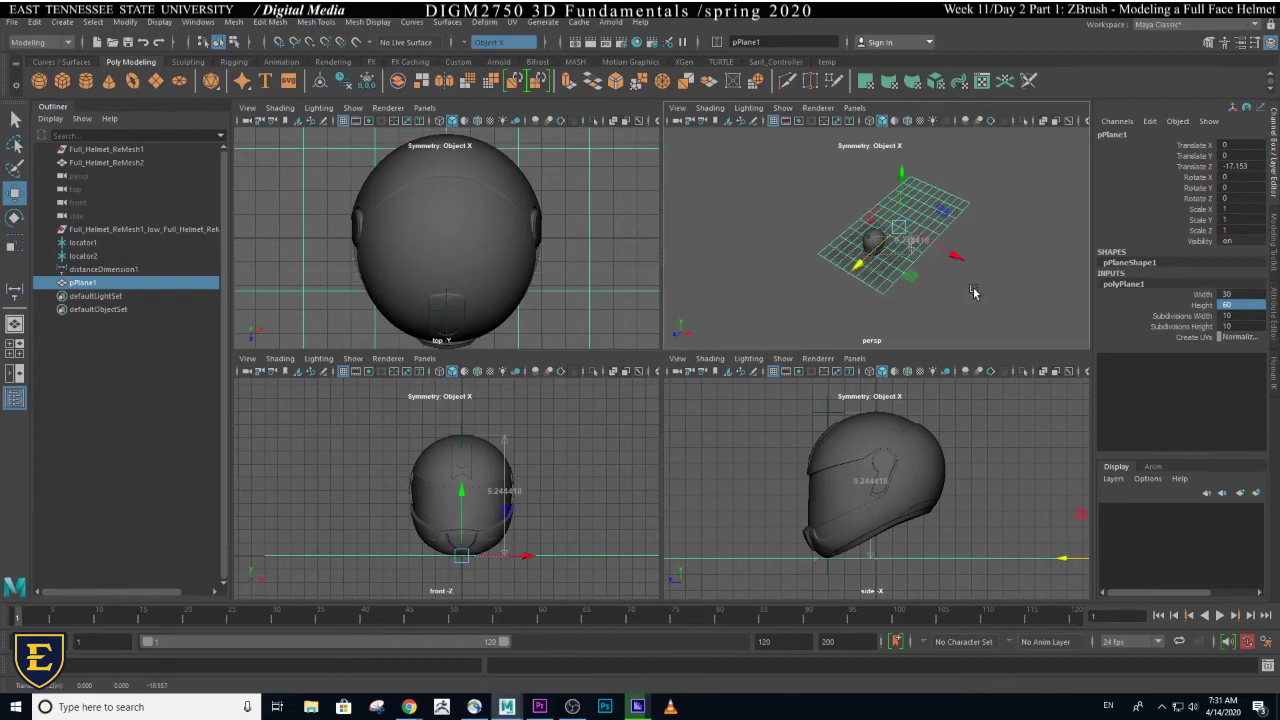
pyautogui.keyDown('alt'); pyautogui.moveTo(971, 289); pyautogui.dragTo(1035, 289); pyautogui.keyUp('alt')
pyautogui.keyDown('alt'); pyautogui.moveTo(1035, 289); pyautogui.dragTo(1084, 292, button='right'); pyautogui.keyUp('alt')
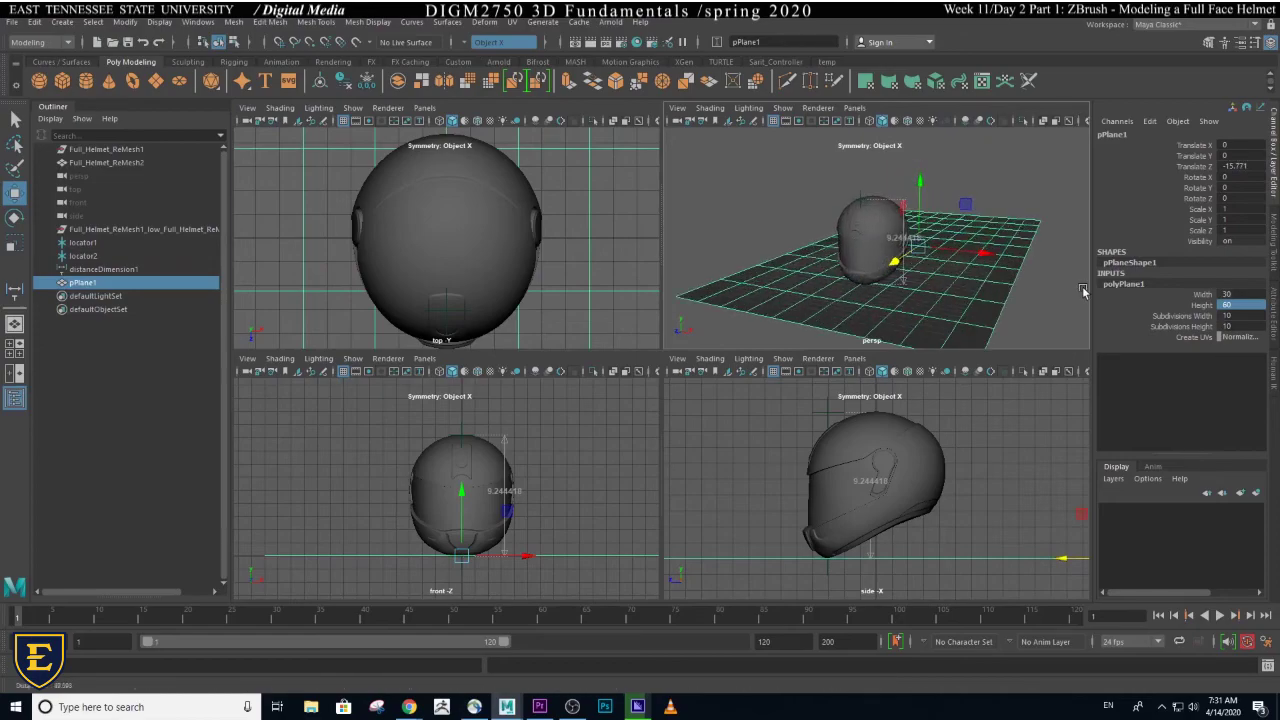
pyautogui.scroll(3, 982, 289)
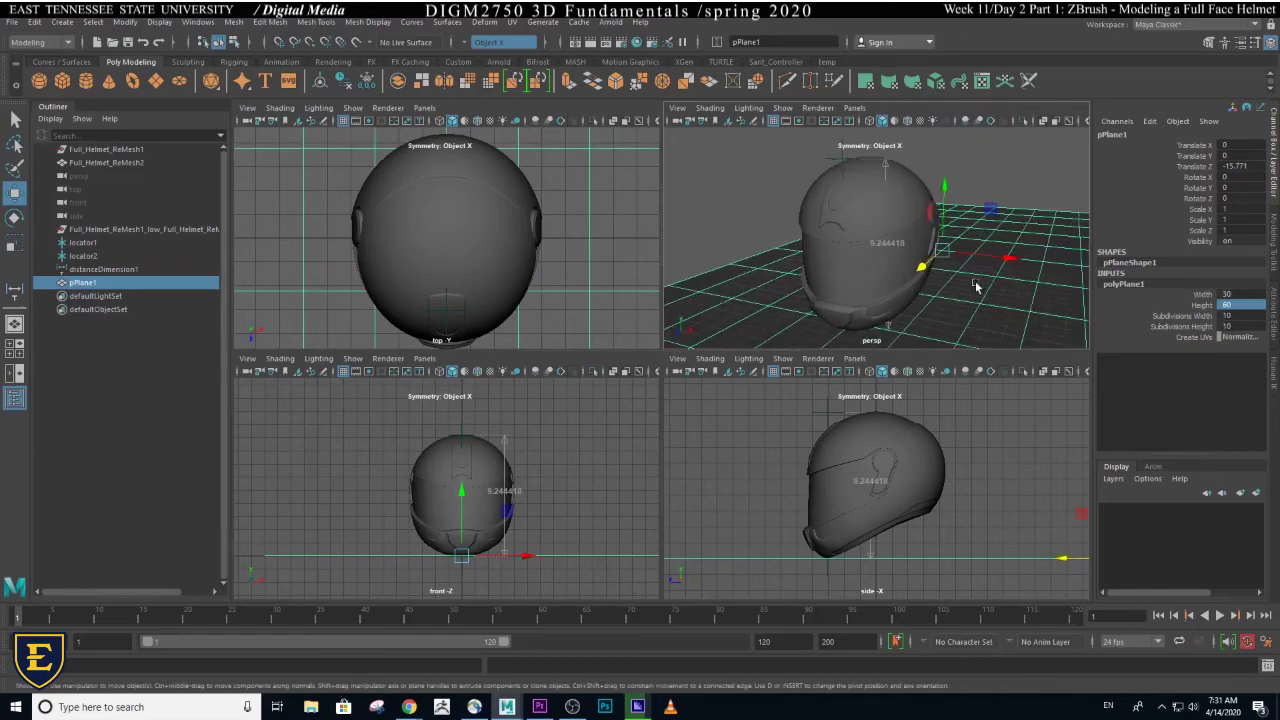
pyautogui.keyDown('alt'); pyautogui.moveTo(980, 287); pyautogui.dragTo(1012, 281); pyautogui.keyUp('alt')
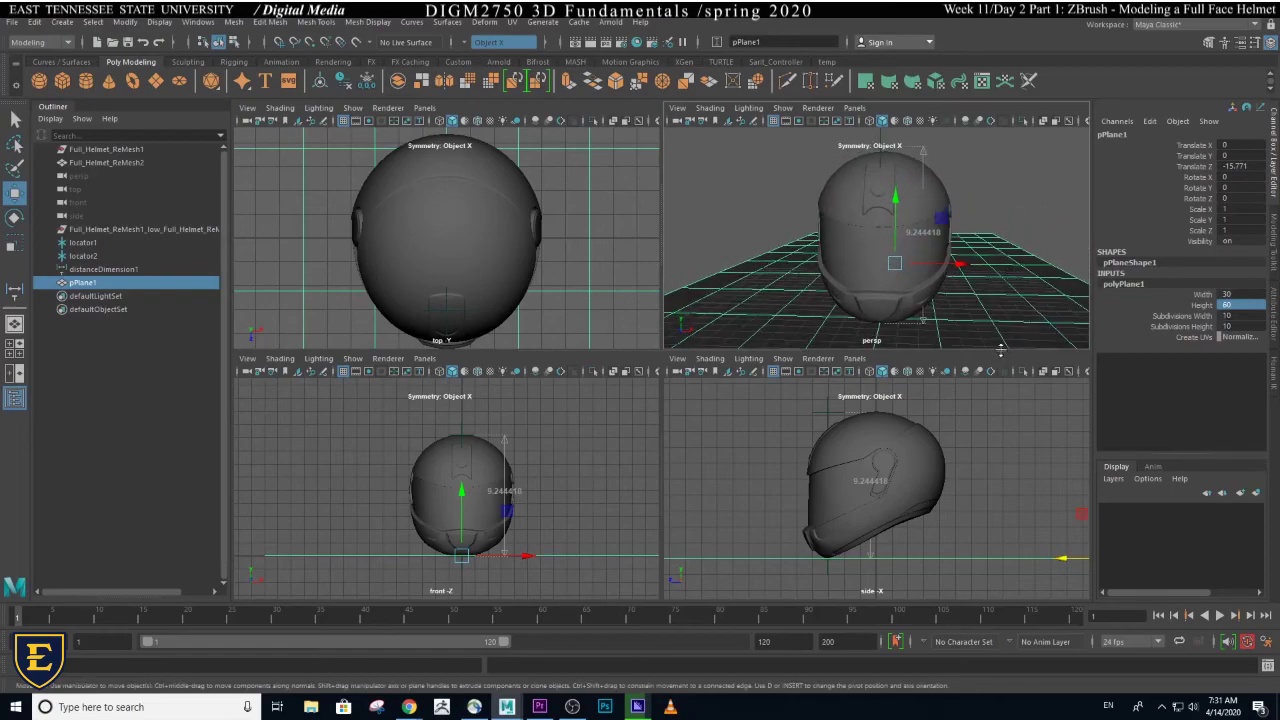
pyautogui.keyDown('alt'); pyautogui.moveTo(996, 316); pyautogui.dragTo(997, 315); pyautogui.keyUp('alt')
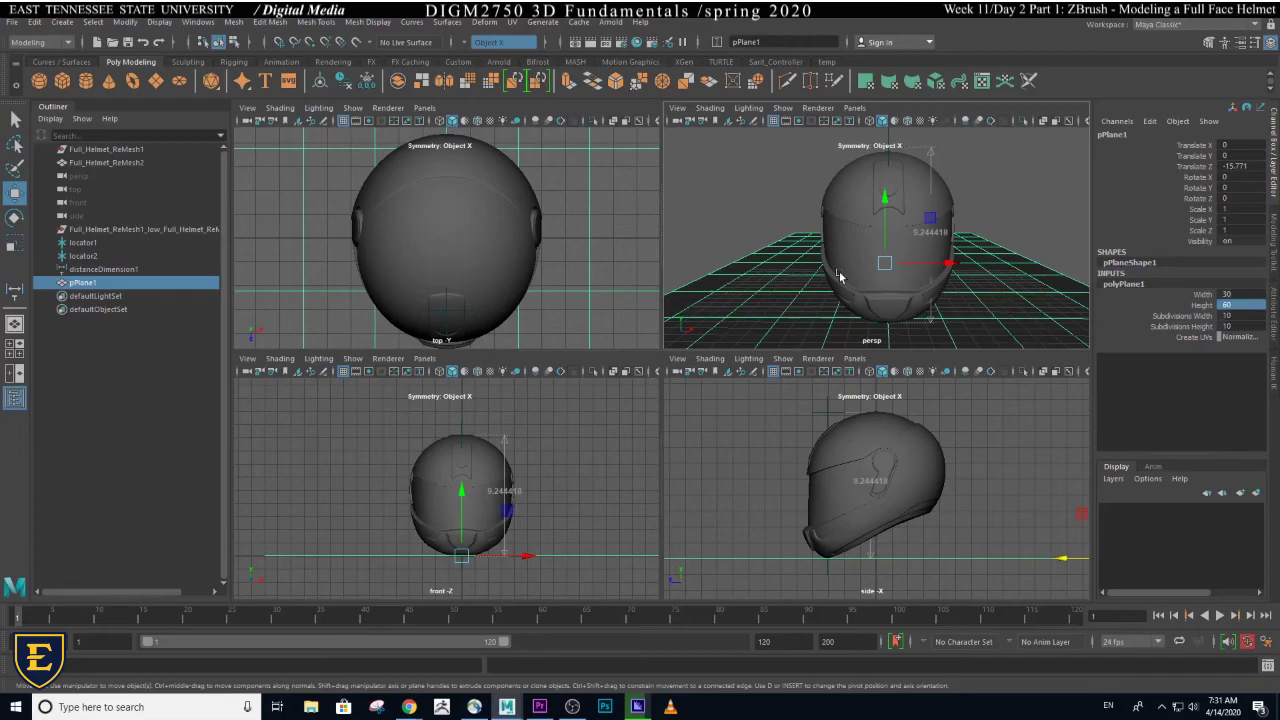
pyautogui.keyDown('alt'); pyautogui.moveTo(977, 277); pyautogui.dragTo(975, 280); pyautogui.keyUp('alt')
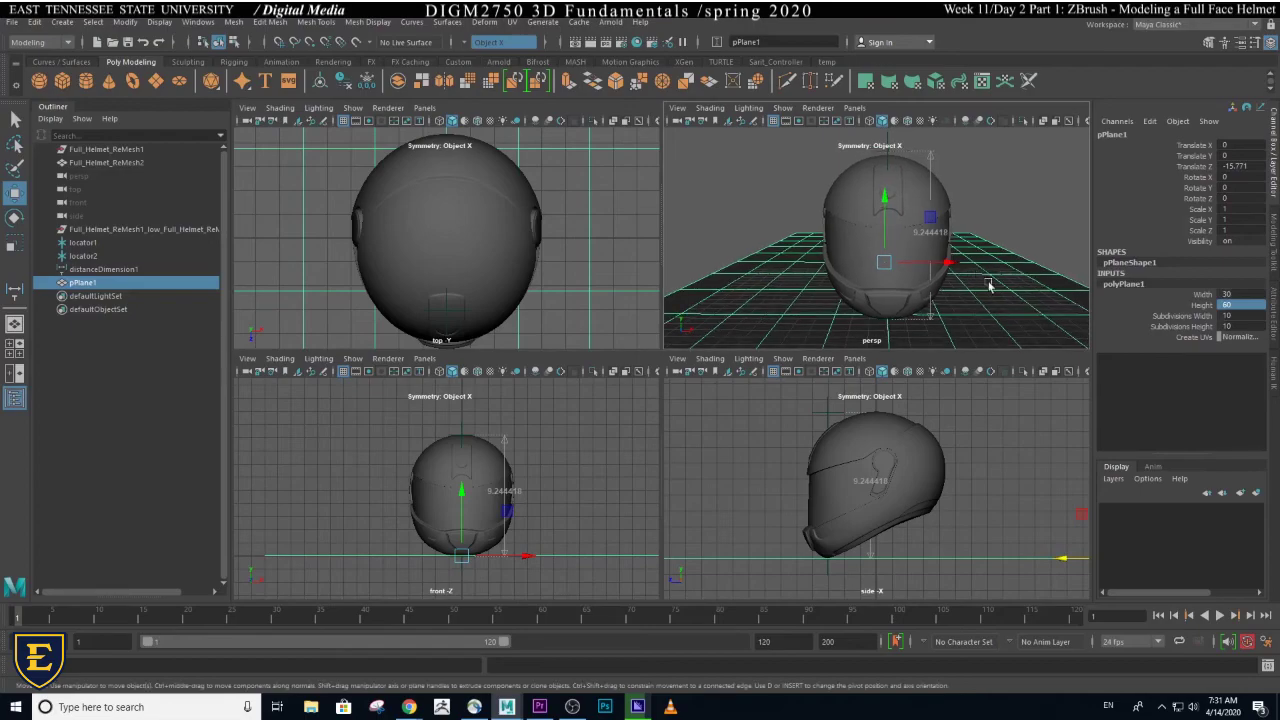
# - Open the perspective camera's Bookmark Editor and move it aside
pyautogui.click(679, 108)
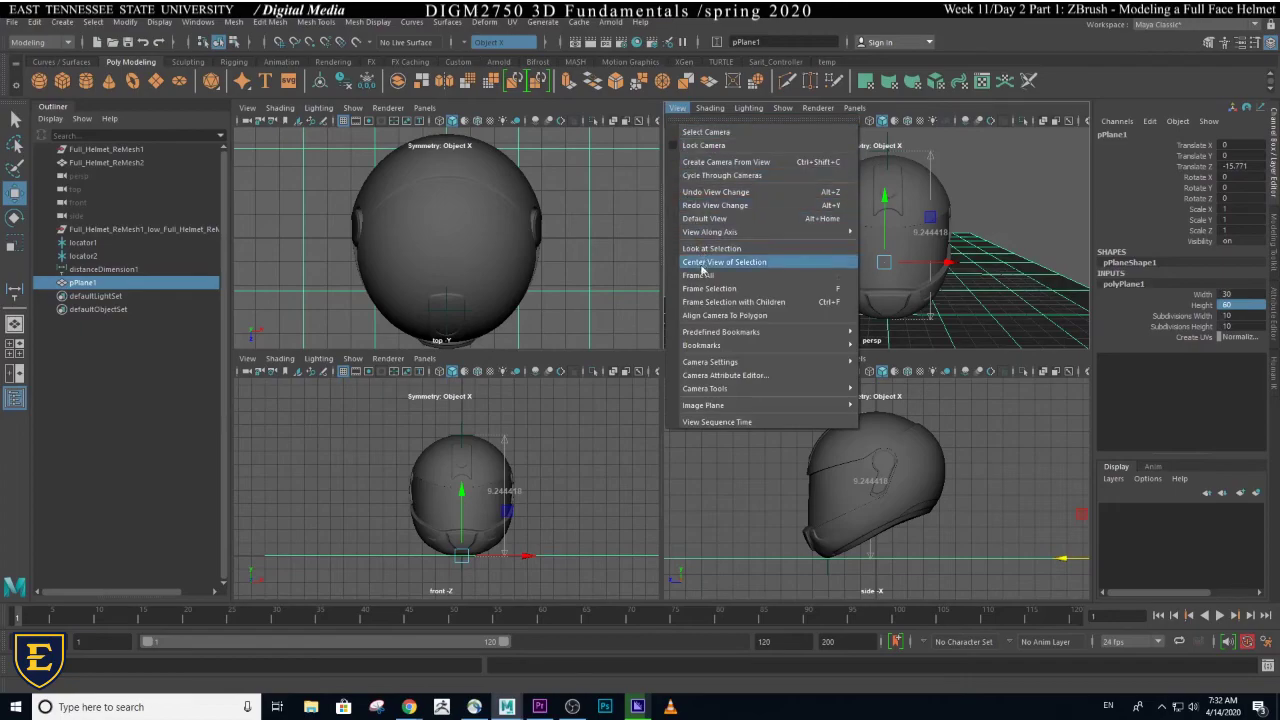
pyautogui.moveTo(710, 347)
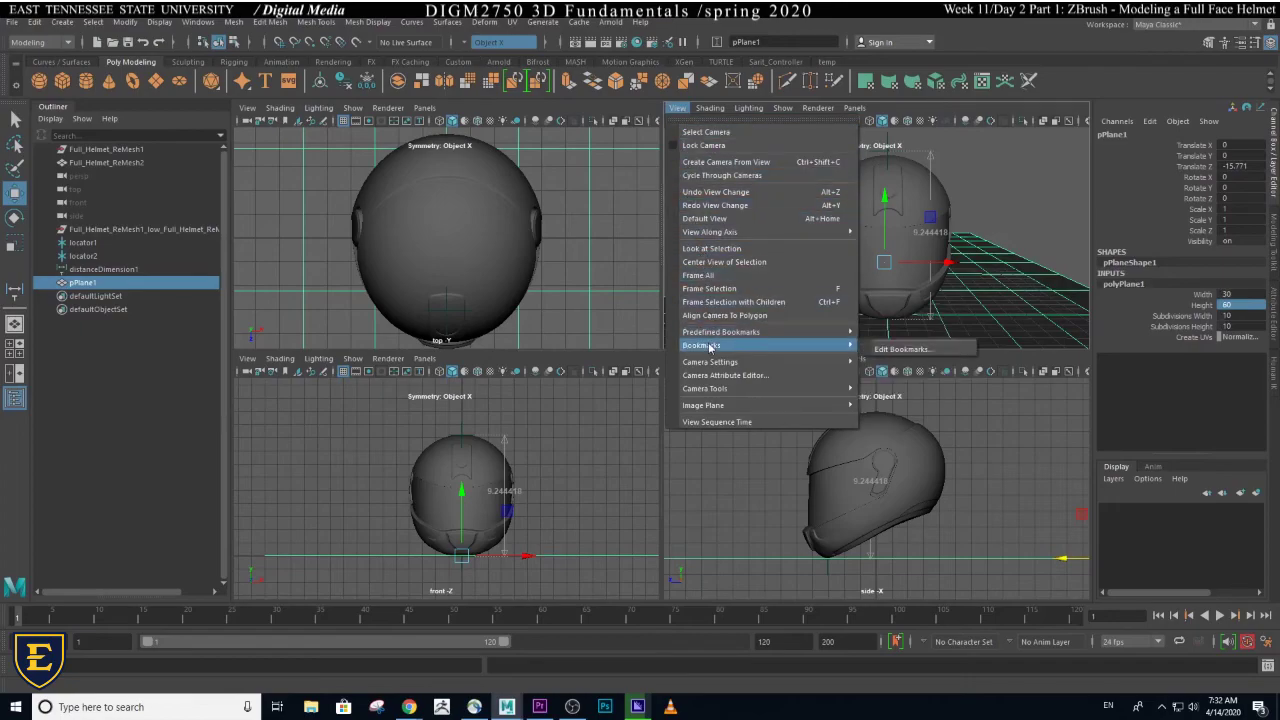
pyautogui.click(875, 352)
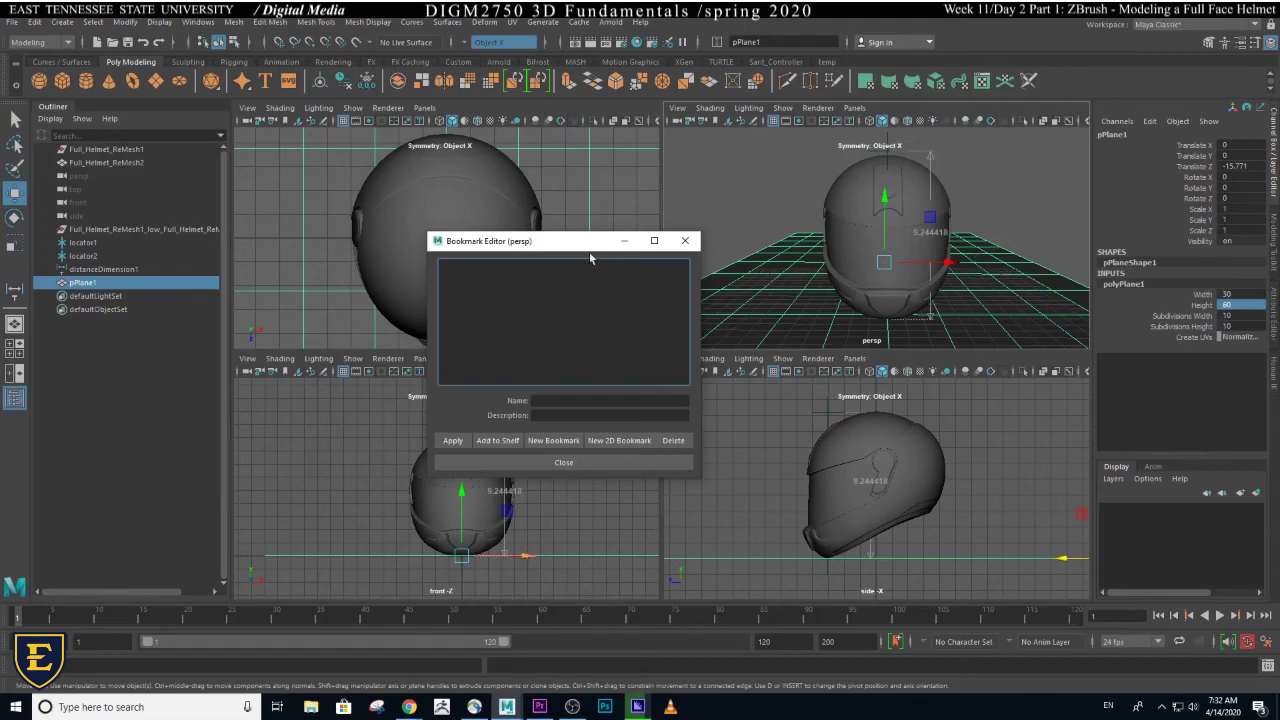
pyautogui.moveTo(590, 258); pyautogui.dragTo(489, 254)
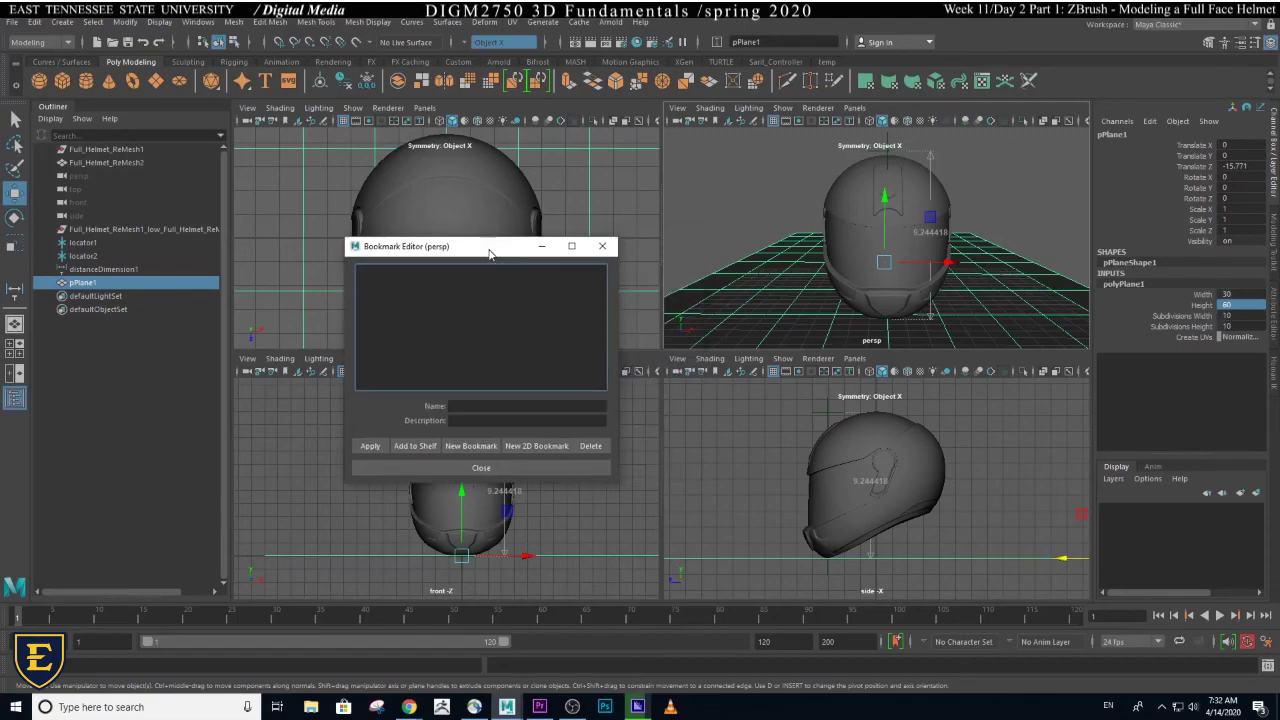
# - Turn on the Resolution Gate in the perspective view and set the gate fit to Vertical
pyautogui.click(673, 109)
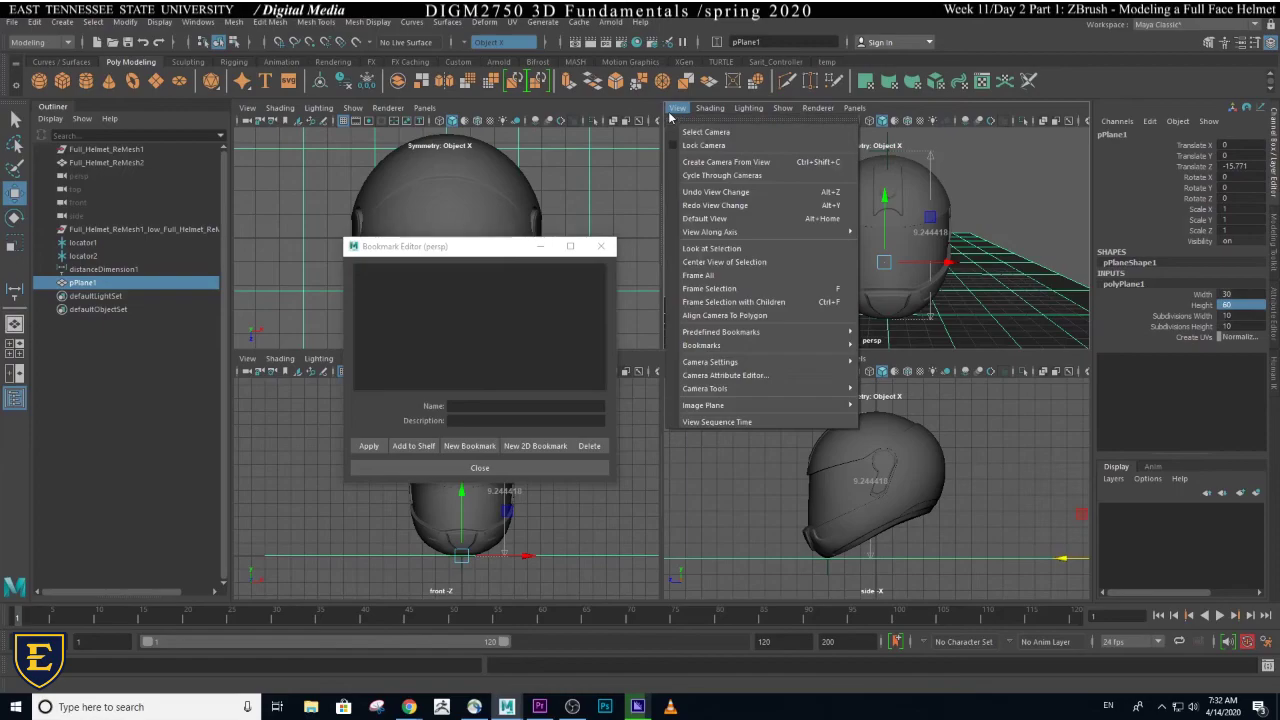
pyautogui.moveTo(737, 362)
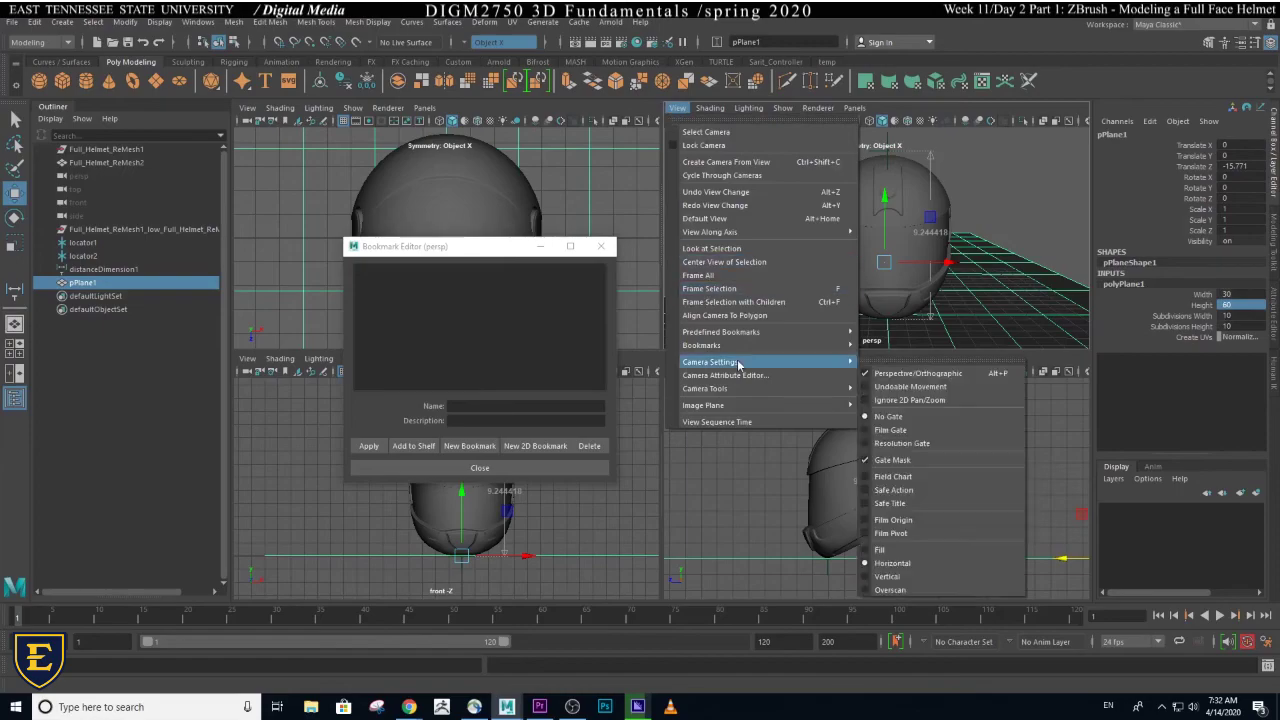
pyautogui.click(911, 444)
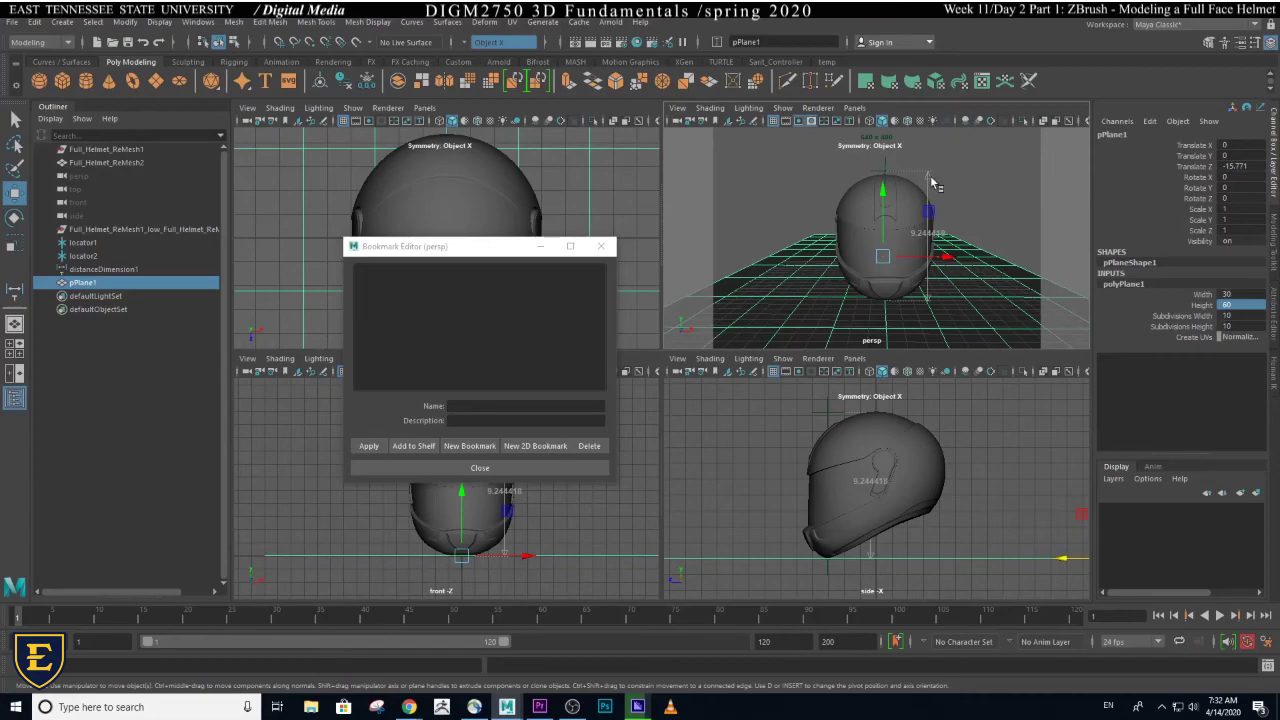
pyautogui.click(682, 109)
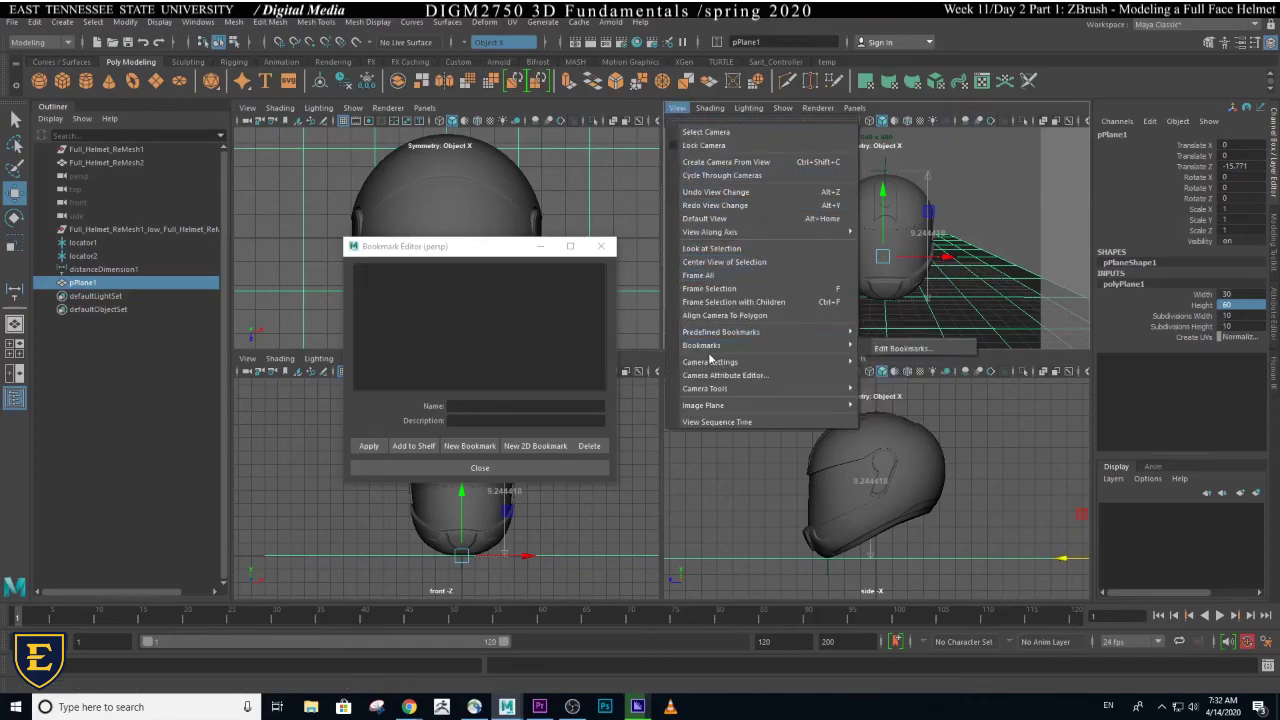
pyautogui.moveTo(709, 363)
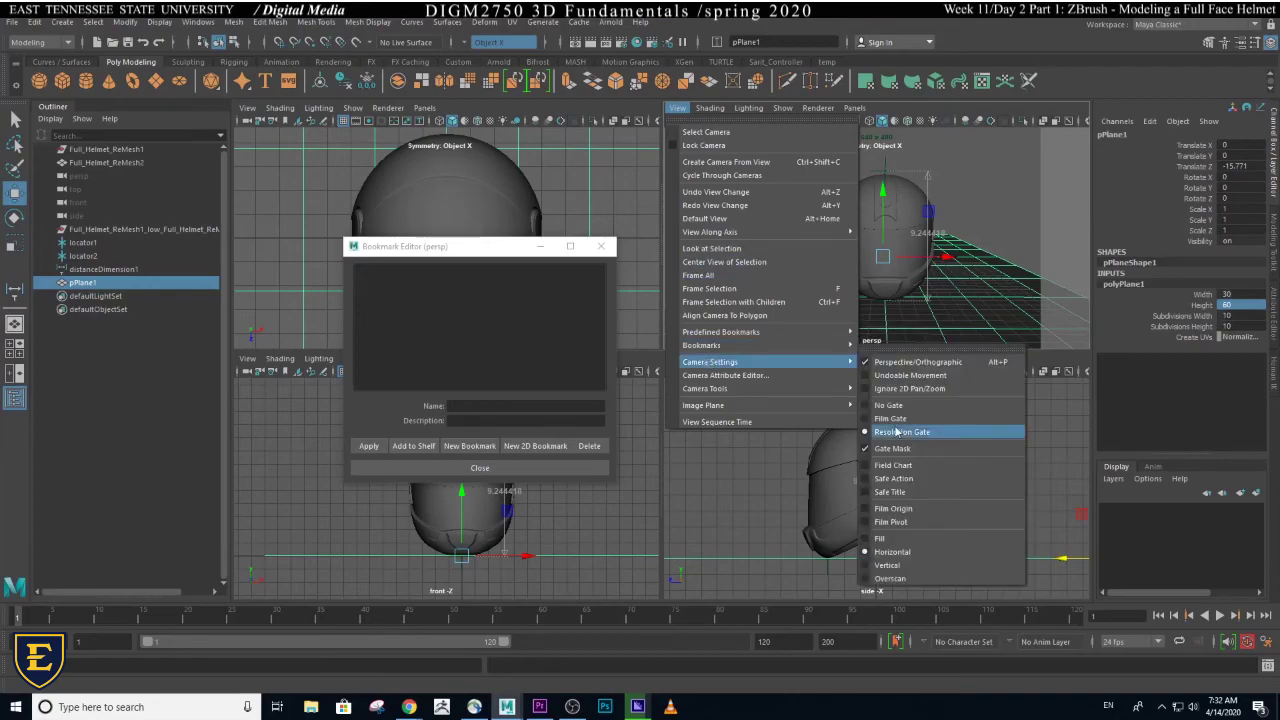
pyautogui.click(903, 567)
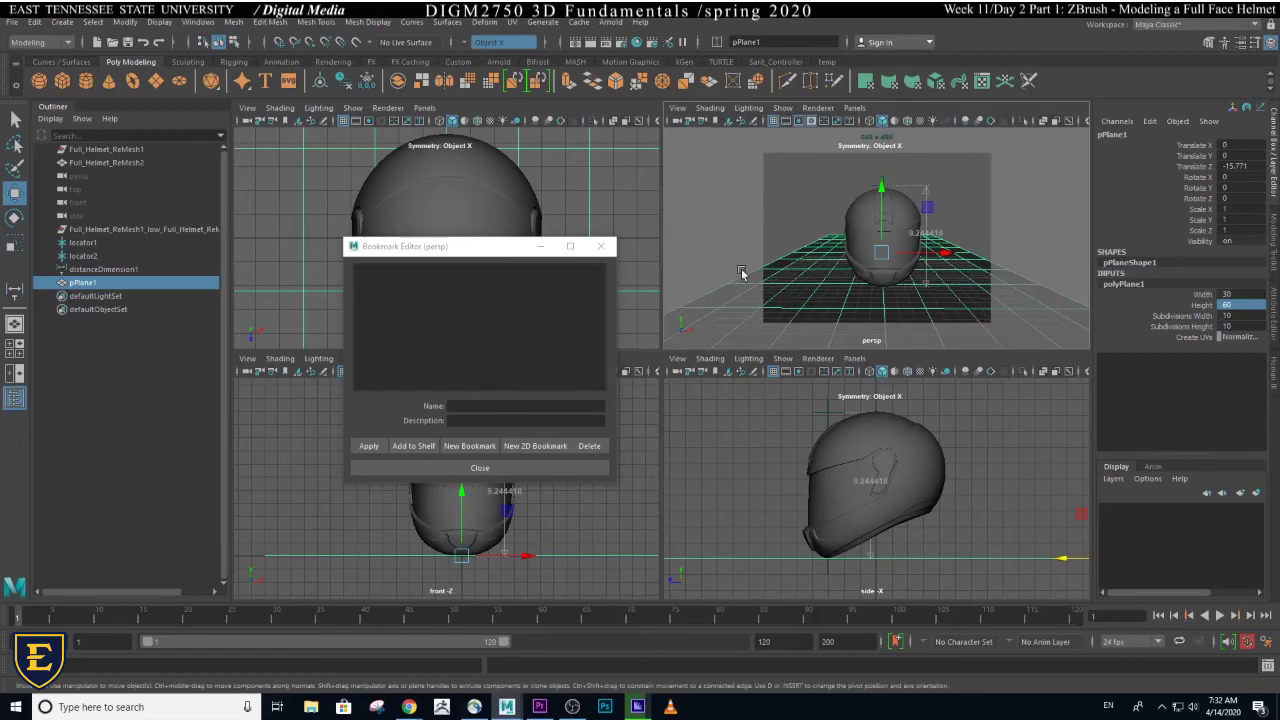
pyautogui.click(924, 210)
# - Open Render Settings from the status line and set Render Using to Arnold Renderer
pyautogui.click(622, 44)
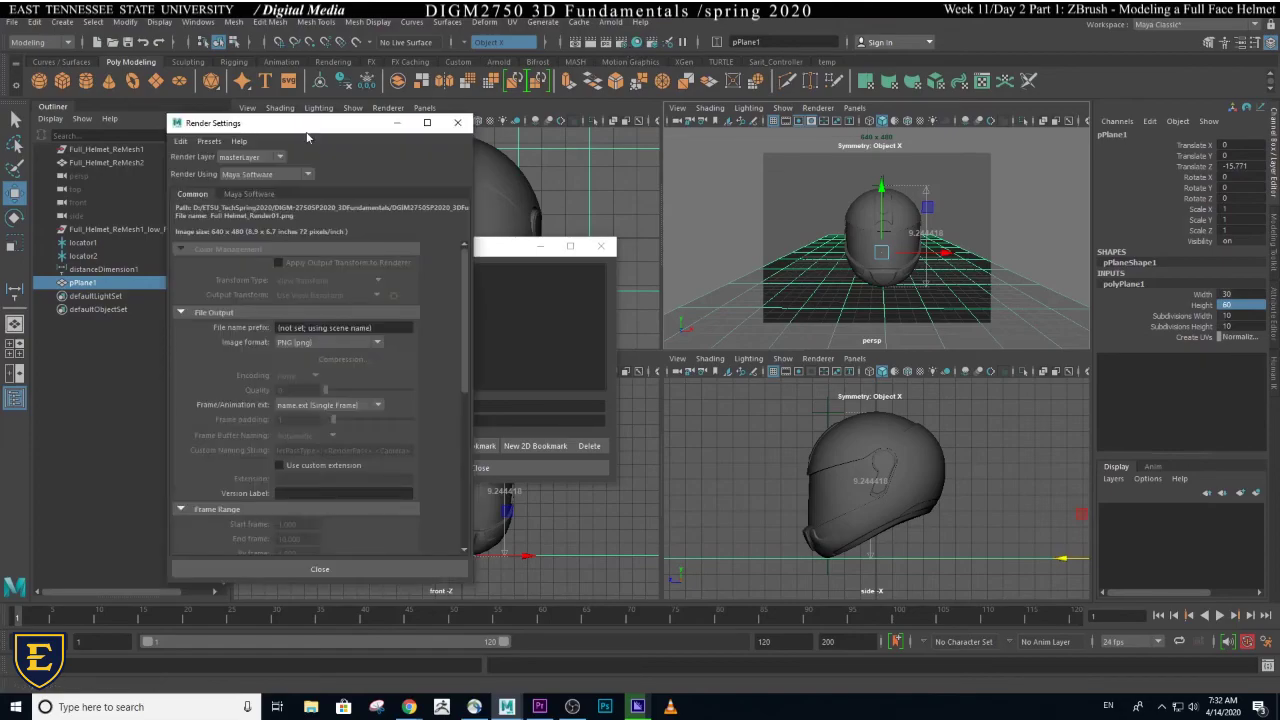
pyautogui.moveTo(320, 126); pyautogui.dragTo(474, 96)
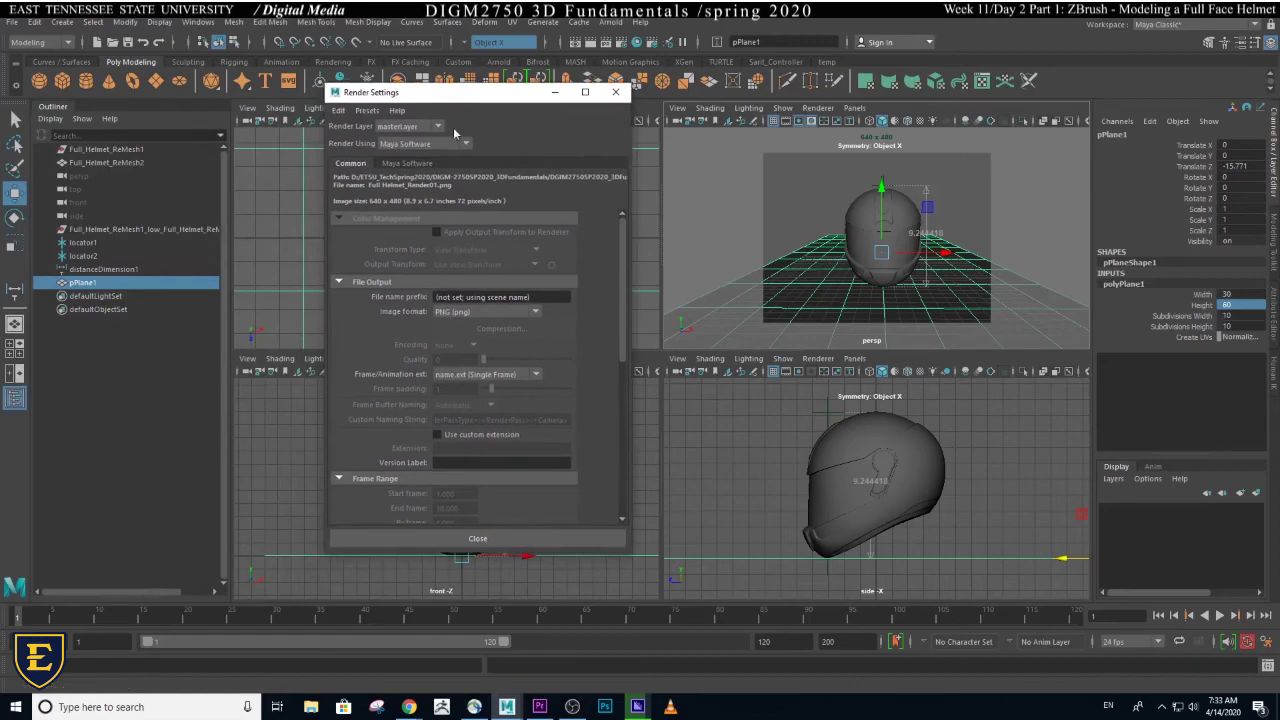
pyautogui.click(443, 145)
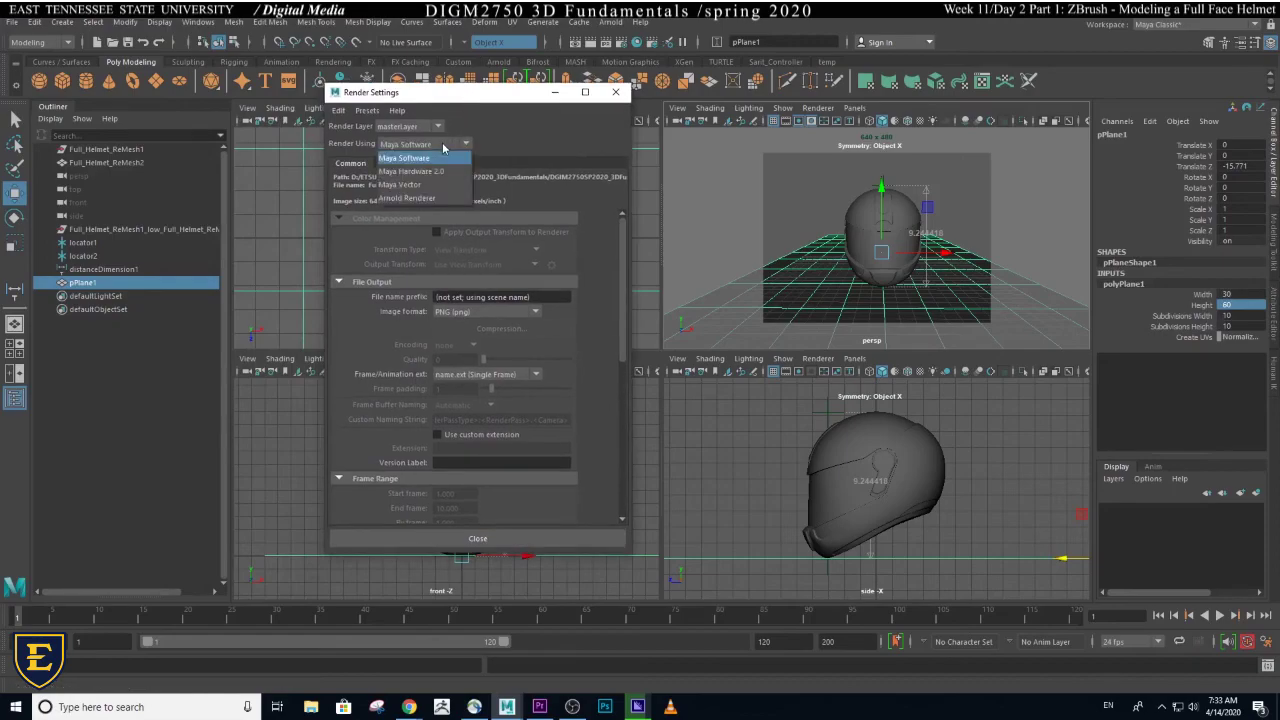
pyautogui.click(453, 199)
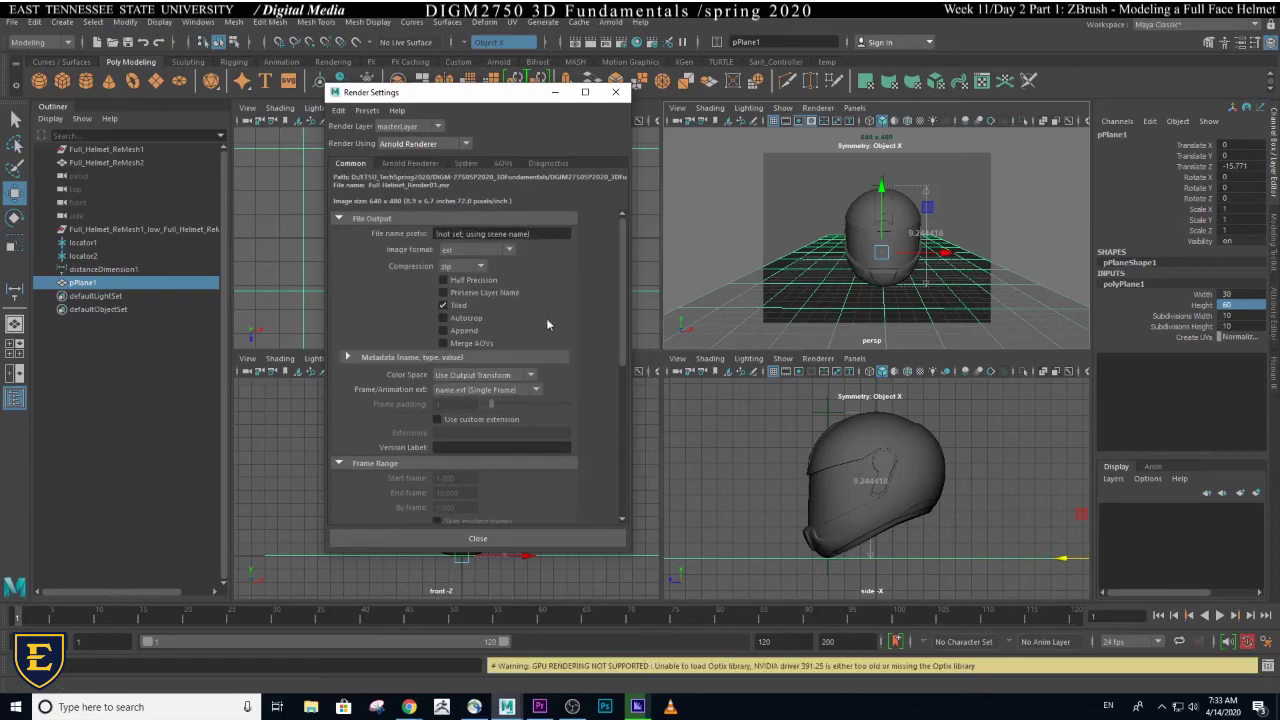
pyautogui.moveTo(622, 286); pyautogui.dragTo(621, 220)
pyautogui.click(213, 24)
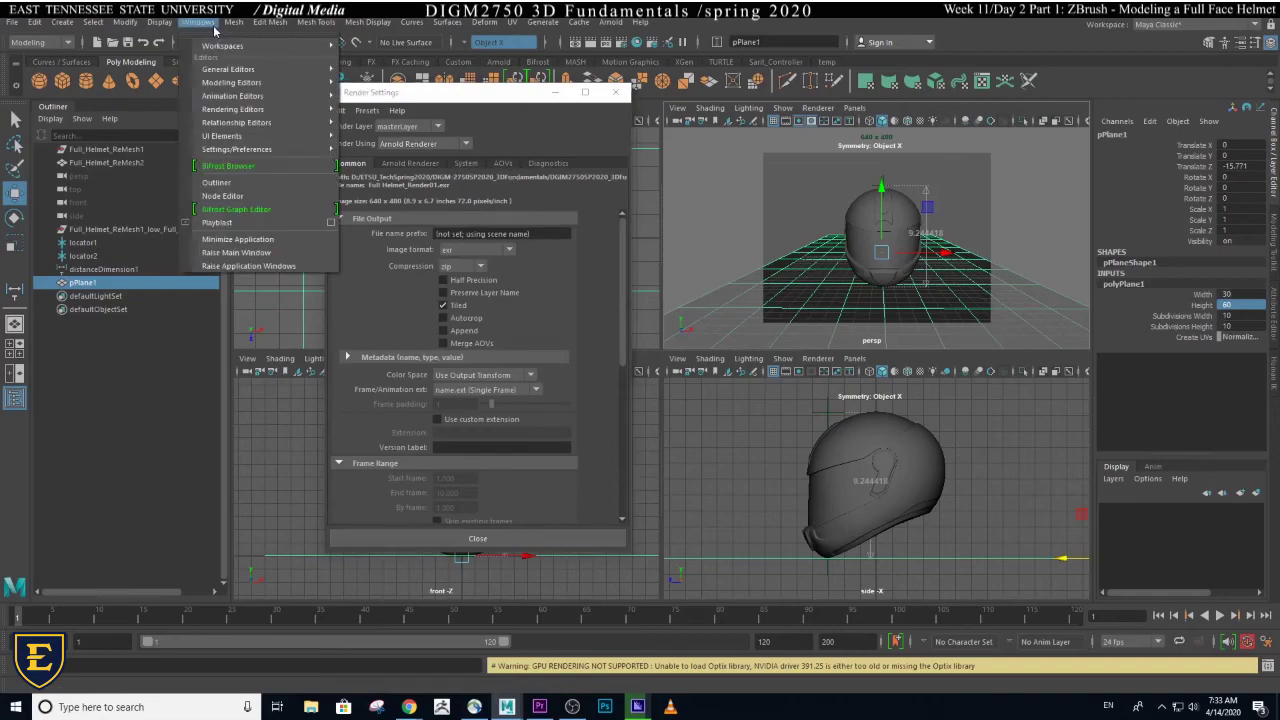
pyautogui.click(465, 146)
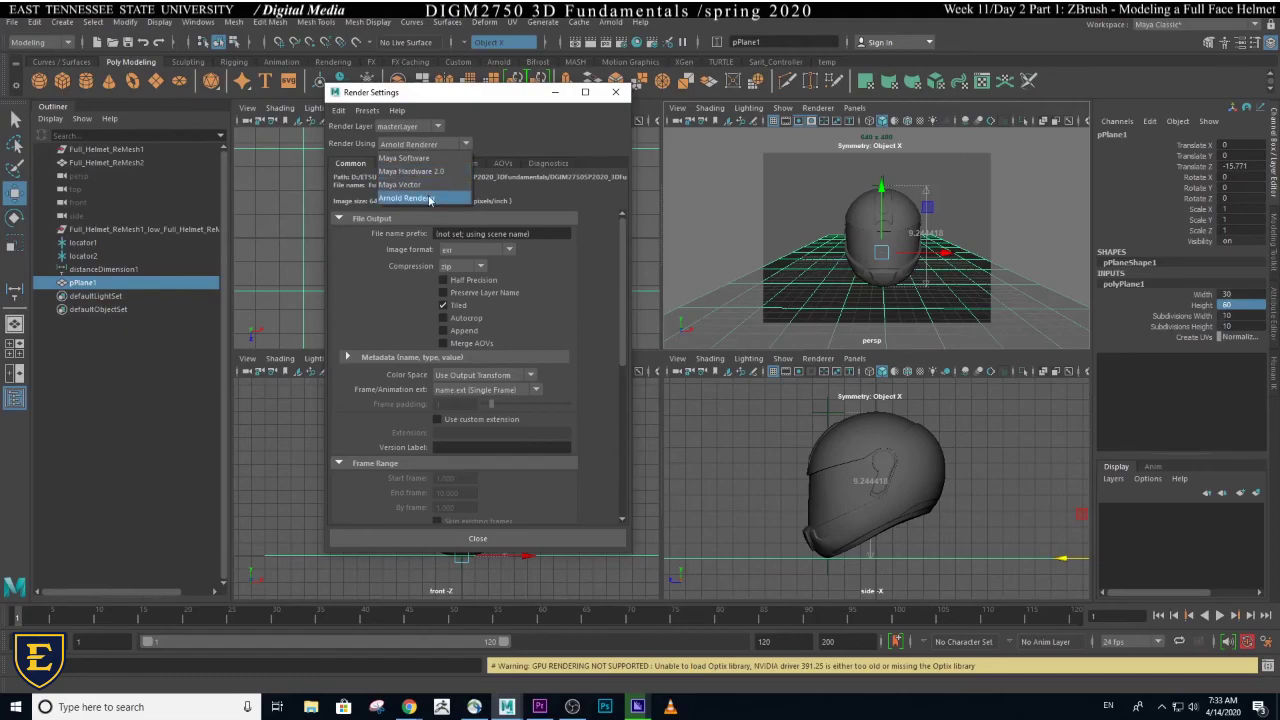
pyautogui.click(430, 198)
pyautogui.click(198, 22)
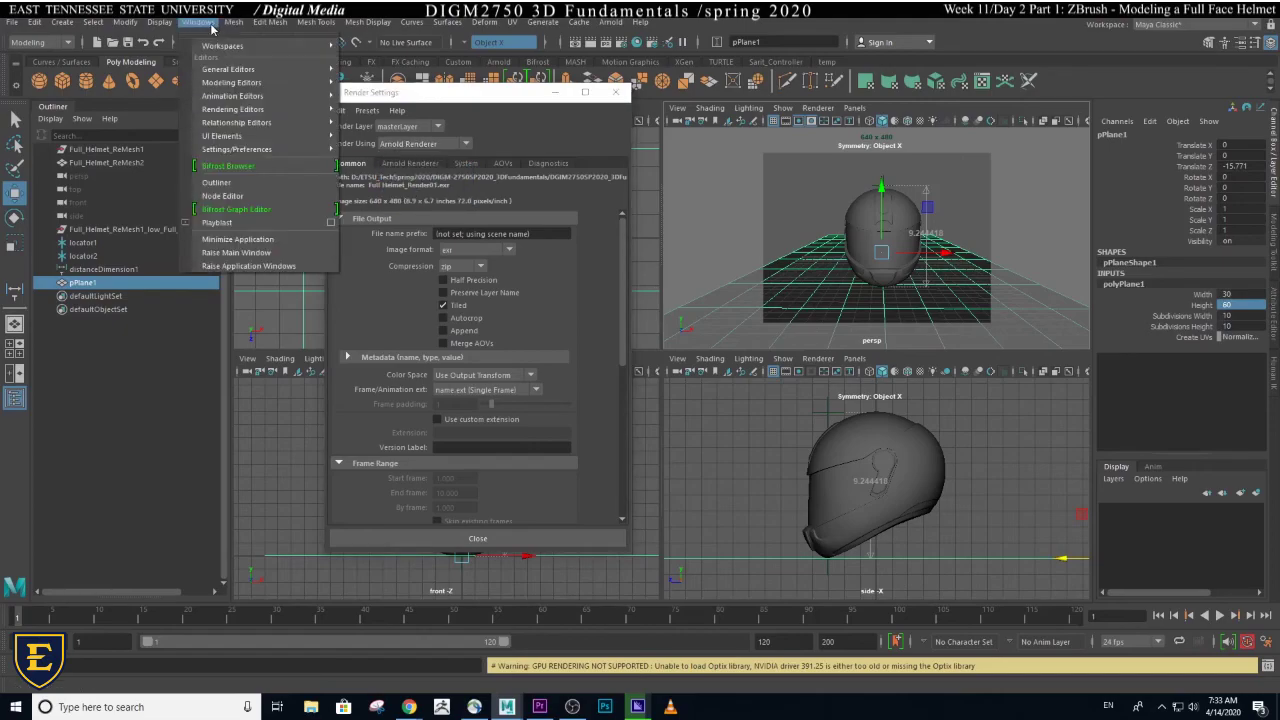
pyautogui.moveTo(241, 151)
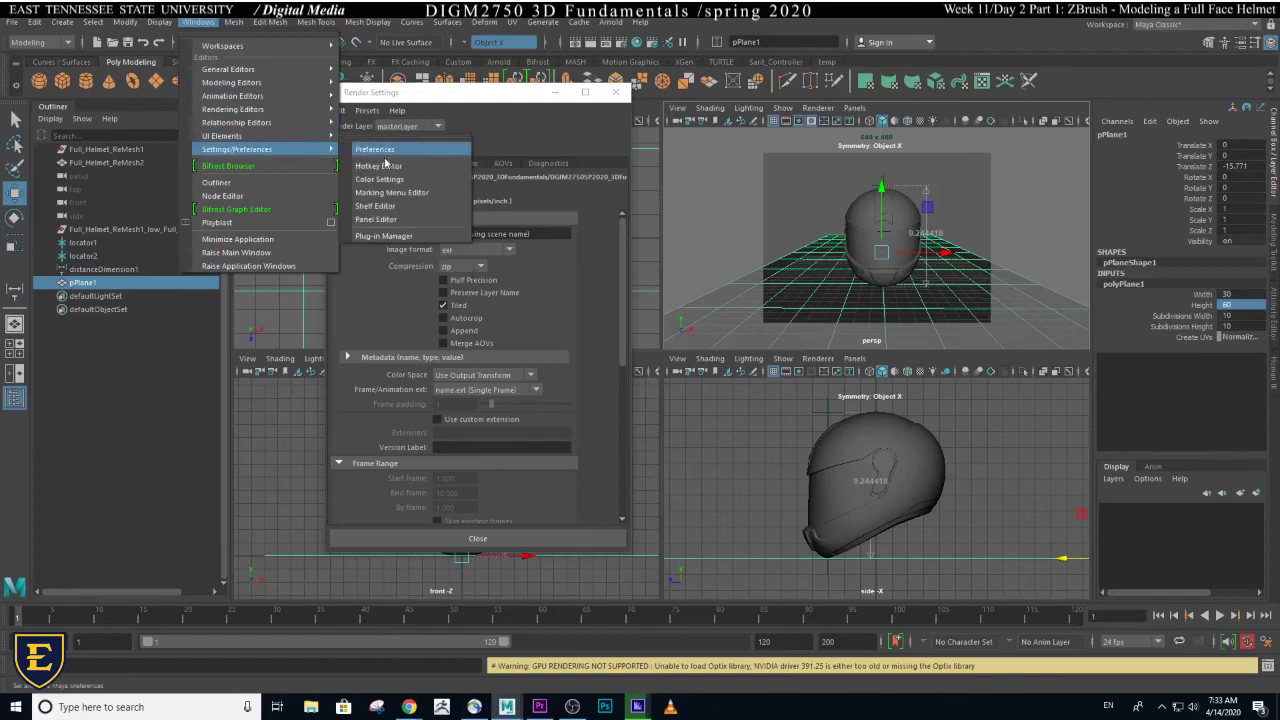
pyautogui.click(385, 237)
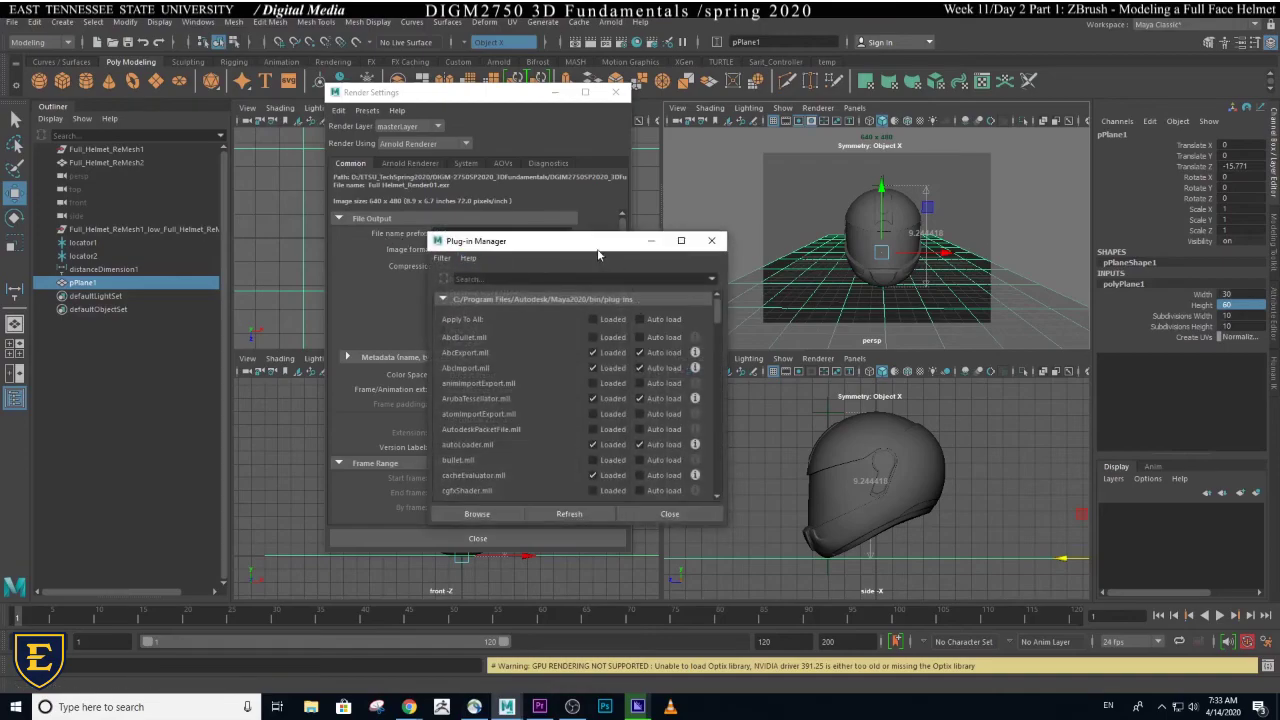
pyautogui.moveTo(598, 252); pyautogui.dragTo(606, 148)
pyautogui.moveTo(725, 208); pyautogui.dragTo(721, 385)
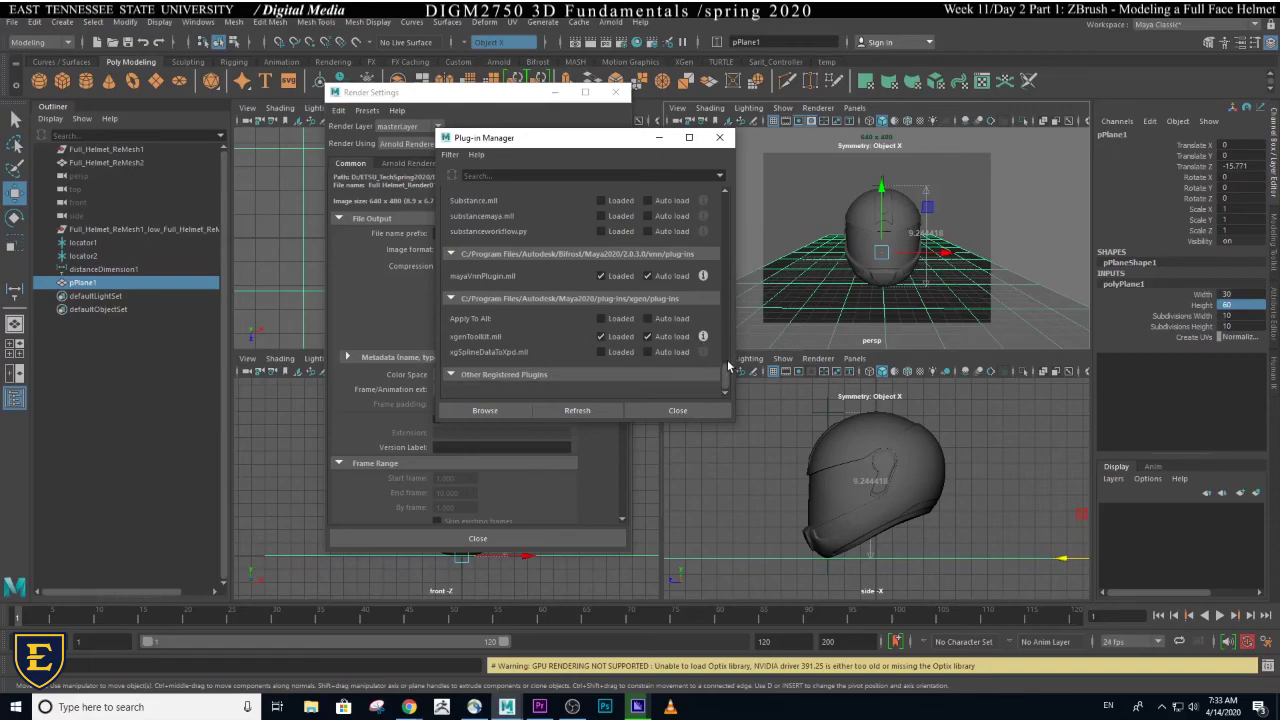
pyautogui.moveTo(726, 373); pyautogui.dragTo(726, 350)
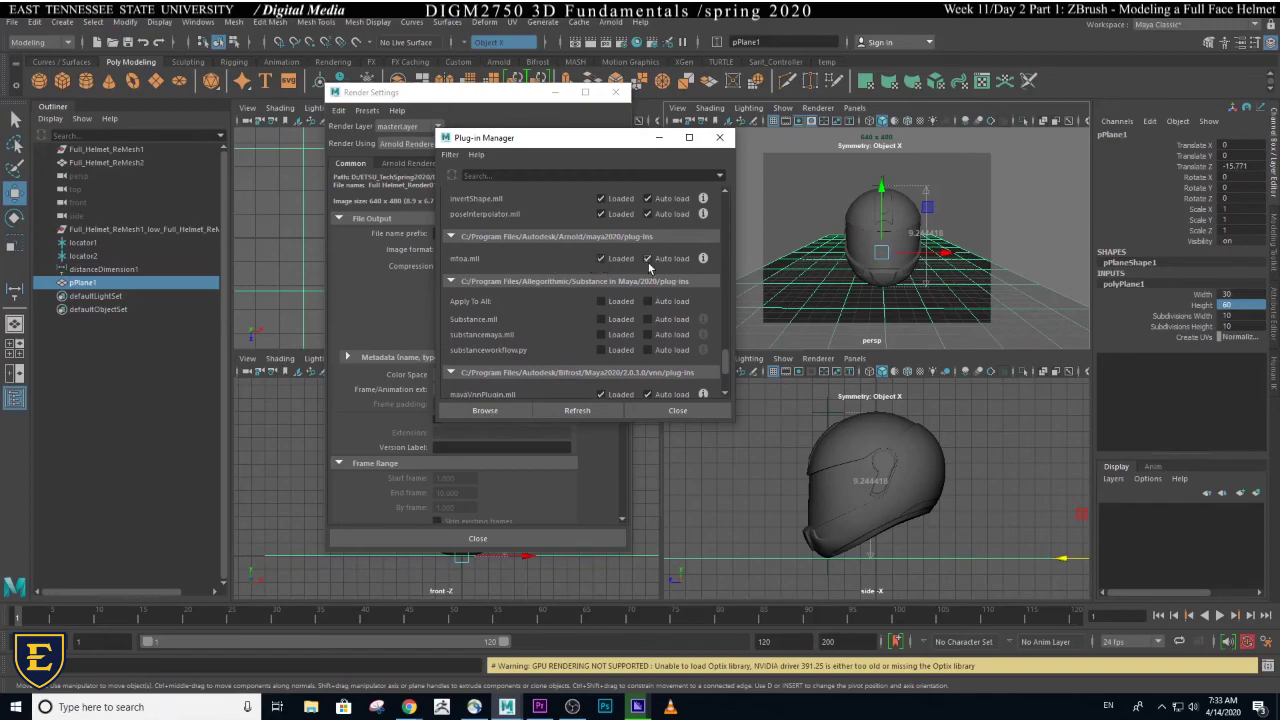
pyautogui.click(678, 410)
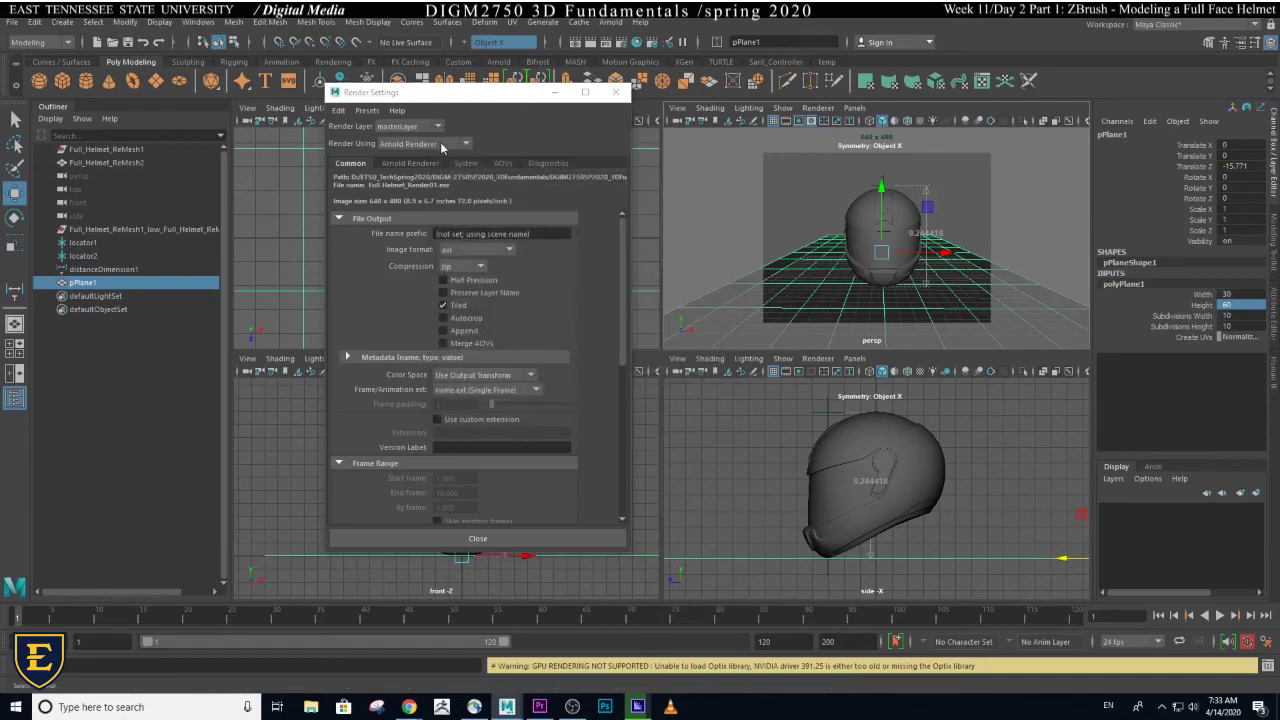
# - Apply the Letter preset to the render image size
pyautogui.moveTo(619, 222); pyautogui.dragTo(616, 352)
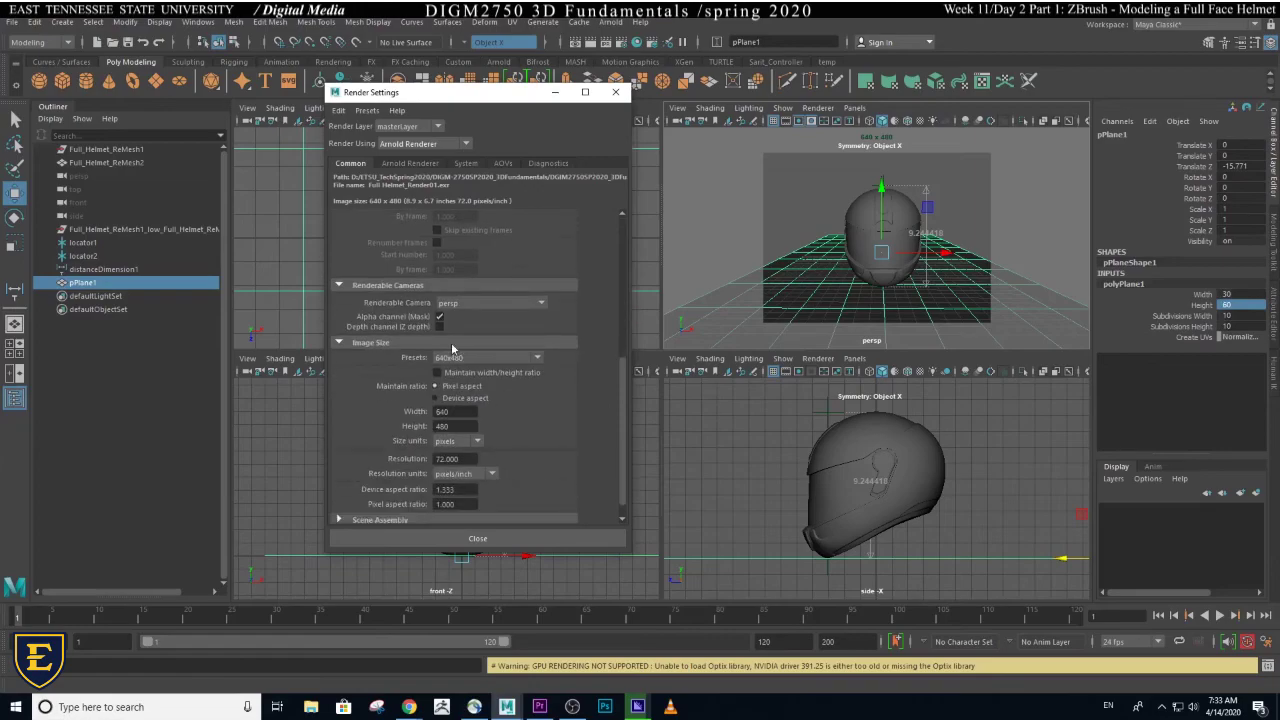
pyautogui.click(535, 359)
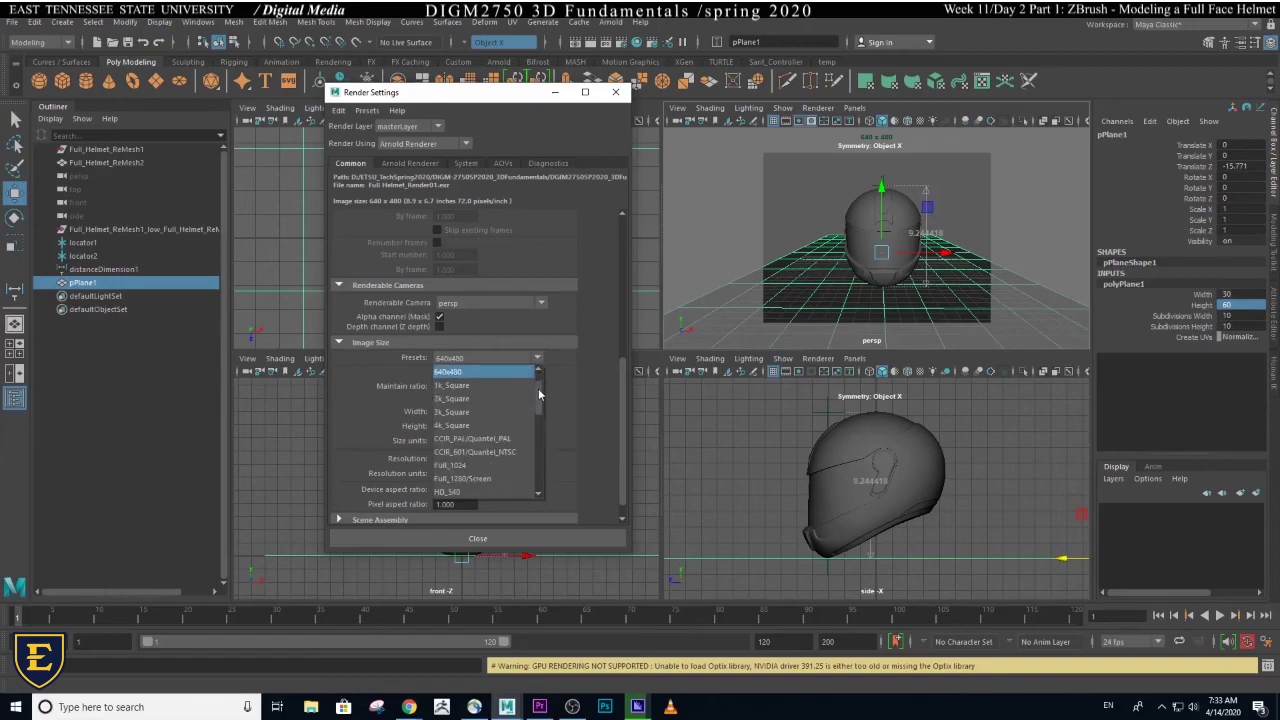
pyautogui.moveTo(540, 392); pyautogui.dragTo(535, 446)
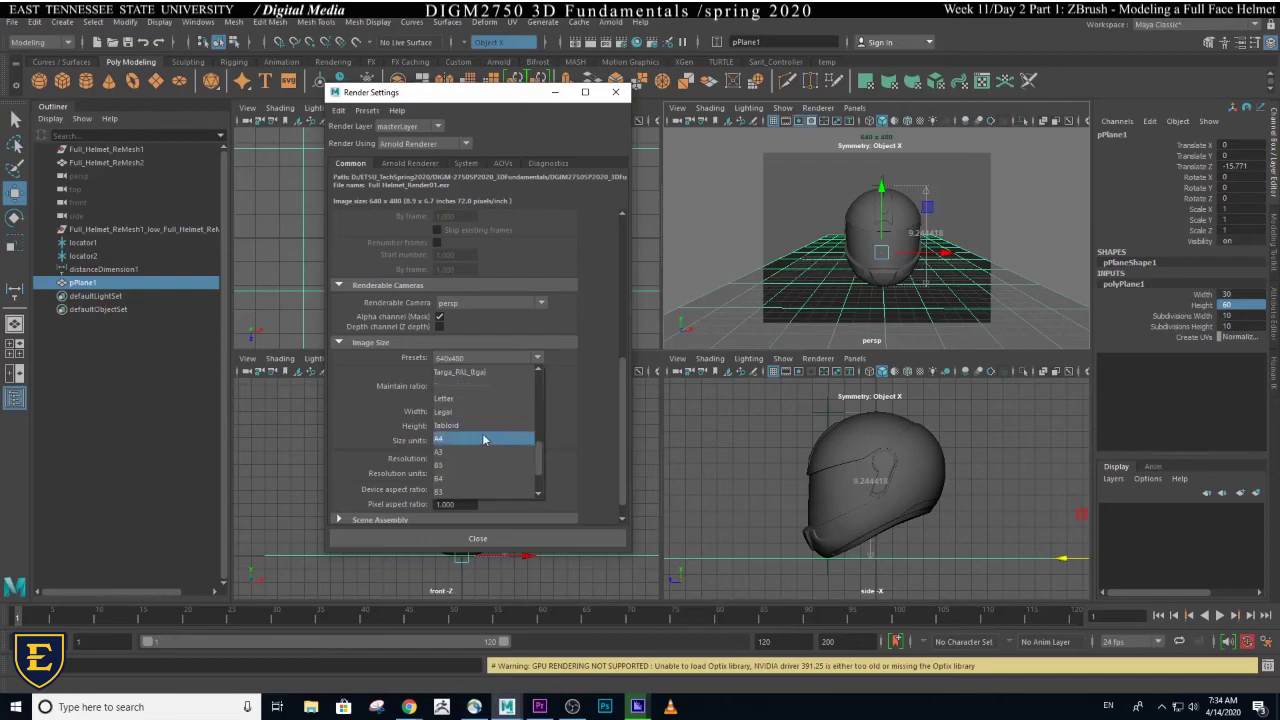
pyautogui.click(464, 399)
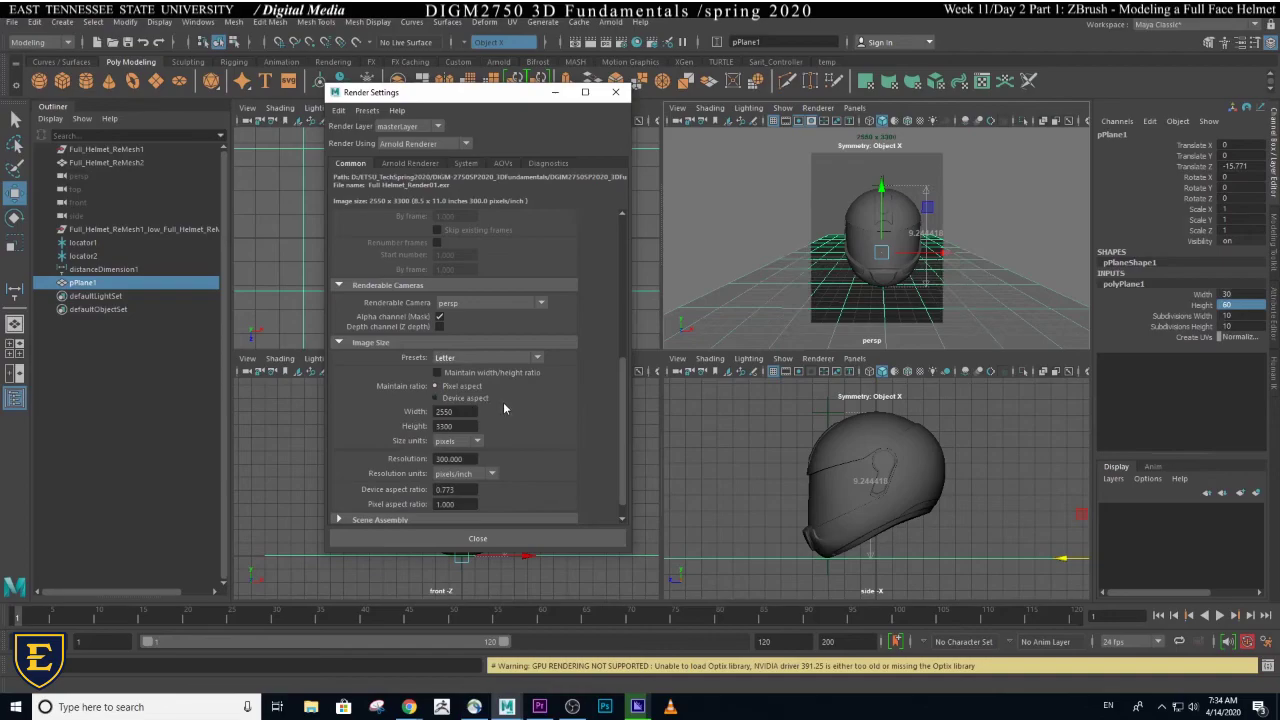
# - Switch the image Size units to inches
pyautogui.scroll(-1, 505, 402)
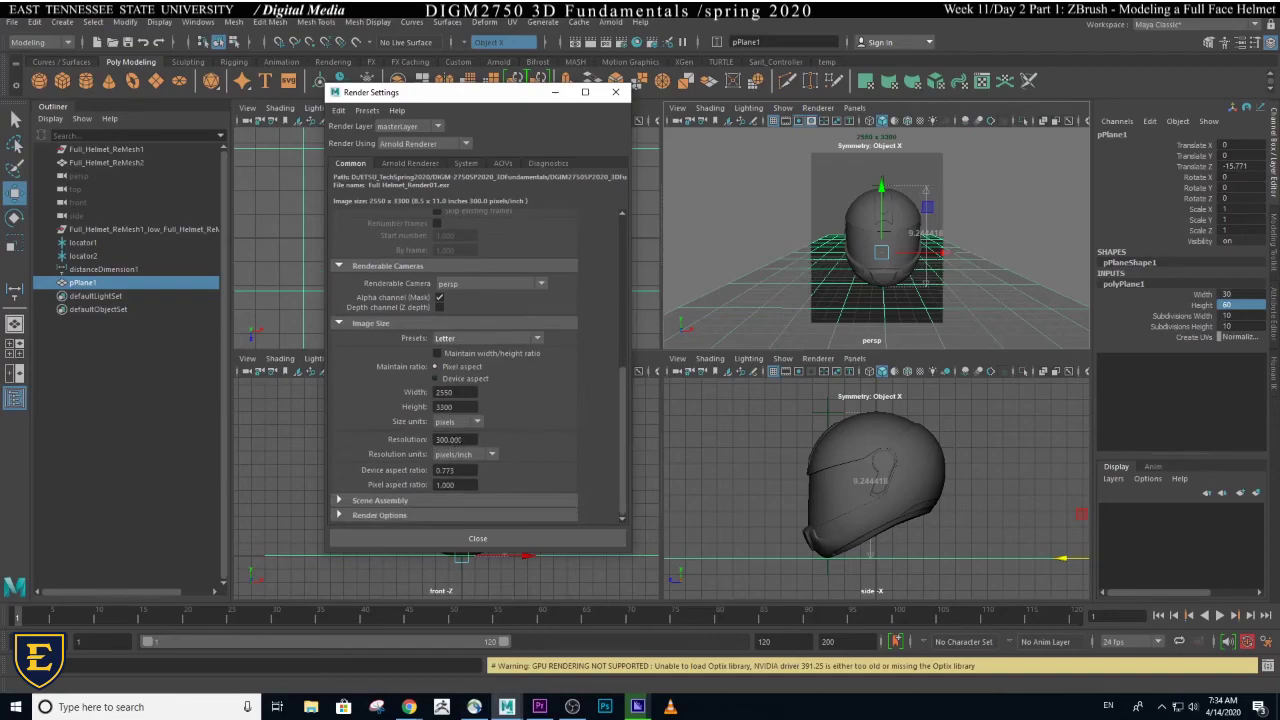
pyautogui.doubleClick(448, 440)
pyautogui.click(476, 421)
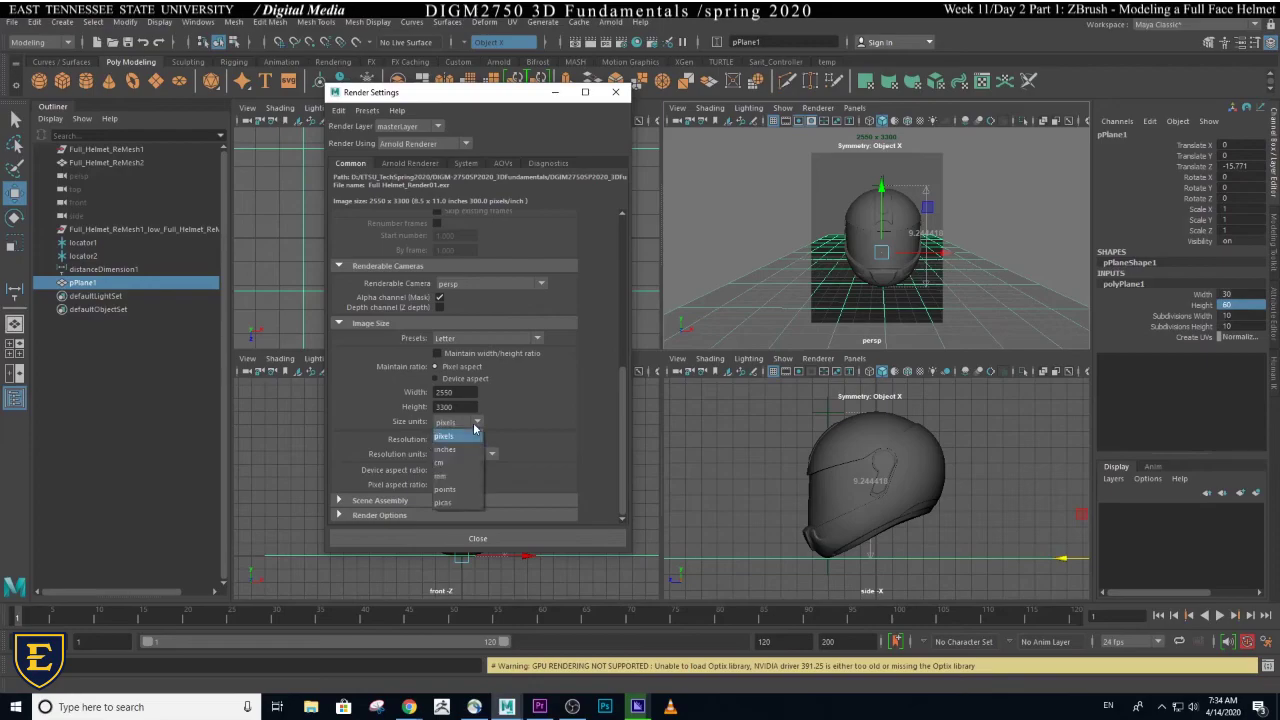
pyautogui.click(508, 414)
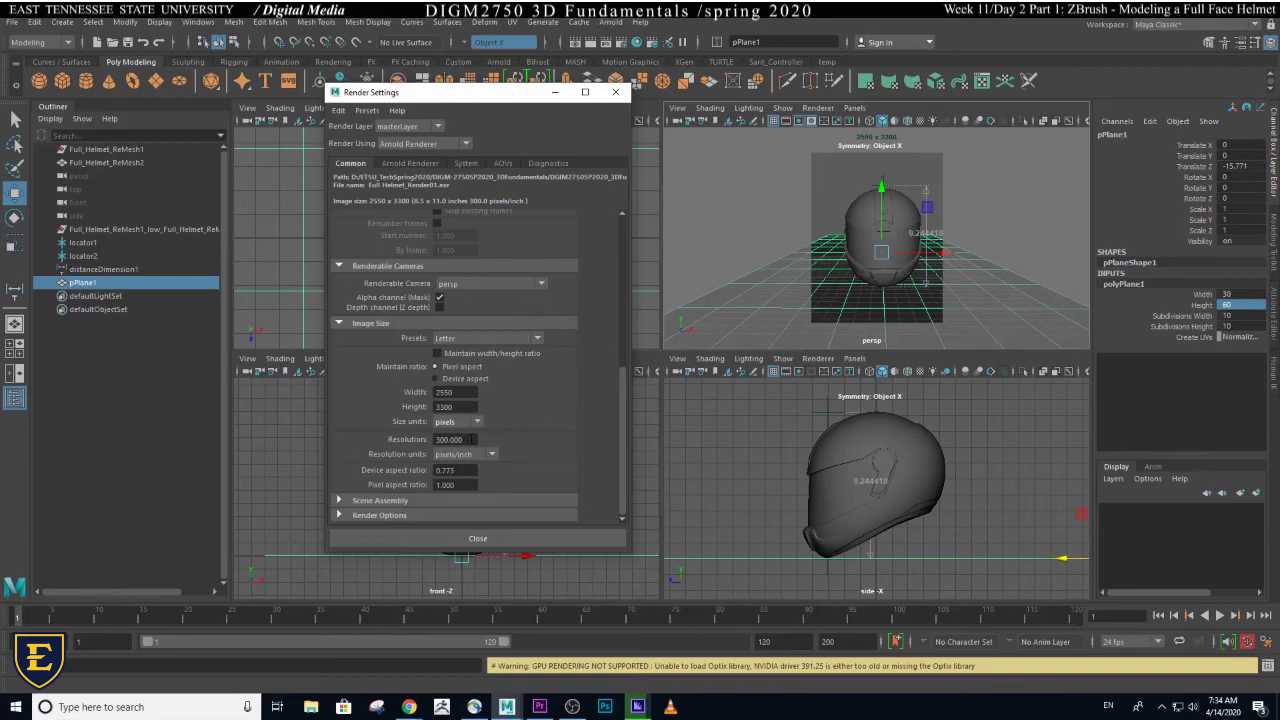
pyautogui.doubleClick(472, 440)
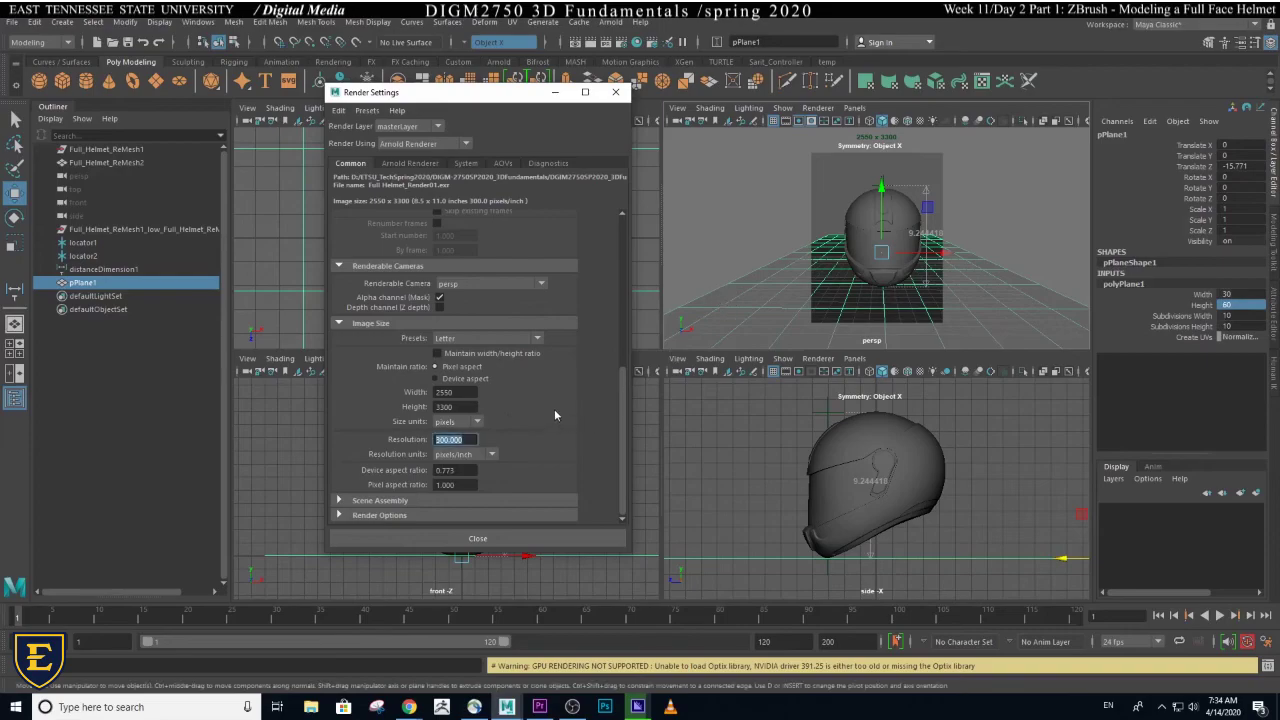
pyautogui.click(476, 422)
pyautogui.click(468, 449)
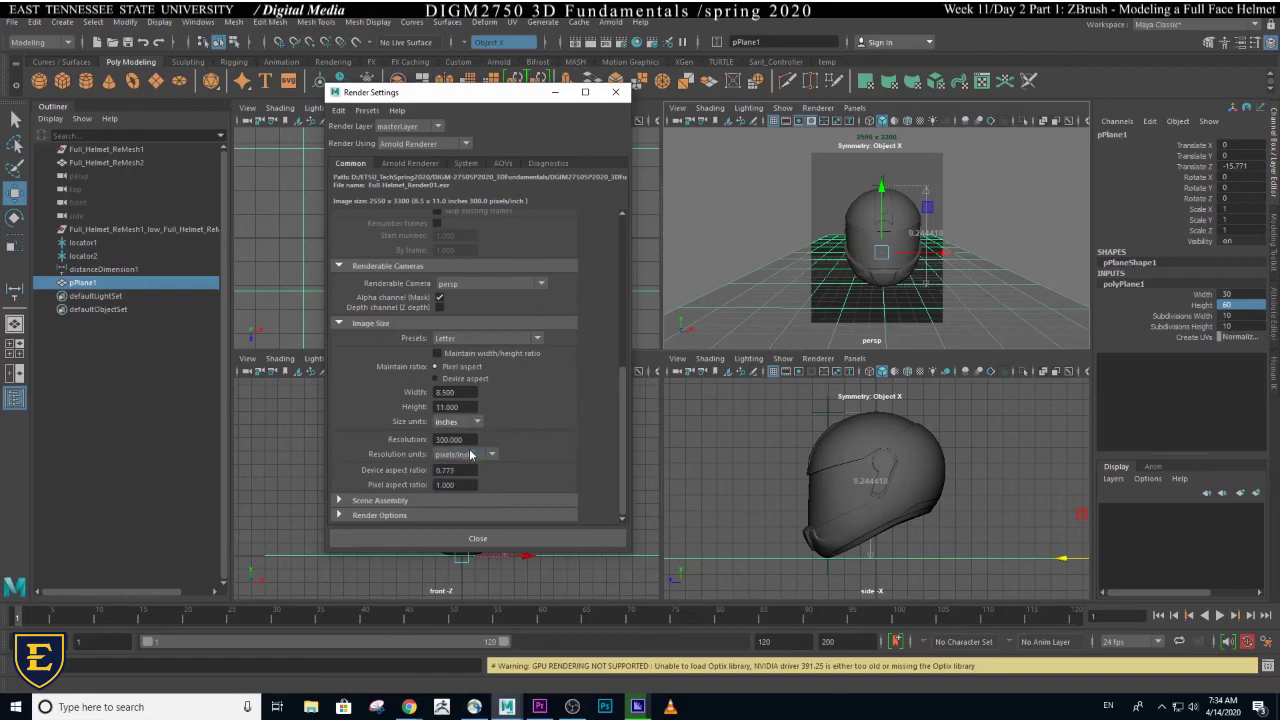
# - Set the resolution to 72 pixels per inch, giving 612 × 792
pyautogui.doubleClick(474, 440)
pyautogui.write('150')
pyautogui.press('Return')
pyautogui.write('72')
pyautogui.press('Return')
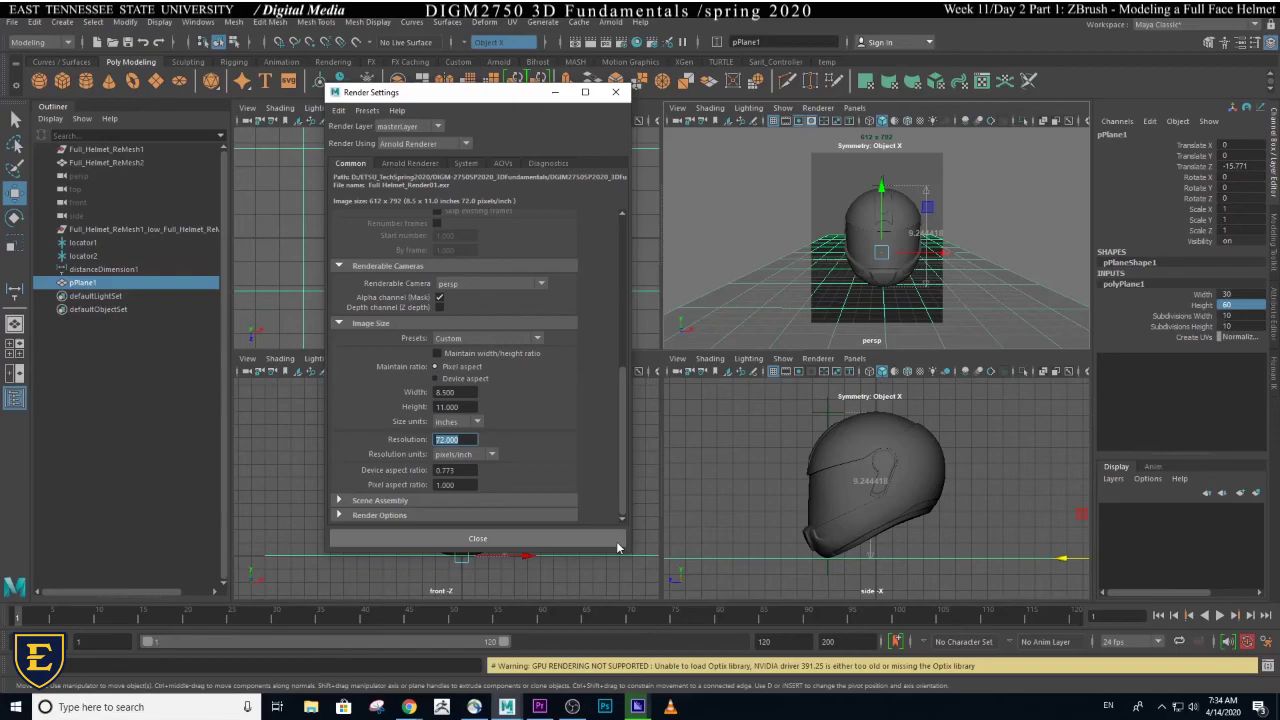
# - Compare the size in pixels and inches, then try a resolution of 300 pixels per inch
pyautogui.click(468, 440)
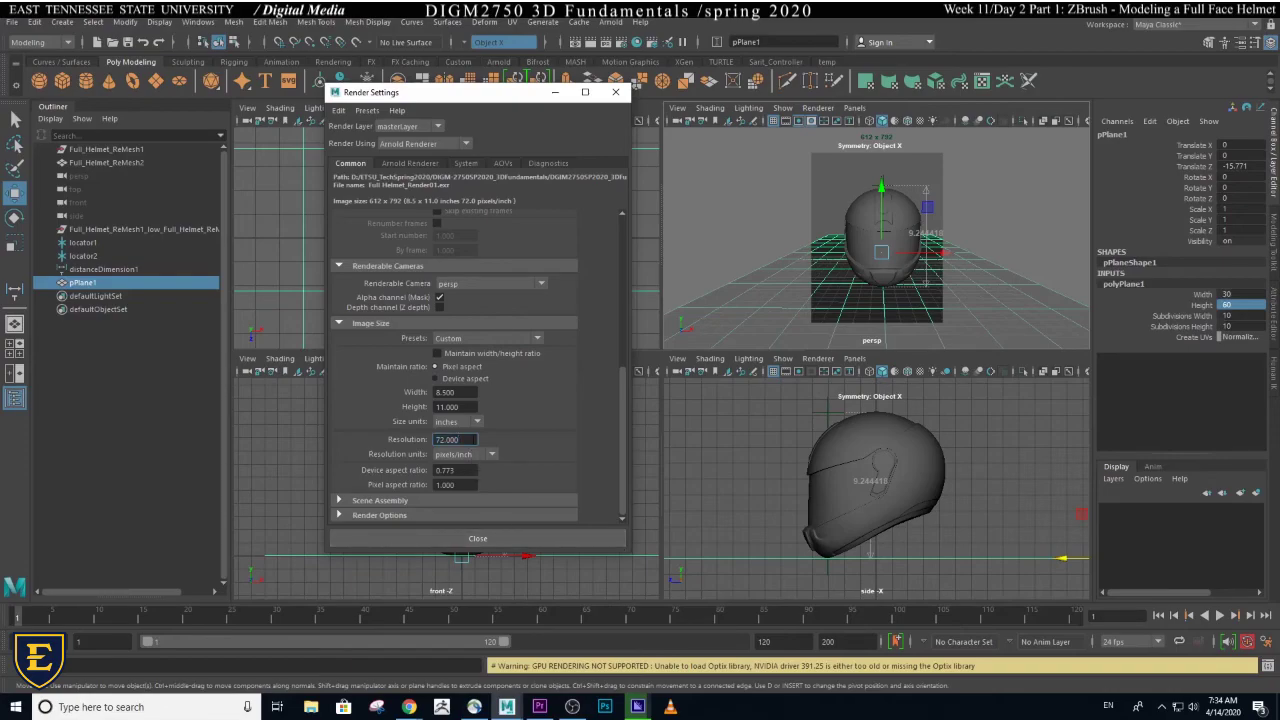
pyautogui.click(478, 424)
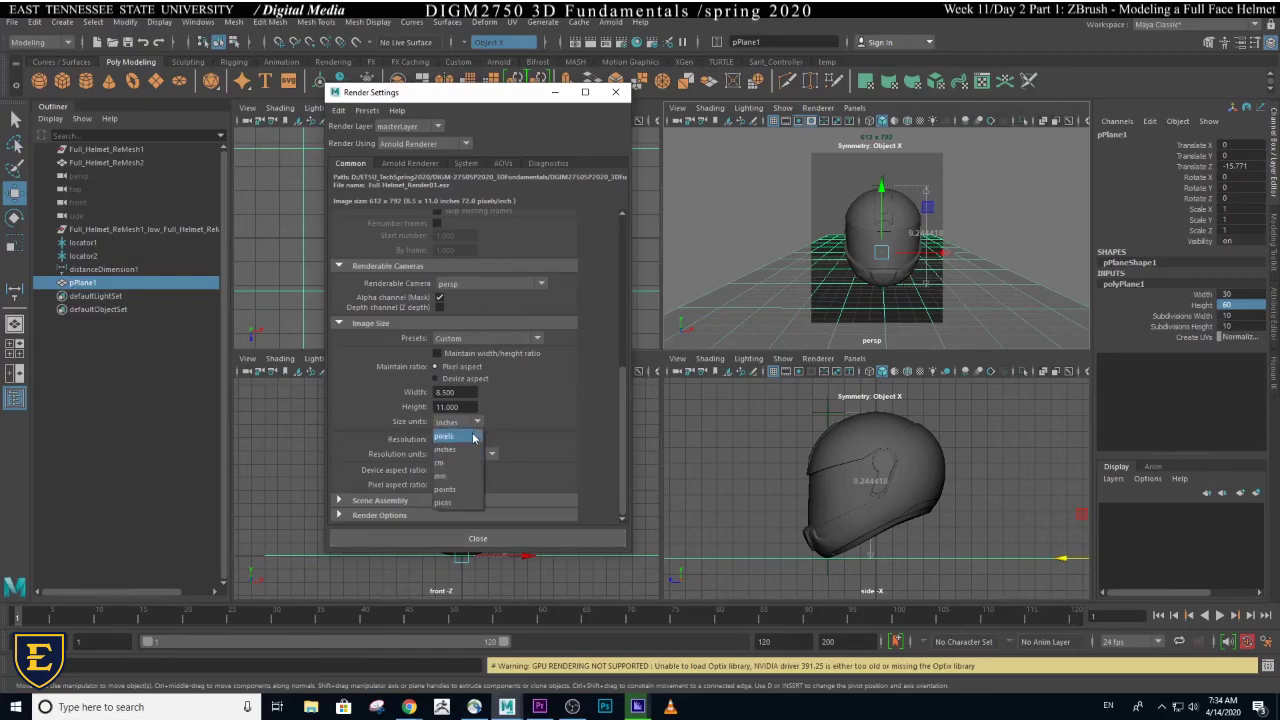
pyautogui.click(474, 438)
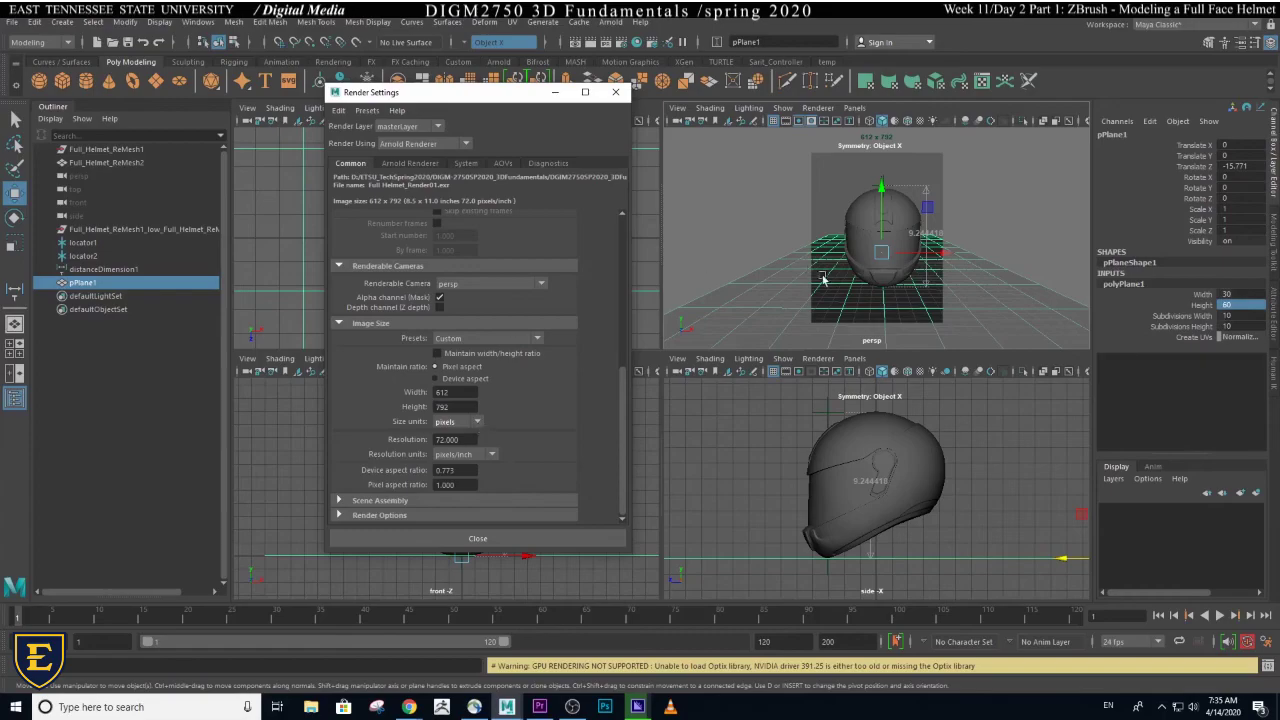
pyautogui.click(474, 422)
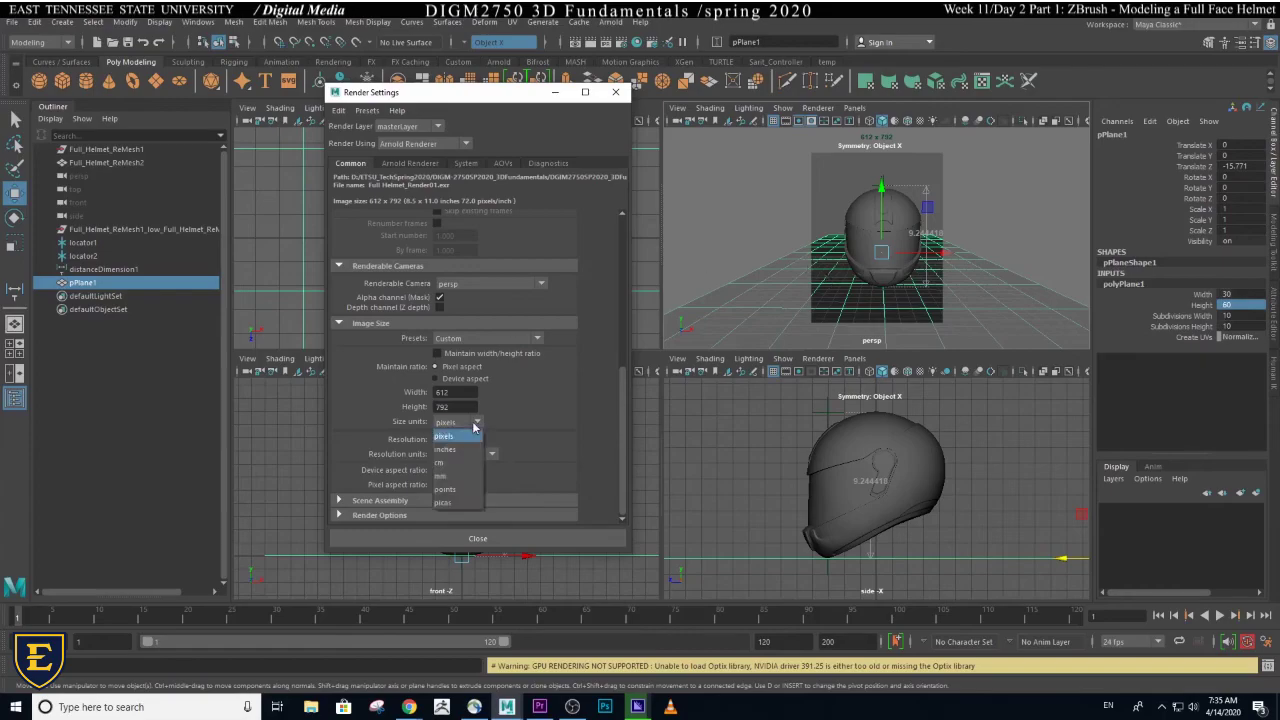
pyautogui.click(462, 441)
pyautogui.click(447, 439)
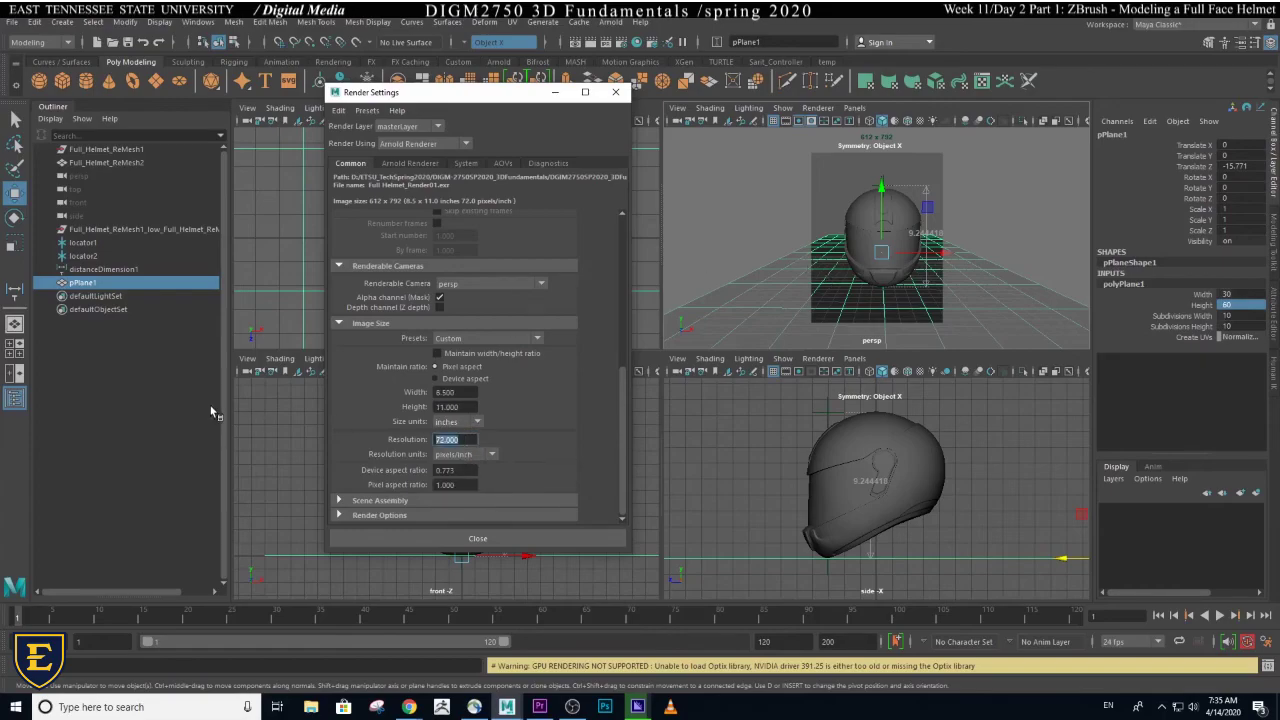
pyautogui.write('300')
pyautogui.press('Return')
# - Check the size in pixels, return to inches, and reset the resolution to 72
pyautogui.click(474, 422)
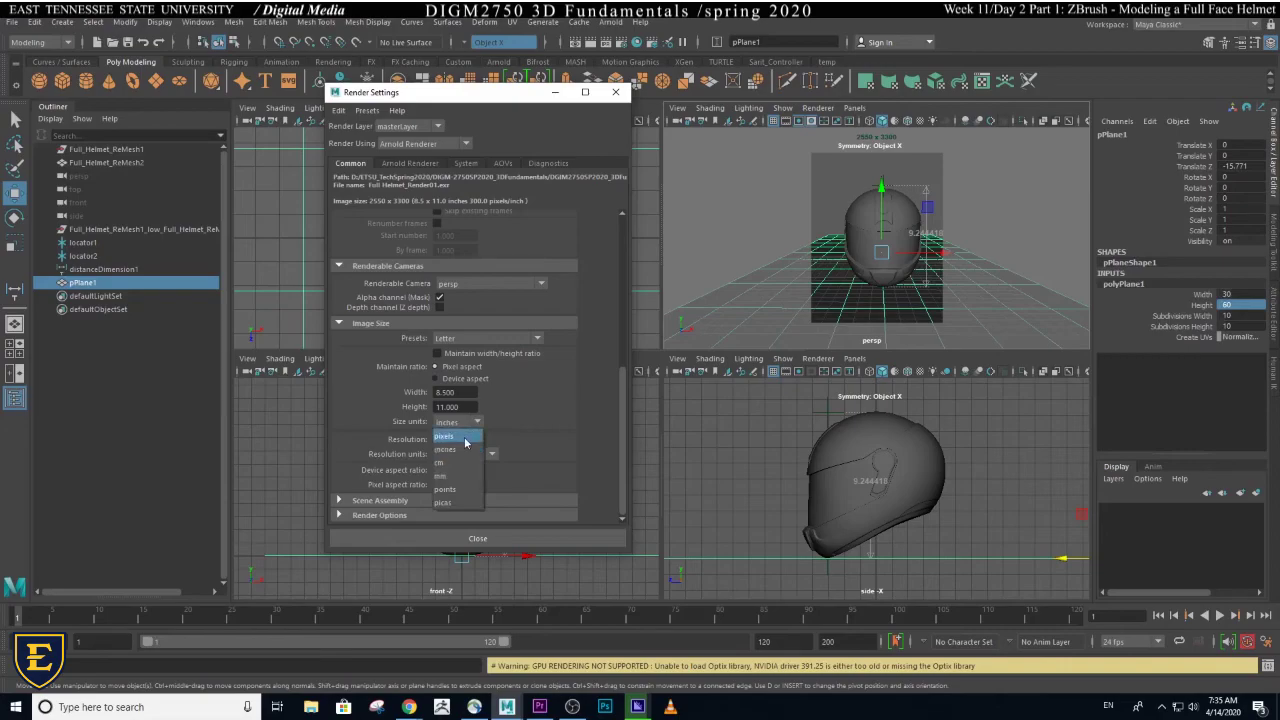
pyautogui.click(466, 438)
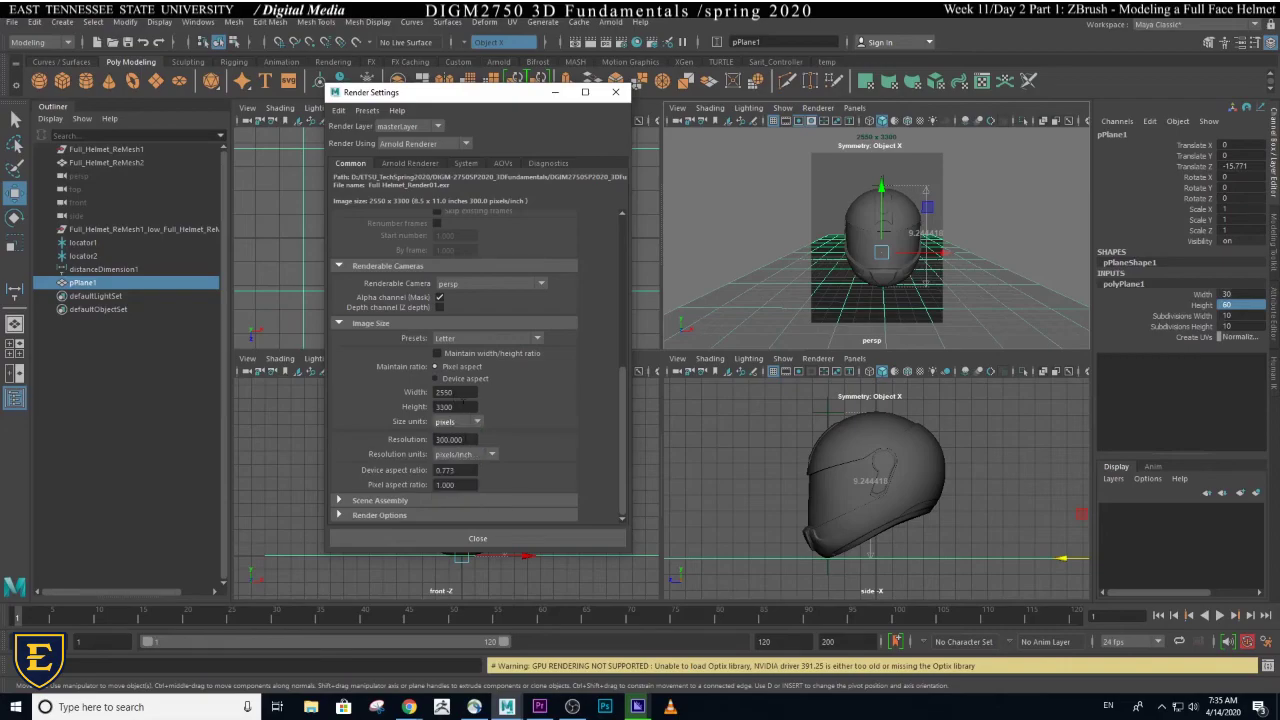
pyautogui.click(474, 426)
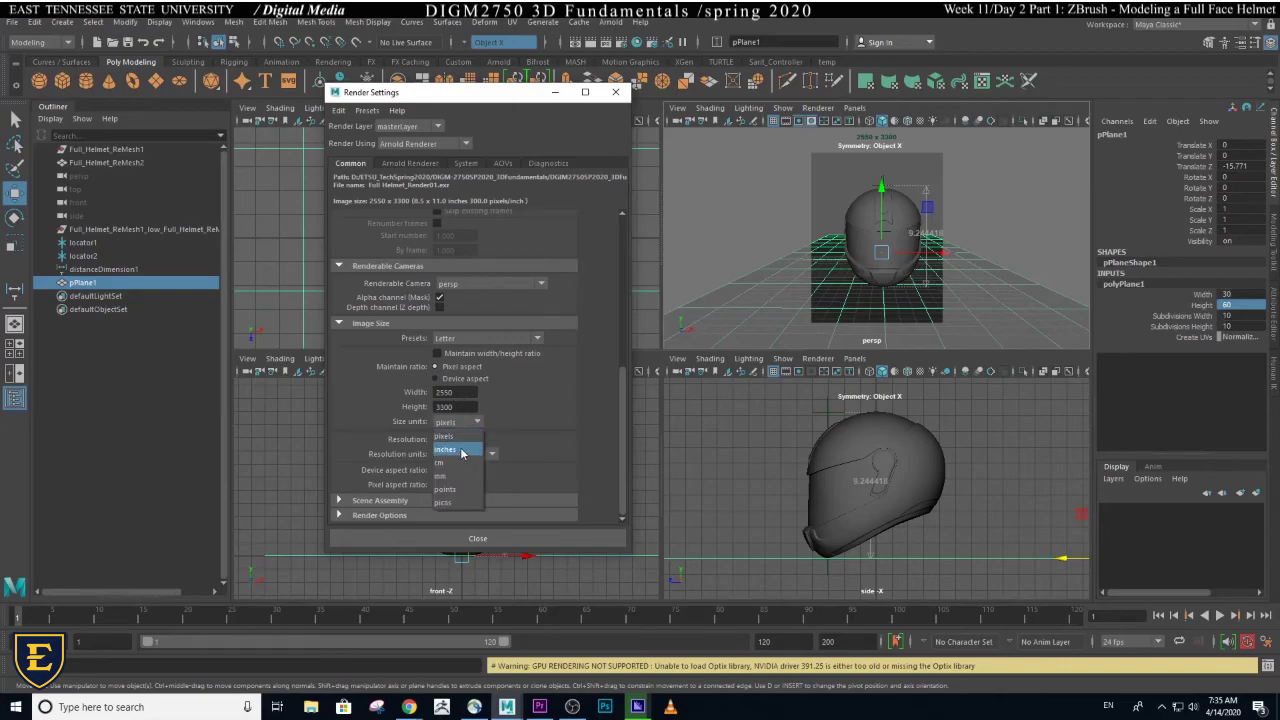
pyautogui.click(461, 451)
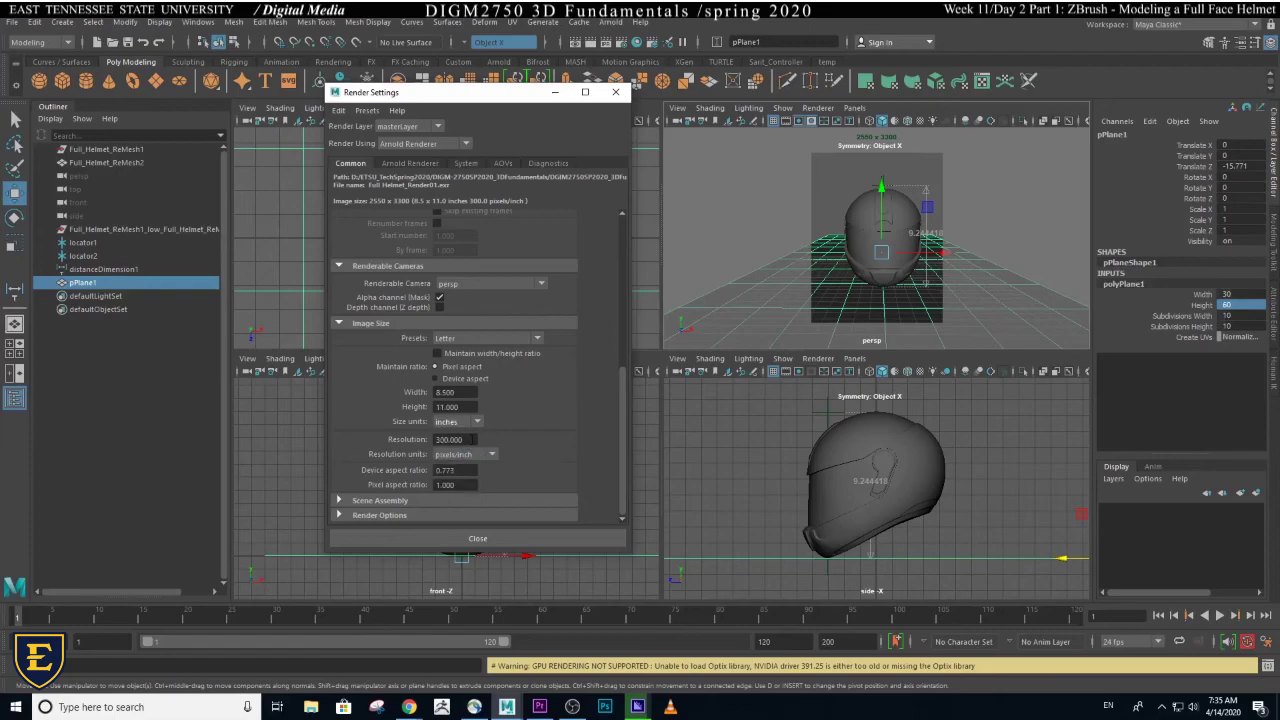
pyautogui.doubleClick(452, 439)
pyautogui.write('72')
pyautogui.press('Return')
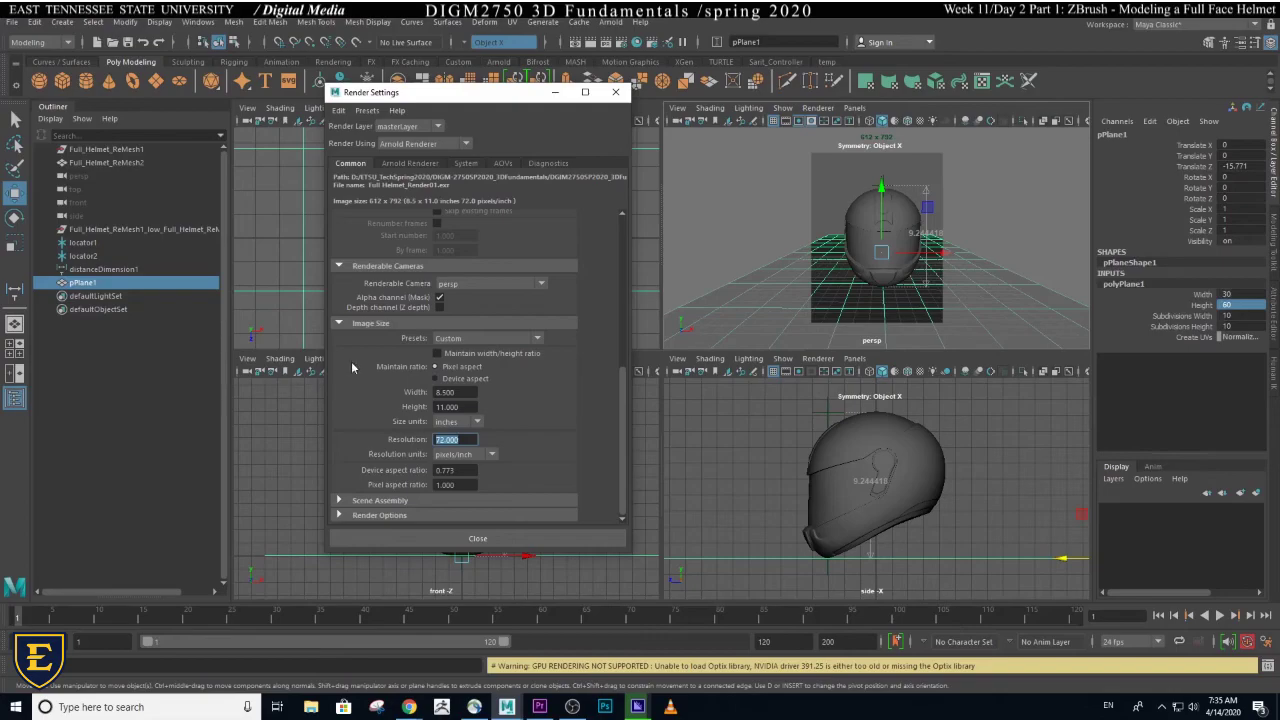
# - Toggle Size units between pixels and inches, leave it on inches, and close Render Settings
pyautogui.click(468, 422)
pyautogui.click(461, 437)
pyautogui.click(450, 439)
pyautogui.click(470, 425)
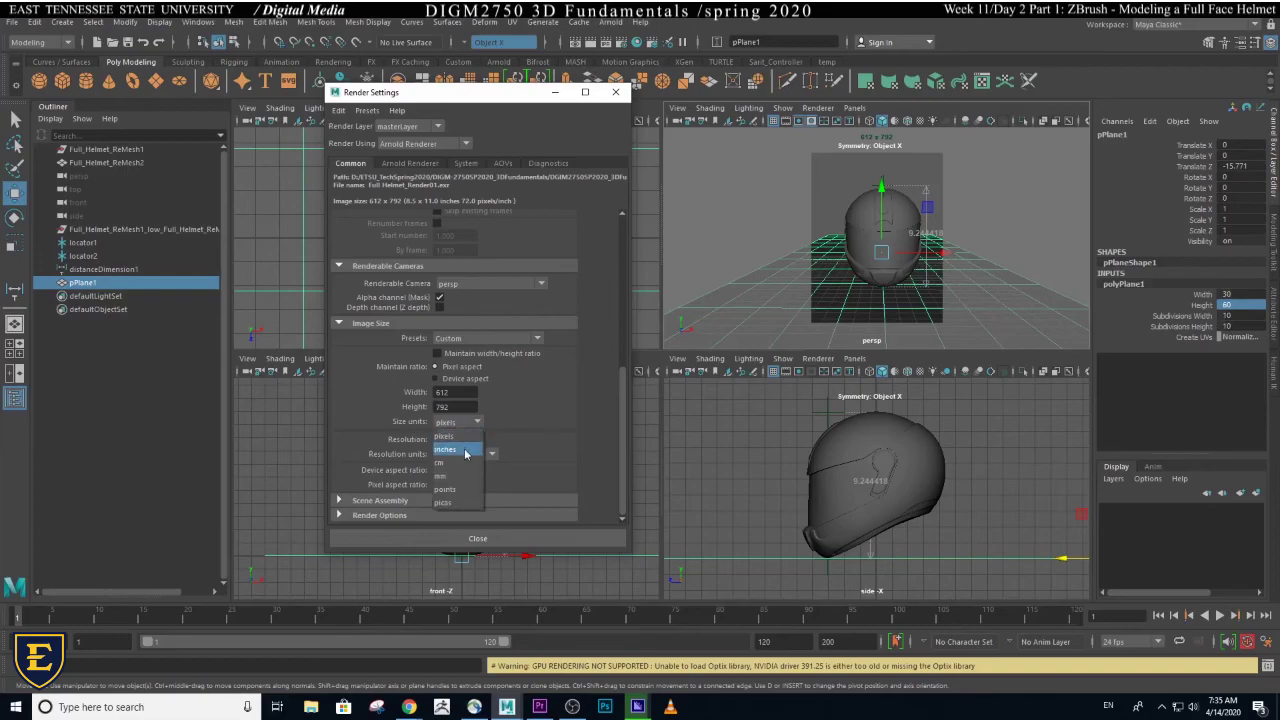
pyautogui.click(463, 451)
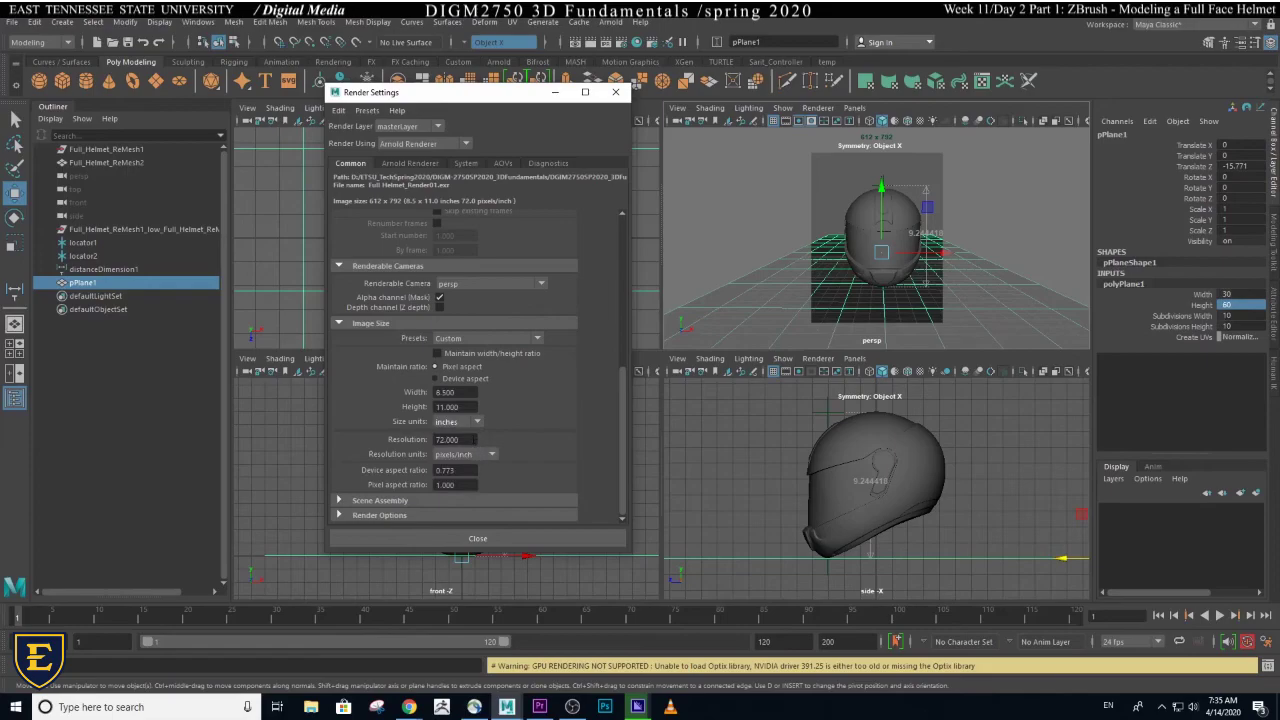
pyautogui.click(450, 439)
pyautogui.click(470, 423)
pyautogui.click(462, 438)
pyautogui.click(464, 424)
pyautogui.click(460, 450)
pyautogui.click(503, 540)
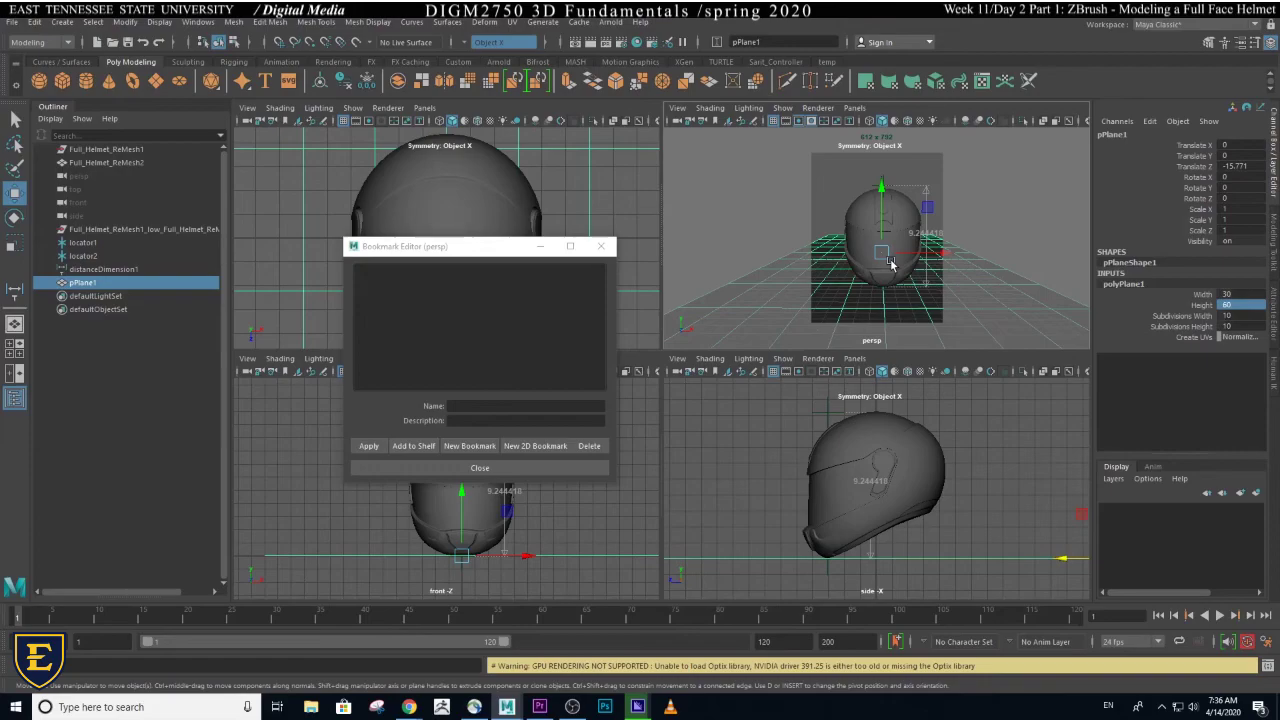
# - In Render Settings, set Width 11 and Height 8.5 inches (792 × 612), then close it
pyautogui.click(625, 44)
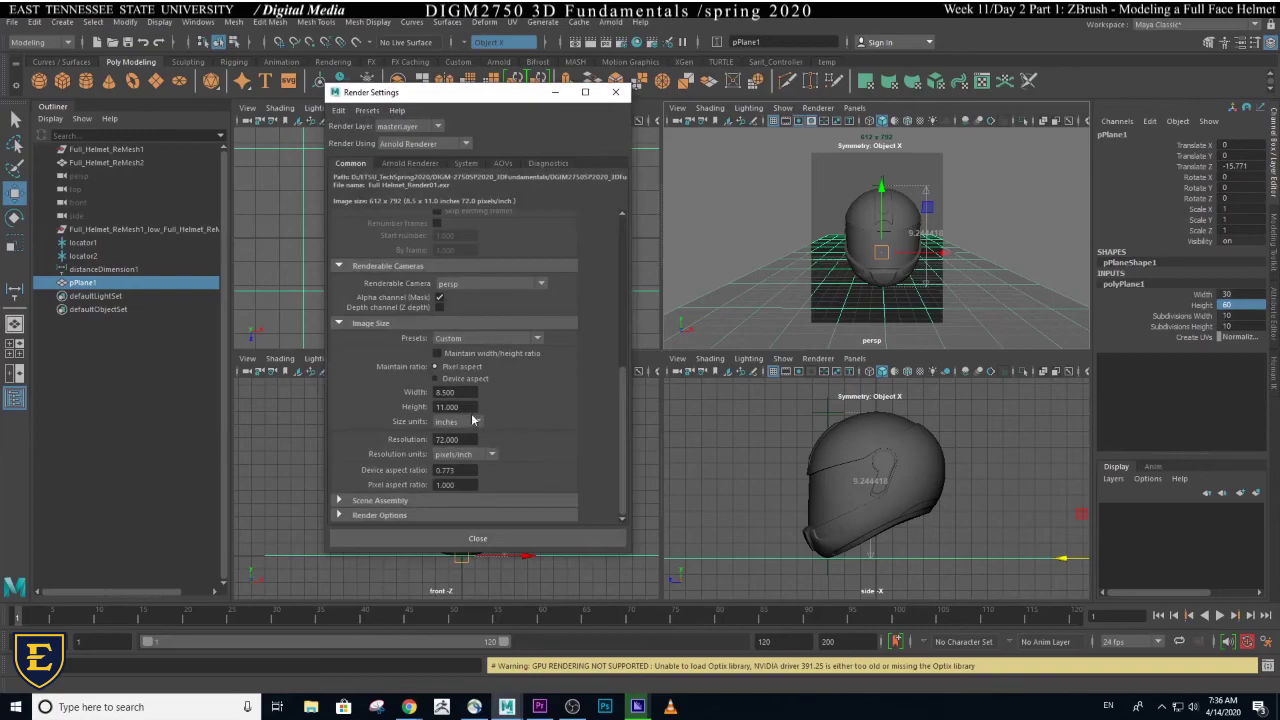
pyautogui.doubleClick(473, 408)
pyautogui.press('BackSpace')
pyautogui.press('Return')
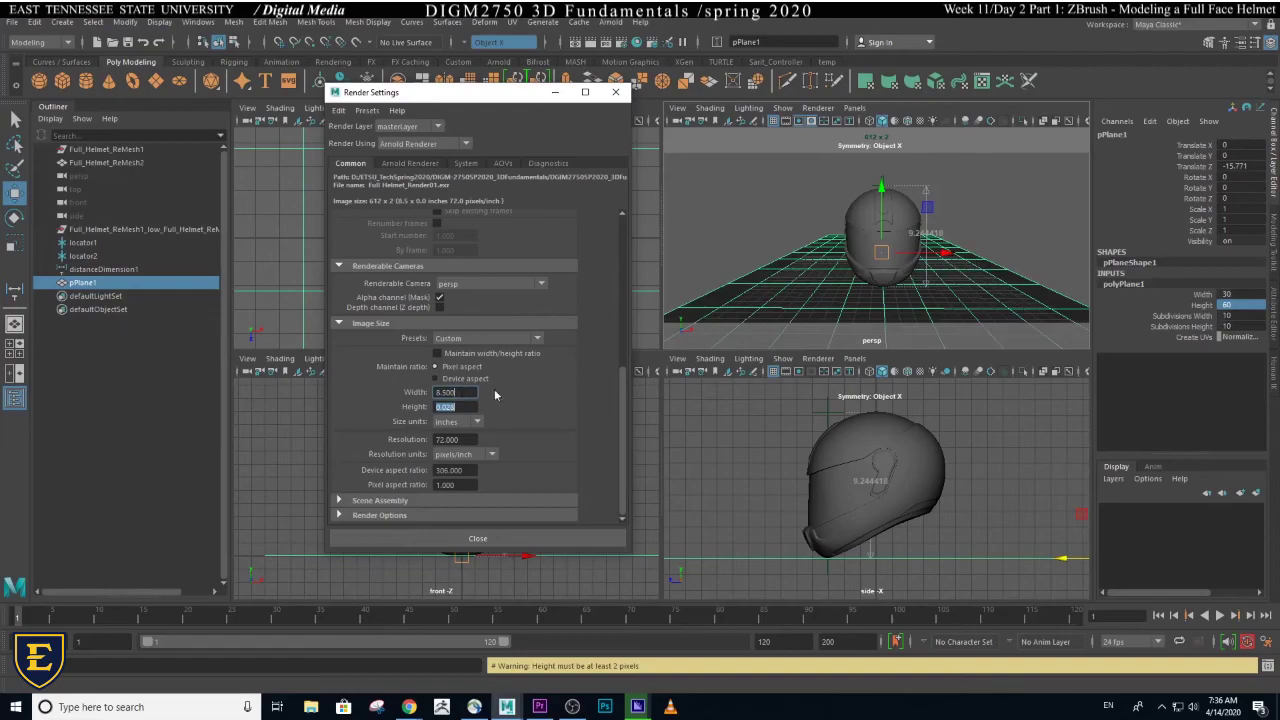
pyautogui.hotkey('shift', 'Tab')
pyautogui.write('11')
pyautogui.press('Tab')
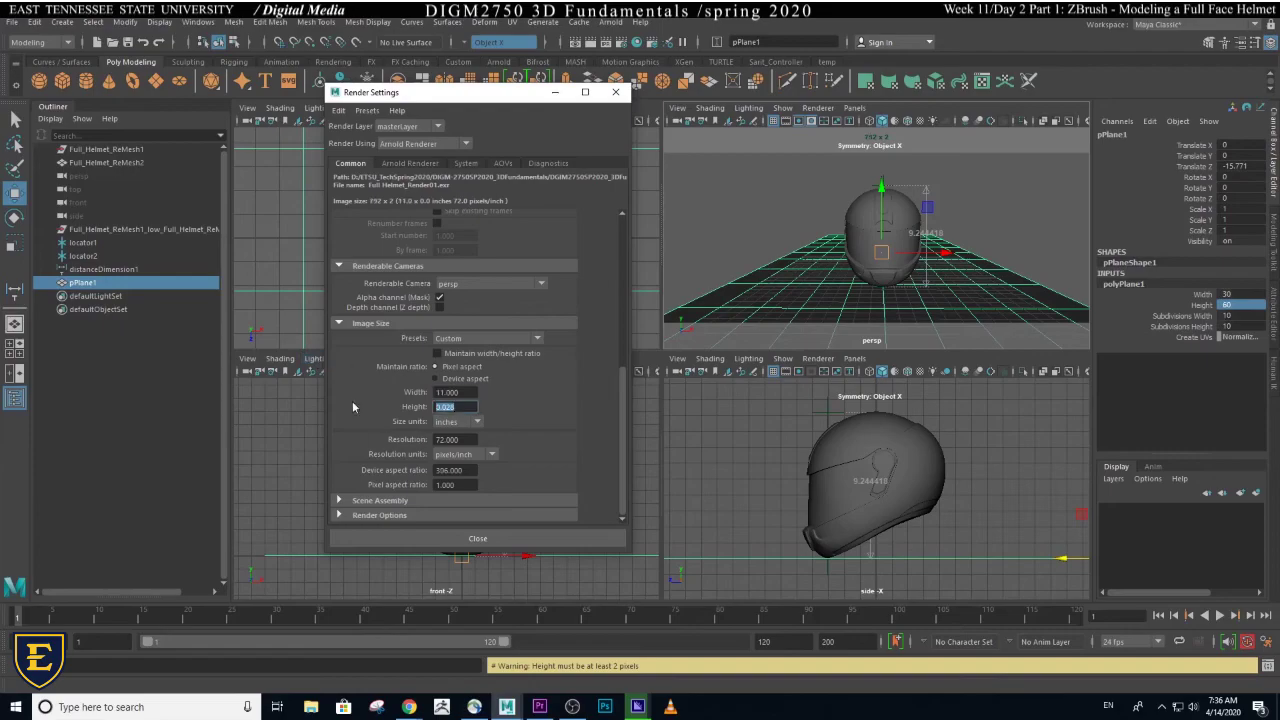
pyautogui.write('8.5')
pyautogui.press('Return')
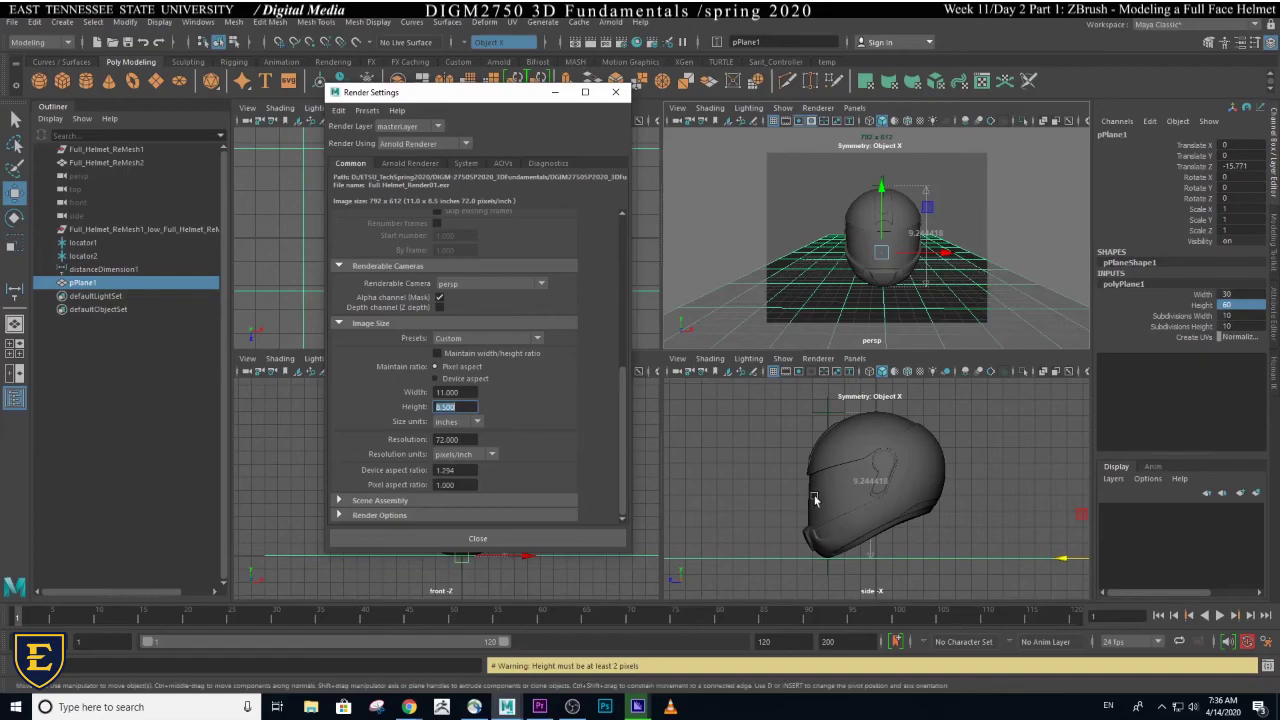
pyautogui.hotkey('ctrl', 'b')
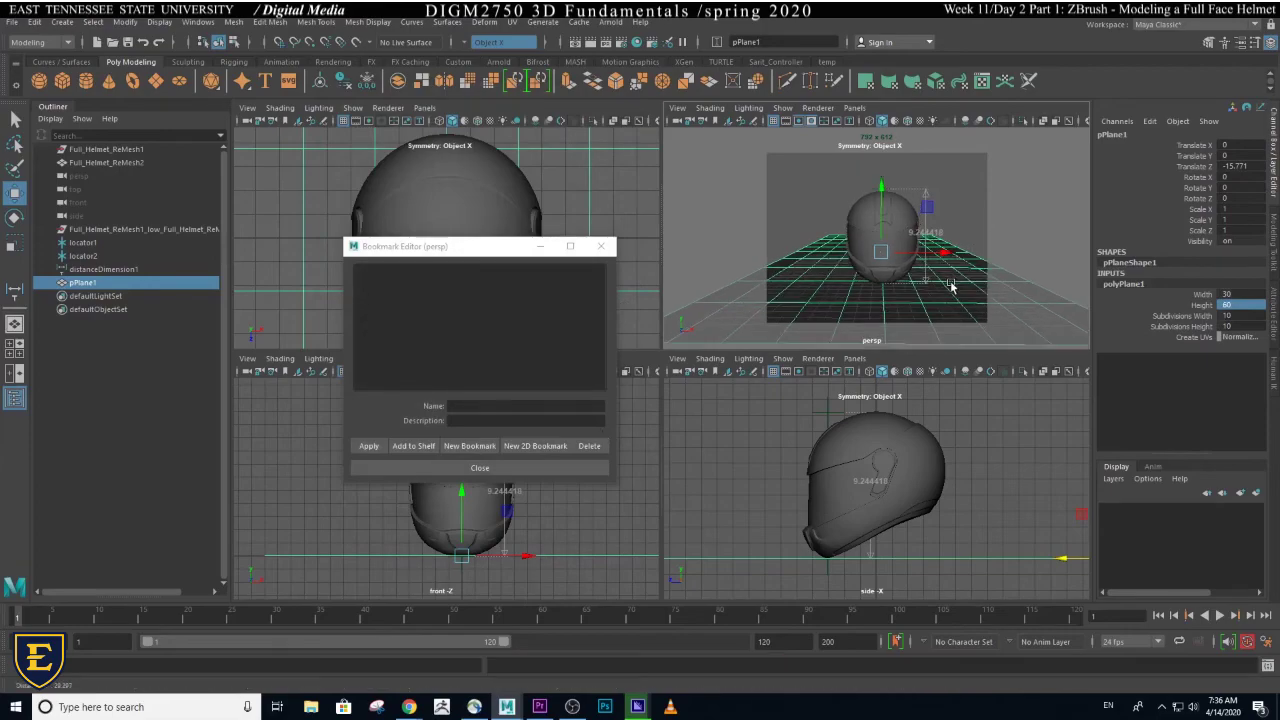
# - Rotate the helmet to about -23.7 on Y, select the backdrop plane, then view the lightbox references
pyautogui.keyDown('alt'); pyautogui.moveTo(957, 288); pyautogui.dragTo(935, 300); pyautogui.keyUp('alt')
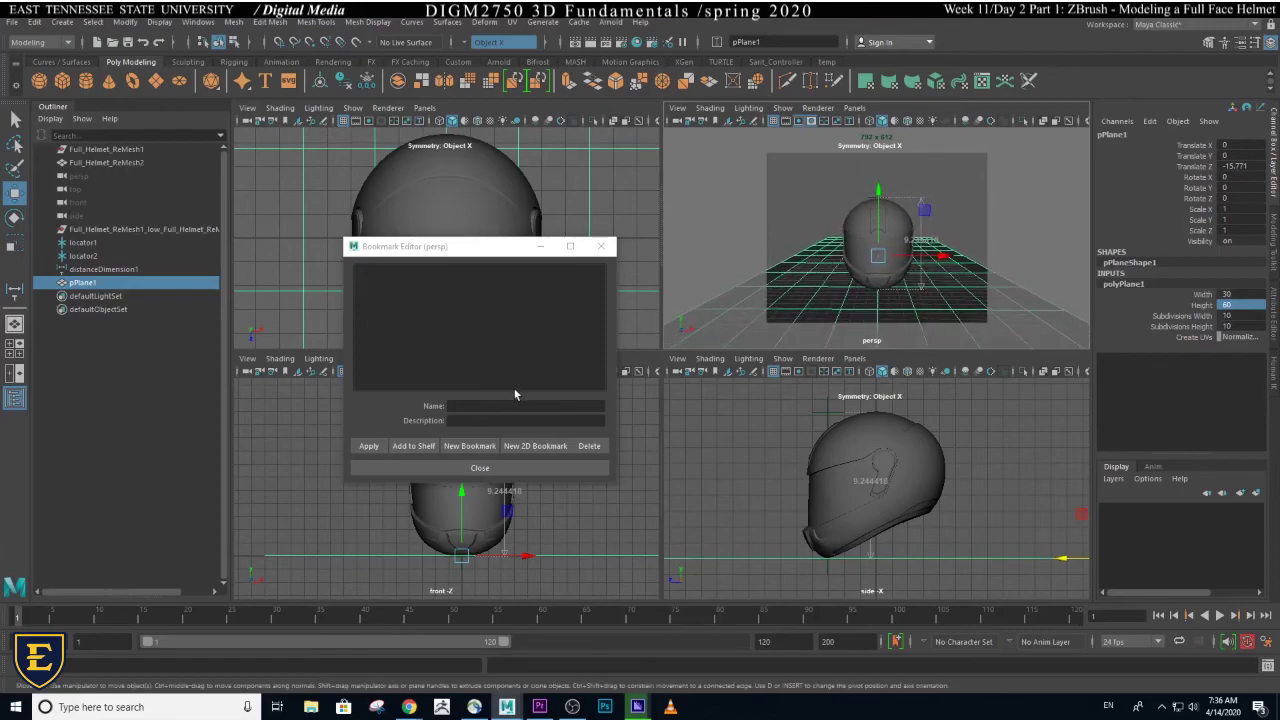
pyautogui.click(902, 262)
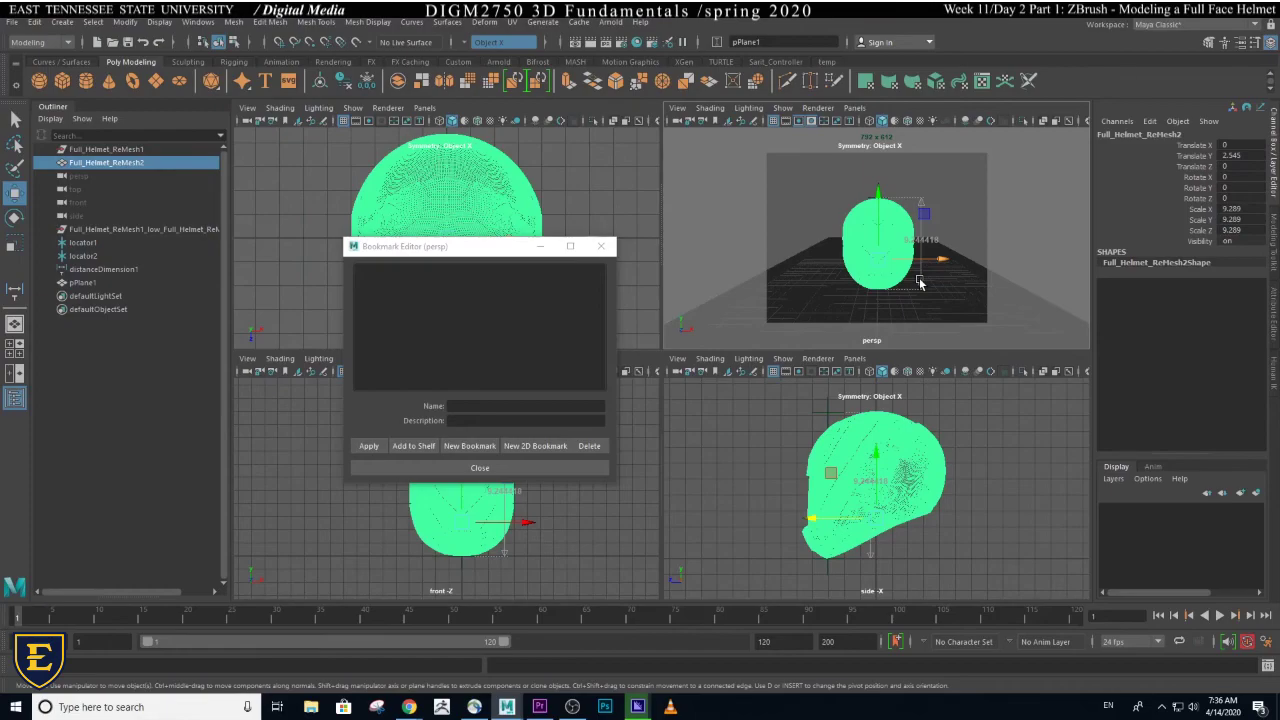
pyautogui.press('e')
pyautogui.moveTo(916, 274); pyautogui.dragTo(892, 276)
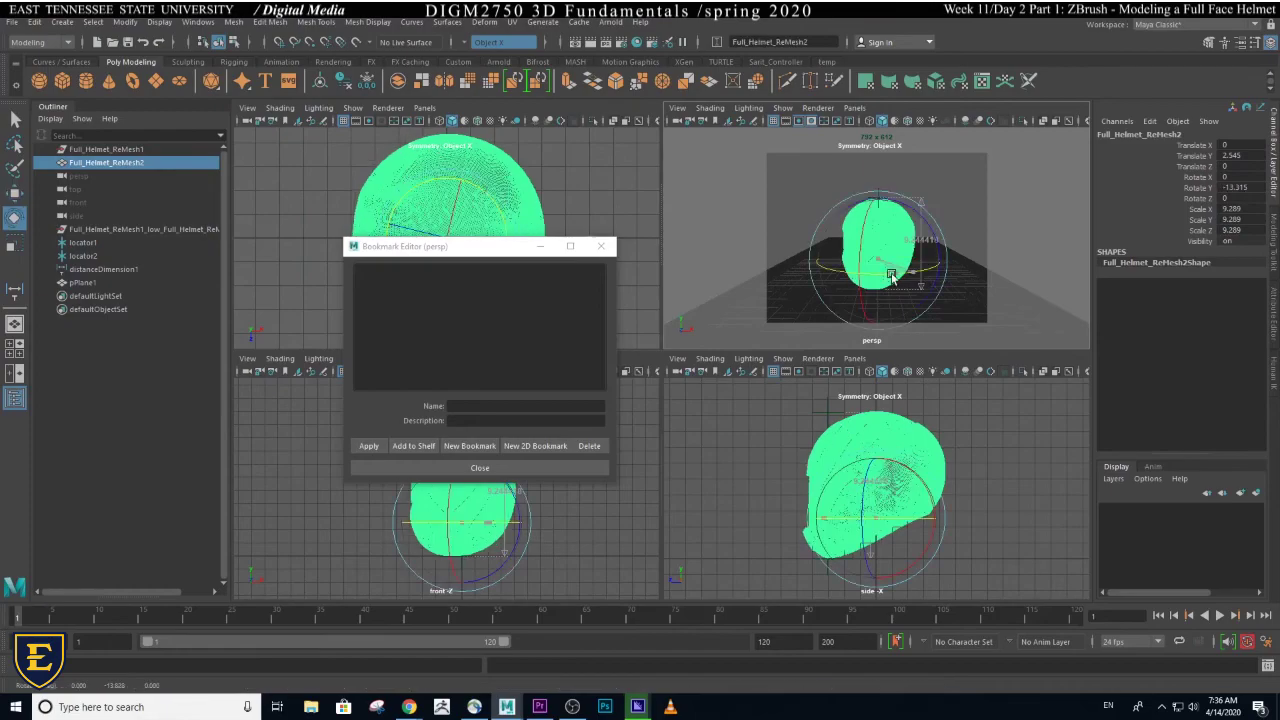
pyautogui.moveTo(892, 276); pyautogui.dragTo(835, 390)
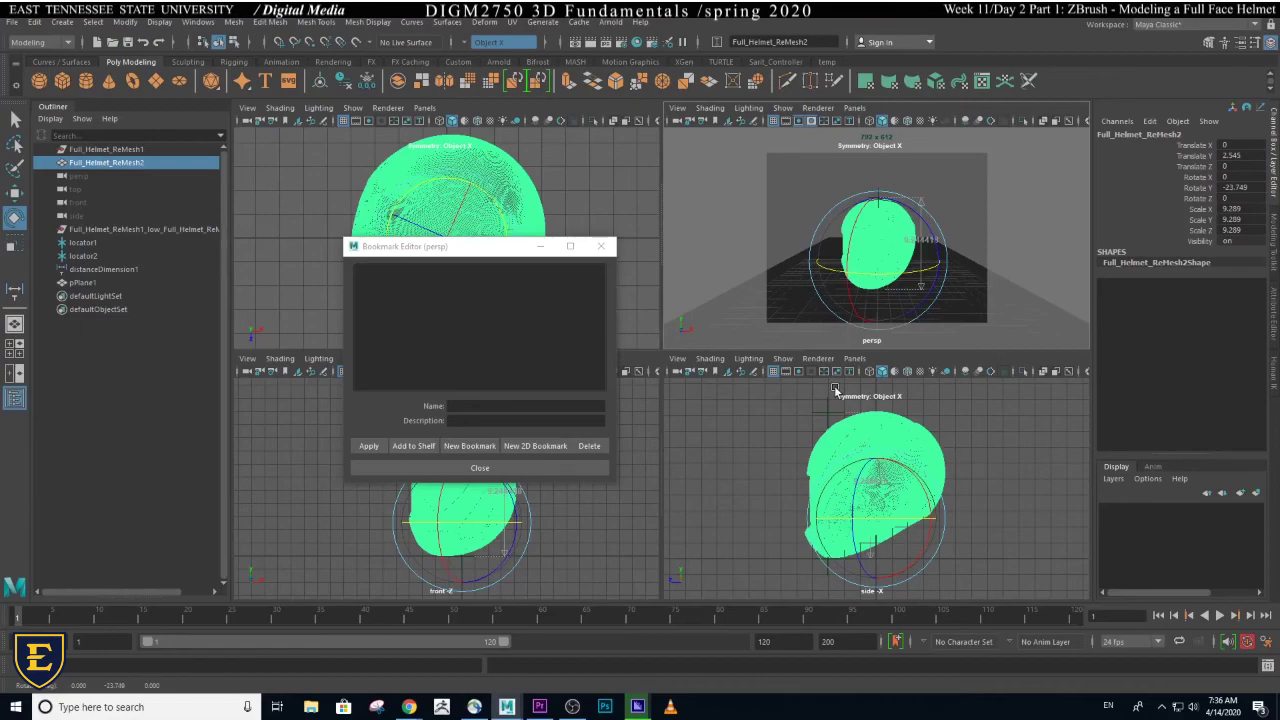
pyautogui.click(974, 292)
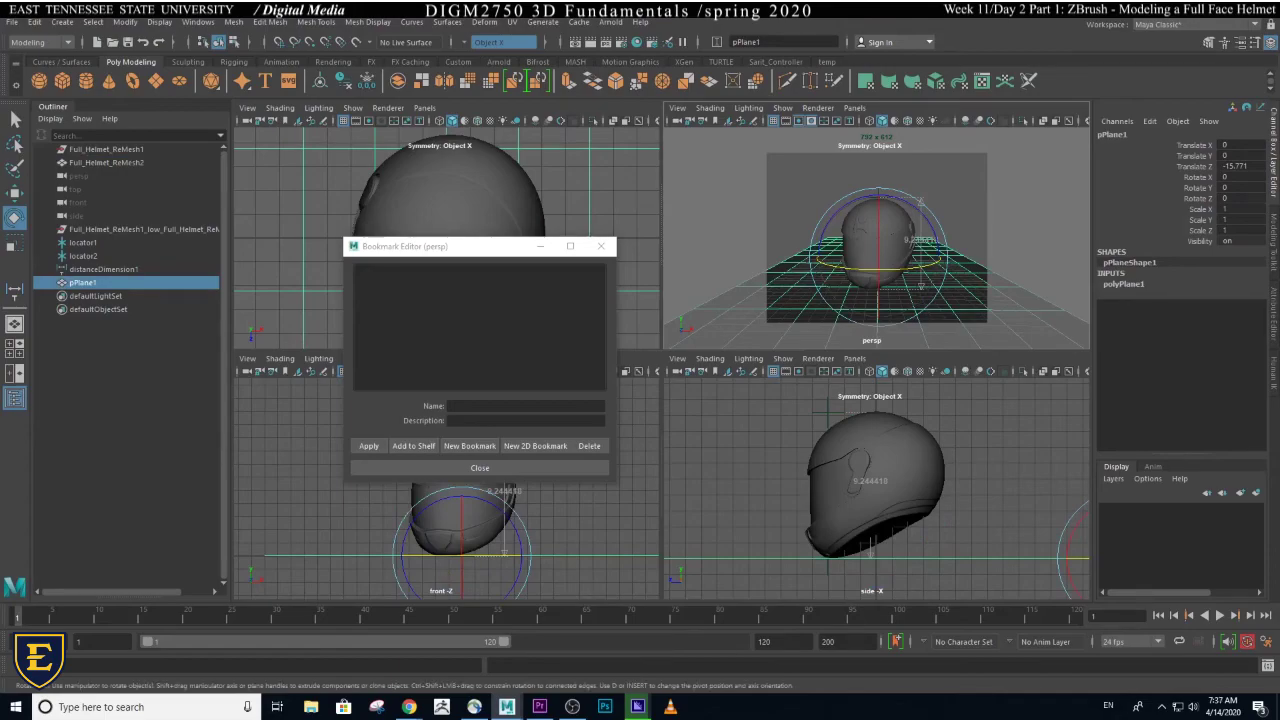
pyautogui.hotkey('alt', 'Tab')
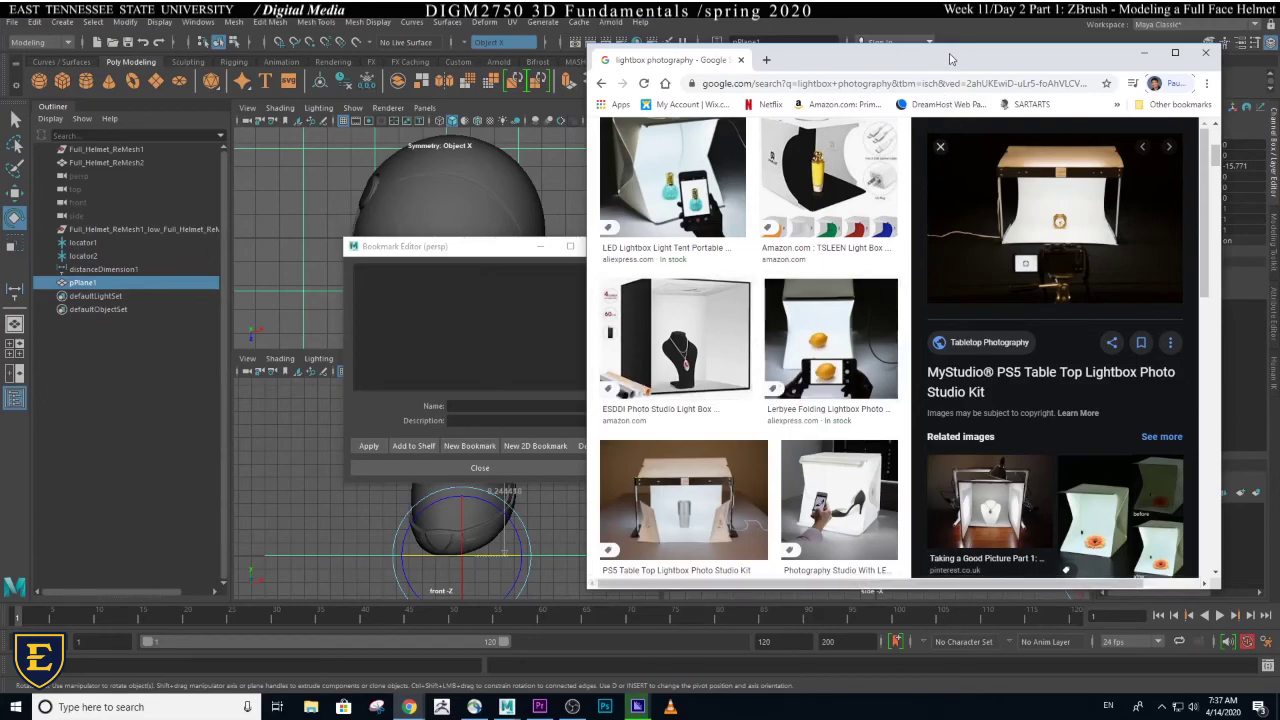
pyautogui.hotkey('alt', 'Tab')
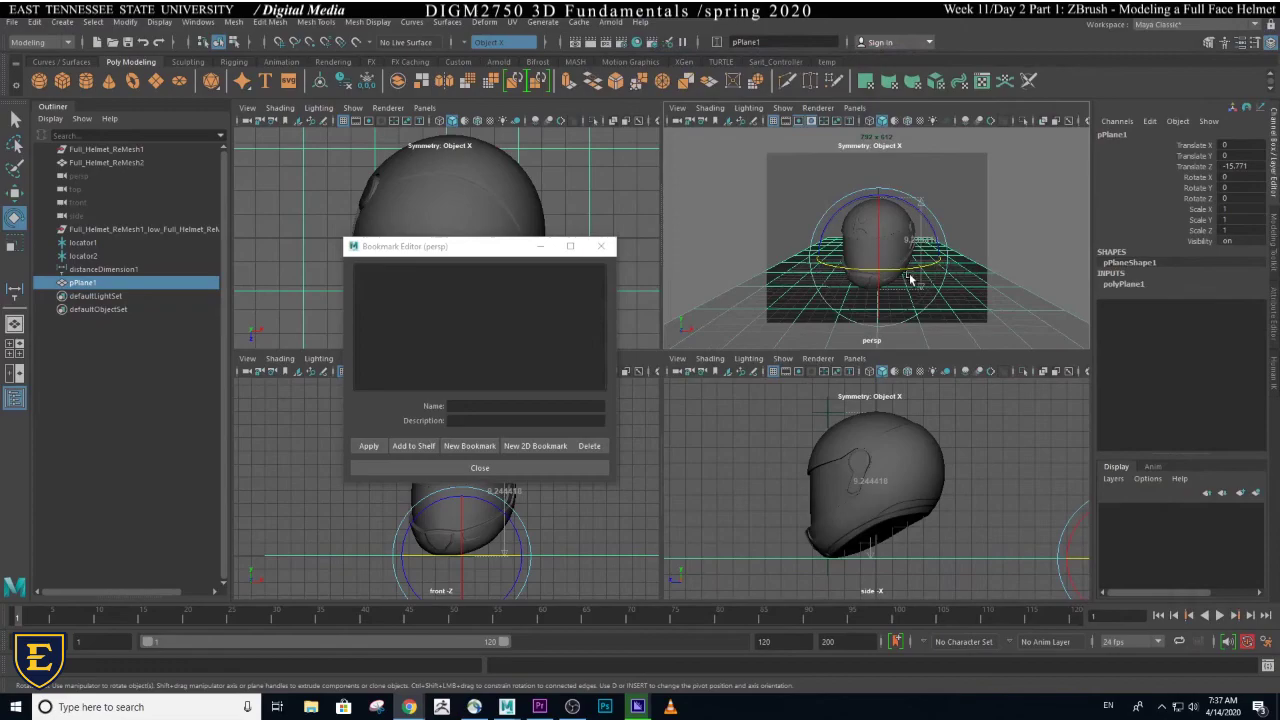
# - Undo an accidental plane rotation, turn the helmet on Y back toward the front, and deselect
pyautogui.moveTo(903, 272); pyautogui.dragTo(895, 273)
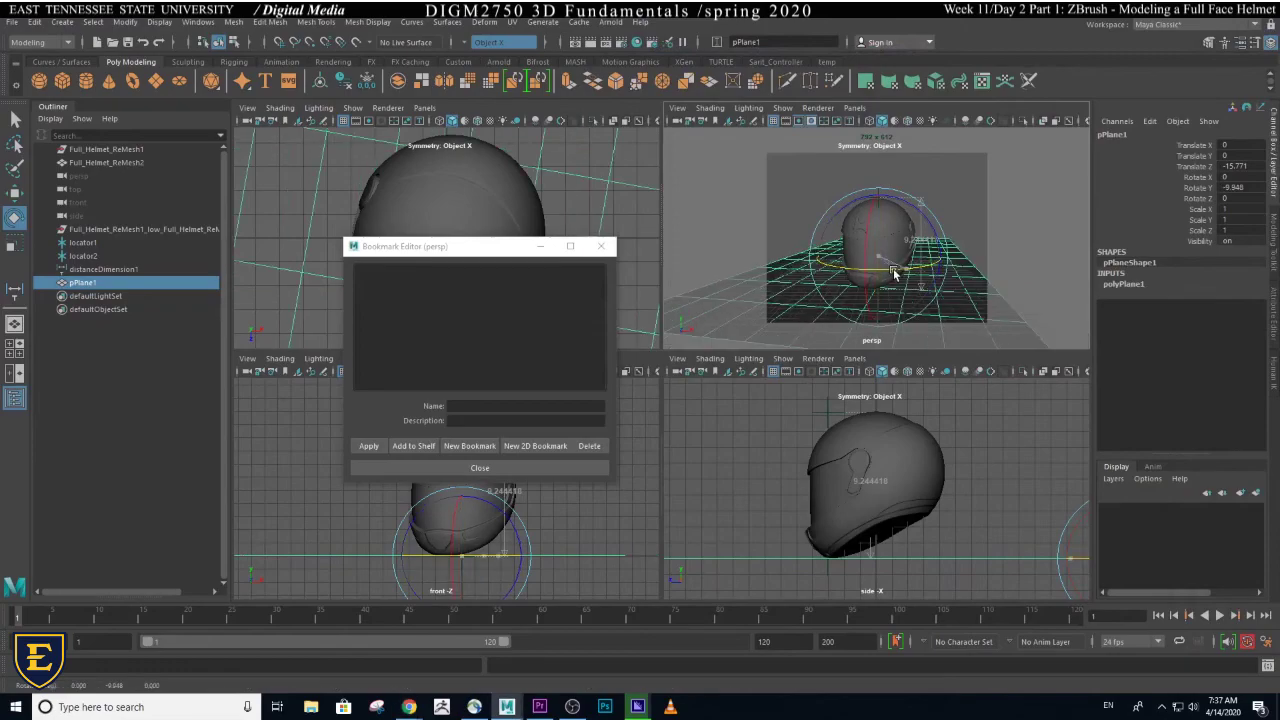
pyautogui.hotkey('ctrl', 'z')
pyautogui.hotkey('ctrl', 'z')
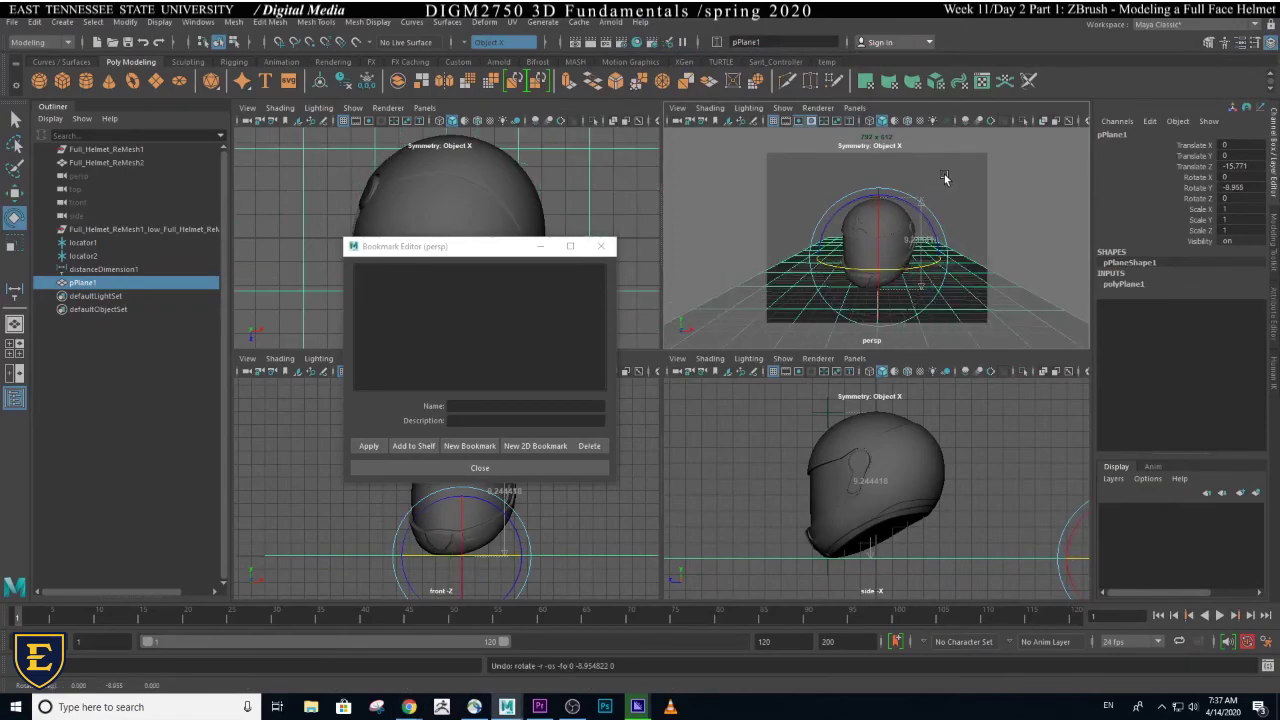
pyautogui.click(908, 222)
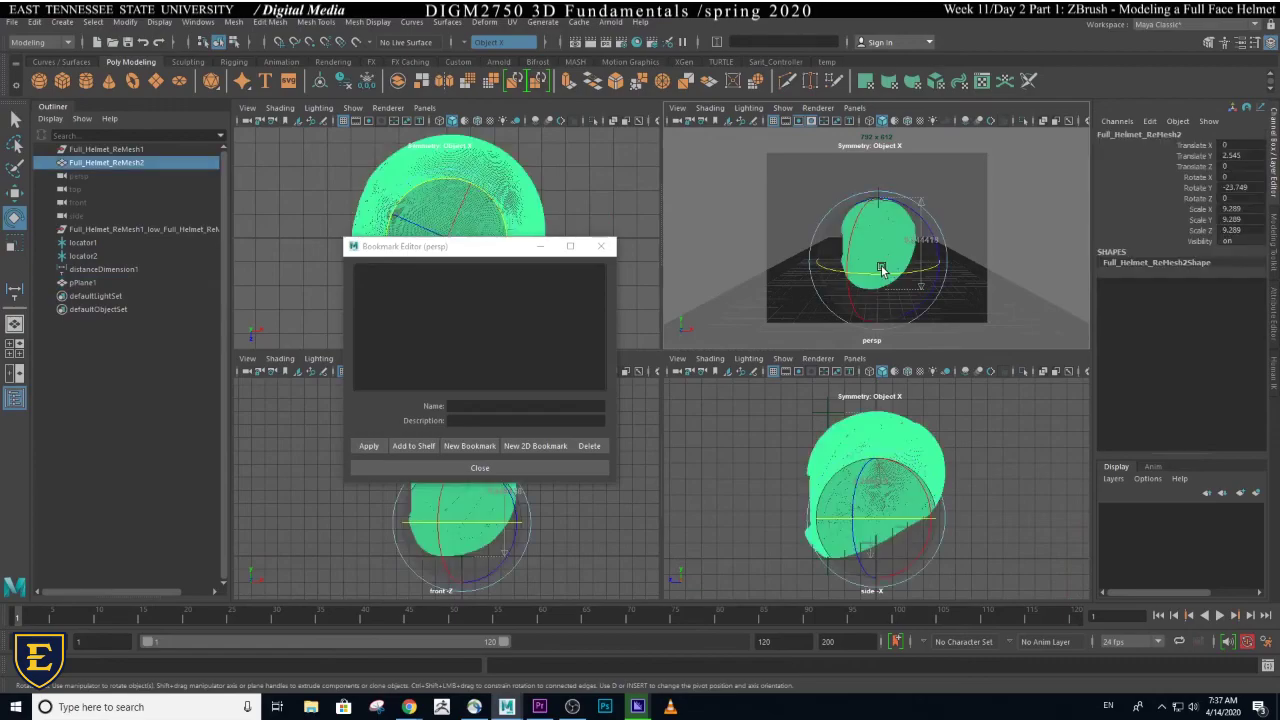
pyautogui.moveTo(887, 281); pyautogui.dragTo(958, 389)
pyautogui.click(962, 388)
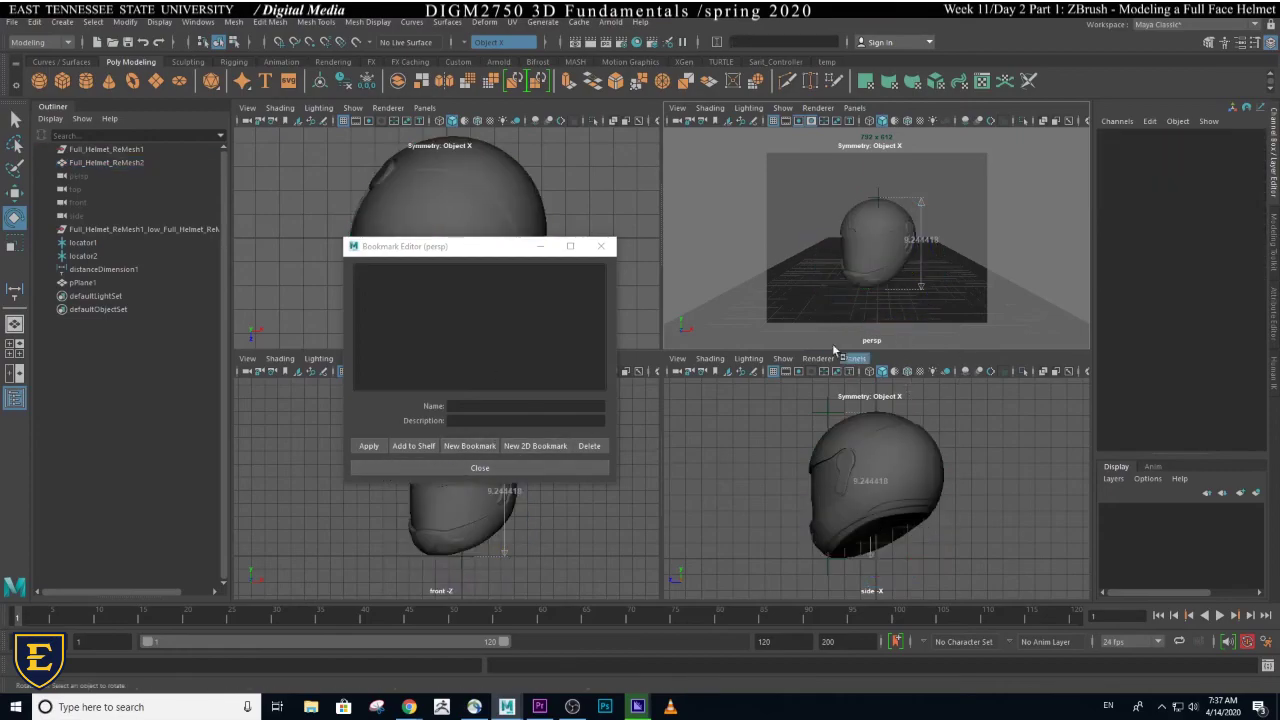
# - Bring up the perspective camera's Bookmark Editor and drag it out of the way
pyautogui.click(677, 108)
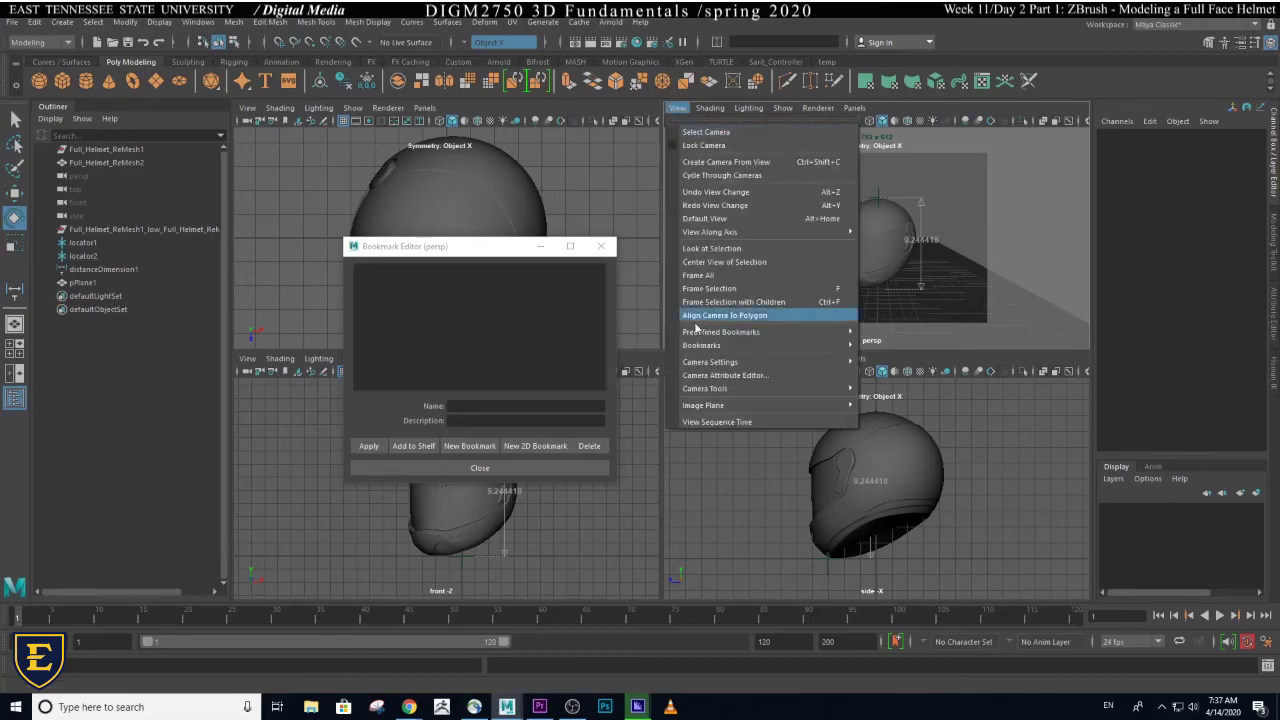
pyautogui.moveTo(704, 350)
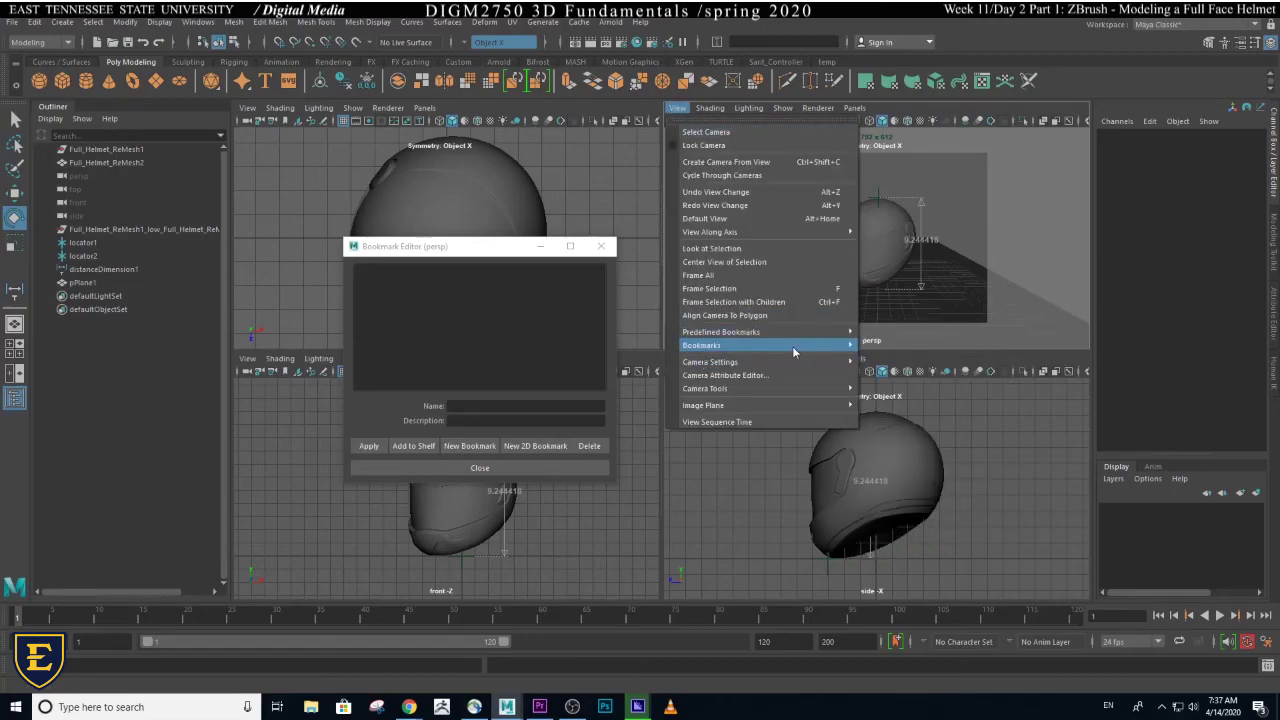
pyautogui.click(902, 348)
pyautogui.moveTo(479, 258); pyautogui.dragTo(607, 174)
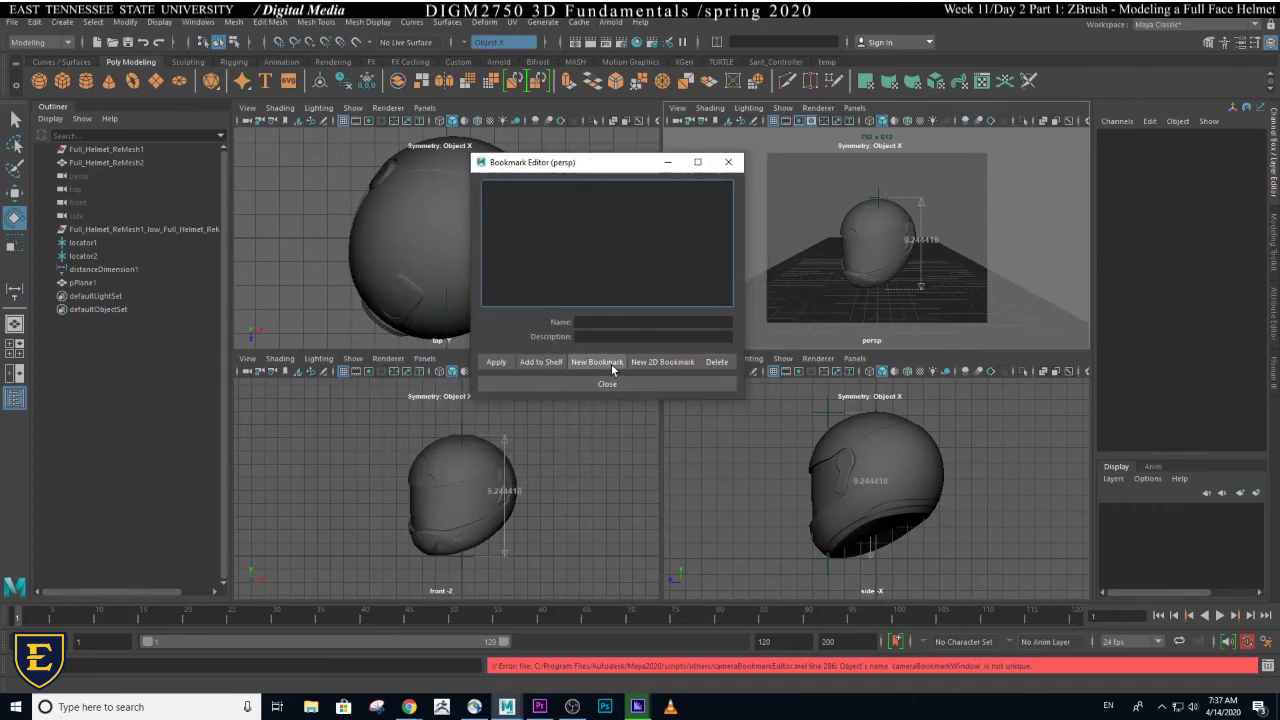
# - Add a bookmark for the current camera view and name it Shot1_45Degress
pyautogui.click(597, 362)
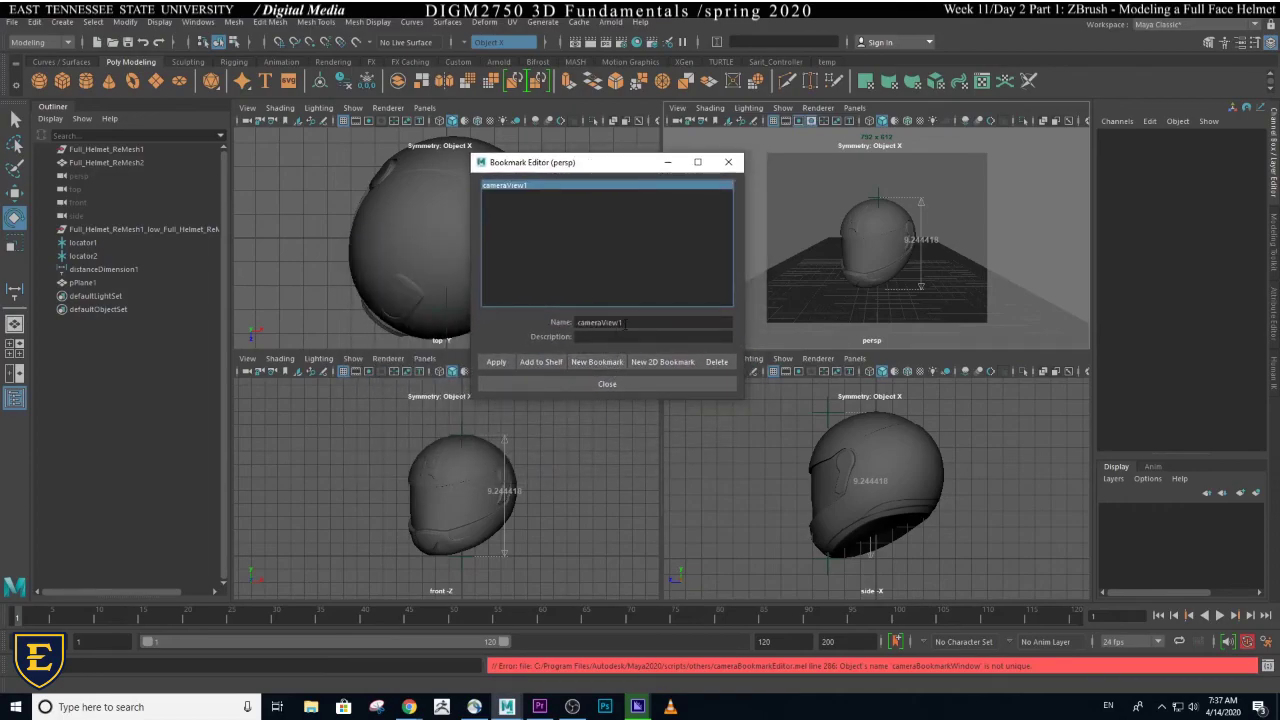
pyautogui.press('Tab')
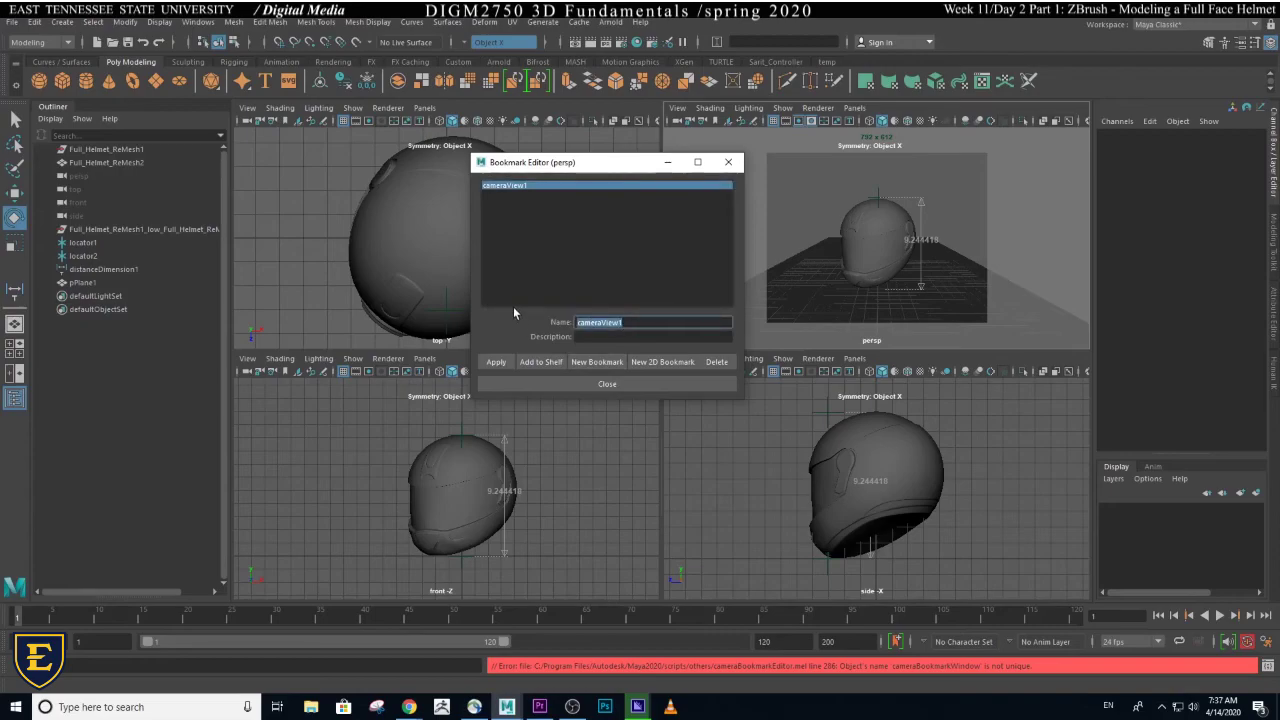
pyautogui.write('Shelf')
pyautogui.write('1')
pyautogui.write('_')
pyautogui.write('4')
pyautogui.write('5')
pyautogui.write('Degre')
pyautogui.write('ss')
pyautogui.press('Return')
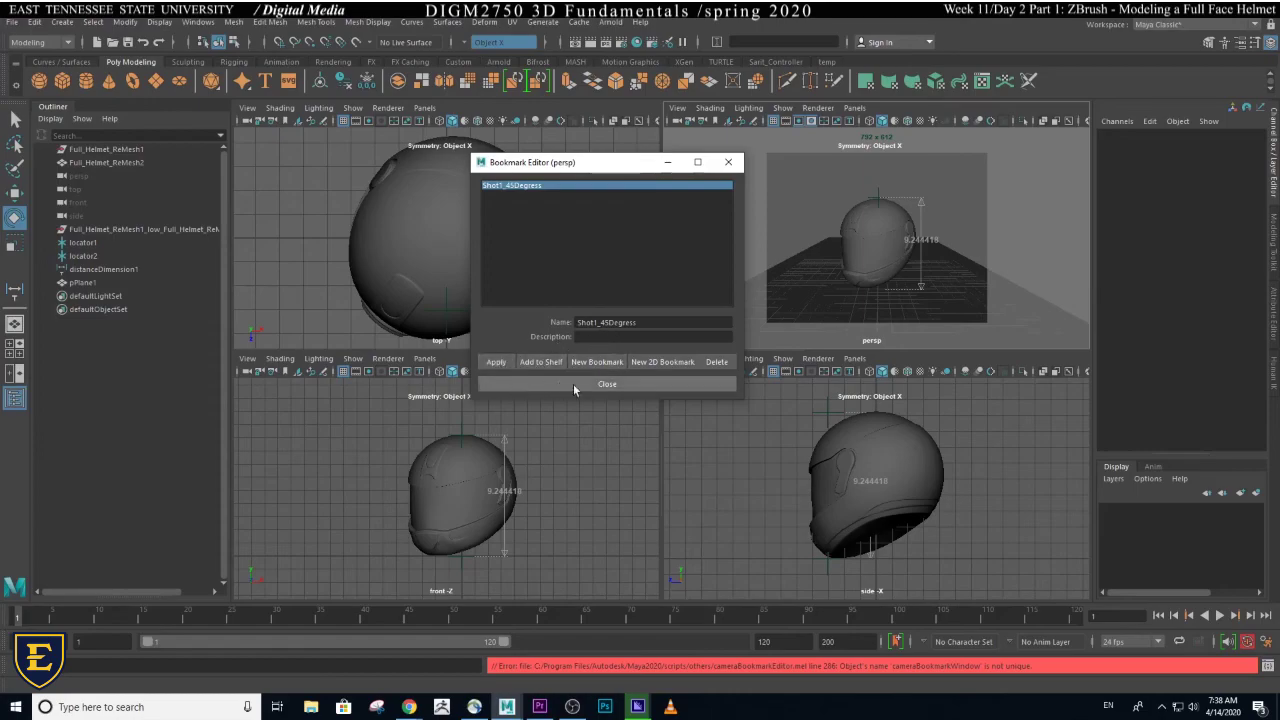
# - Close the bookmark editor, jump the persp camera to Shot1_45Degress, then tumble it away
pyautogui.click(730, 166)
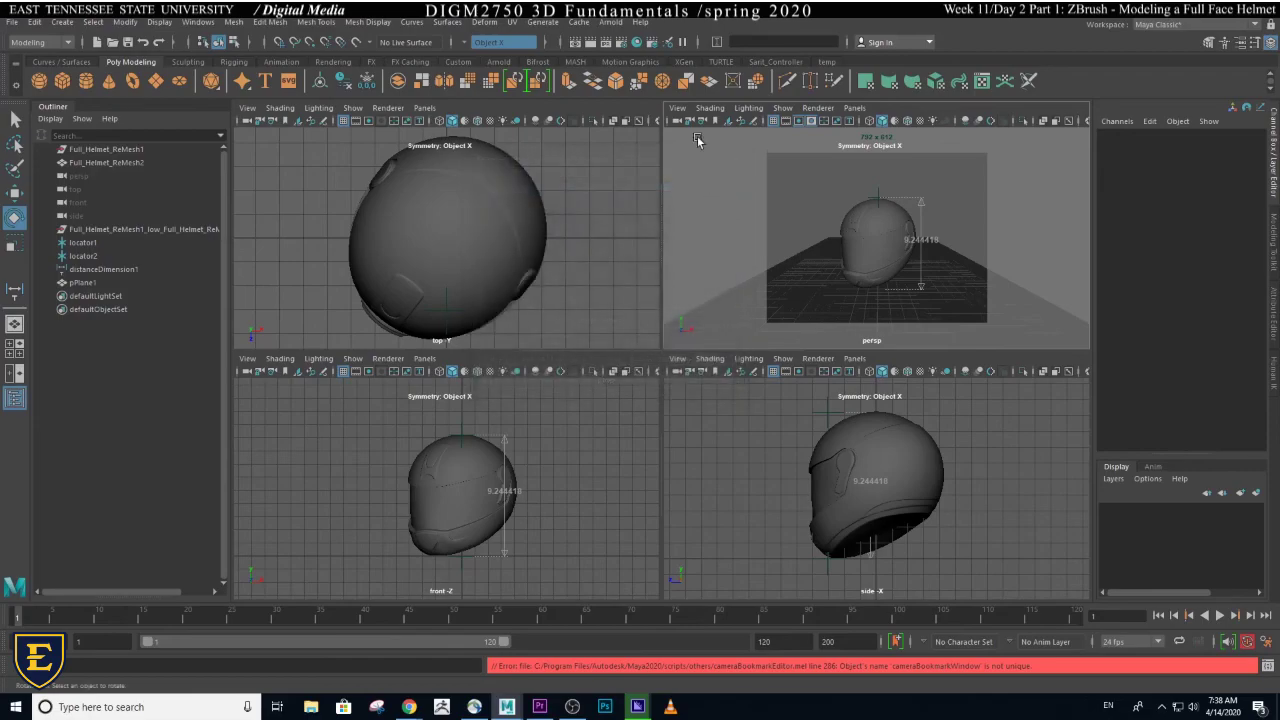
pyautogui.click(677, 107)
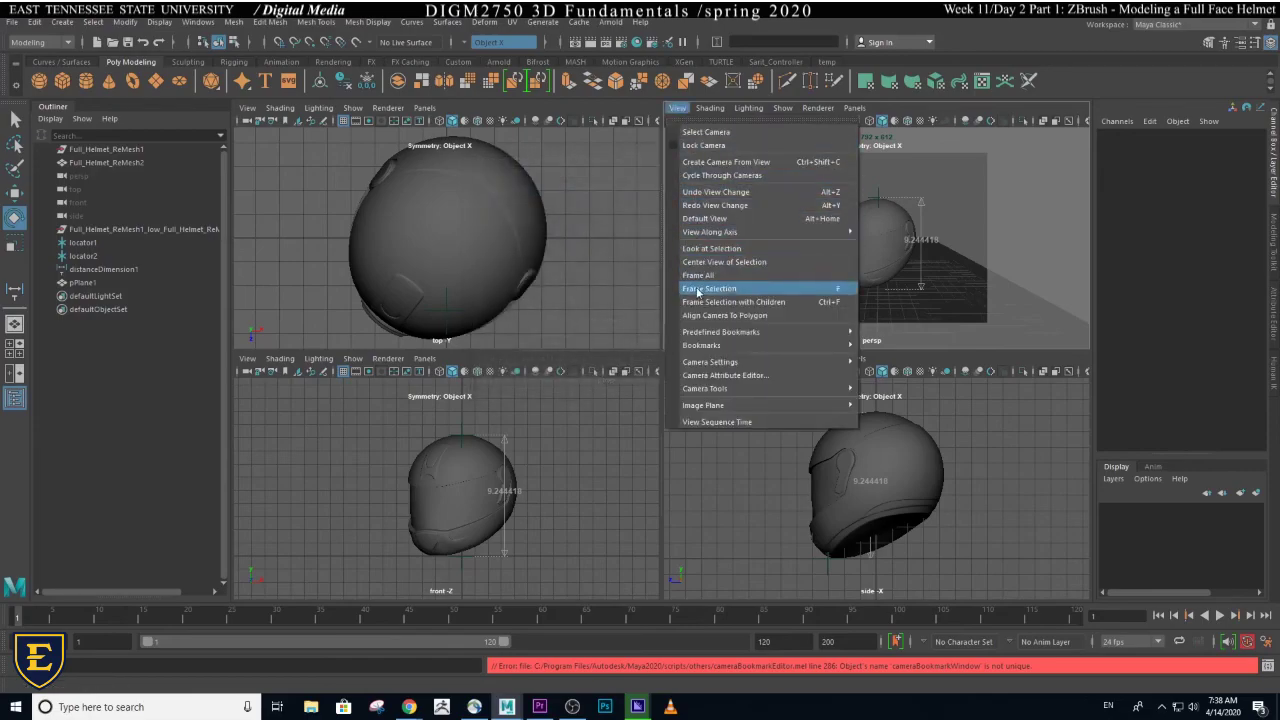
pyautogui.moveTo(849, 346)
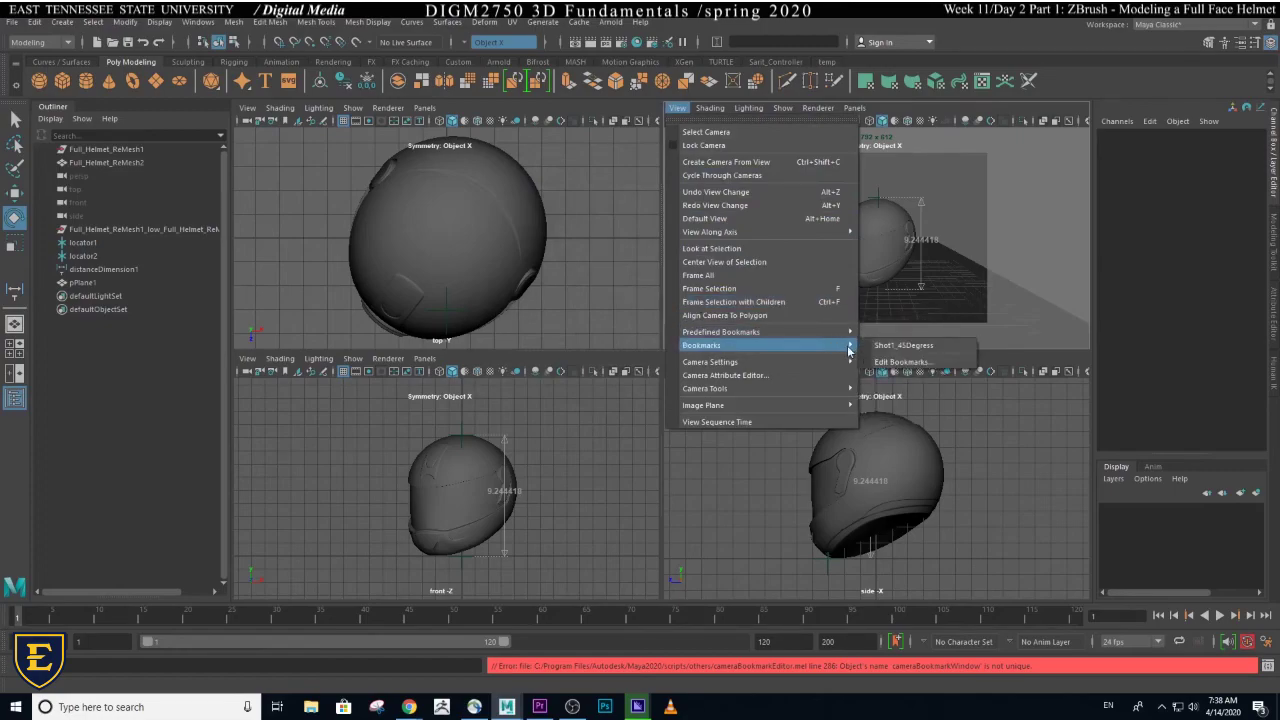
pyautogui.click(903, 345)
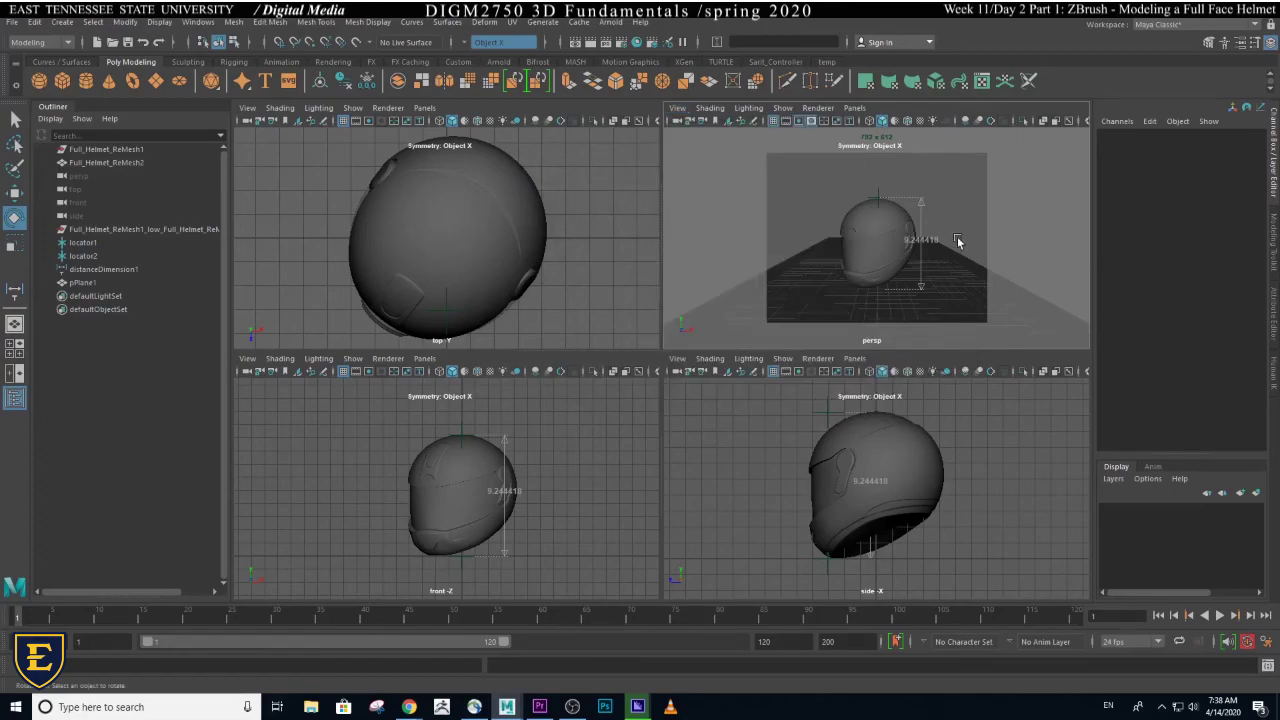
pyautogui.moveTo(970, 245)
pyautogui.keyDown('alt'); pyautogui.mouseDown()
pyautogui.moveTo(994, 197)
pyautogui.moveTo(869, 234)
pyautogui.moveTo(831, 266)
pyautogui.moveTo(970, 261)
pyautogui.mouseUp(); pyautogui.keyUp('alt')
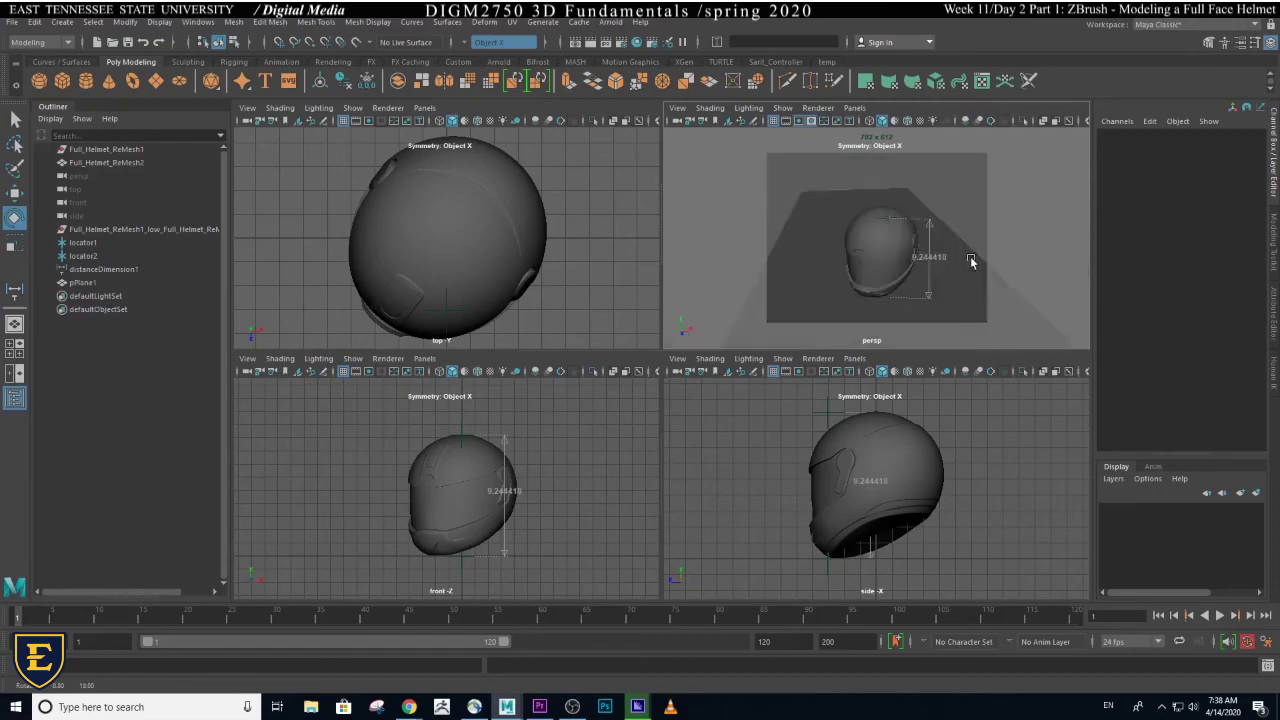
# - Restore the Shot1_45Degress bookmark view and save the Full Helmet_Render01 scene
pyautogui.click(676, 109)
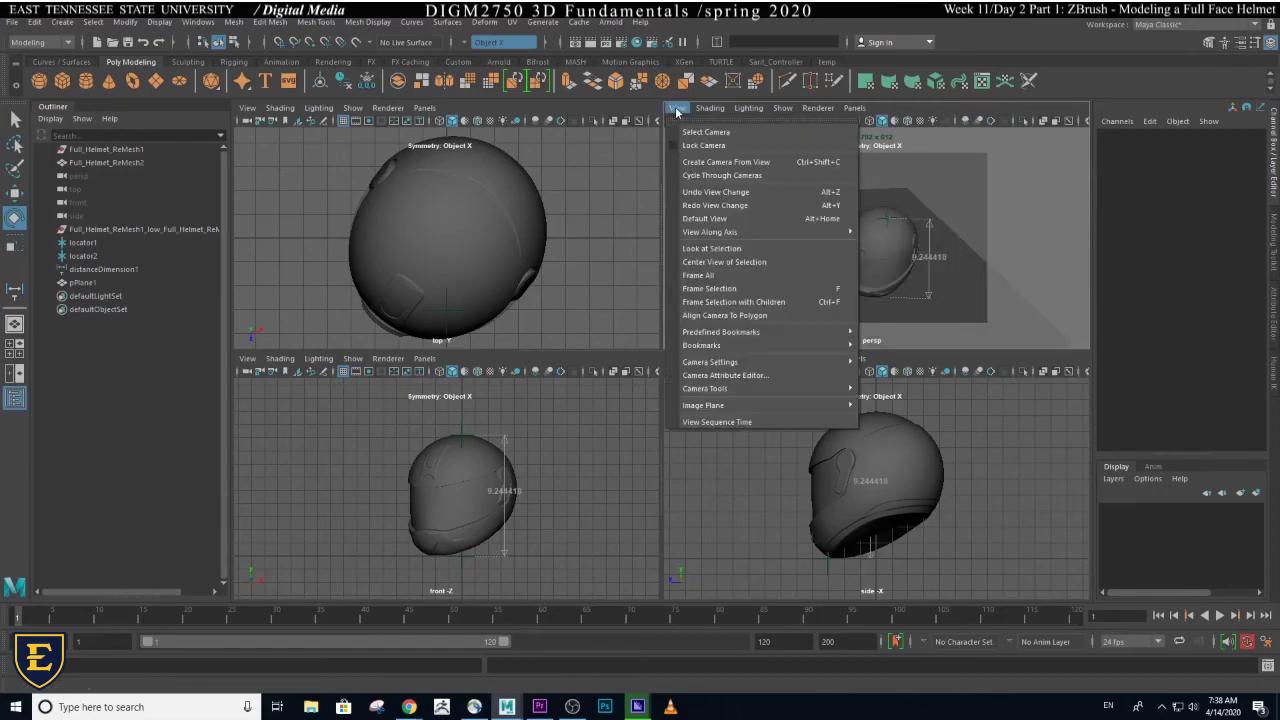
pyautogui.moveTo(736, 346)
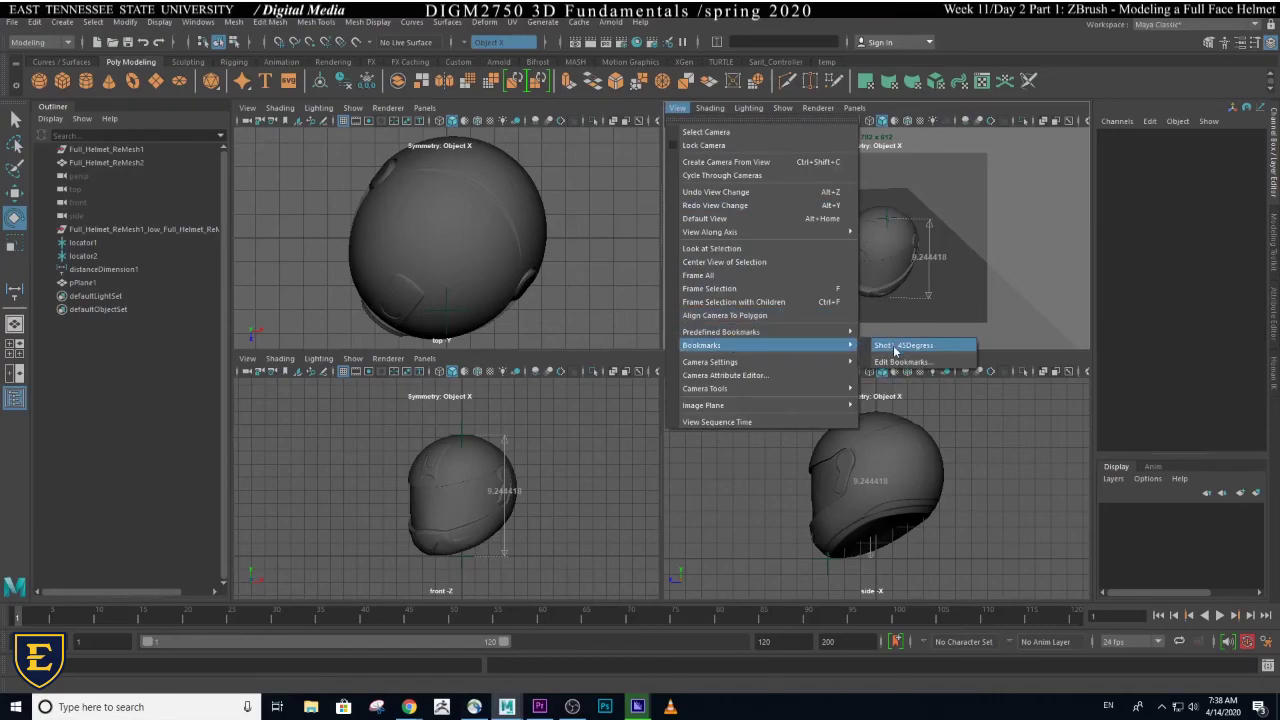
pyautogui.click(895, 347)
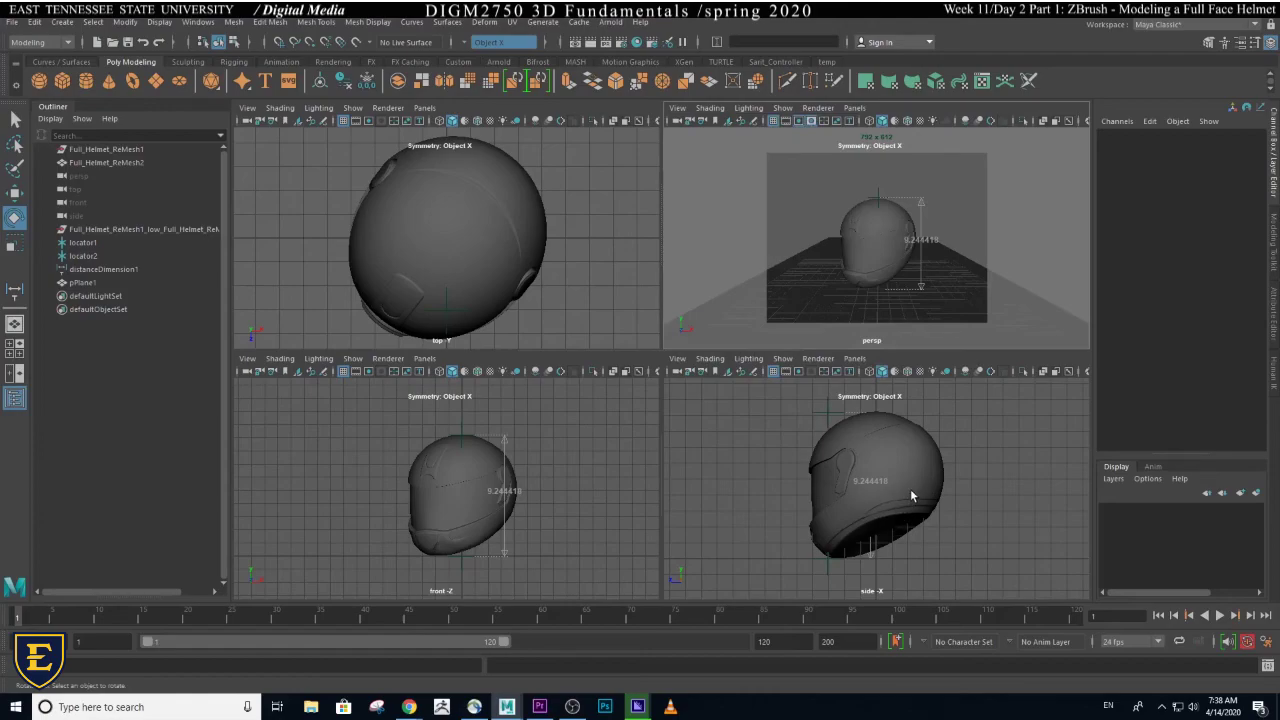
pyautogui.hotkey('ctrl', 's')
pyautogui.click(13, 23)
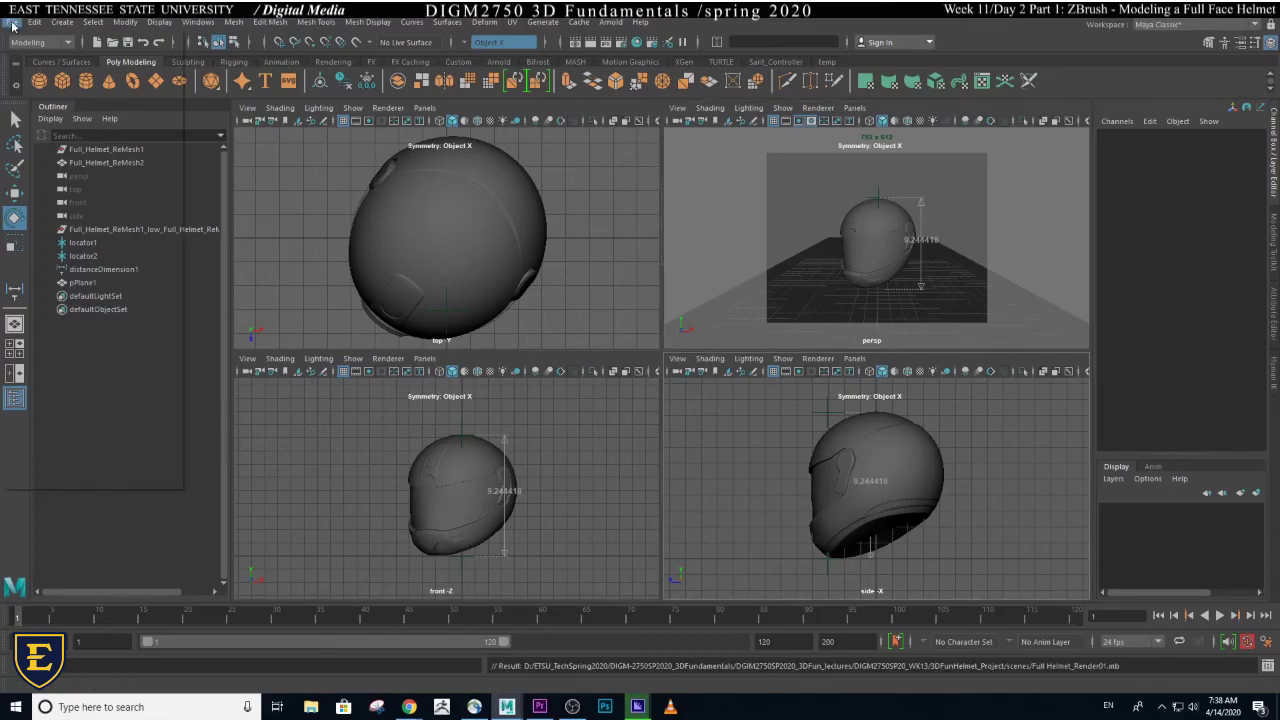
# - Save the scene again and select the pPlane1 ground plane in the viewport
pyautogui.hotkey('ctrl', 's')
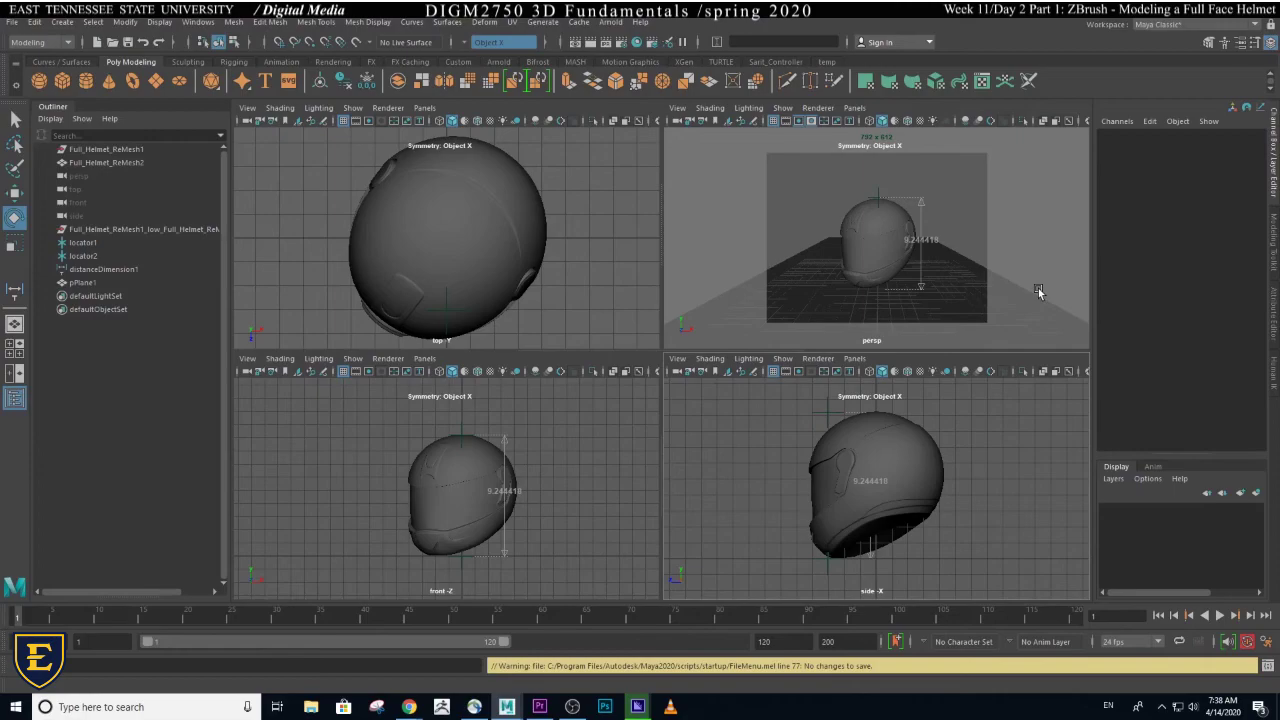
pyautogui.click(1038, 291)
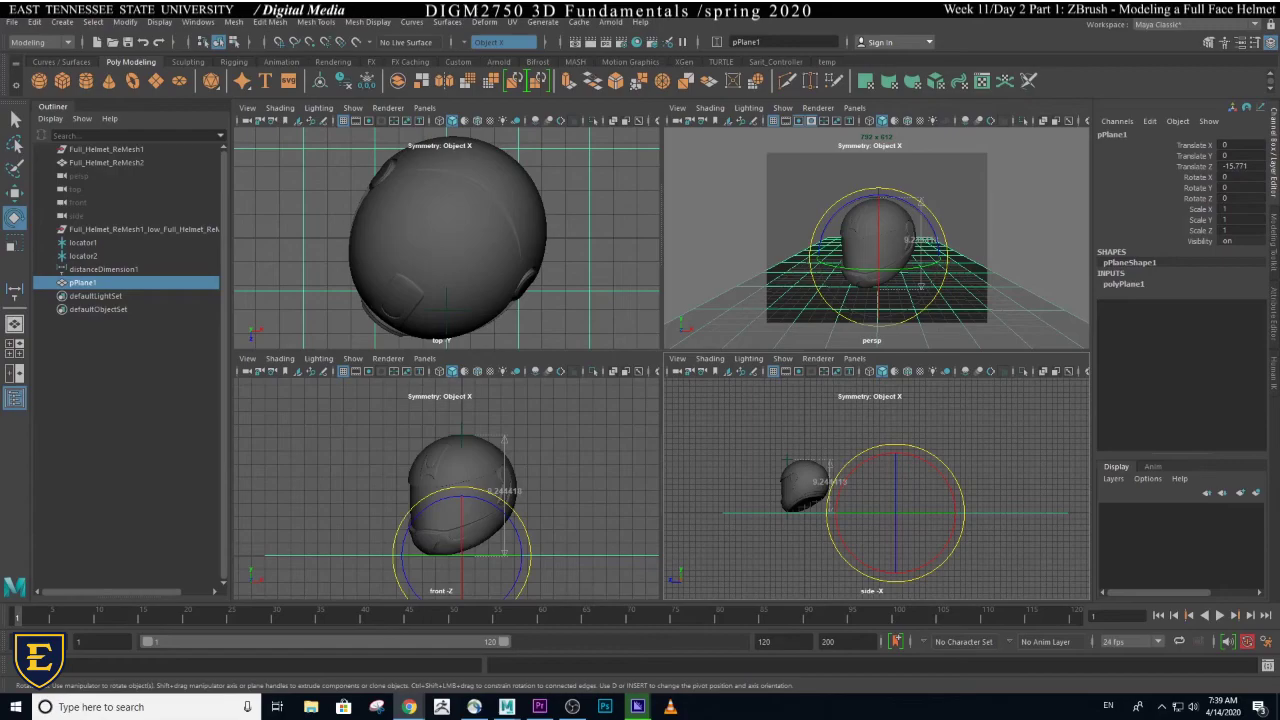
# - Marquee-select the plane's far row of vertices in the side view and show the Rotate Tool settings
pyautogui.moveTo(1080, 495); pyautogui.dragTo(986, 510)
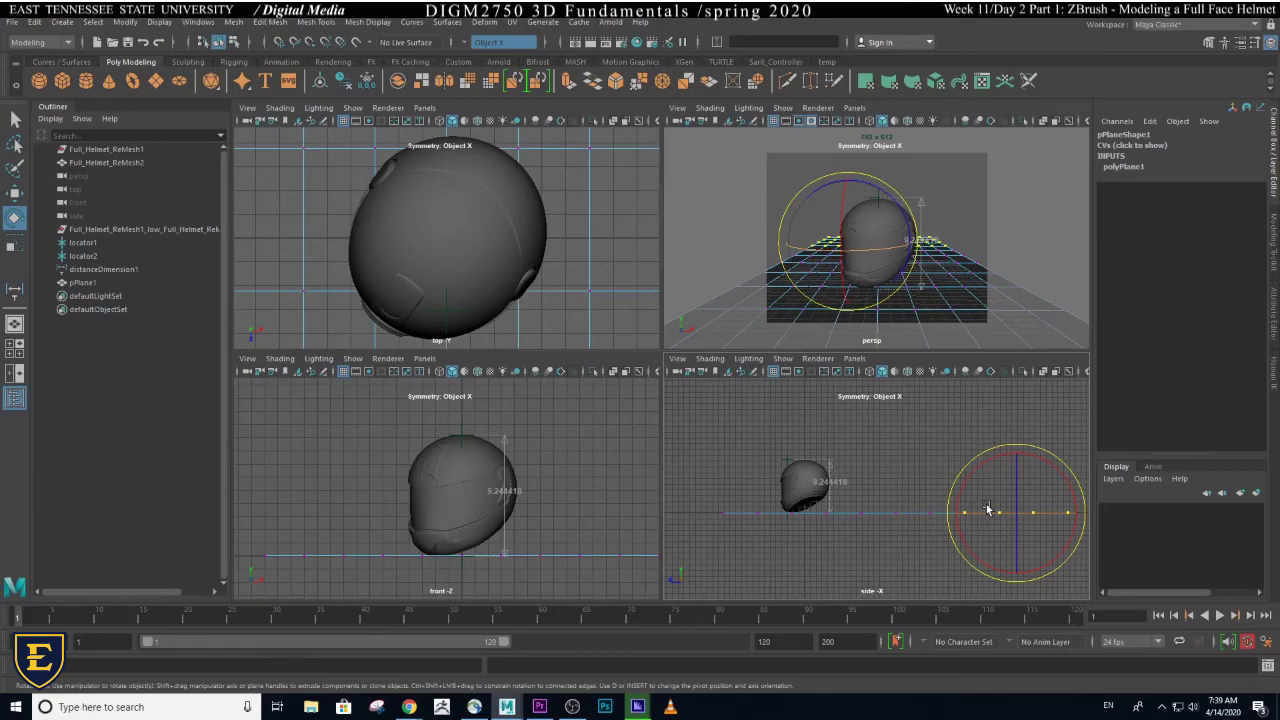
pyautogui.hotkey('ctrl', 'z')
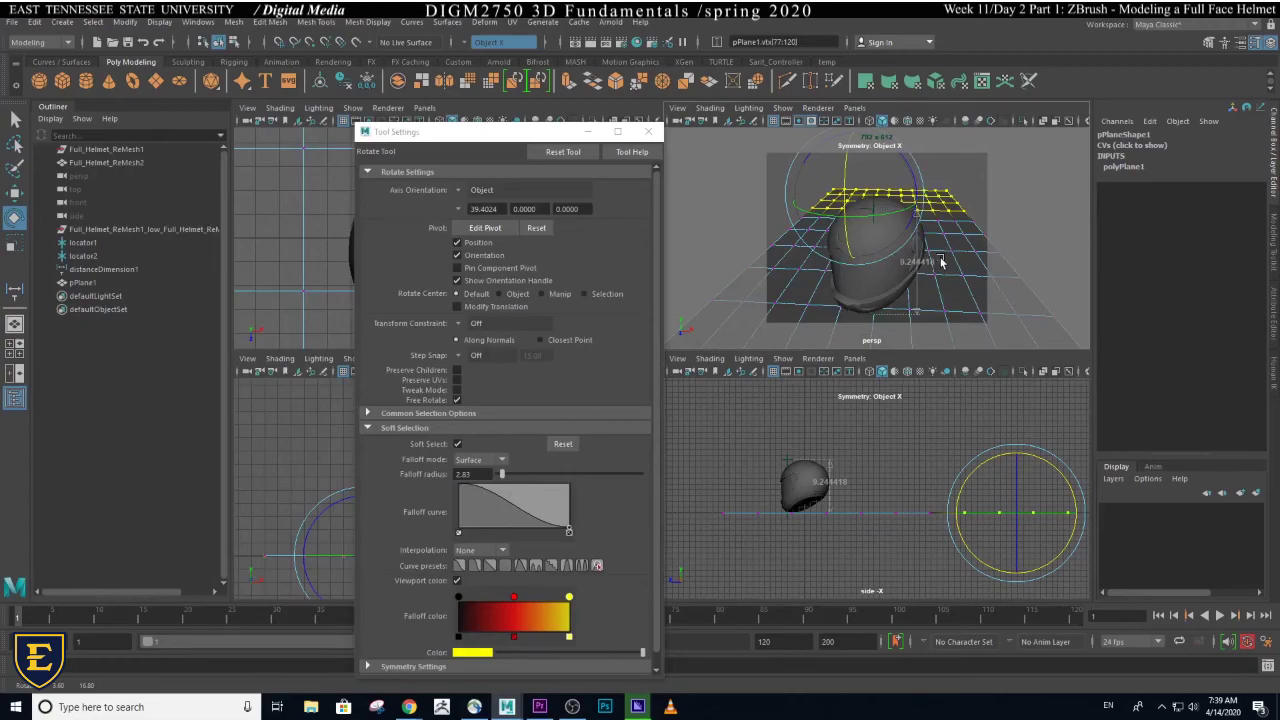
# - Set the soft selection falloff radius to 20
pyautogui.keyDown('alt'); pyautogui.moveTo(940, 262); pyautogui.dragTo(948, 534); pyautogui.keyUp('alt')
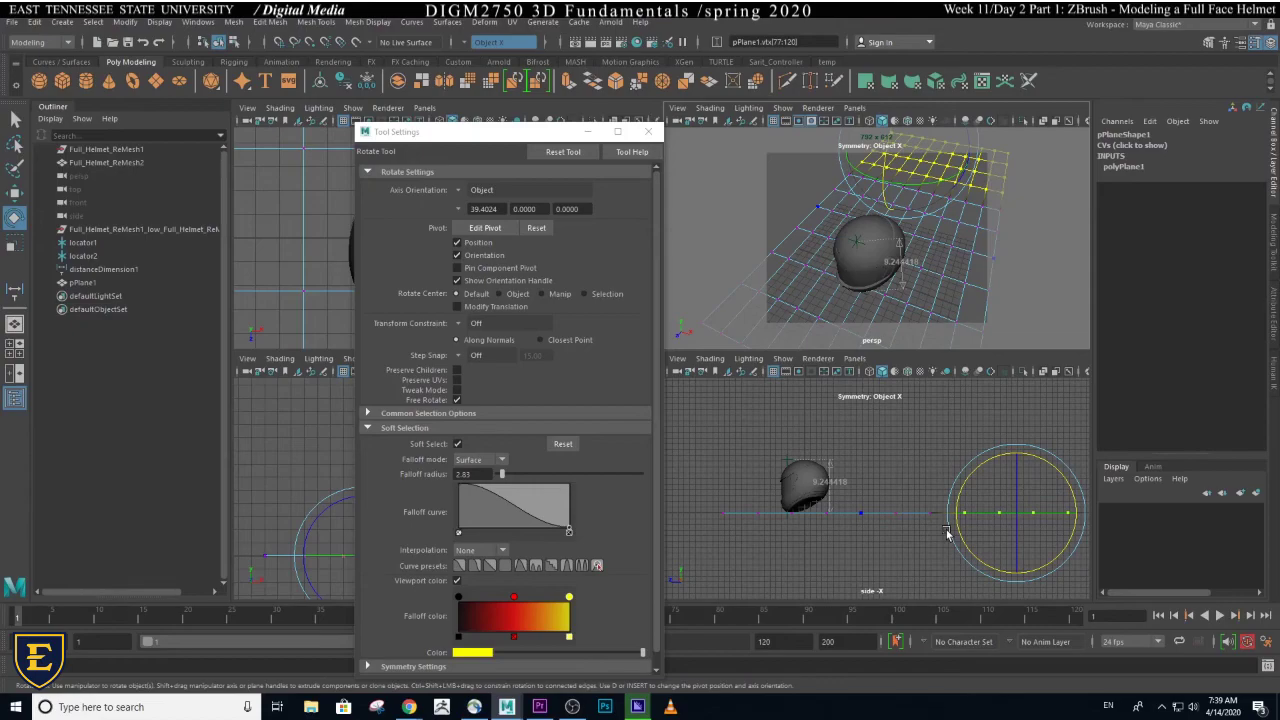
pyautogui.doubleClick(470, 473)
pyautogui.write('10')
pyautogui.press('Return')
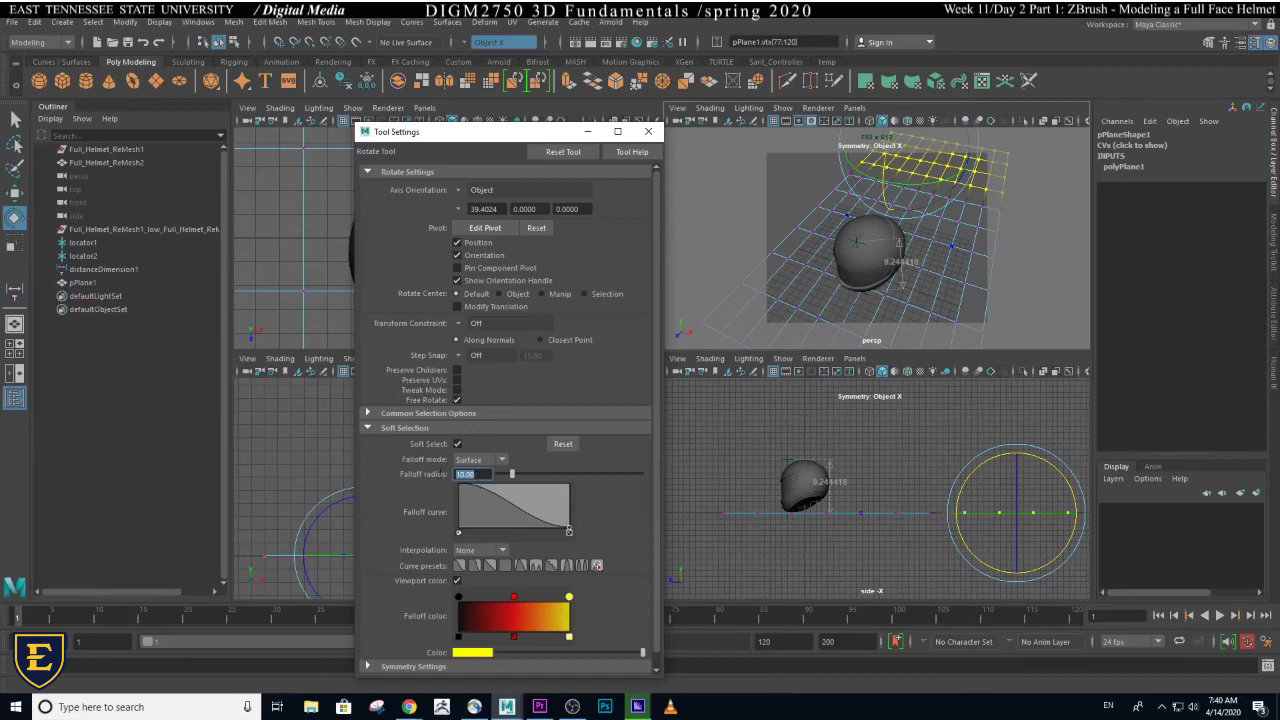
pyautogui.write('20')
pyautogui.press('Return')
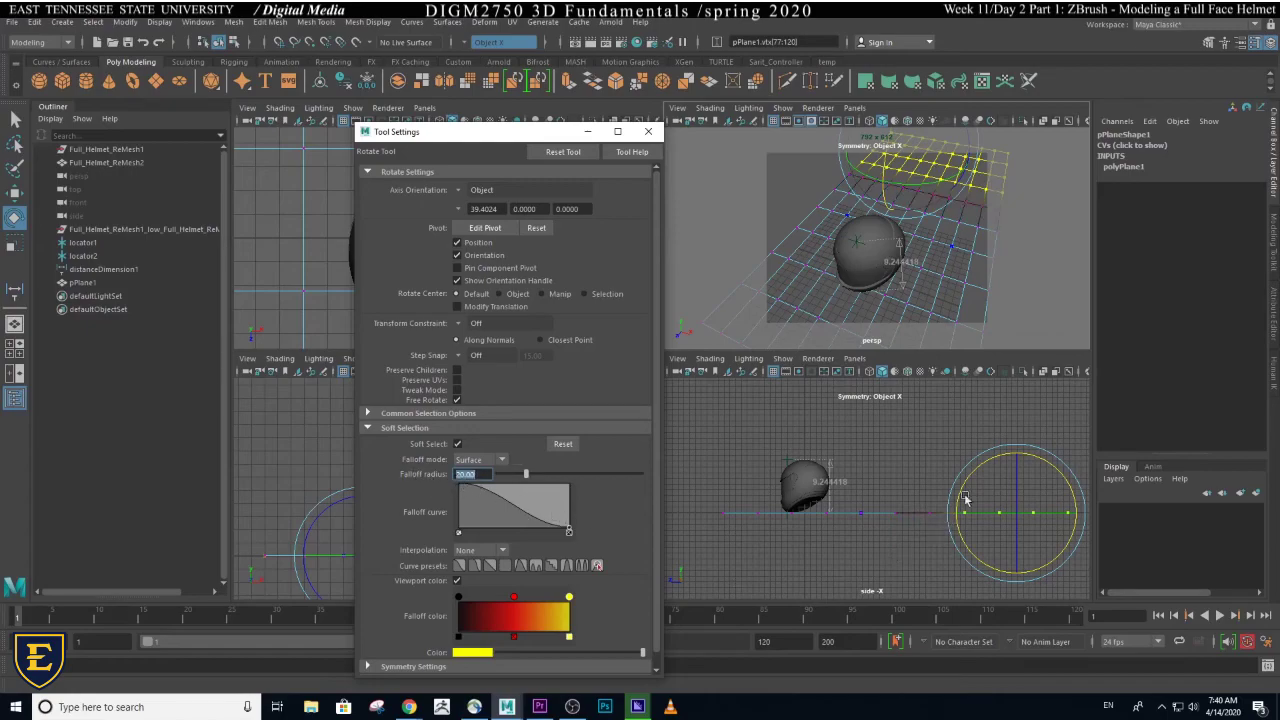
# - Rotate the far vertex row upward to curl the plane into a backdrop, undoing missteps
pyautogui.moveTo(985, 459); pyautogui.dragTo(979, 538)
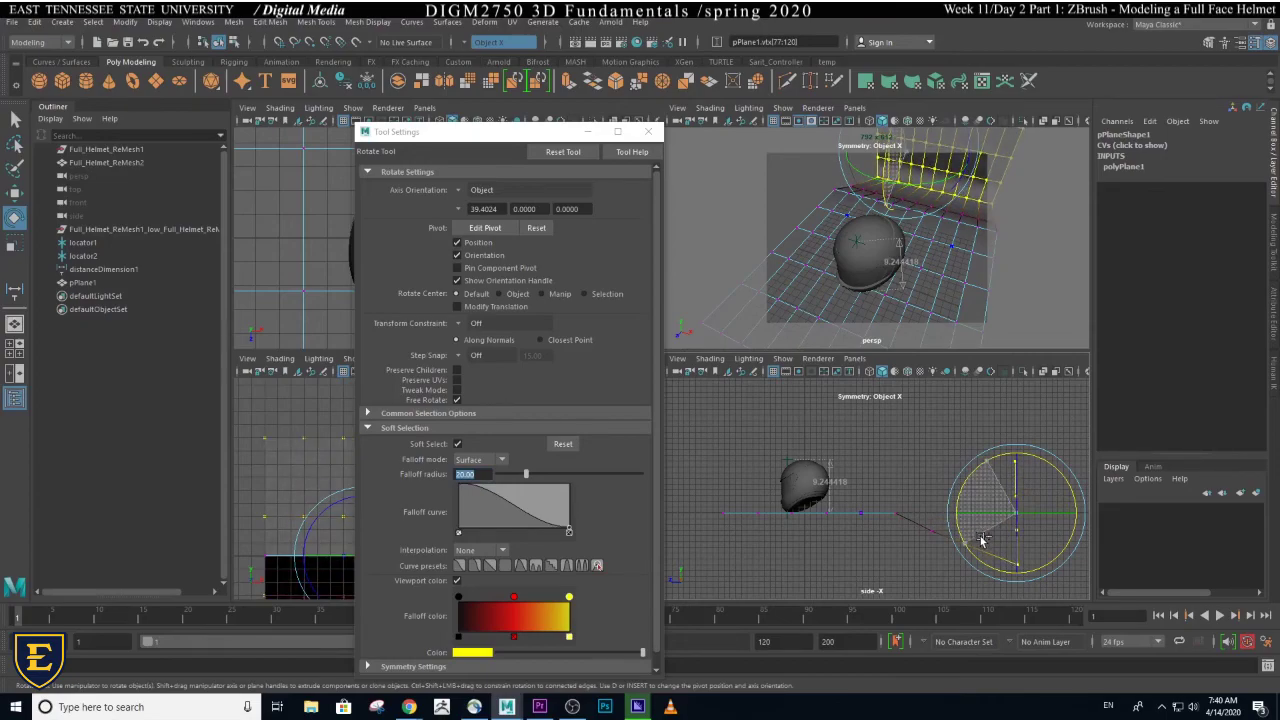
pyautogui.moveTo(978, 540)
pyautogui.mouseDown()
pyautogui.moveTo(995, 546)
pyautogui.moveTo(977, 538)
pyautogui.mouseUp()
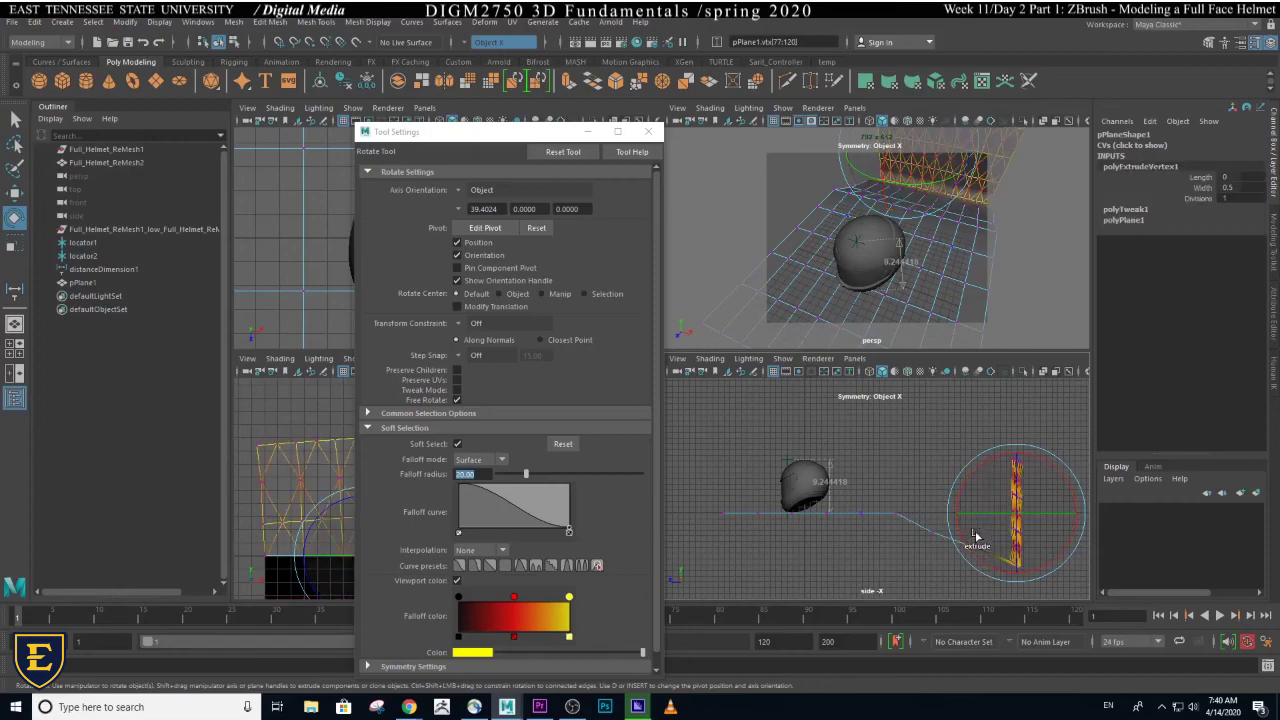
pyautogui.hotkey('ctrl', 'z')
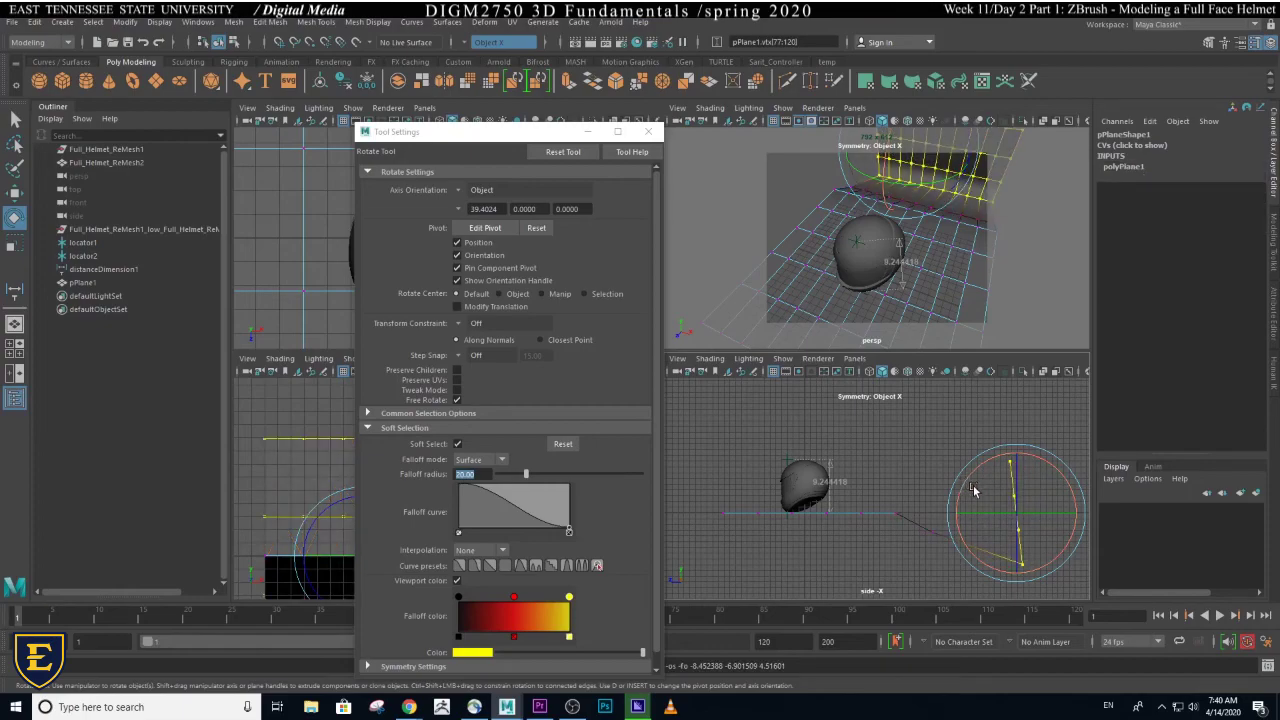
pyautogui.hotkey('ctrl', 'z')
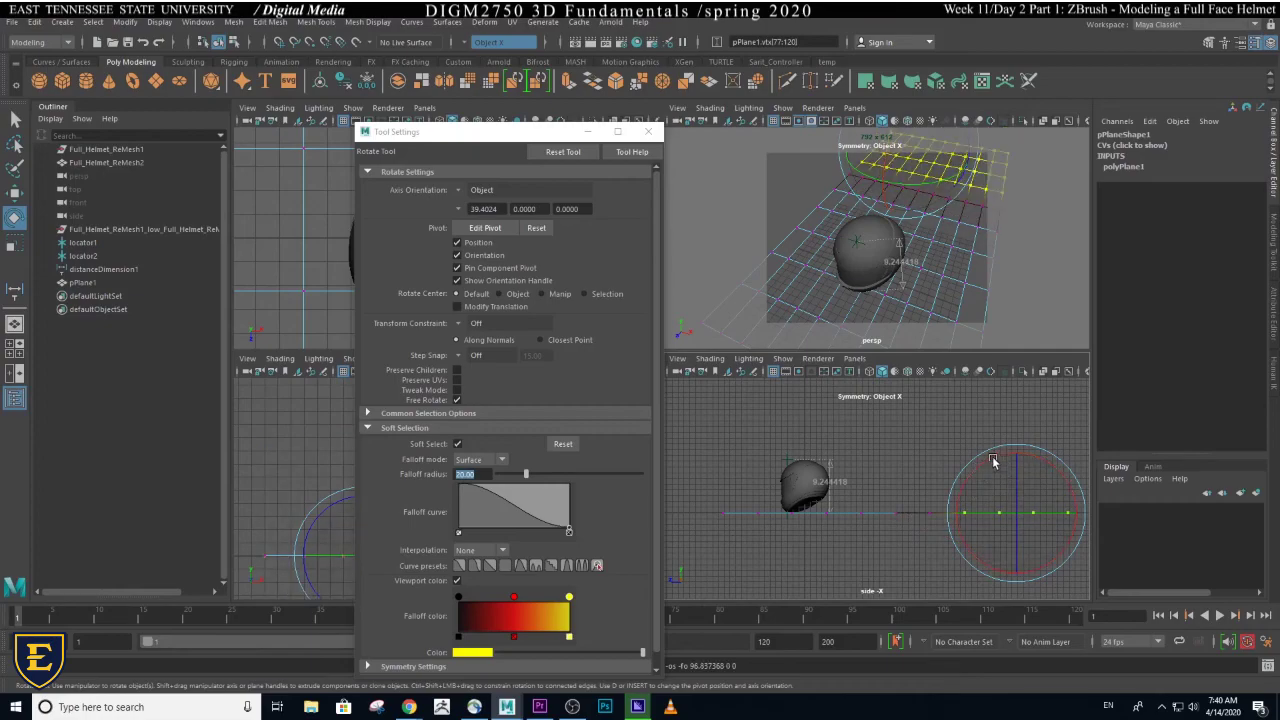
pyautogui.moveTo(990, 462); pyautogui.dragTo(973, 537)
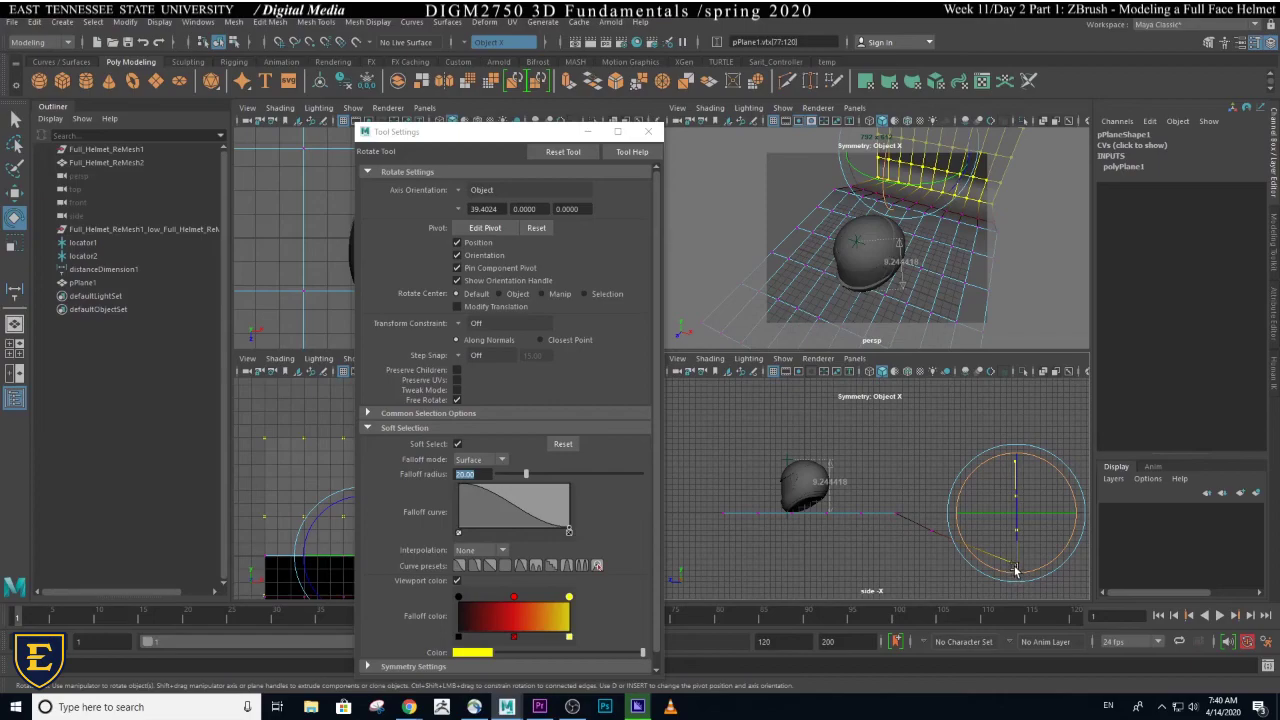
pyautogui.press('w')
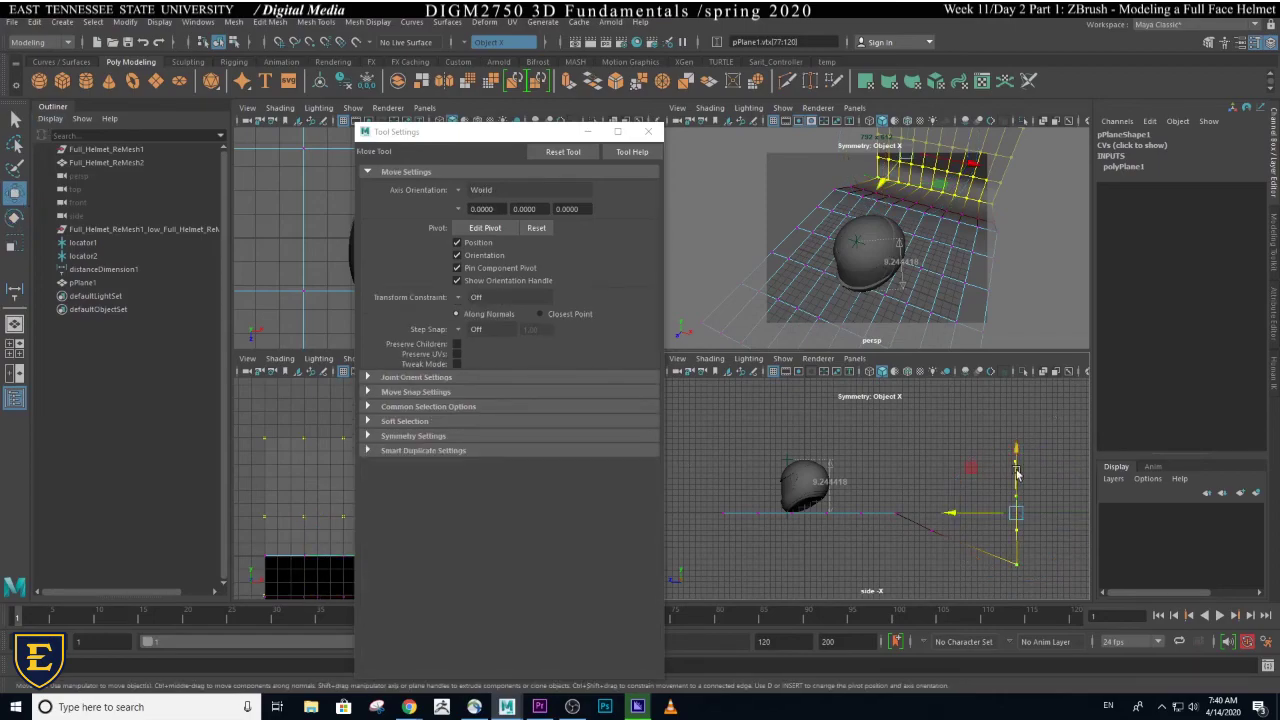
# - Move the soft-selected vertices up, raising the backdrop's far edge higher
pyautogui.moveTo(1016, 462); pyautogui.dragTo(960, 392)
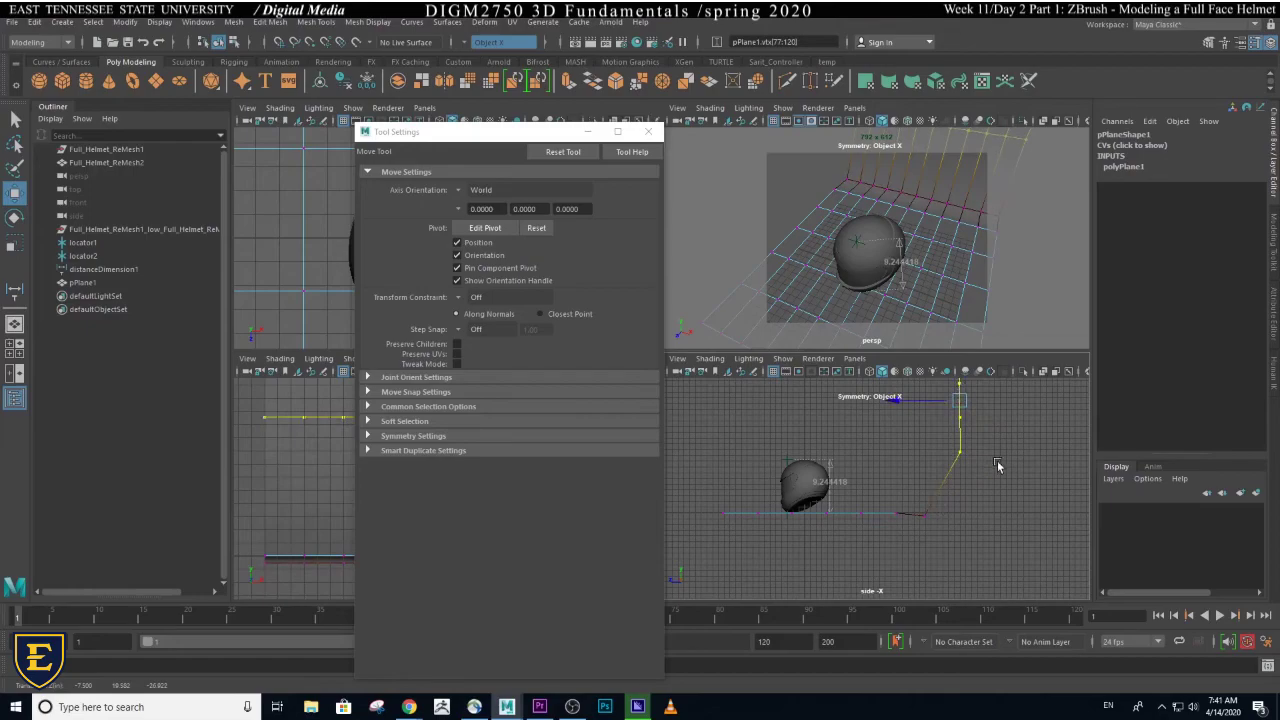
pyautogui.keyDown('alt'); pyautogui.moveTo(975, 462); pyautogui.dragTo(800, 464, button='right'); pyautogui.keyUp('alt')
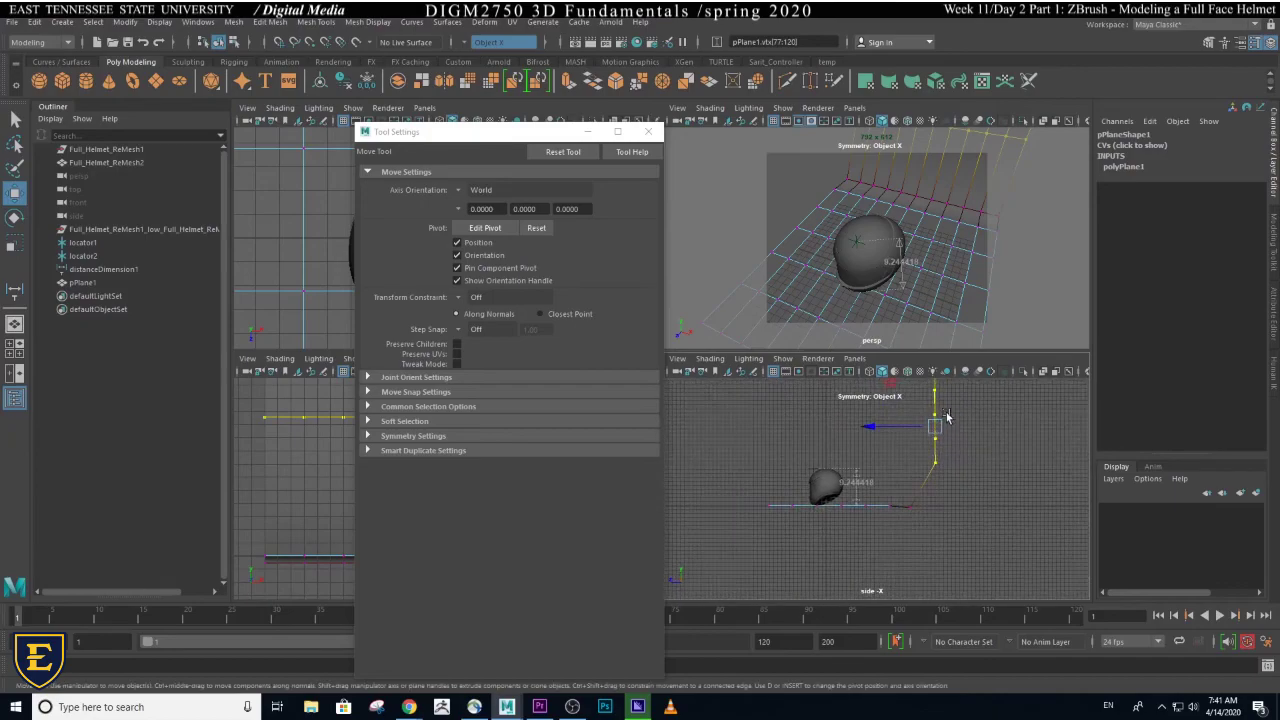
pyautogui.moveTo(935, 413); pyautogui.dragTo(935, 385)
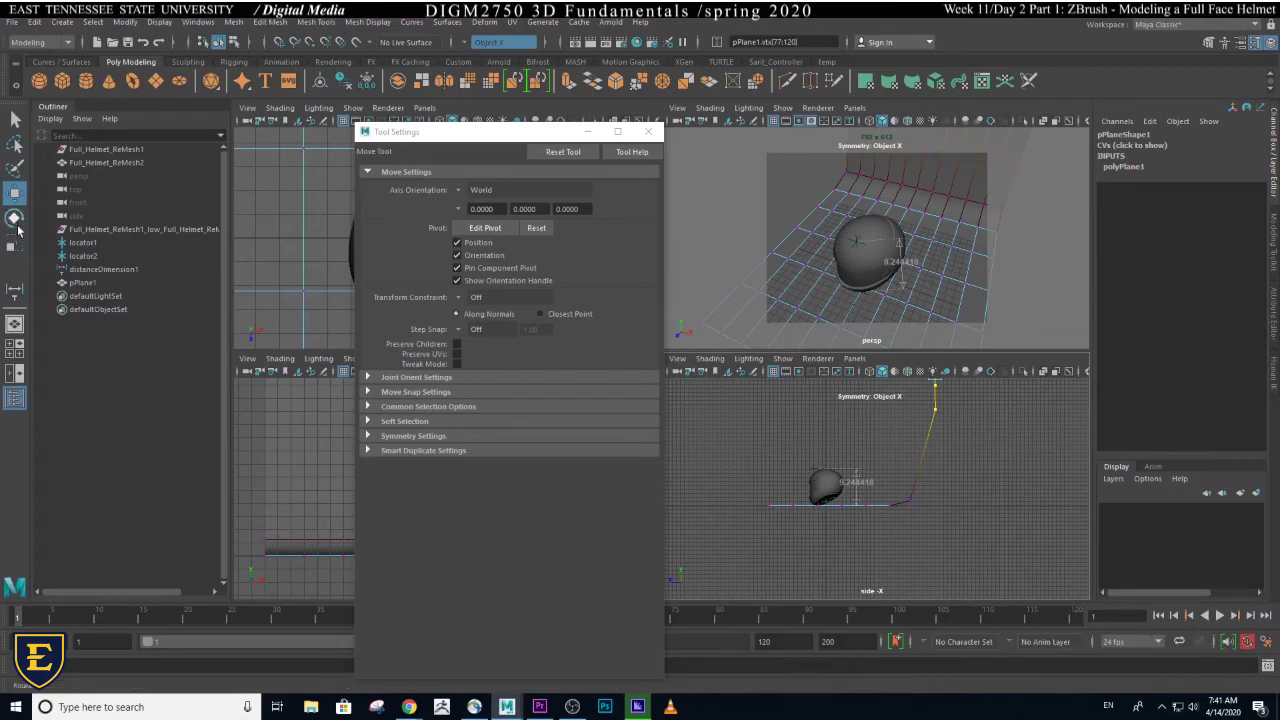
# - Turn off soft selection, lower the top vertex and raise a back row to refine the curve
pyautogui.click(392, 423)
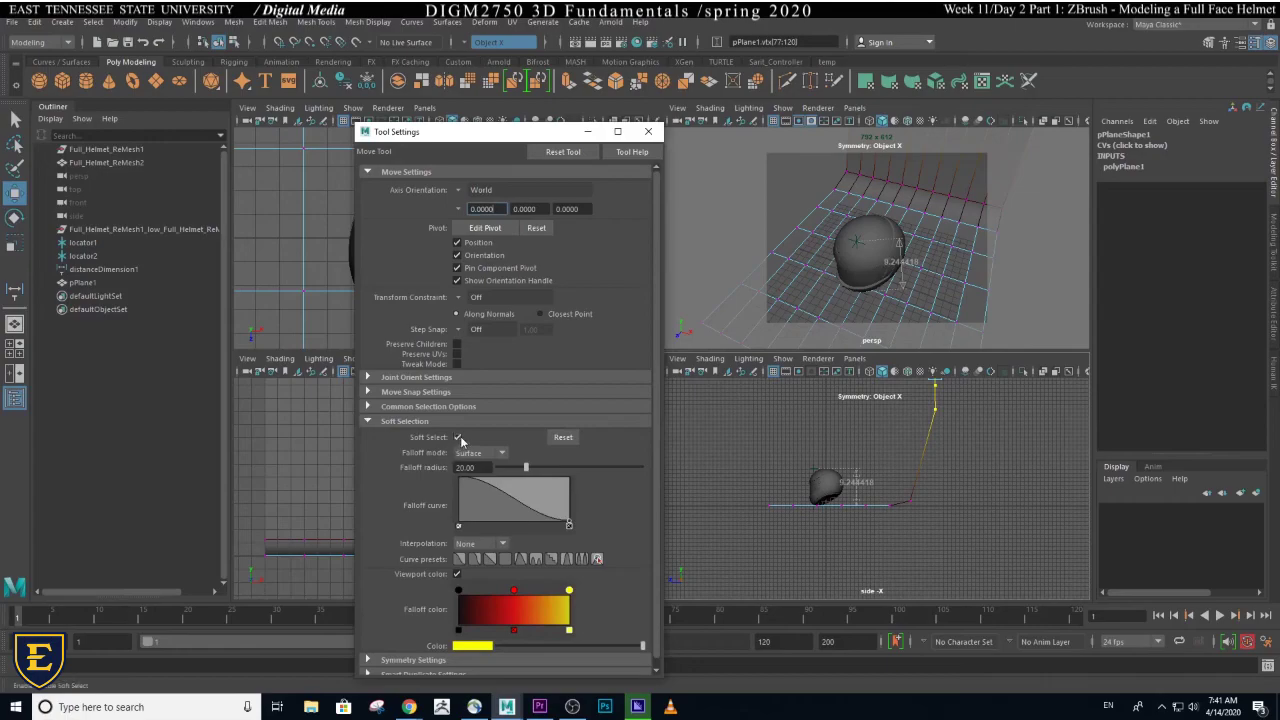
pyautogui.click(457, 437)
pyautogui.scroll(-2, 991, 466)
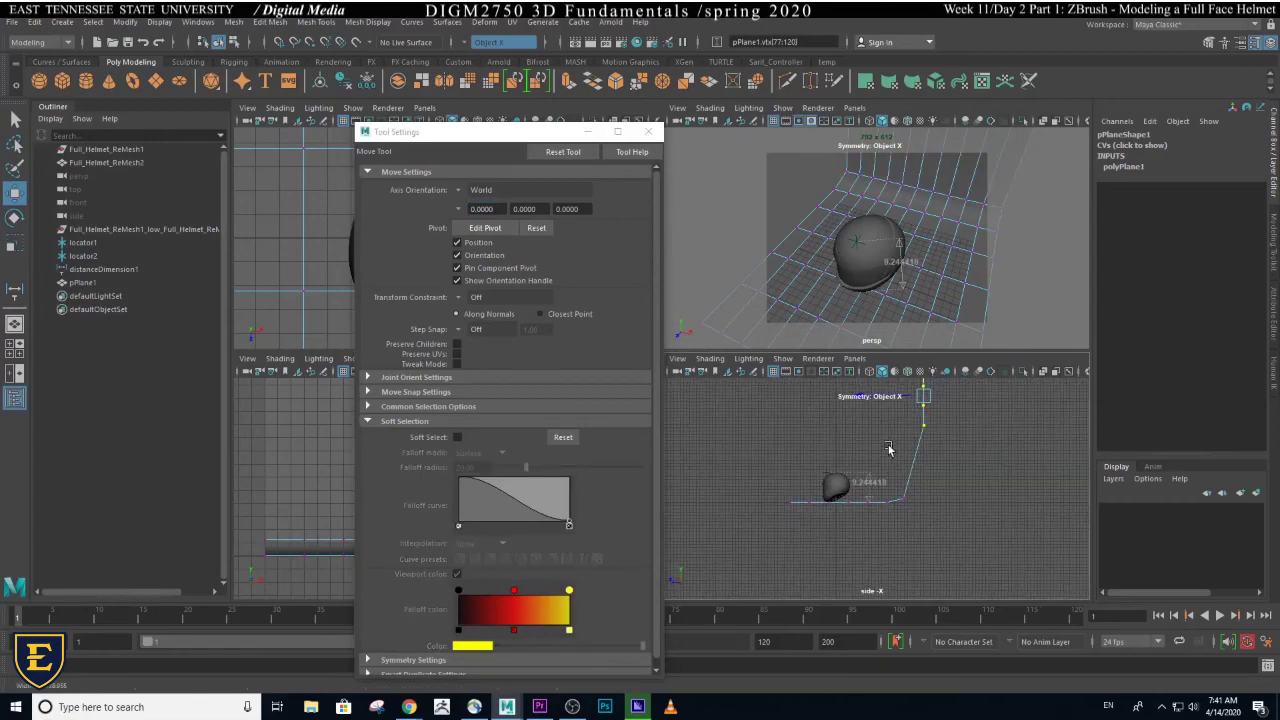
pyautogui.click(921, 388)
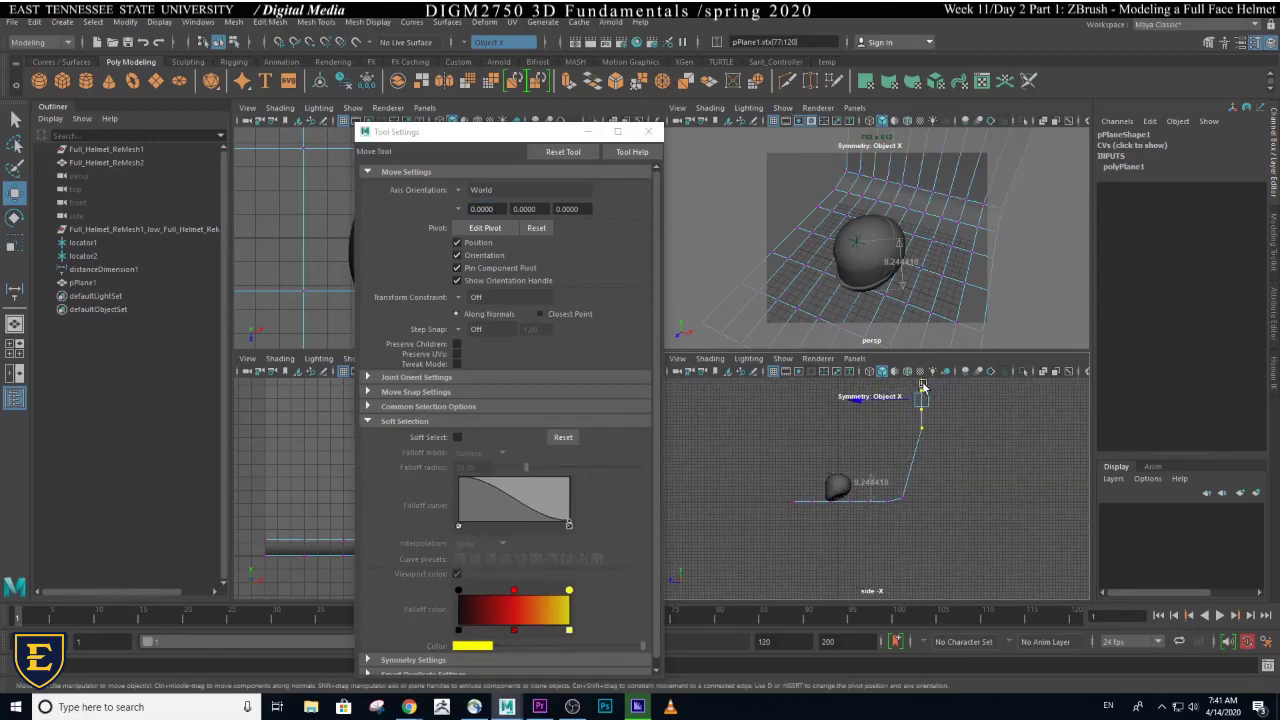
pyautogui.moveTo(922, 386); pyautogui.dragTo(921, 450)
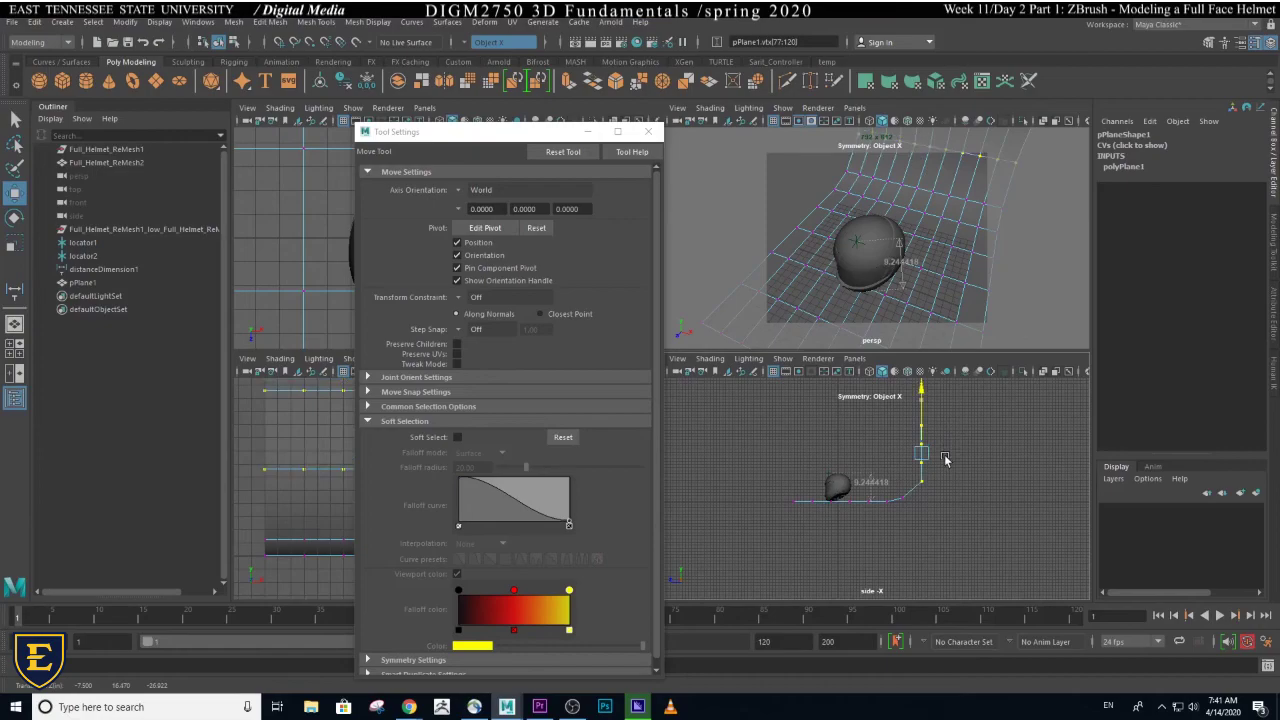
pyautogui.moveTo(945, 460); pyautogui.dragTo(888, 458)
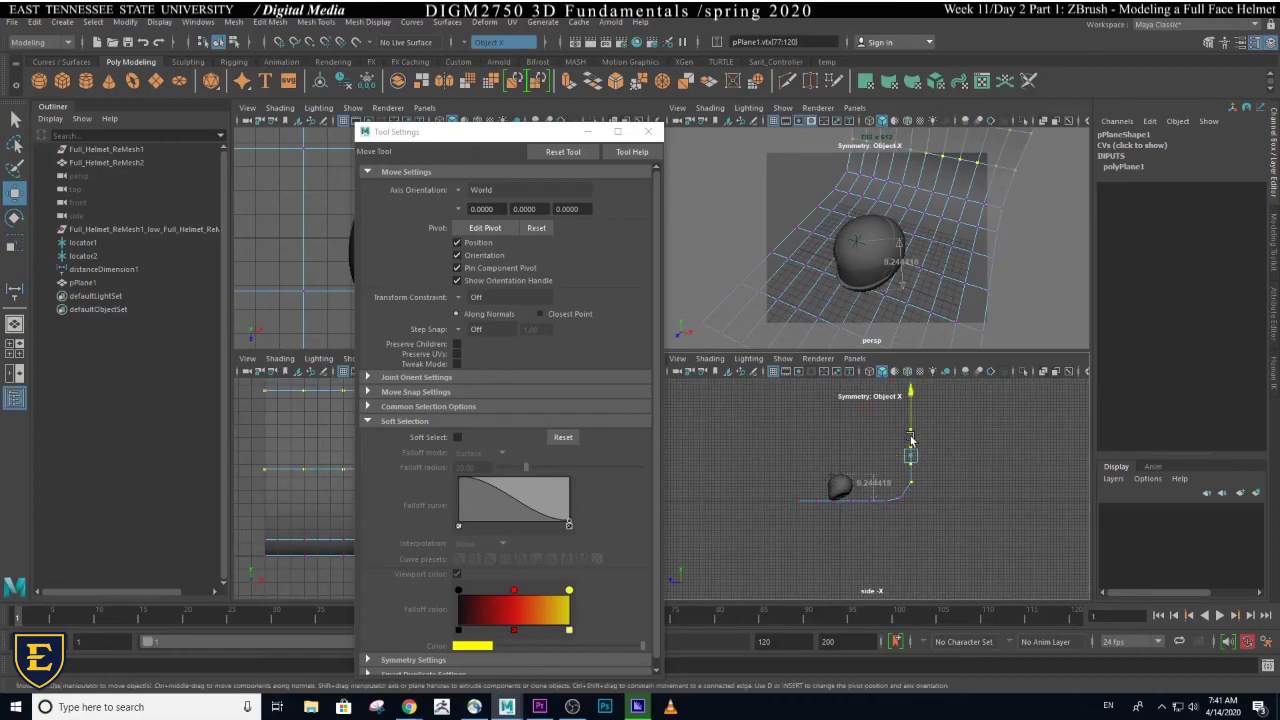
pyautogui.moveTo(911, 441); pyautogui.dragTo(911, 439)
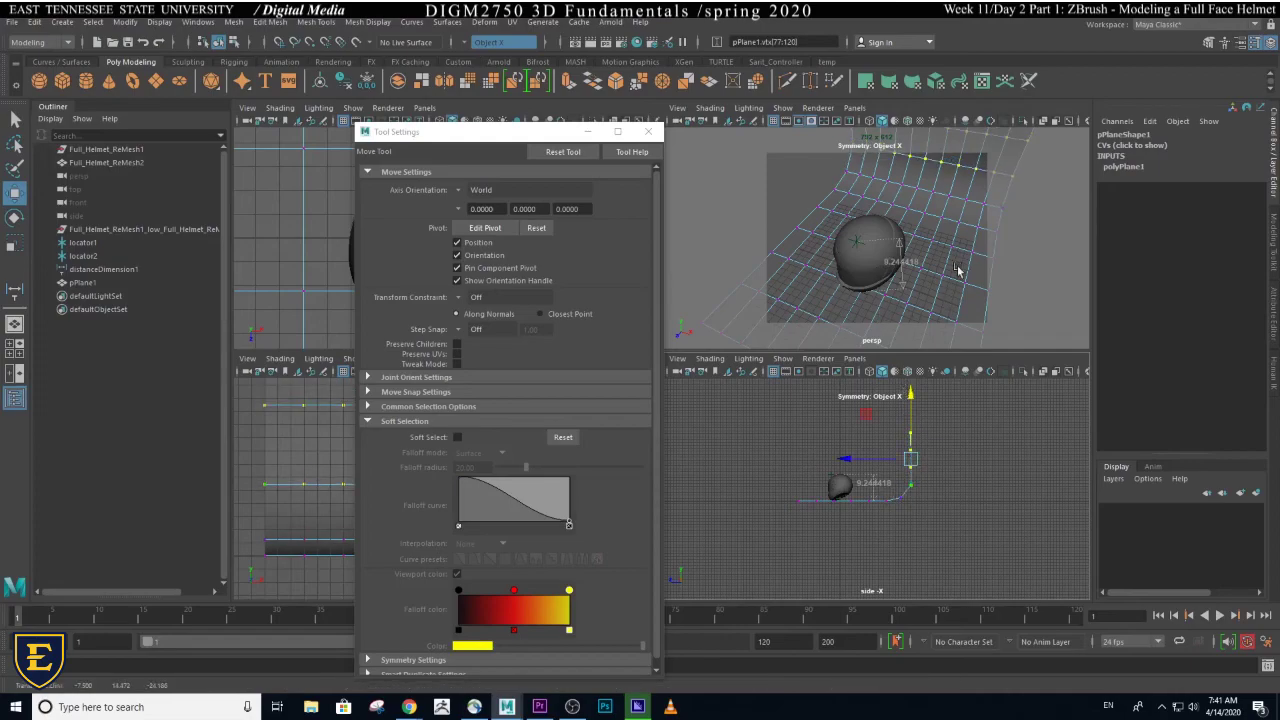
pyautogui.moveTo(958, 256); pyautogui.dragTo(1005, 237, button='right')
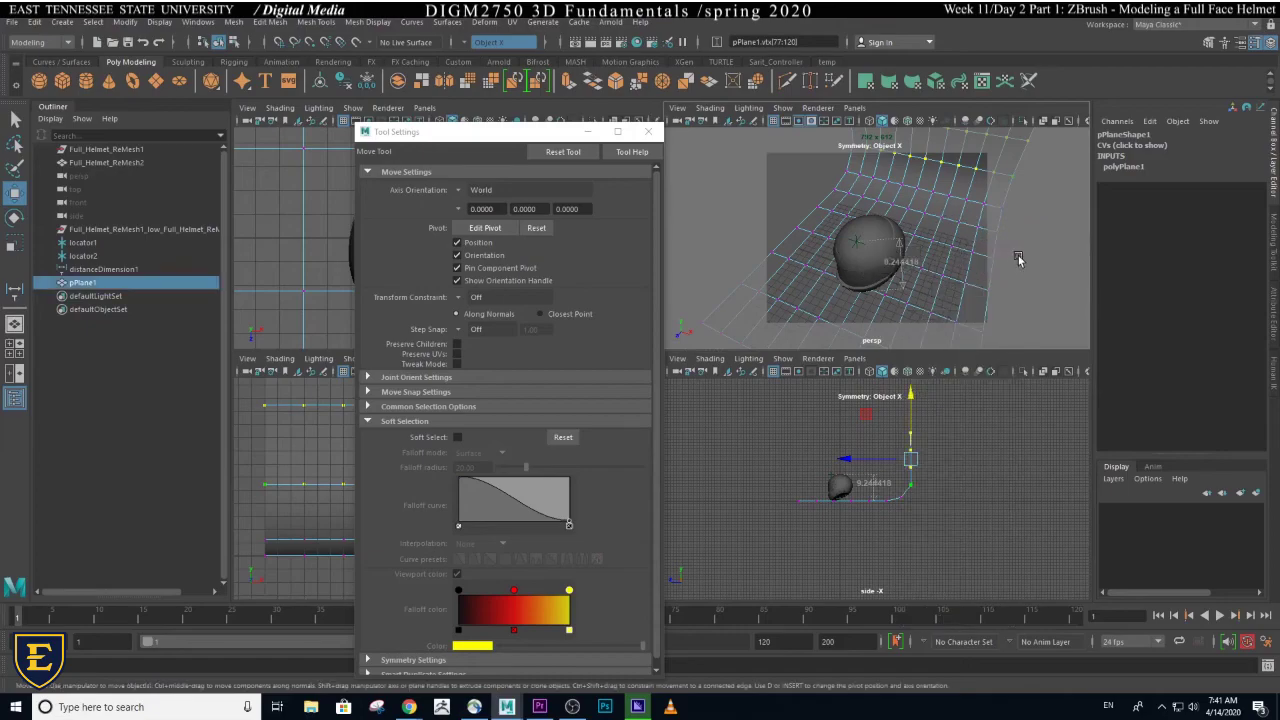
# - Reselect pPlane1 and zoom the side view in on the backdrop's curved profile
pyautogui.click(1012, 258)
pyautogui.click(958, 246)
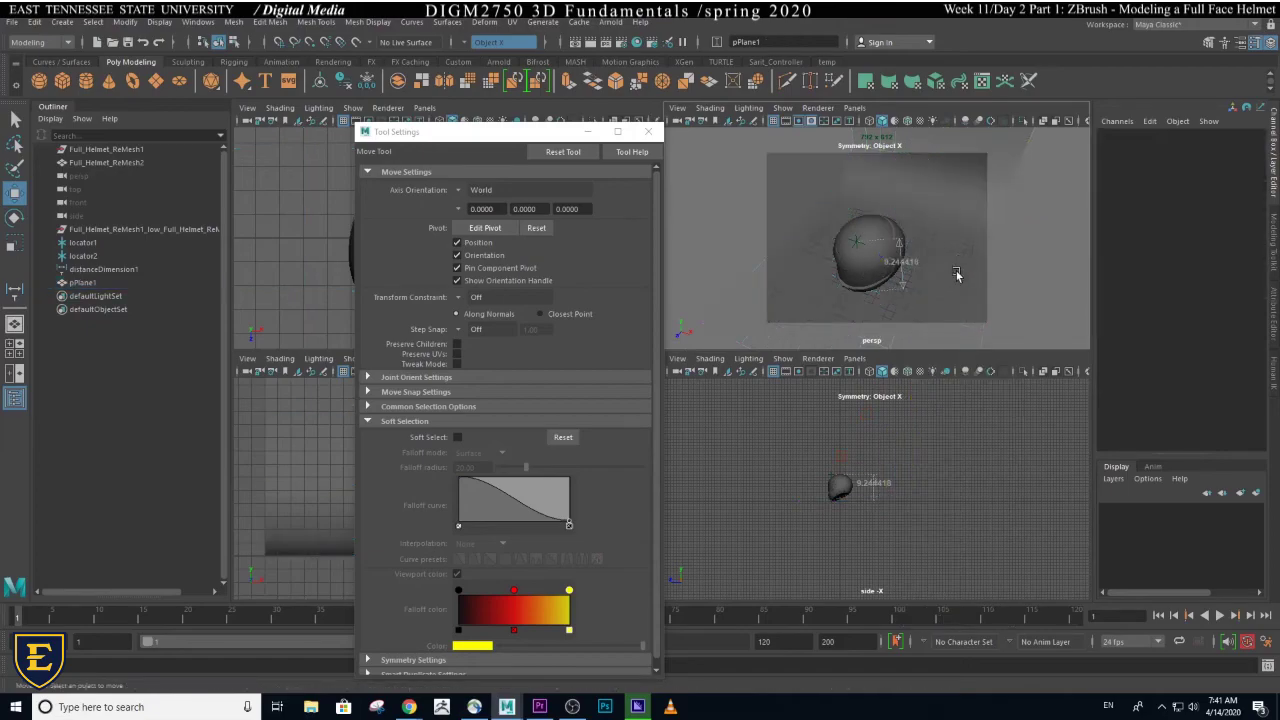
pyautogui.keyDown('alt'); pyautogui.moveTo(958, 243); pyautogui.dragTo(968, 224); pyautogui.keyUp('alt')
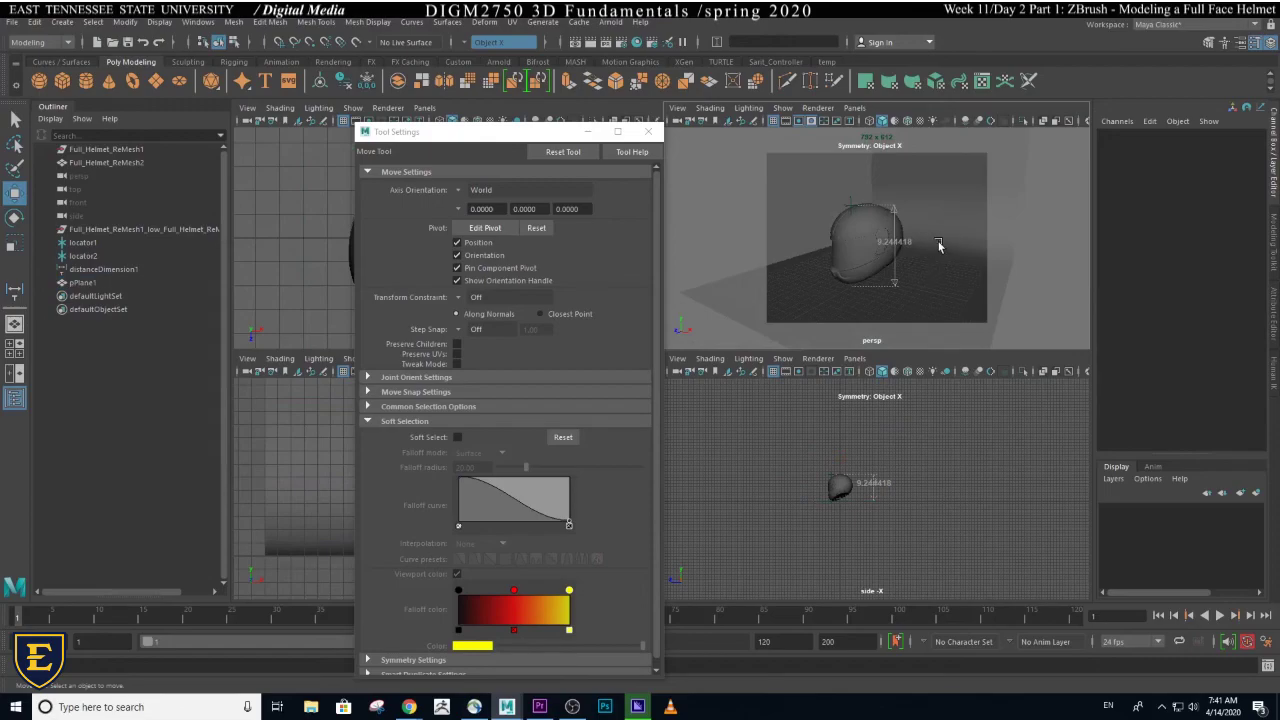
pyautogui.click(940, 240)
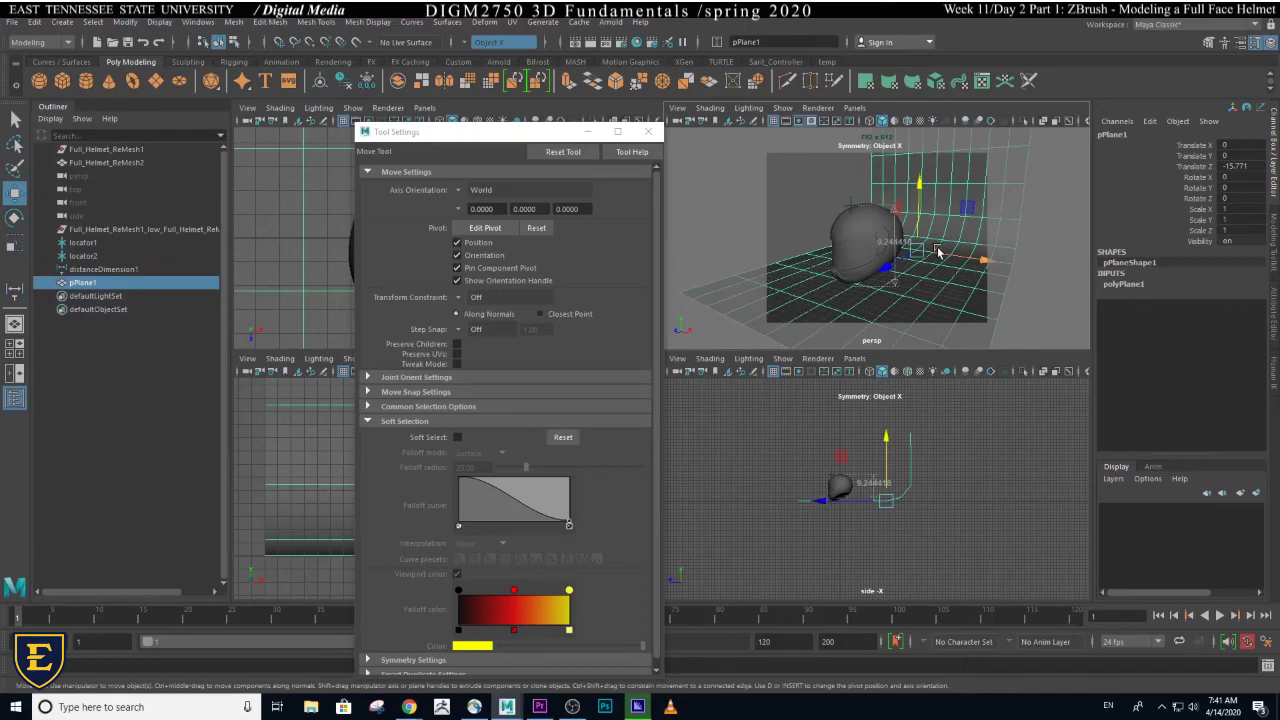
pyautogui.middleClick(1035, 386)
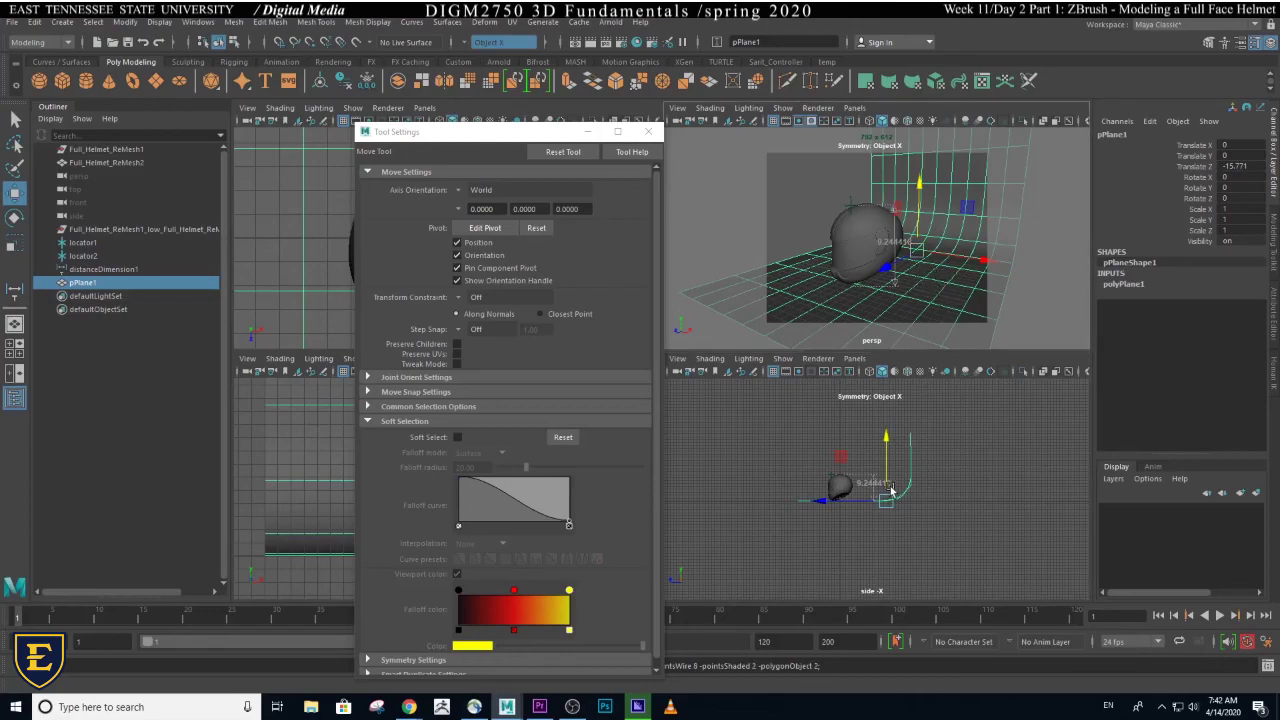
pyautogui.scroll(5, 946, 499)
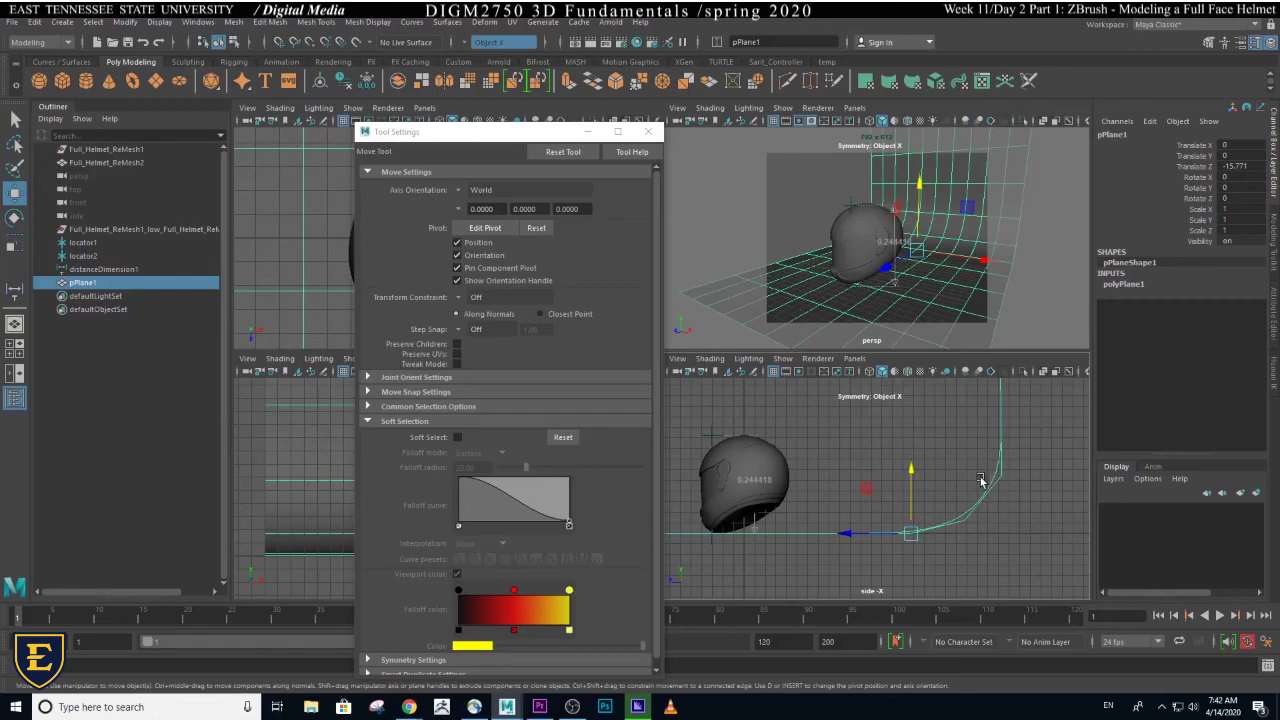
# - Turn on smooth mesh preview for the backdrop and return persp to the Shot1_45Degress bookmark
pyautogui.press('3')
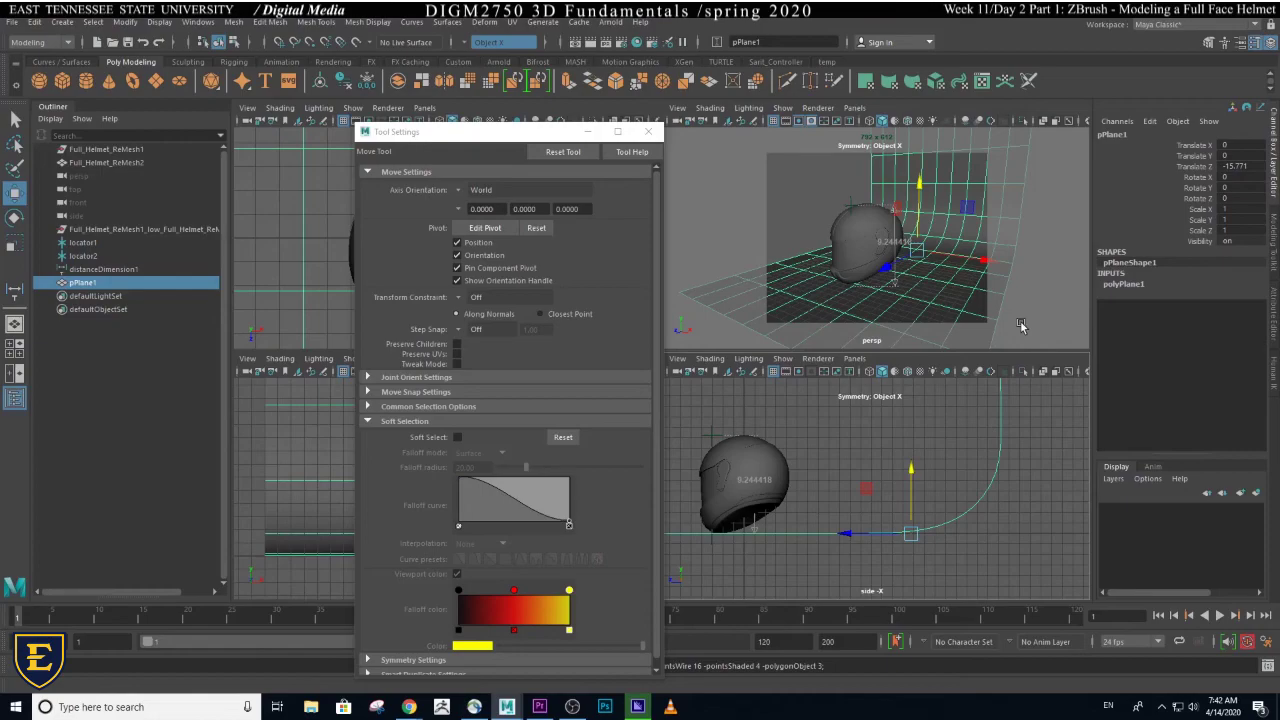
pyautogui.click(678, 109)
pyautogui.moveTo(851, 340)
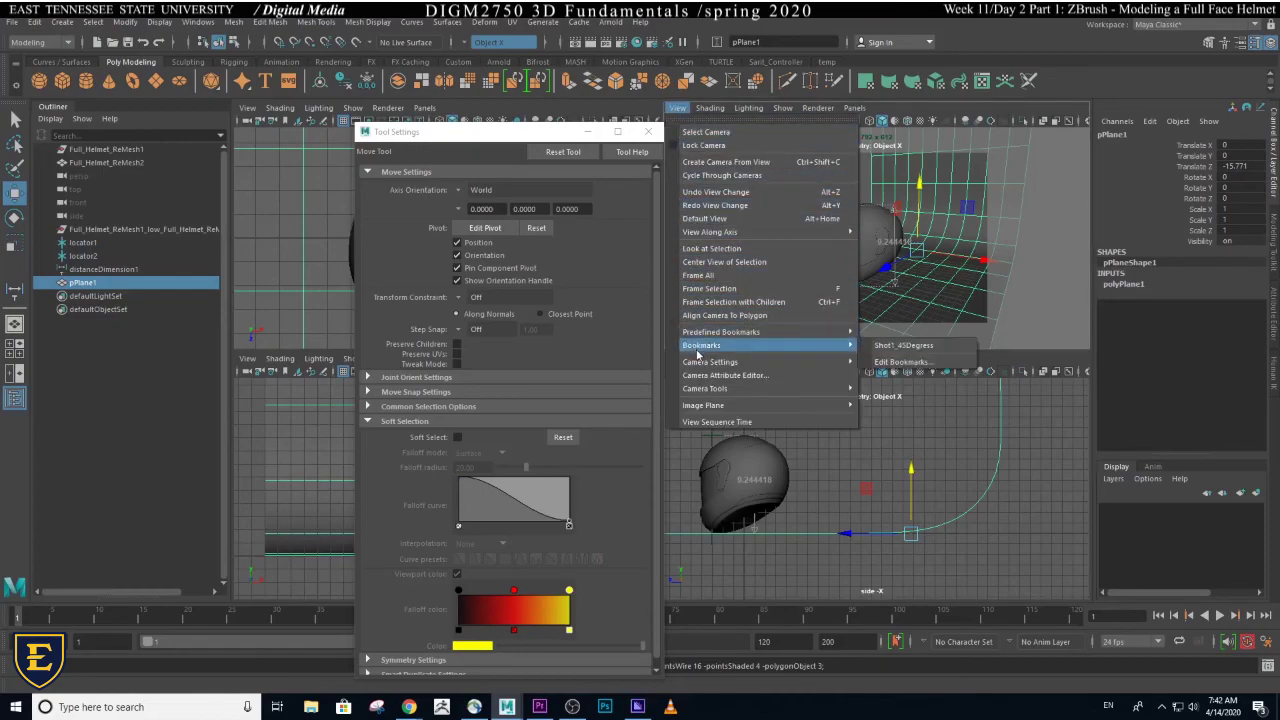
pyautogui.click(903, 345)
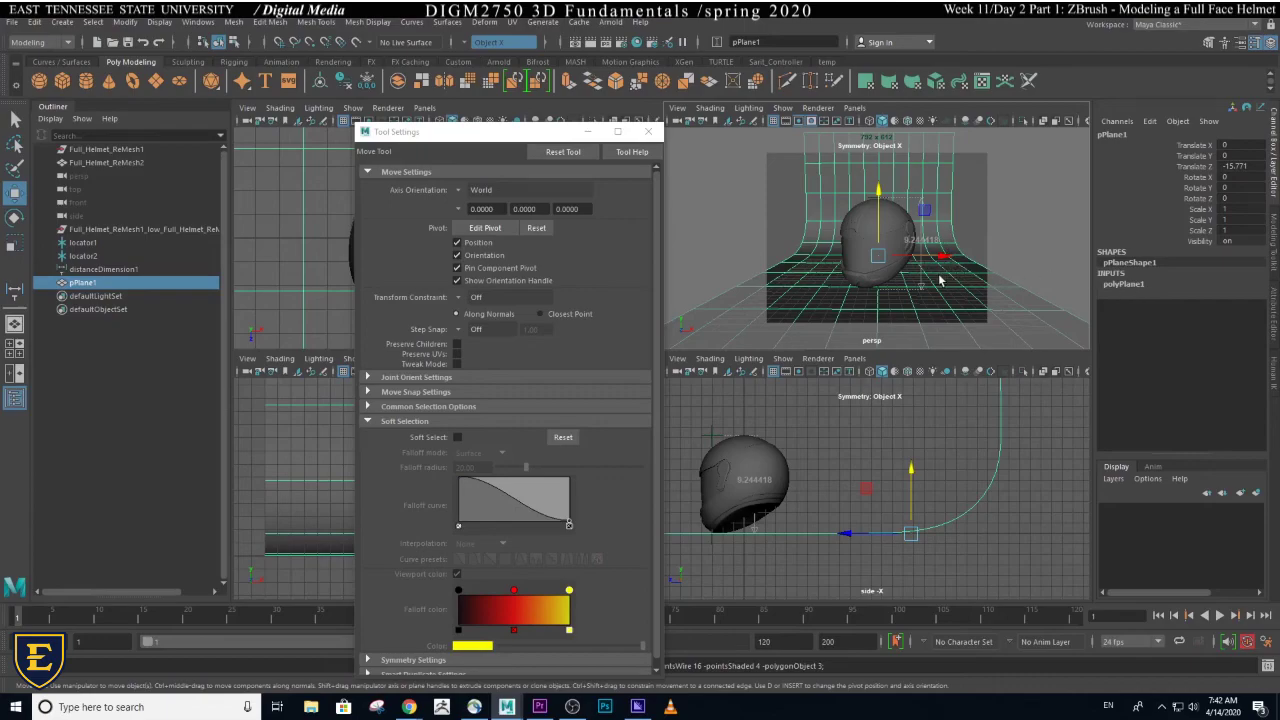
# - Scale the backdrop plane to 1.676 along X, deselect it, and save the scene
pyautogui.press('r')
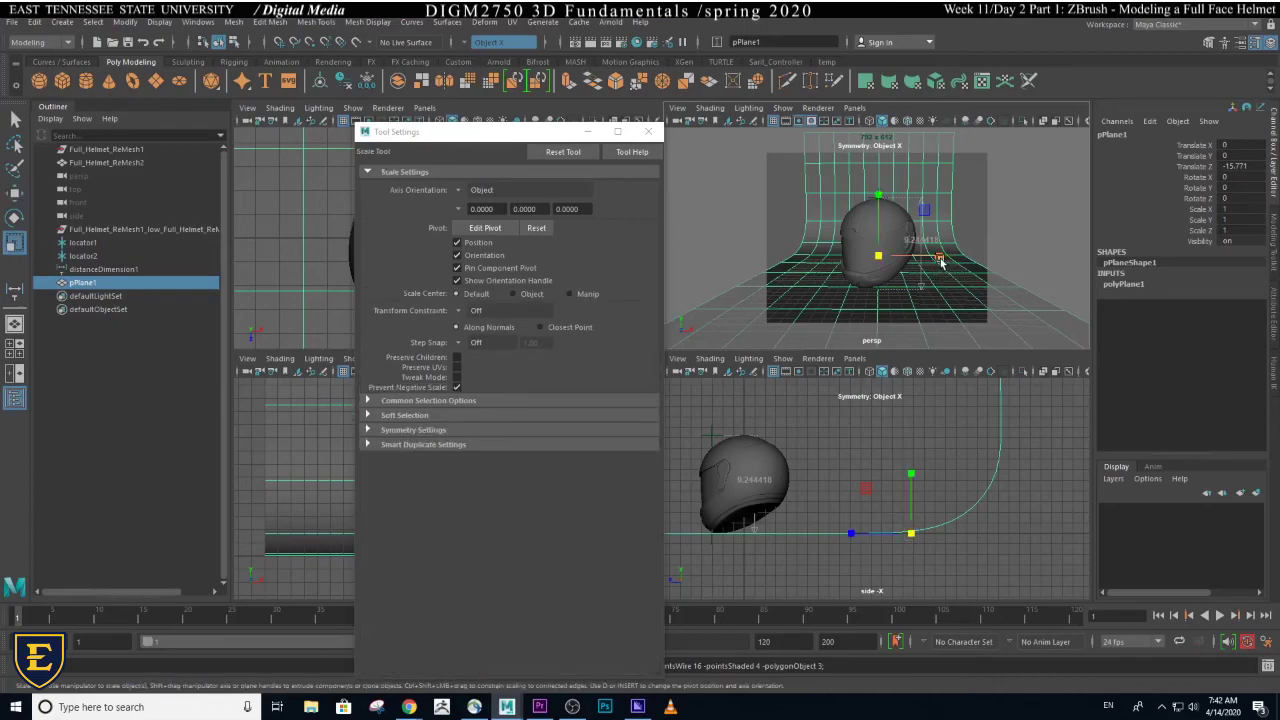
pyautogui.moveTo(942, 258); pyautogui.dragTo(983, 262)
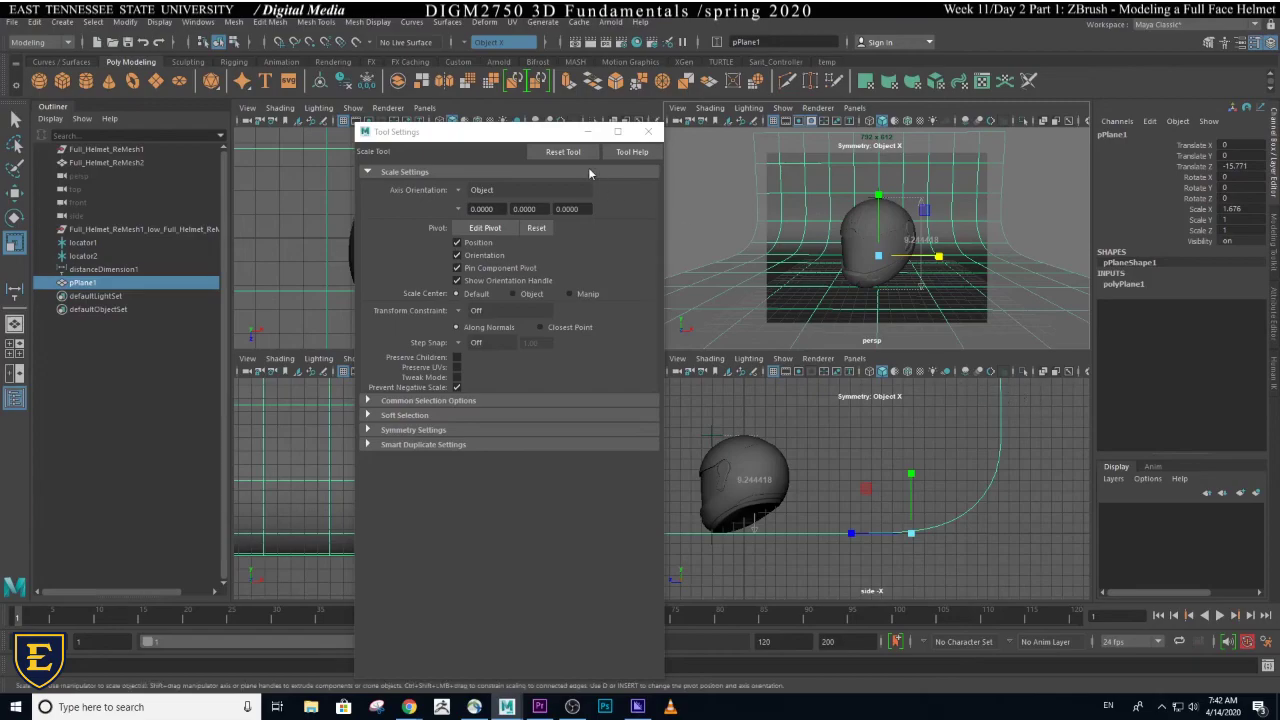
pyautogui.click(646, 133)
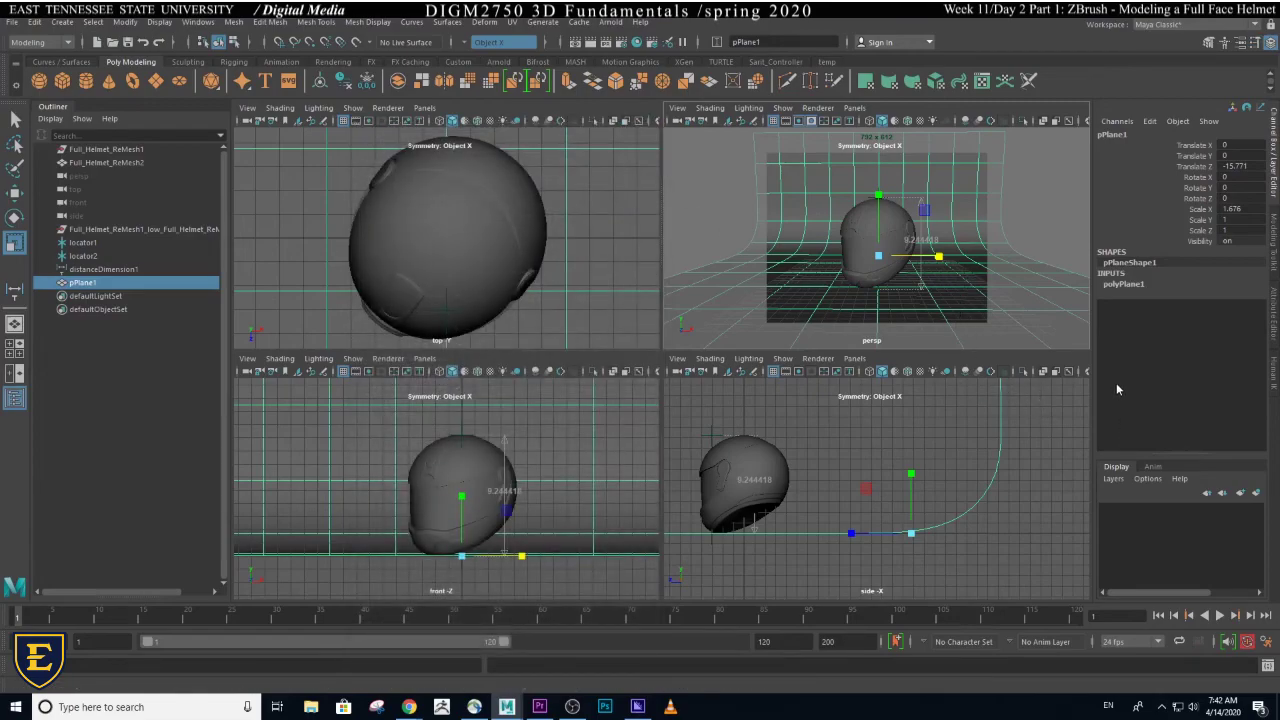
pyautogui.click(1052, 277)
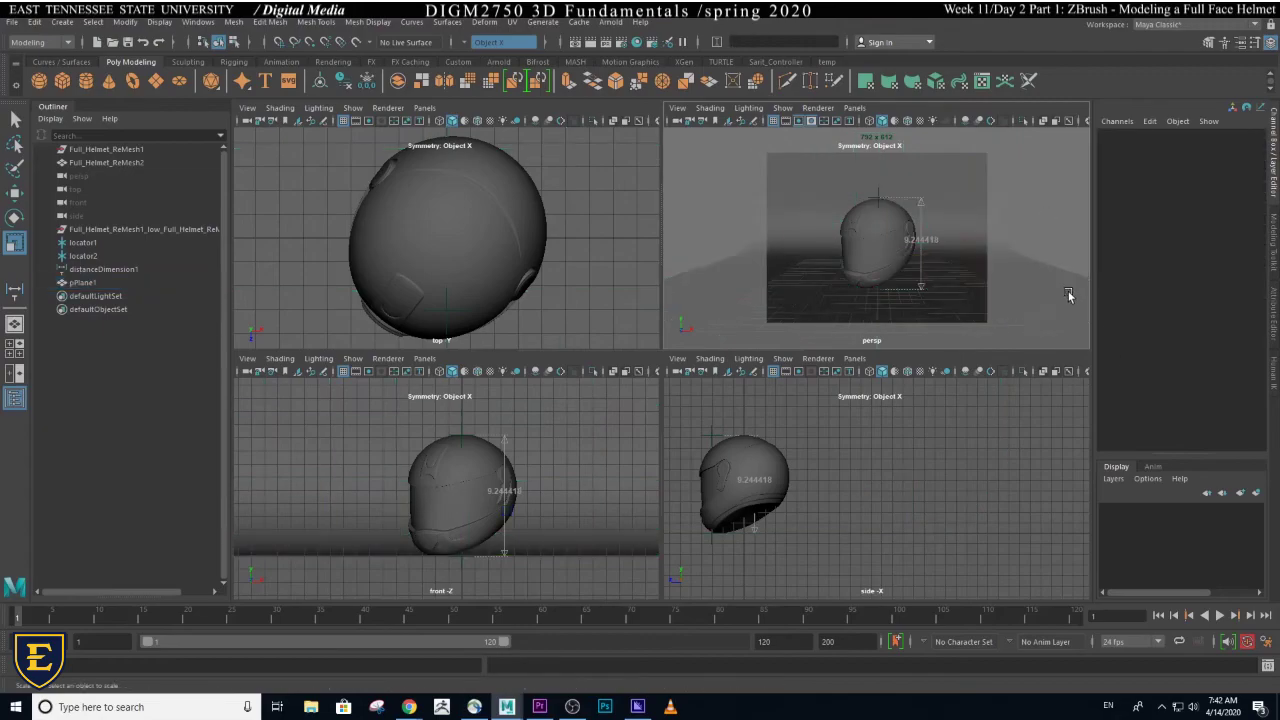
pyautogui.hotkey('ctrl', 's')
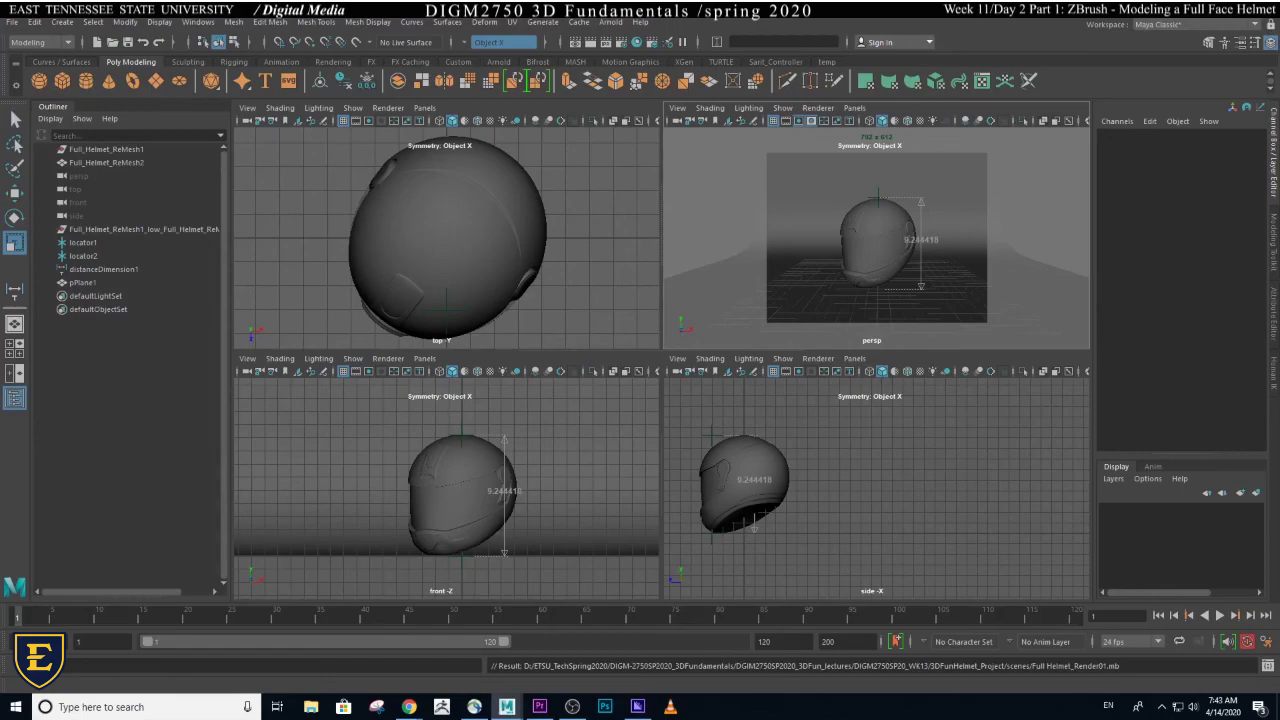
pyautogui.hotkey('alt', 'Tab')
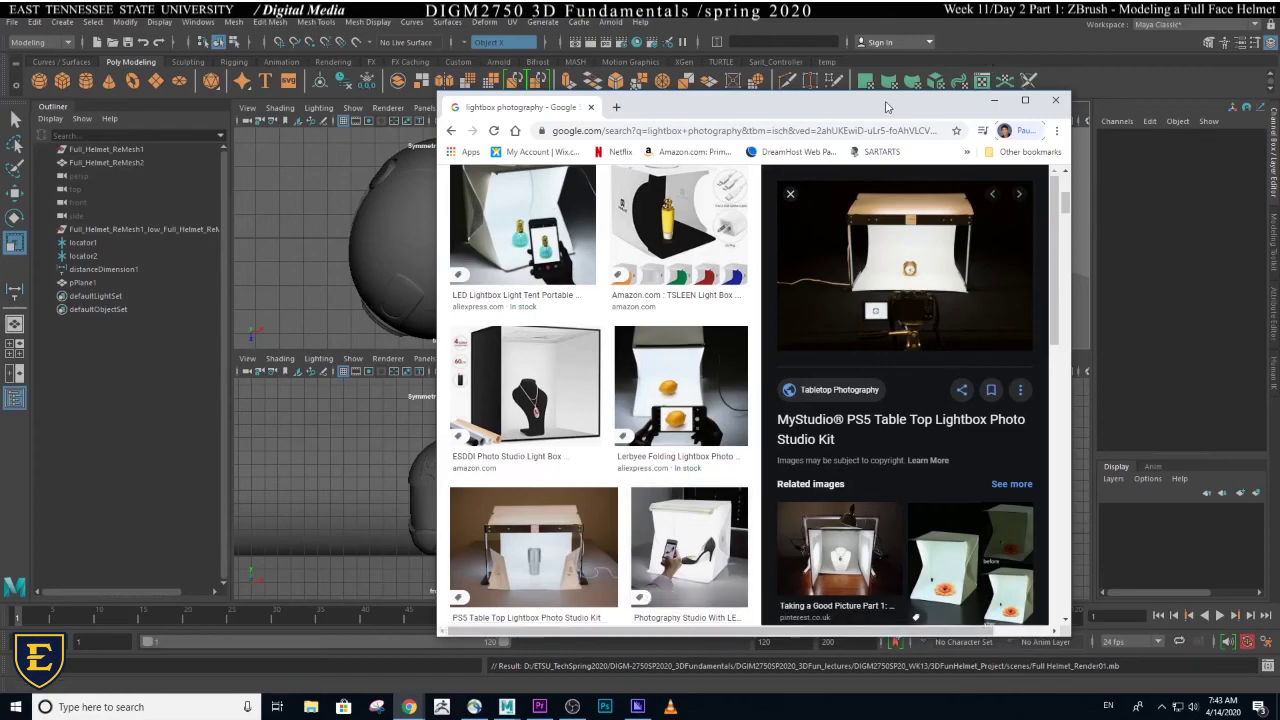
# - Review the lightbox photography references in Chrome, move the browser aside, and return to Maya
pyautogui.moveTo(885, 107); pyautogui.dragTo(800, 98)
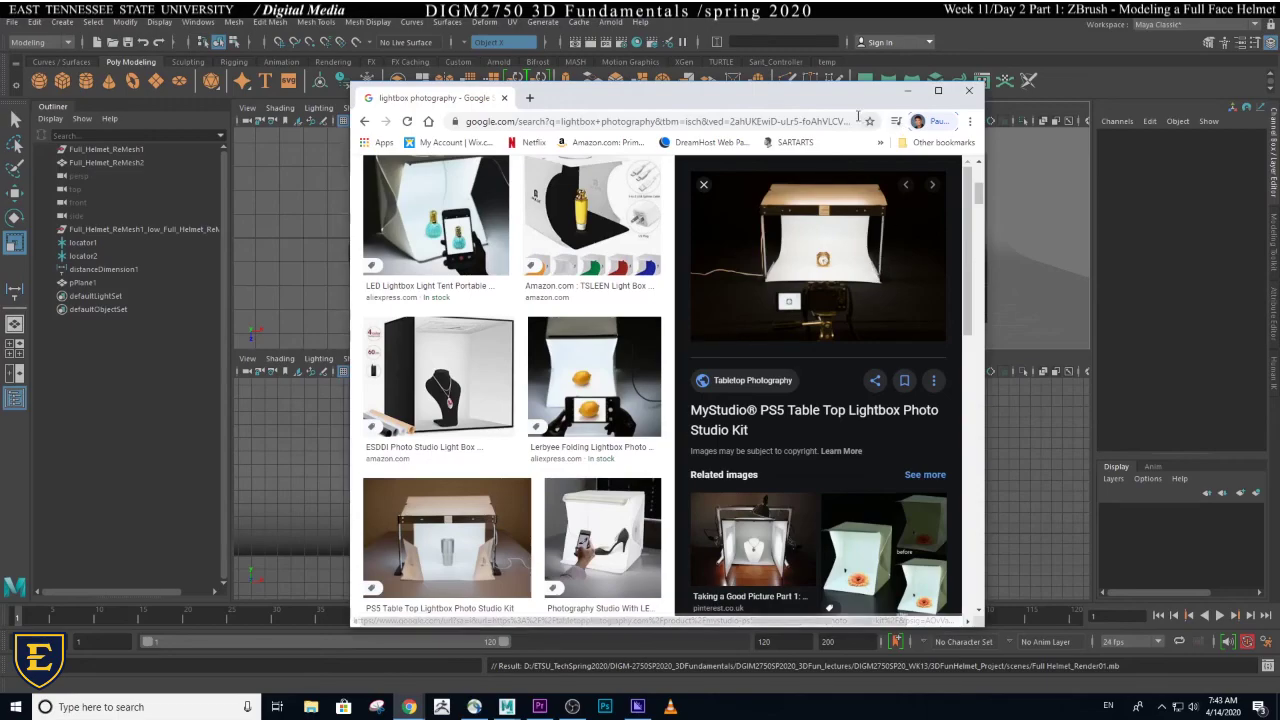
pyautogui.moveTo(580, 97); pyautogui.dragTo(1277, 91)
pyautogui.hotkey('alt', 'Tab')
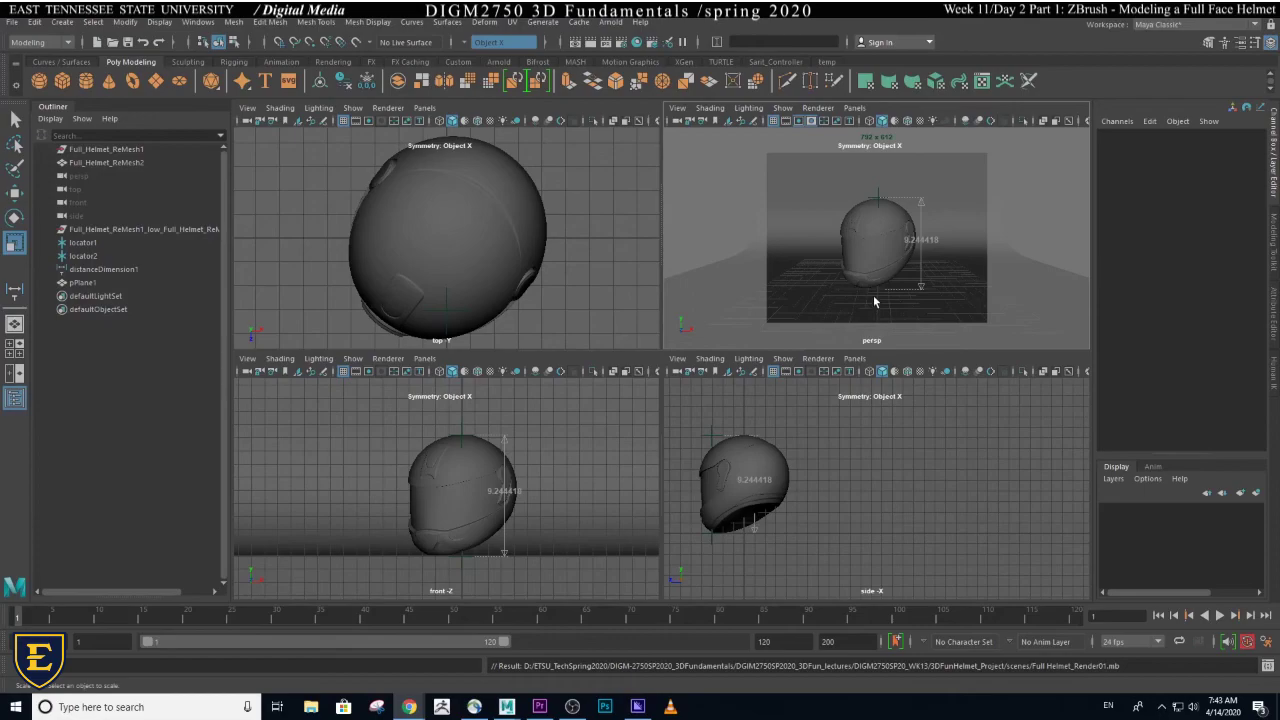
# - Hide the Outliner and create an Arnold area light, aiAreaLight1
pyautogui.click(18, 400)
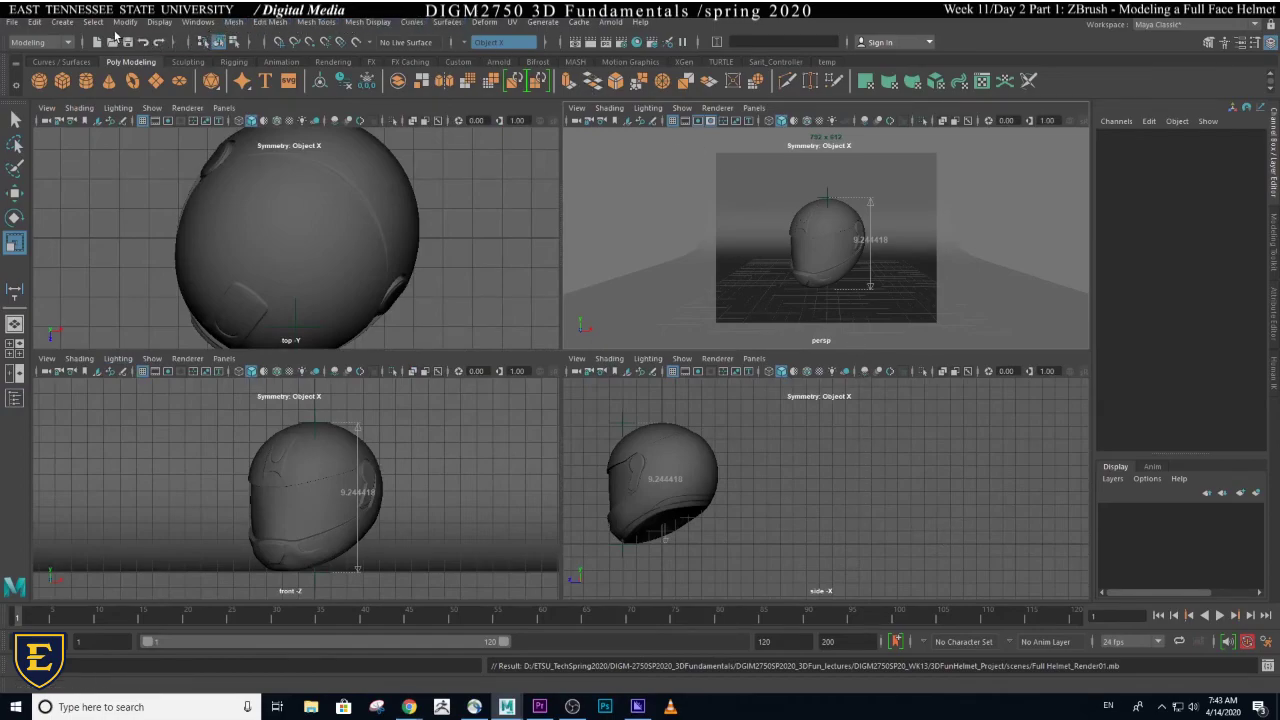
pyautogui.click(607, 23)
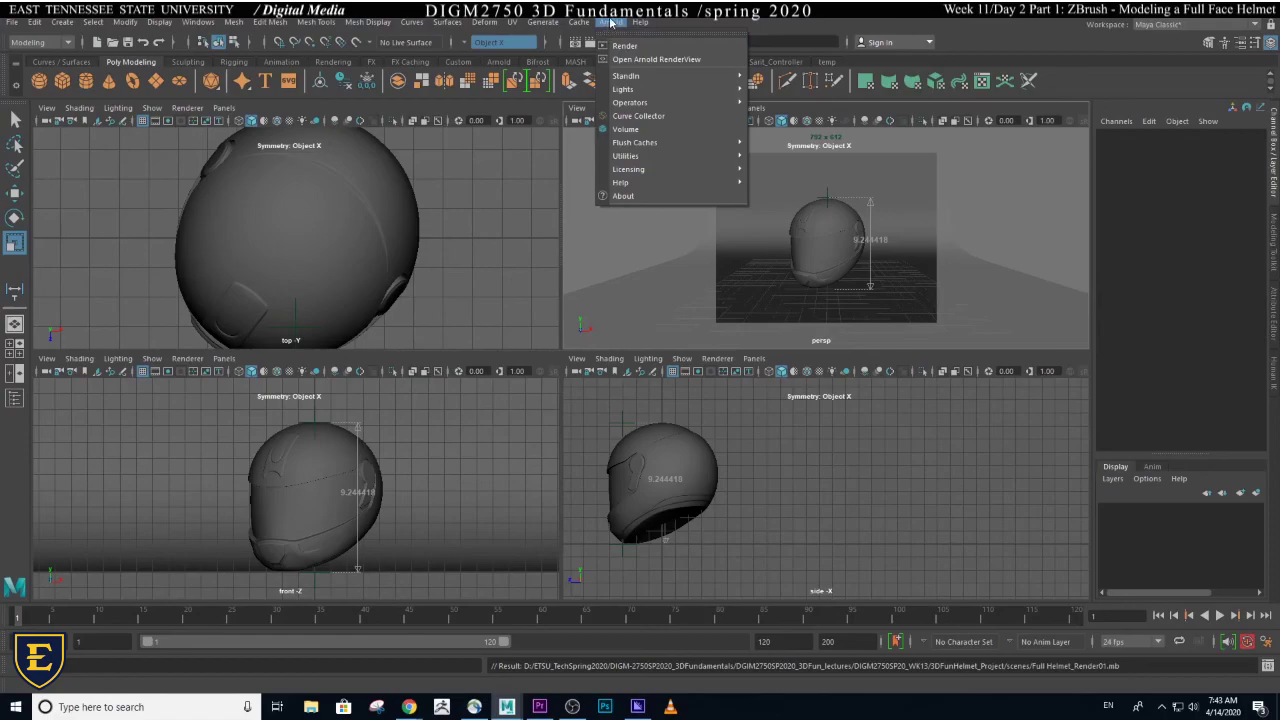
pyautogui.moveTo(625, 90)
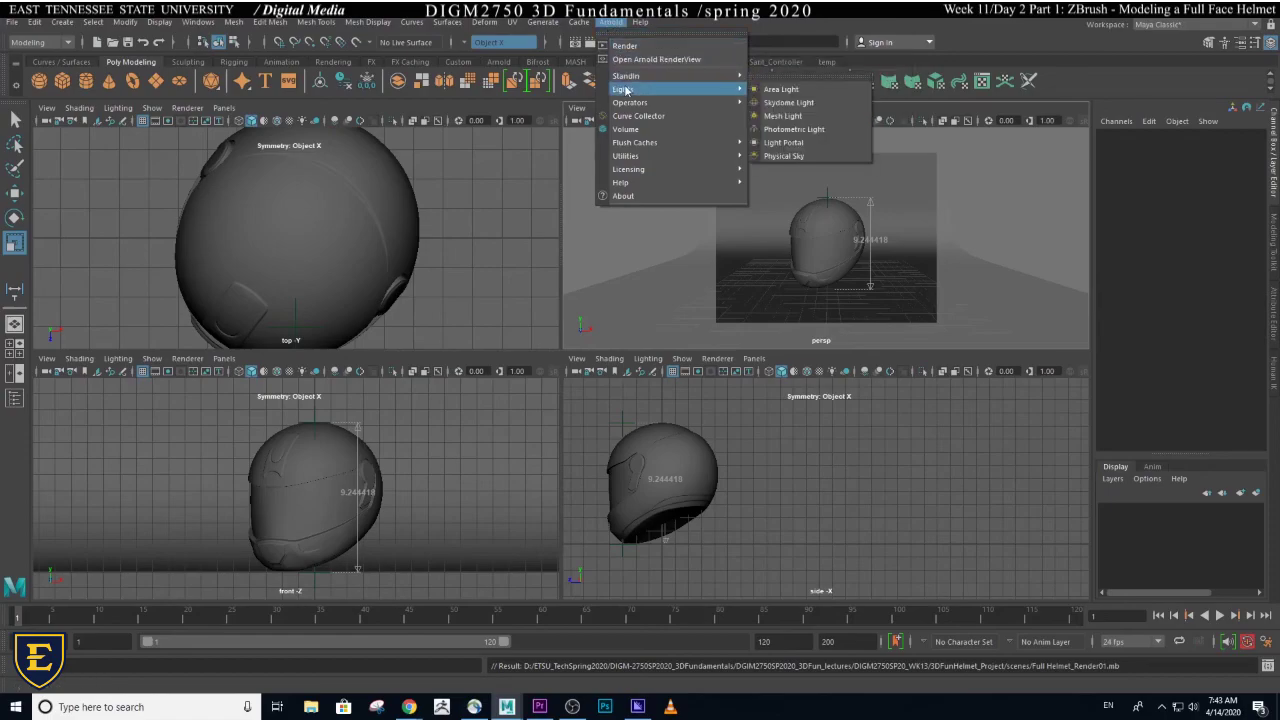
pyautogui.click(779, 96)
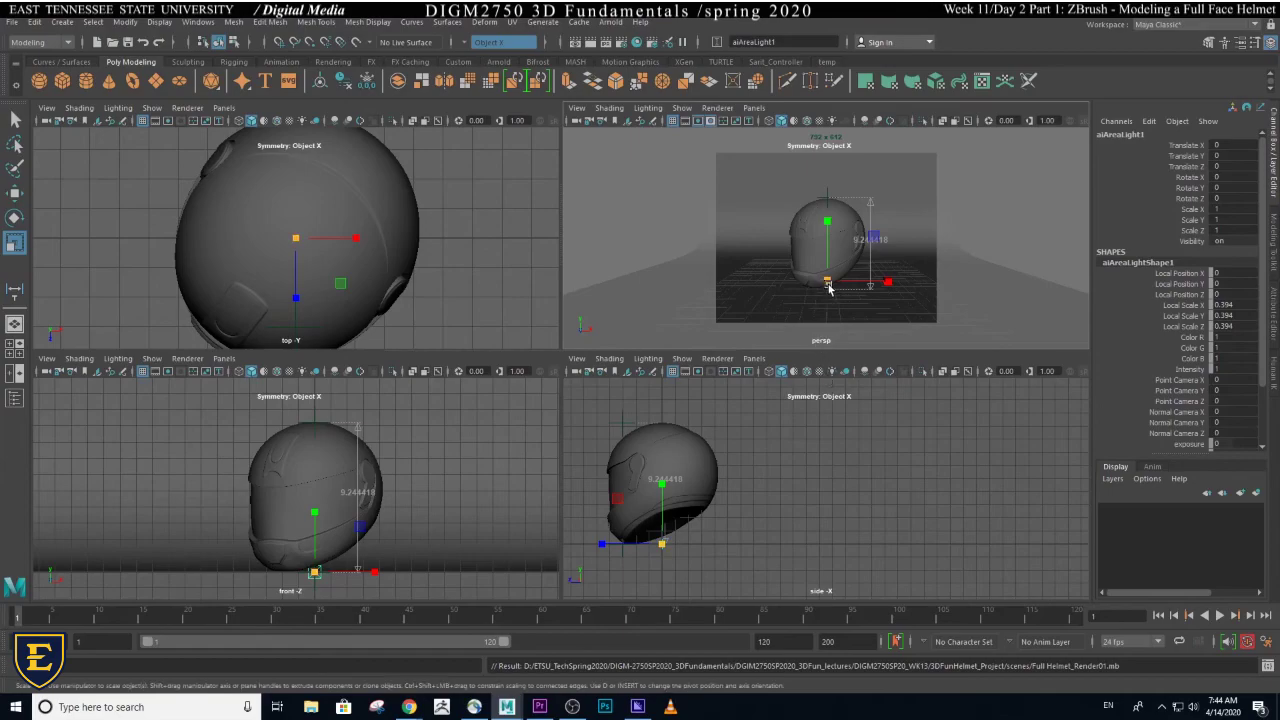
# - Scale aiAreaLight1 uniformly to 25.697 and tilt it to a Rotate X of 67.904
pyautogui.moveTo(828, 282); pyautogui.dragTo(922, 290)
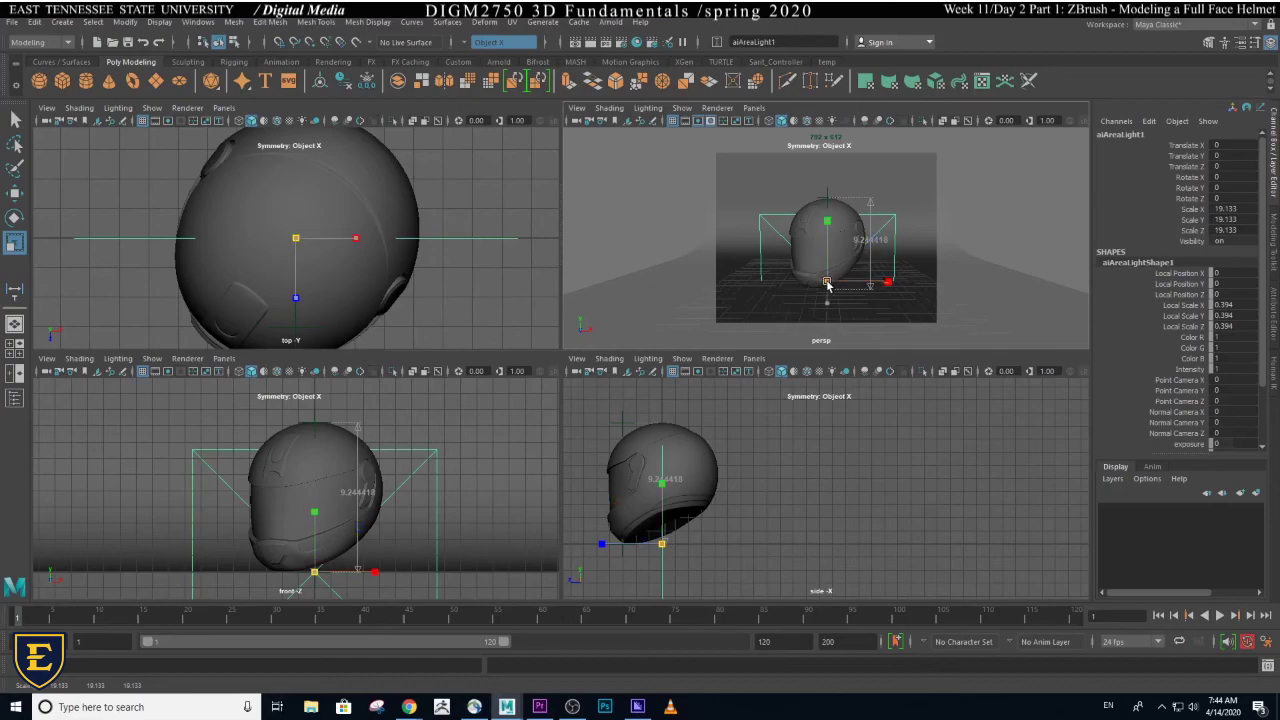
pyautogui.moveTo(823, 288); pyautogui.dragTo(866, 286)
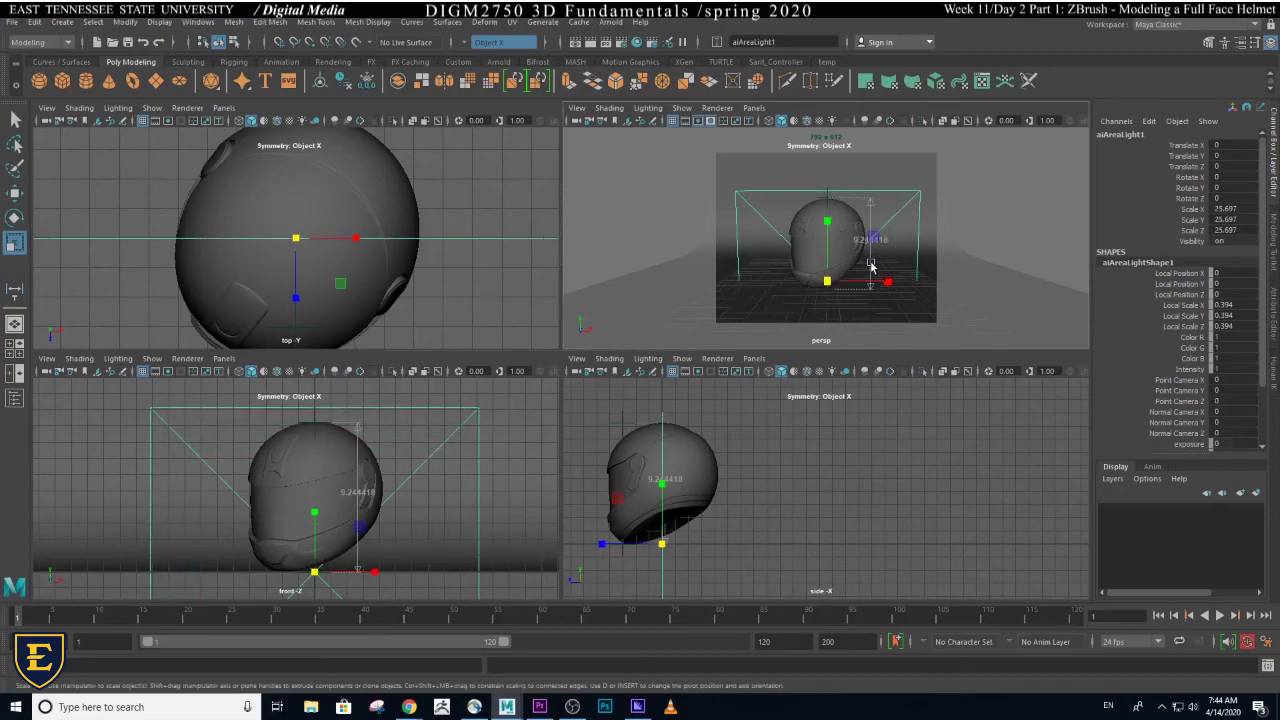
pyautogui.keyDown('alt'); pyautogui.moveTo(873, 265); pyautogui.dragTo(779, 268); pyautogui.keyUp('alt')
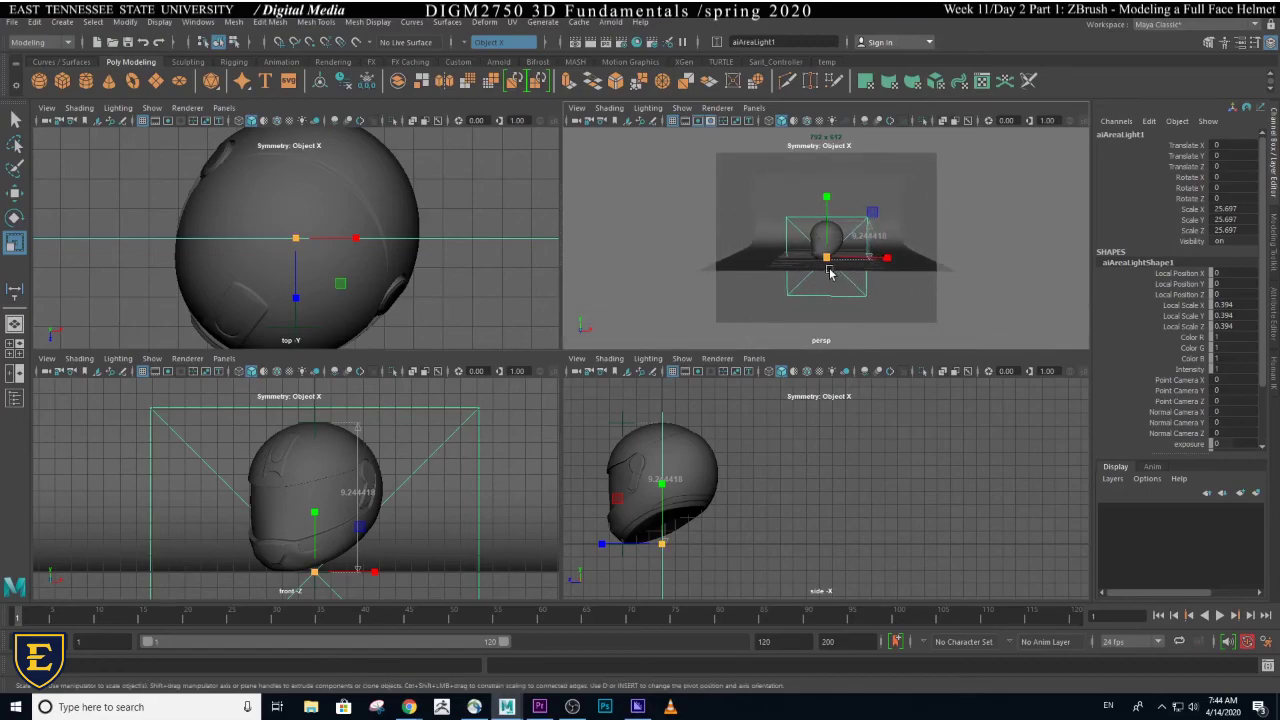
pyautogui.press('e')
pyautogui.moveTo(824, 222); pyautogui.dragTo(825, 300)
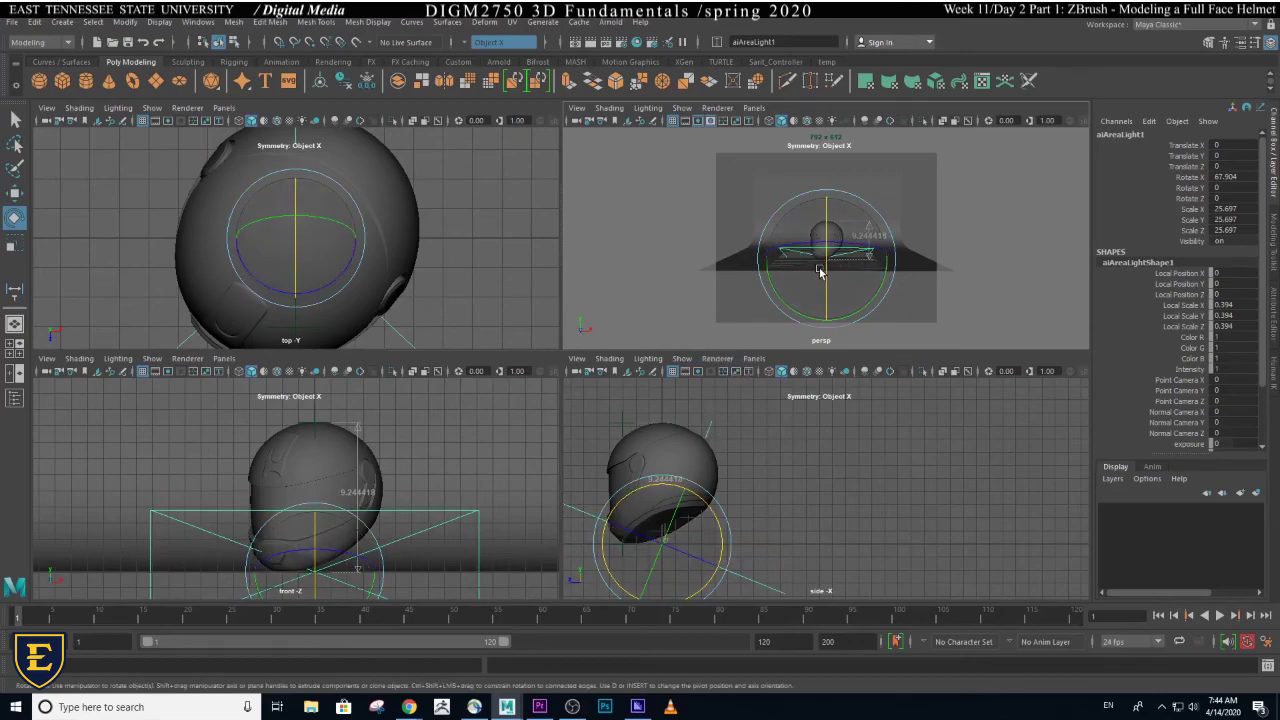
# - Raise aiAreaLight1 above the helmet to about Translate Y 23.013, rotated to lie flat
pyautogui.press('w')
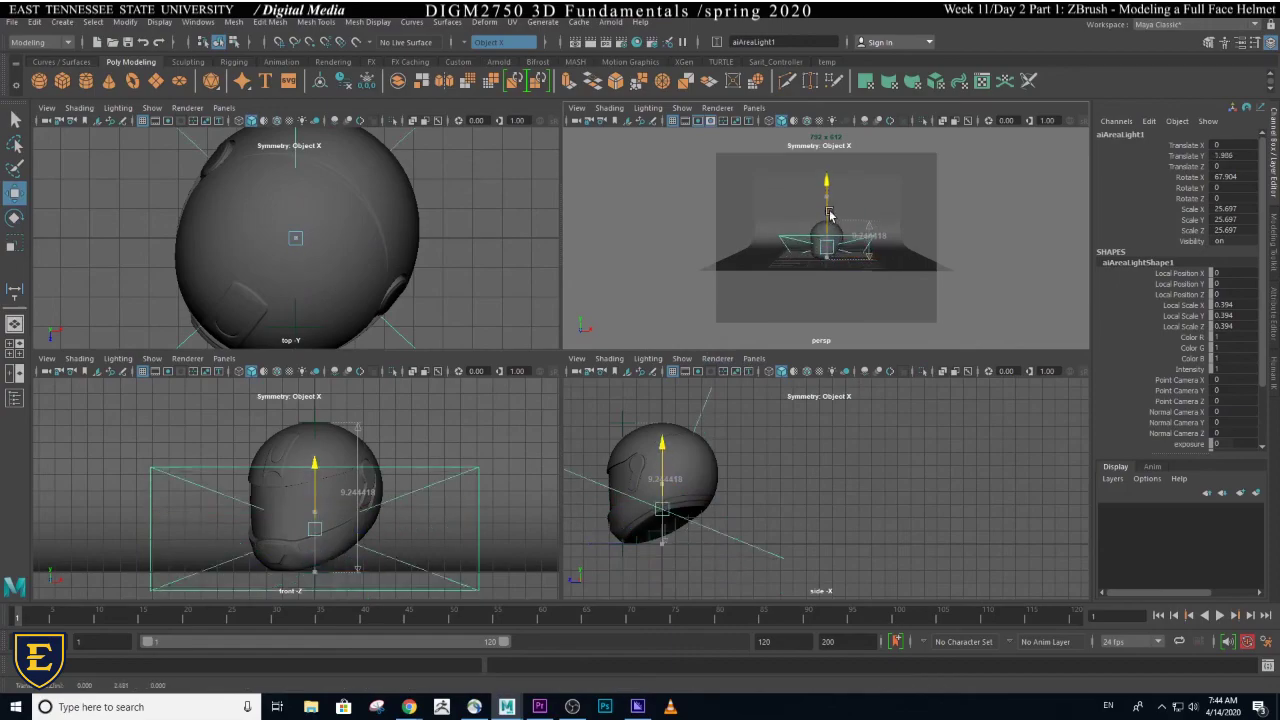
pyautogui.moveTo(830, 235); pyautogui.dragTo(833, 187)
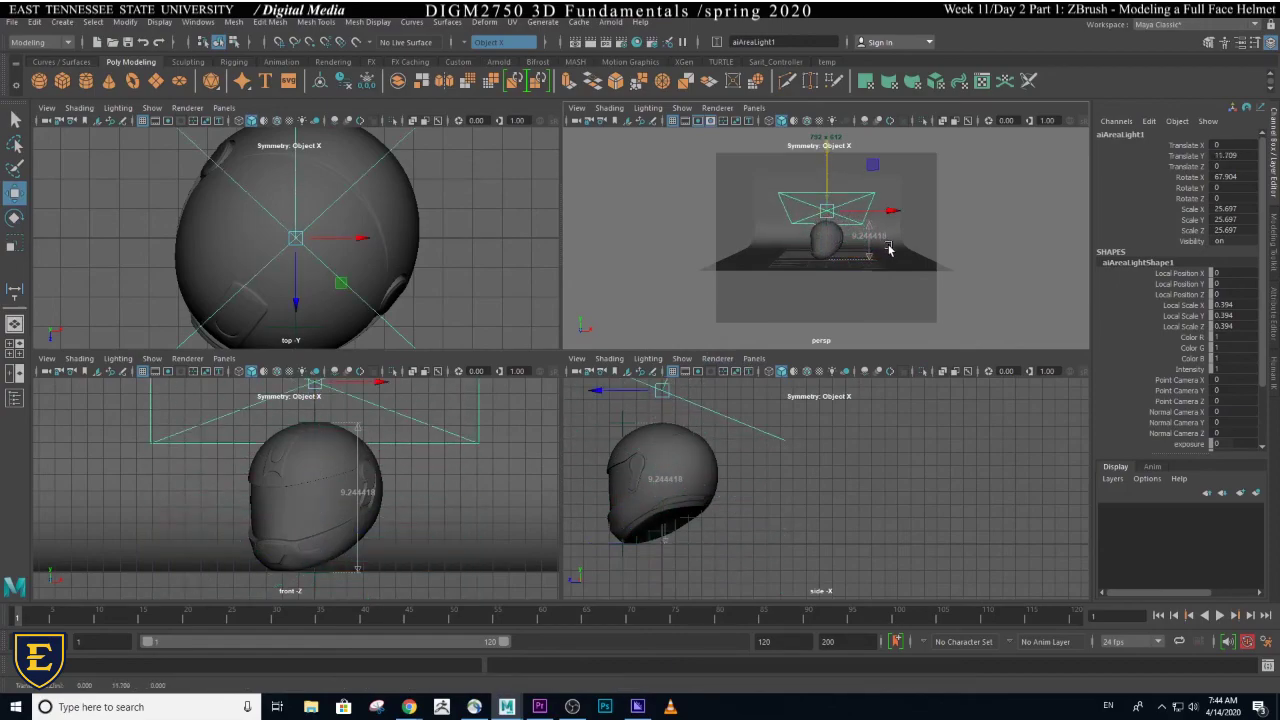
pyautogui.keyDown('alt'); pyautogui.moveTo(888, 250); pyautogui.dragTo(826, 240); pyautogui.keyUp('alt')
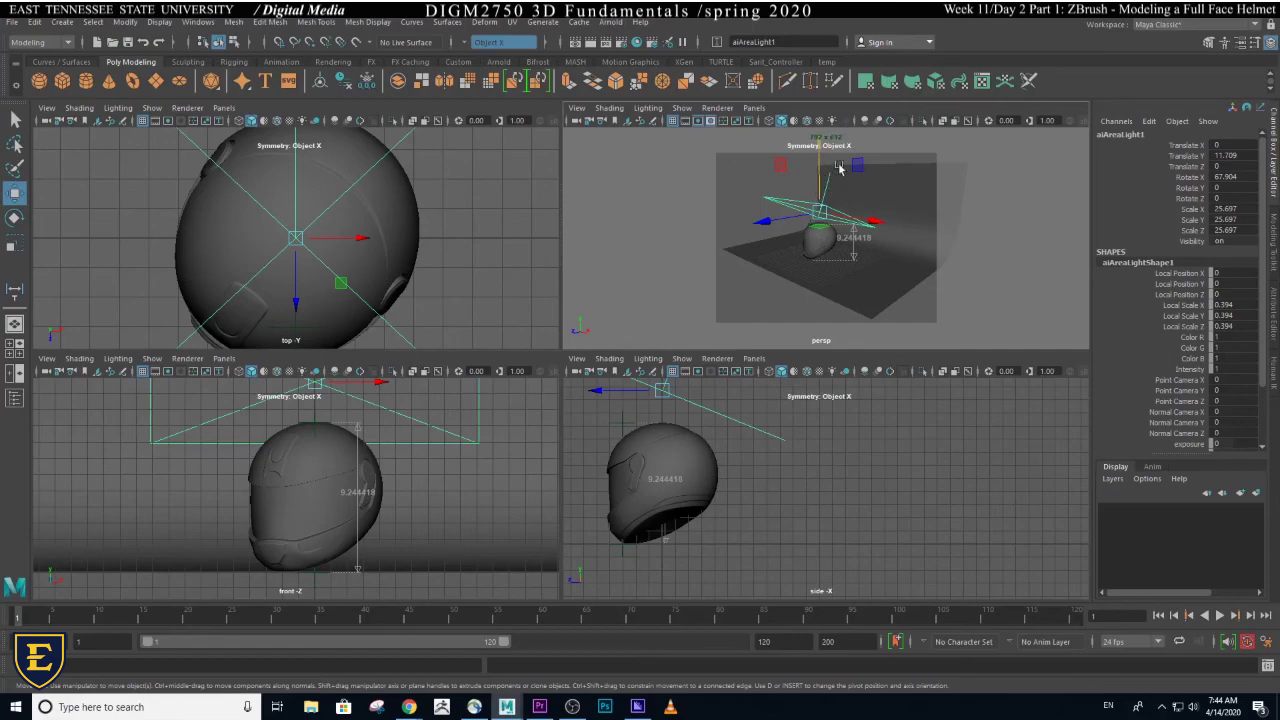
pyautogui.press('e')
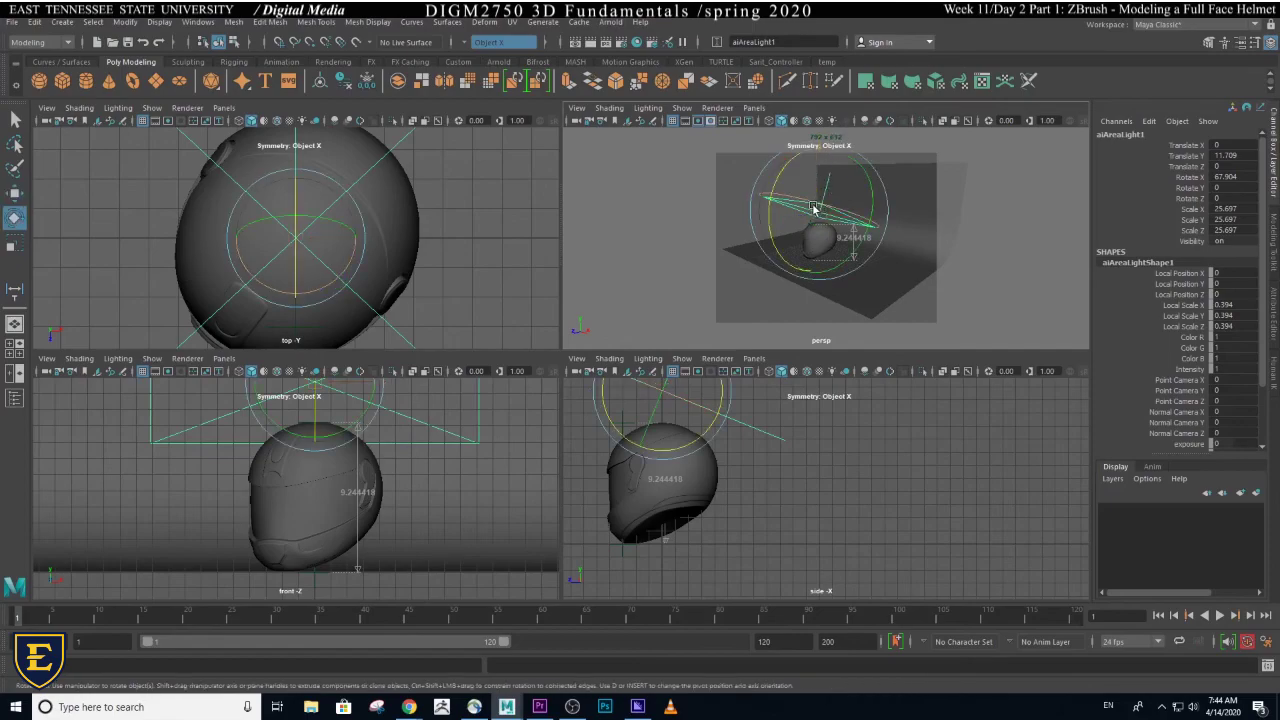
pyautogui.moveTo(785, 186); pyautogui.dragTo(845, 255)
pyautogui.press('w')
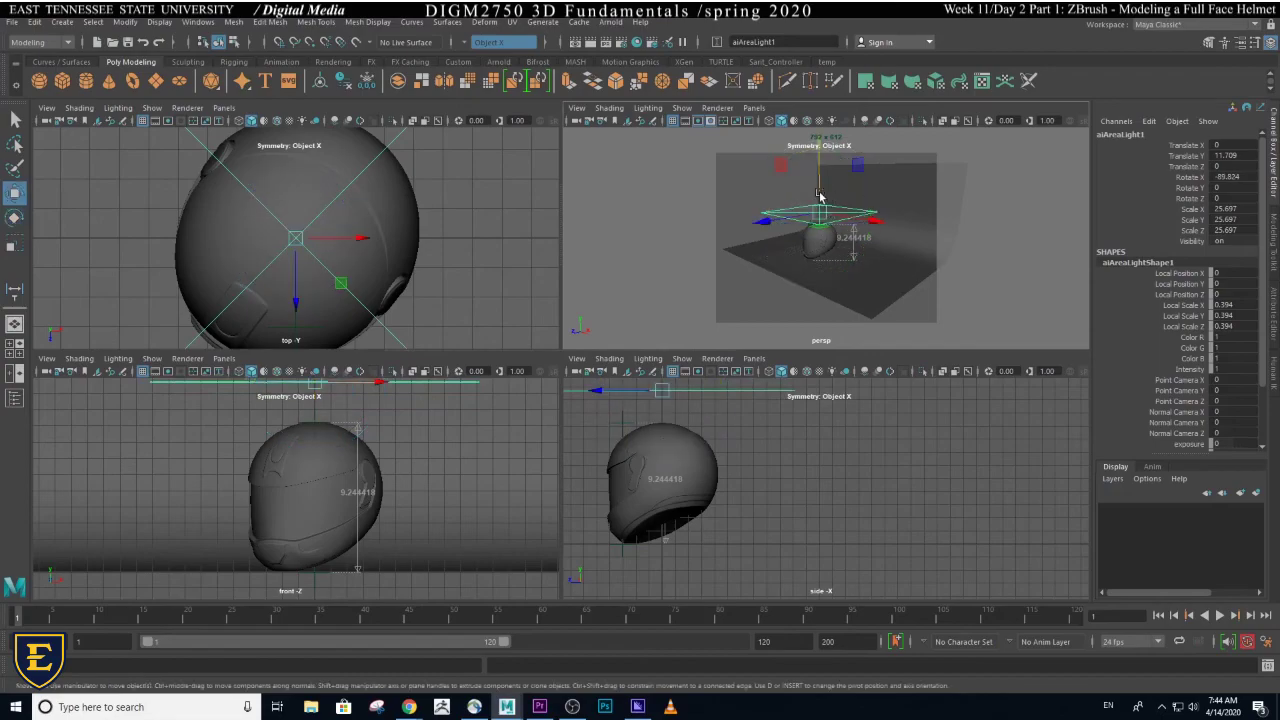
pyautogui.moveTo(820, 197); pyautogui.dragTo(829, 158)
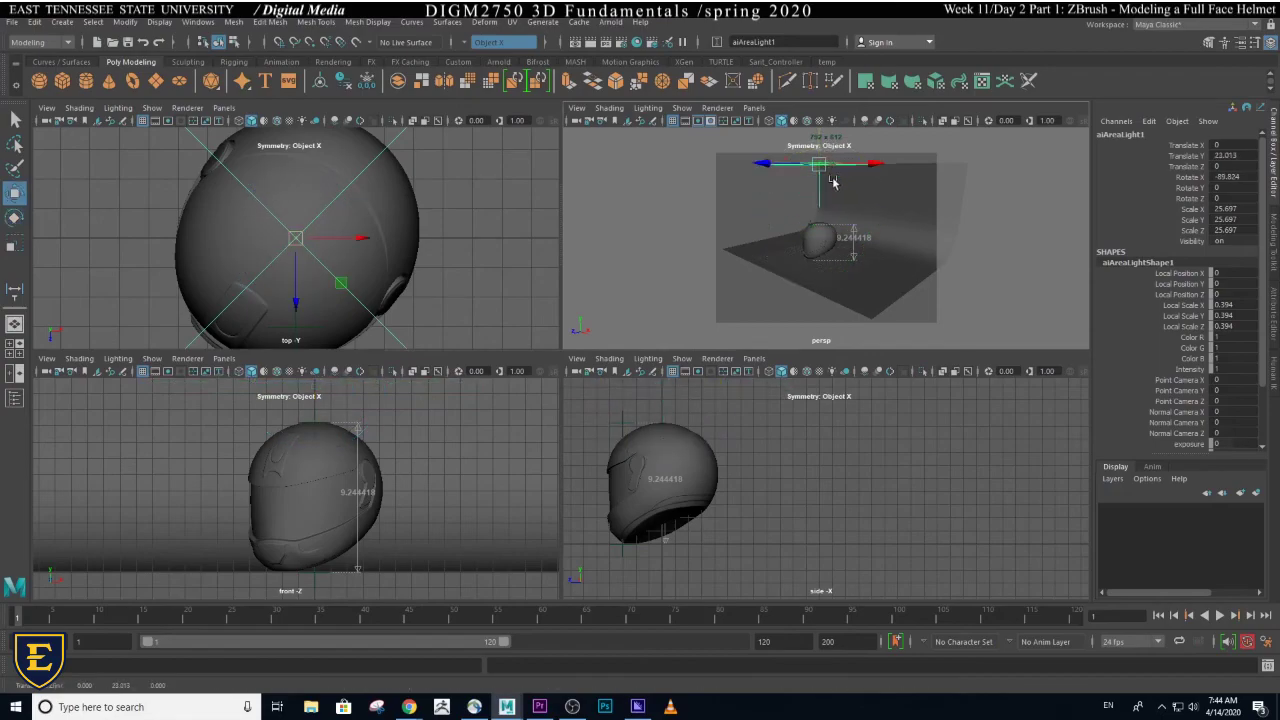
pyautogui.keyDown('alt'); pyautogui.moveTo(850, 200); pyautogui.dragTo(931, 250); pyautogui.keyUp('alt')
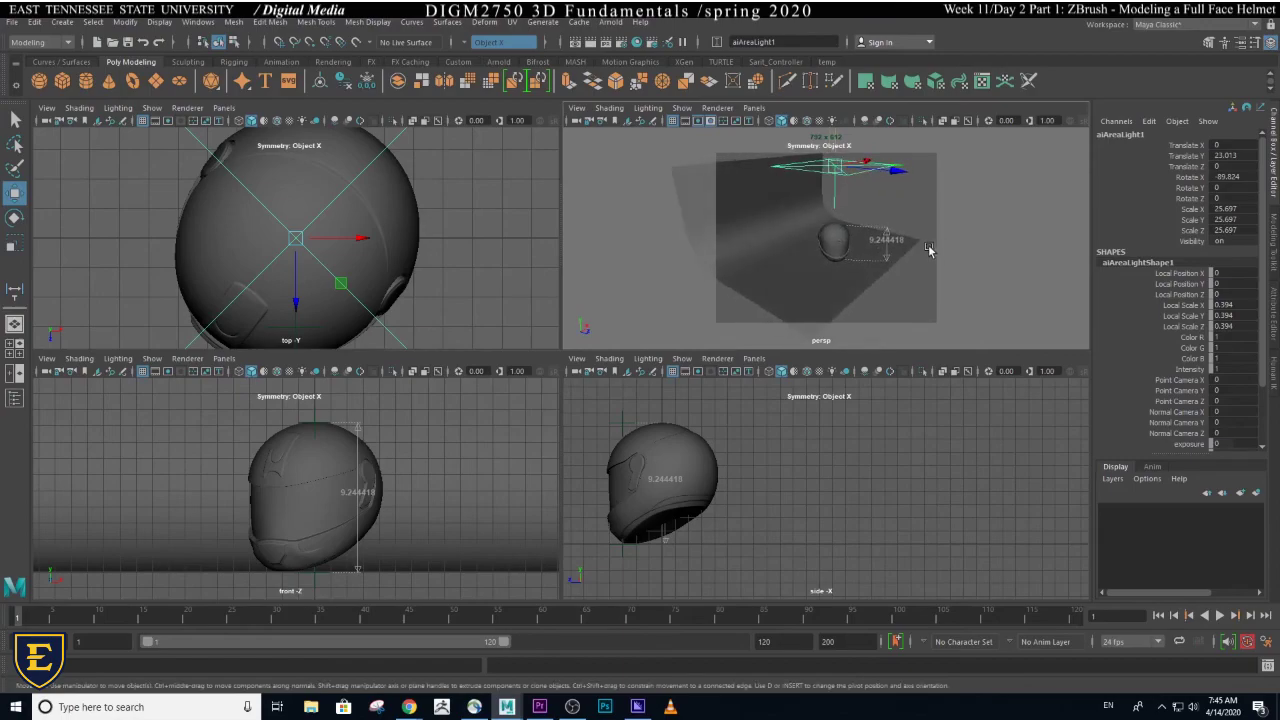
# - Move the light forward along Z to about 10.378, in front of the helmet
pyautogui.click(895, 175)
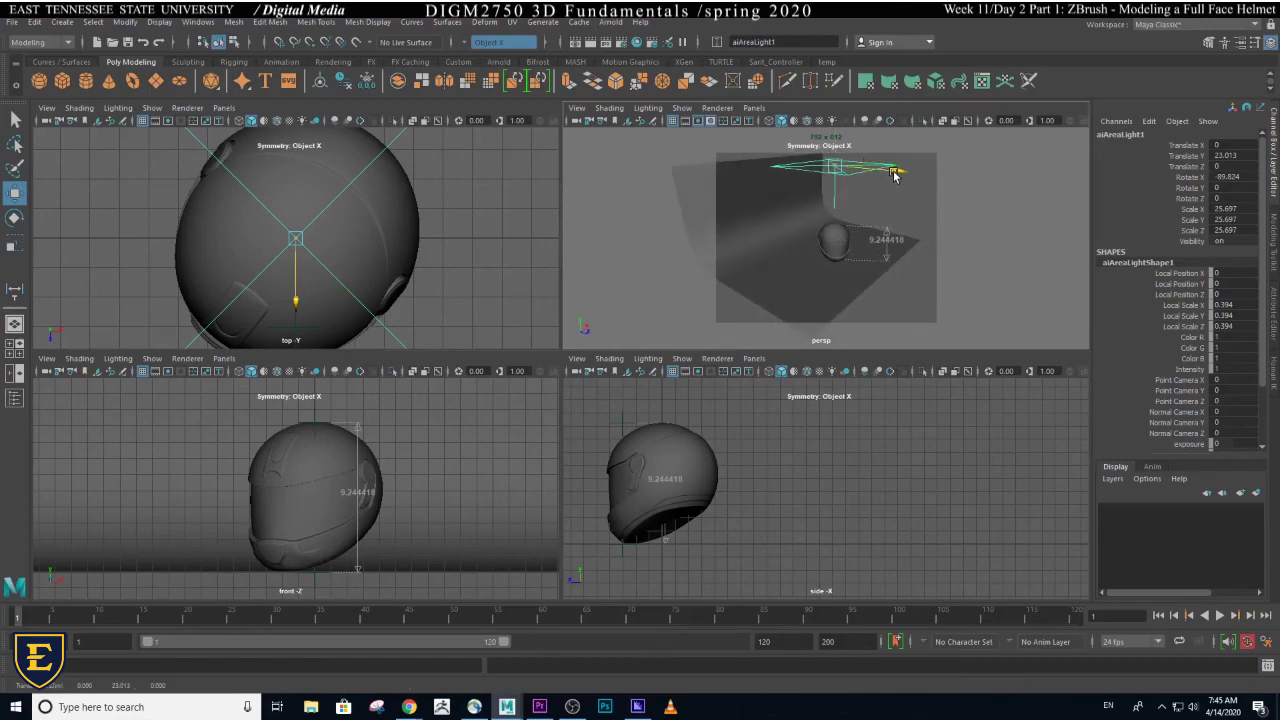
pyautogui.moveTo(895, 175); pyautogui.dragTo(948, 192)
pyautogui.keyDown('alt'); pyautogui.moveTo(766, 529); pyautogui.dragTo(920, 547, button='middle'); pyautogui.keyUp('alt')
pyautogui.scroll(-3, 886, 506)
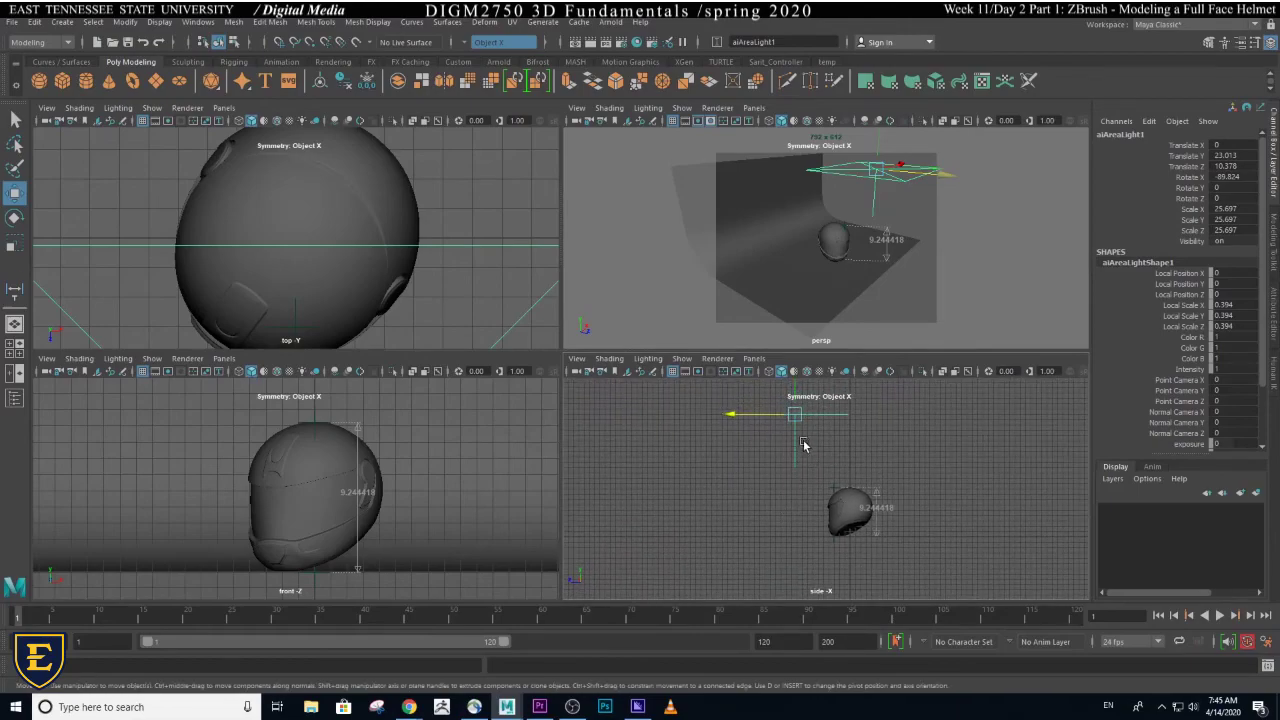
# - Tilt the light to Rotate X -56.628 so it aims down at the helmet
pyautogui.press('e')
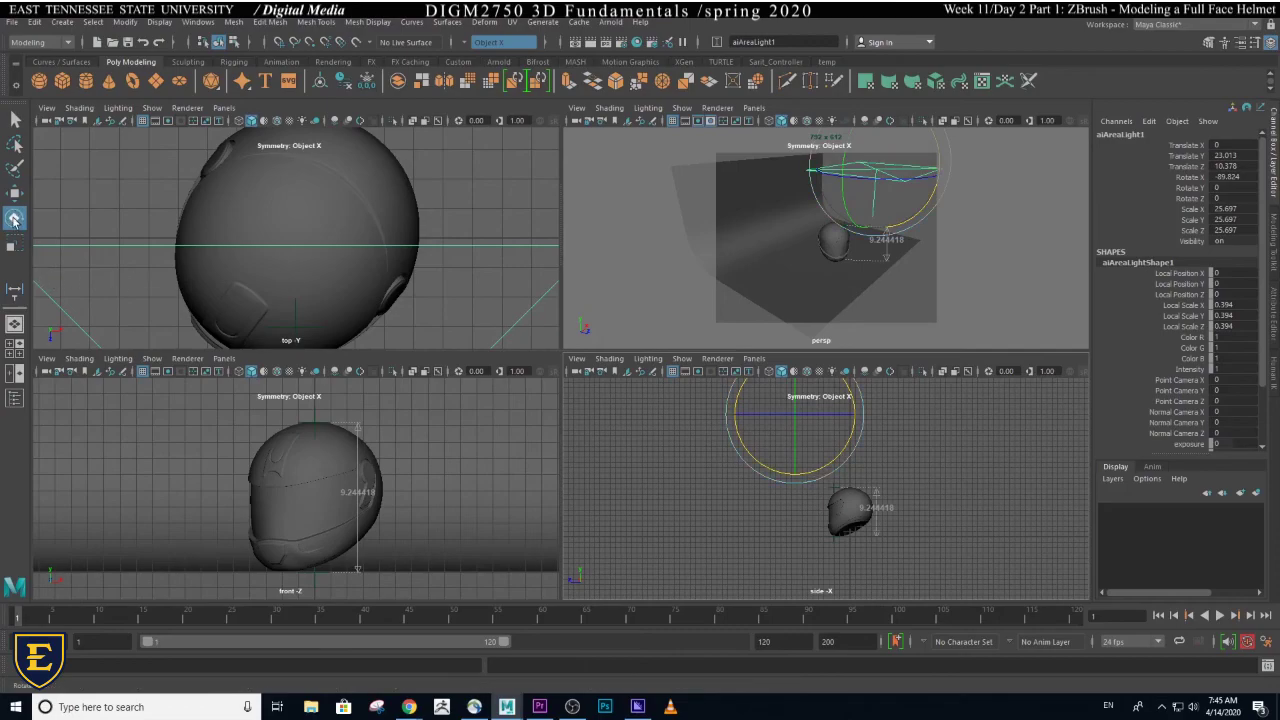
pyautogui.click(773, 474)
pyautogui.moveTo(773, 474); pyautogui.dragTo(810, 474)
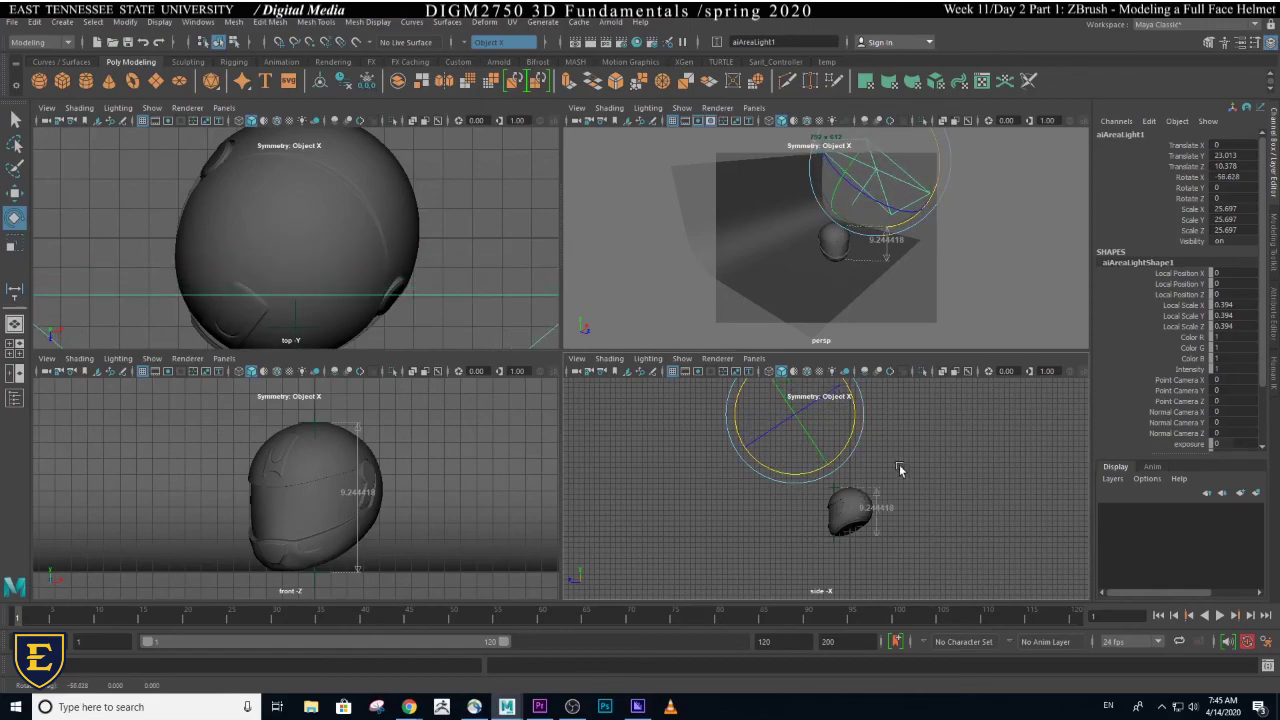
pyautogui.click(921, 497)
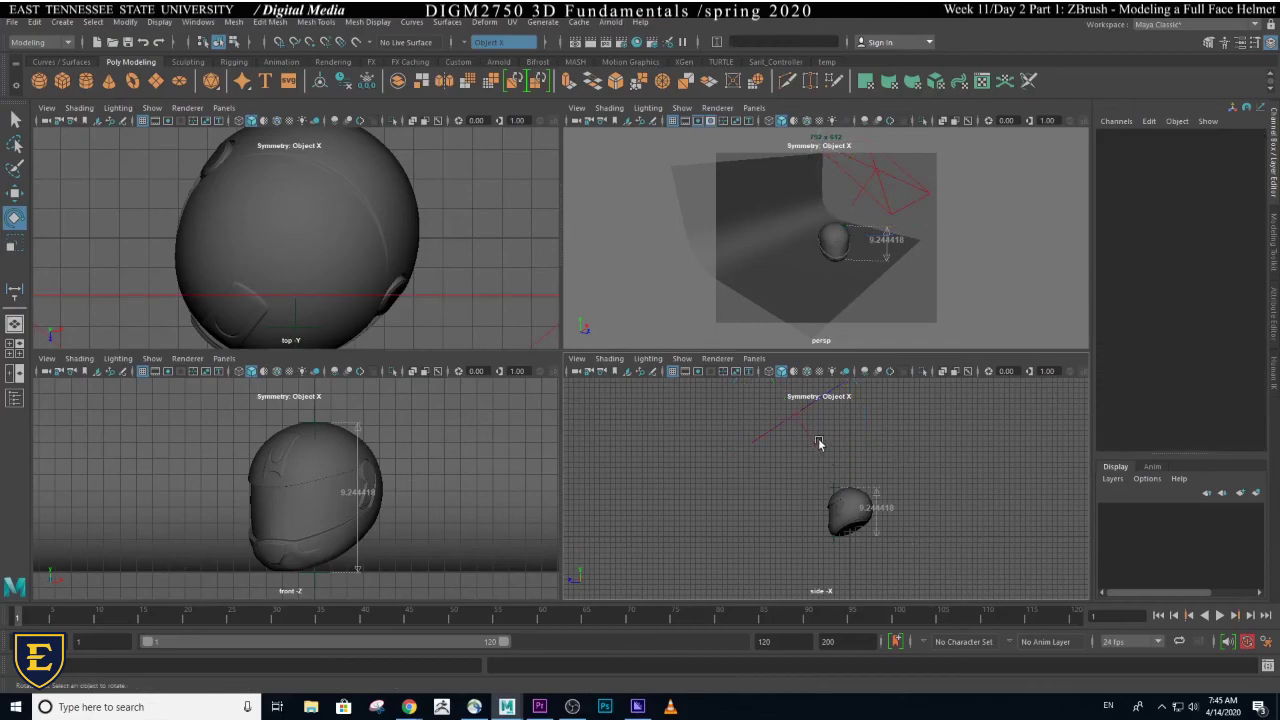
pyautogui.click(820, 443)
pyautogui.click(940, 475)
pyautogui.click(801, 441)
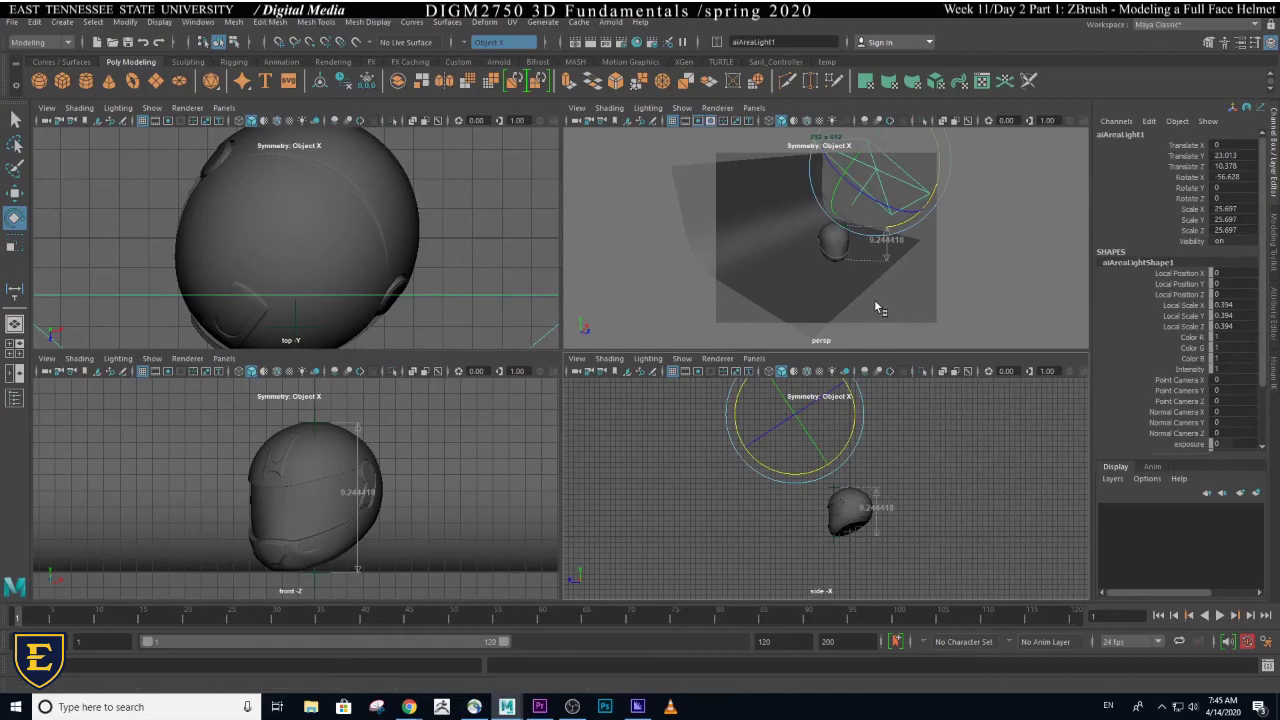
pyautogui.keyDown('alt'); pyautogui.moveTo(851, 272); pyautogui.dragTo(830, 292); pyautogui.keyUp('alt')
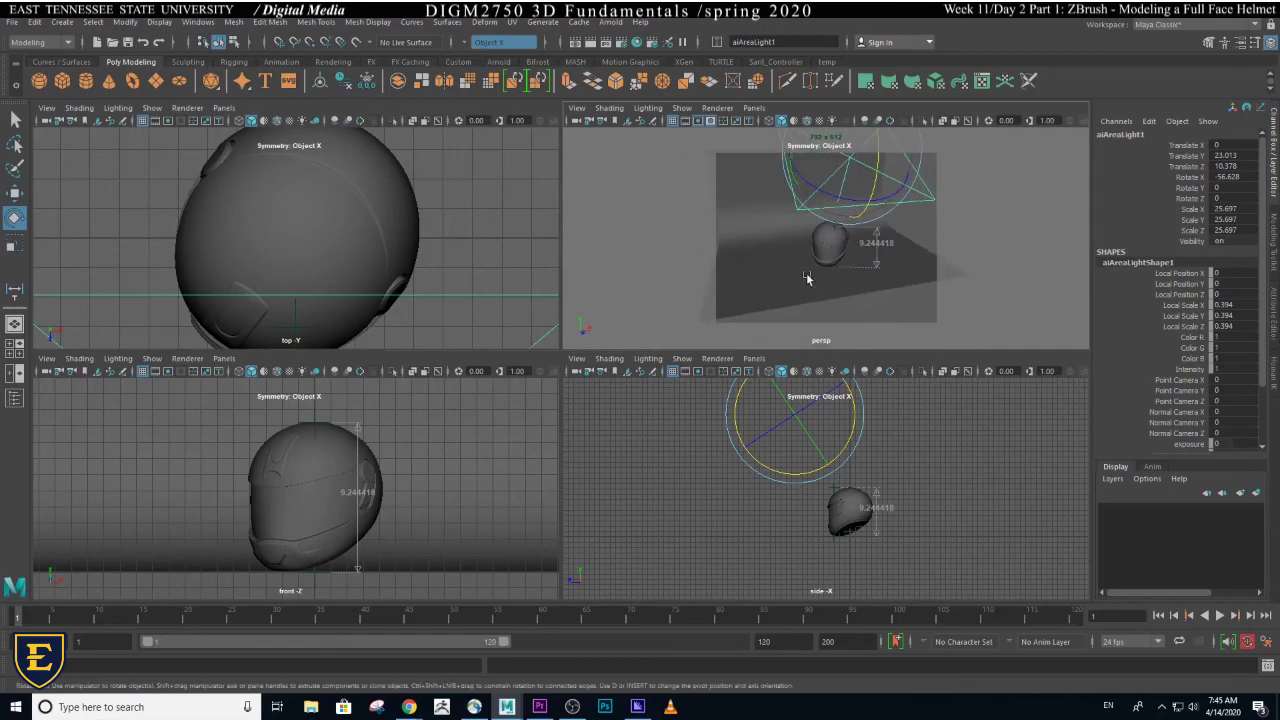
# - Turn on Use All Lights in the perspective view and save the scene
pyautogui.click(831, 121)
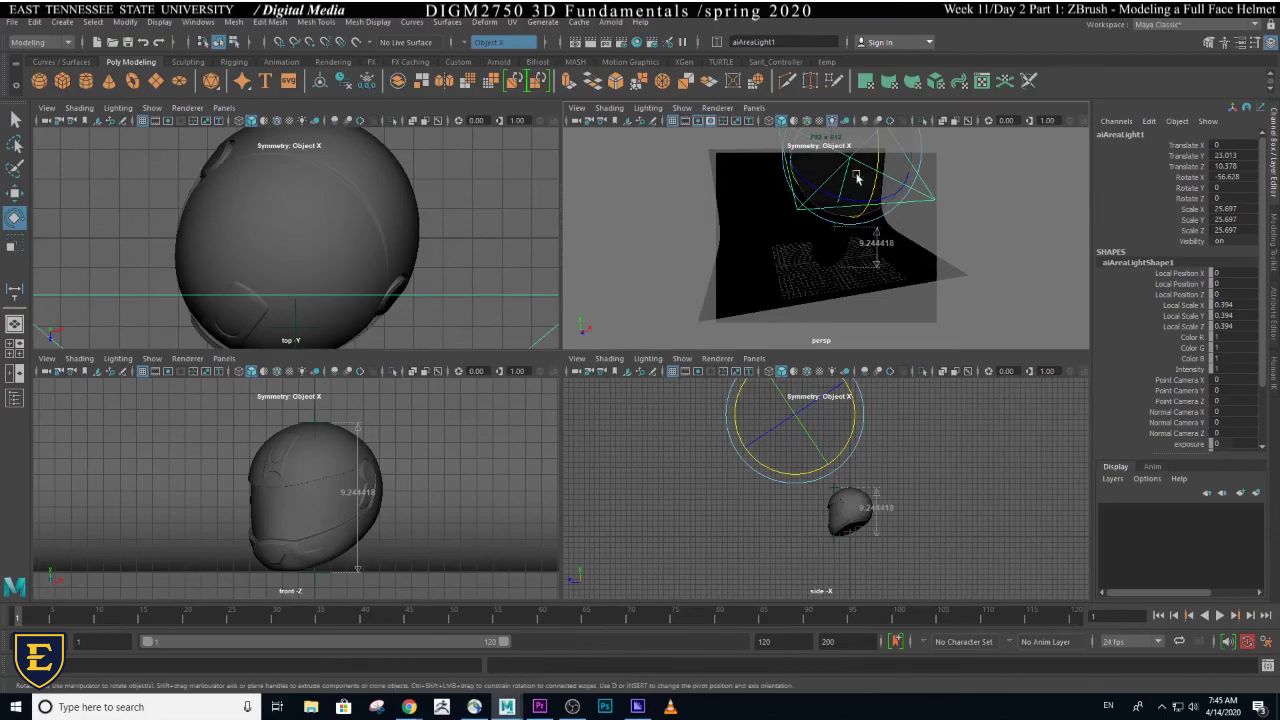
pyautogui.keyDown('alt'); pyautogui.moveTo(847, 275); pyautogui.dragTo(855, 305); pyautogui.keyUp('alt')
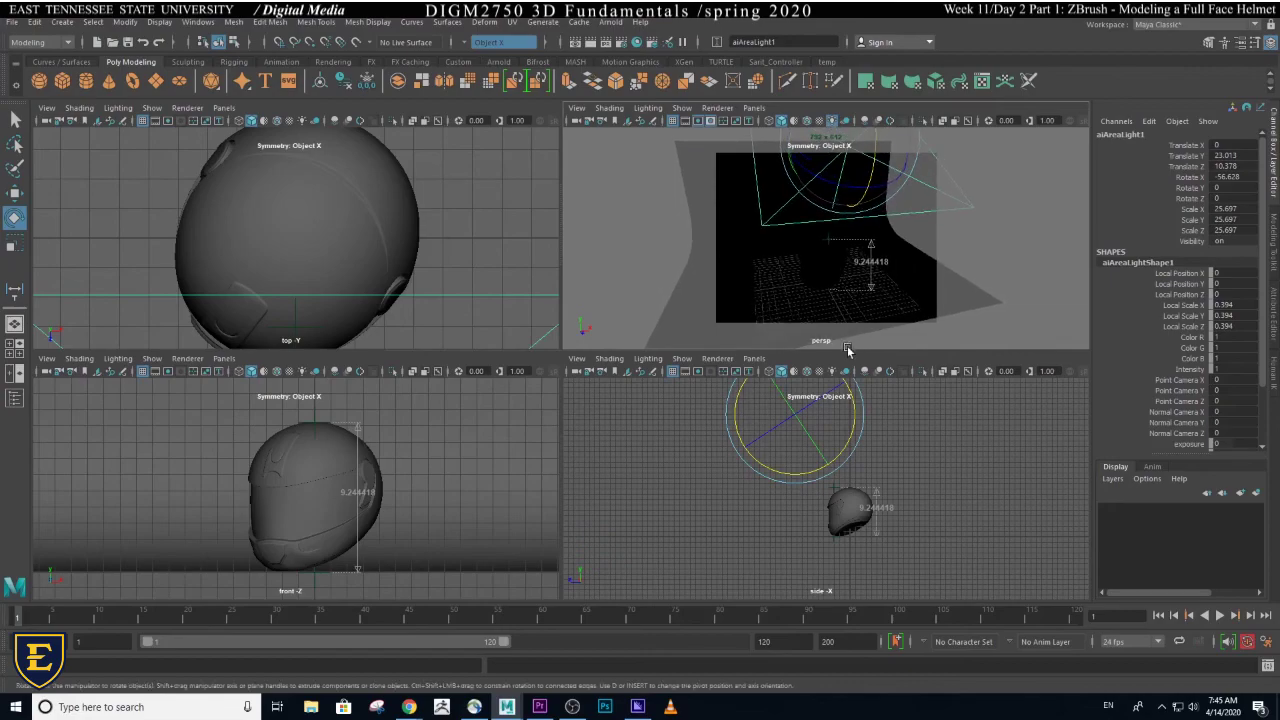
pyautogui.hotkey('ctrl', 's')
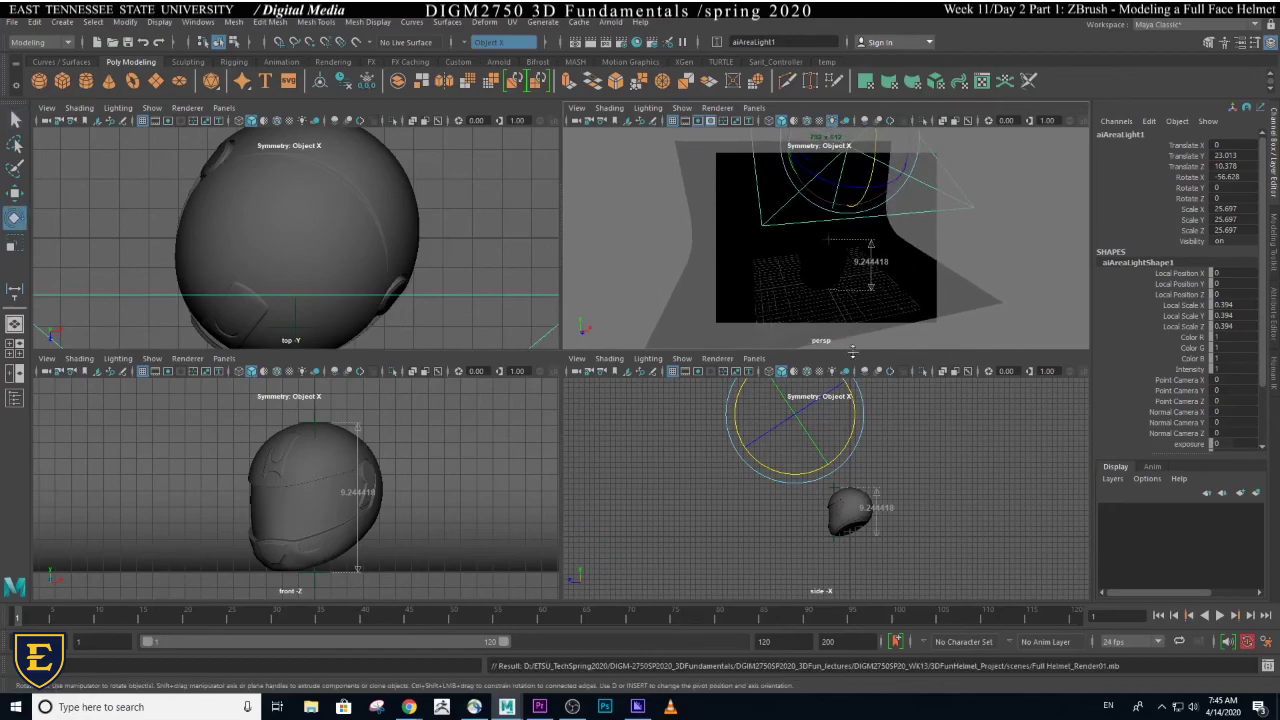
# - Rename the area light to Key_aiAreaLight1 in the Channel Box
pyautogui.doubleClick(1115, 134)
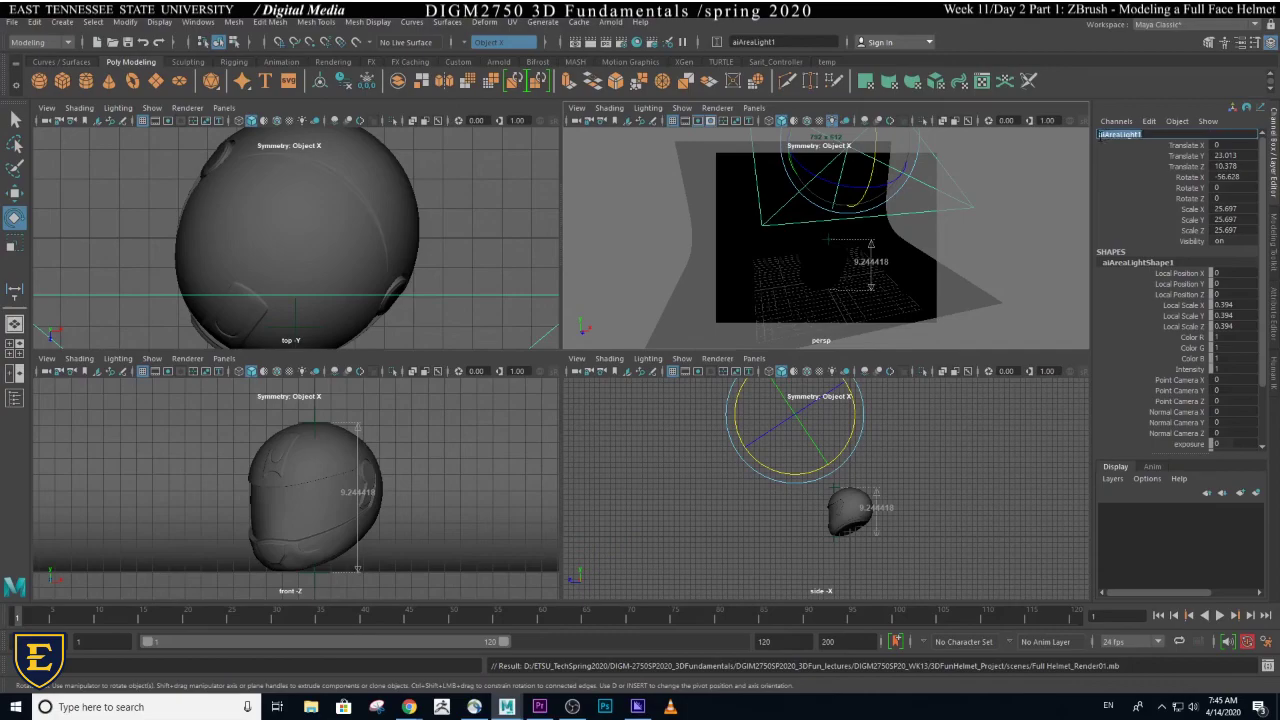
pyautogui.click(1100, 136)
pyautogui.press('Return')
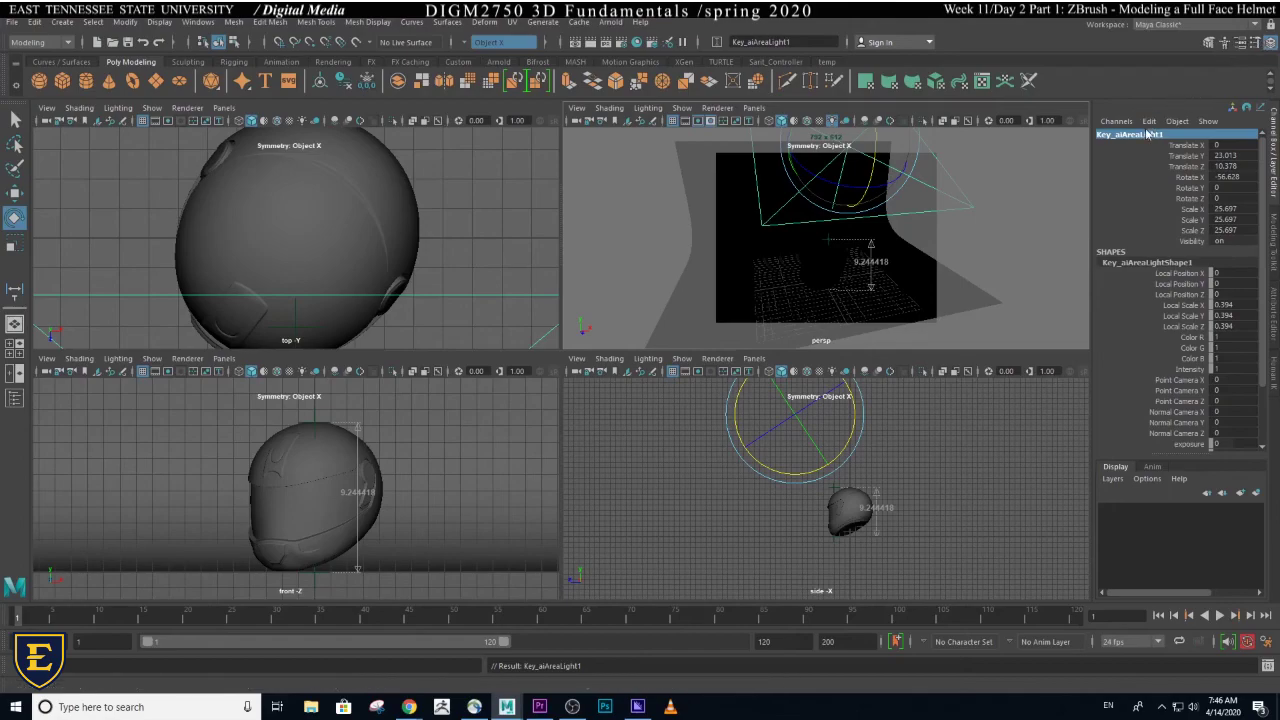
# - Set Key_aiAreaLight1's Exposure to 10 and enable Use Color Temperature at 6500
pyautogui.click(1240, 42)
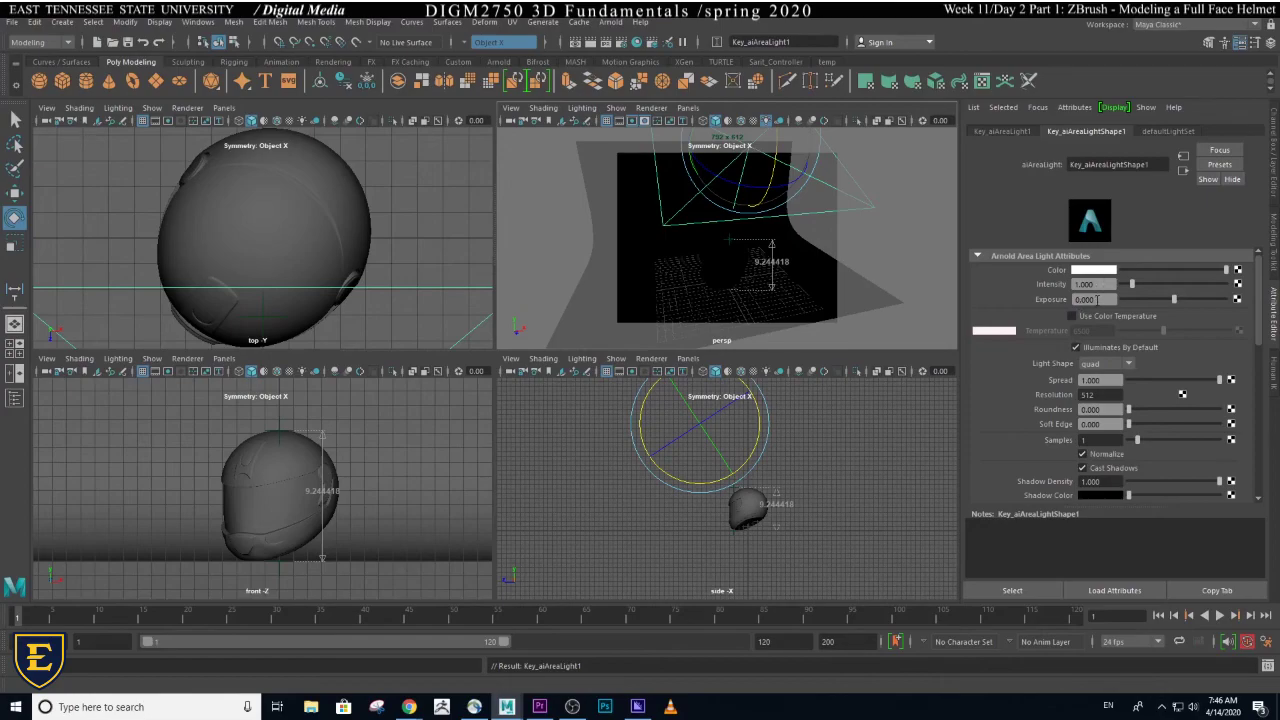
pyautogui.moveTo(1097, 299); pyautogui.dragTo(1040, 293)
pyautogui.write('10')
pyautogui.press('Return')
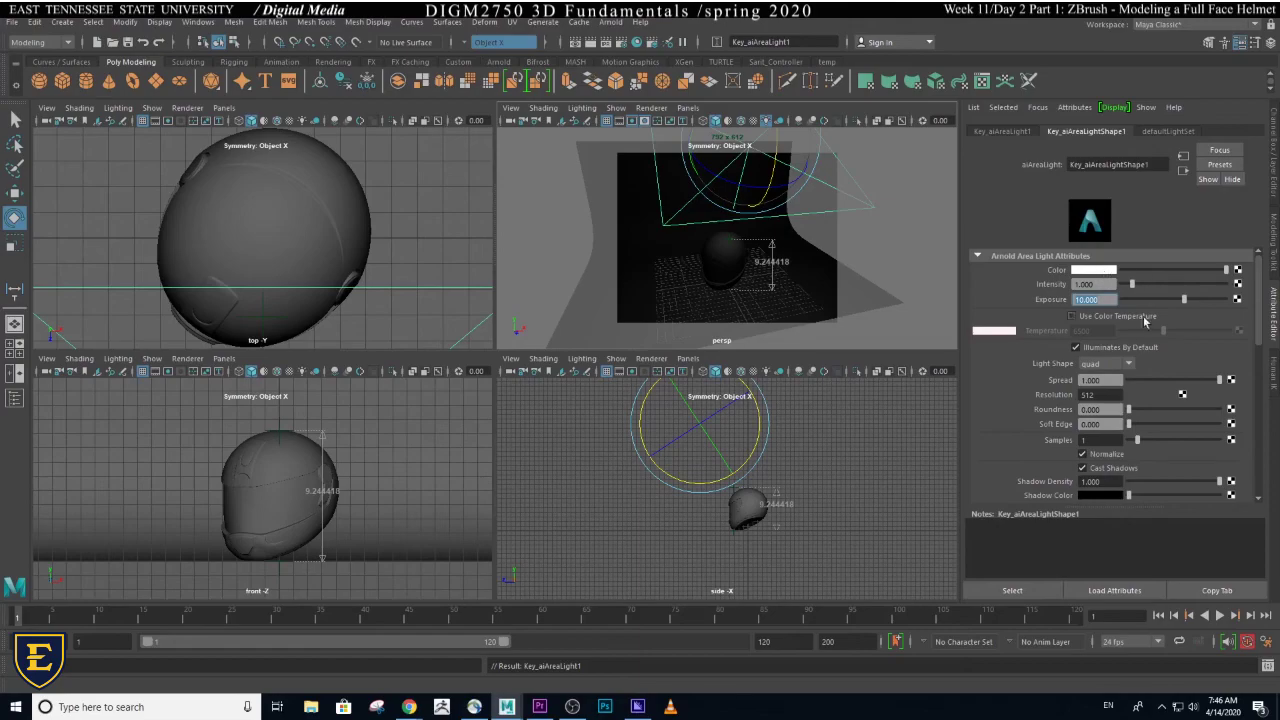
pyautogui.click(1072, 316)
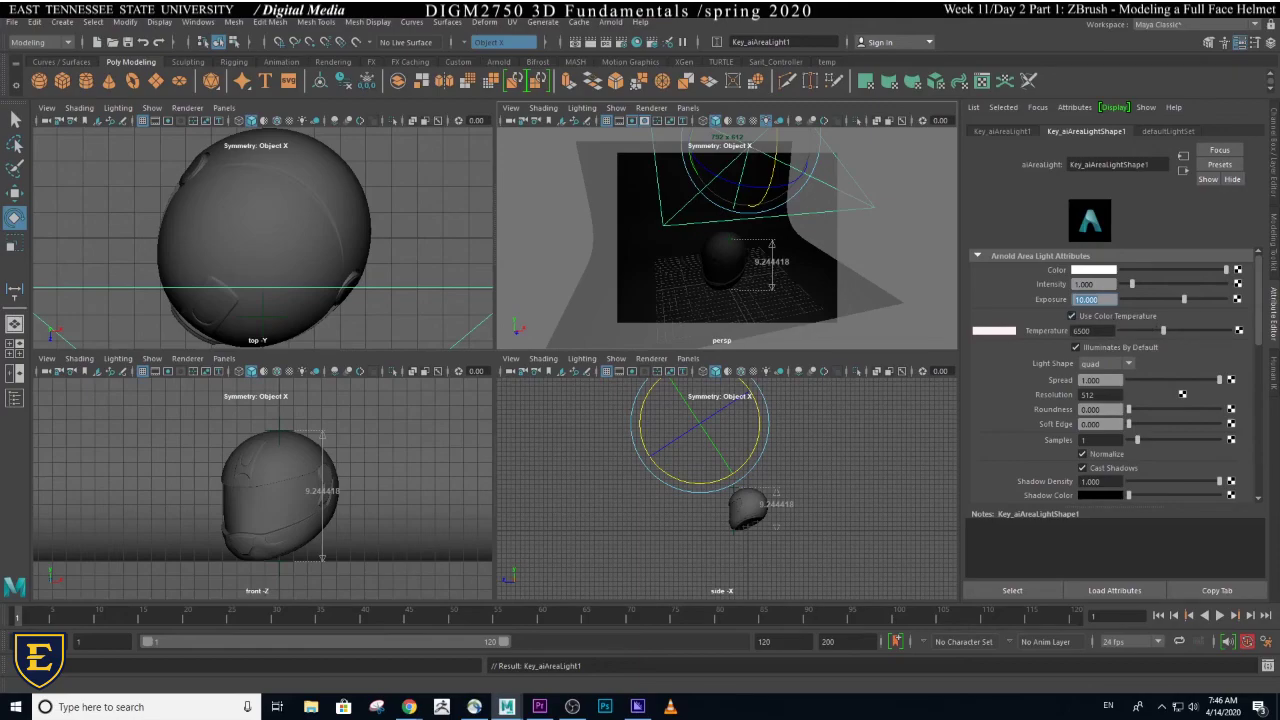
pyautogui.hotkey('alt', 'Tab')
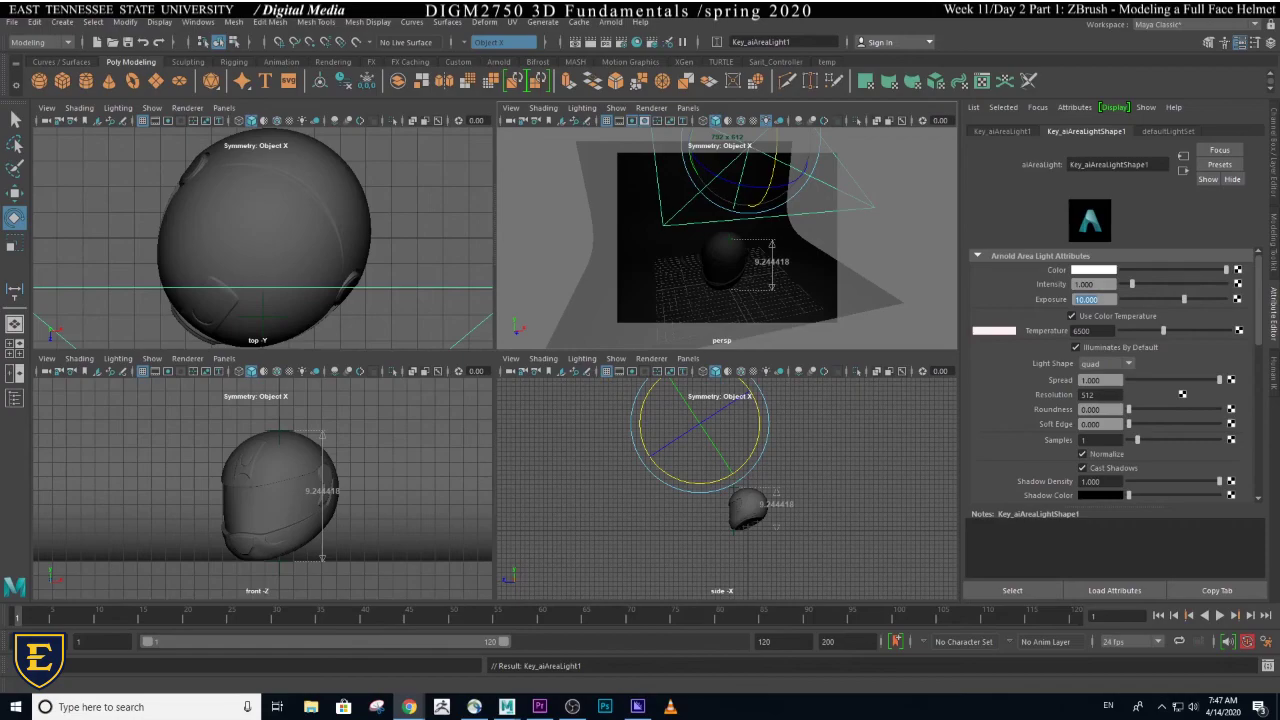
# - Maximize Chrome's Kelvin image results and preview the Lamps.com Color Temperature Scale chart
pyautogui.hotkey('alt', 'Tab')
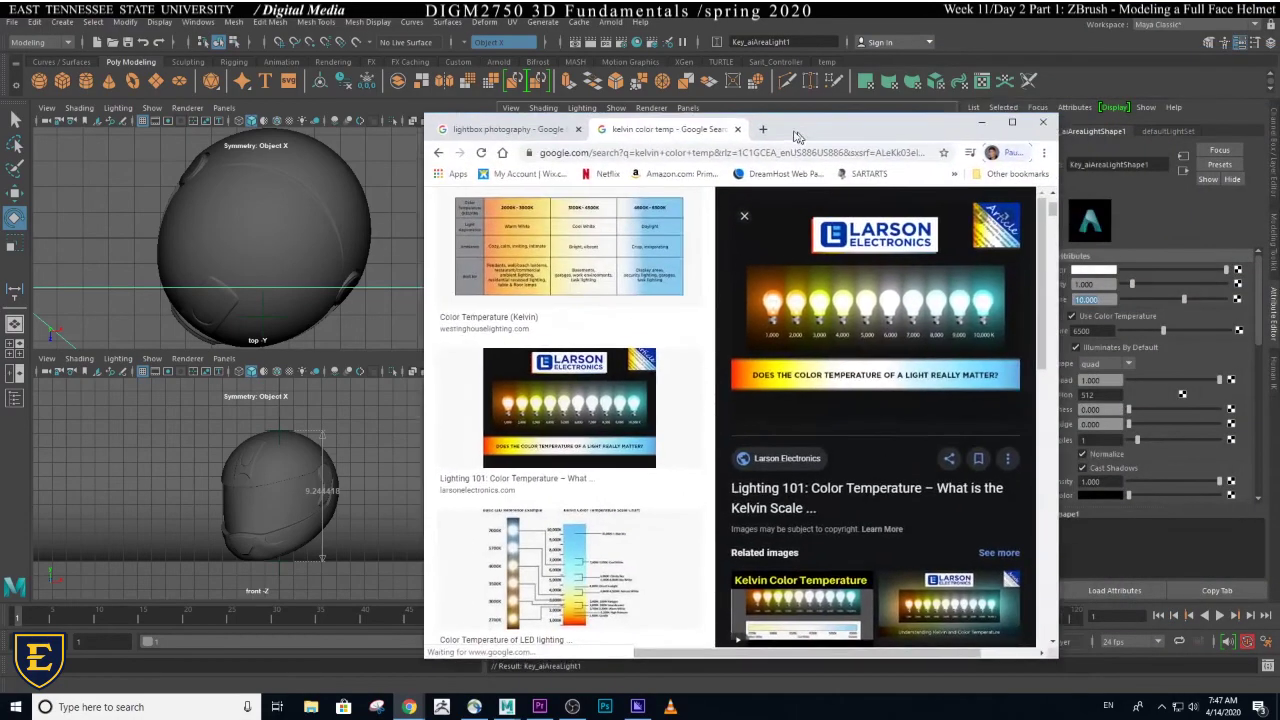
pyautogui.doubleClick(1004, 129)
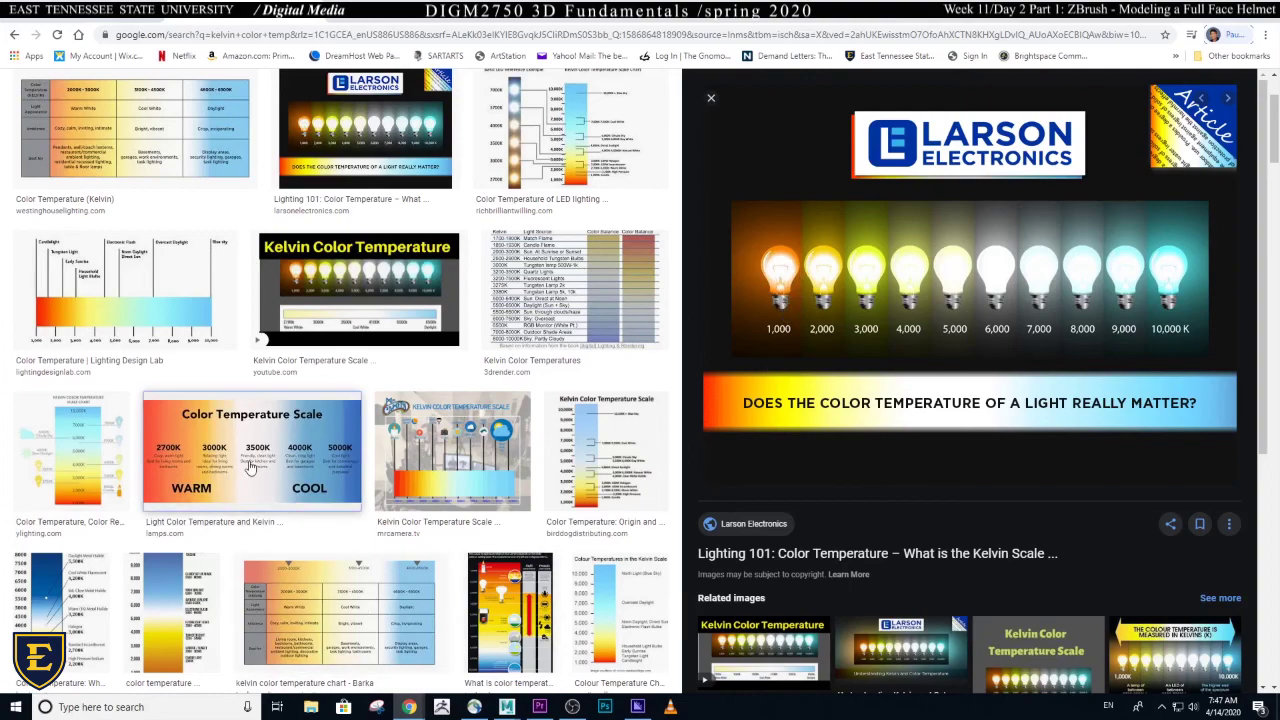
pyautogui.click(265, 490)
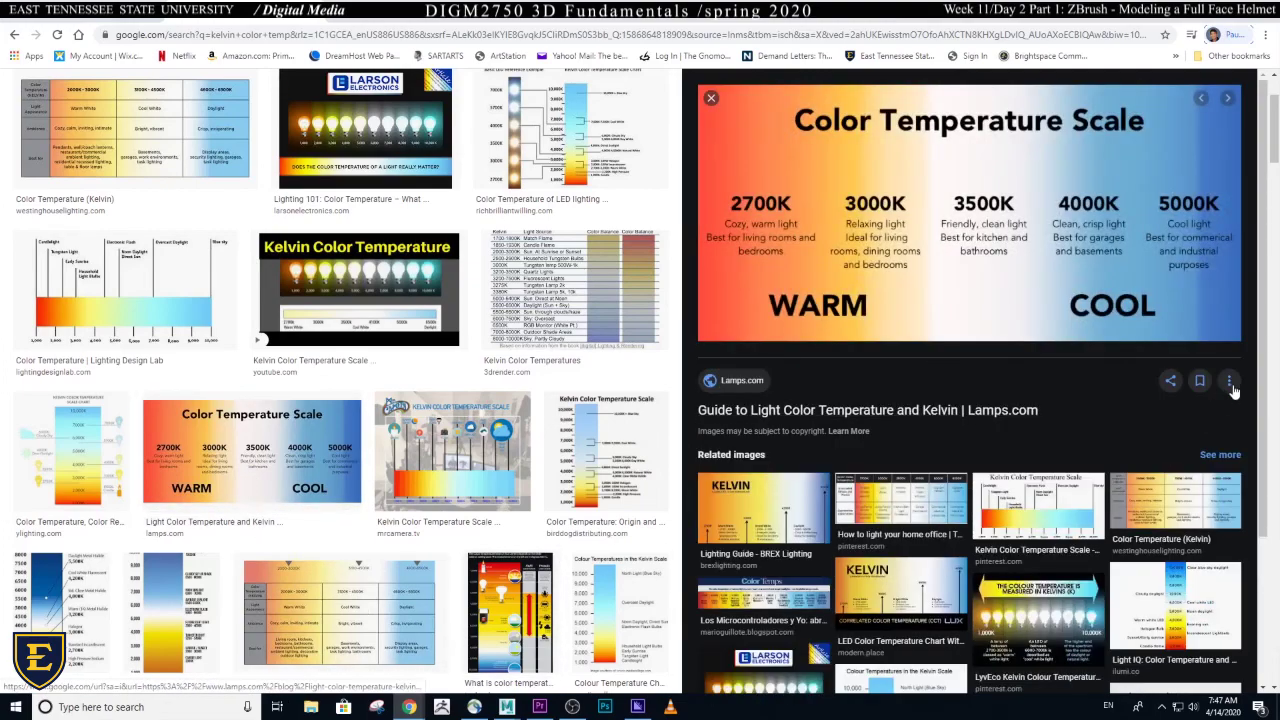
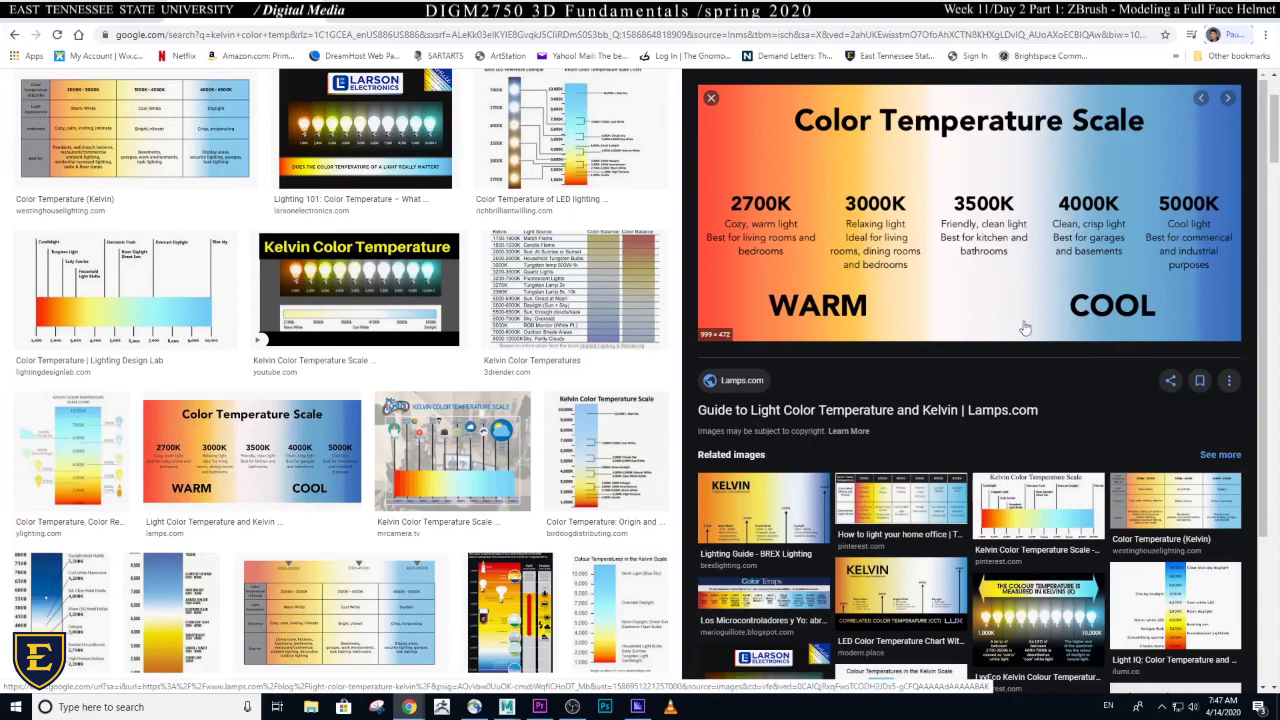
# - View the TechRadar colour temperature chart in Google Images, then return to Maya
pyautogui.click(1037, 612)
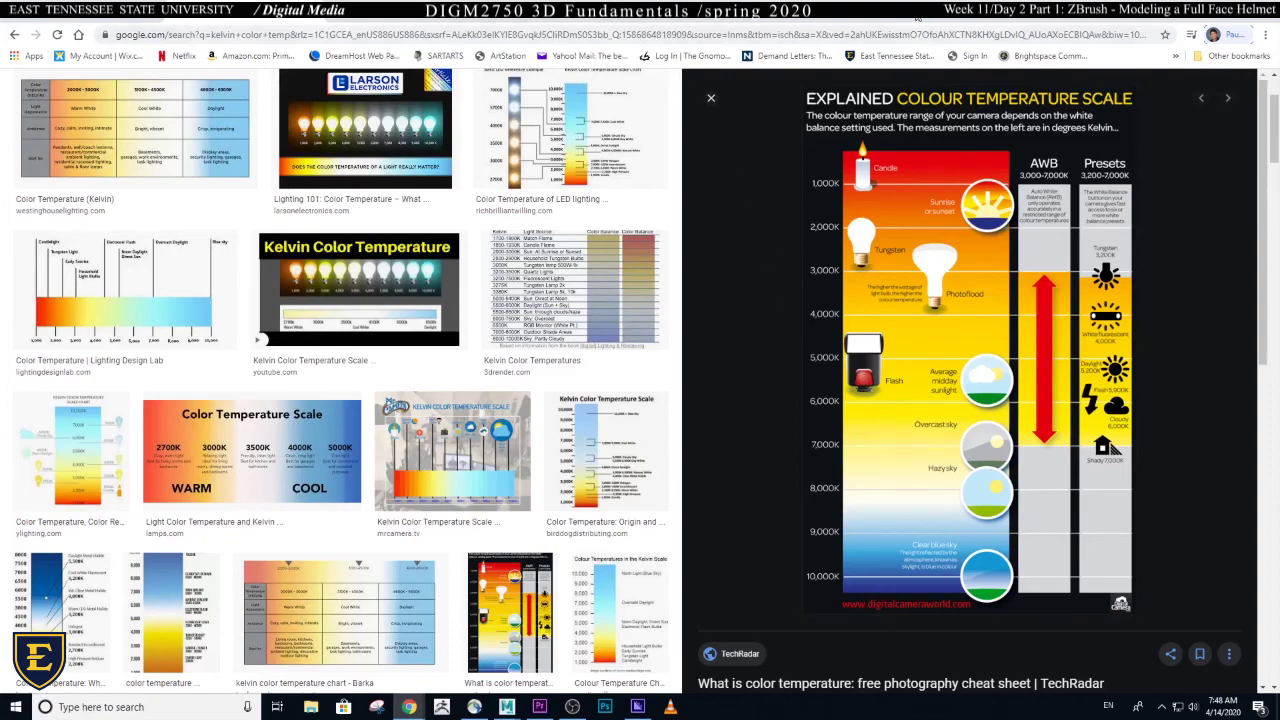
pyautogui.hotkey('alt', 'Tab')
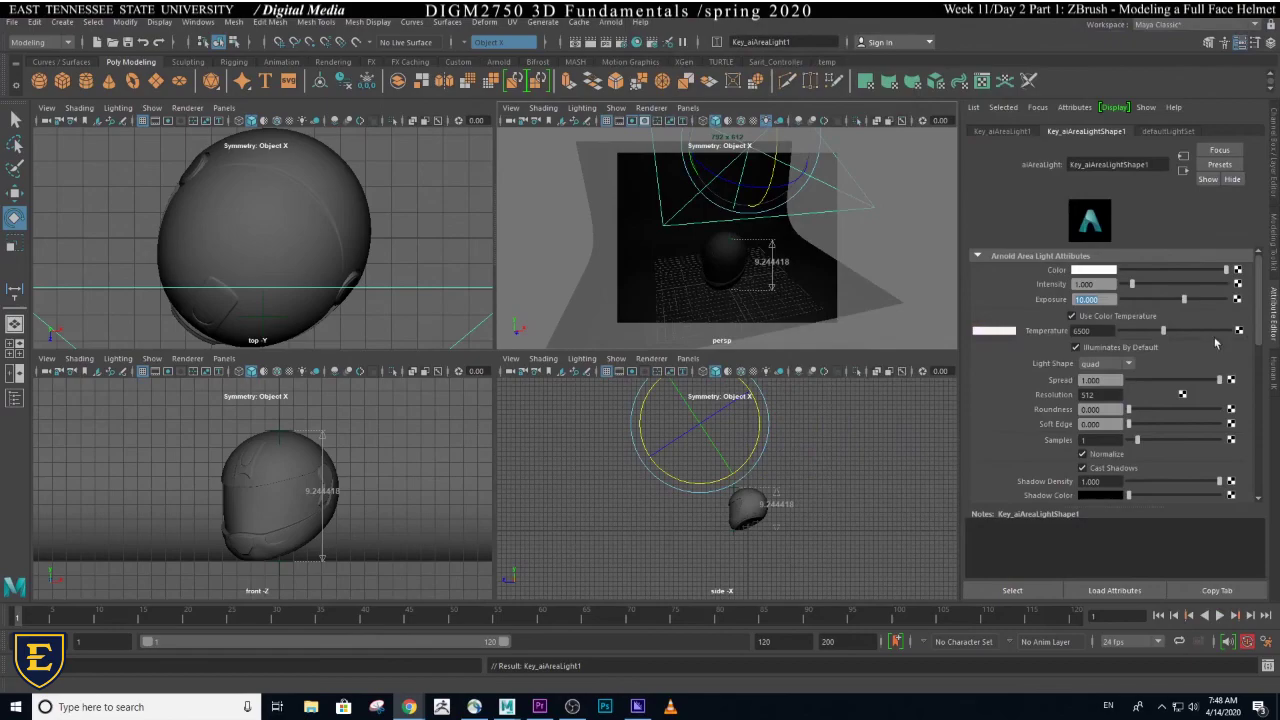
# - Change the key area light's colour temperature from 6500 to 7500
pyautogui.click(1091, 331)
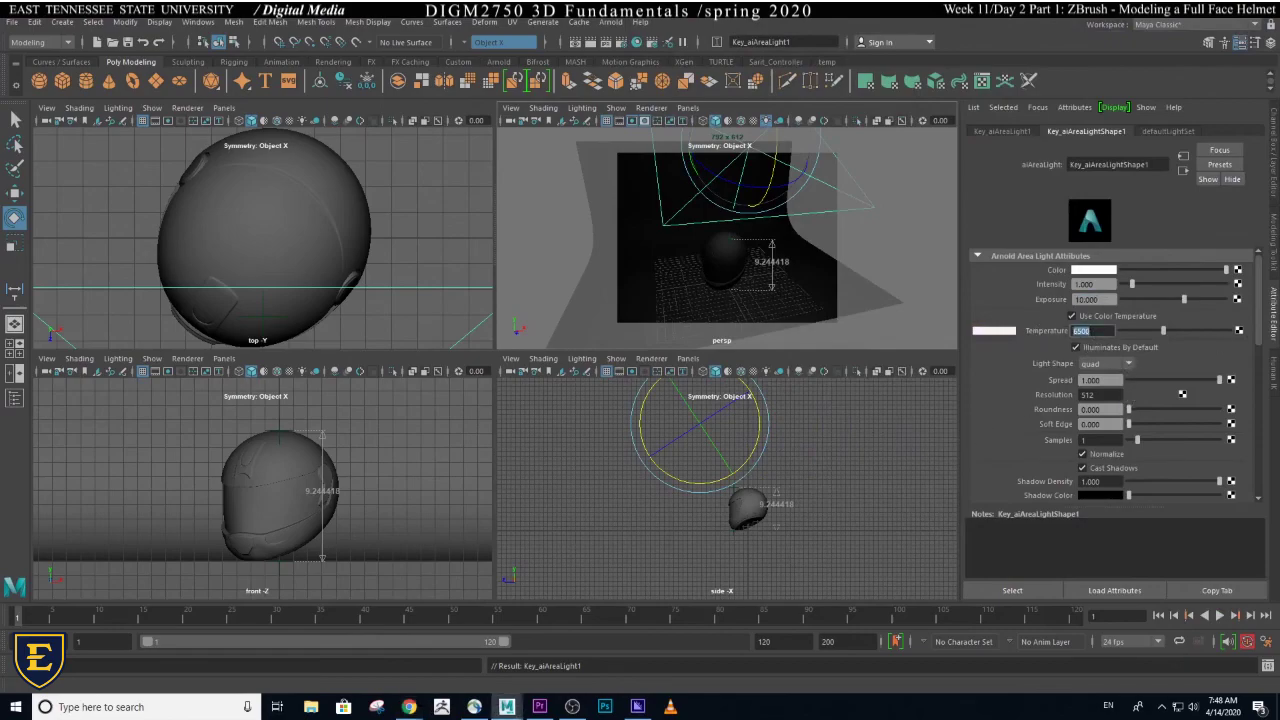
pyautogui.press('BackSpace')
pyautogui.press('Return')
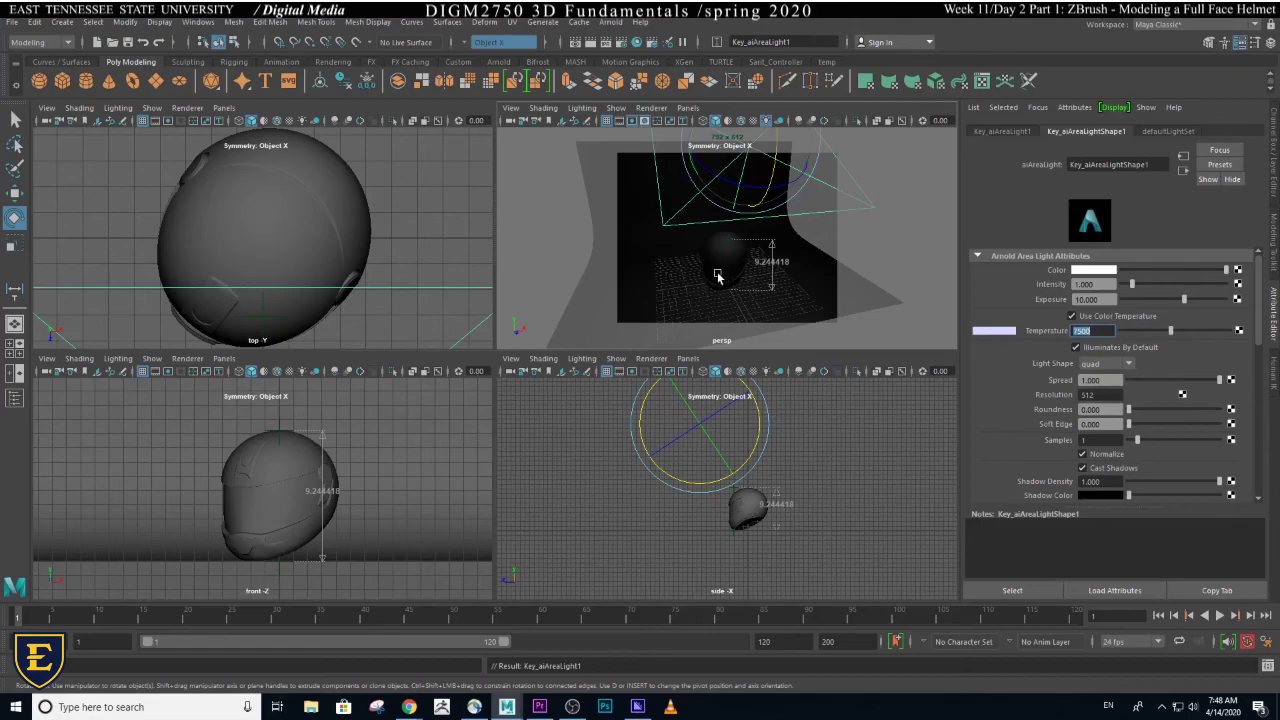
# - Open the Arnold RenderView and set its test resolution to 50%
pyautogui.click(611, 22)
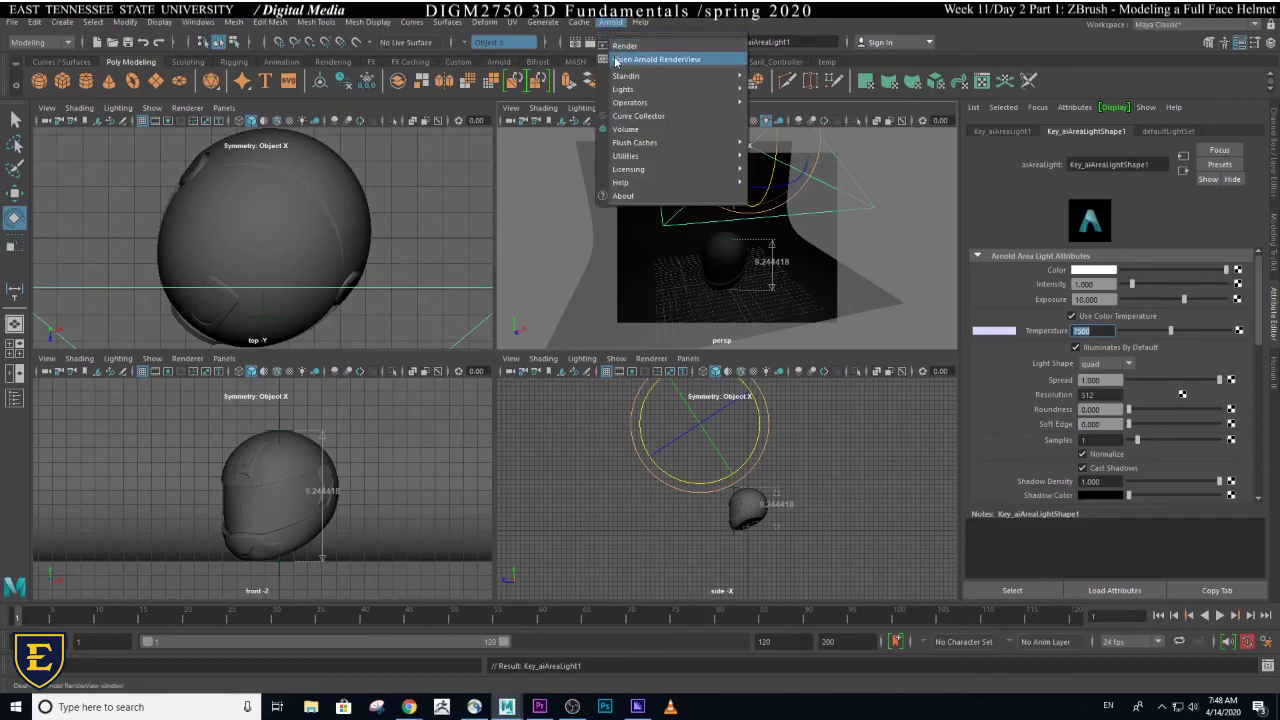
pyautogui.click(616, 62)
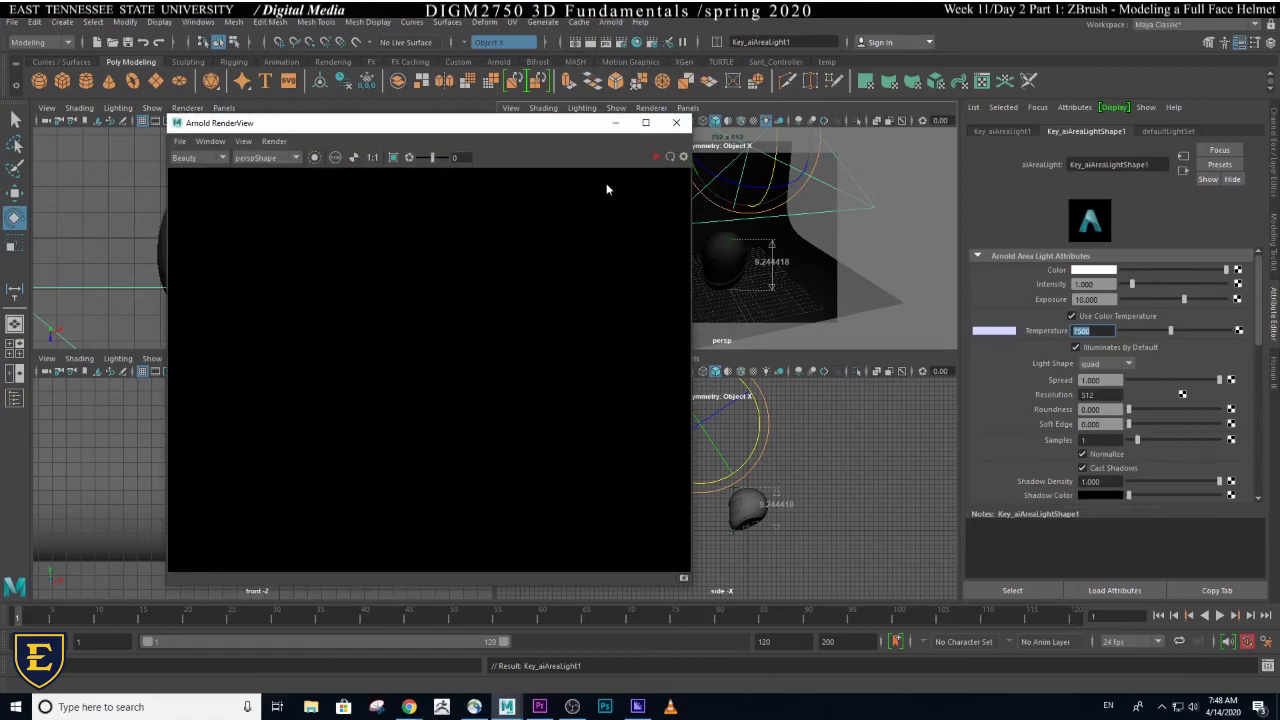
pyautogui.moveTo(547, 130); pyautogui.dragTo(467, 111)
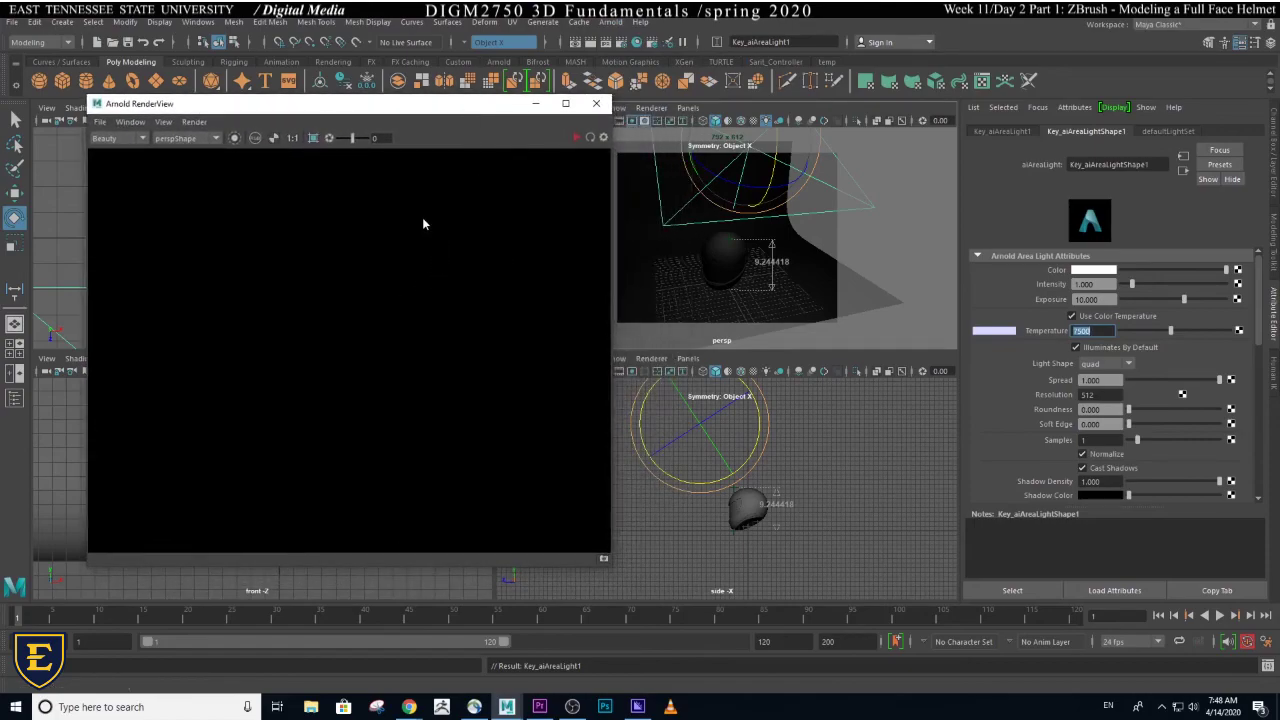
pyautogui.click(163, 122)
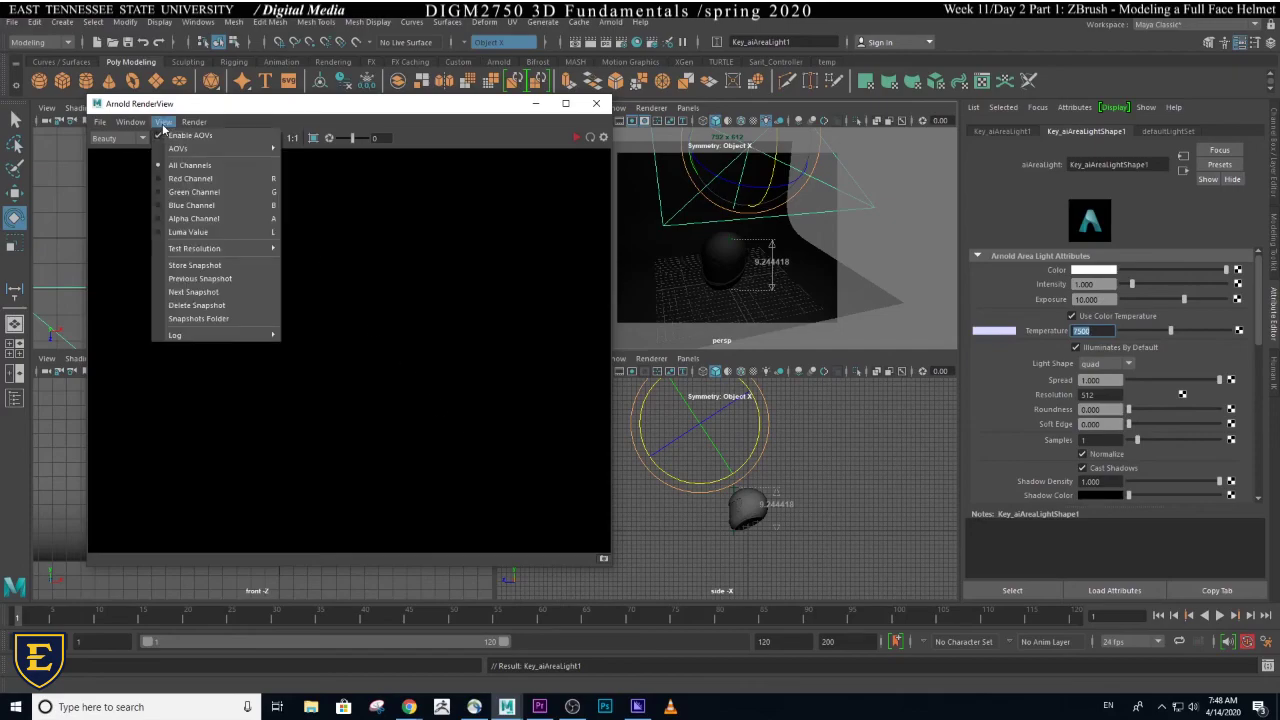
pyautogui.moveTo(188, 250)
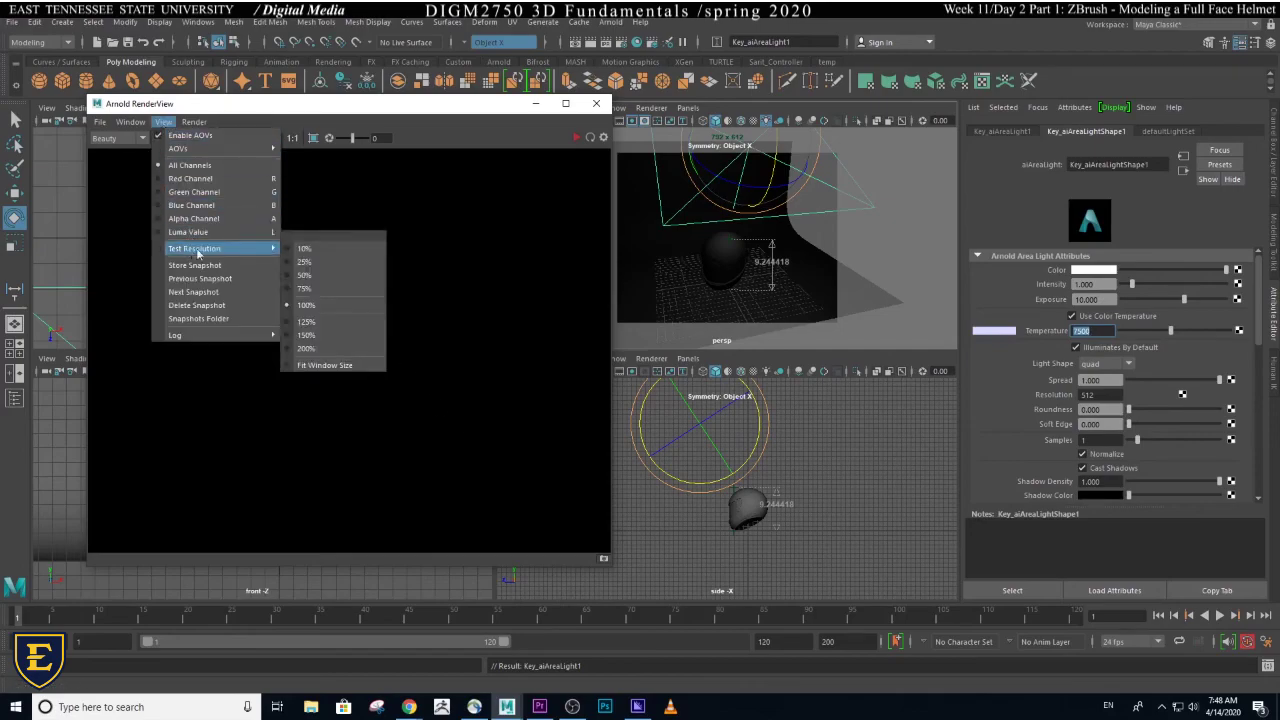
pyautogui.click(314, 275)
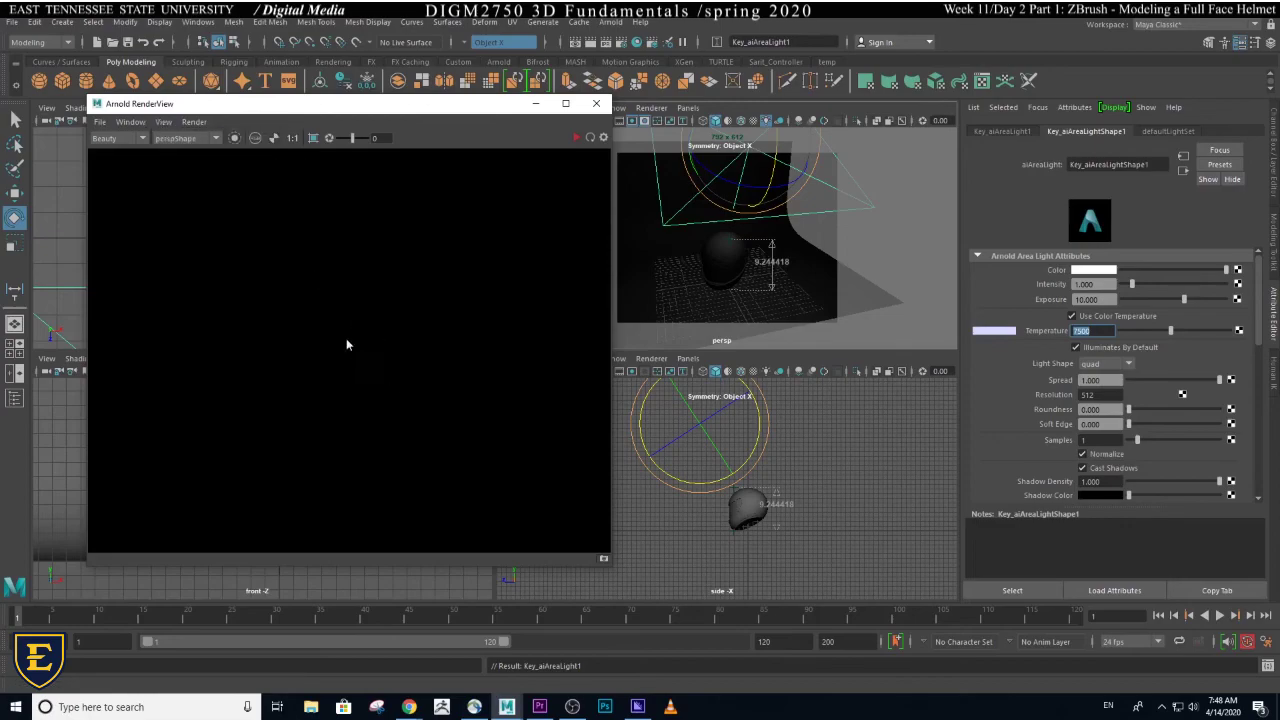
# - Switch the perspective view to the Shot1_45Degress camera bookmark
pyautogui.click(215, 140)
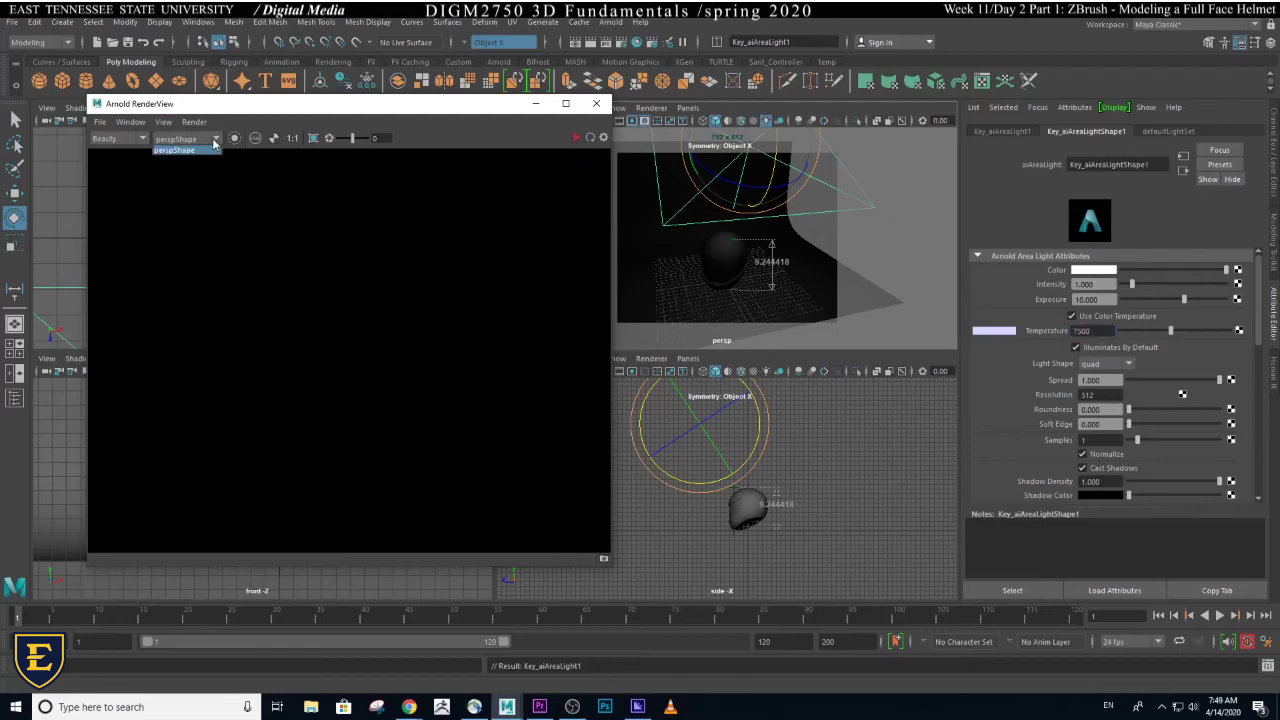
pyautogui.moveTo(499, 111); pyautogui.dragTo(439, 150)
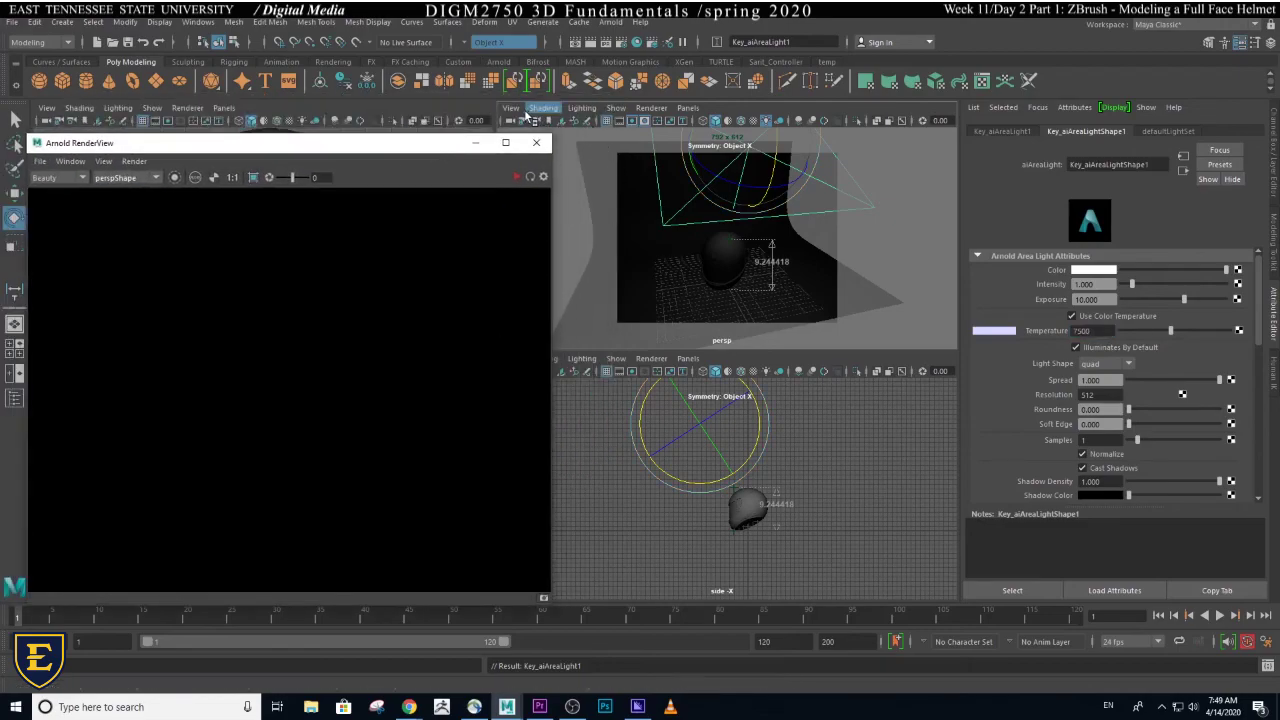
pyautogui.click(511, 108)
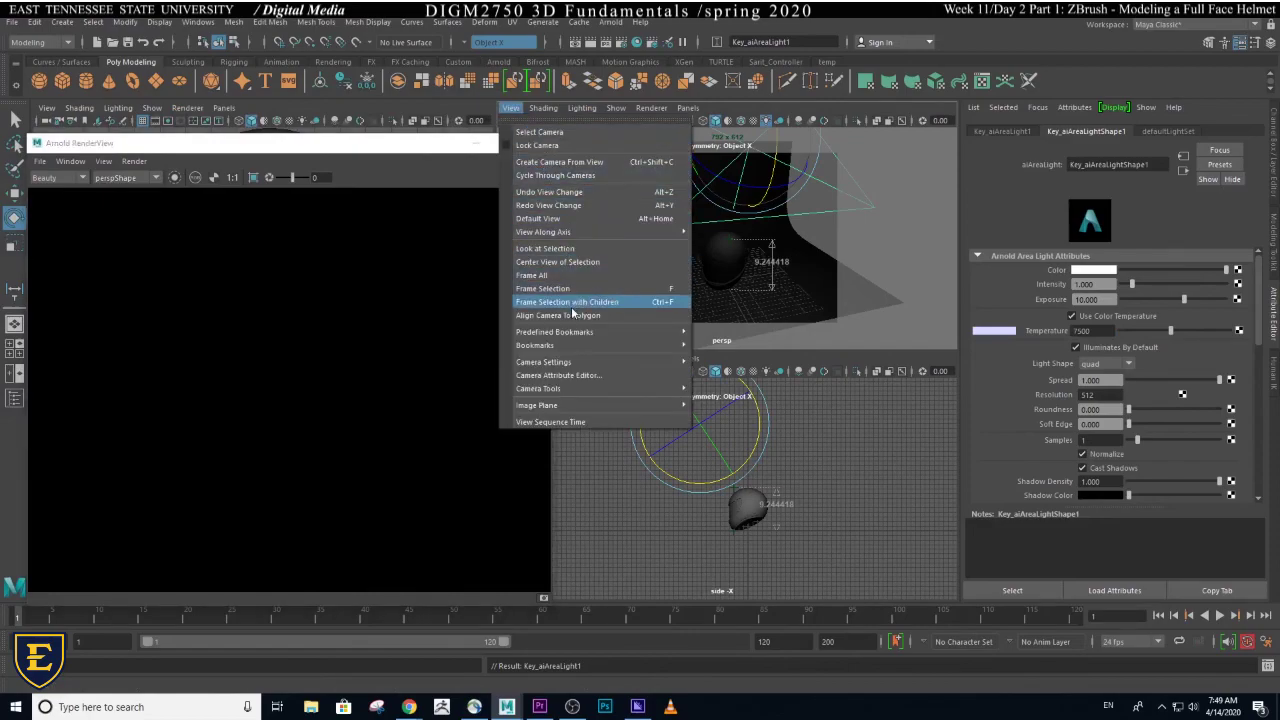
pyautogui.moveTo(573, 346)
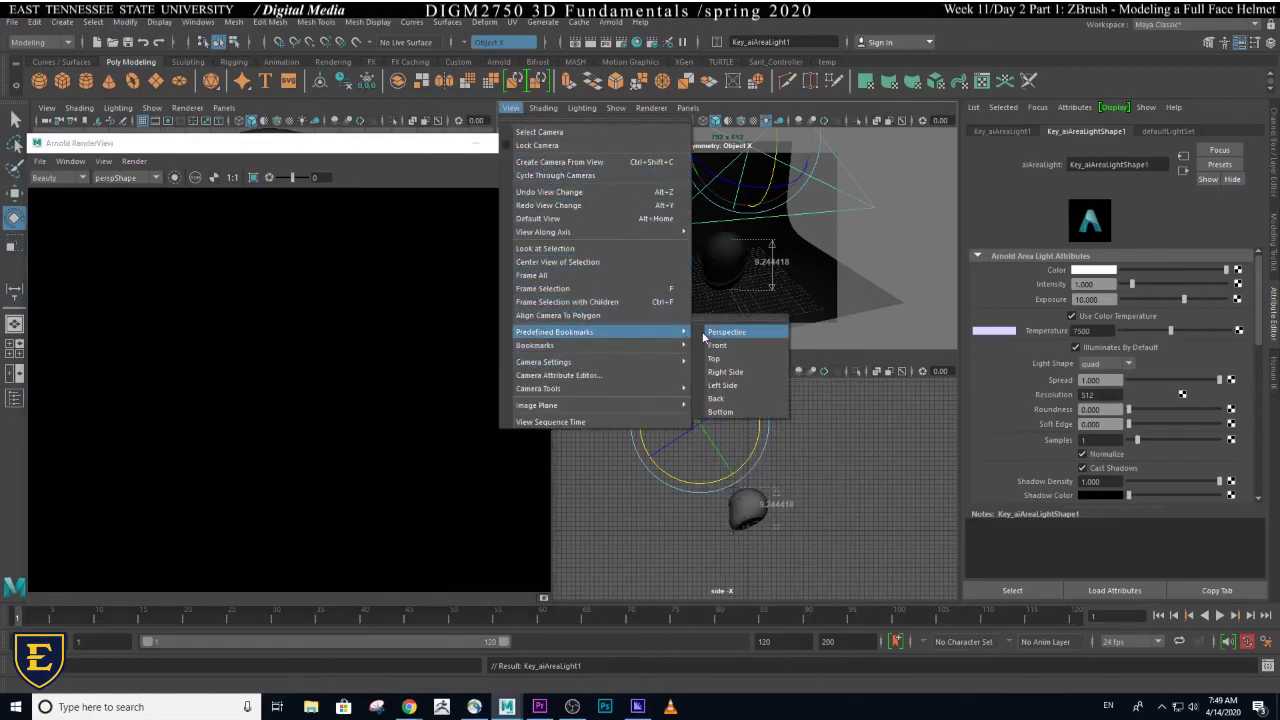
pyautogui.moveTo(657, 348)
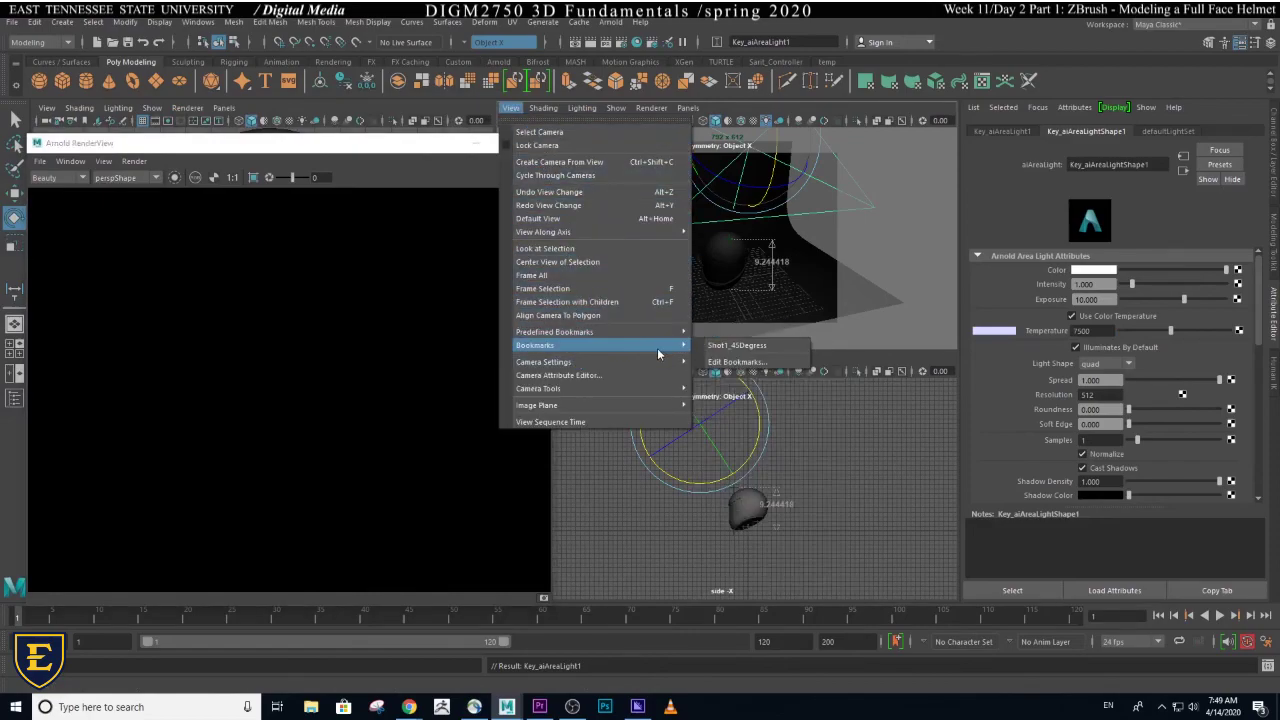
pyautogui.click(745, 347)
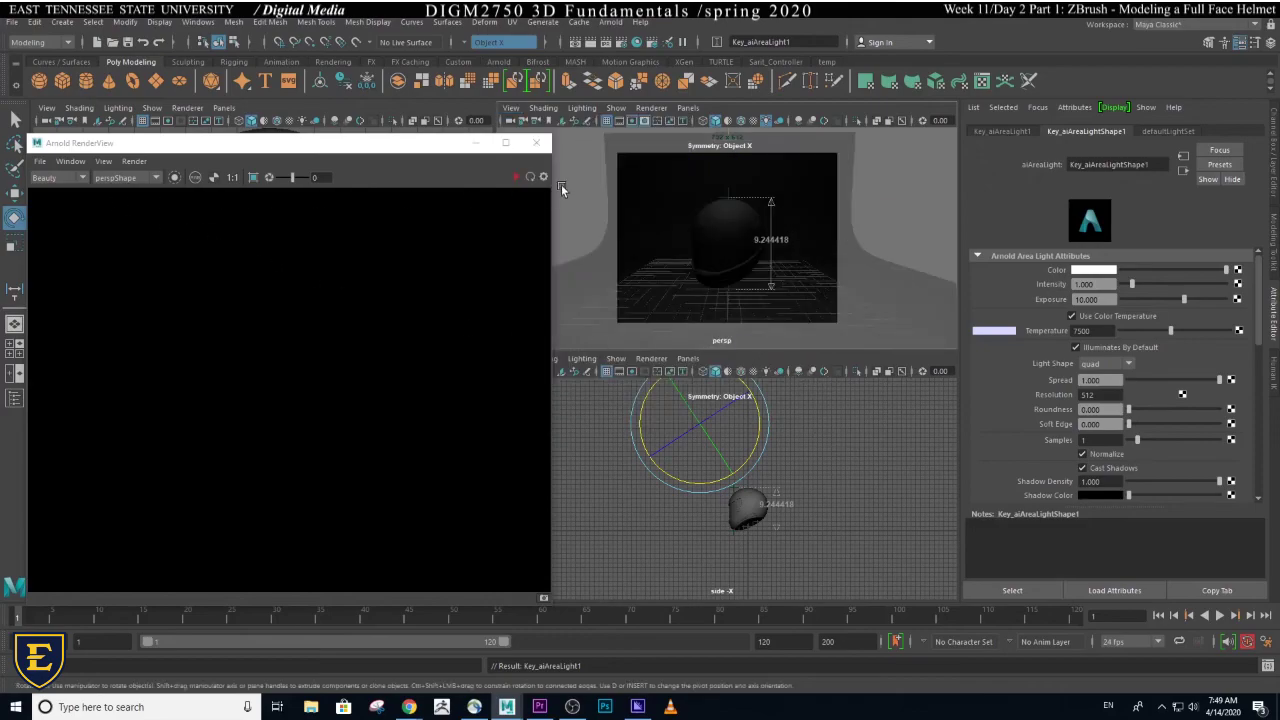
# - Start the live Arnold render and try key light exposures of 30, then 15
pyautogui.click(520, 184)
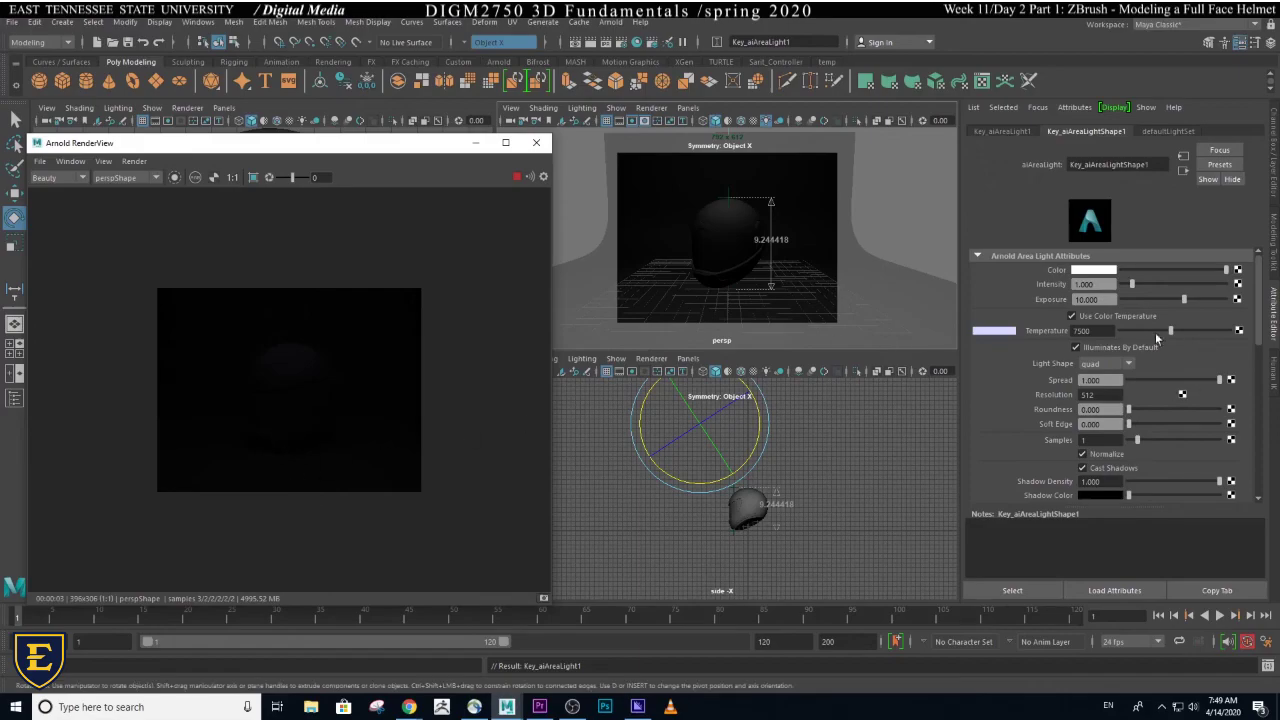
pyautogui.click(1100, 299)
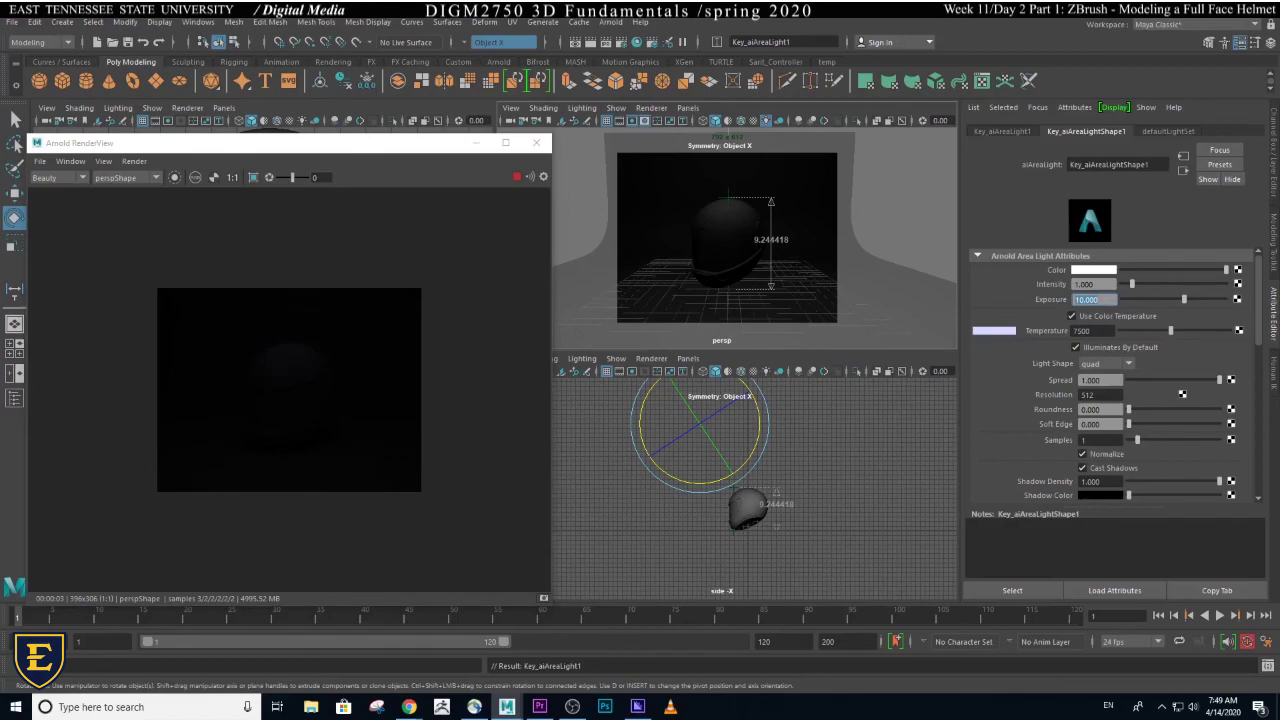
pyautogui.write('30')
pyautogui.press('Return')
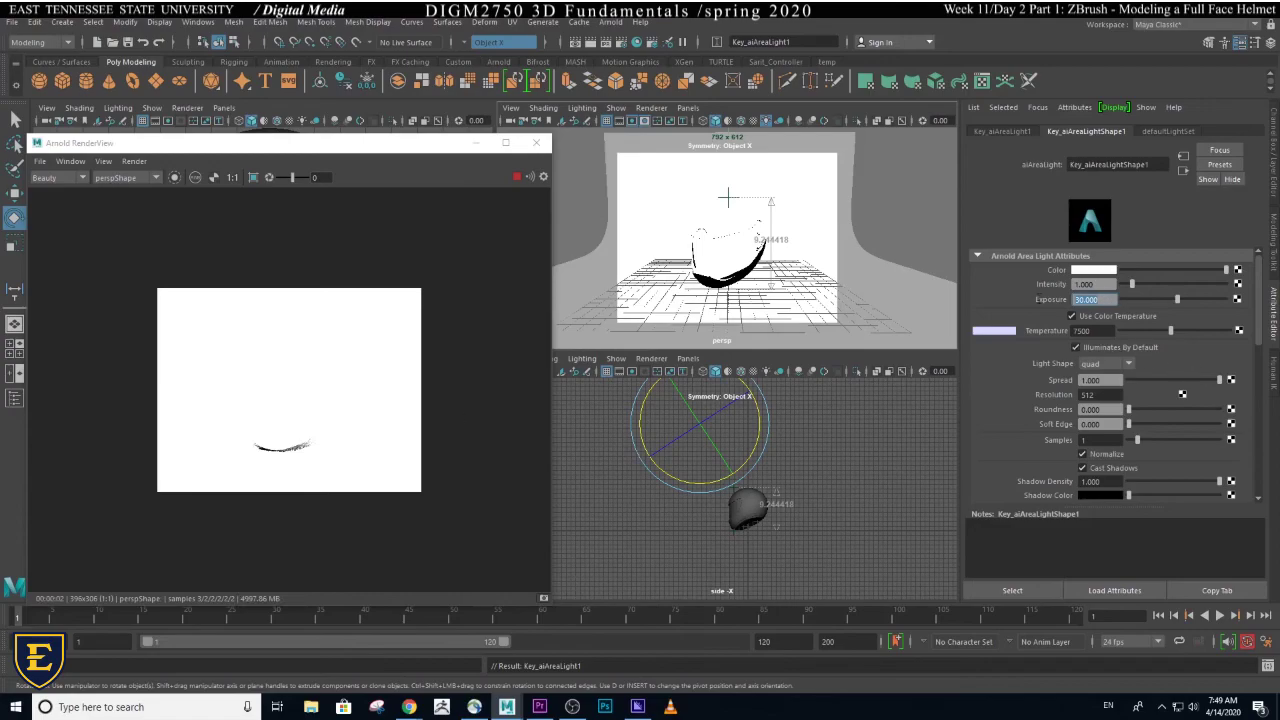
pyautogui.write('15')
pyautogui.press('Return')
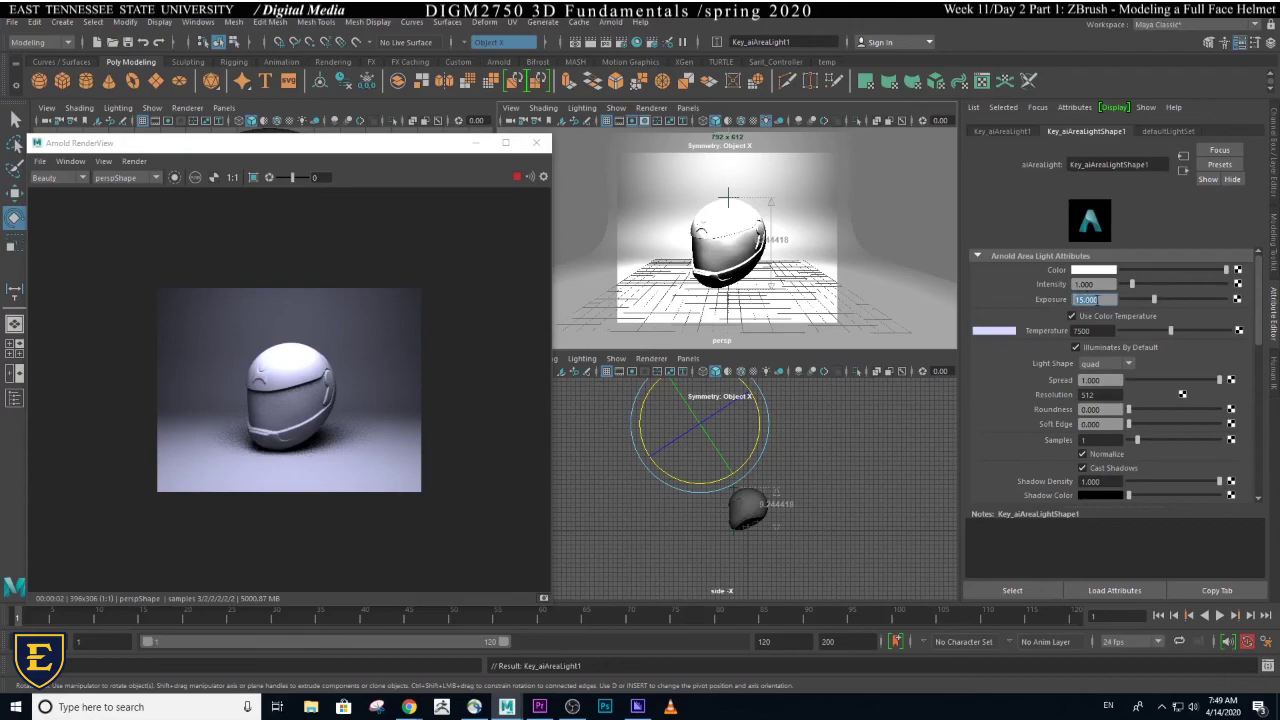
# - Fine-tune the key light exposure through 12 and 13, settling on 14
pyautogui.write('12')
pyautogui.press('Return')
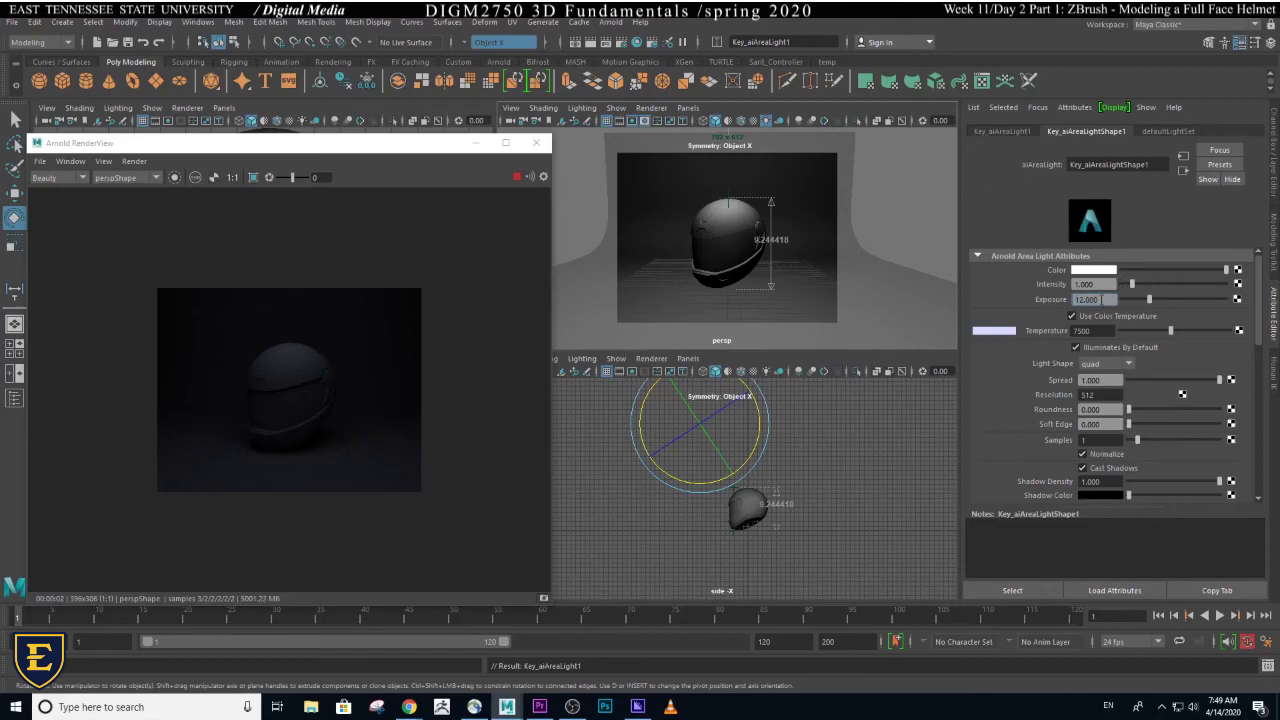
pyautogui.write('13')
pyautogui.press('Return')
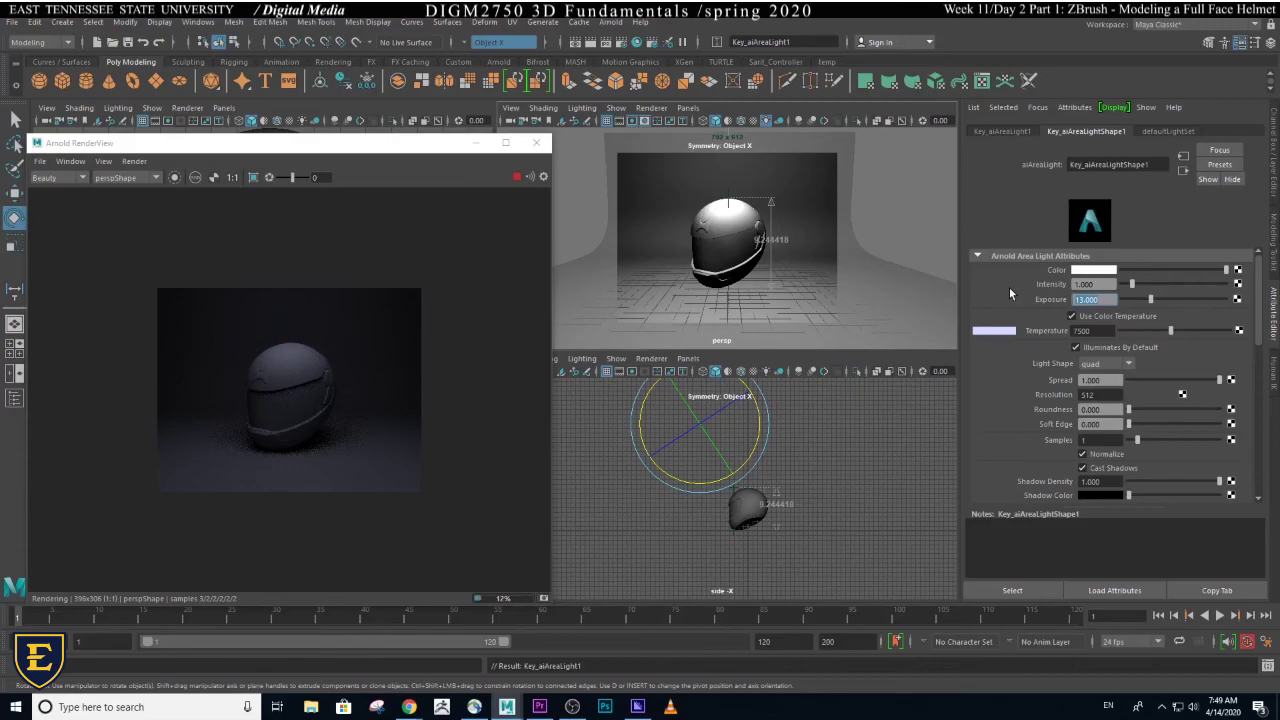
pyautogui.write('14')
pyautogui.press('Return')
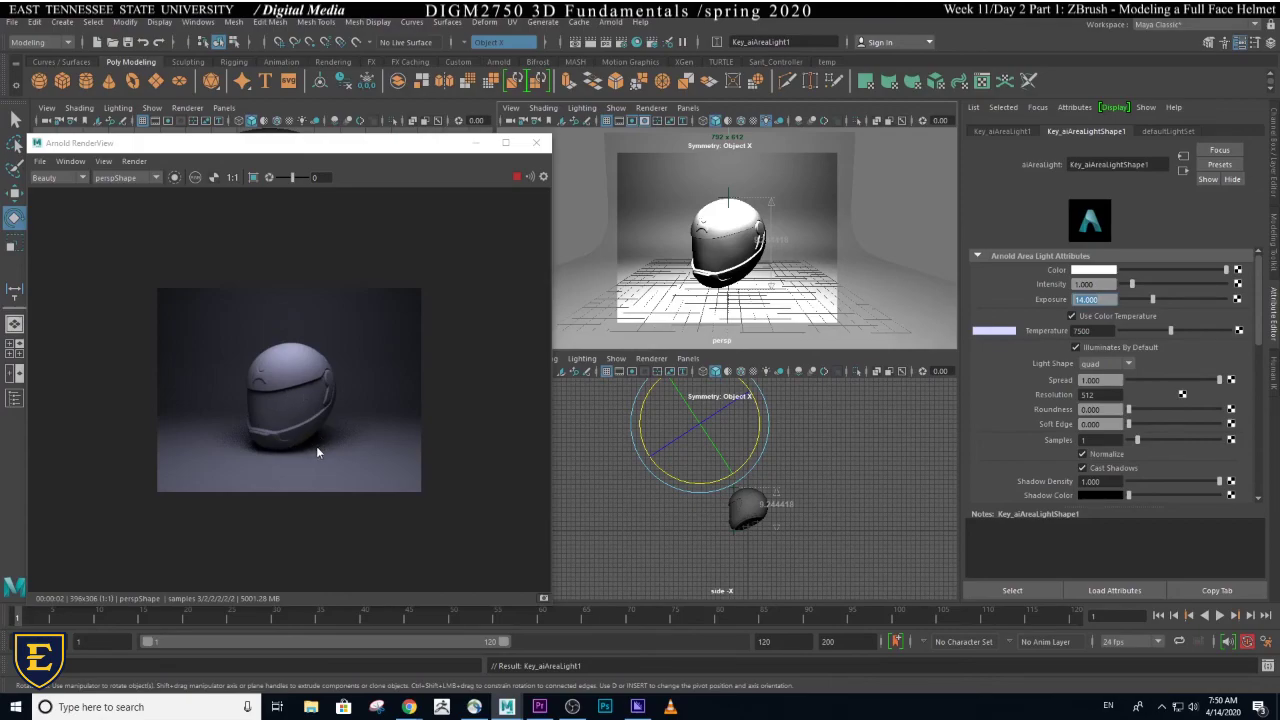
# - Raise the area light's resolution from 512 to 1024
pyautogui.click(1100, 394)
pyautogui.write('1024')
pyautogui.press('Return')
pyautogui.click(878, 103)
pyautogui.press('space')
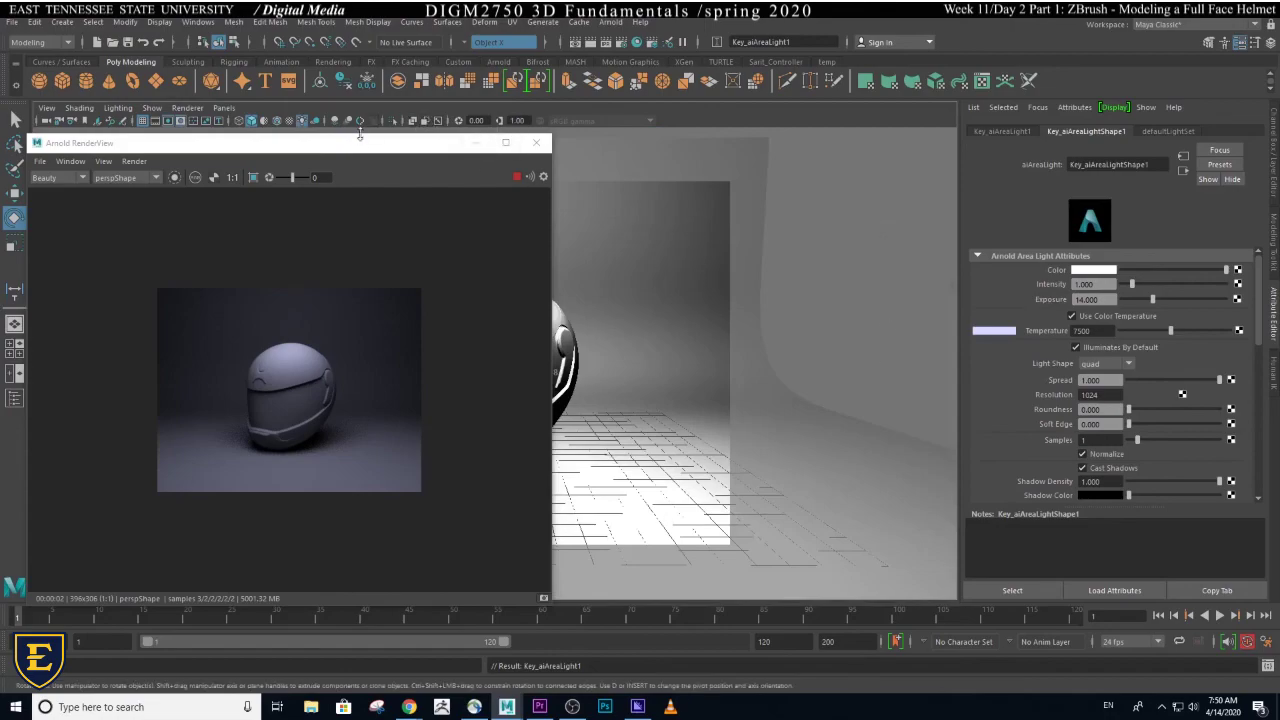
pyautogui.press('space')
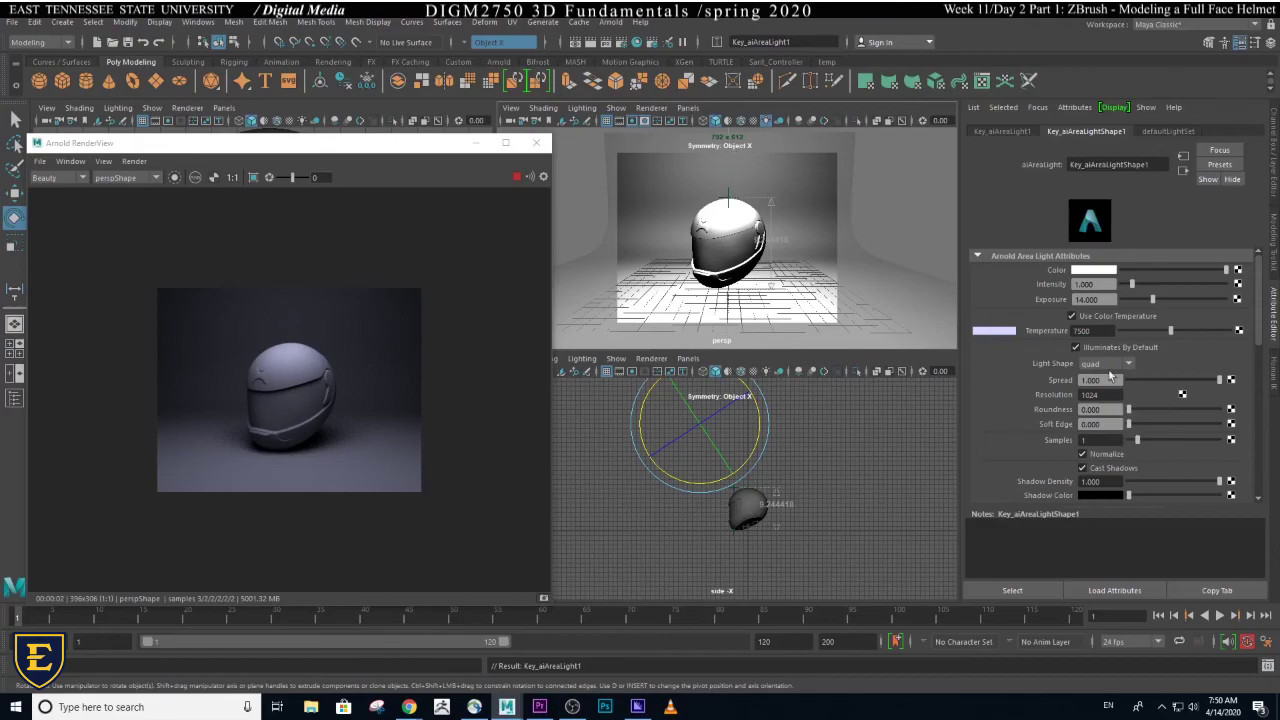
# - Raise the area light's samples from 1 to 10
pyautogui.click(1098, 440)
pyautogui.write('10')
pyautogui.press('Return')
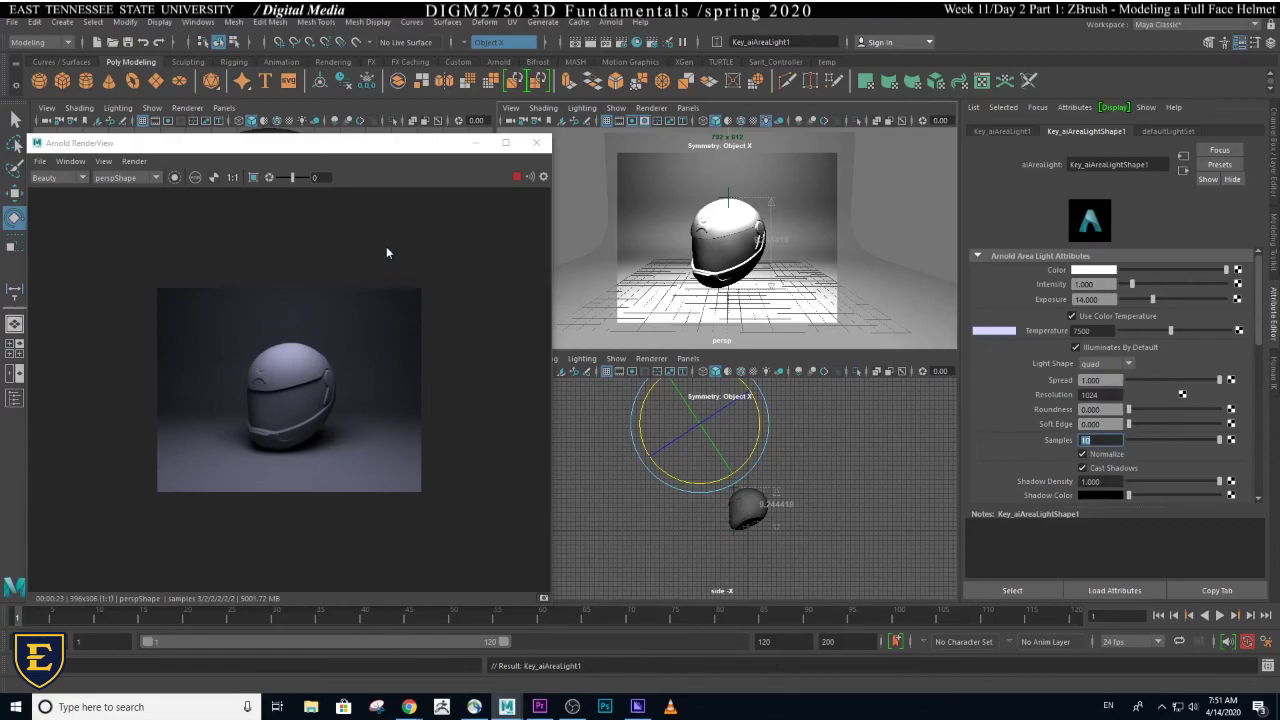
# - In Arnold Render Settings sampling, set Volume Indirect and SSS samples to 0
pyautogui.click(622, 44)
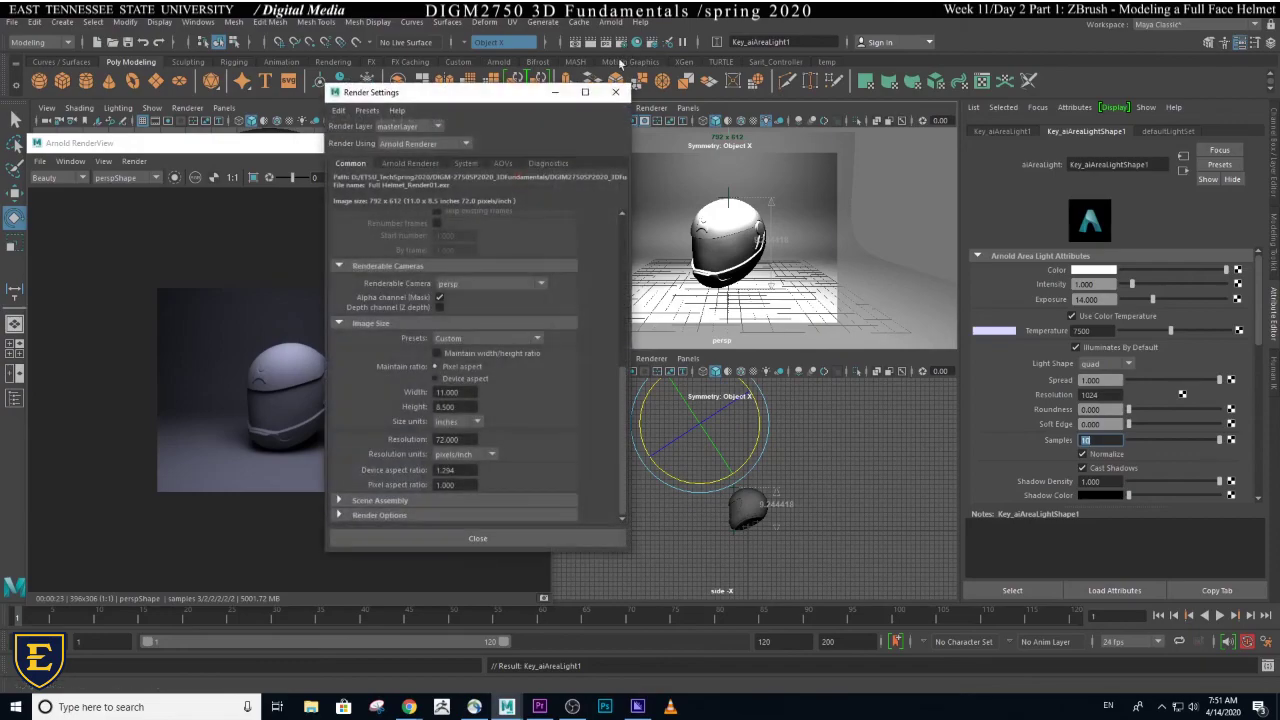
pyautogui.click(410, 164)
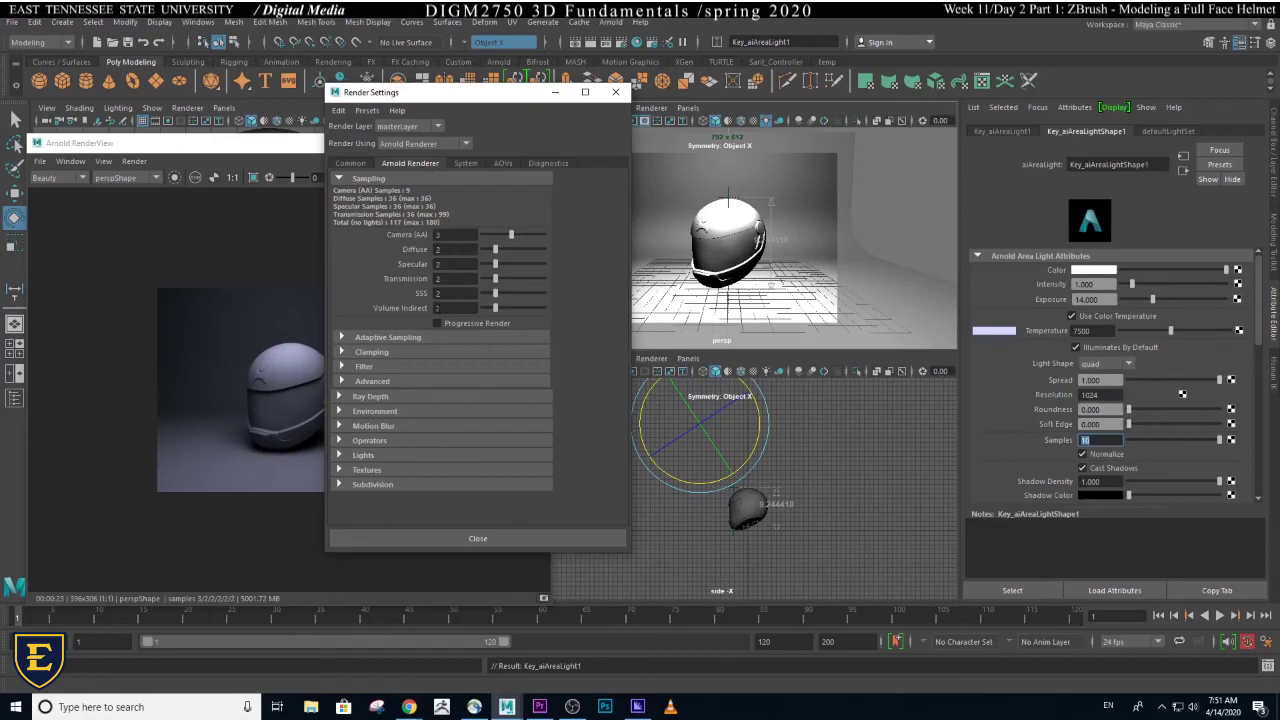
pyautogui.click(440, 308)
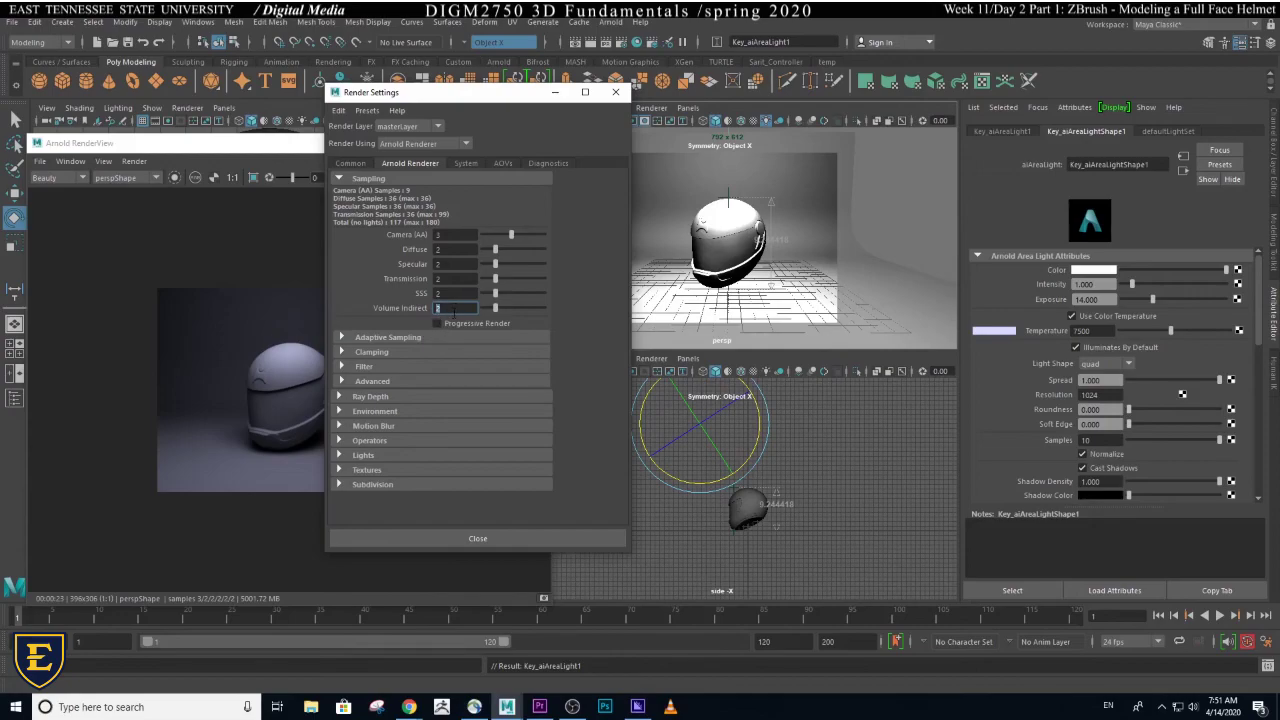
pyautogui.write('0')
pyautogui.click(445, 293)
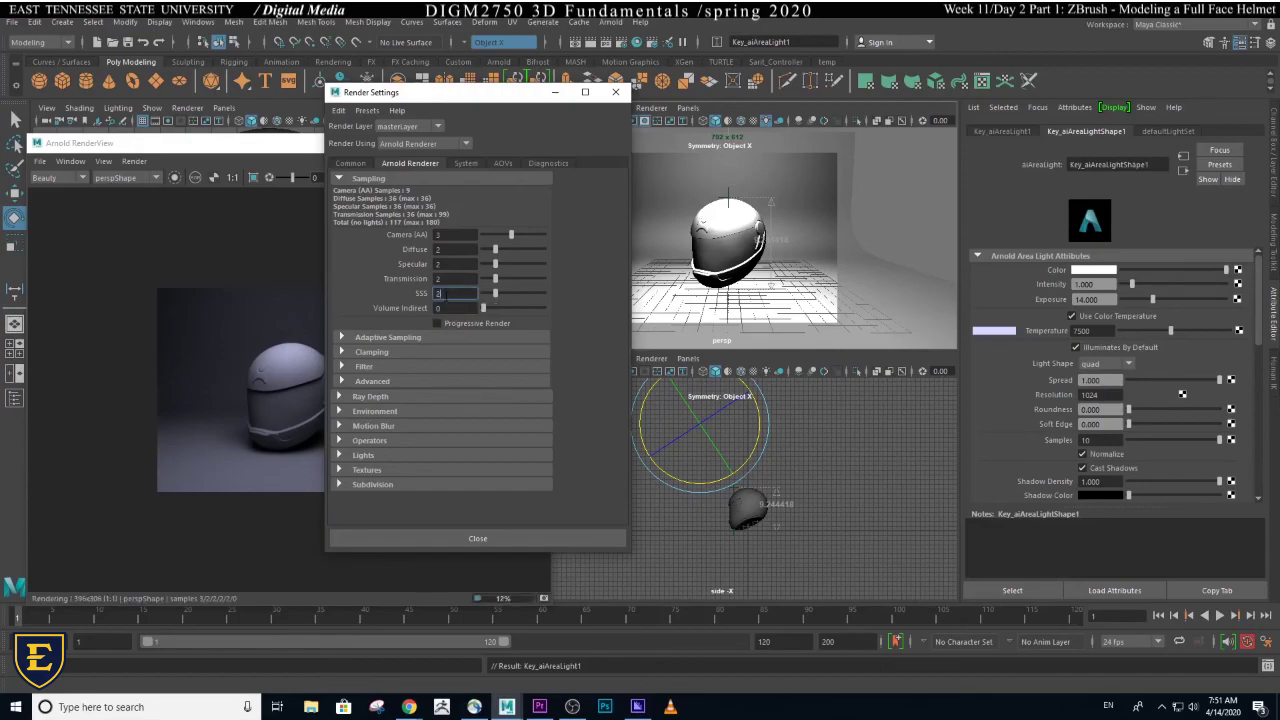
pyautogui.write('0')
pyautogui.click(449, 279)
pyautogui.press('Tab')
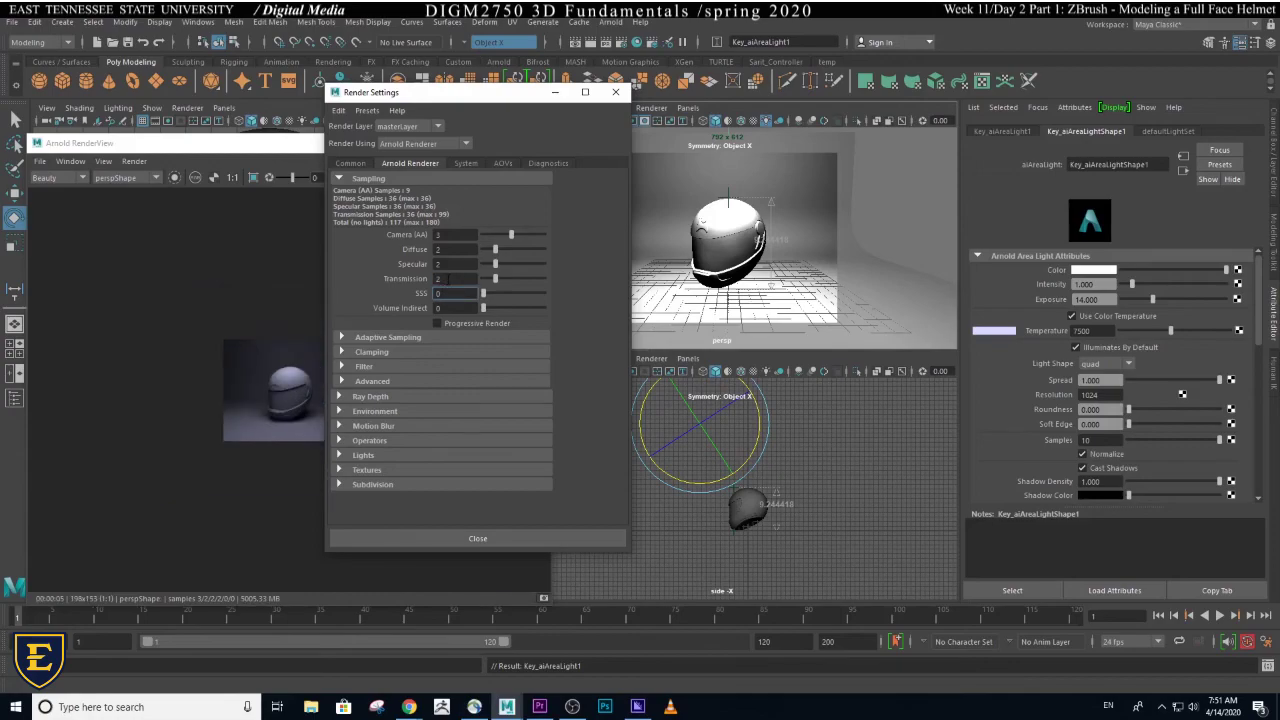
# - Set Transmission samples to 0, adjust Diffuse, and raise Camera (AA) samples to 6
pyautogui.doubleClick(447, 279)
pyautogui.write('0')
pyautogui.doubleClick(441, 263)
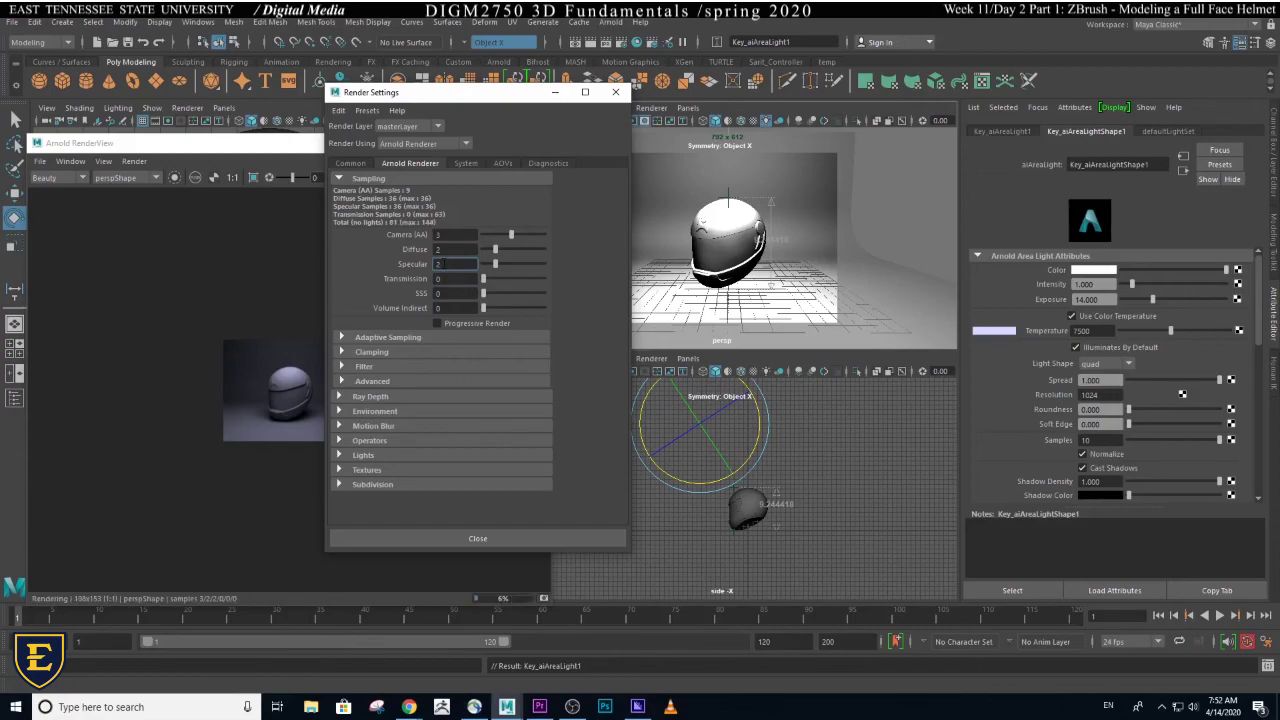
pyautogui.doubleClick(439, 249)
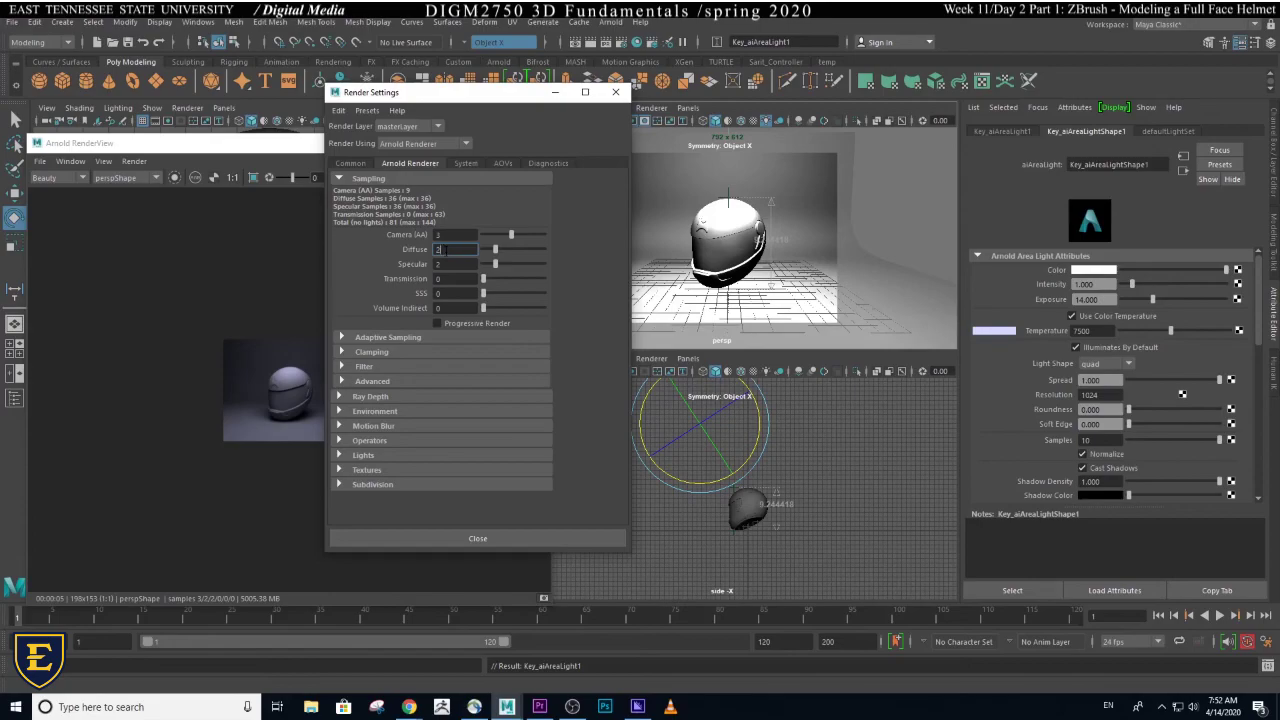
pyautogui.write('3')
pyautogui.doubleClick(455, 234)
pyautogui.write('8')
pyautogui.press('Return')
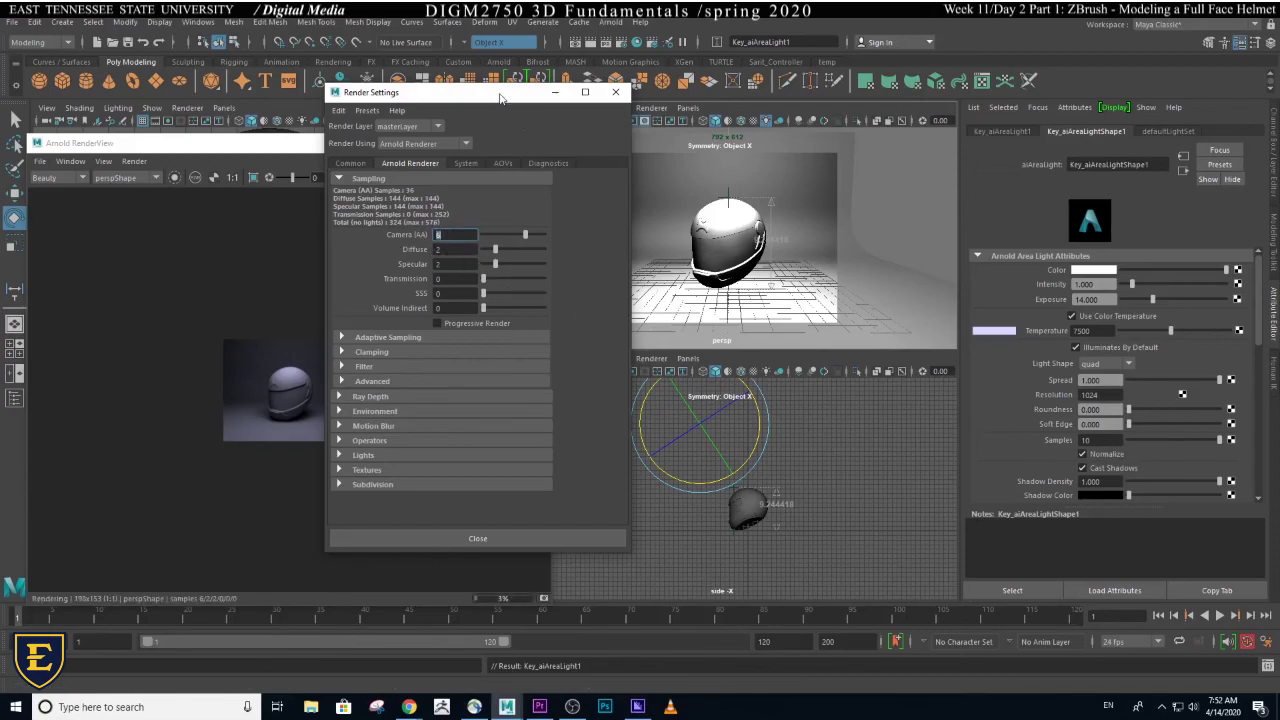
pyautogui.moveTo(502, 97); pyautogui.dragTo(709, 112)
# - Close Render Settings and stop the running preview render at 50% test resolution
pyautogui.click(728, 558)
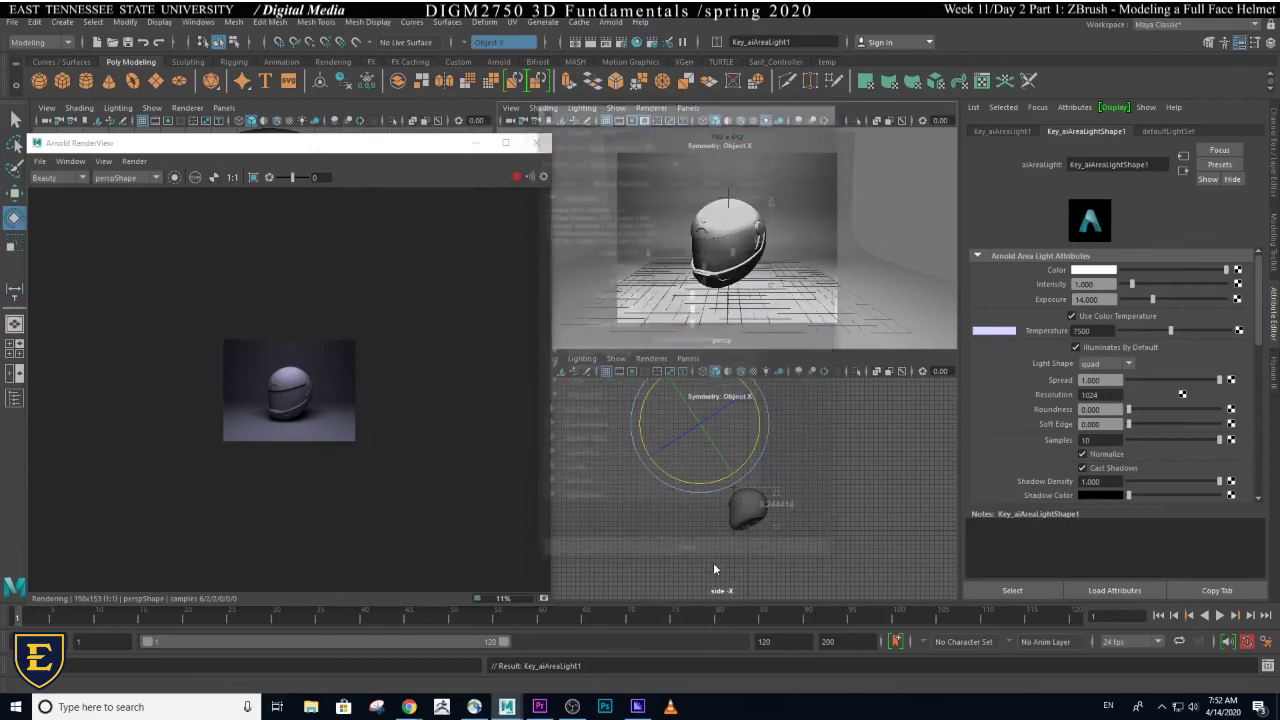
pyautogui.click(449, 460)
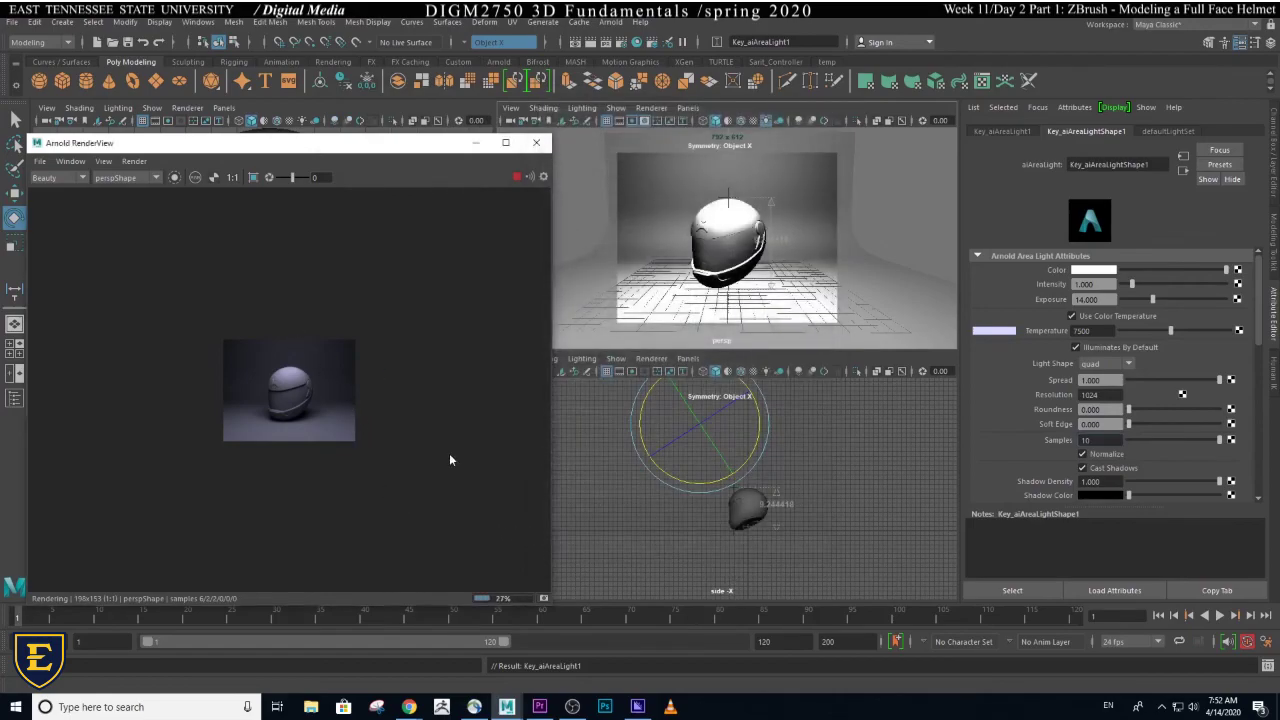
pyautogui.click(130, 162)
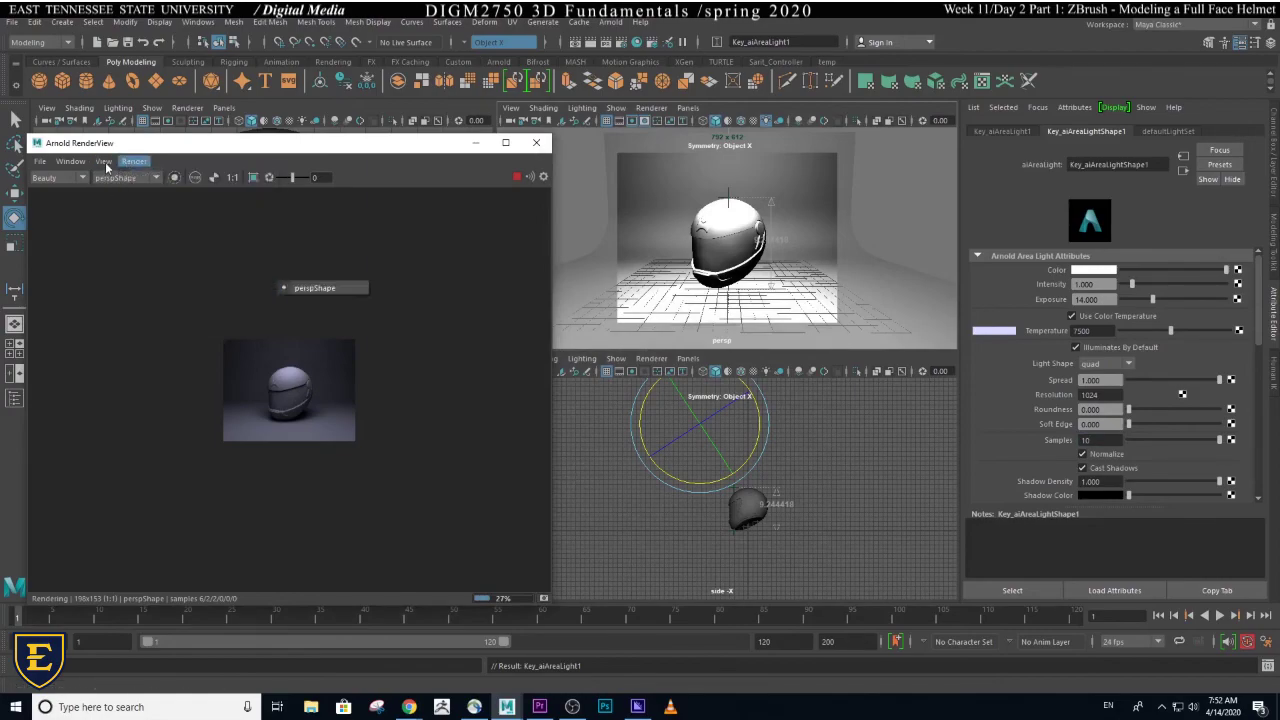
pyautogui.click(103, 161)
pyautogui.moveTo(130, 290)
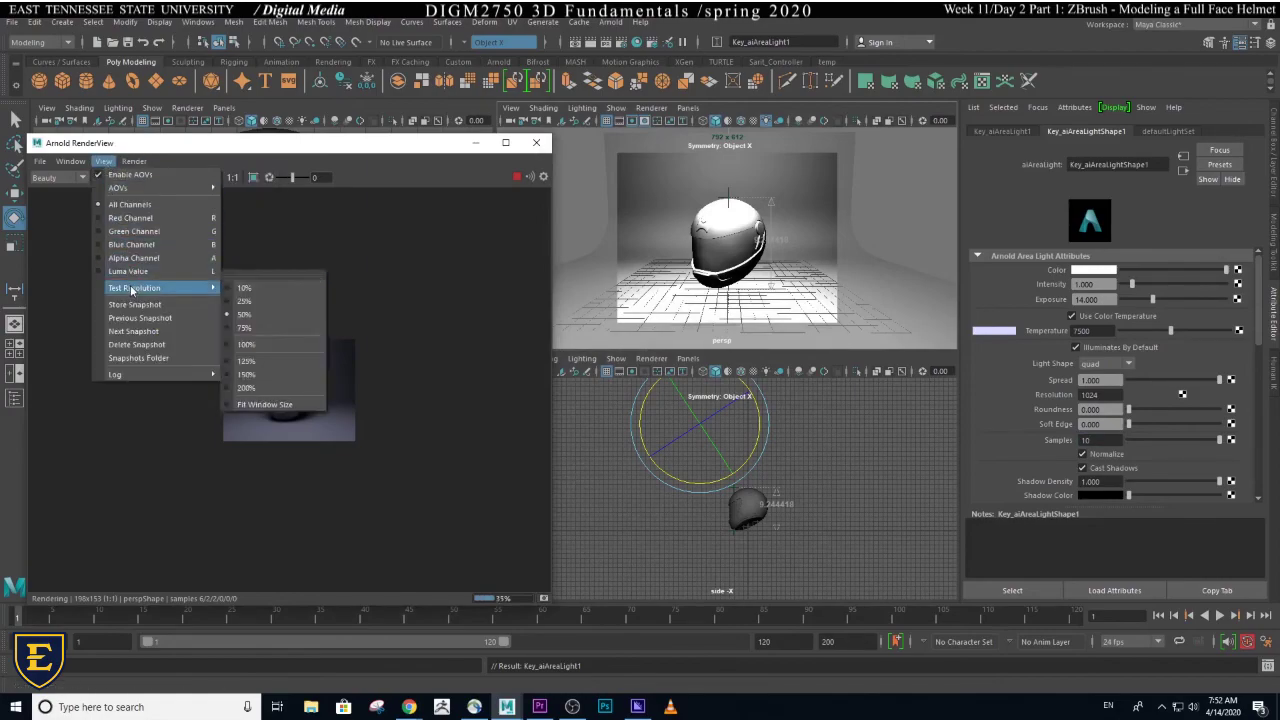
pyautogui.click(270, 310)
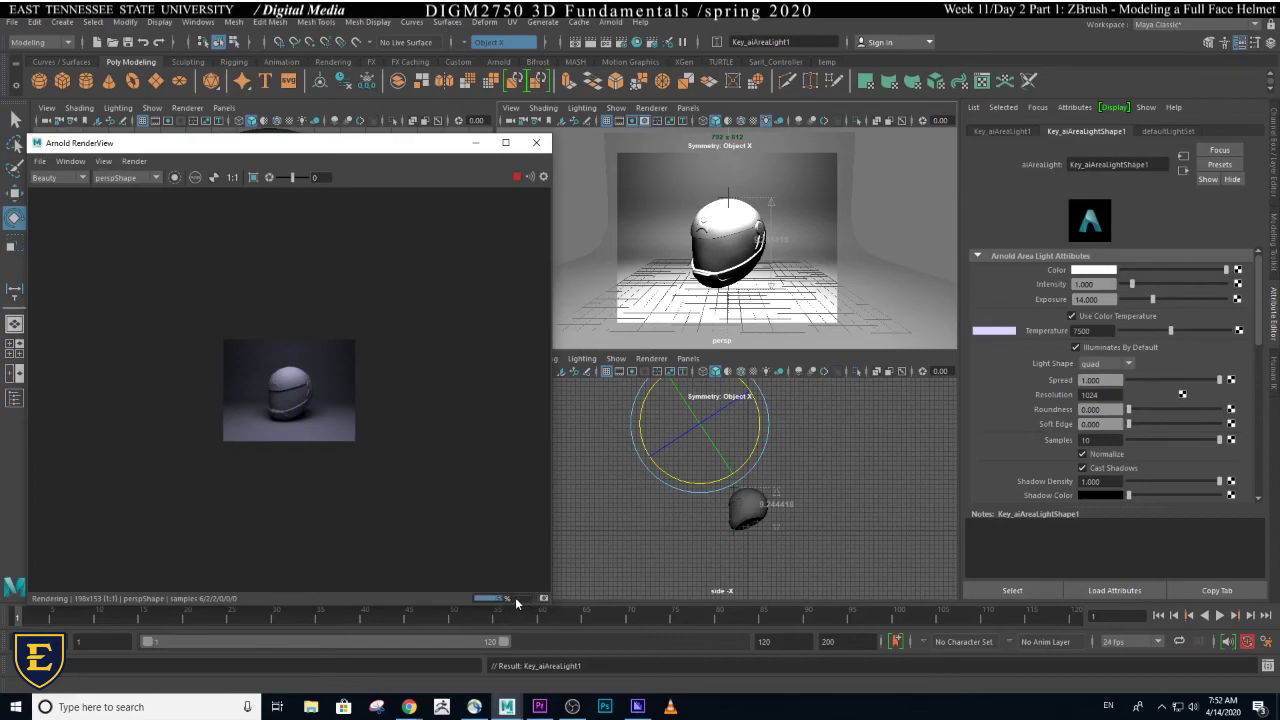
pyautogui.click(516, 178)
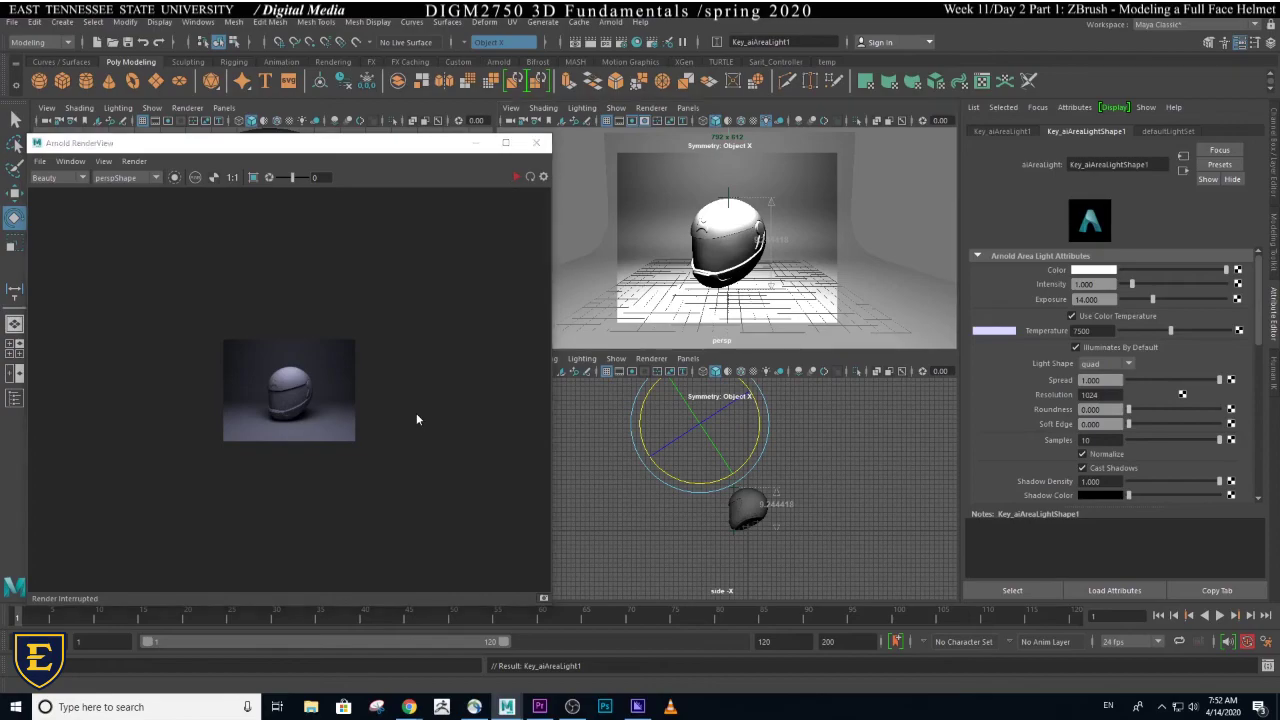
# - Set the RenderView test resolution to 100%, displayed at 1:1 actual pixel size
pyautogui.click(228, 178)
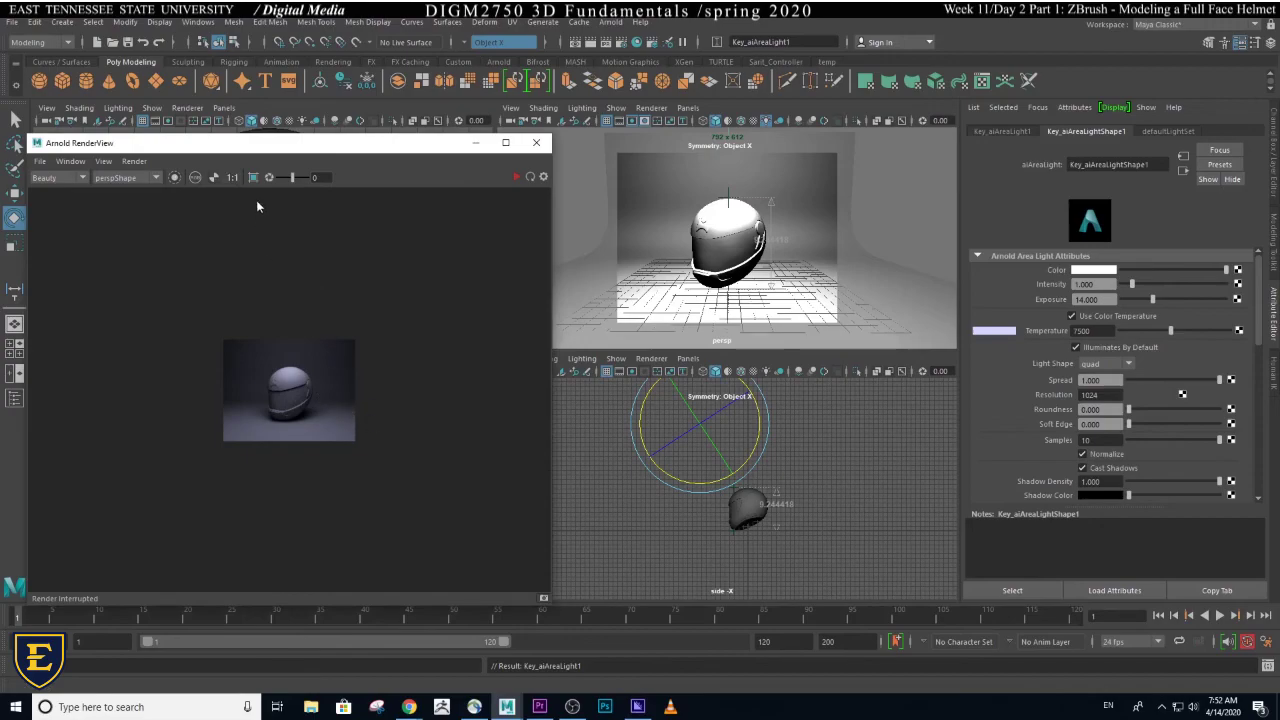
pyautogui.click(100, 163)
pyautogui.moveTo(120, 289)
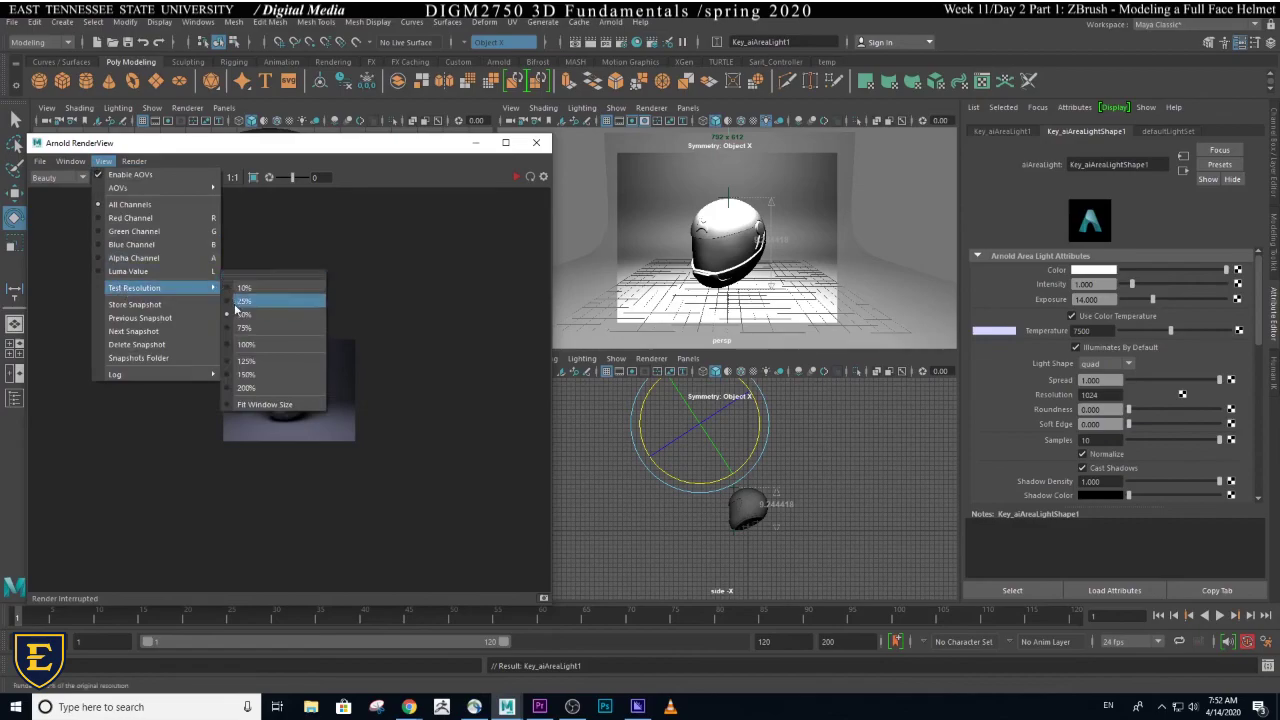
pyautogui.click(241, 342)
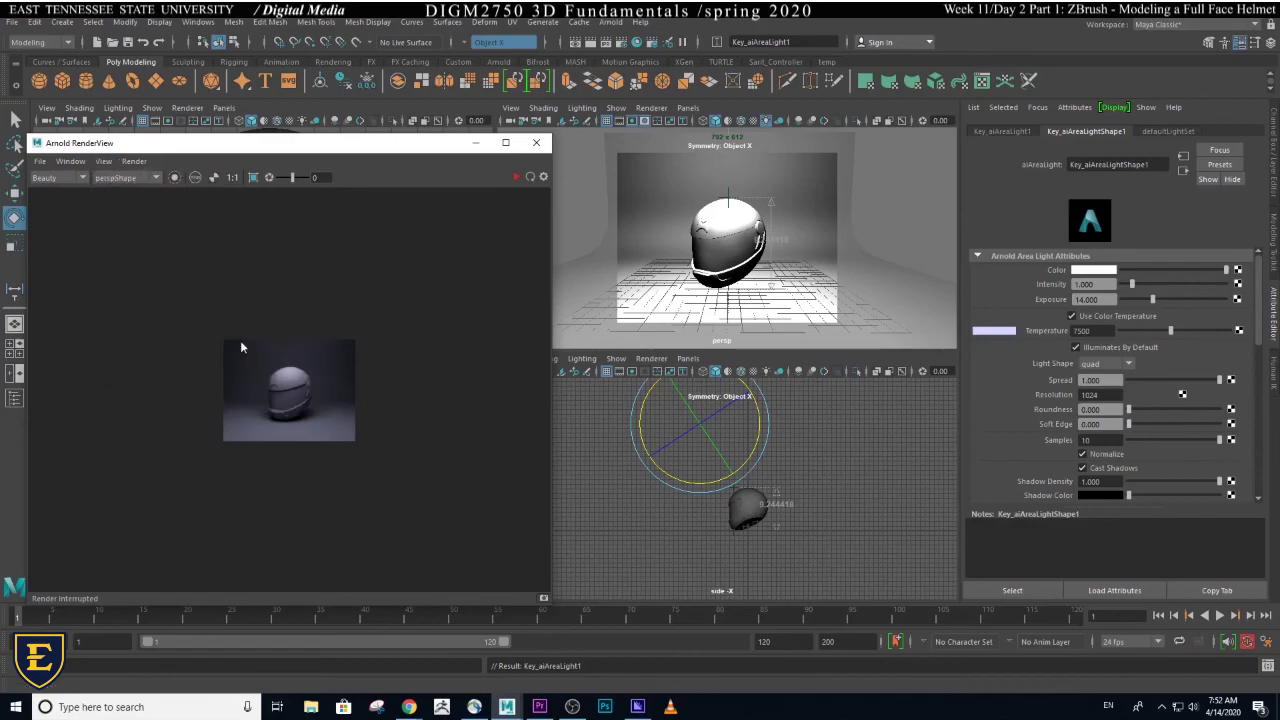
pyautogui.click(232, 178)
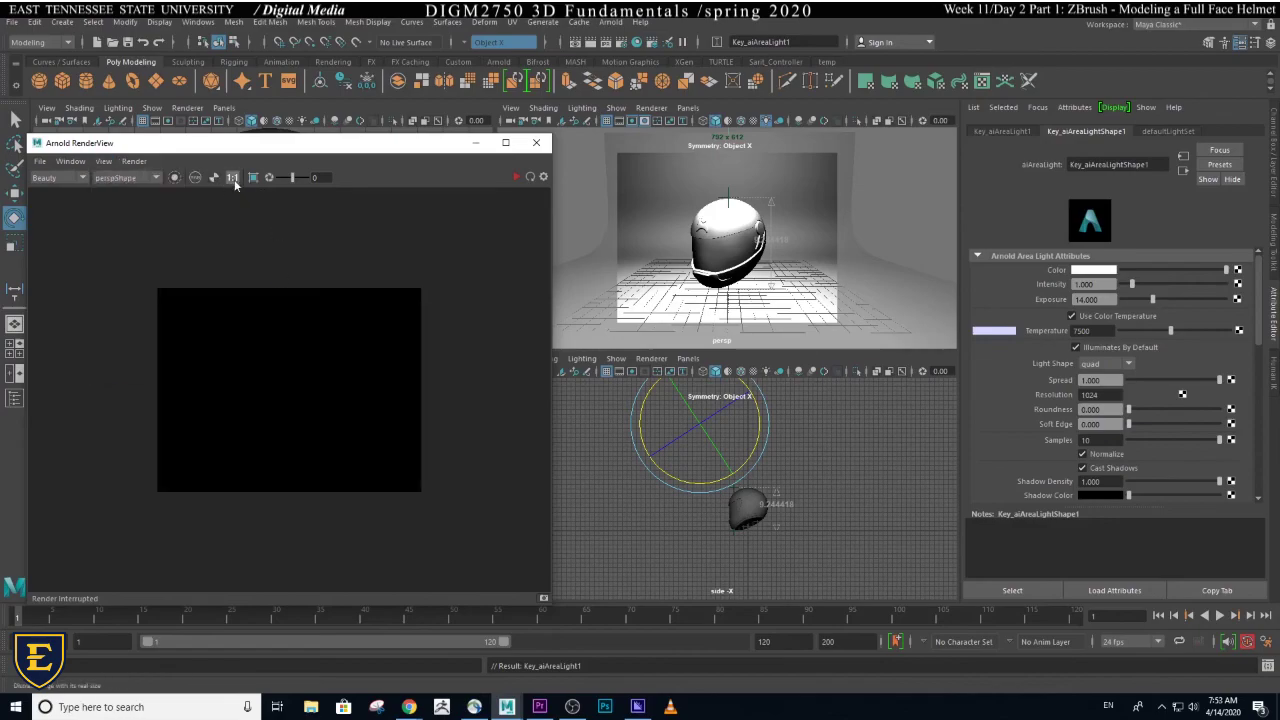
pyautogui.click(103, 161)
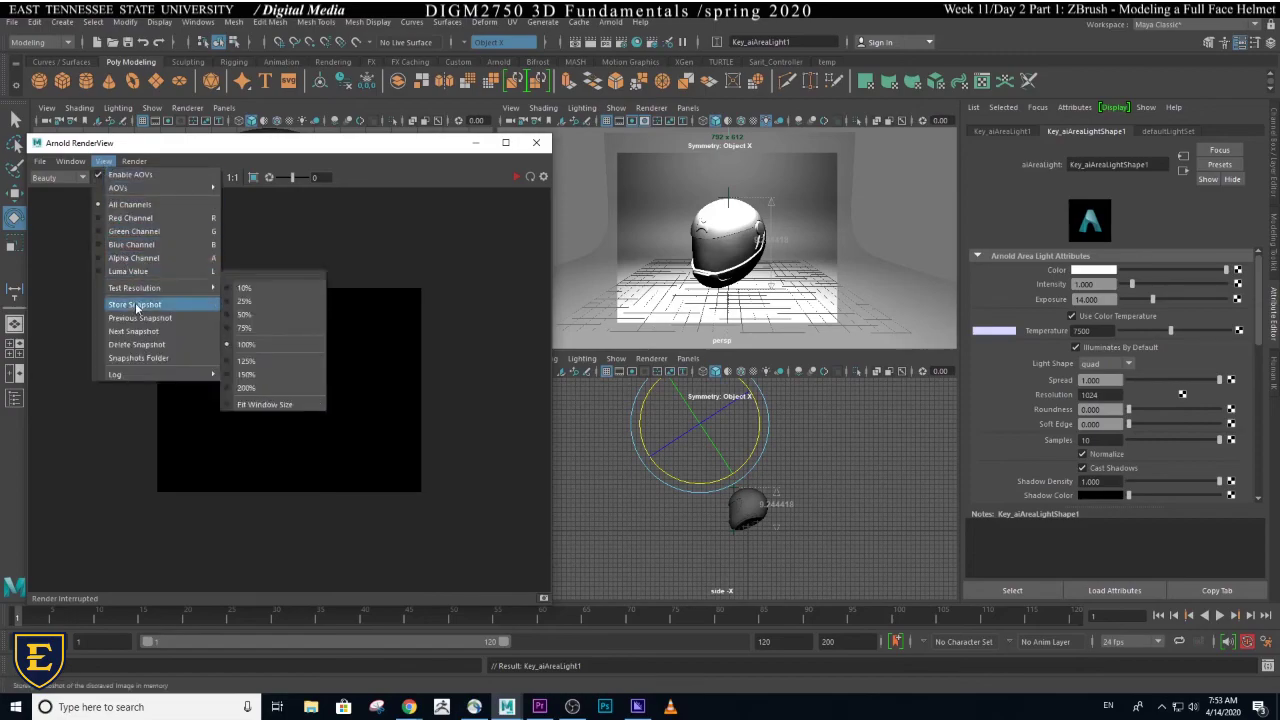
pyautogui.moveTo(147, 288)
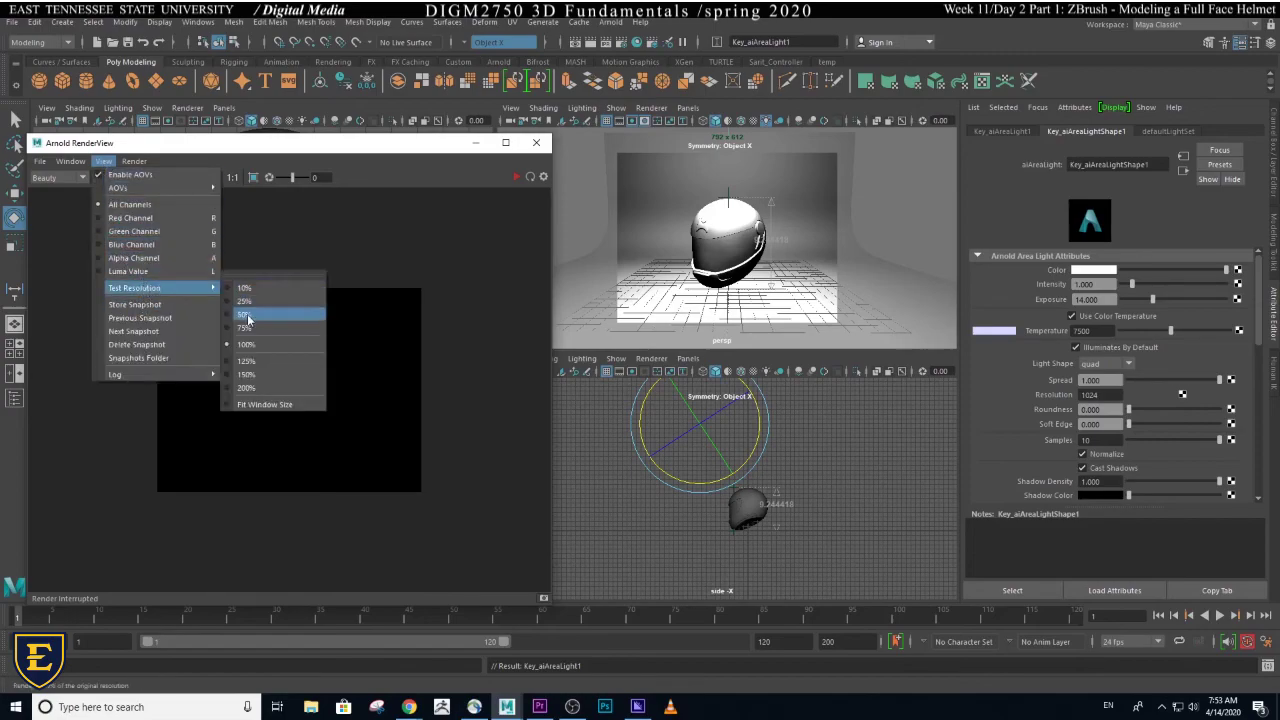
pyautogui.click(246, 315)
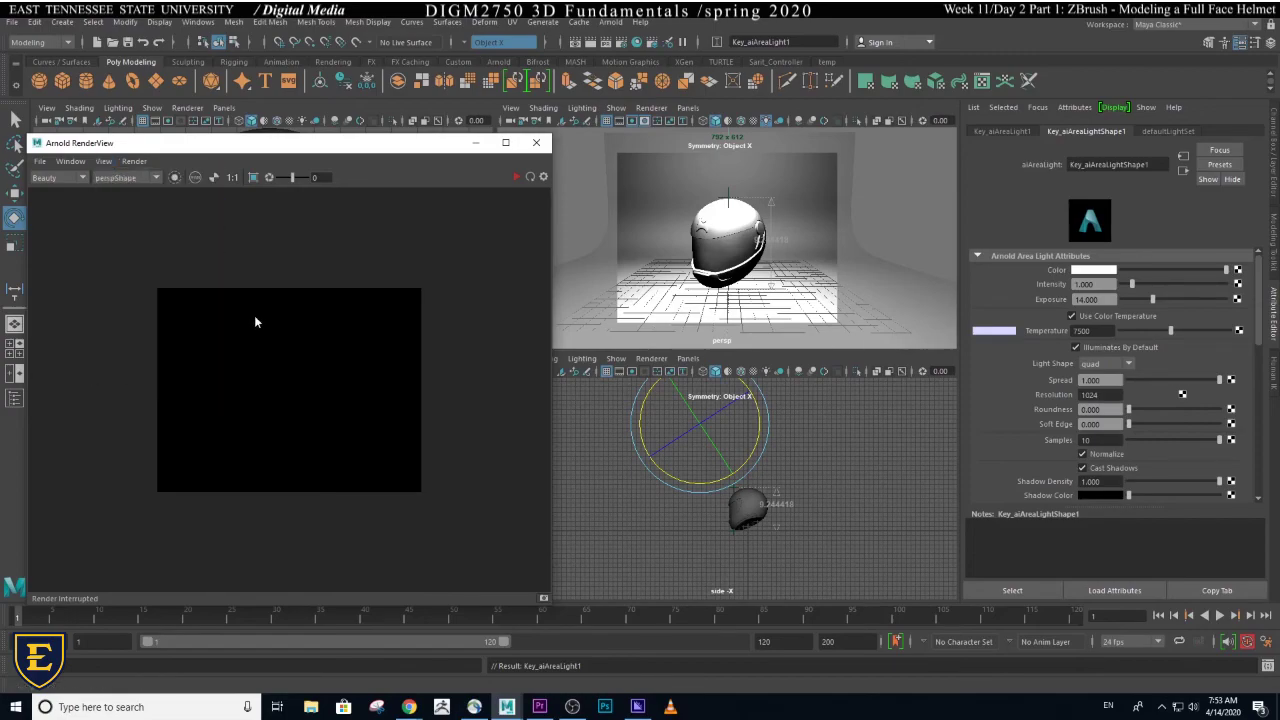
pyautogui.click(232, 177)
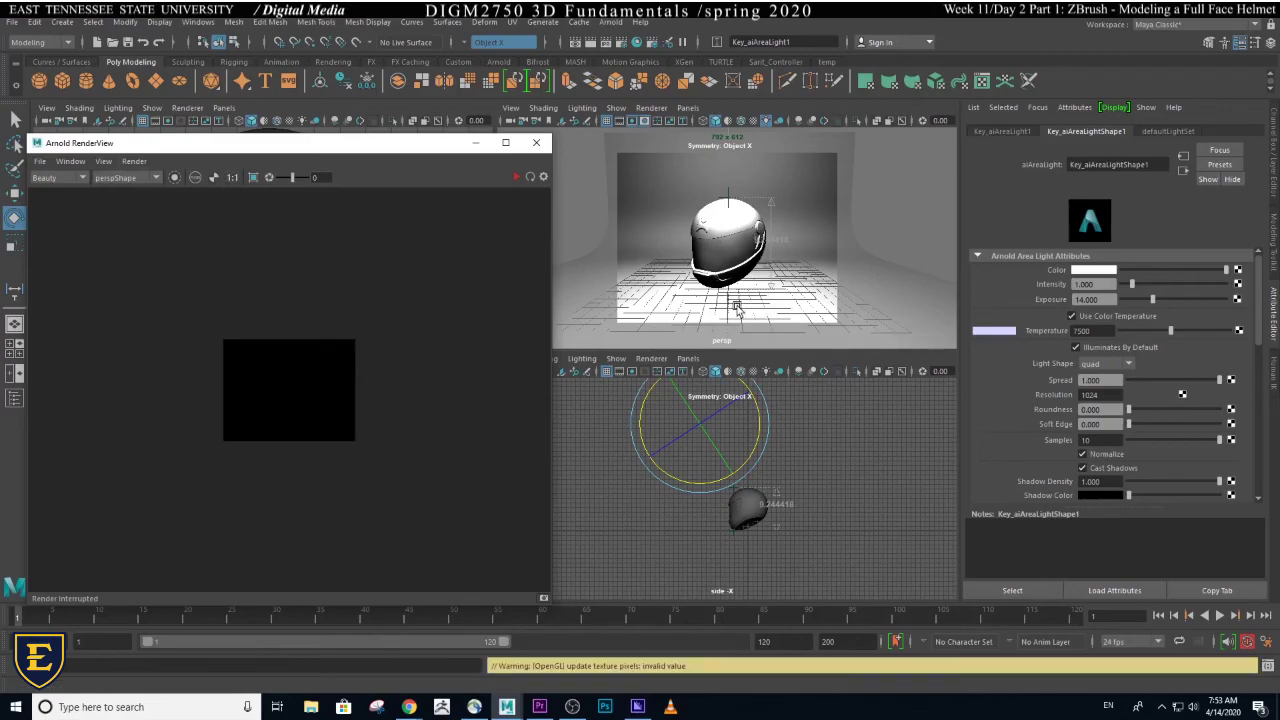
pyautogui.click(103, 161)
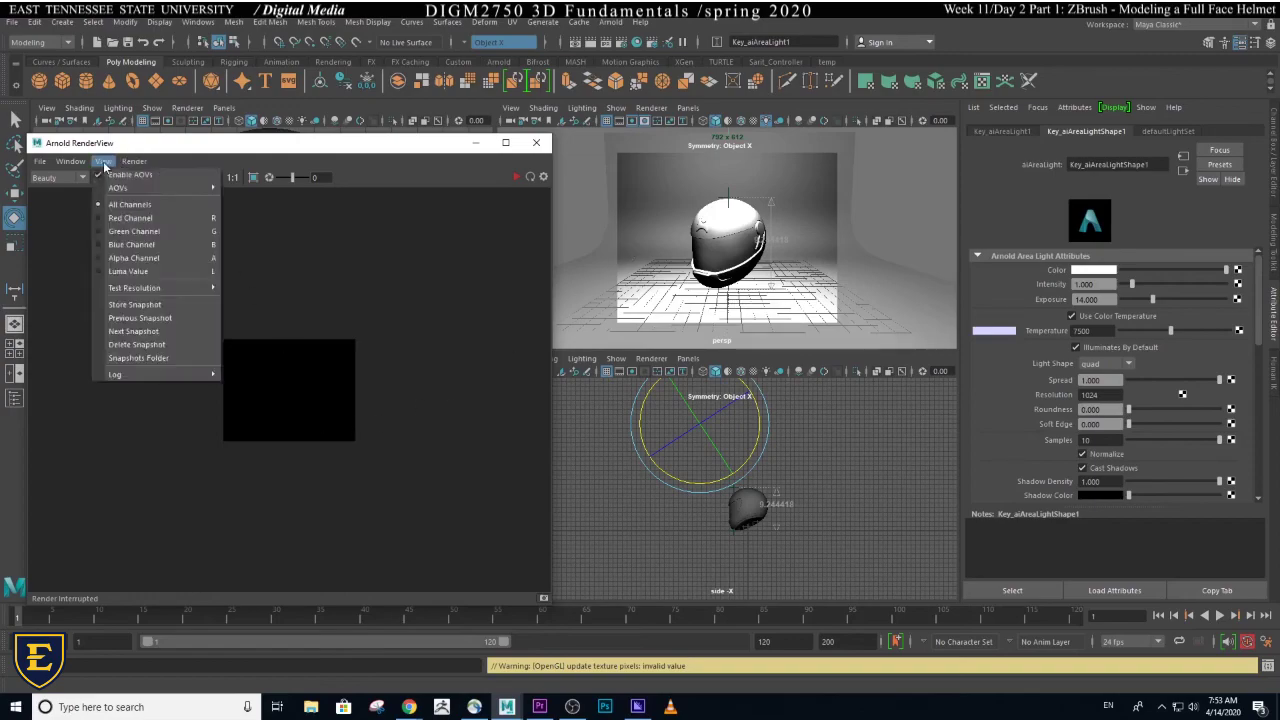
pyautogui.moveTo(130, 290)
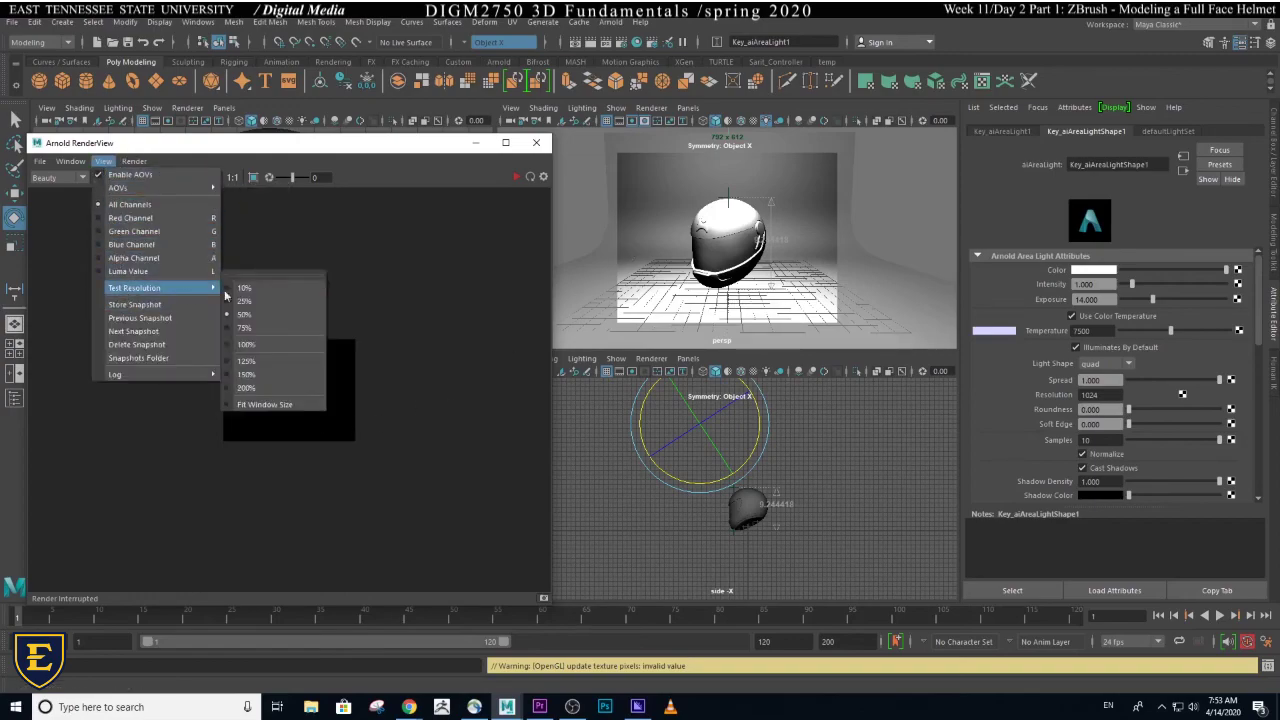
pyautogui.click(269, 346)
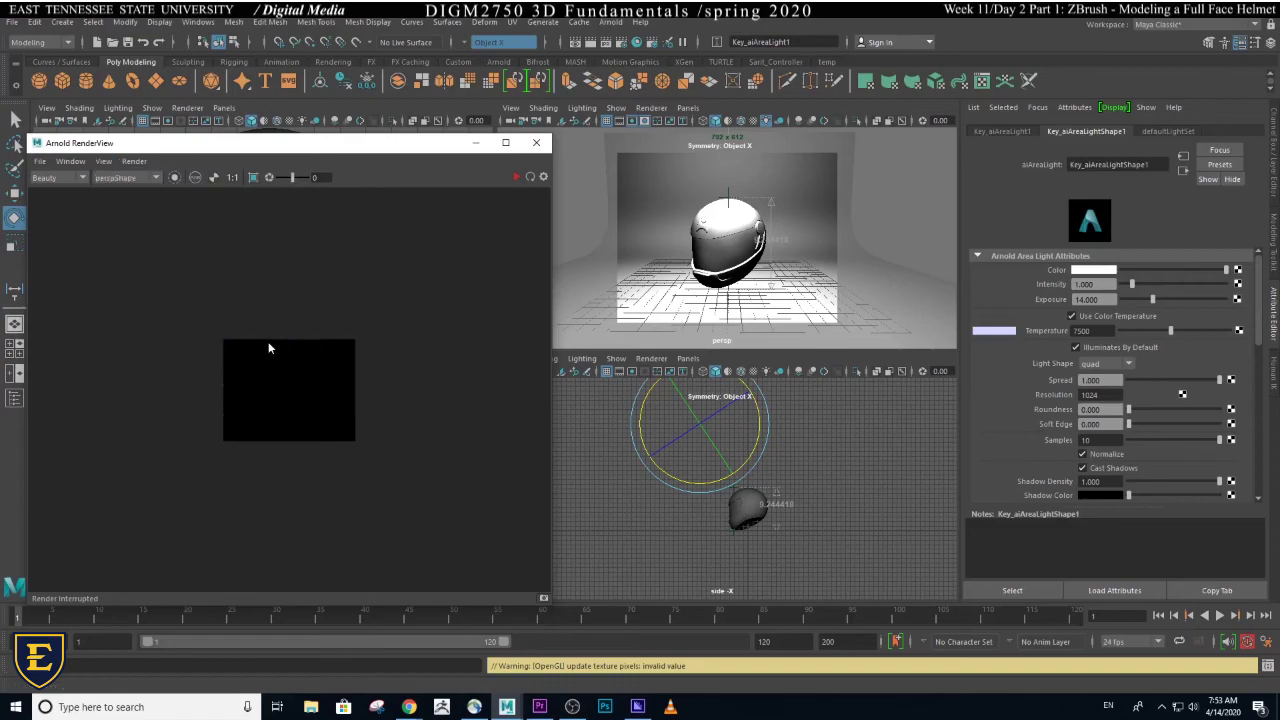
pyautogui.click(231, 178)
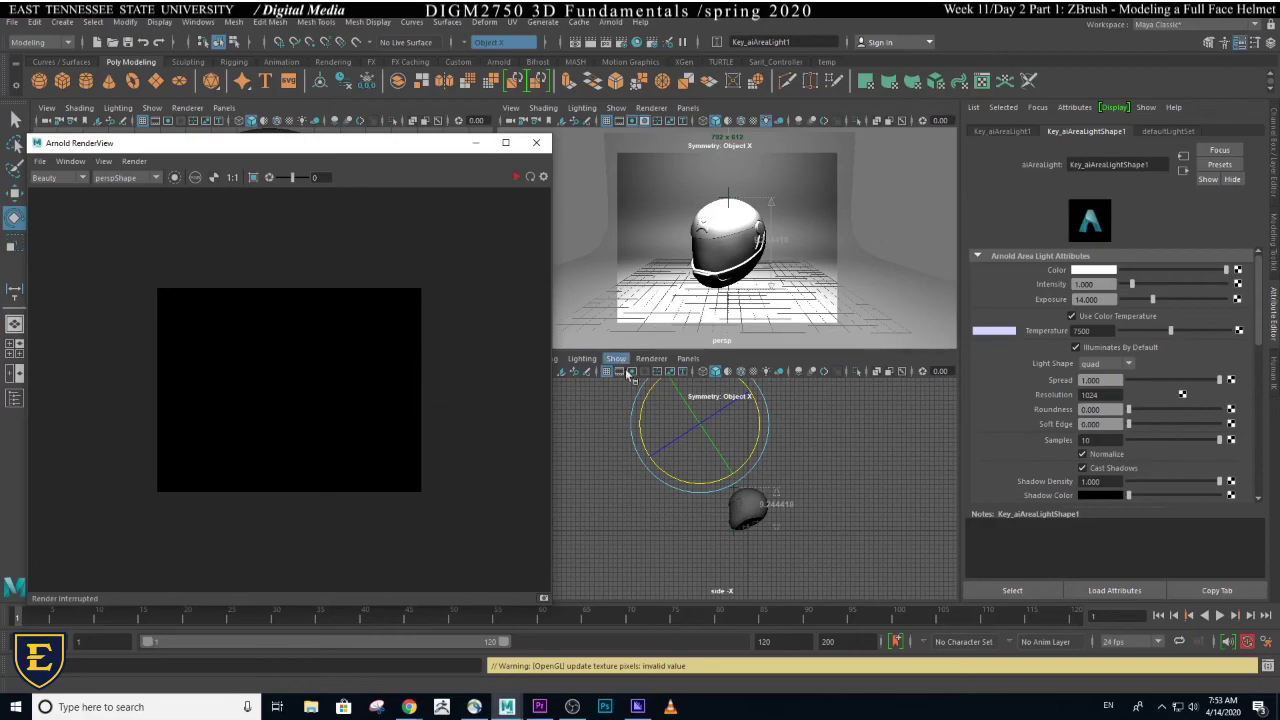
# - Re-render the helmet at 100% test resolution, producing a finished 396x306 image
pyautogui.click(516, 178)
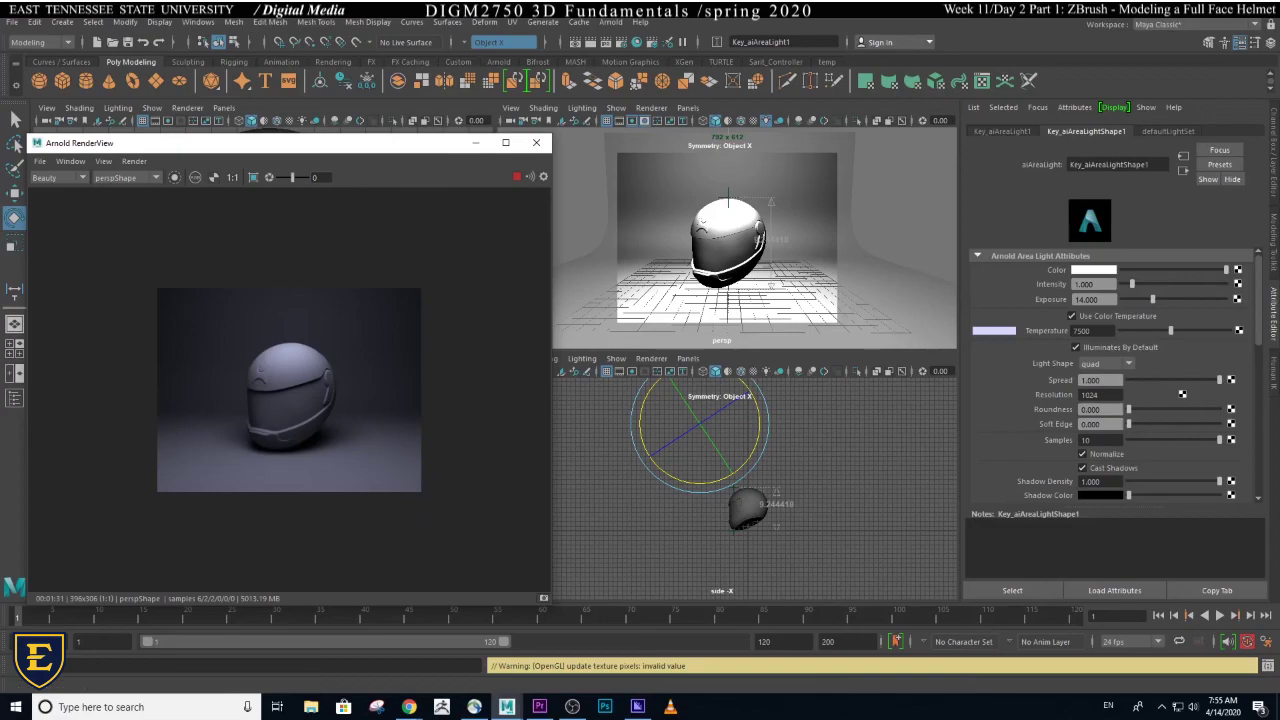
# - Store the finished helmet render in the RenderView as Snapshot_01
pyautogui.hotkey('alt', 'Tab')
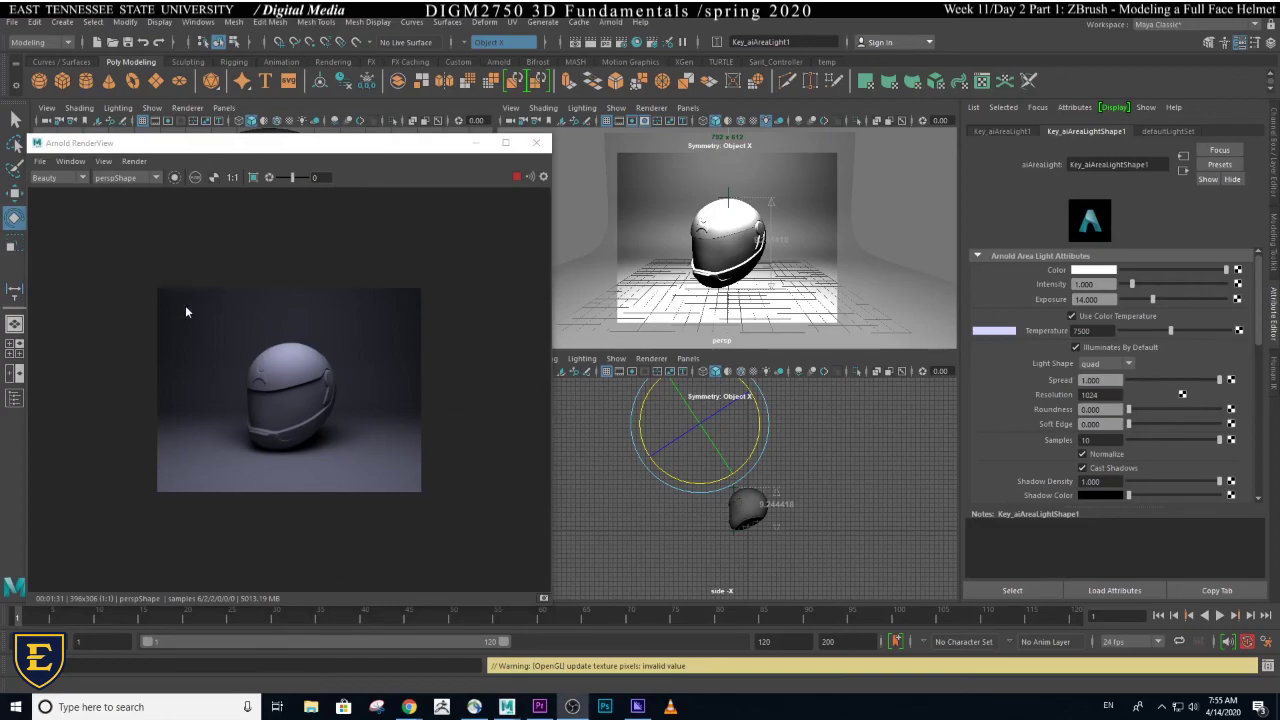
pyautogui.click(76, 163)
pyautogui.moveTo(100, 163)
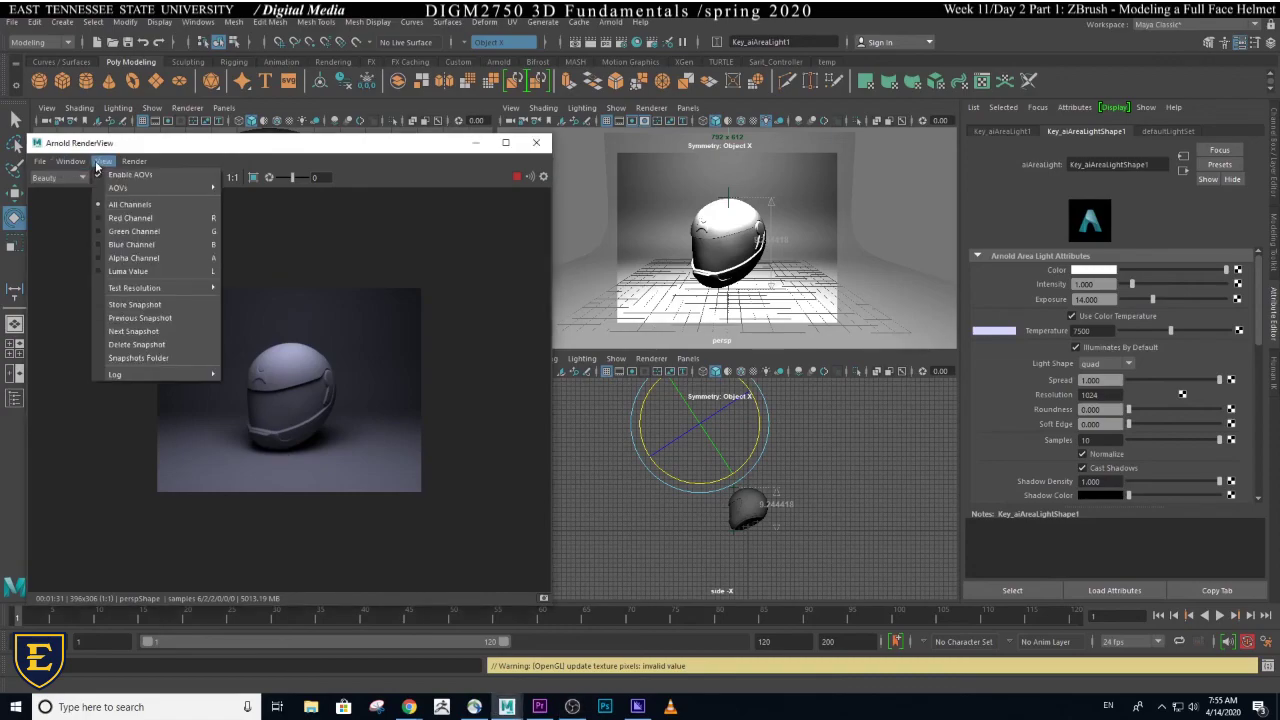
pyautogui.click(140, 304)
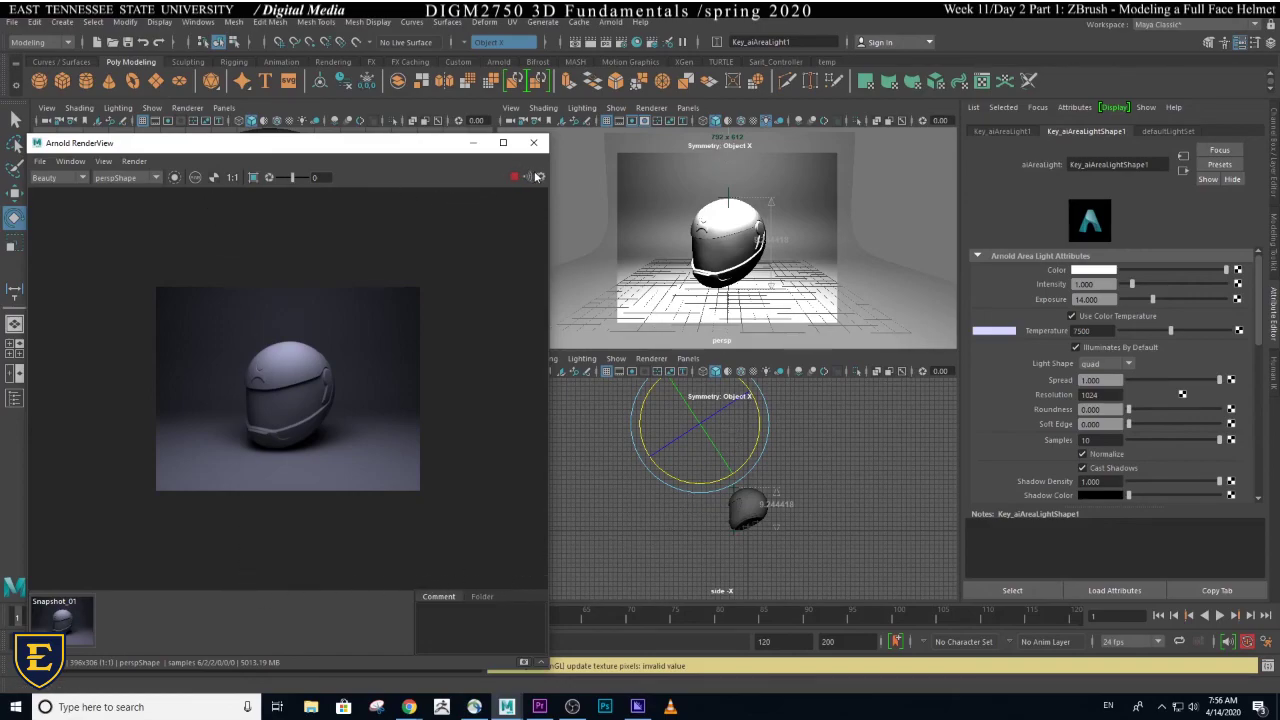
# - Lower Camera (AA) samples to 3, close Render Settings, and stop the render with Esc
pyautogui.click(622, 42)
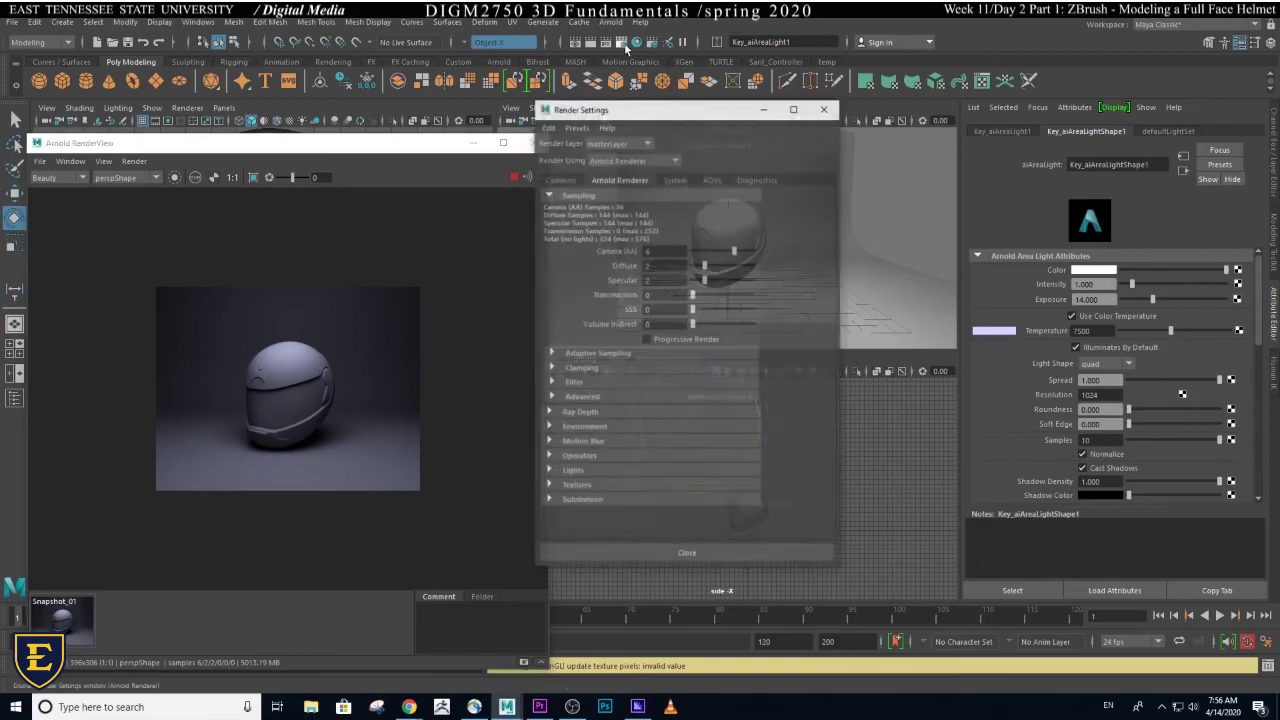
pyautogui.click(667, 250)
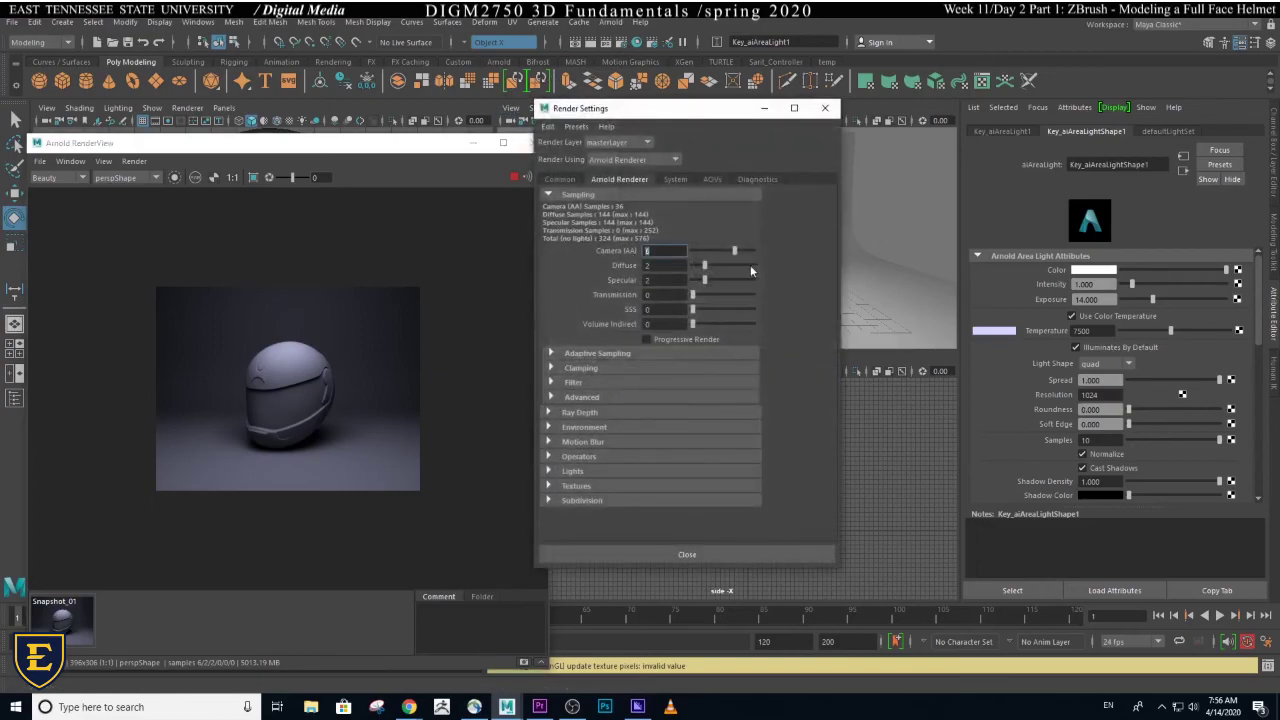
pyautogui.write('3')
pyautogui.press('Return')
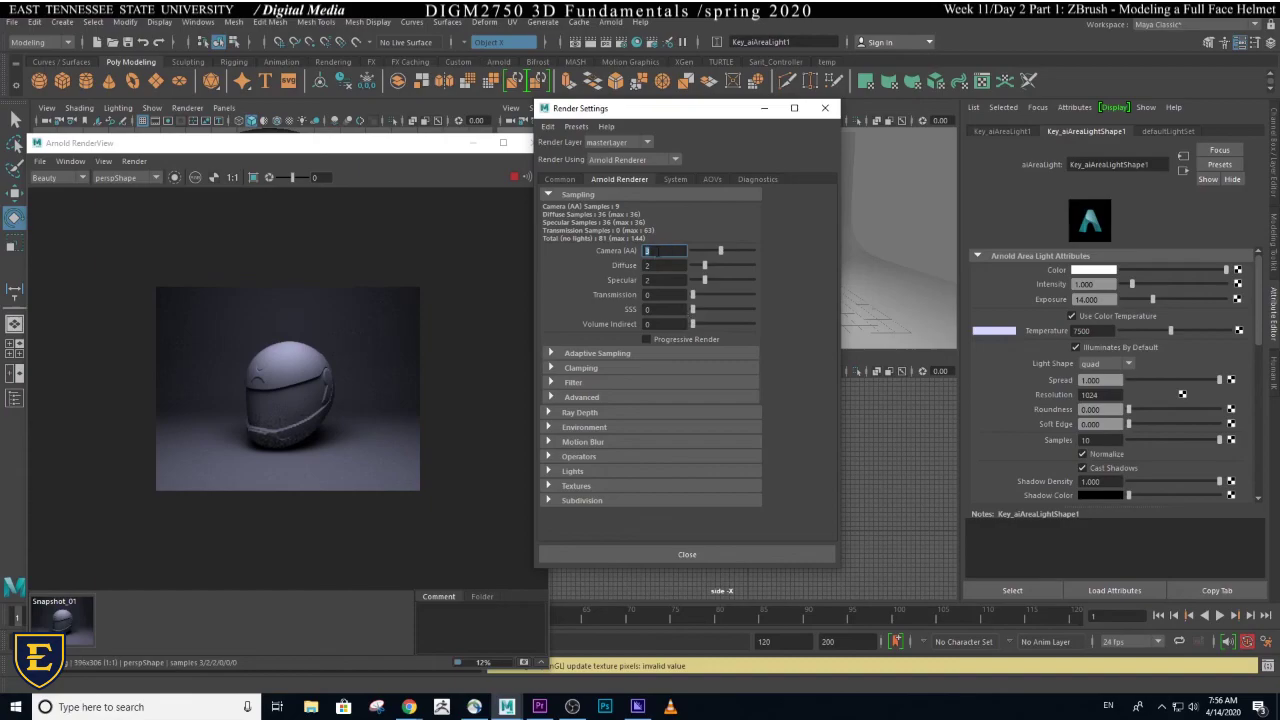
pyautogui.click(824, 108)
pyautogui.press('Escape')
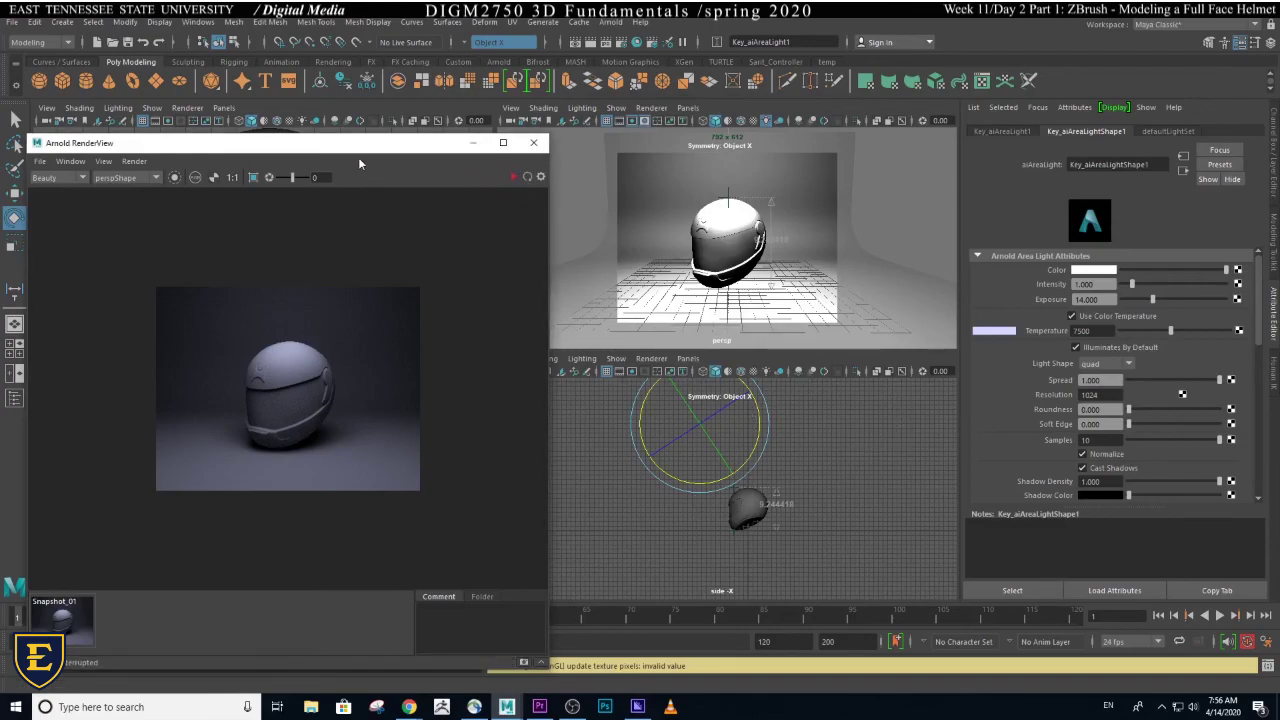
# - Create a new Arnold area light from the Arnold Lights menu
pyautogui.moveTo(359, 148); pyautogui.dragTo(291, 323)
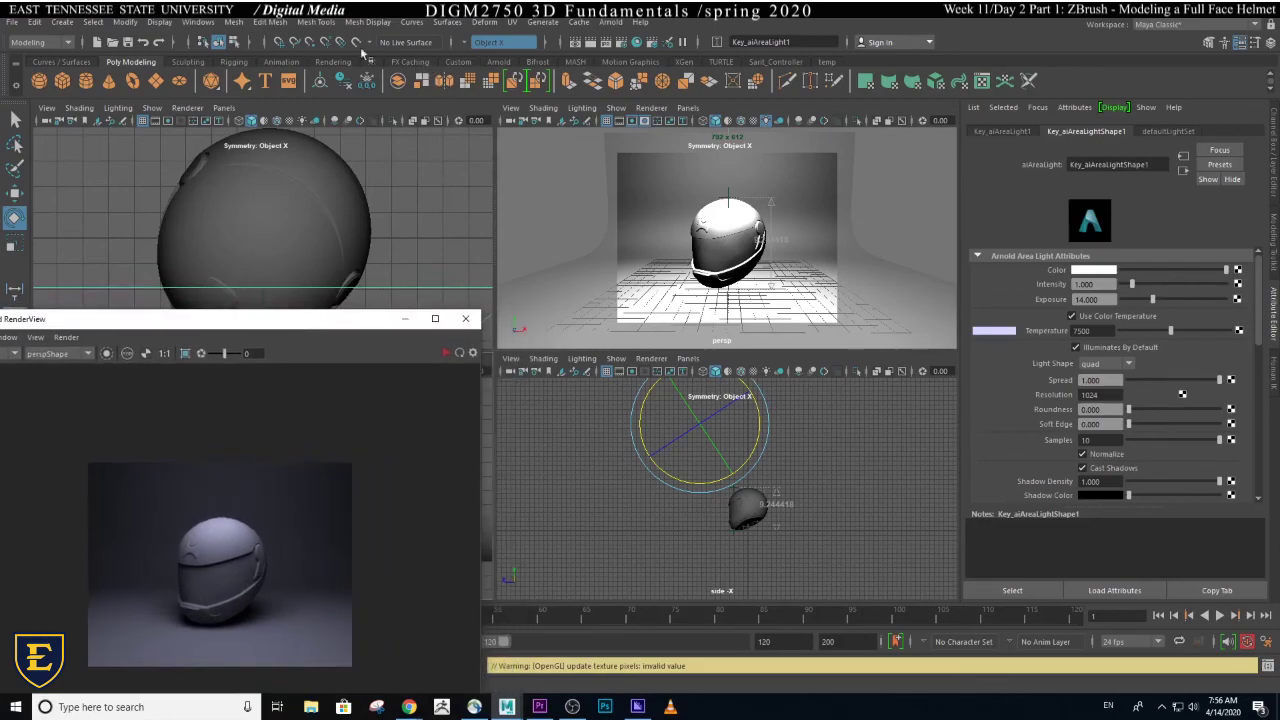
pyautogui.click(610, 22)
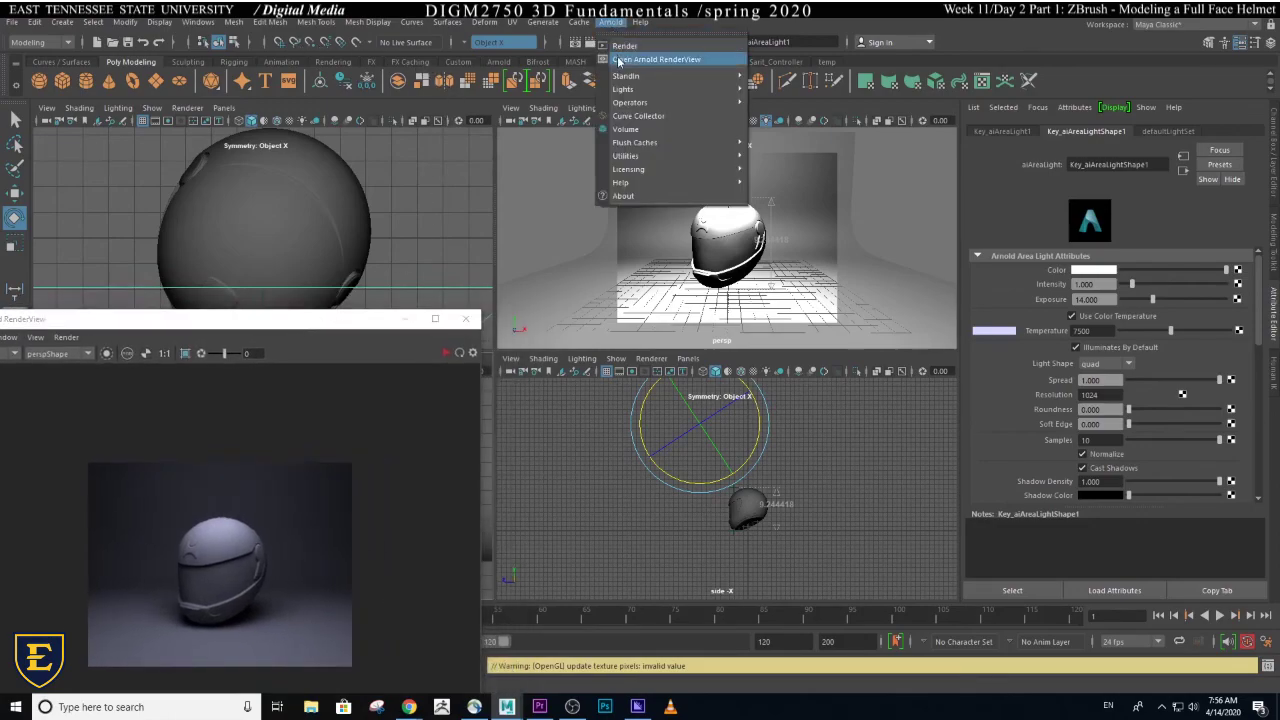
pyautogui.moveTo(622, 91)
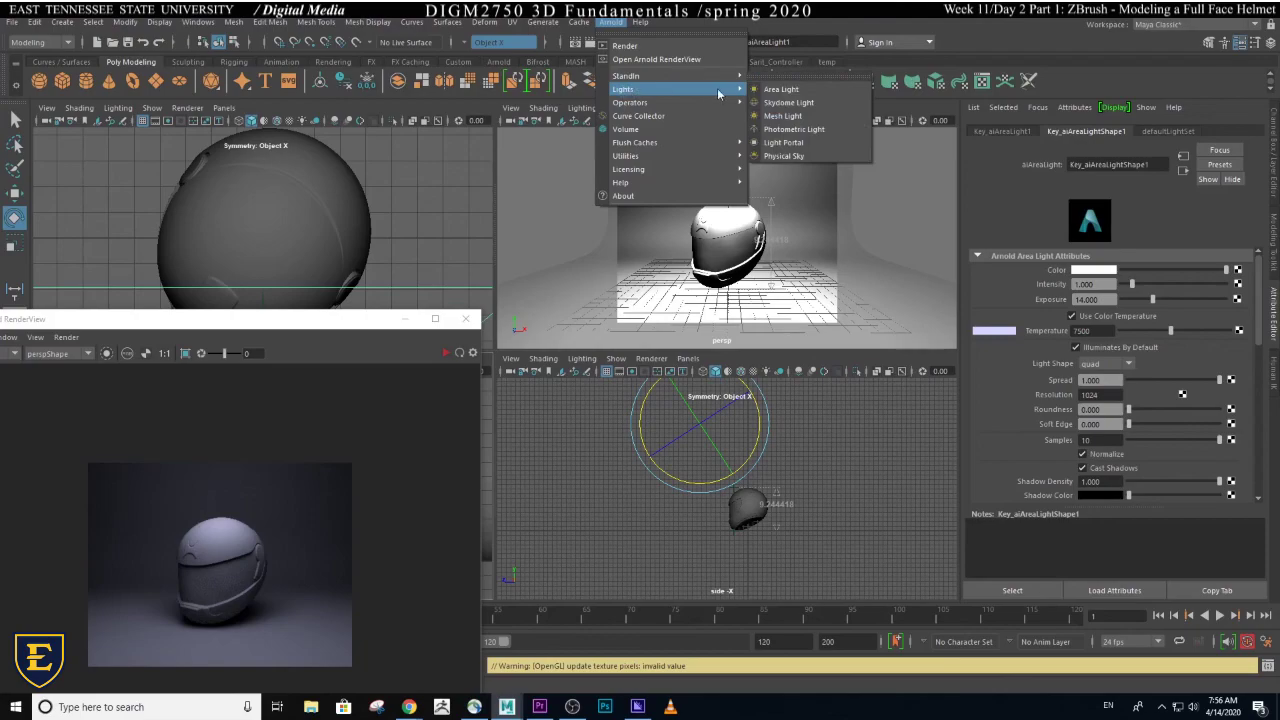
pyautogui.click(769, 90)
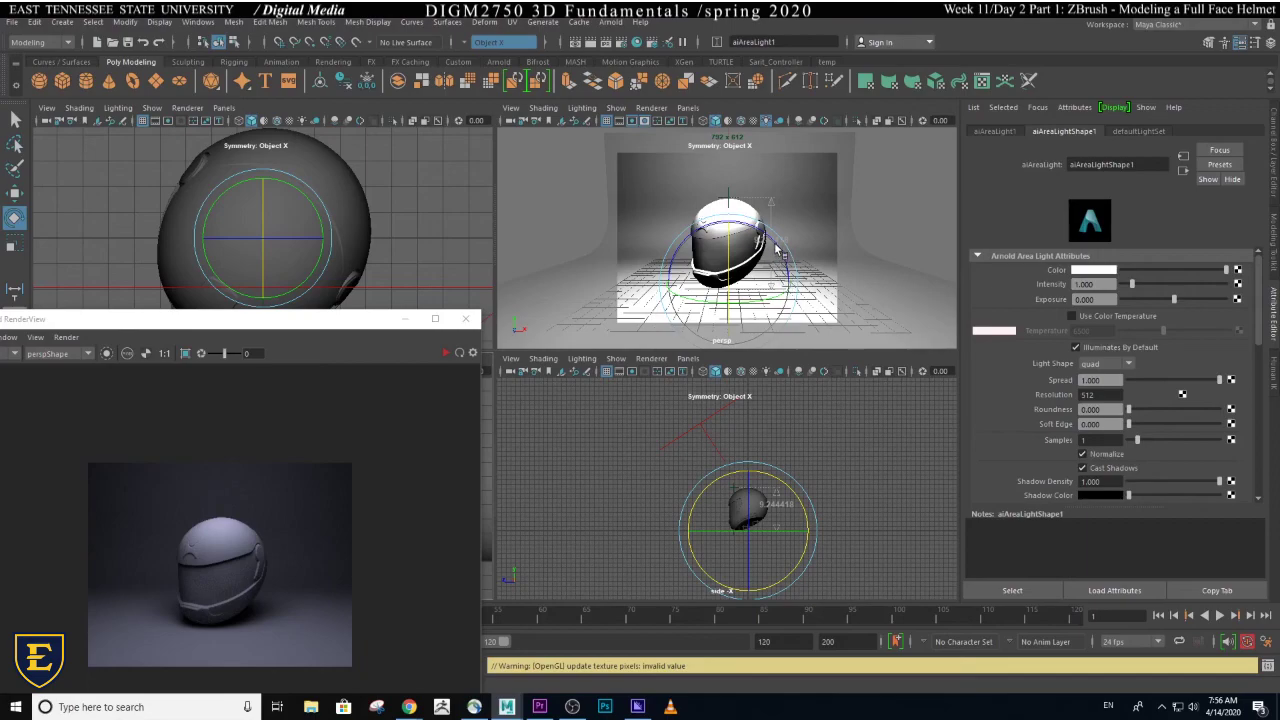
# - Enlarge the area light, rotate it toward the helmet and move it to the helmet's right side
pyautogui.keyDown('alt'); pyautogui.moveTo(775, 253); pyautogui.dragTo(655, 216); pyautogui.keyUp('alt')
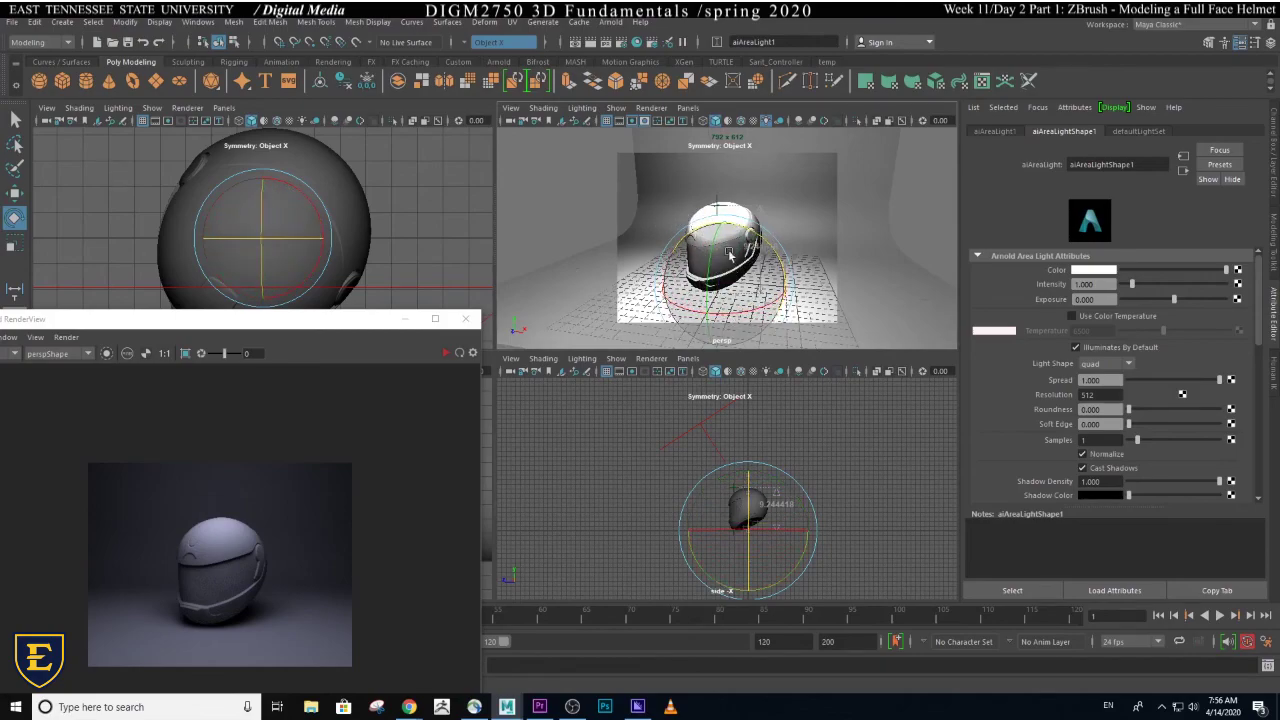
pyautogui.press('r')
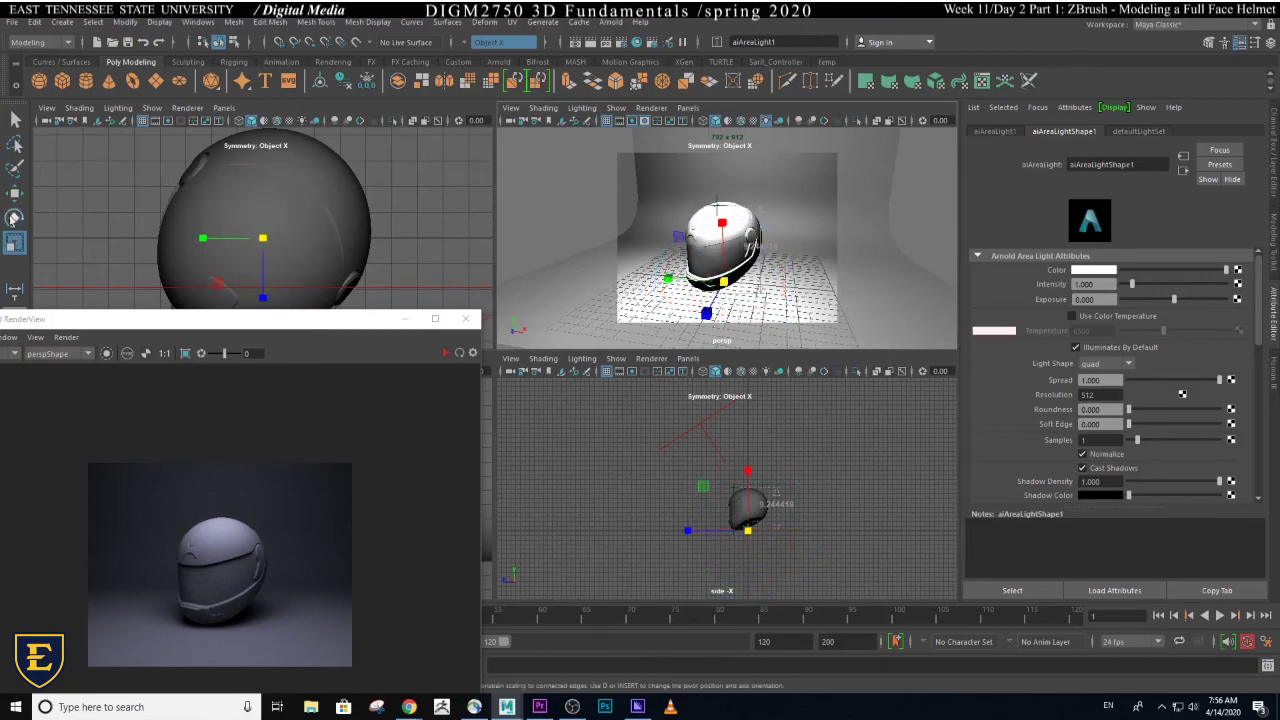
pyautogui.moveTo(724, 278); pyautogui.dragTo(869, 257)
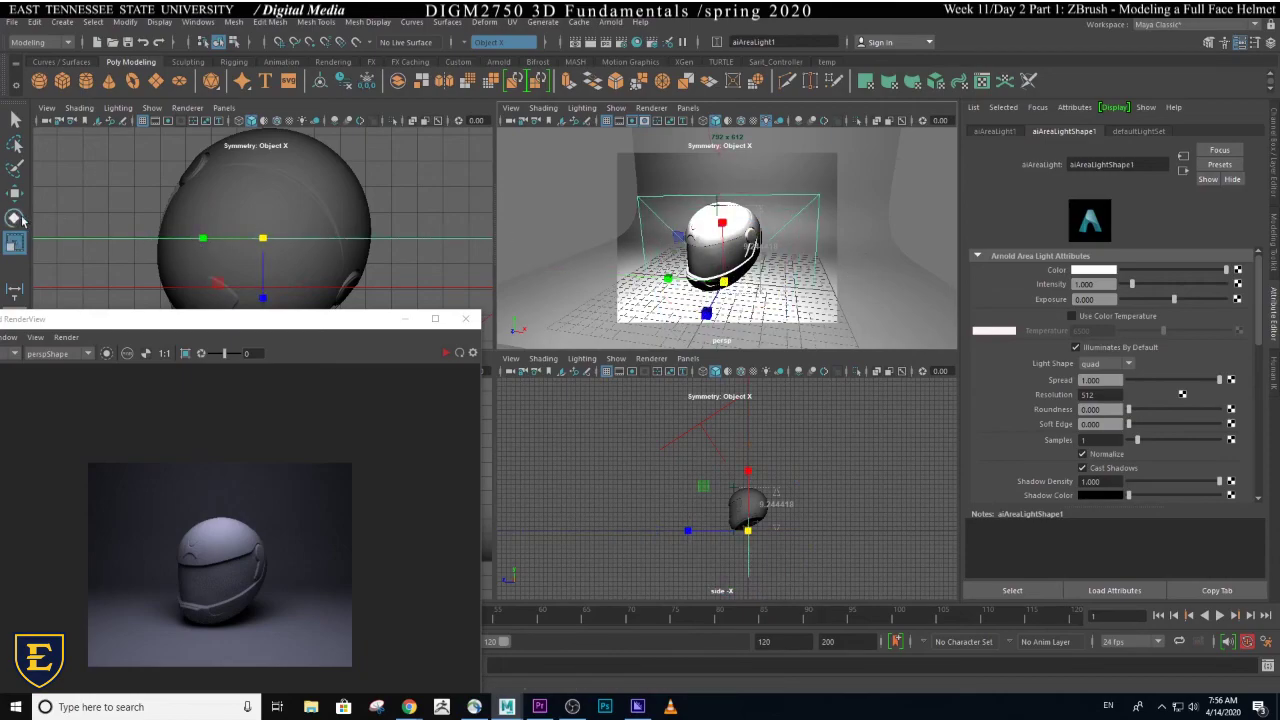
pyautogui.press('e')
pyautogui.scroll(-3, 733, 266)
pyautogui.moveTo(733, 268); pyautogui.dragTo(769, 280)
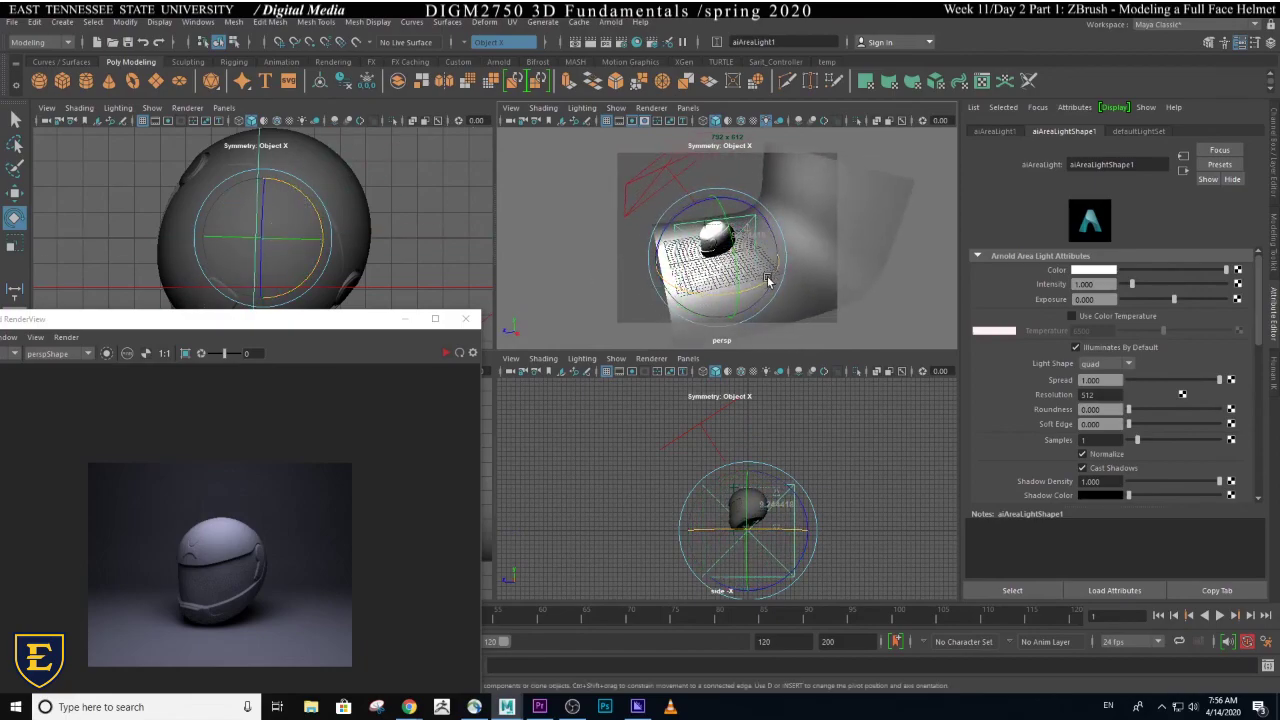
pyautogui.press('w')
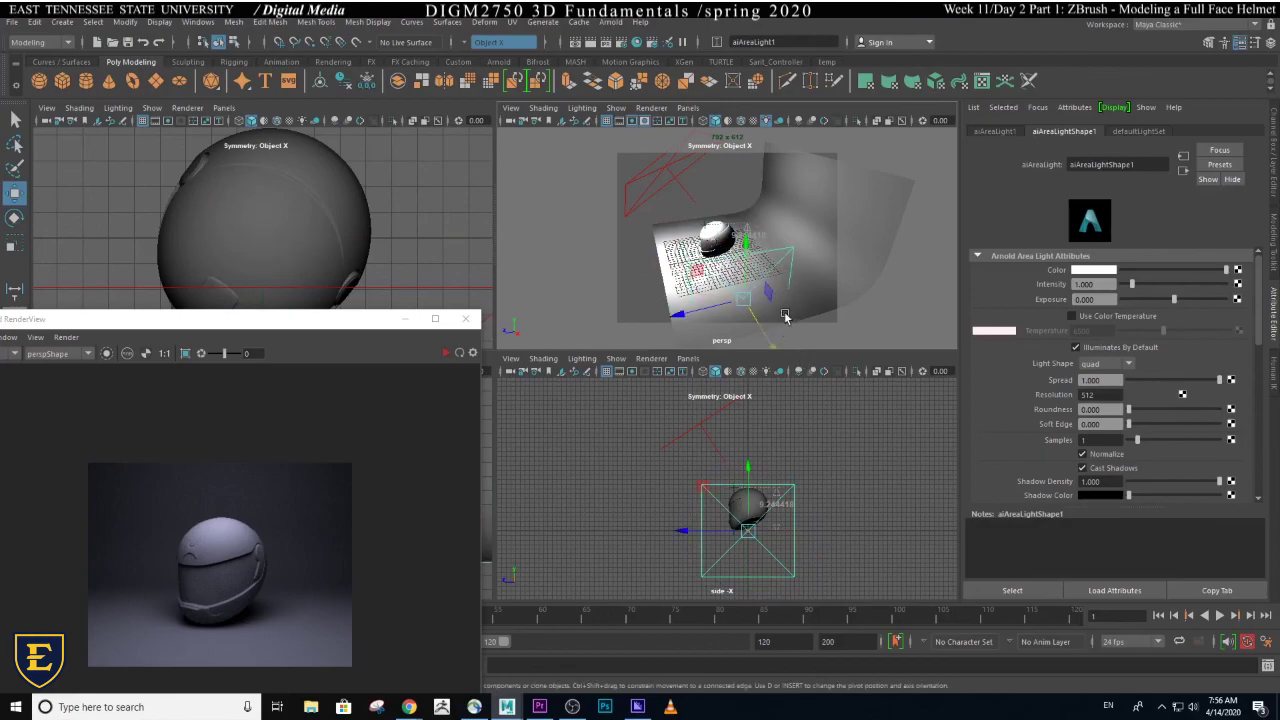
pyautogui.keyDown('alt'); pyautogui.moveTo(800, 300); pyautogui.dragTo(880, 188); pyautogui.keyUp('alt')
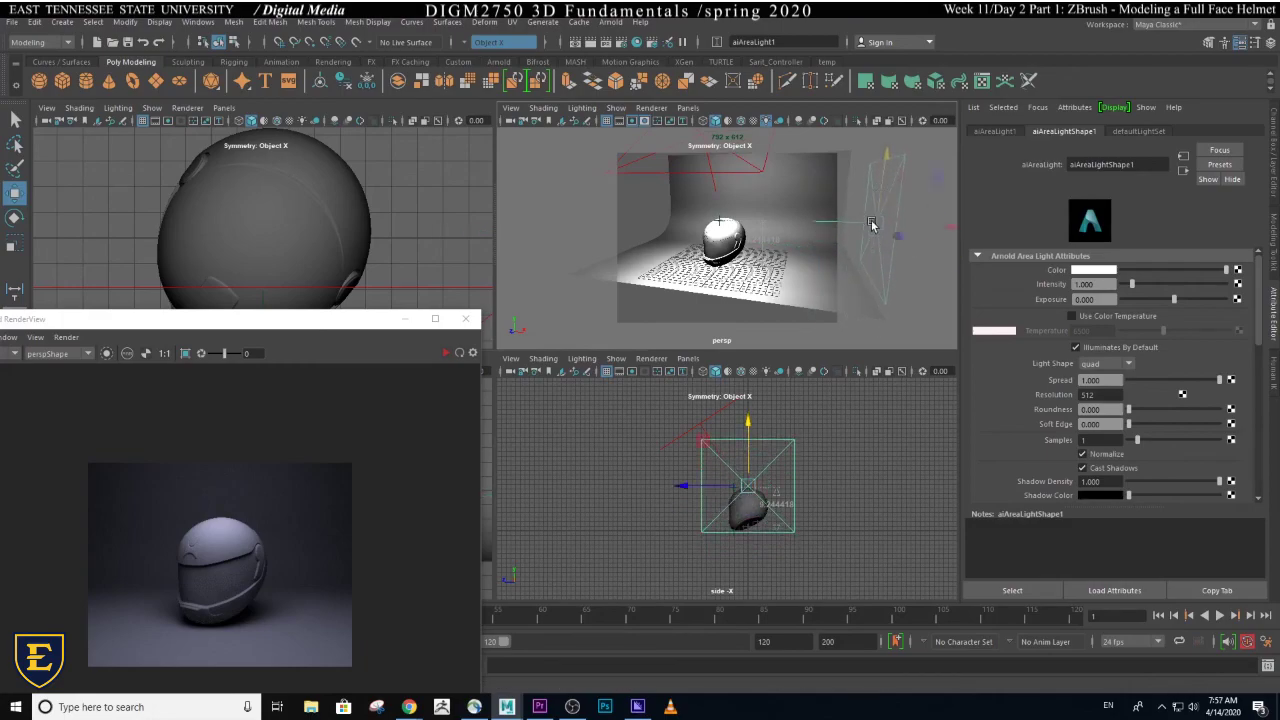
pyautogui.keyDown('alt'); pyautogui.moveTo(757, 316); pyautogui.dragTo(783, 314); pyautogui.keyUp('alt')
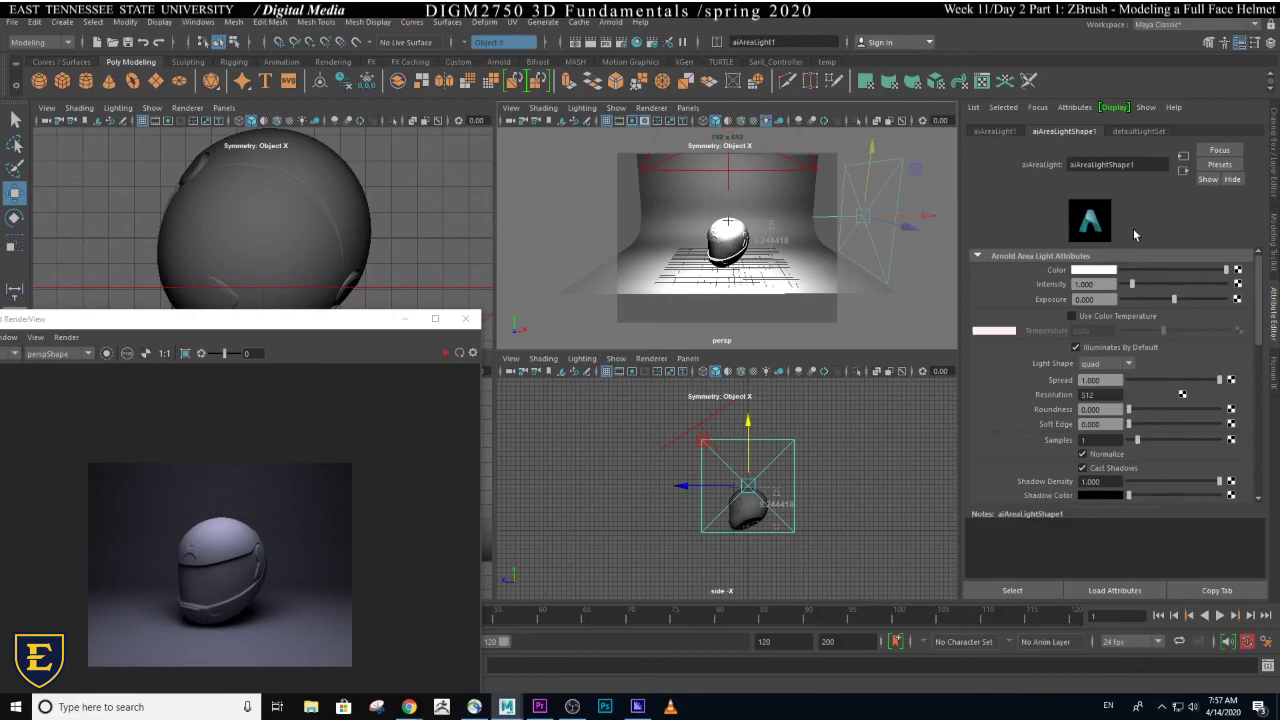
# - Prefix the light's transform name with 'Left_Fill_' so it becomes Left_Fill_aiAreaLight1
pyautogui.click(990, 132)
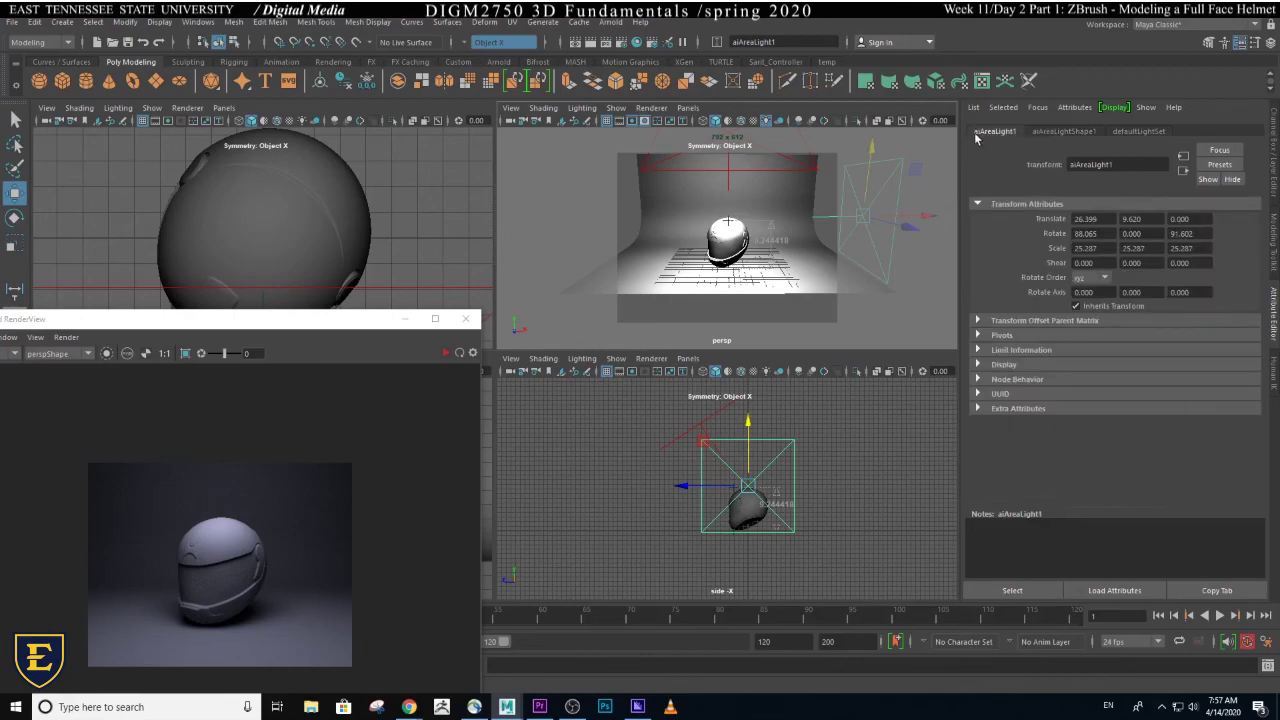
pyautogui.click(1071, 165)
pyautogui.write('Left_Fill_')
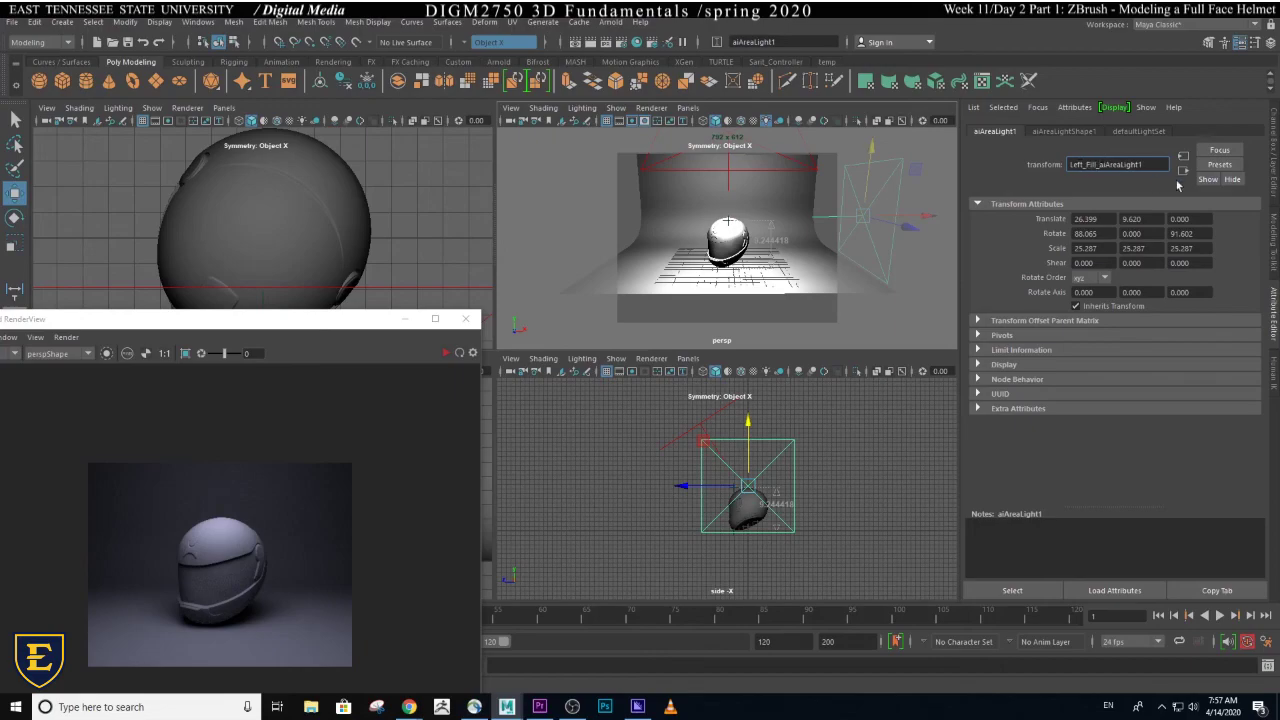
pyautogui.press('Return')
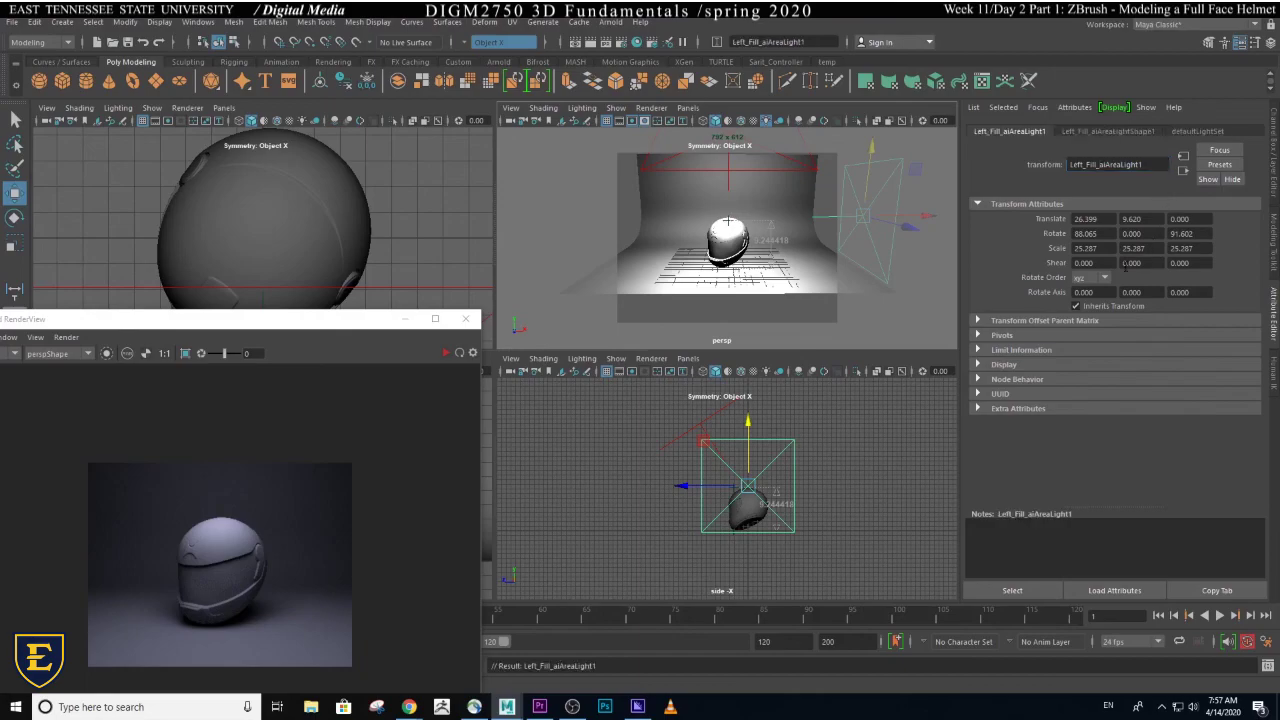
pyautogui.click(1095, 131)
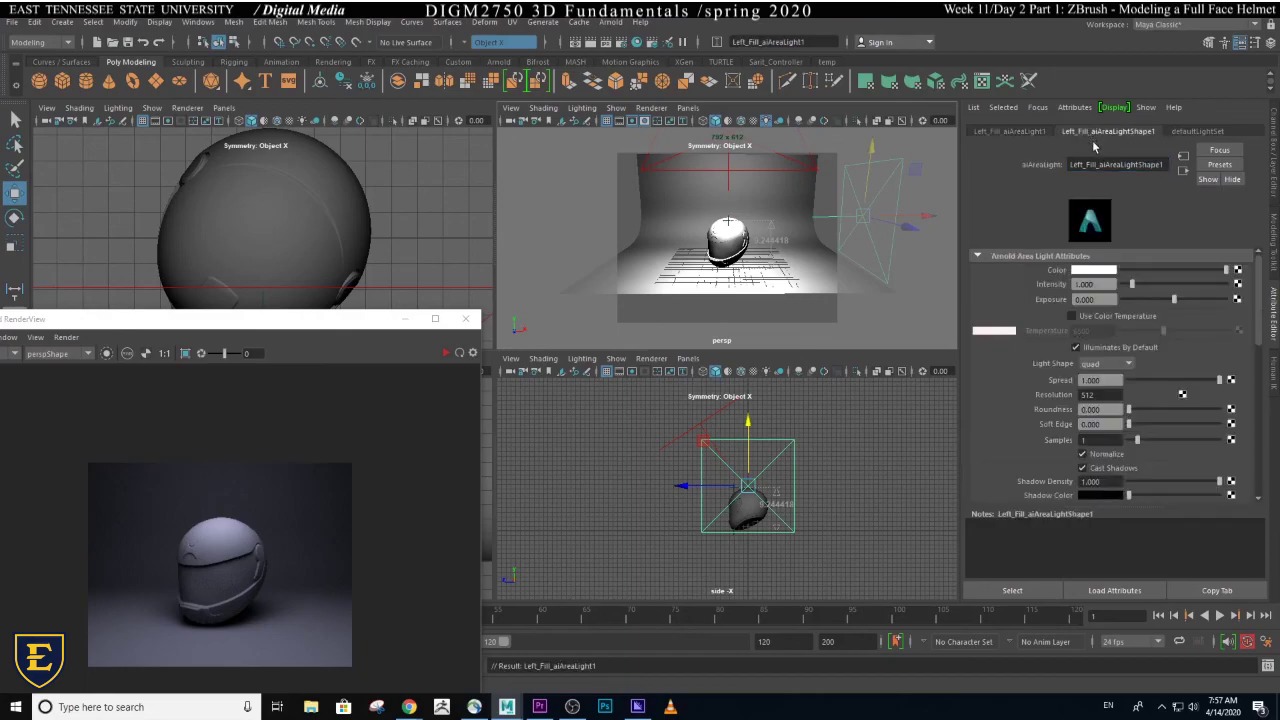
# - Enable colour temperature on the fill light: temperature 6000, resolution 1024, samples 10
pyautogui.click(1072, 316)
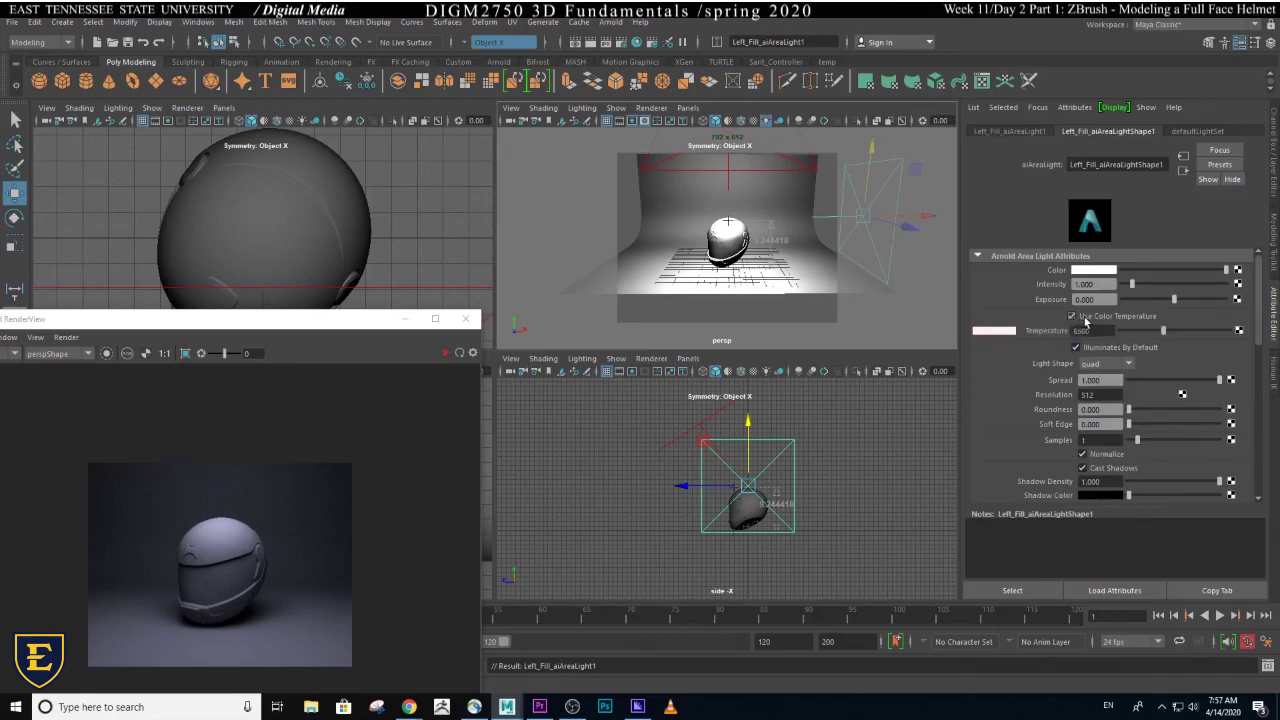
pyautogui.click(1086, 331)
pyautogui.write('6000')
pyautogui.press('Return')
pyautogui.press('Tab')
pyautogui.write('1024')
pyautogui.press('Return')
pyautogui.press('Tab')
pyautogui.write('10')
pyautogui.press('Return')
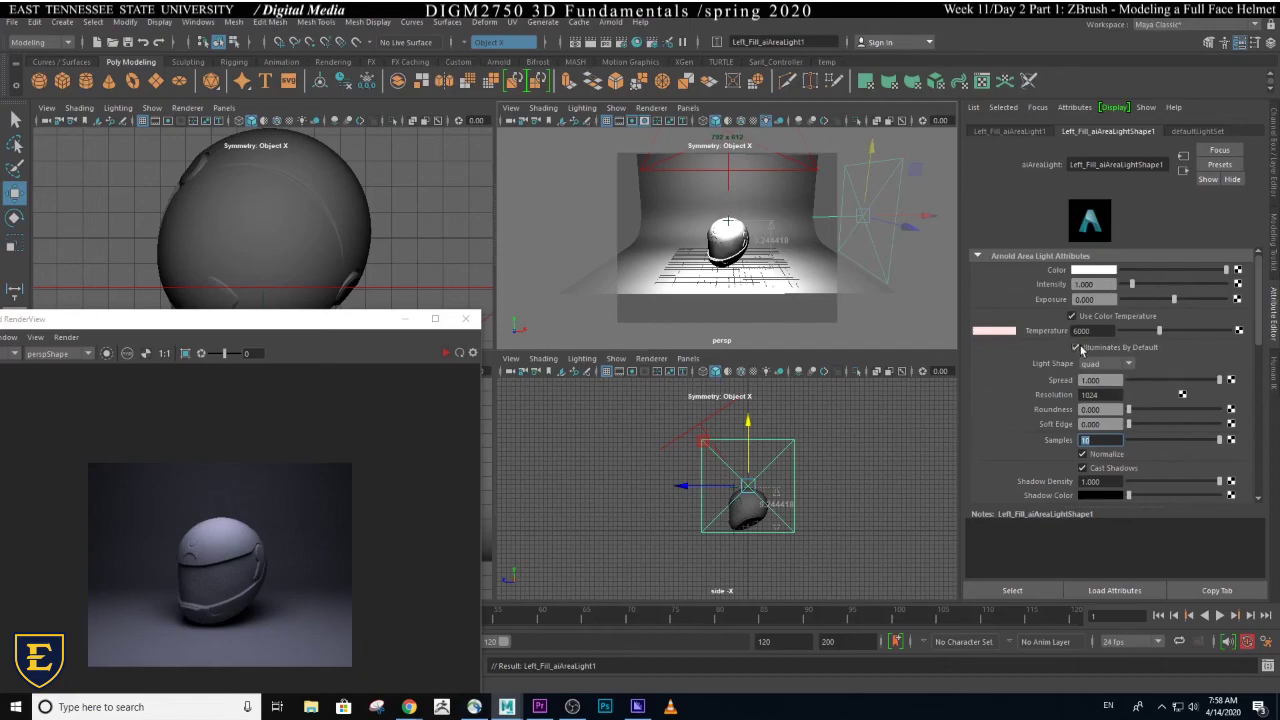
# - Uncheck Illuminates By Default on Key_aiAreaLight1, then reselect the Left_Fill light
pyautogui.click(648, 173)
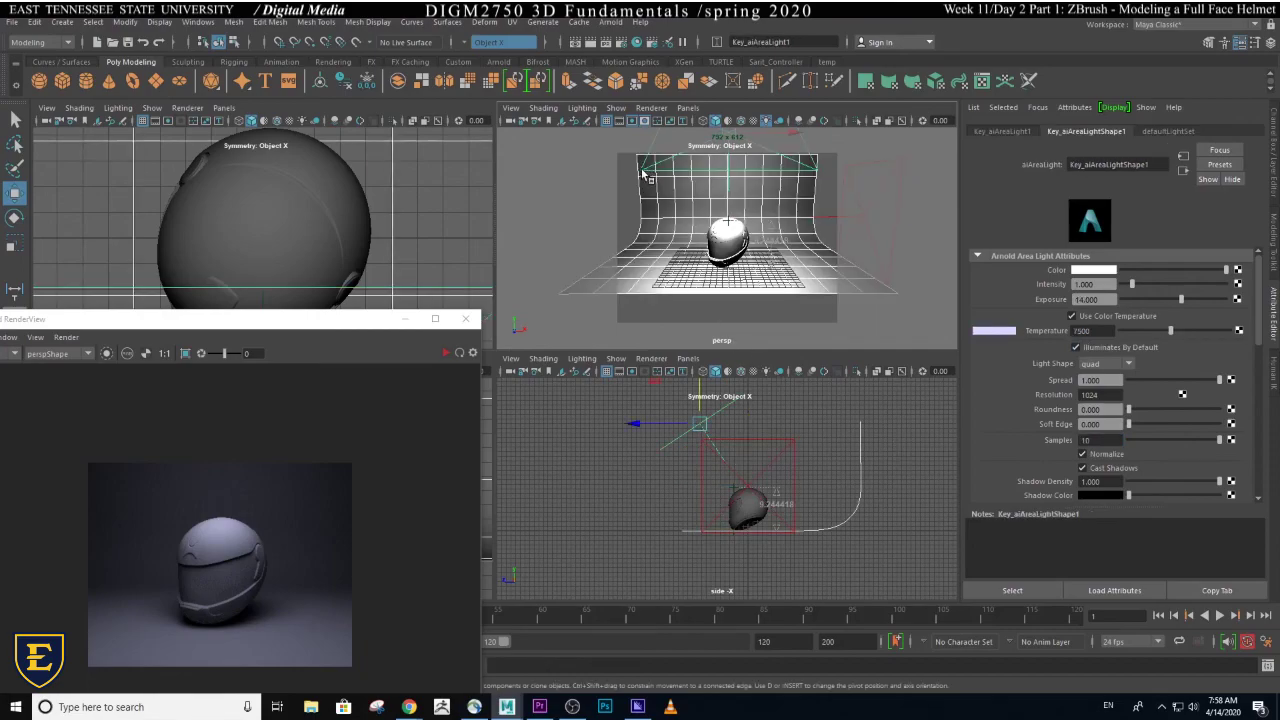
pyautogui.click(648, 173)
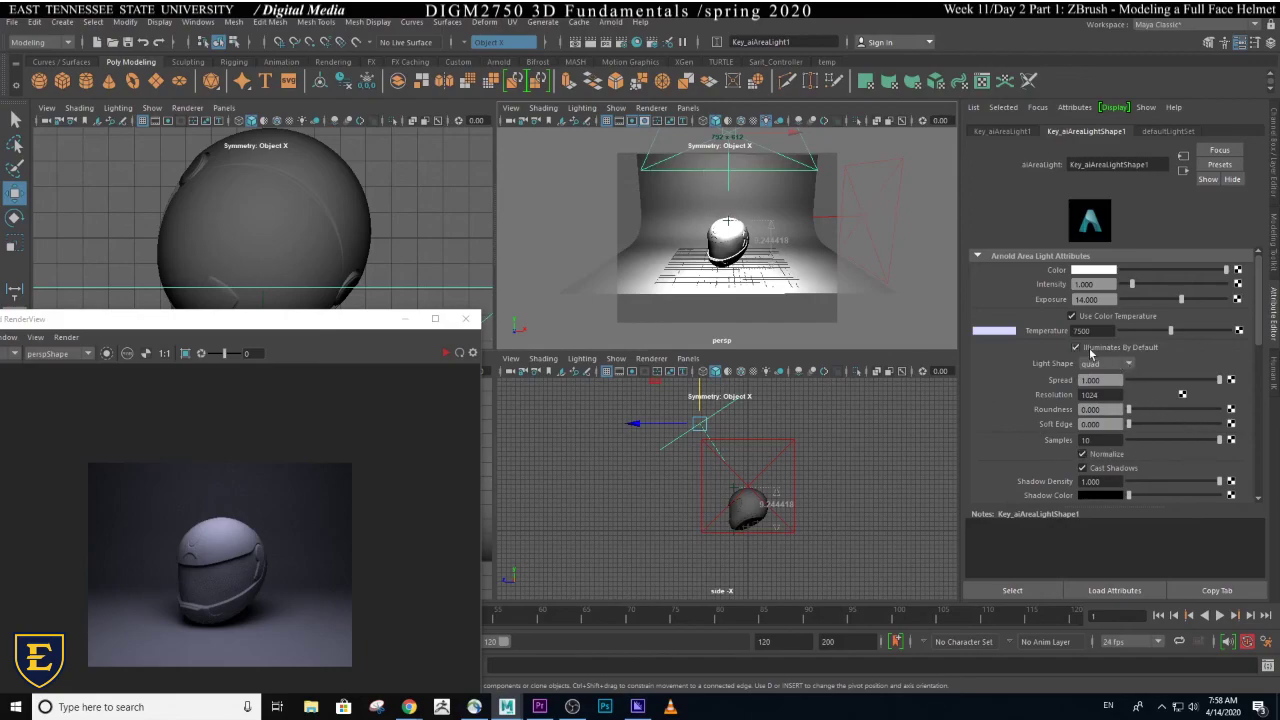
pyautogui.click(1089, 350)
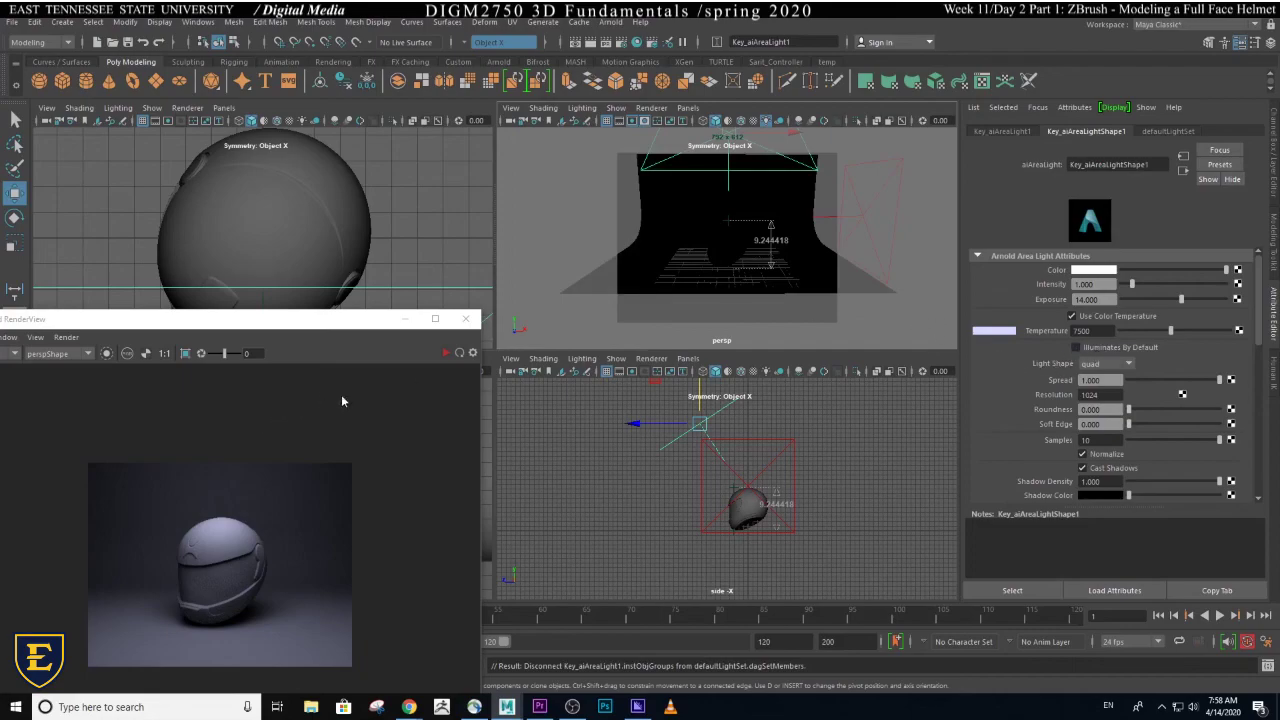
pyautogui.click(838, 222)
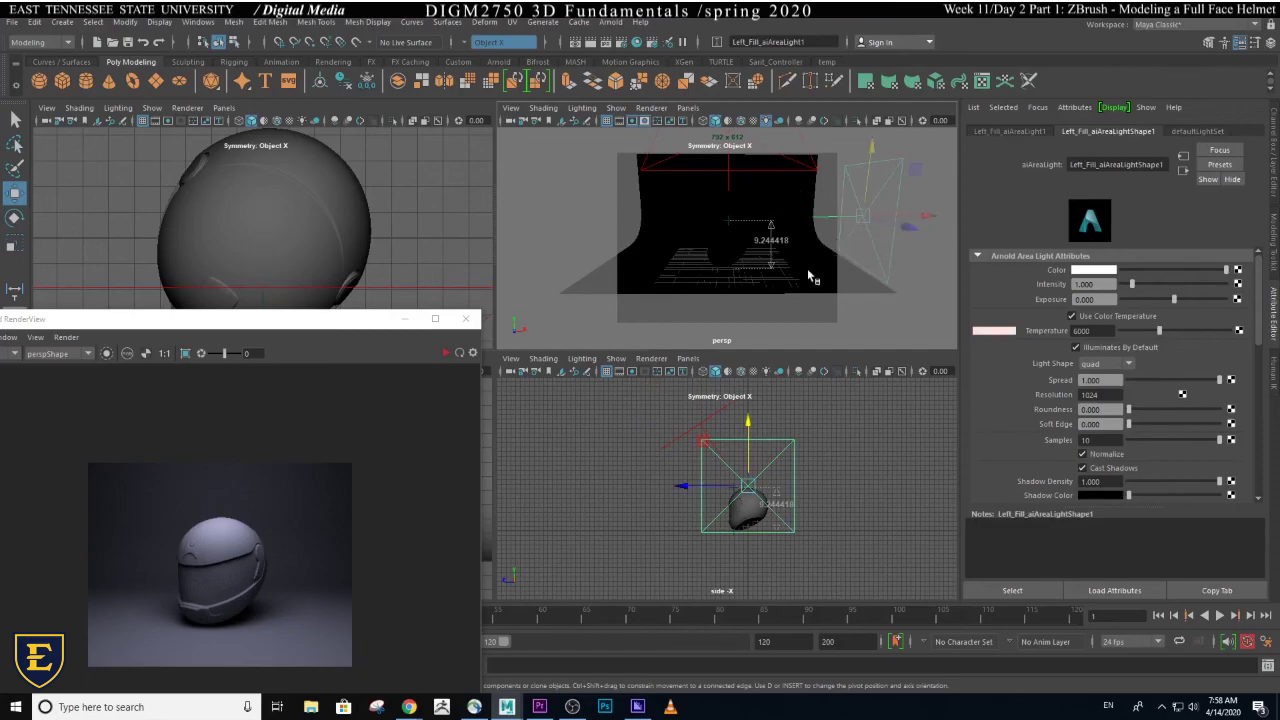
# - Start a fresh render and set the fill light's resolution to 512 and exposure to 10
pyautogui.click(445, 353)
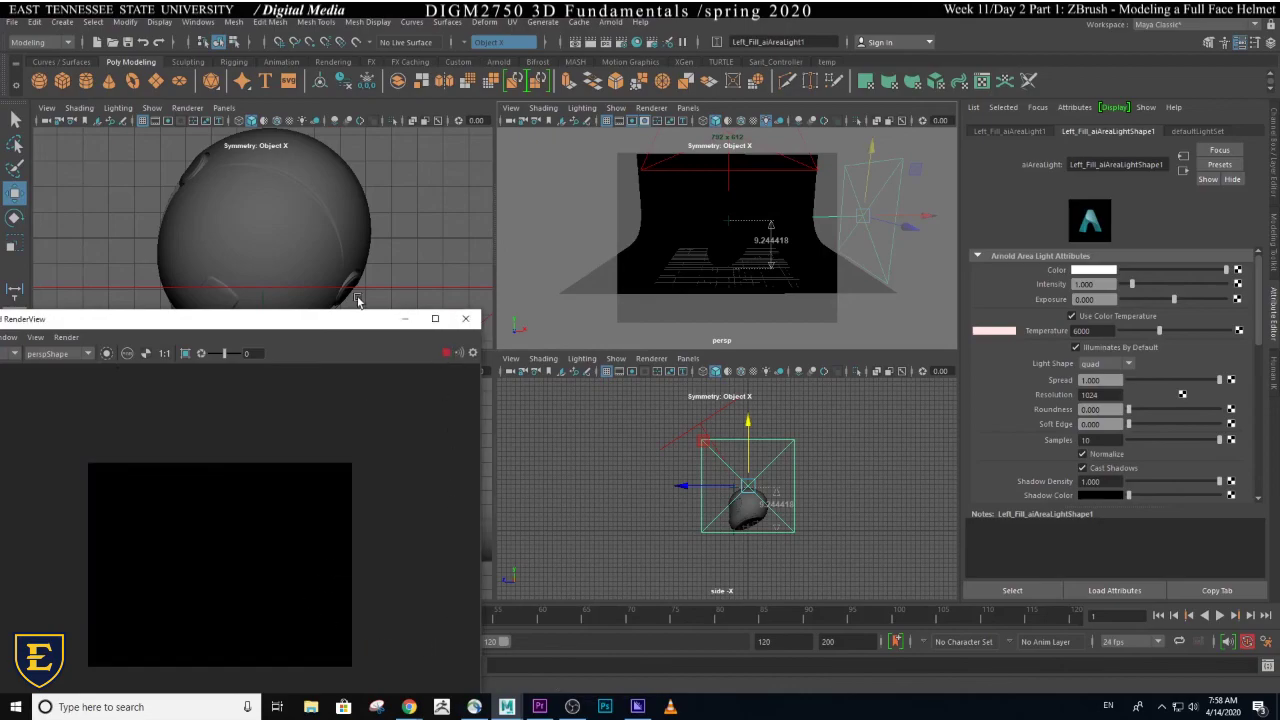
pyautogui.moveTo(337, 324); pyautogui.dragTo(409, 138)
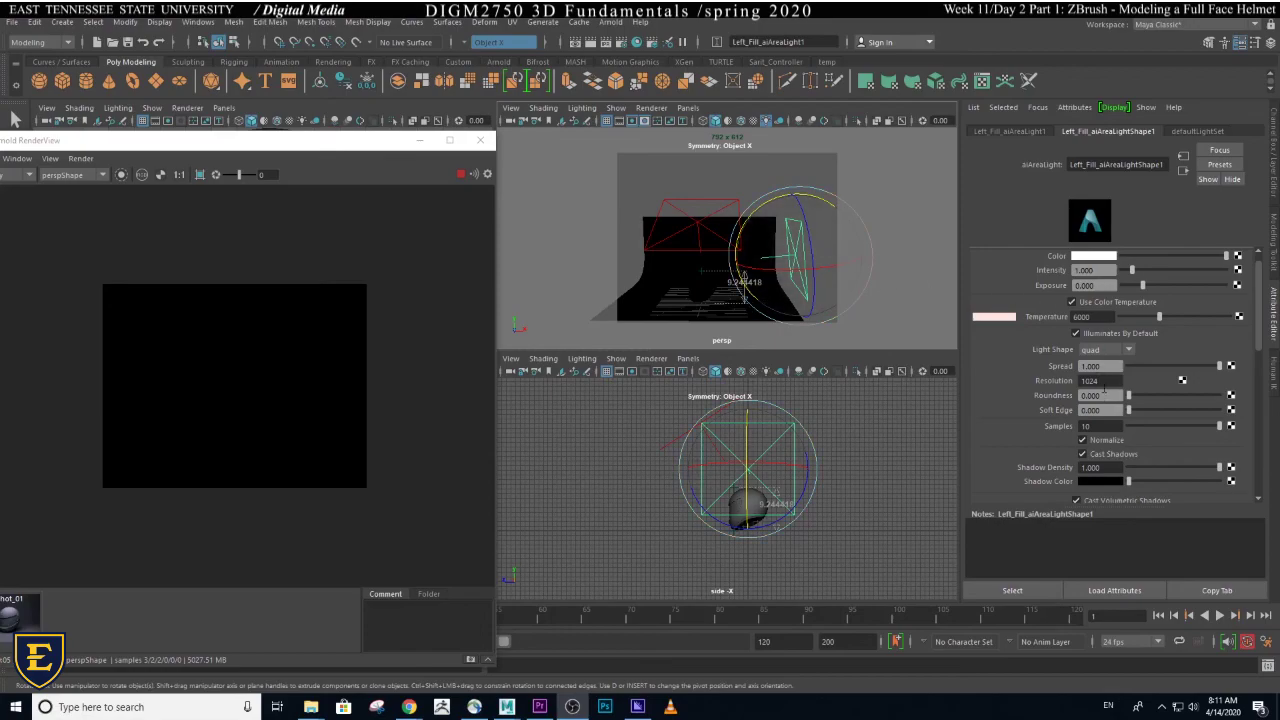
pyautogui.doubleClick(1100, 381)
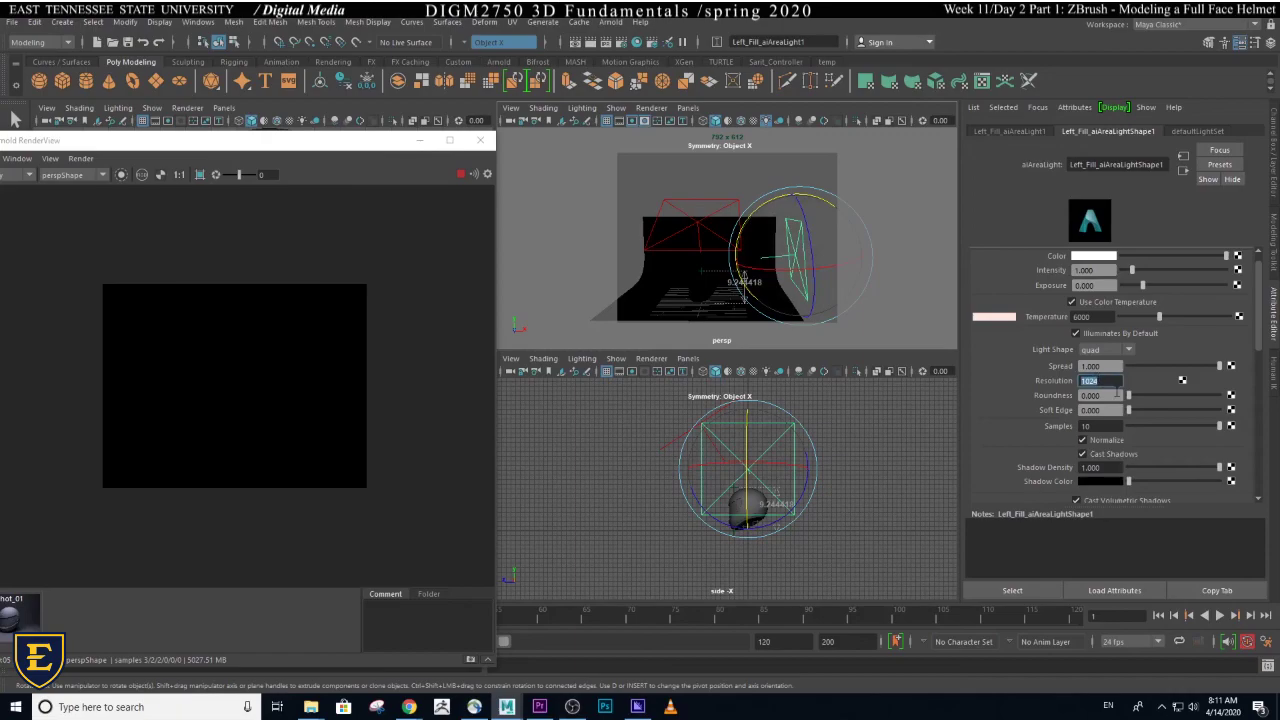
pyautogui.write('512')
pyautogui.press('Return')
pyautogui.click(1103, 286)
pyautogui.write('10')
pyautogui.press('Return')
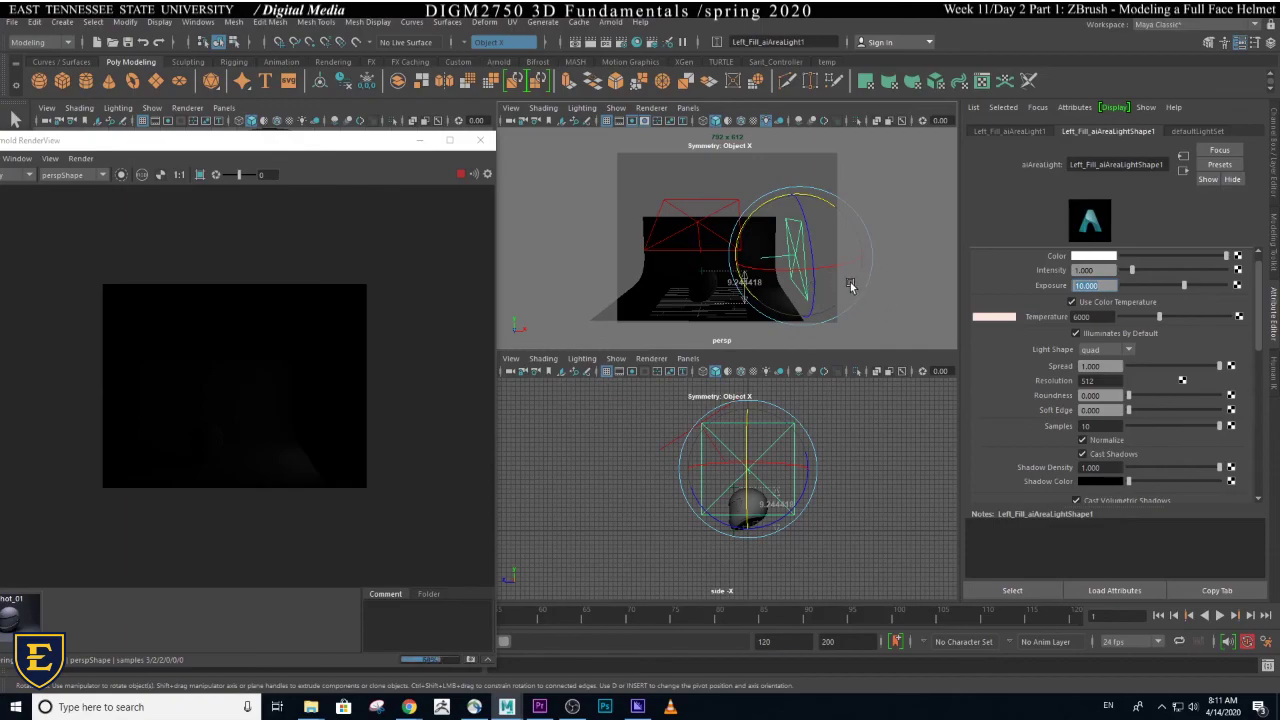
# - Slide the fill light left along X, closer to the helmet
pyautogui.press('w')
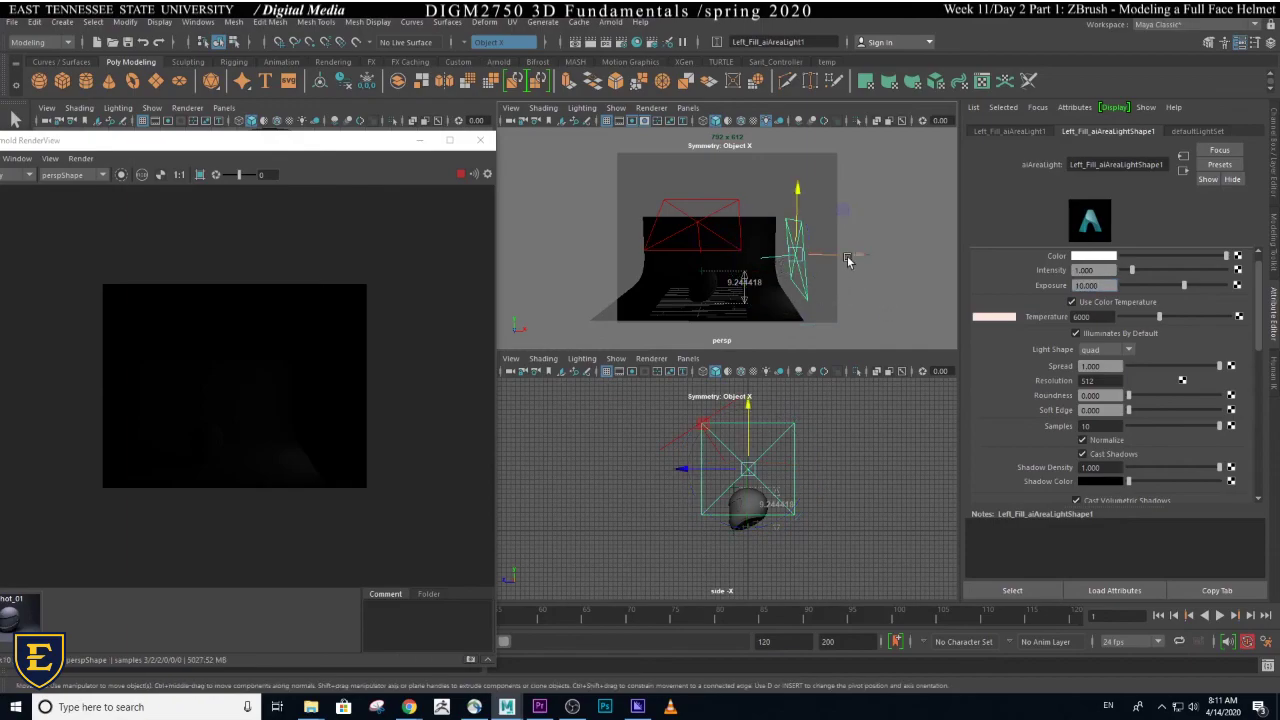
pyautogui.moveTo(848, 261); pyautogui.dragTo(840, 259)
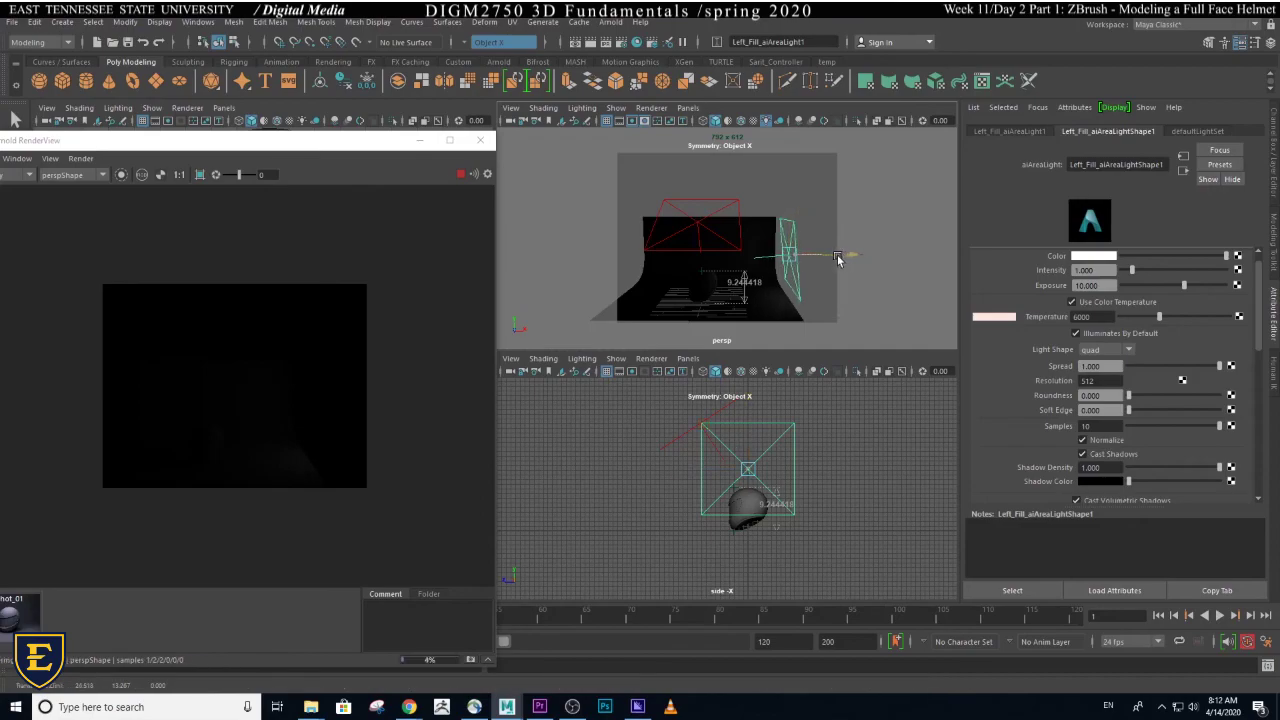
pyautogui.moveTo(838, 259); pyautogui.dragTo(826, 258)
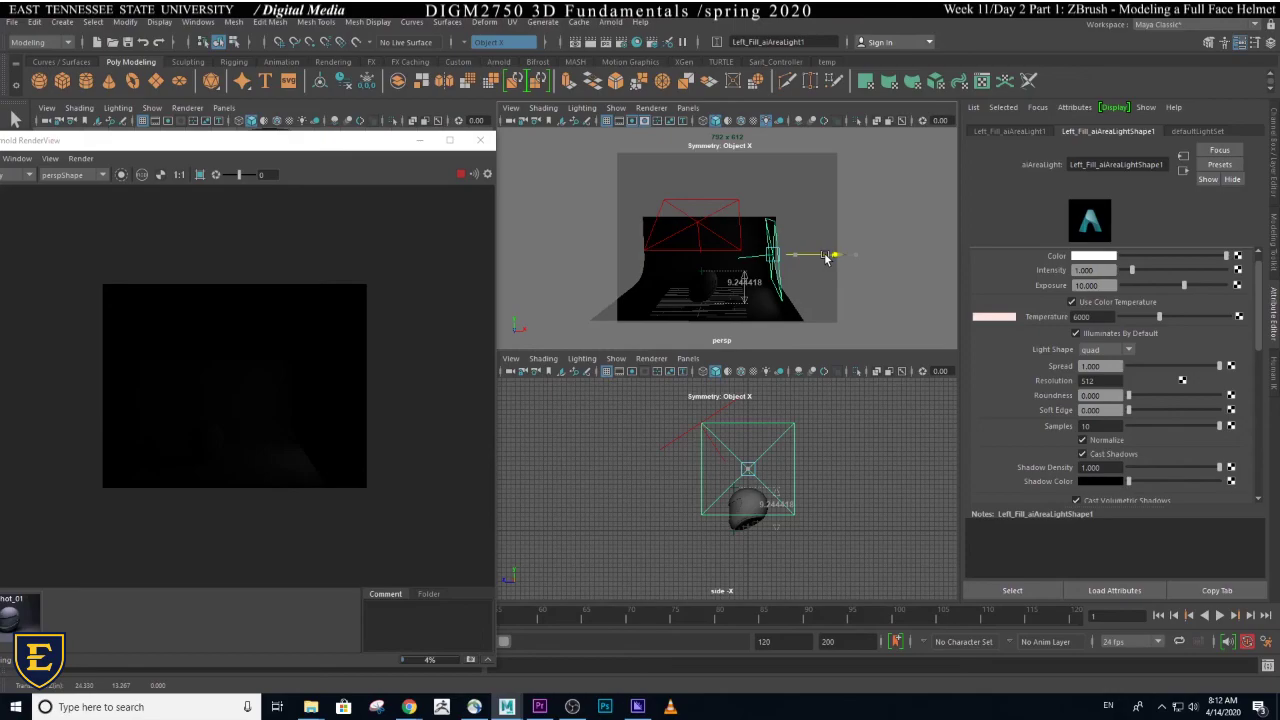
pyautogui.moveTo(826, 258); pyautogui.dragTo(828, 257)
pyautogui.click(478, 314)
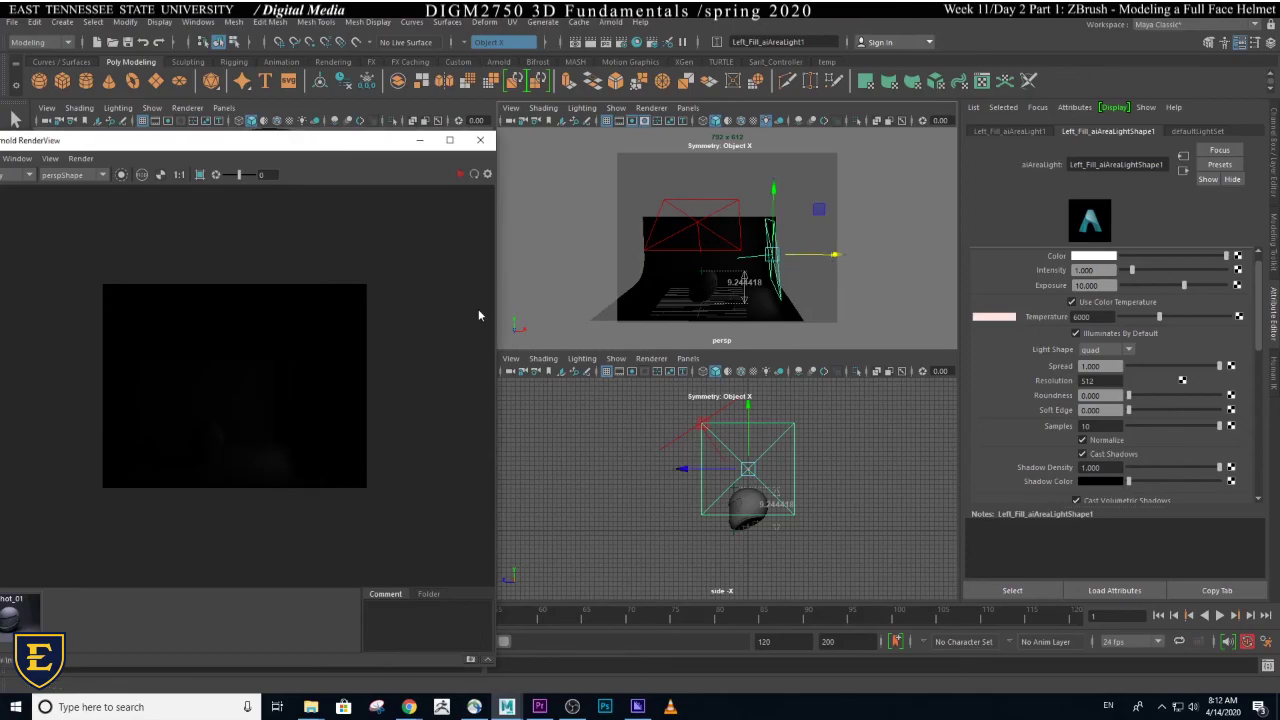
pyautogui.click(510, 107)
# - Switch to the Shot1_45Degress bookmarked camera and re-render from it
pyautogui.moveTo(640, 345)
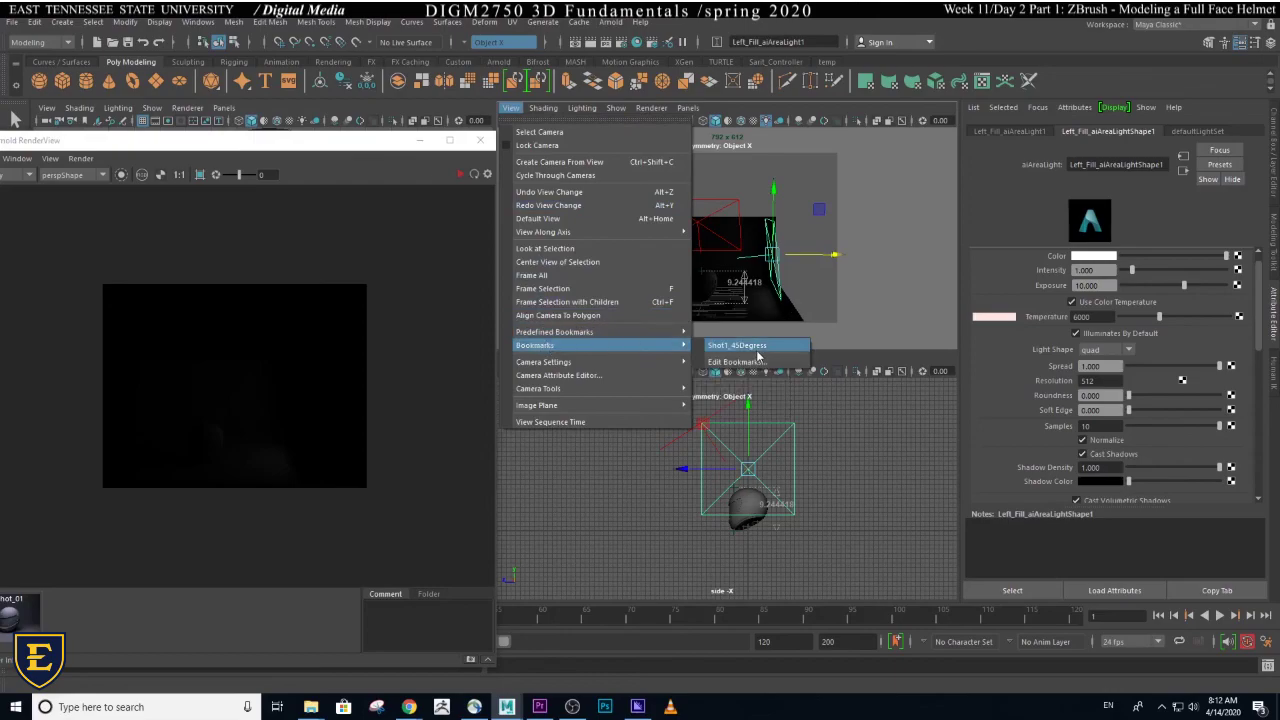
pyautogui.click(752, 346)
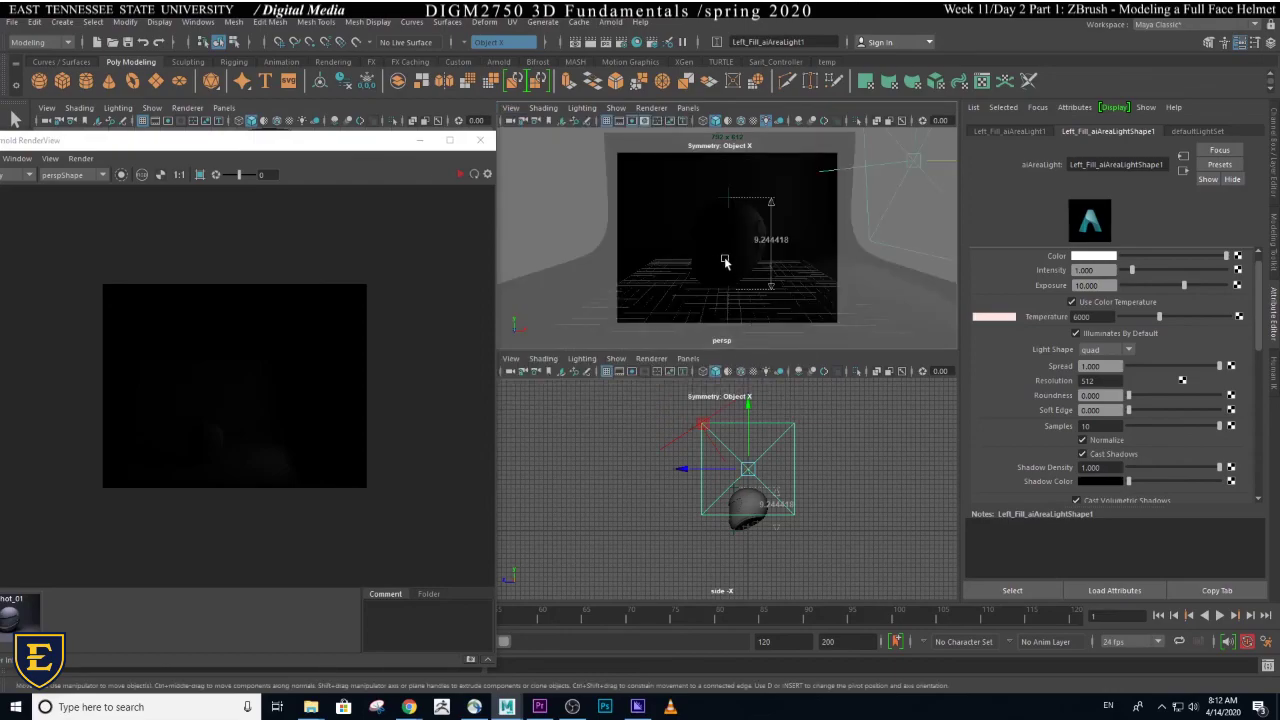
pyautogui.moveTo(276, 148); pyautogui.dragTo(356, 94)
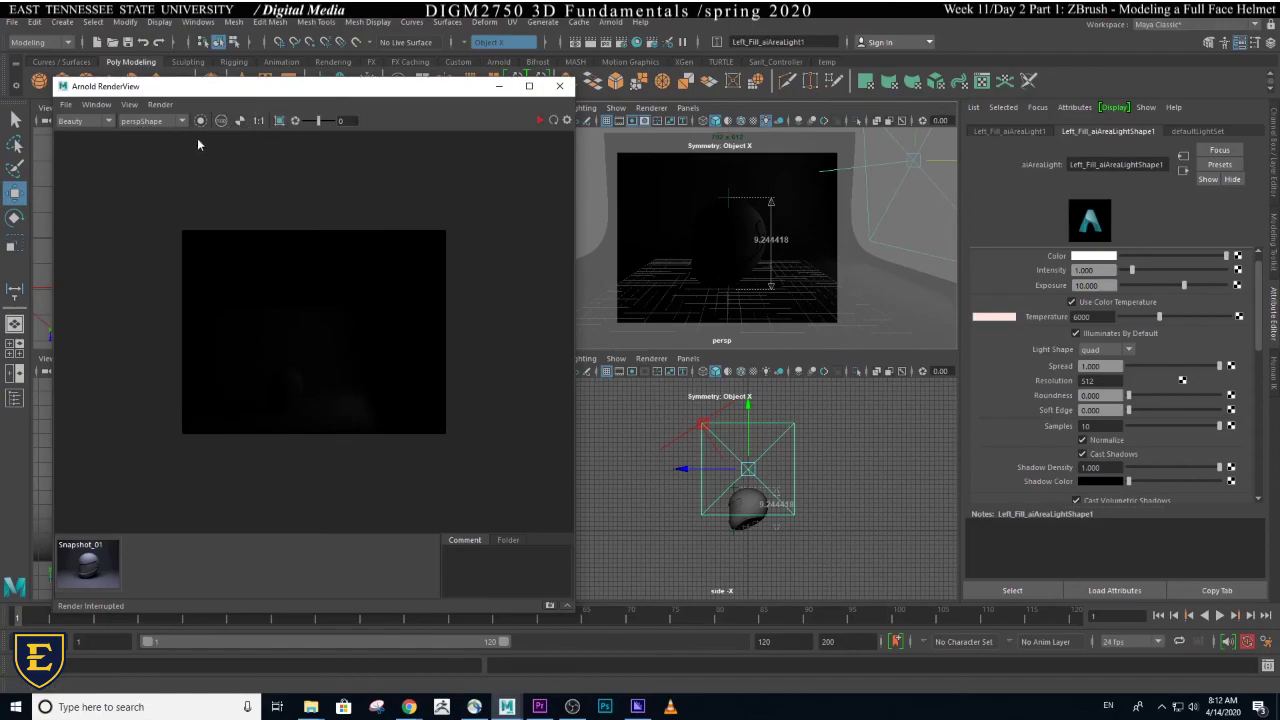
pyautogui.click(539, 120)
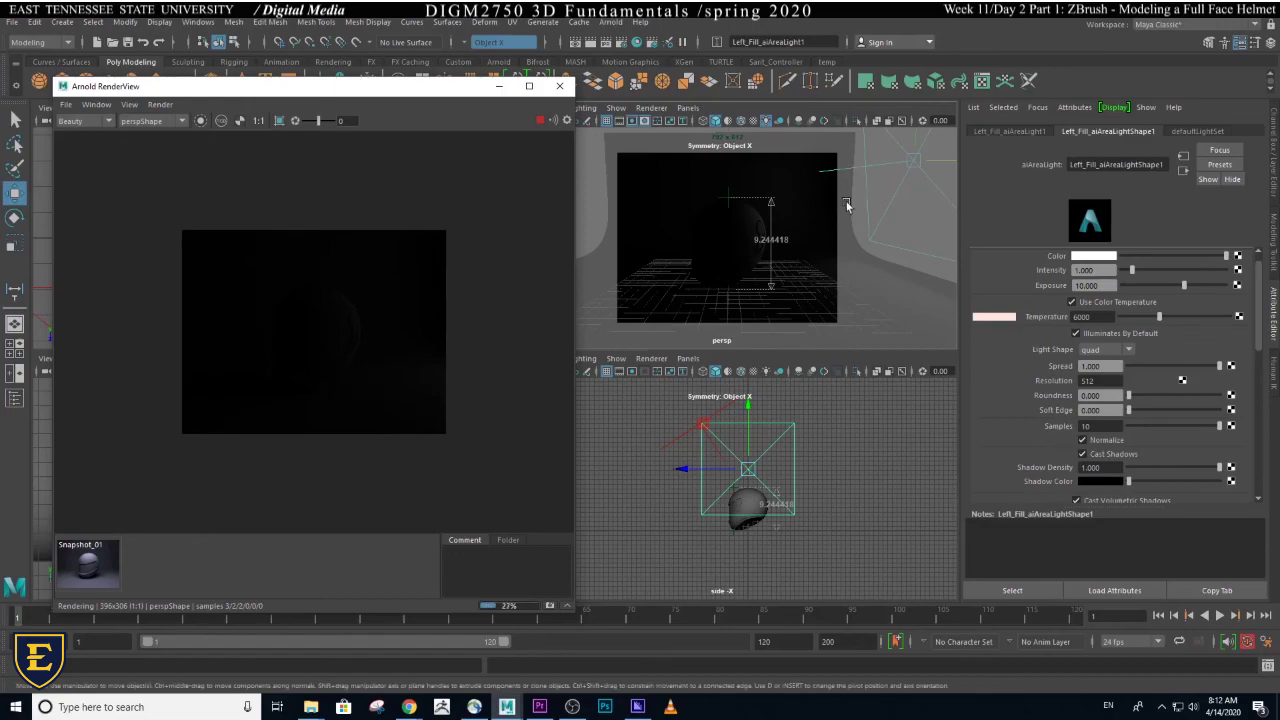
# - Raise the left fill light's exposure to 11 and stop the preview render
pyautogui.click(1098, 286)
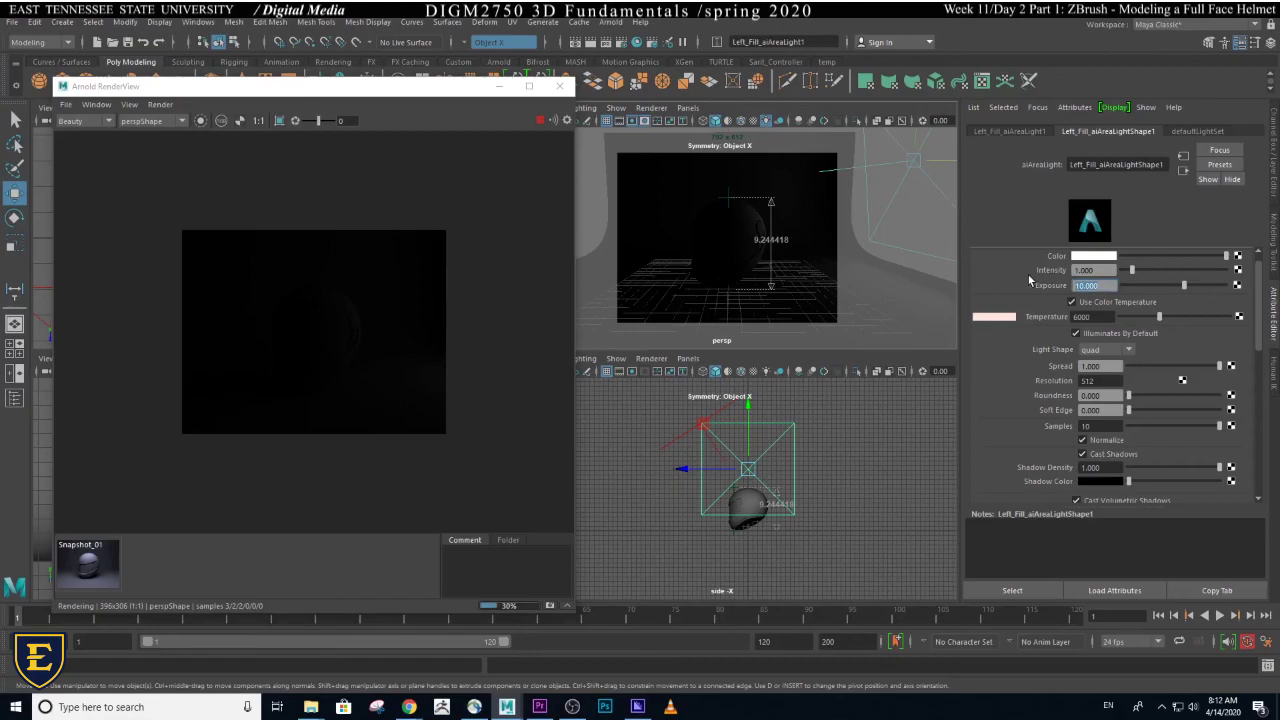
pyautogui.write('11')
pyautogui.press('Return')
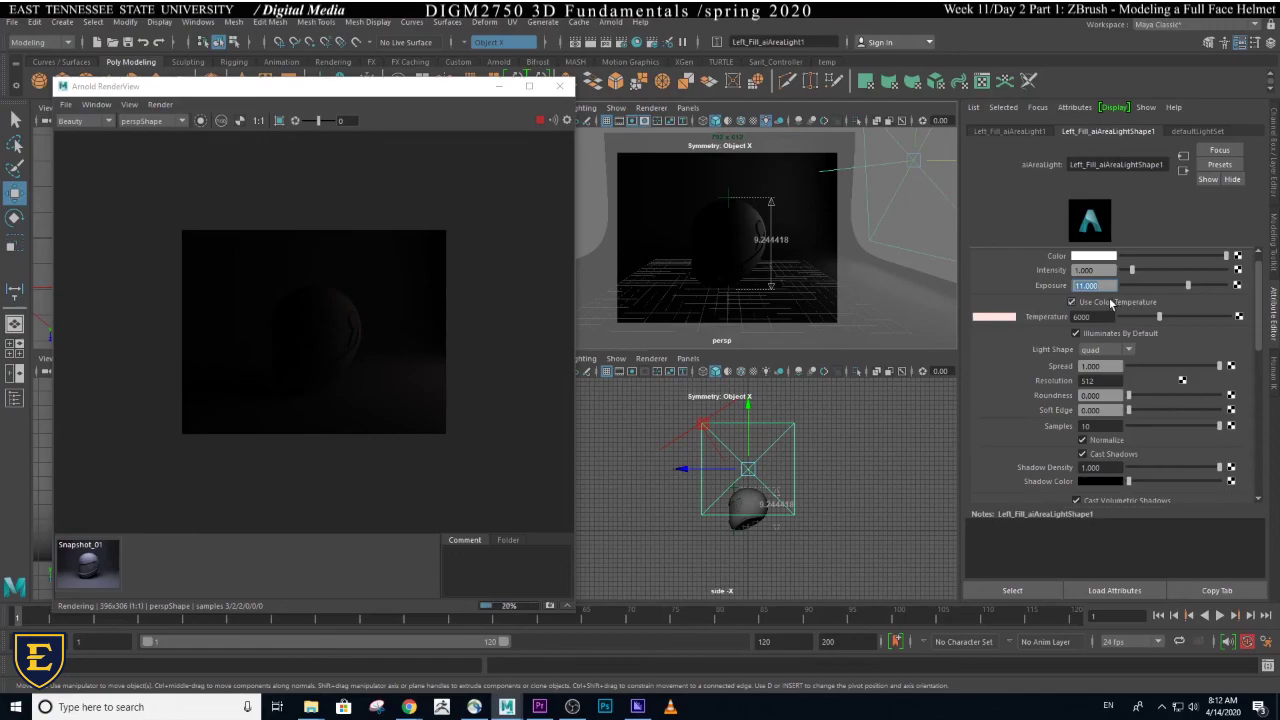
pyautogui.click(539, 121)
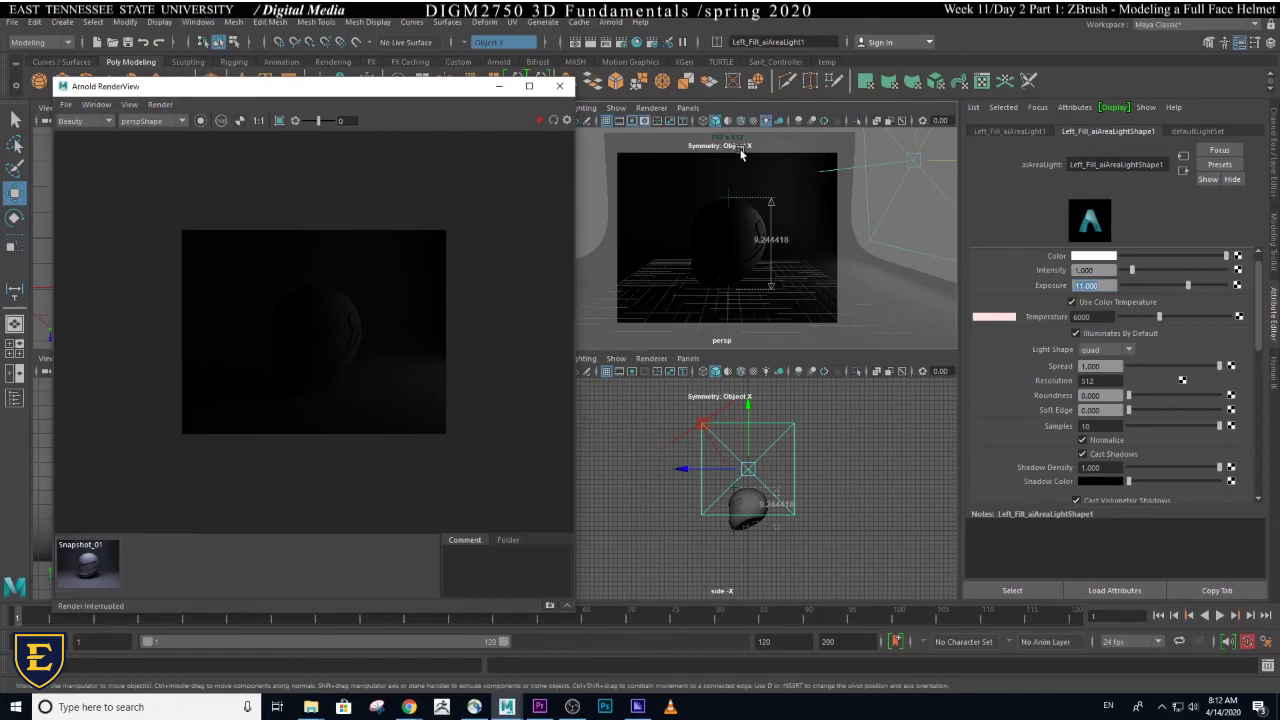
pyautogui.click(672, 447)
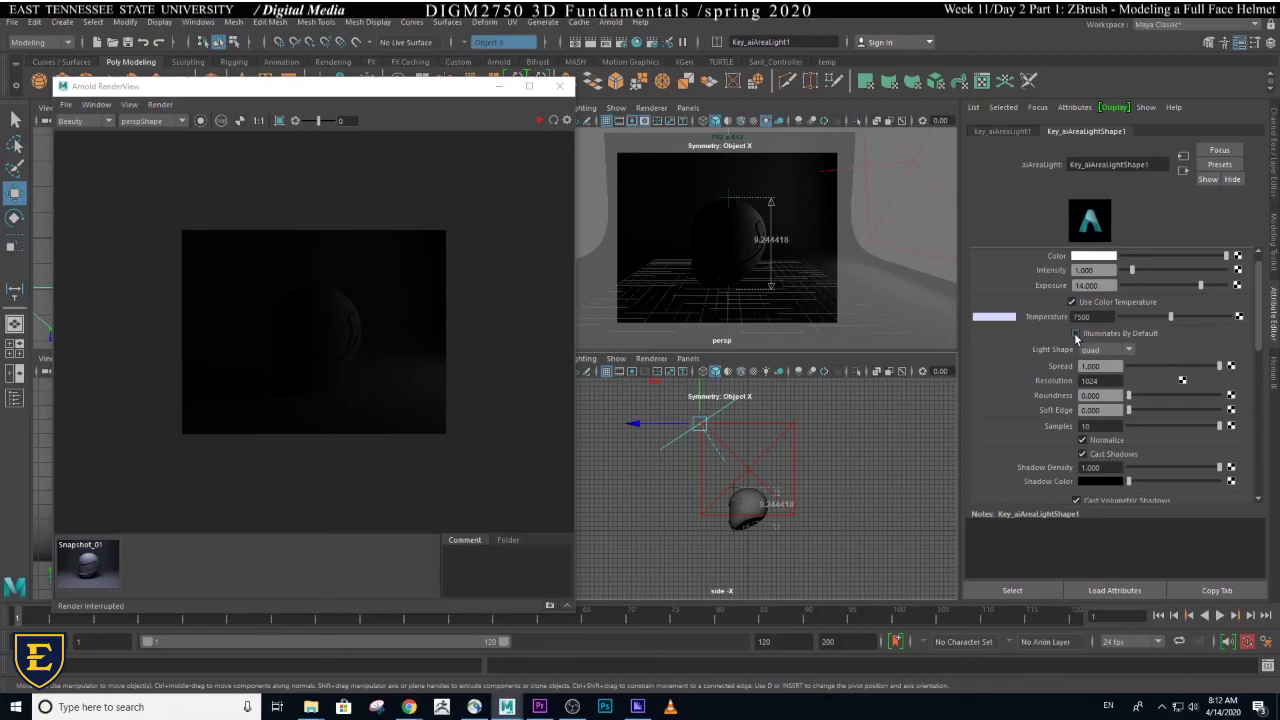
# - Turn Illuminates By Default back on for the key light and restart the preview render
pyautogui.click(1076, 336)
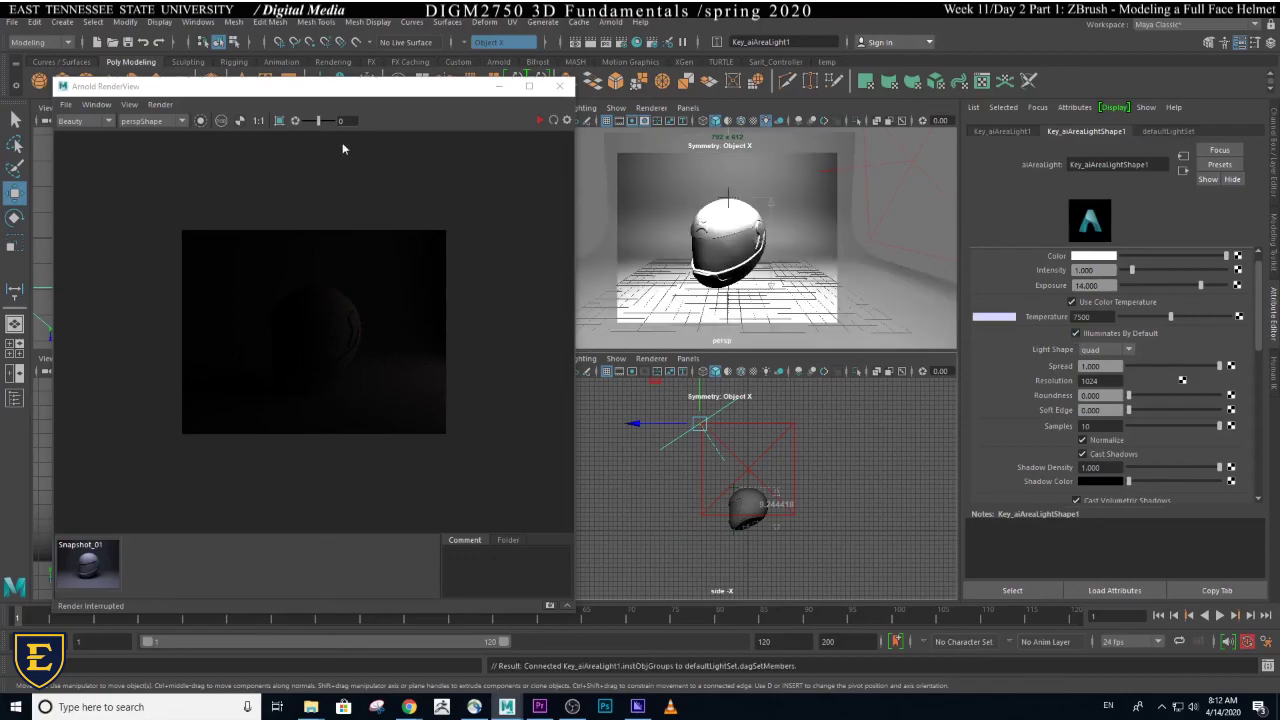
pyautogui.click(541, 121)
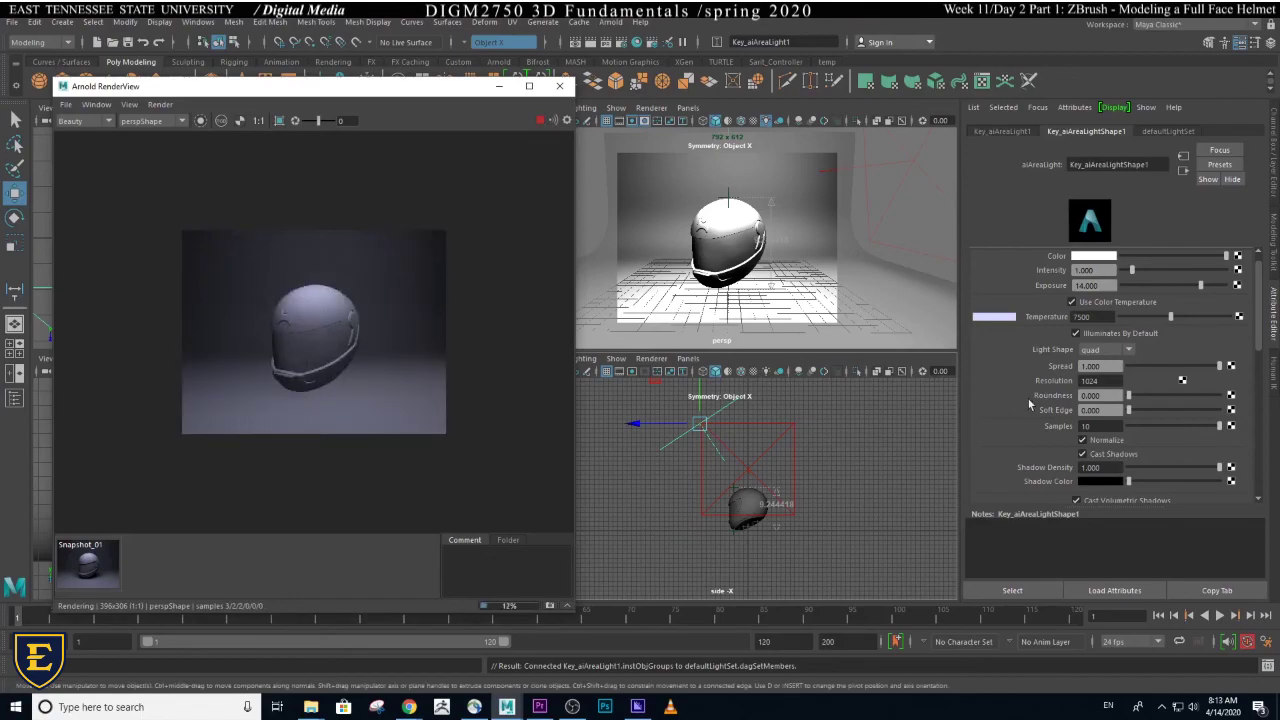
pyautogui.click(1090, 381)
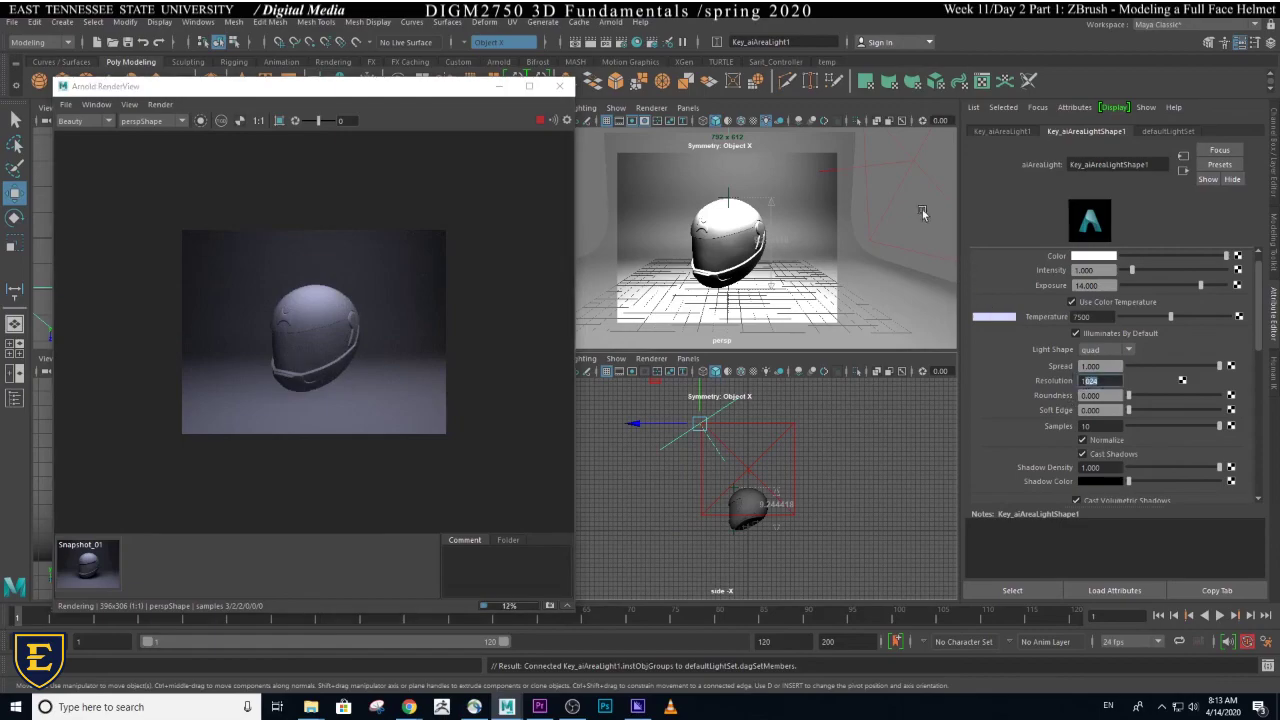
pyautogui.press('Return')
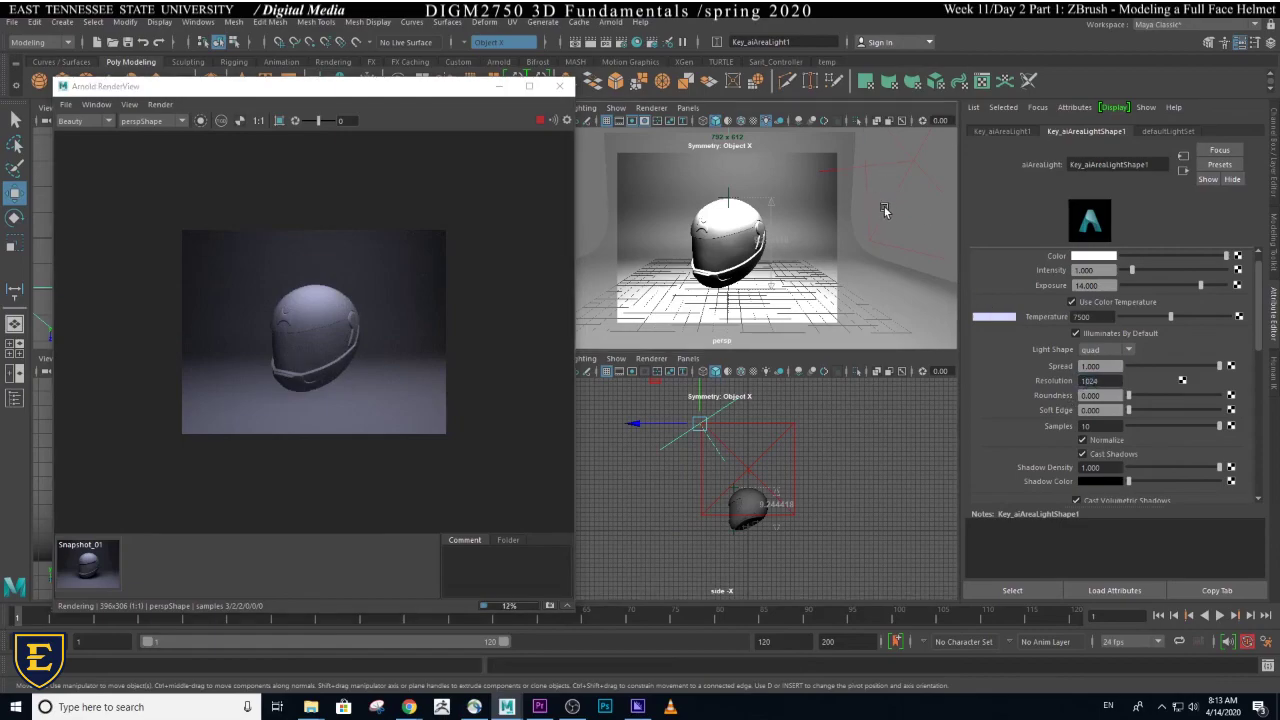
pyautogui.moveTo(884, 207); pyautogui.dragTo(878, 167)
pyautogui.click(913, 160)
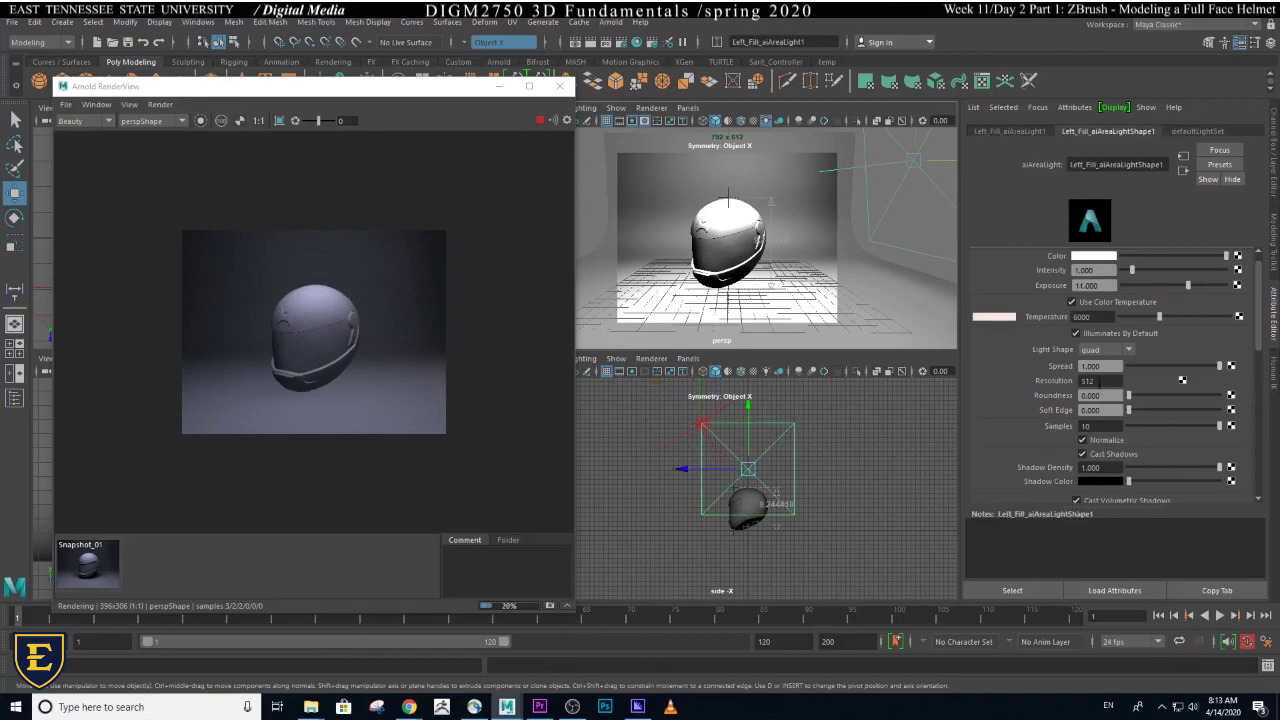
# - Give the left fill light 1 sample, resolution 256 and exposure 10
pyautogui.click(1090, 426)
pyautogui.write('1')
pyautogui.press('Return')
pyautogui.click(1108, 381)
pyautogui.write('256')
pyautogui.press('Return')
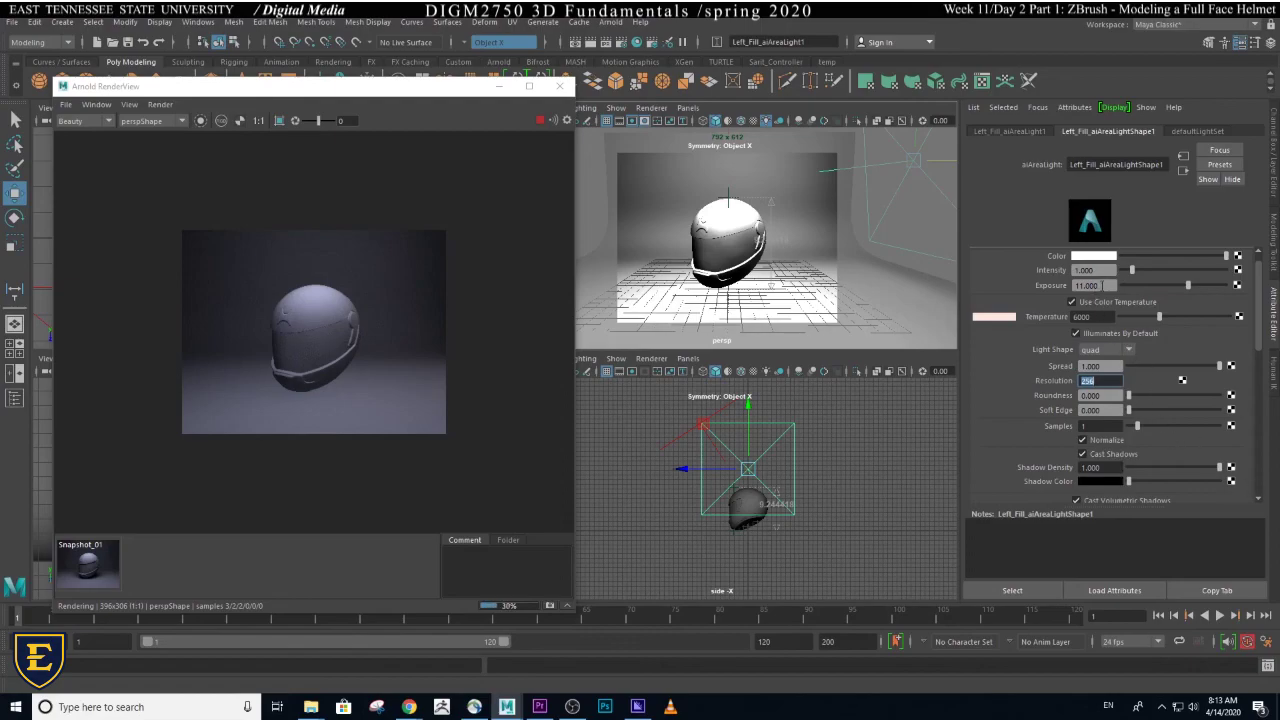
pyautogui.doubleClick(1090, 285)
pyautogui.write('10')
pyautogui.press('Return')
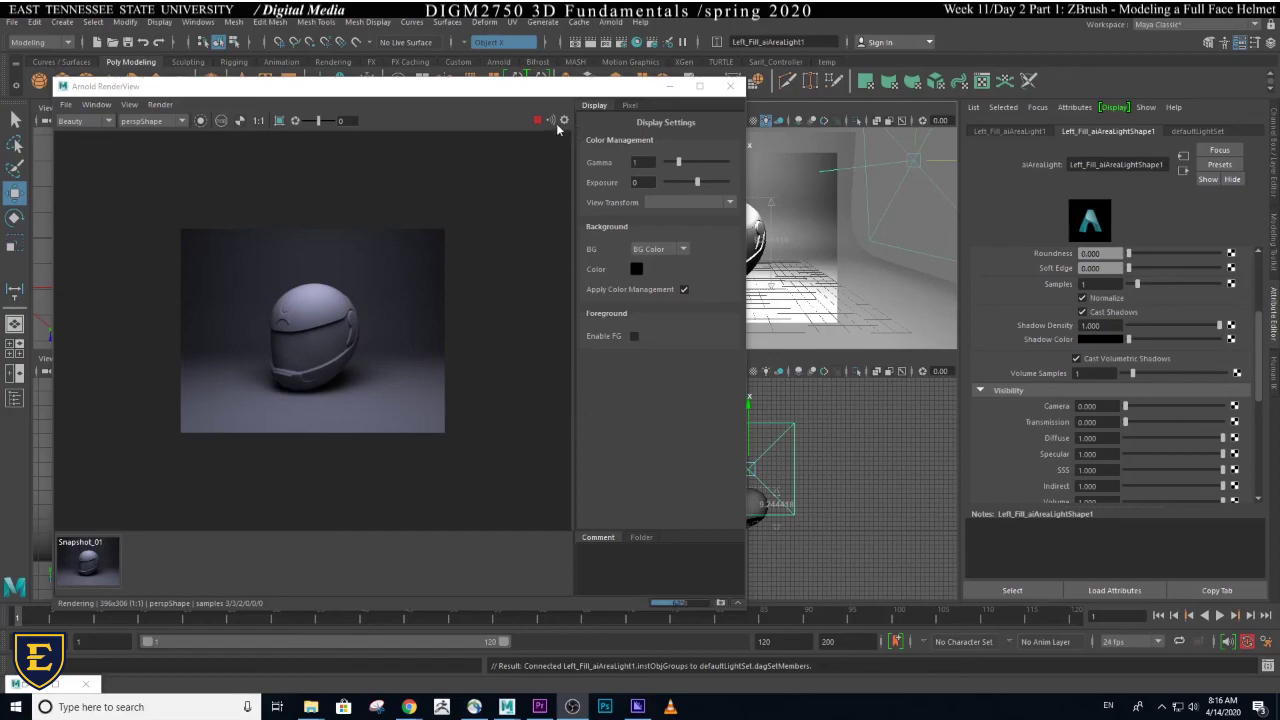
# - Set the left fill light's samples back to 10
pyautogui.click(694, 154)
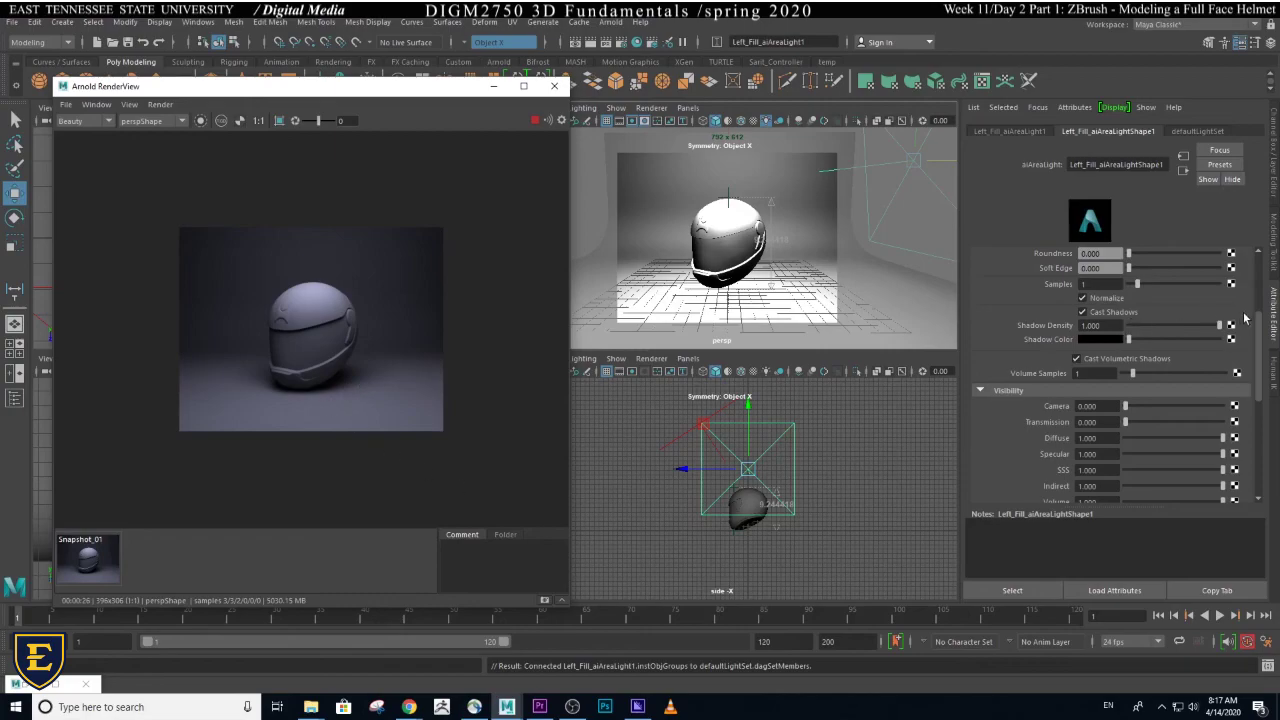
pyautogui.moveTo(1258, 332); pyautogui.dragTo(1272, 266)
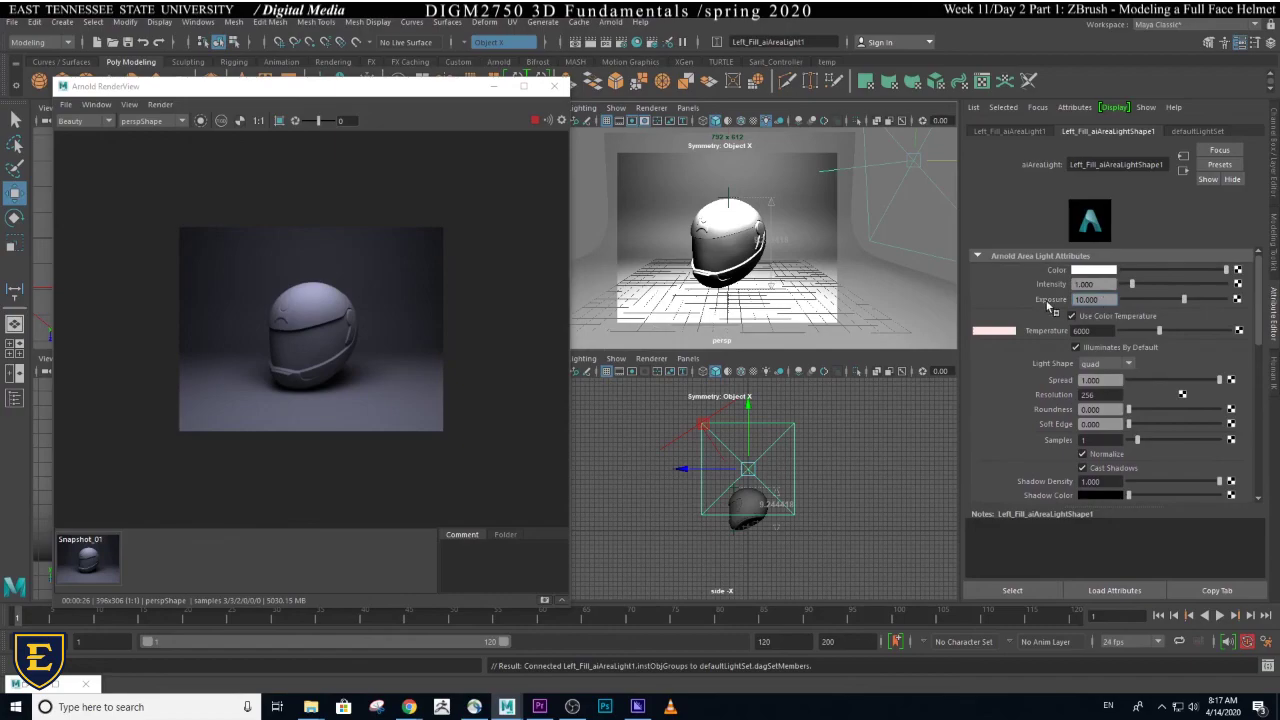
pyautogui.moveTo(1258, 318); pyautogui.dragTo(1259, 342)
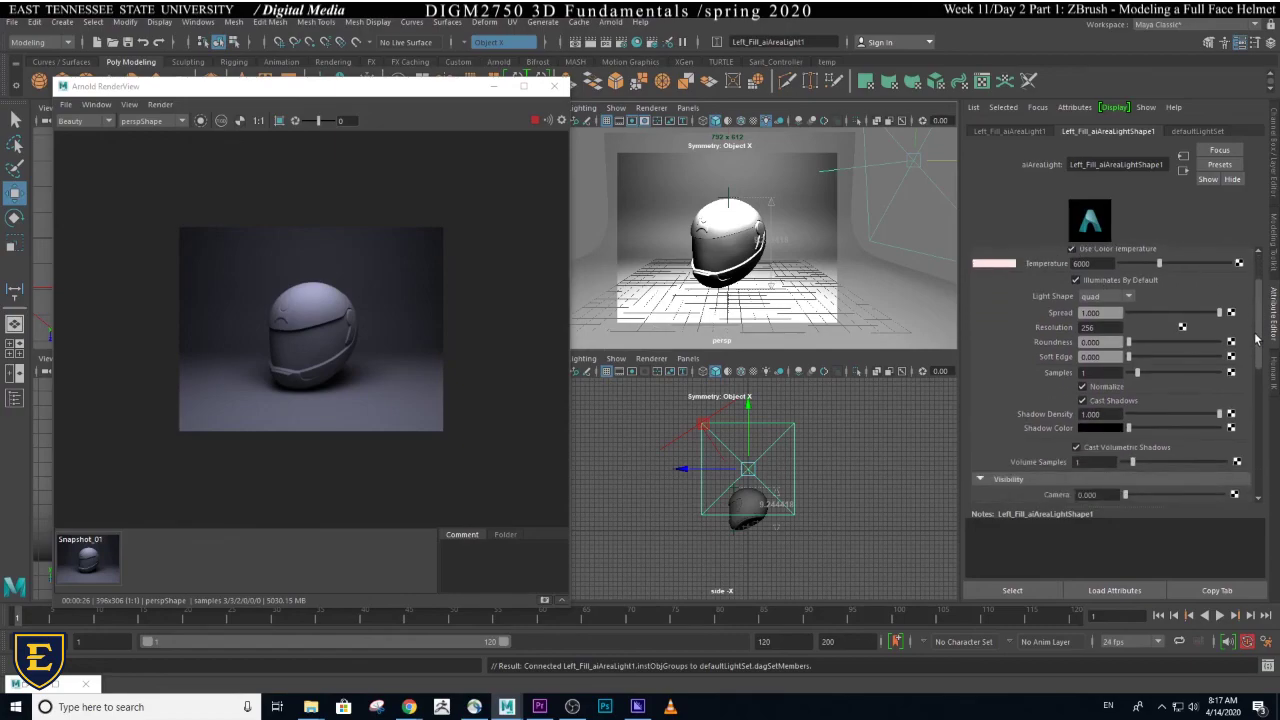
pyautogui.click(1085, 263)
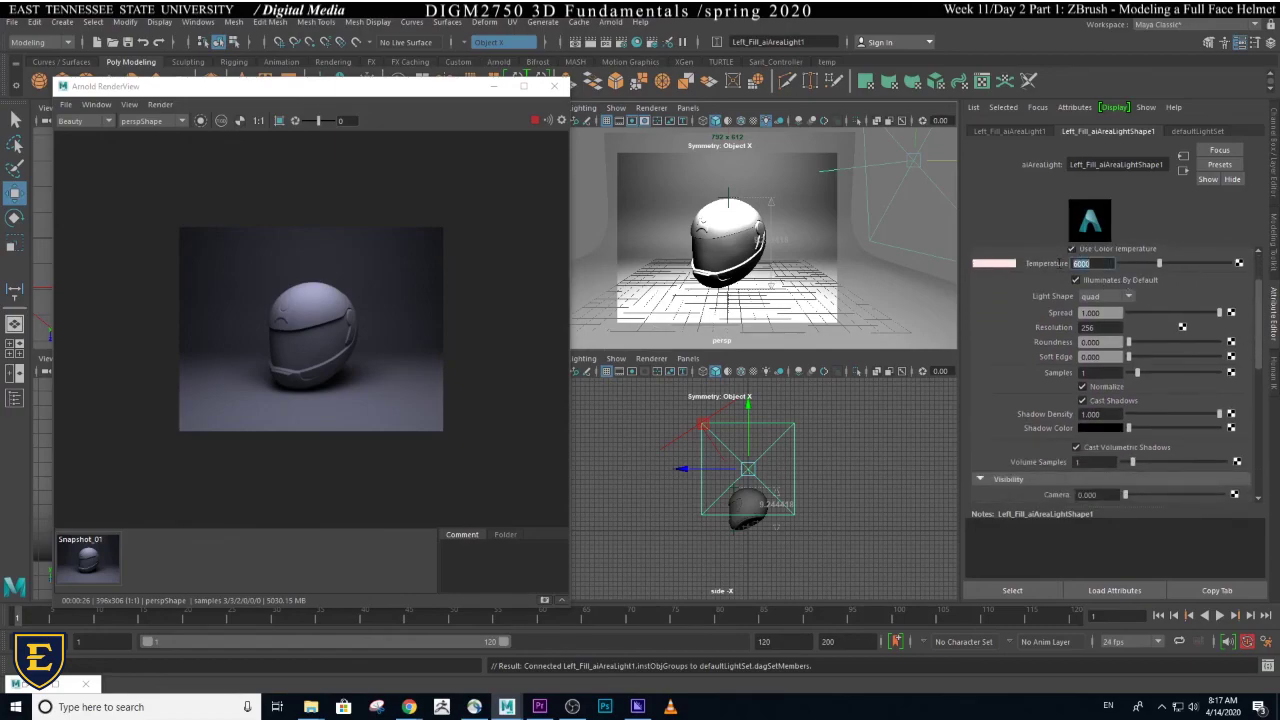
pyautogui.click(1110, 327)
pyautogui.moveTo(1258, 340); pyautogui.dragTo(1256, 357)
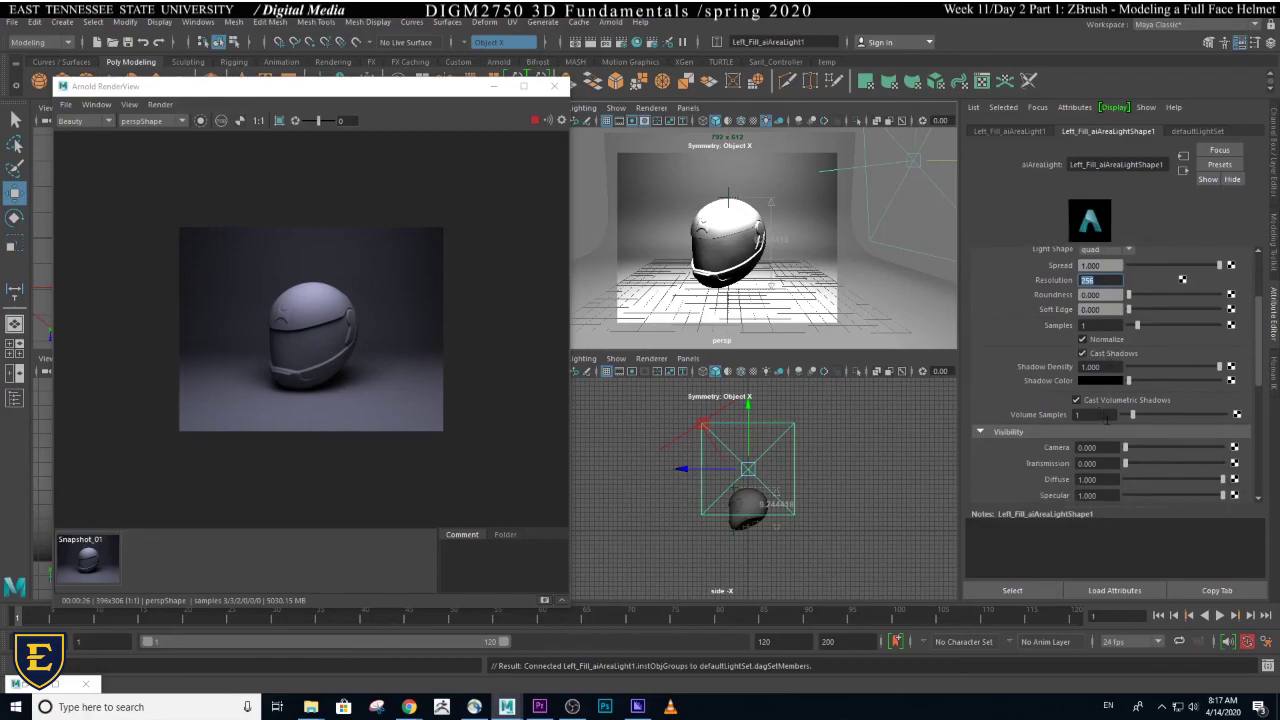
pyautogui.doubleClick(1090, 325)
pyautogui.write('10')
pyautogui.press('Return')
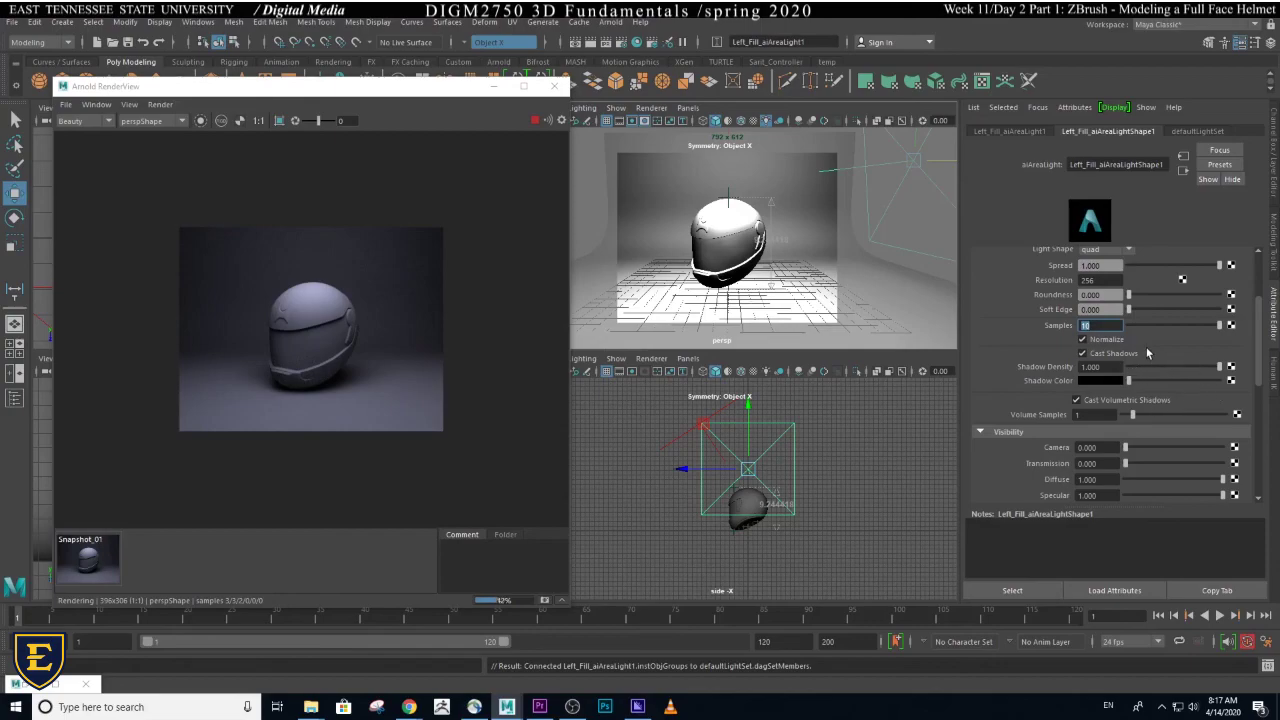
# - Refresh the render of the zoomed-out studio view, then stop the preview render
pyautogui.scroll(3, 1147, 353)
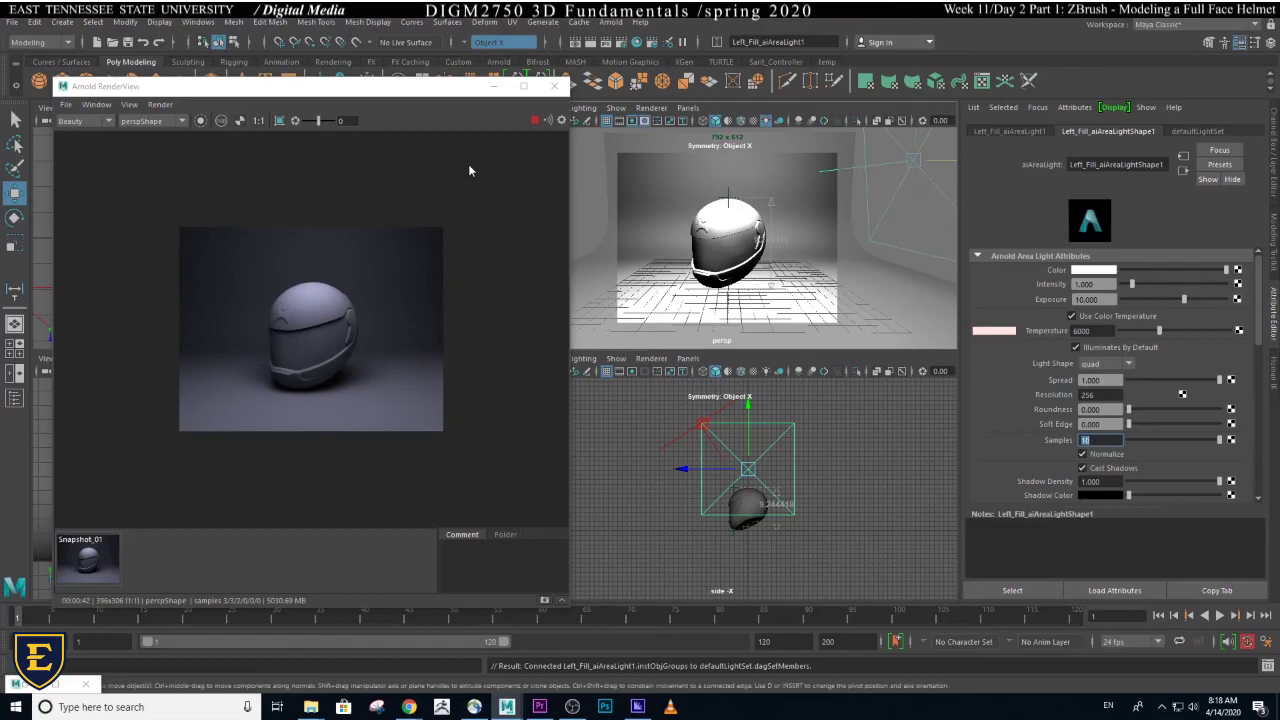
pyautogui.press('Return')
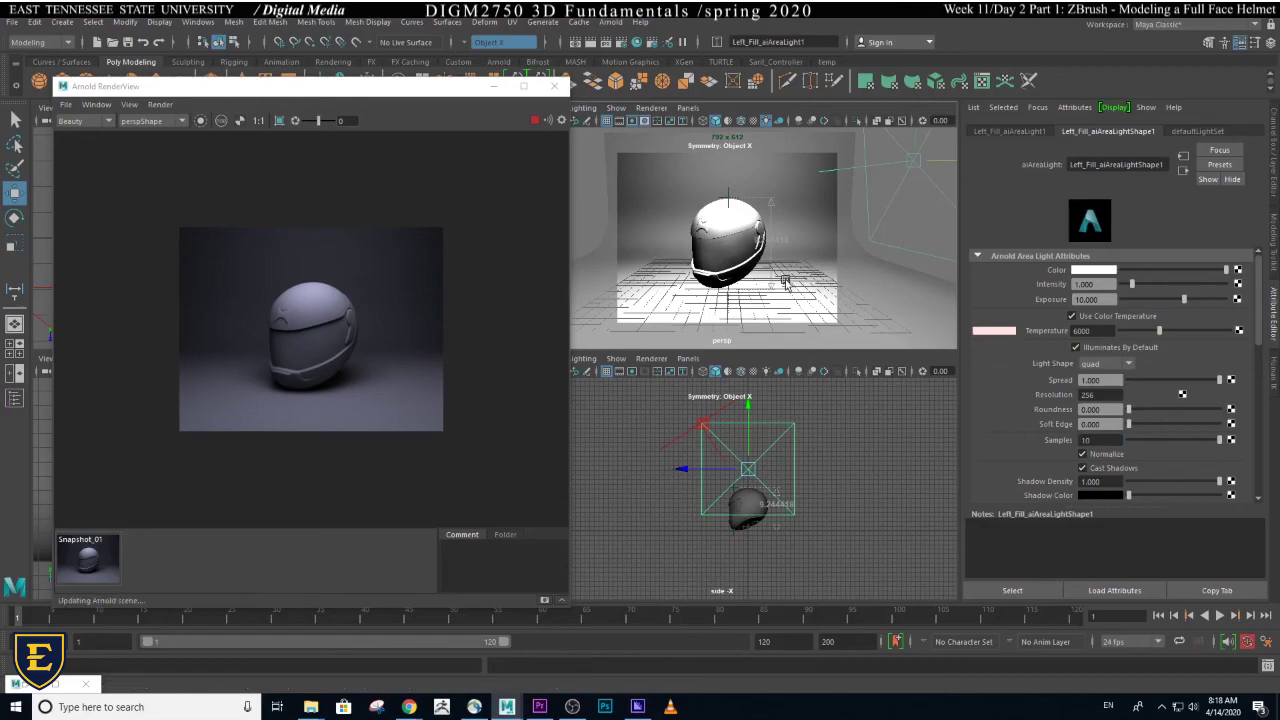
pyautogui.scroll(-4, 785, 283)
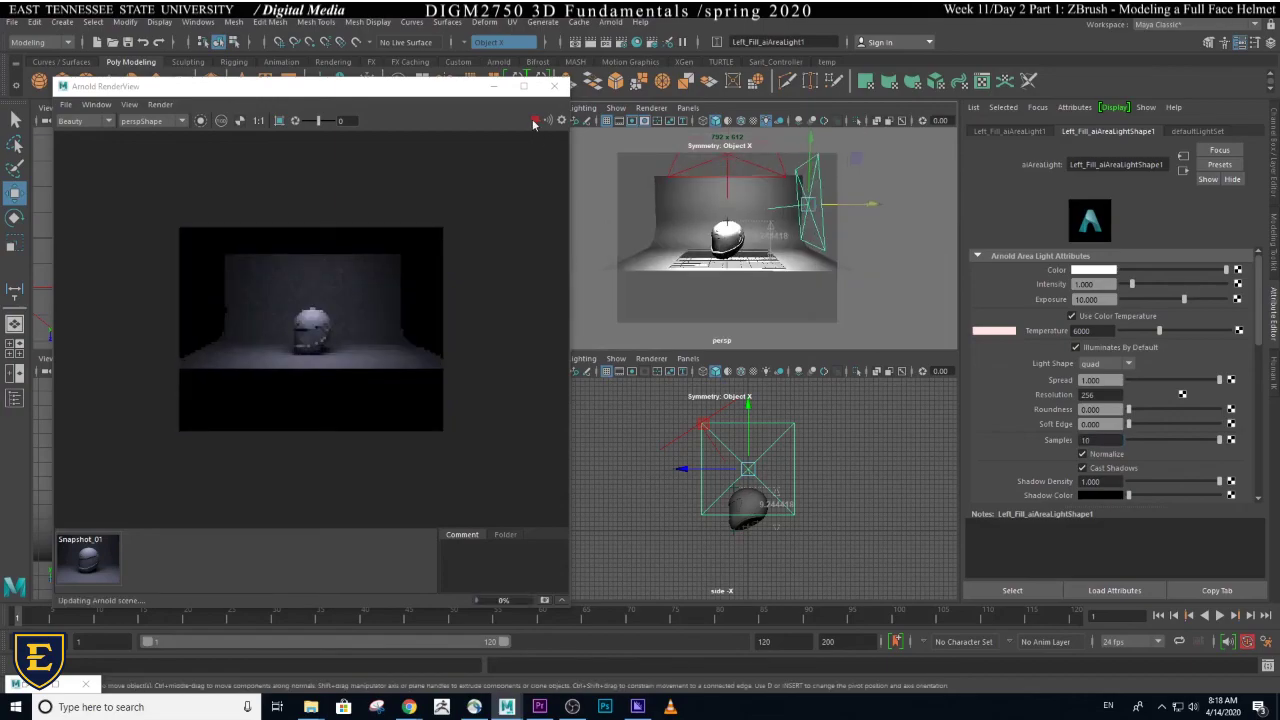
pyautogui.click(534, 121)
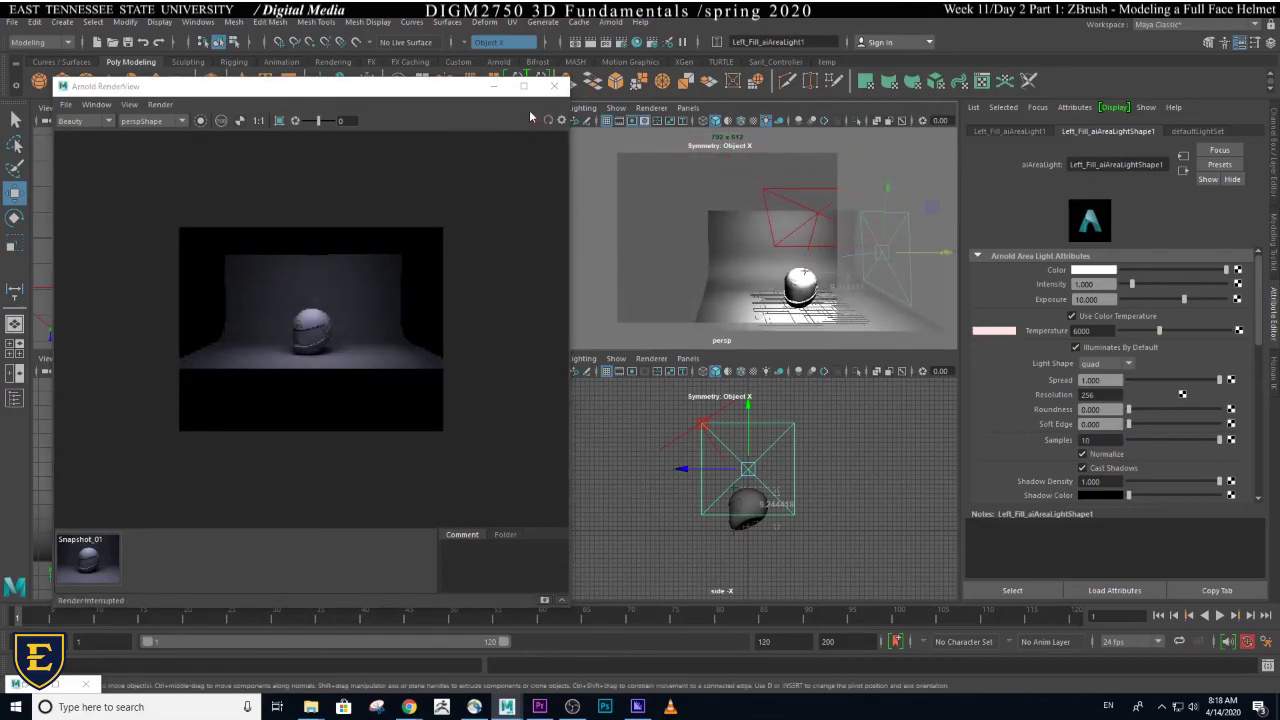
pyautogui.scroll(-4, 900, 262)
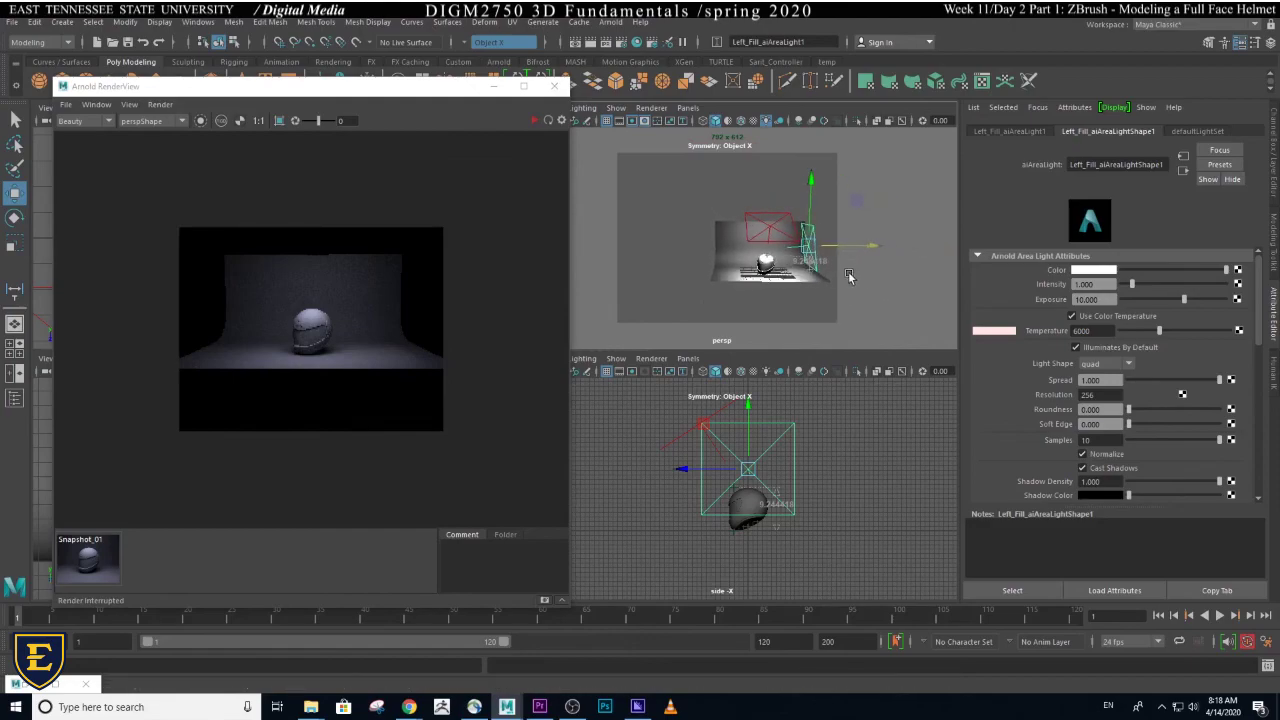
pyautogui.scroll(3, 848, 276)
pyautogui.click(610, 24)
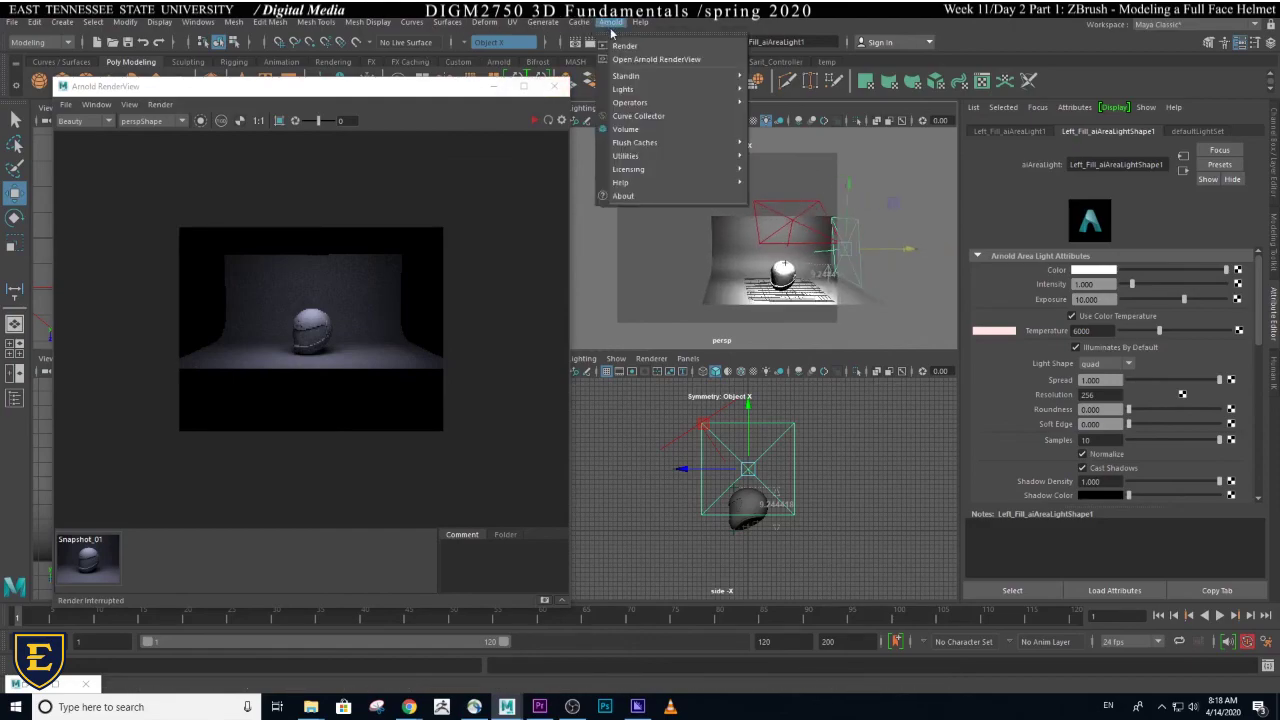
# - Create another Arnold area light, enlarge it and rotate it toward the helmet
pyautogui.moveTo(655, 89)
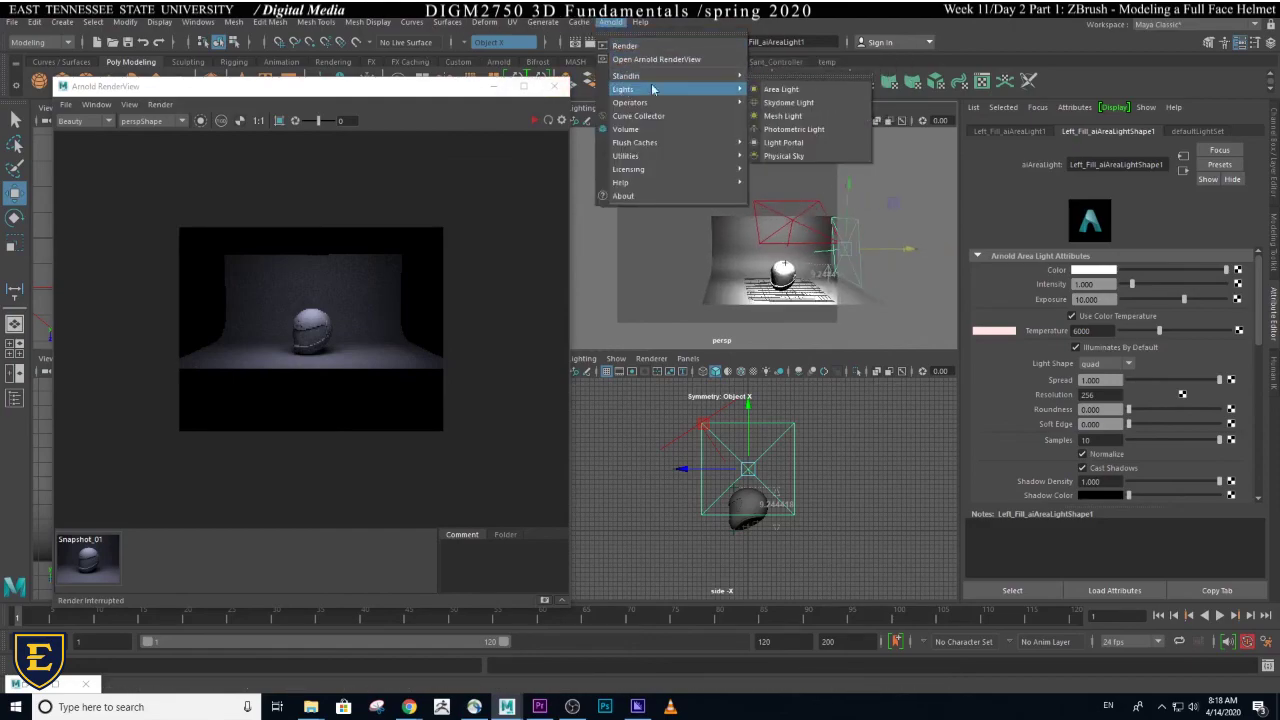
pyautogui.click(800, 90)
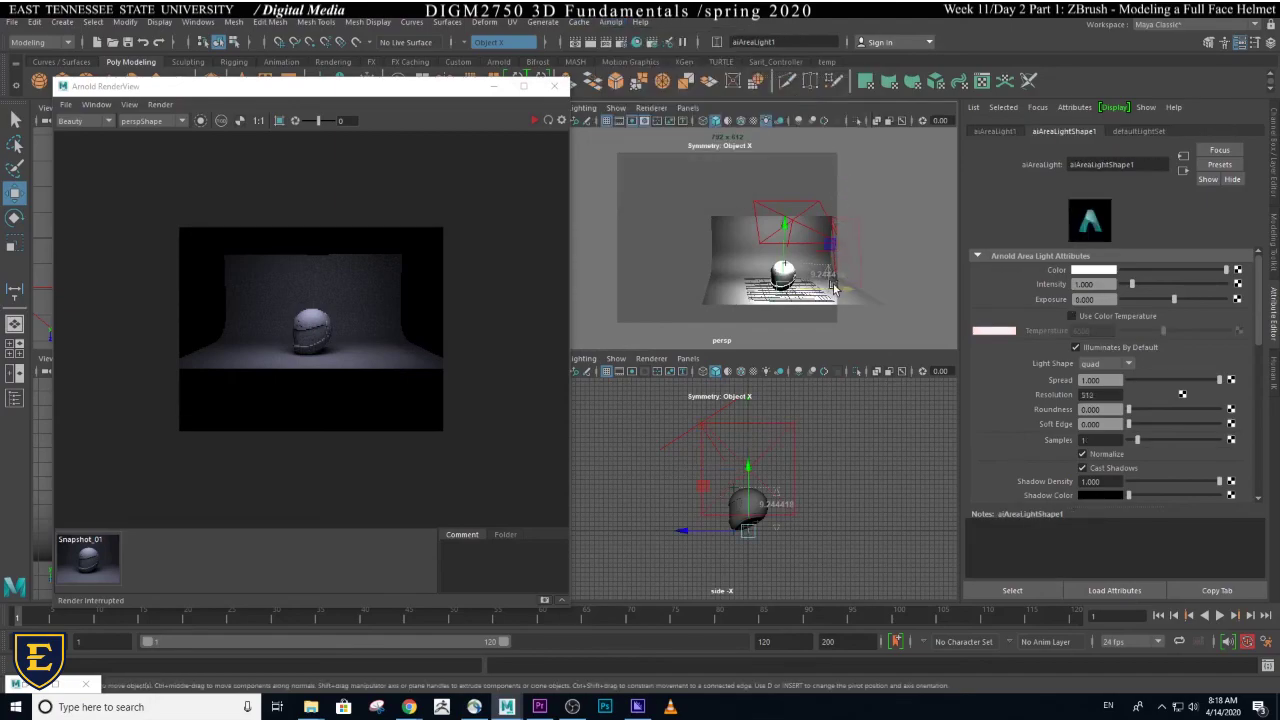
pyautogui.press('r')
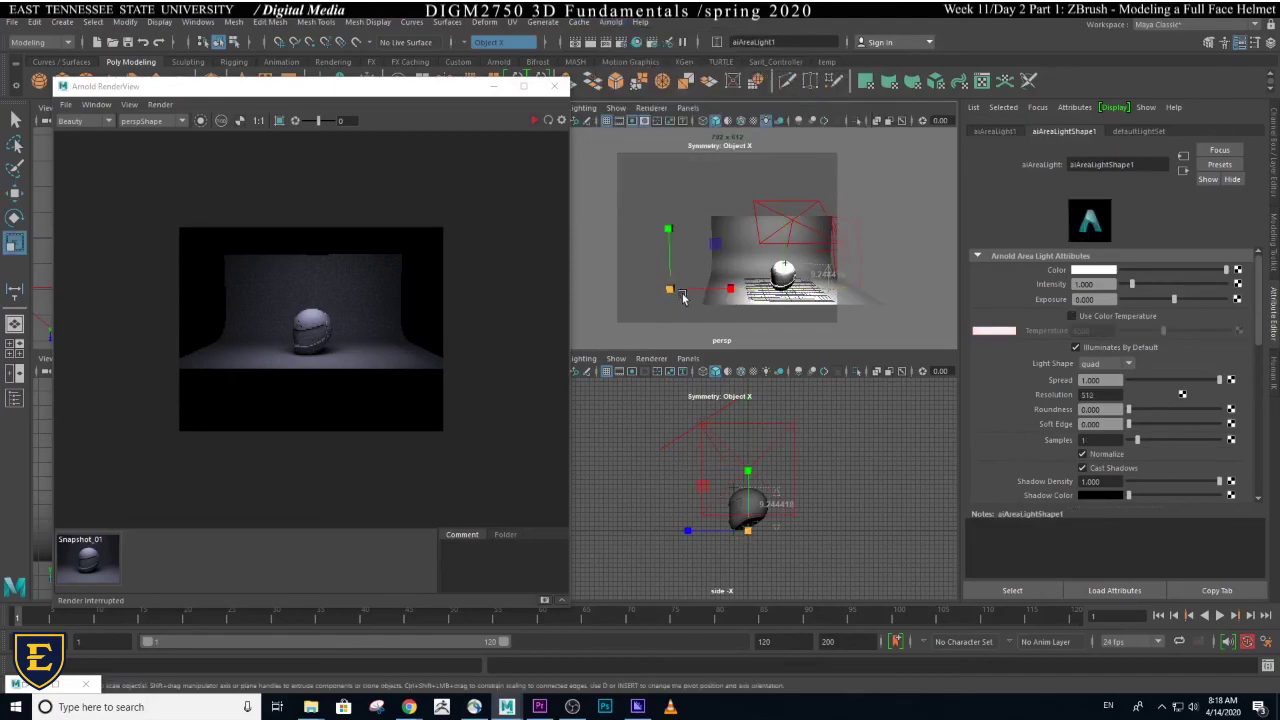
pyautogui.moveTo(683, 298); pyautogui.dragTo(620, 316)
pyautogui.press('e')
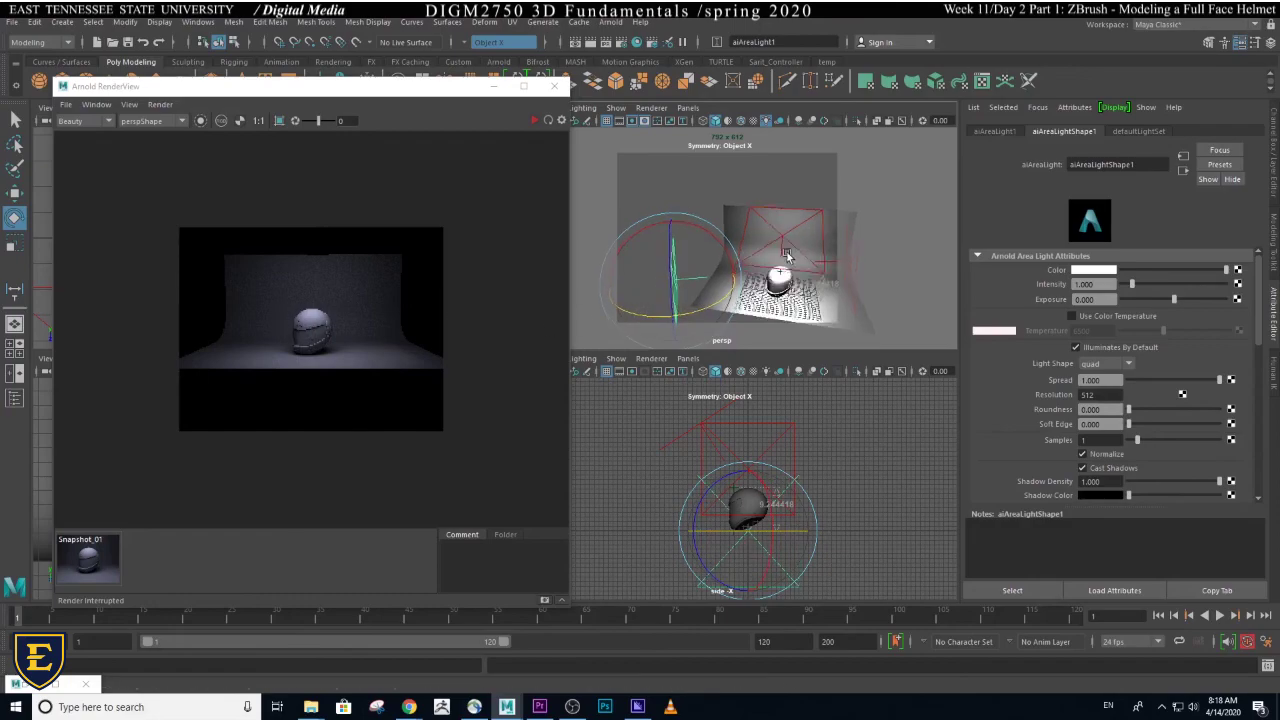
pyautogui.keyDown('alt'); pyautogui.moveTo(787, 252); pyautogui.dragTo(750, 203); pyautogui.keyUp('alt')
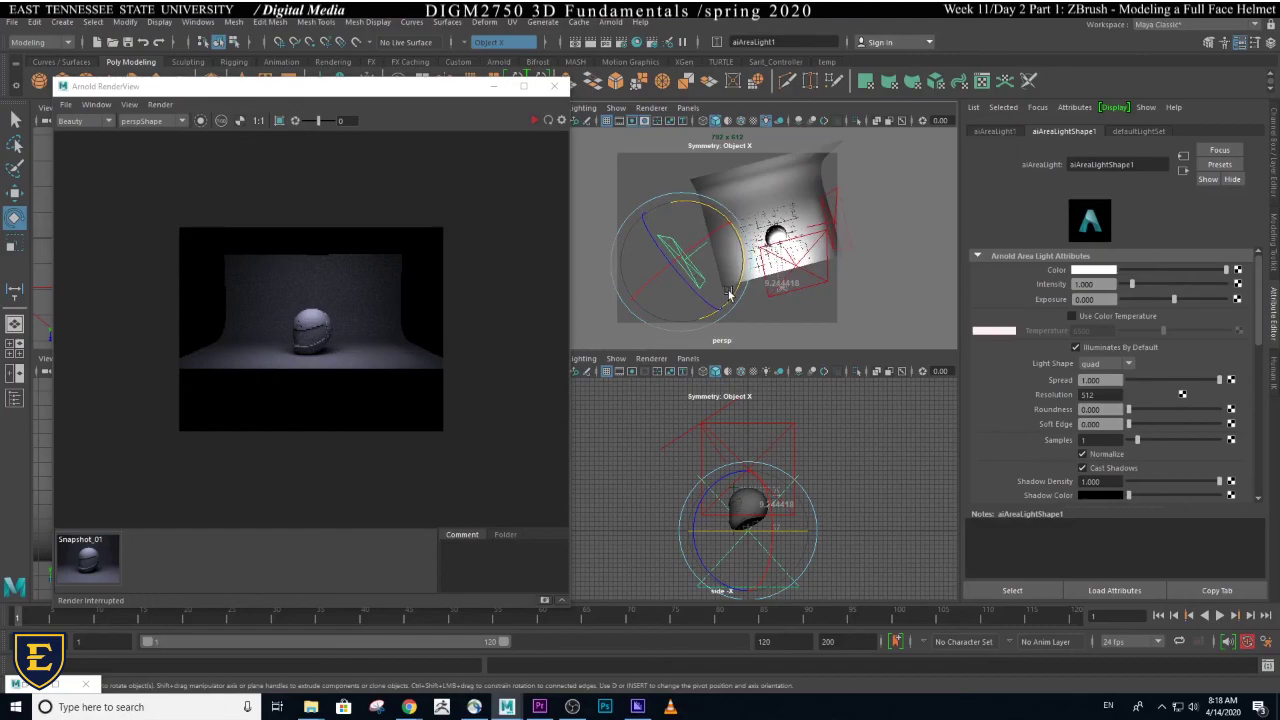
pyautogui.moveTo(729, 292); pyautogui.dragTo(720, 230)
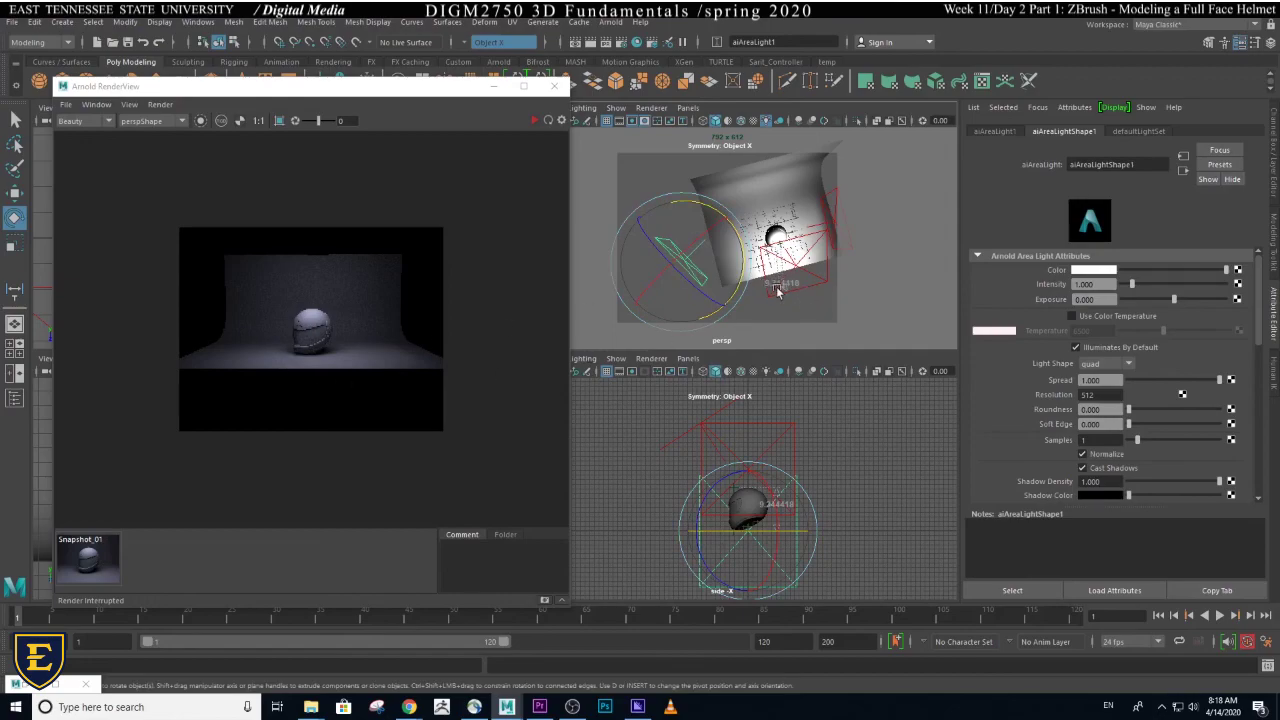
pyautogui.moveTo(745, 280); pyautogui.dragTo(758, 220)
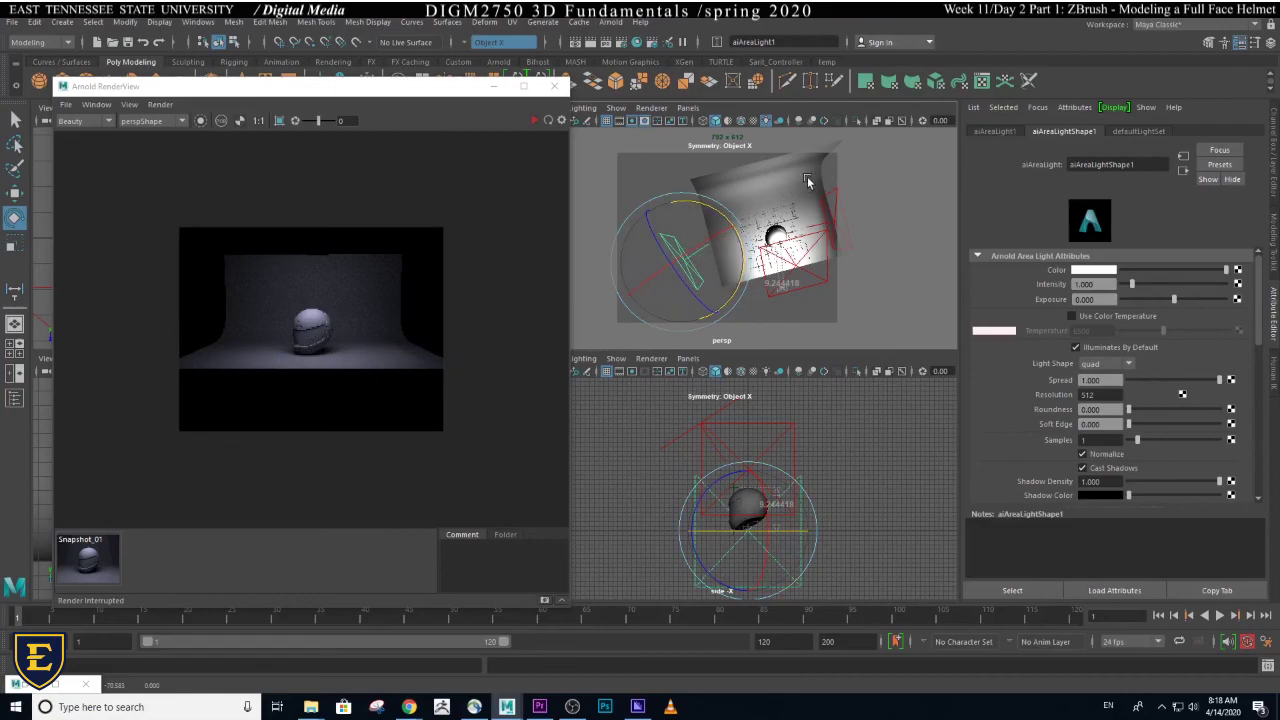
pyautogui.moveTo(745, 255); pyautogui.dragTo(755, 190)
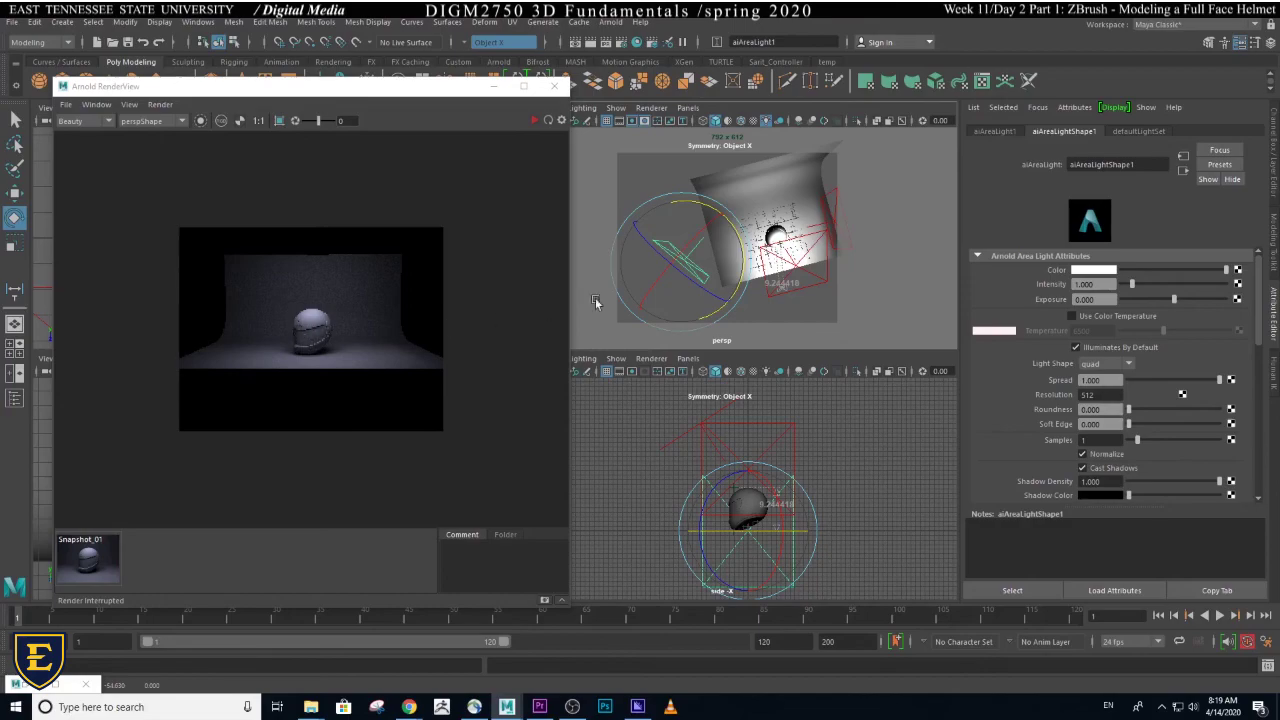
pyautogui.moveTo(595, 297); pyautogui.dragTo(751, 215)
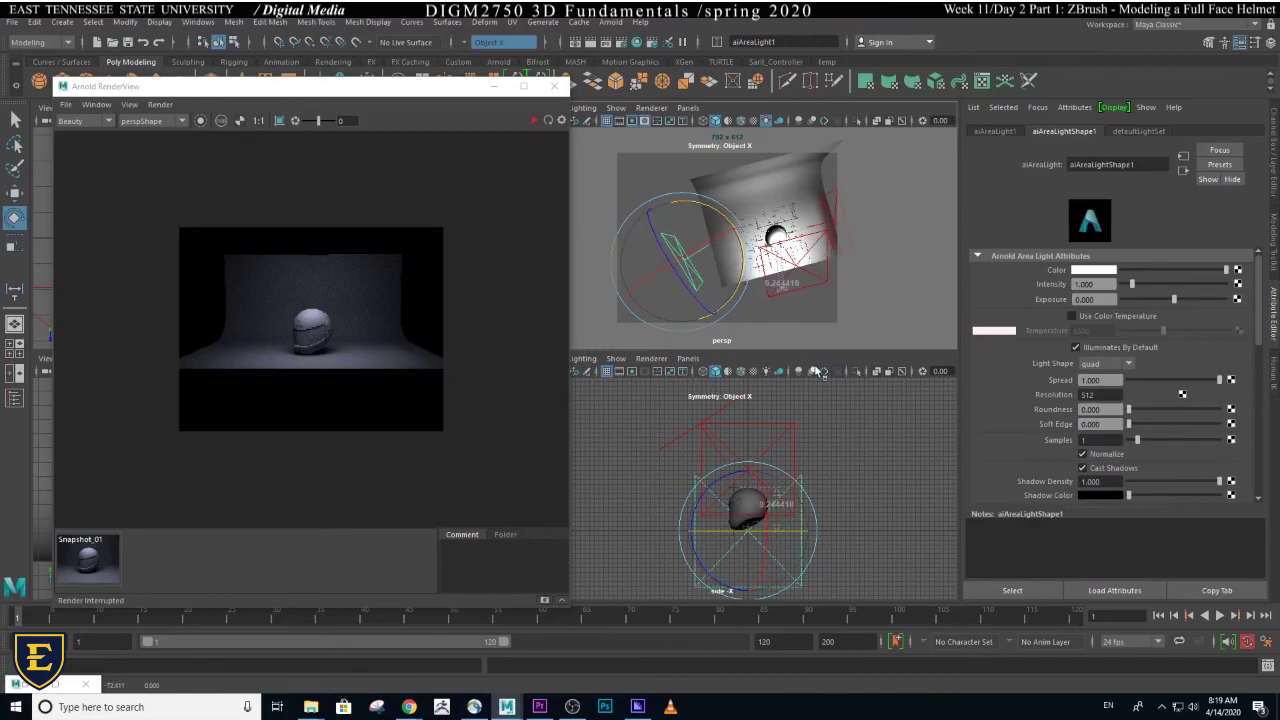
# - Raise the new area light and refine its tilt so it shines down onto the helmet
pyautogui.keyDown('alt'); pyautogui.moveTo(820, 240); pyautogui.dragTo(781, 178); pyautogui.keyUp('alt')
pyautogui.press('w')
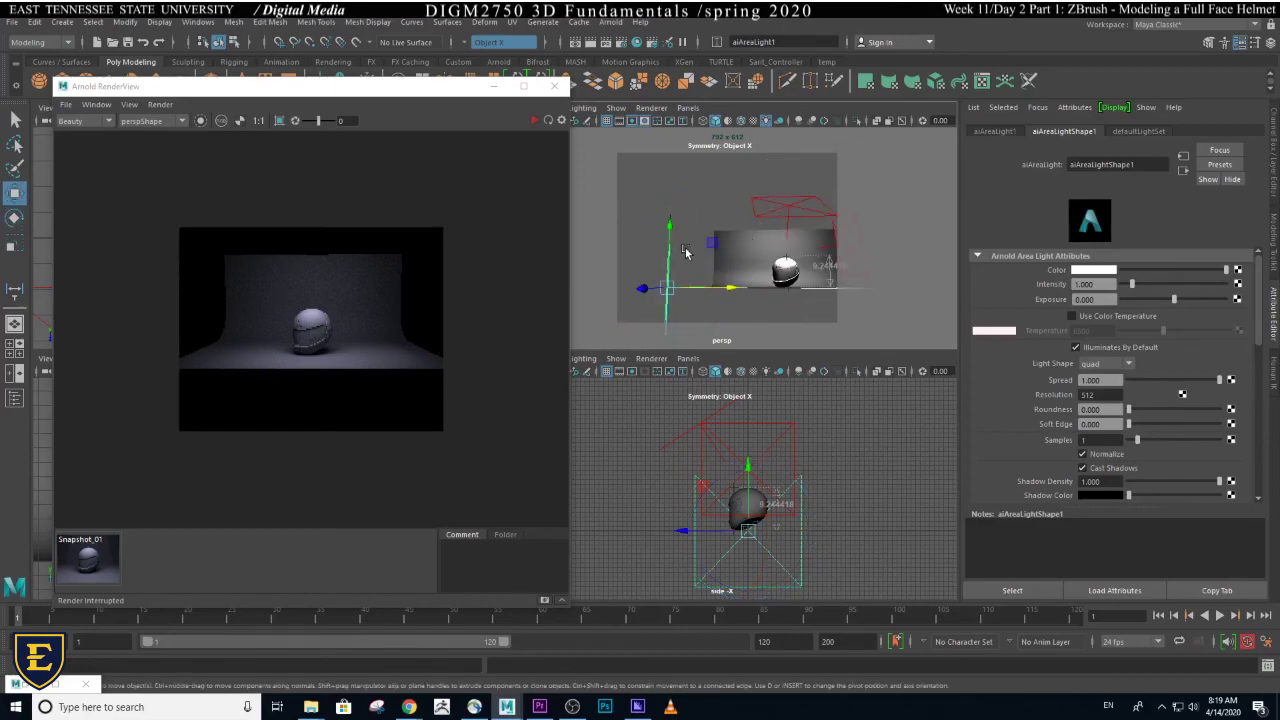
pyautogui.moveTo(670, 240); pyautogui.dragTo(712, 212)
pyautogui.press('e')
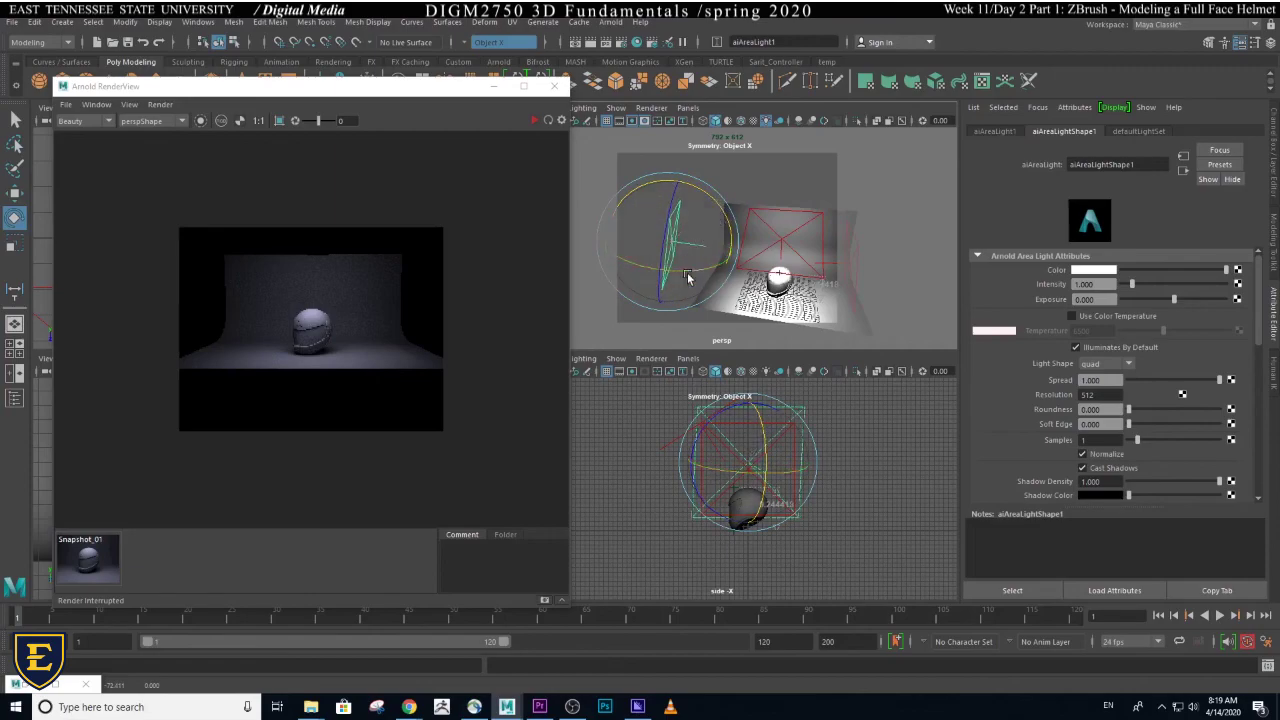
pyautogui.moveTo(691, 276); pyautogui.dragTo(691, 273)
pyautogui.moveTo(715, 210); pyautogui.dragTo(716, 209)
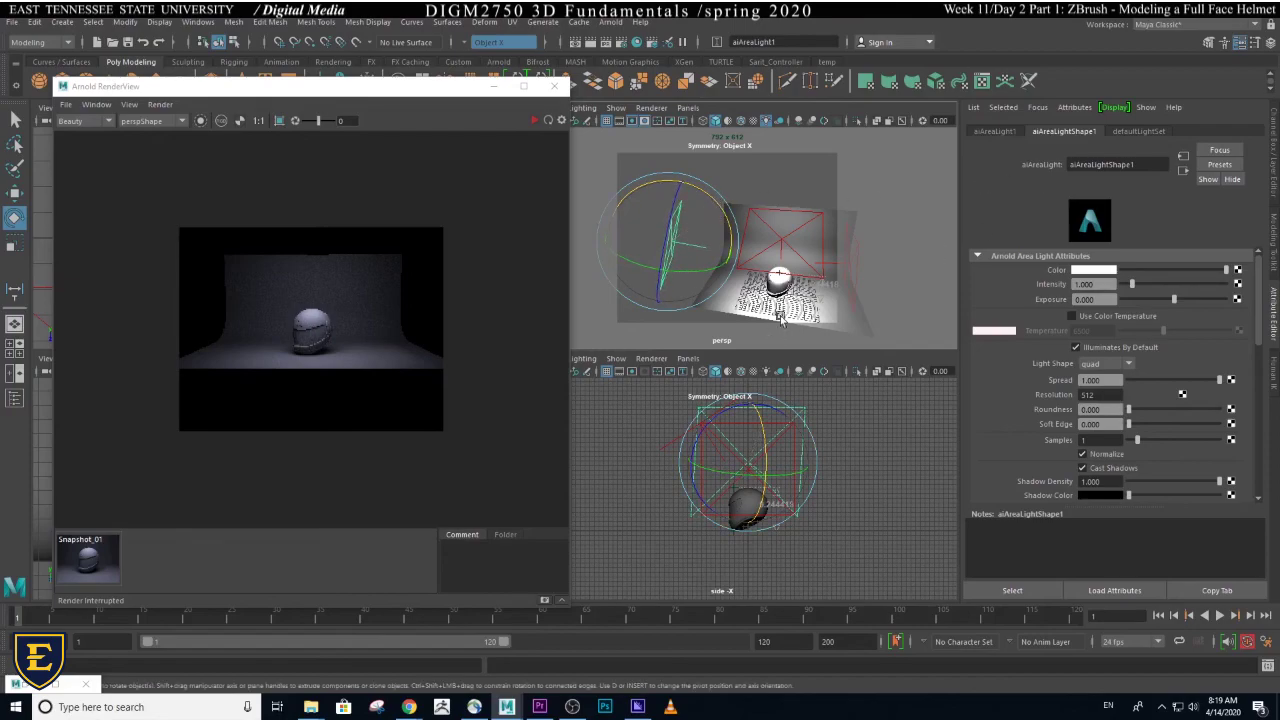
pyautogui.moveTo(739, 288)
pyautogui.keyDown('alt'); pyautogui.mouseDown()
pyautogui.moveTo(882, 288)
pyautogui.moveTo(864, 312)
pyautogui.moveTo(794, 312)
pyautogui.moveTo(762, 293)
pyautogui.mouseUp(); pyautogui.keyUp('alt')
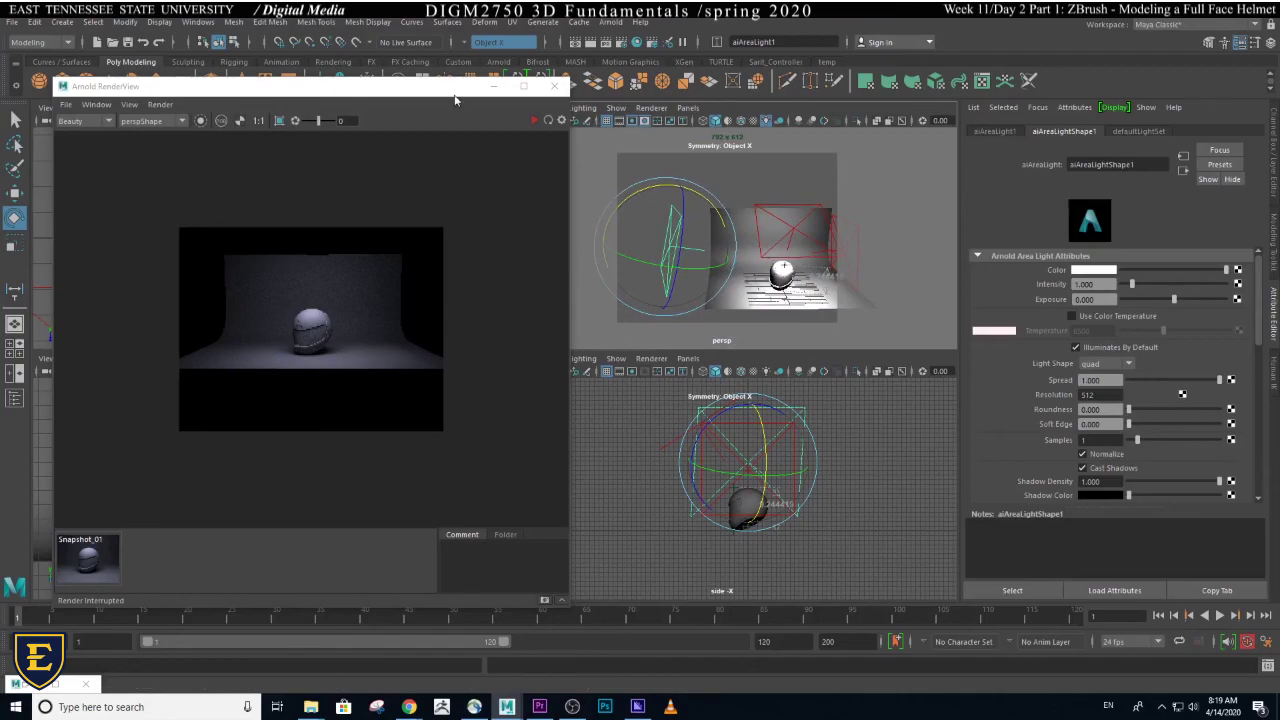
pyautogui.moveTo(455, 90); pyautogui.dragTo(386, 143)
# - Return the perspective view to the Shot1_45Degress camera bookmark
pyautogui.click(515, 110)
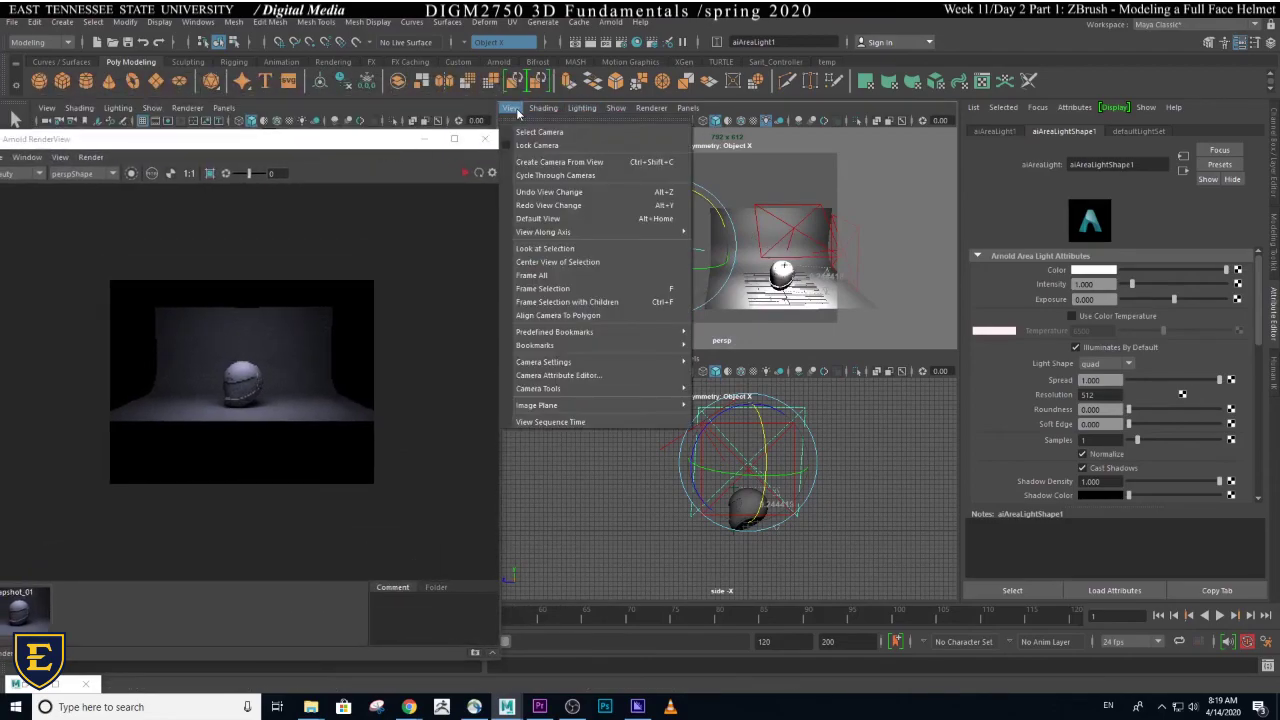
pyautogui.moveTo(569, 345)
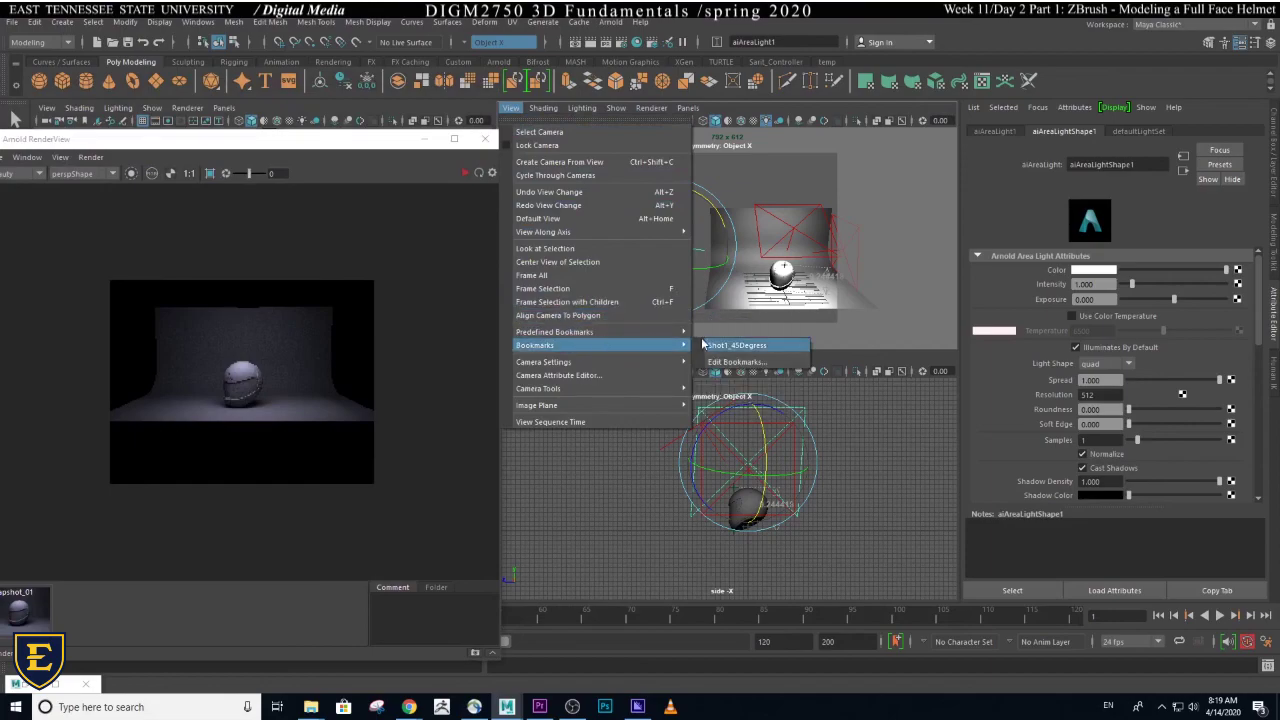
pyautogui.click(737, 345)
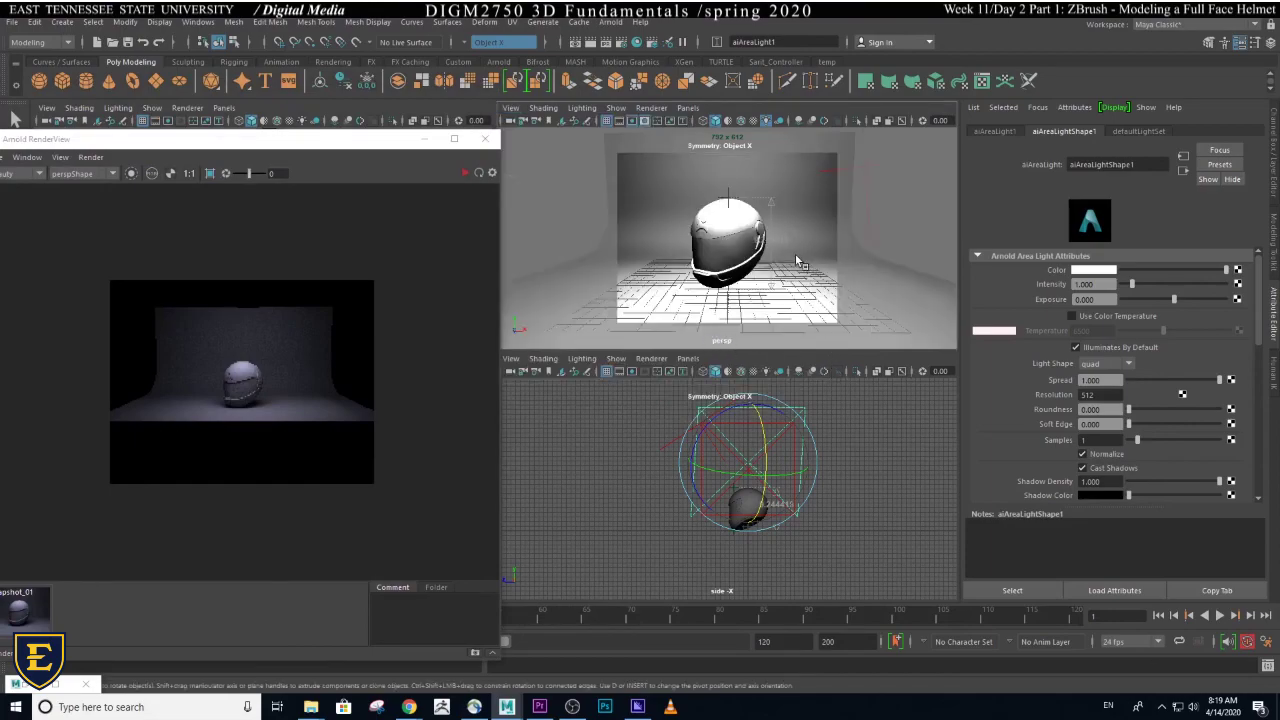
# - Restore the Arnold RenderView as a smaller floating window near the top left
pyautogui.doubleClick(318, 141)
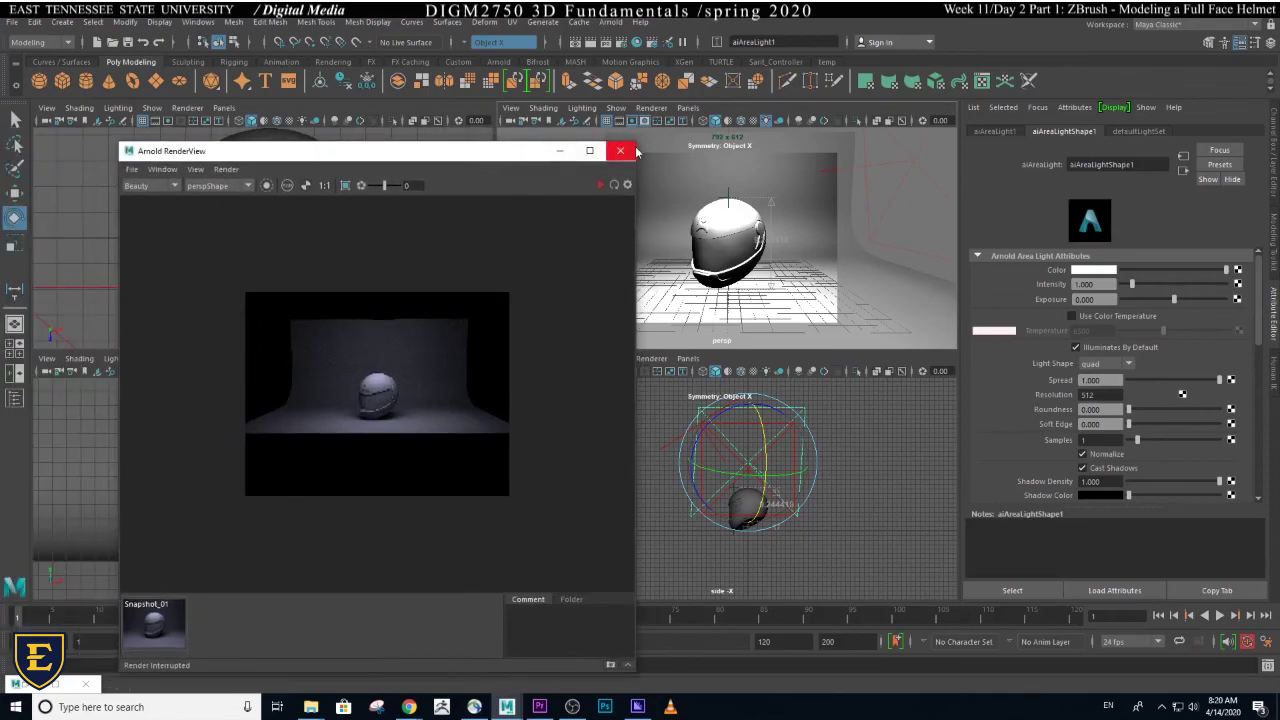
pyautogui.moveTo(633, 148); pyautogui.dragTo(508, 265)
pyautogui.moveTo(385, 268); pyautogui.dragTo(426, 153)
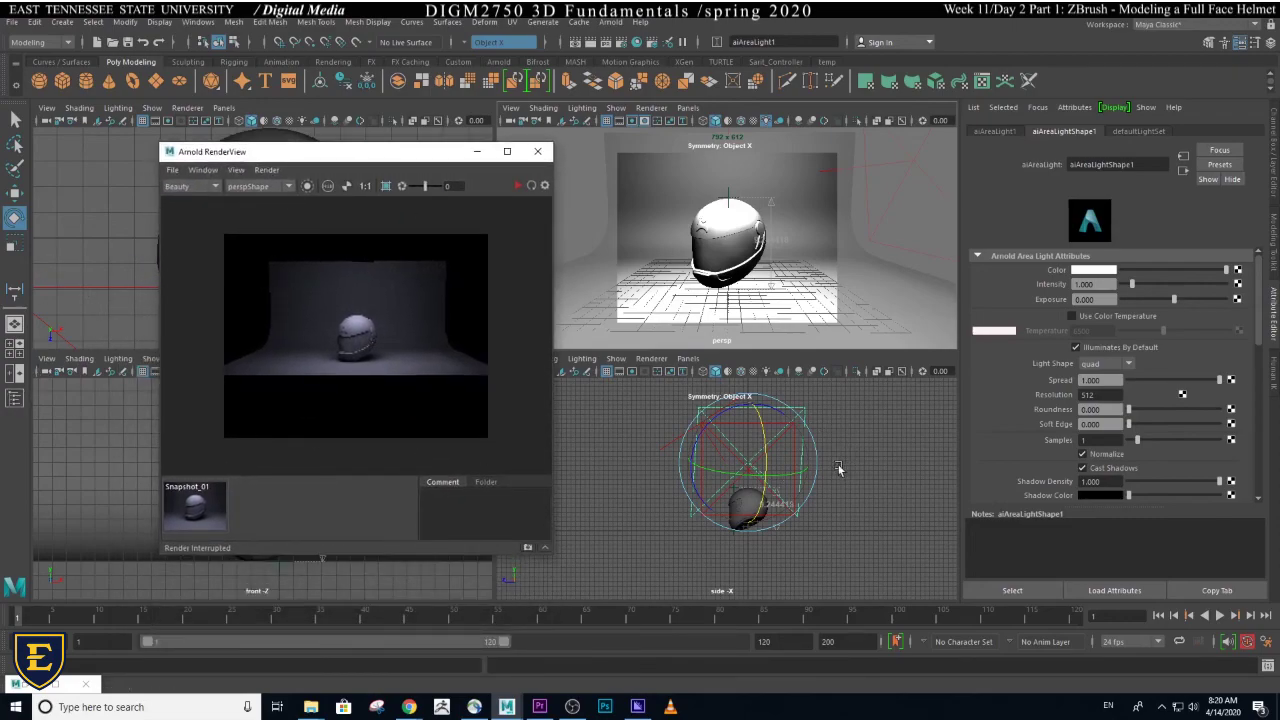
pyautogui.moveTo(339, 152); pyautogui.dragTo(346, 127)
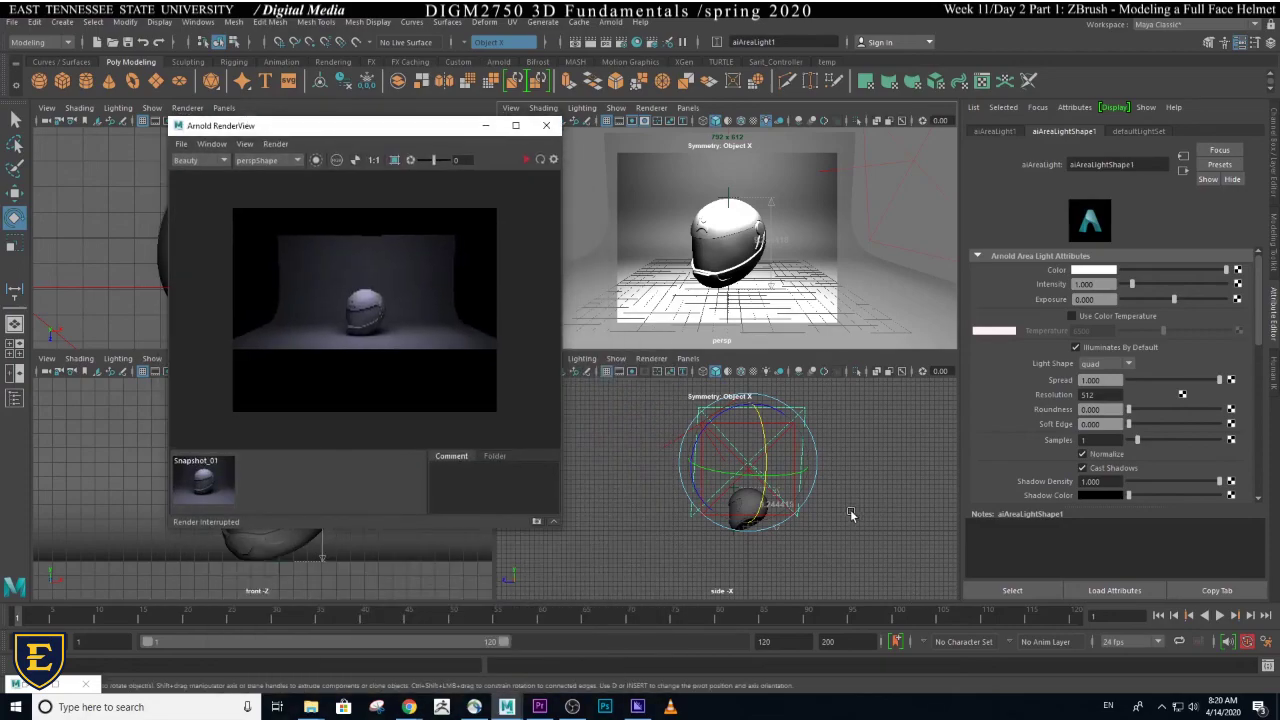
# - In the Outliner, rename aiAreaLight1 to Right_fill_aiAreaLight1
pyautogui.click(15, 398)
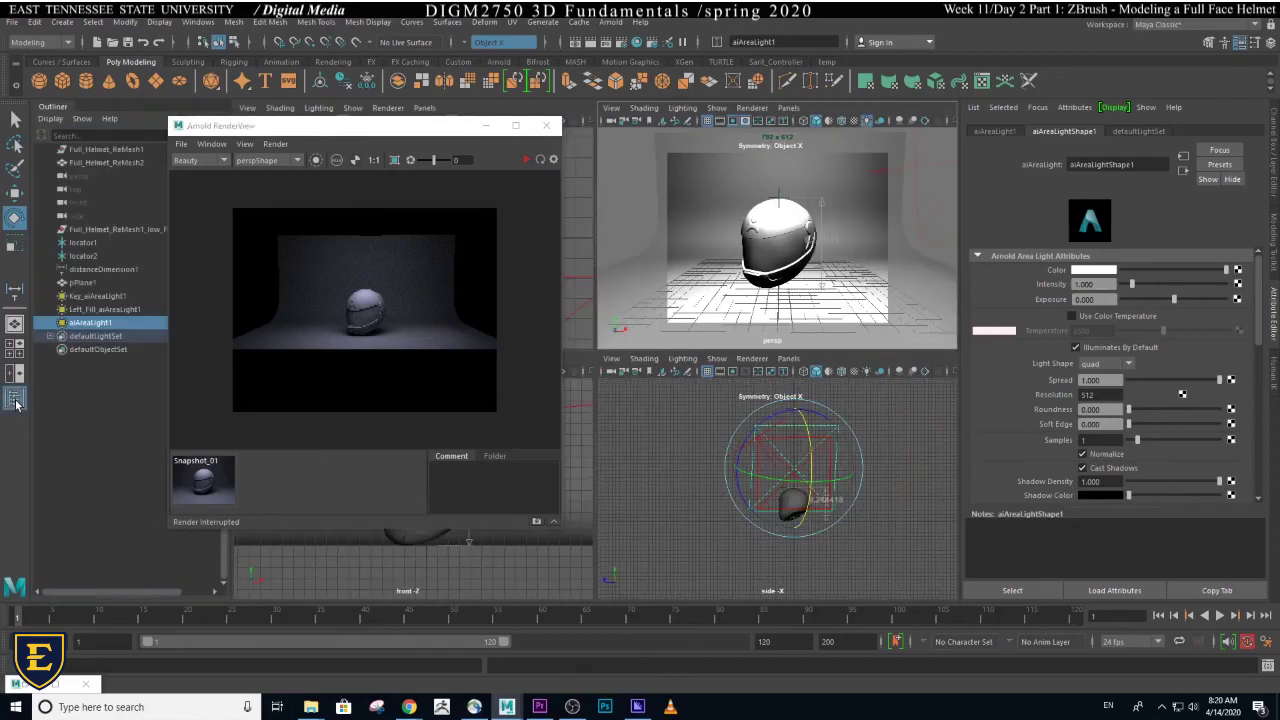
pyautogui.doubleClick(87, 324)
pyautogui.press('Return')
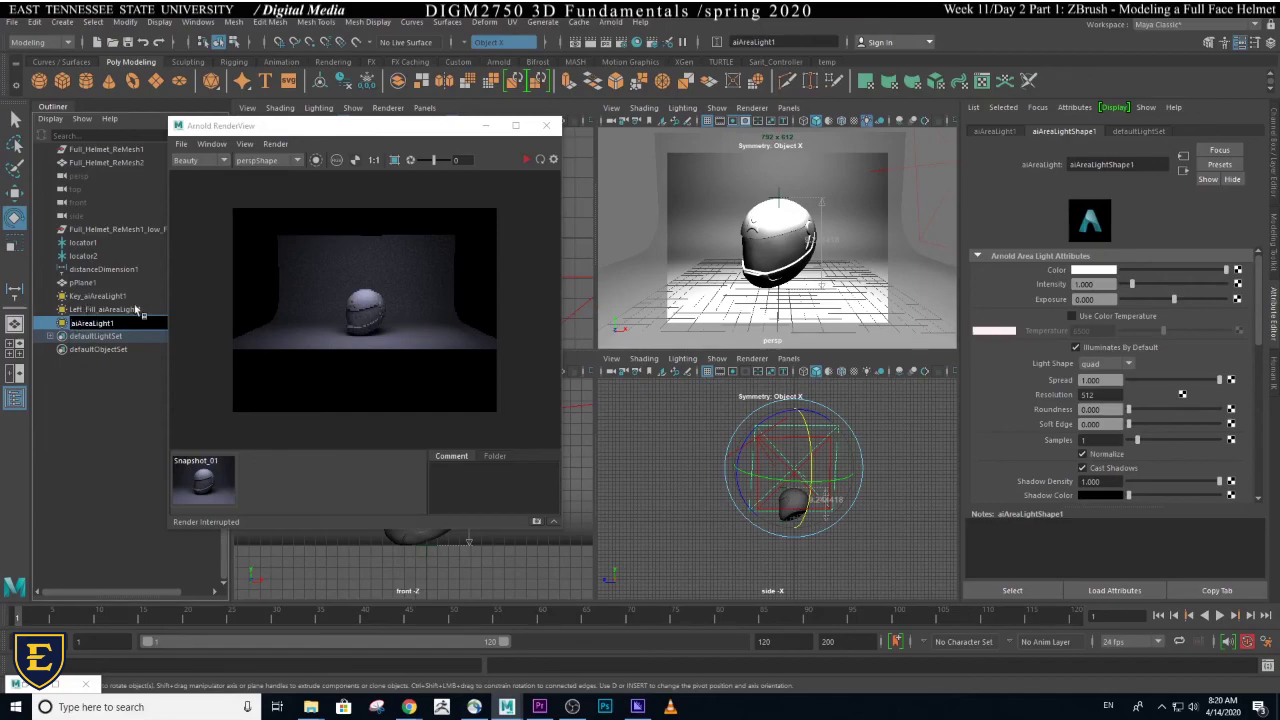
pyautogui.moveTo(340, 126); pyautogui.dragTo(560, 99)
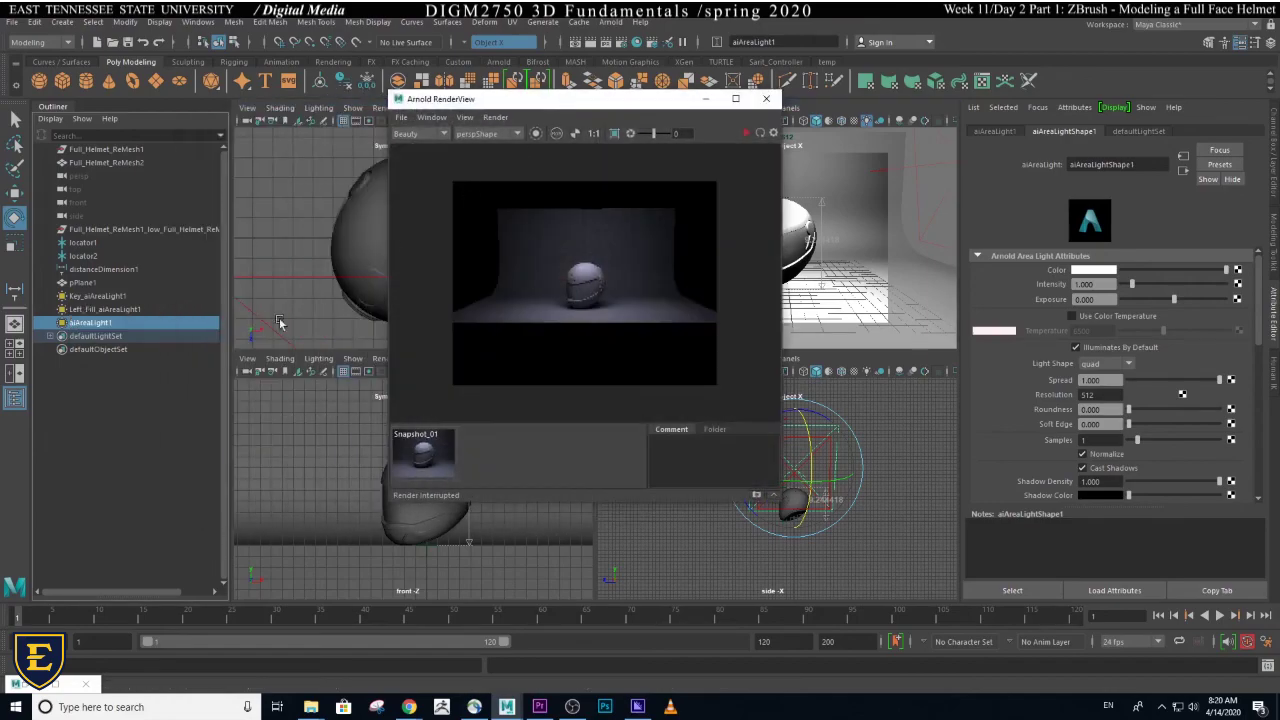
pyautogui.doubleClick(106, 323)
pyautogui.press('Return')
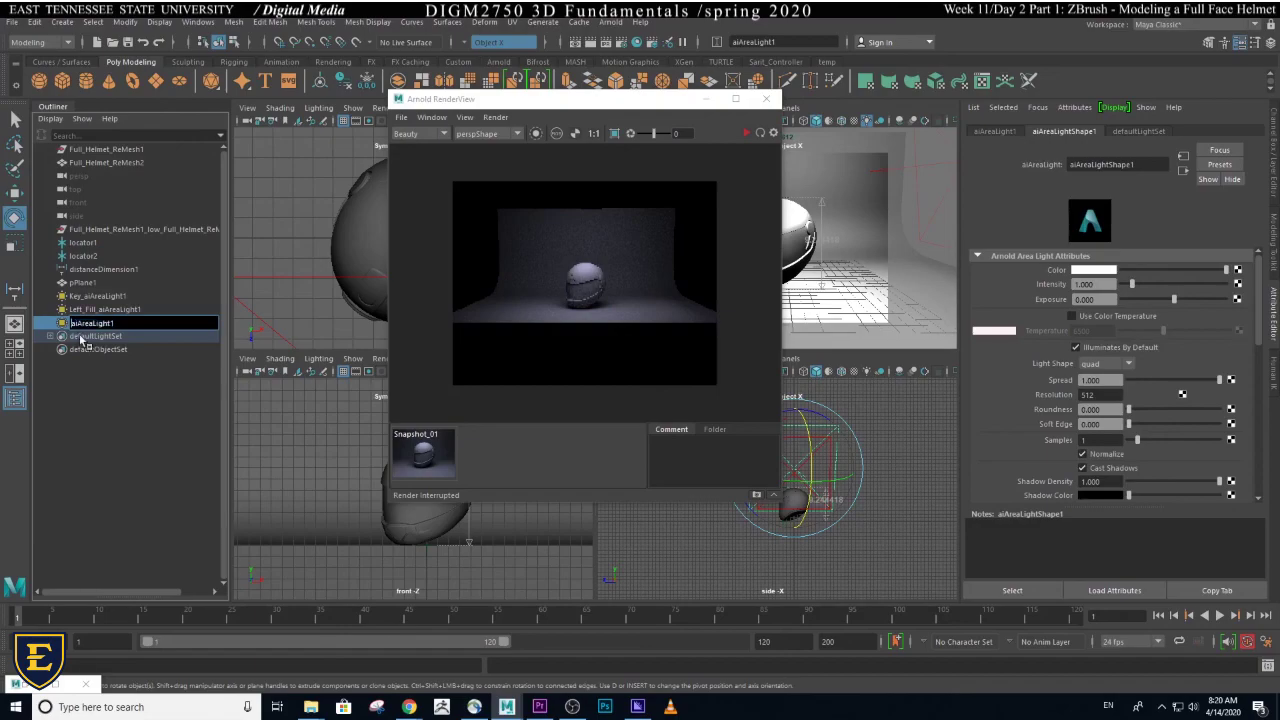
pyautogui.write('Right_fill_')
pyautogui.press('Return')
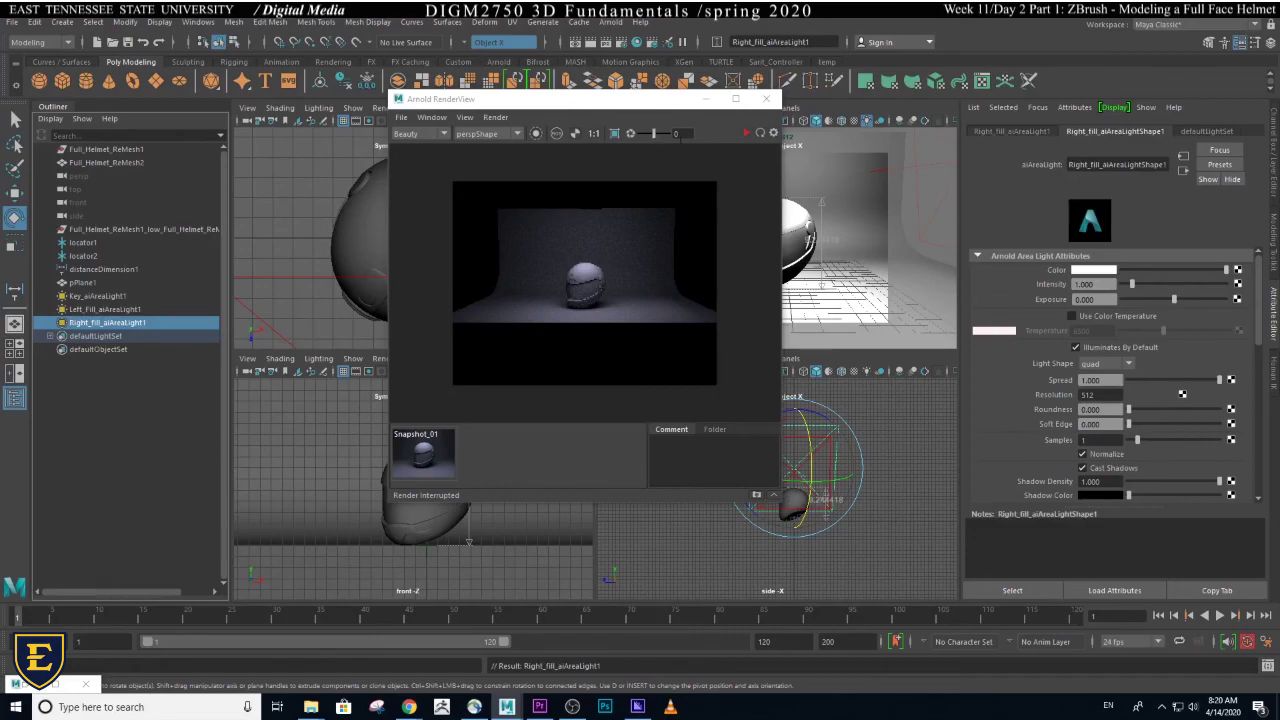
# - Give the light colour temperature 6000, resolution 256 and 10 samples
pyautogui.click(706, 98)
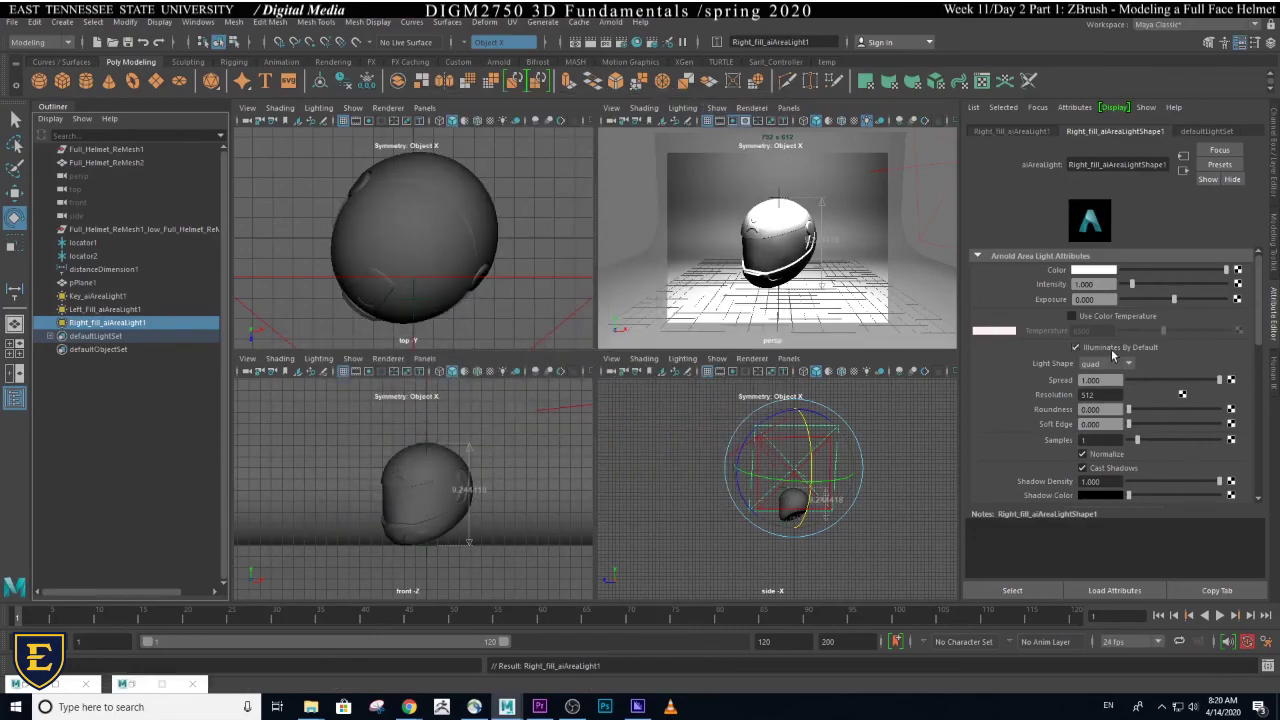
pyautogui.click(1072, 316)
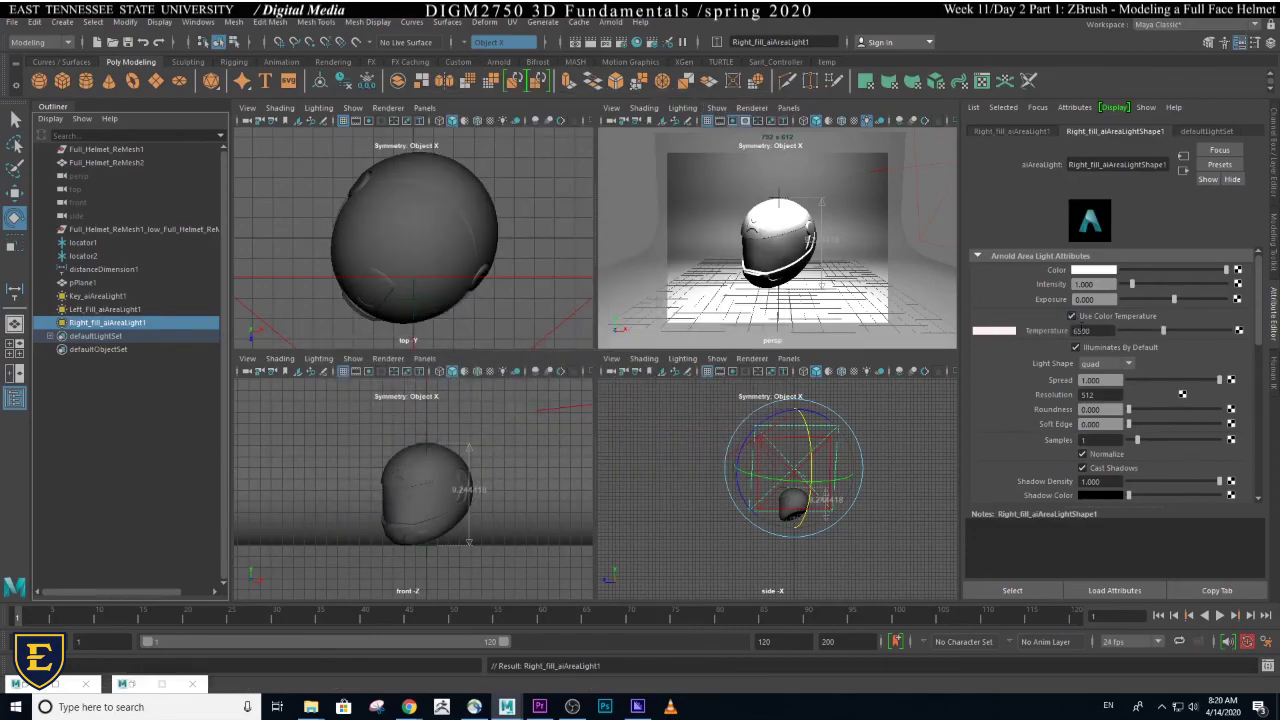
pyautogui.write('6000')
pyautogui.press('Return')
pyautogui.click(1112, 396)
pyautogui.write('256')
pyautogui.press('Return')
pyautogui.click(1100, 440)
pyautogui.write('0')
pyautogui.press('Return')
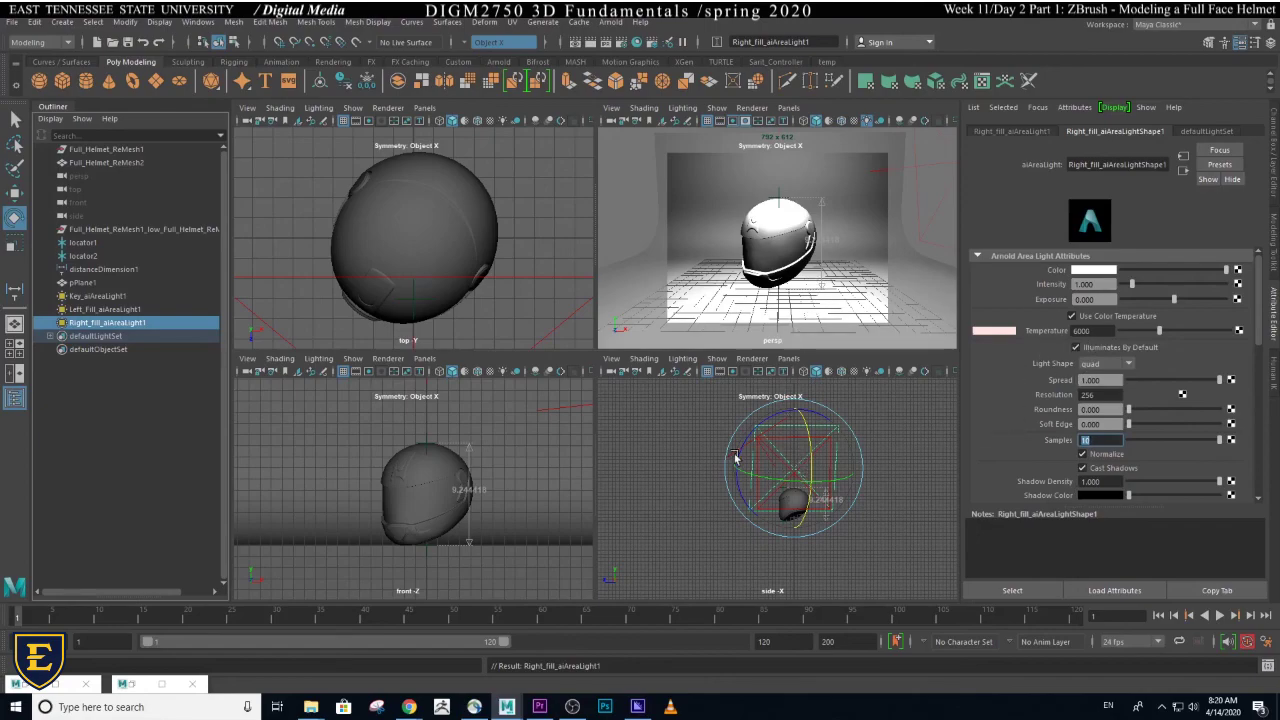
pyautogui.click(138, 685)
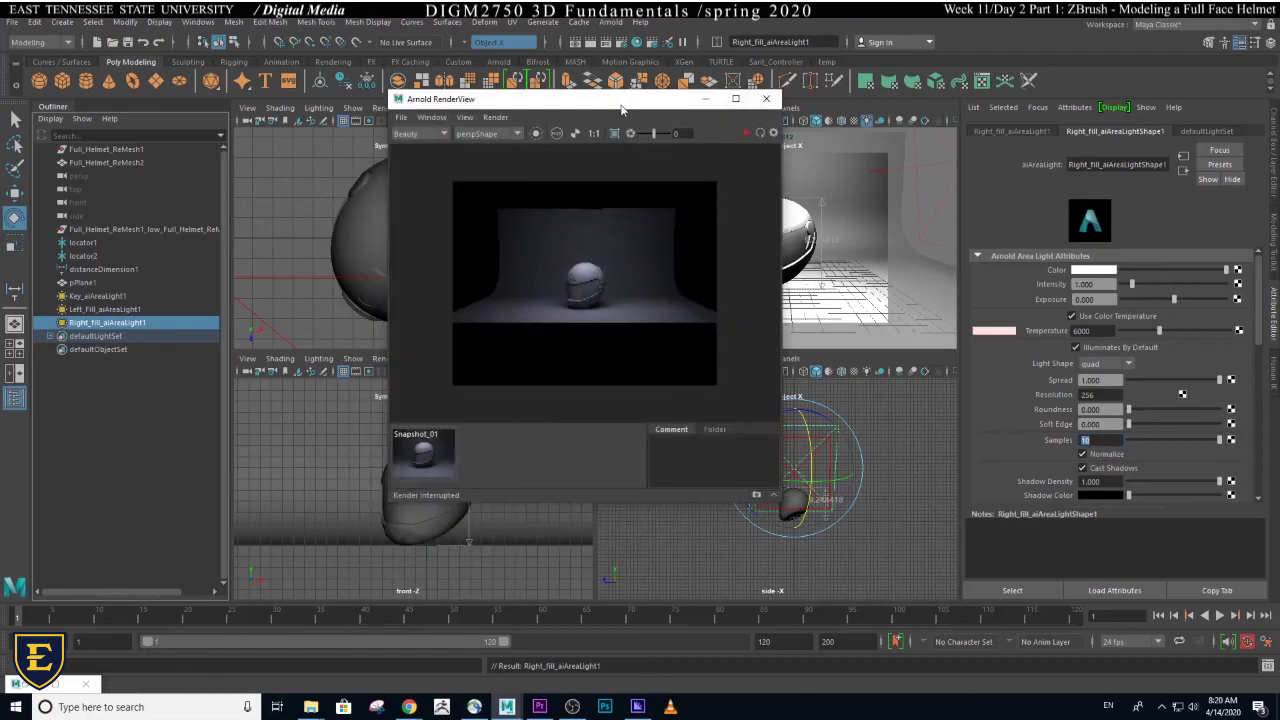
# - Re-render the helmet scene in Arnold RenderView, then frame the selected light
pyautogui.moveTo(680, 98); pyautogui.dragTo(494, 128)
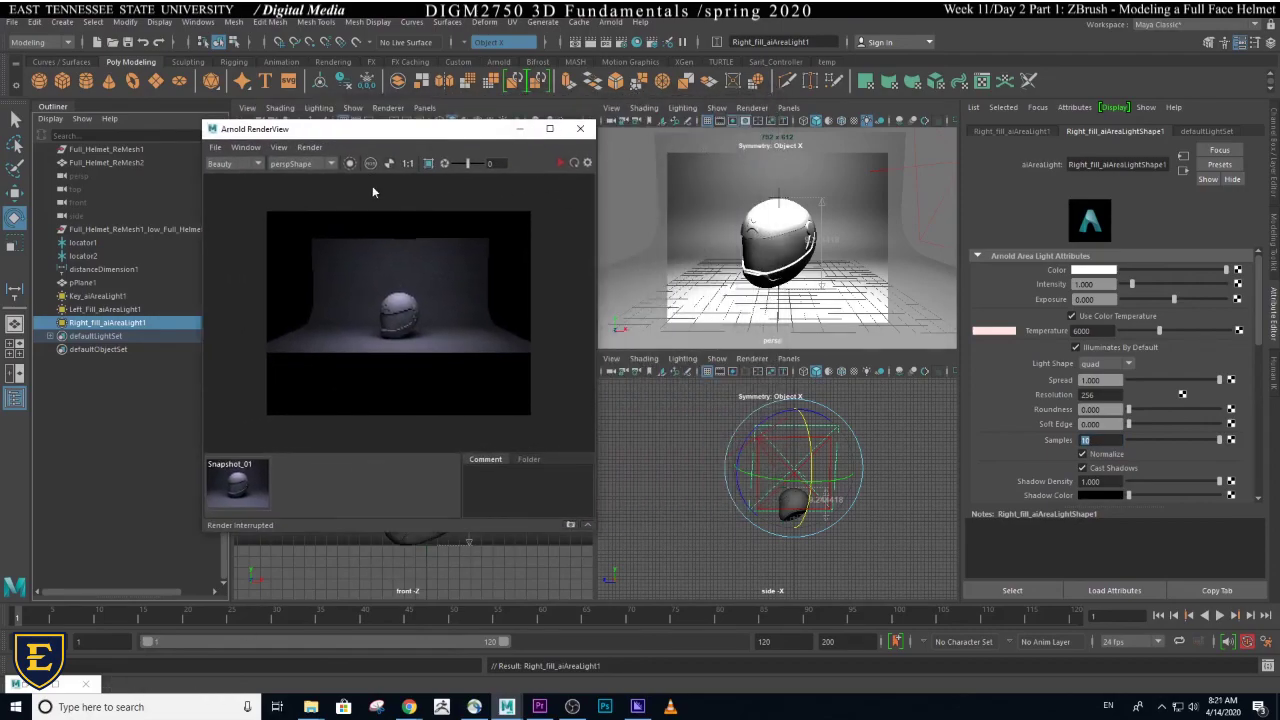
pyautogui.click(561, 166)
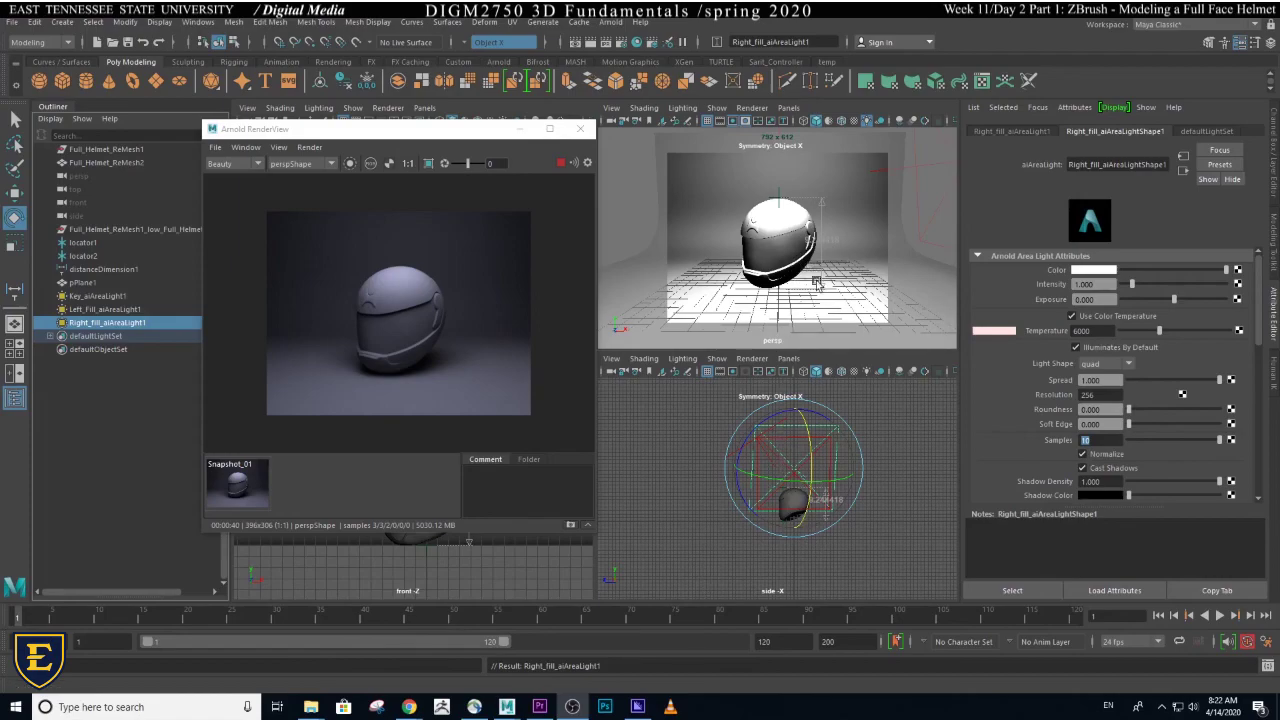
pyautogui.press('f')
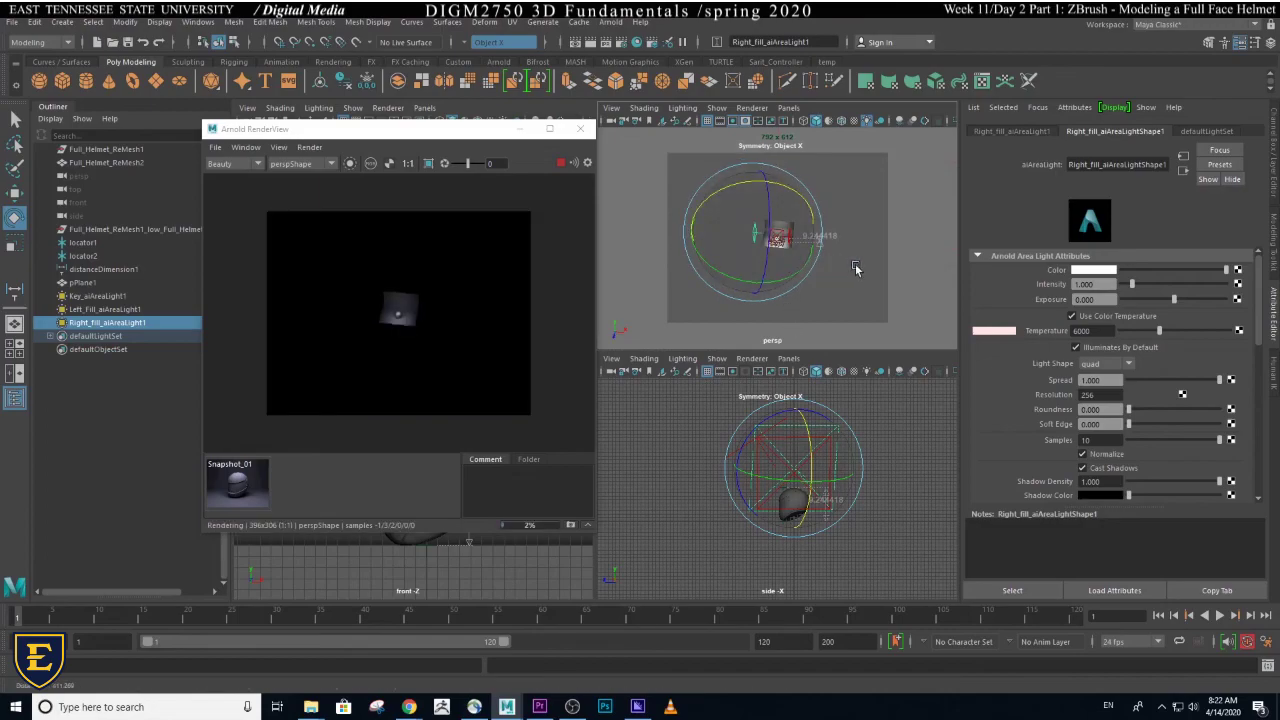
# - Preview all scene lights and shadows in the perspective view, then open the Arnold menu
pyautogui.keyDown('alt'); pyautogui.moveTo(856, 268); pyautogui.dragTo(810, 125); pyautogui.keyUp('alt')
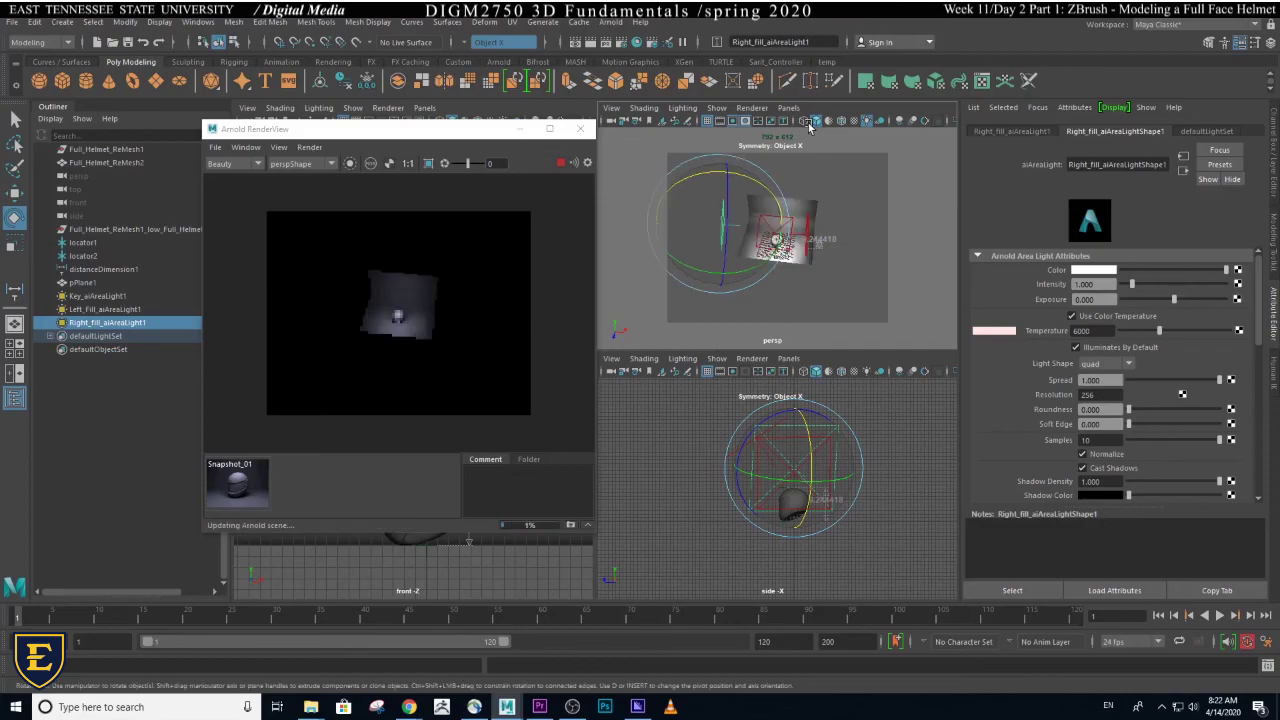
pyautogui.click(813, 121)
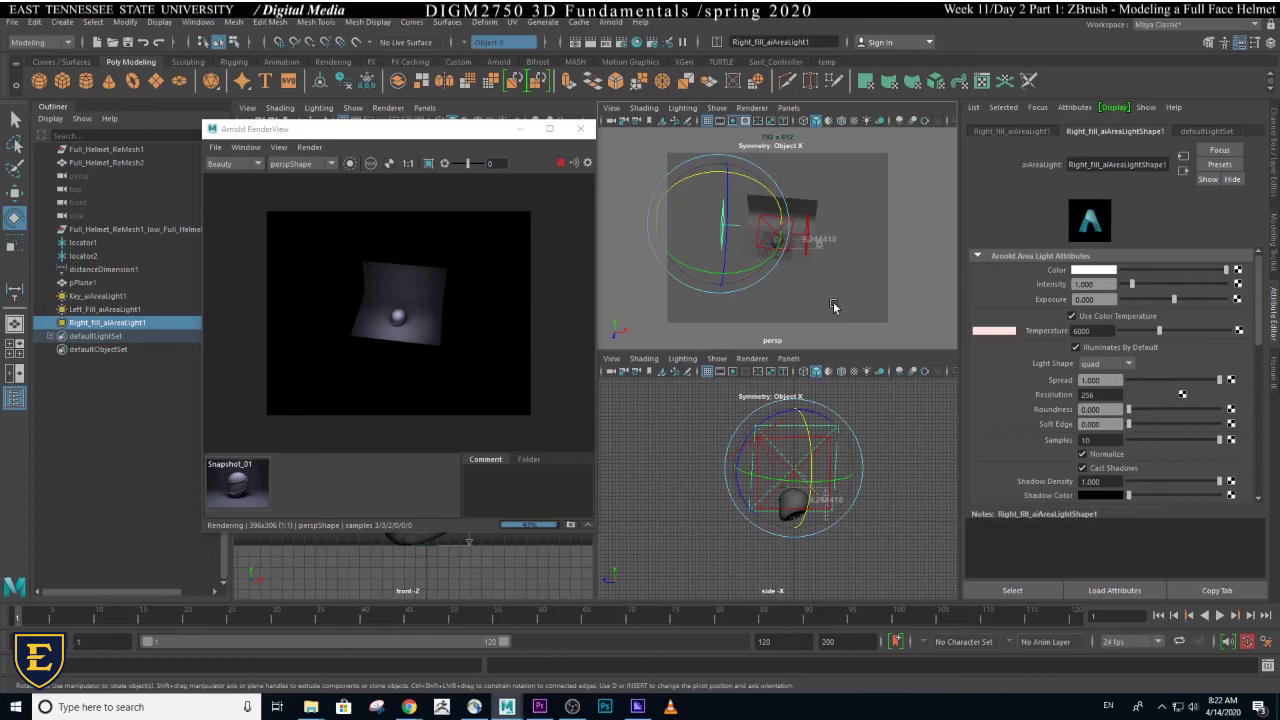
pyautogui.keyDown('alt'); pyautogui.moveTo(834, 306); pyautogui.dragTo(850, 255); pyautogui.keyUp('alt')
pyautogui.scroll(5, 874, 320)
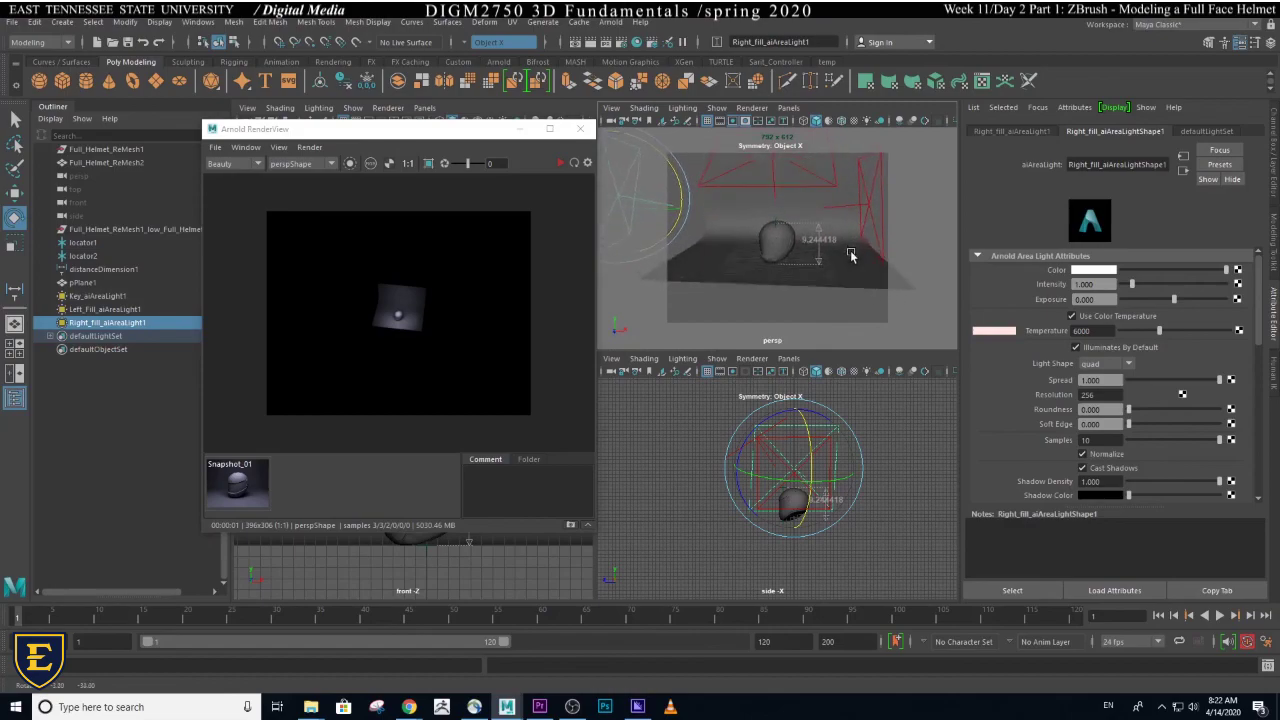
pyautogui.click(866, 122)
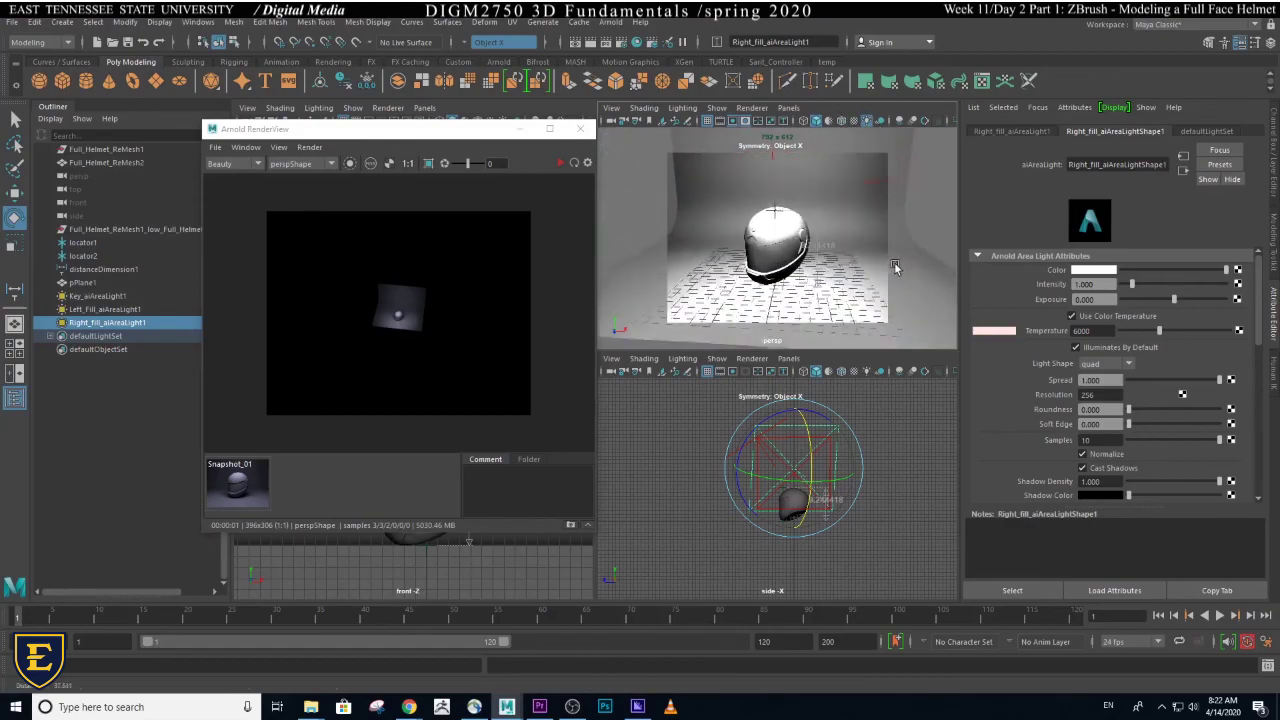
pyautogui.click(849, 122)
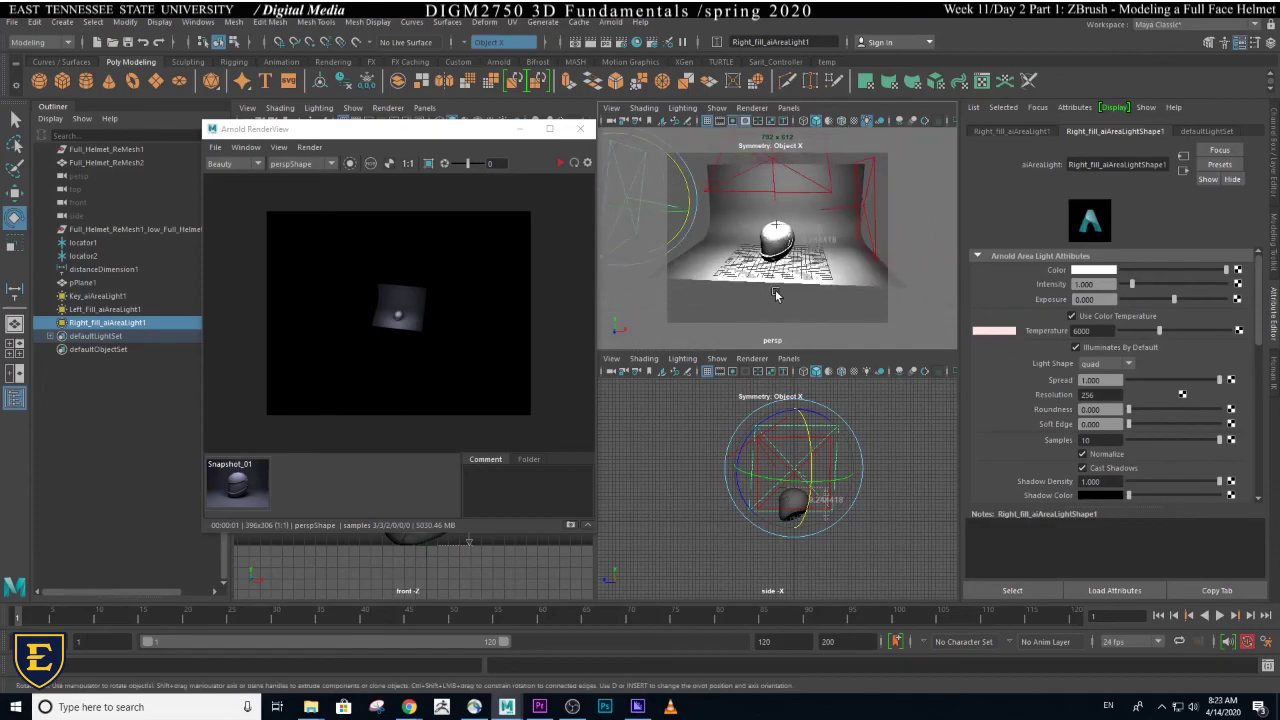
pyautogui.scroll(-5, 760, 220)
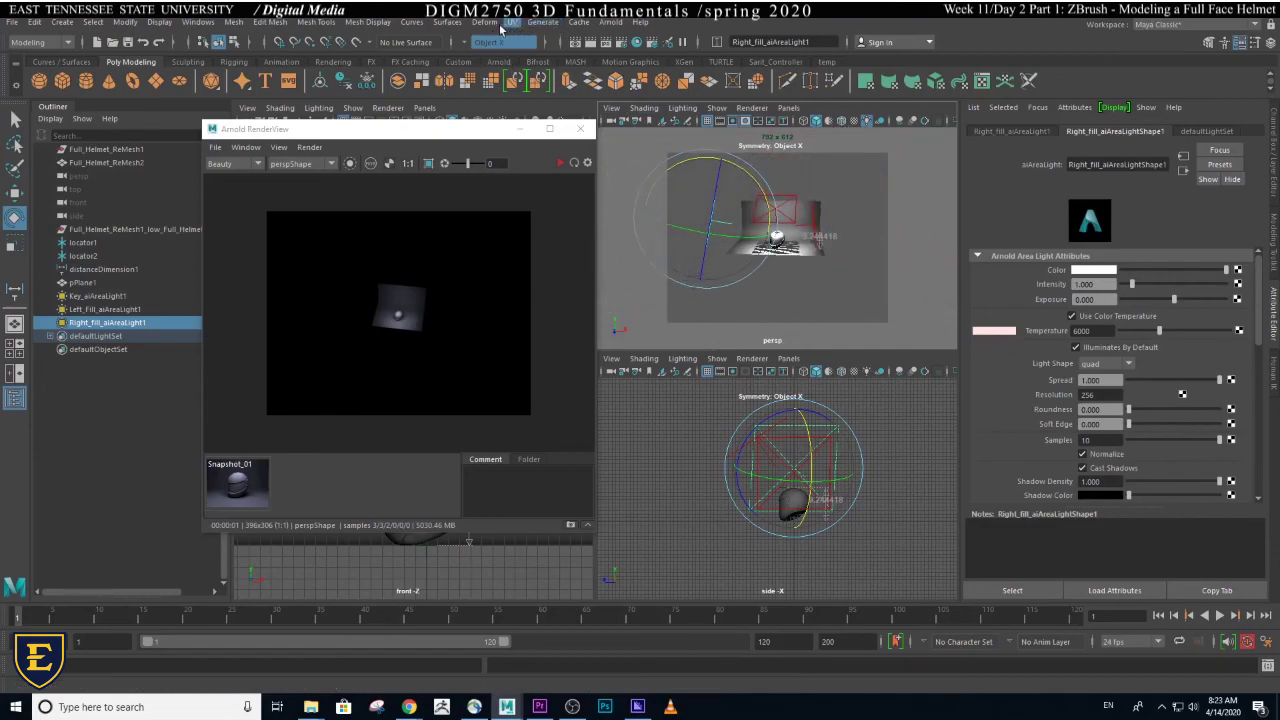
pyautogui.click(611, 22)
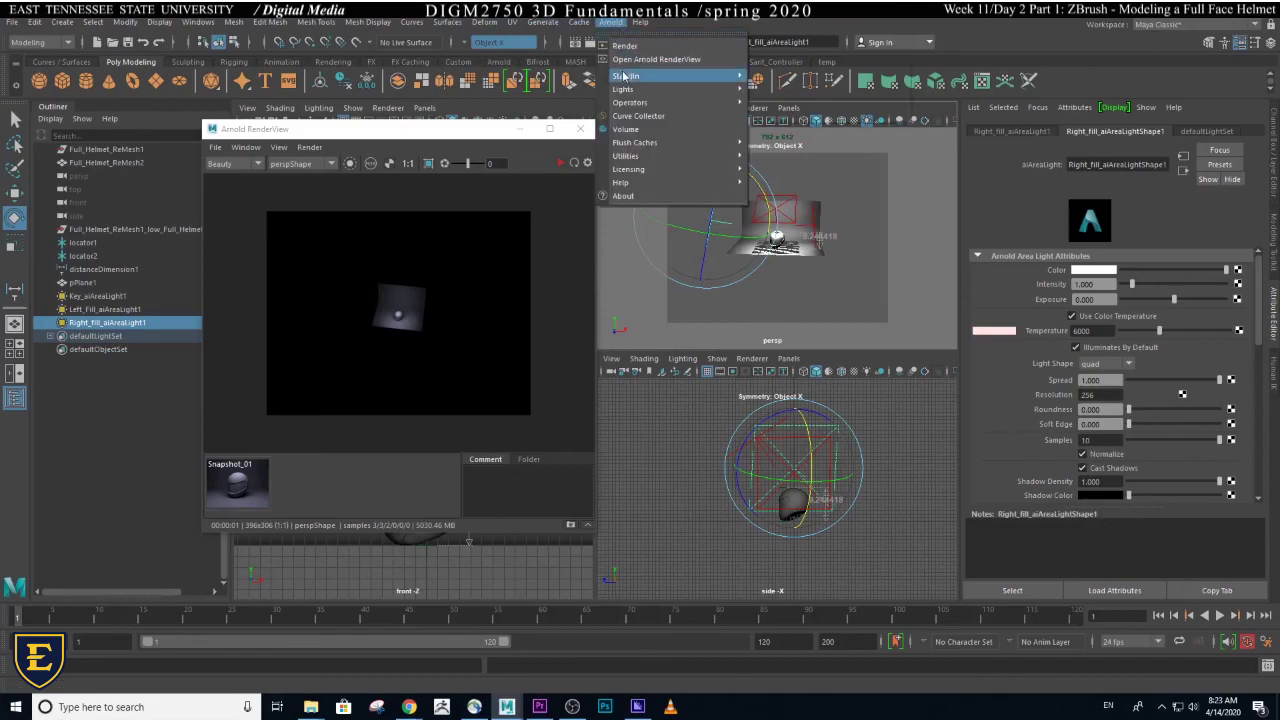
# - Create another Arnold area light and push it along its Z axis
pyautogui.moveTo(736, 89)
pyautogui.click(781, 89)
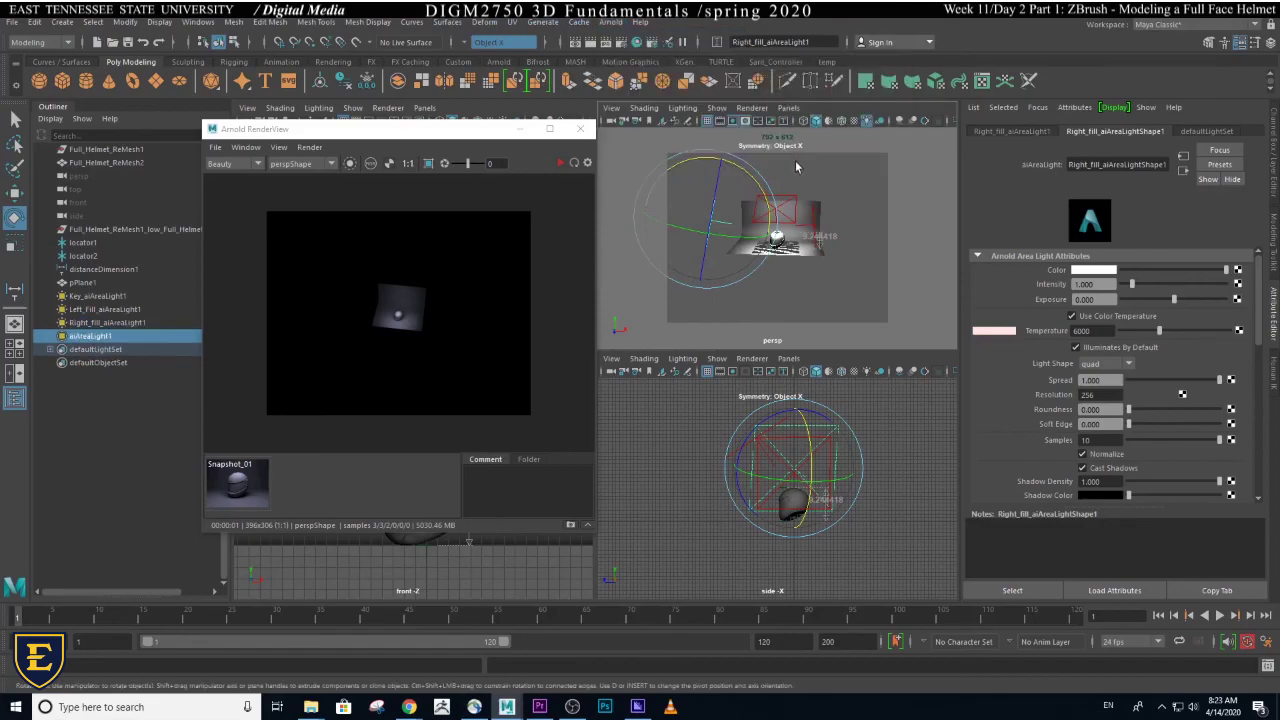
pyautogui.keyDown('alt'); pyautogui.moveTo(850, 308); pyautogui.dragTo(785, 312); pyautogui.keyUp('alt')
pyautogui.press('w')
pyautogui.moveTo(738, 258); pyautogui.dragTo(763, 278)
# - Raise the new area light straight up and tilt it toward the helmet
pyautogui.press('r')
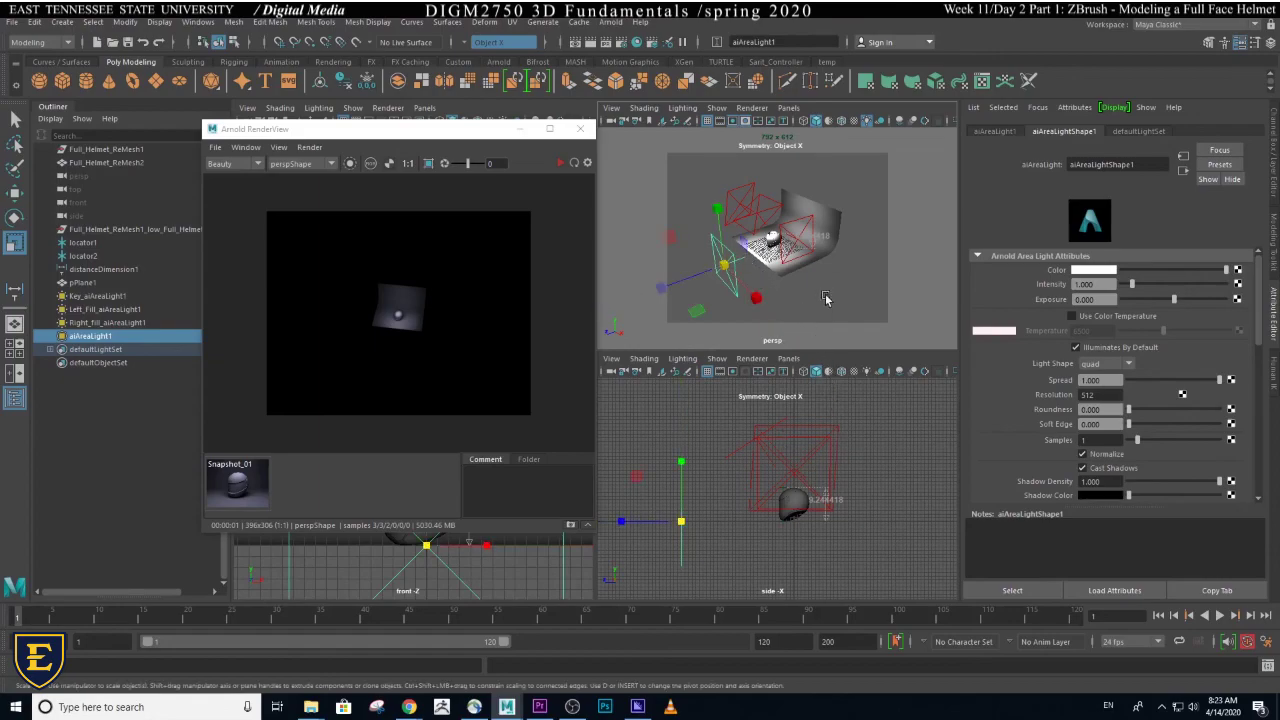
pyautogui.press('w')
pyautogui.moveTo(718, 241); pyautogui.dragTo(718, 215)
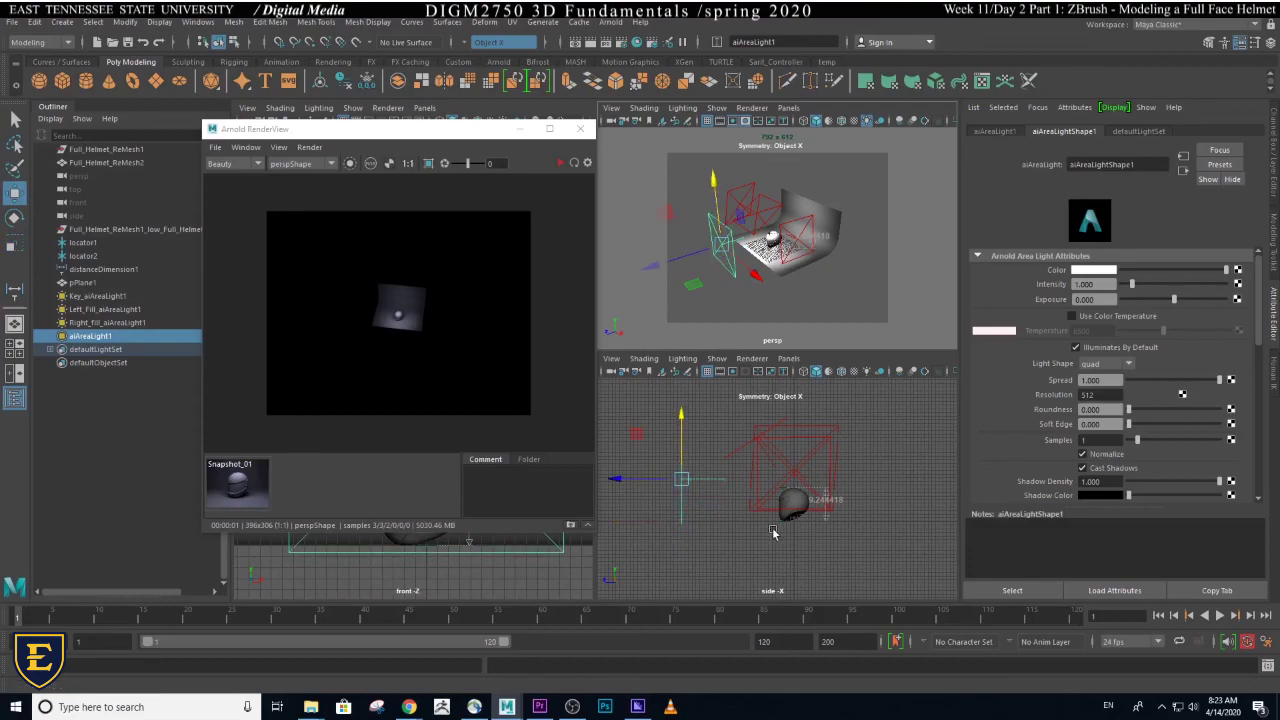
pyautogui.scroll(4, 921, 538)
pyautogui.keyDown('alt'); pyautogui.moveTo(921, 538); pyautogui.dragTo(974, 521, button='middle'); pyautogui.keyUp('alt')
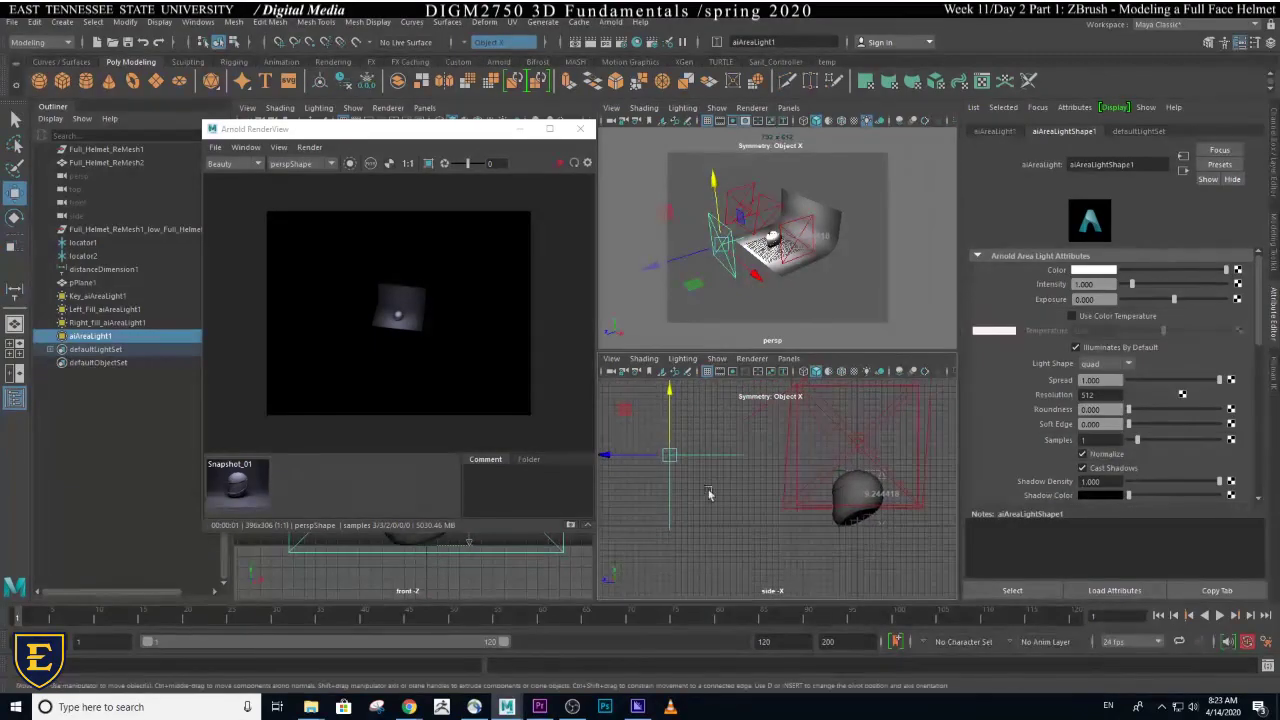
pyautogui.press('e')
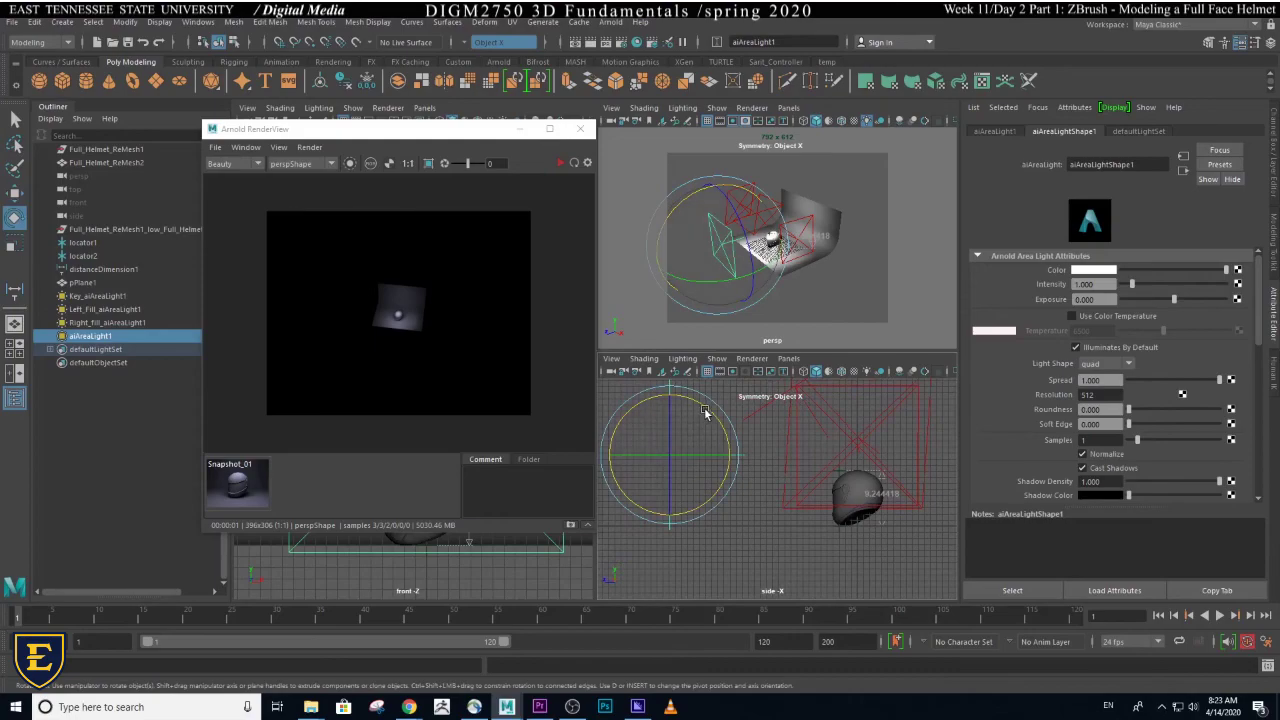
pyautogui.moveTo(704, 412); pyautogui.dragTo(715, 422)
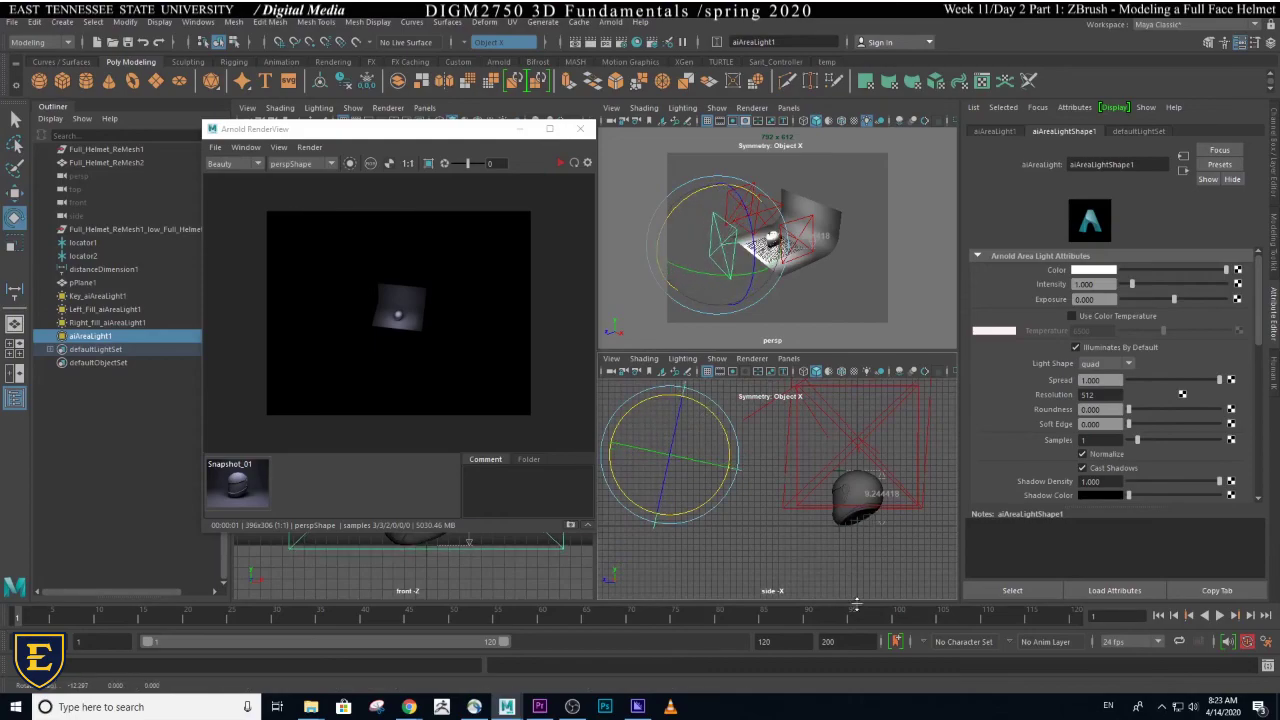
# - Set the new light to colour temperature 7500, resolution 256 and 10 samples
pyautogui.click(1072, 316)
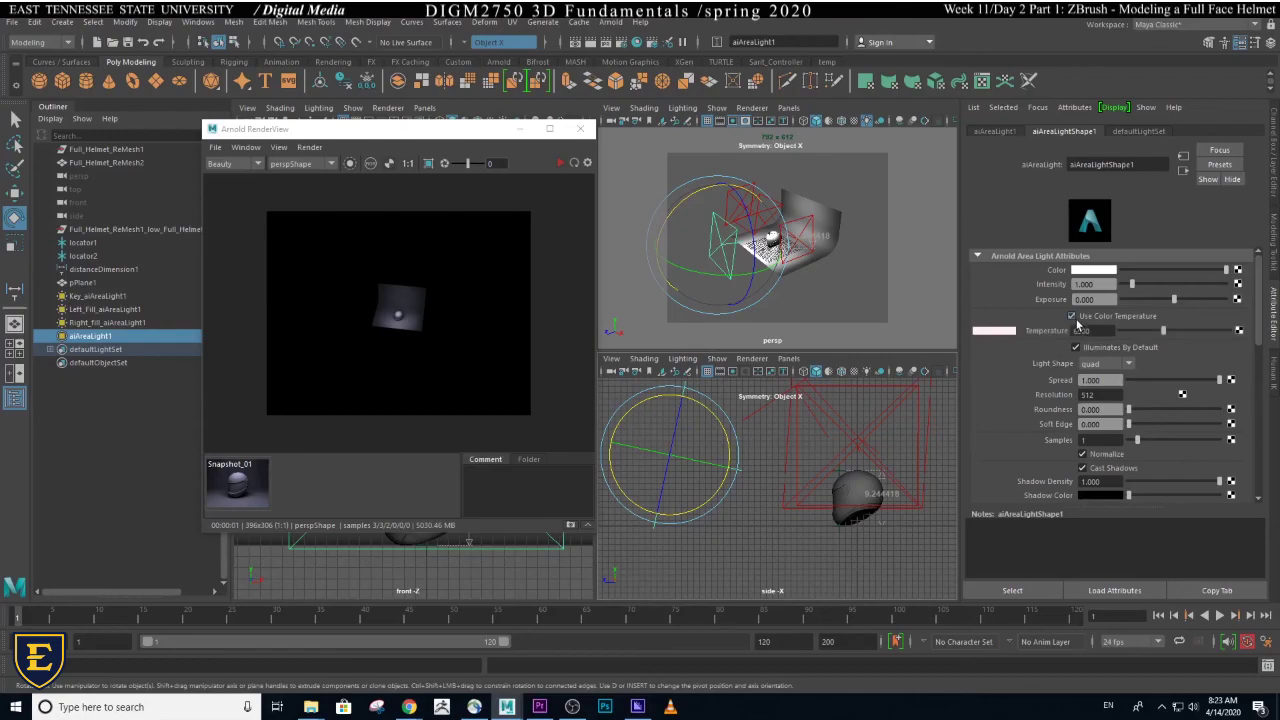
pyautogui.press('Tab')
pyautogui.write('5')
pyautogui.press('Return')
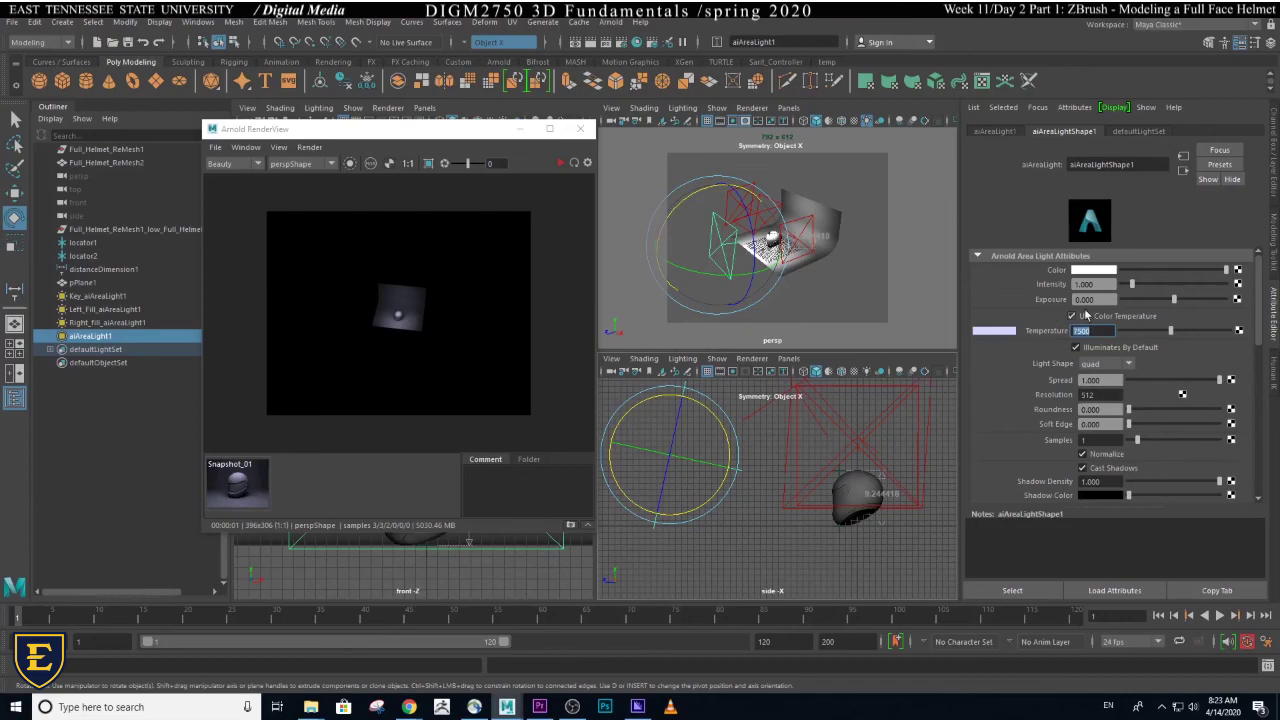
pyautogui.click(1100, 394)
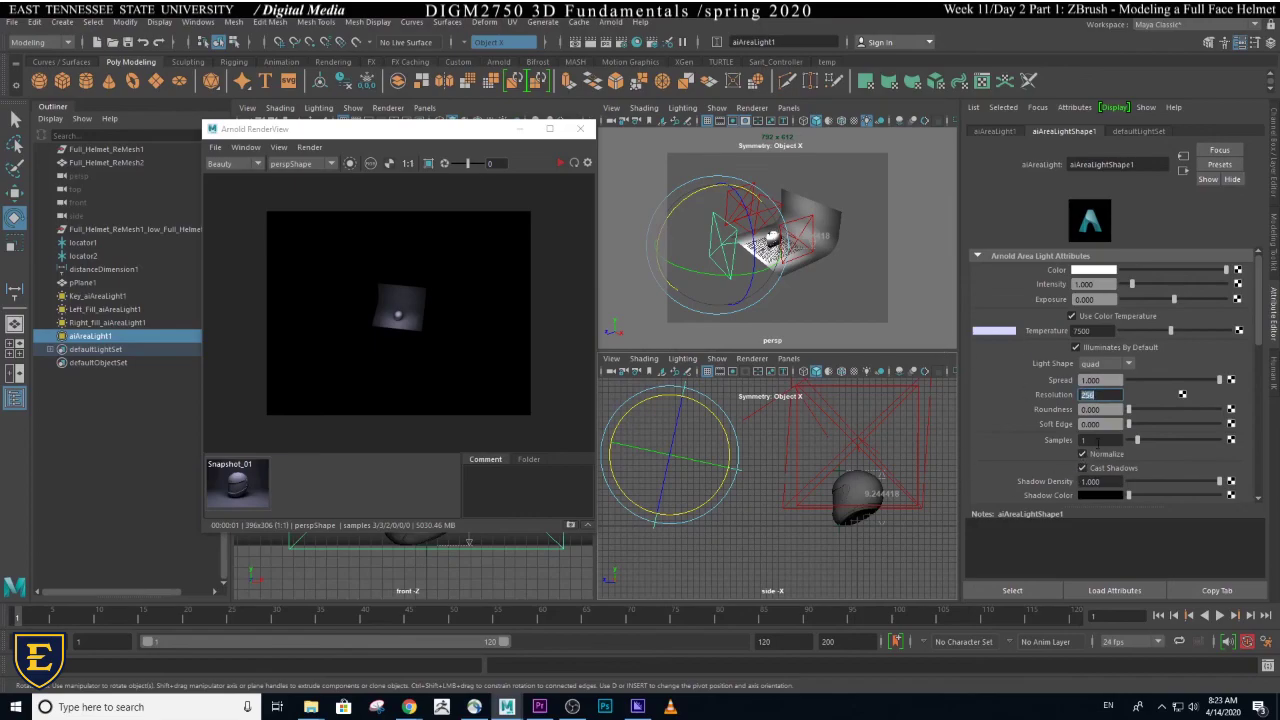
pyautogui.click(1098, 441)
pyautogui.write('0')
pyautogui.press('Return')
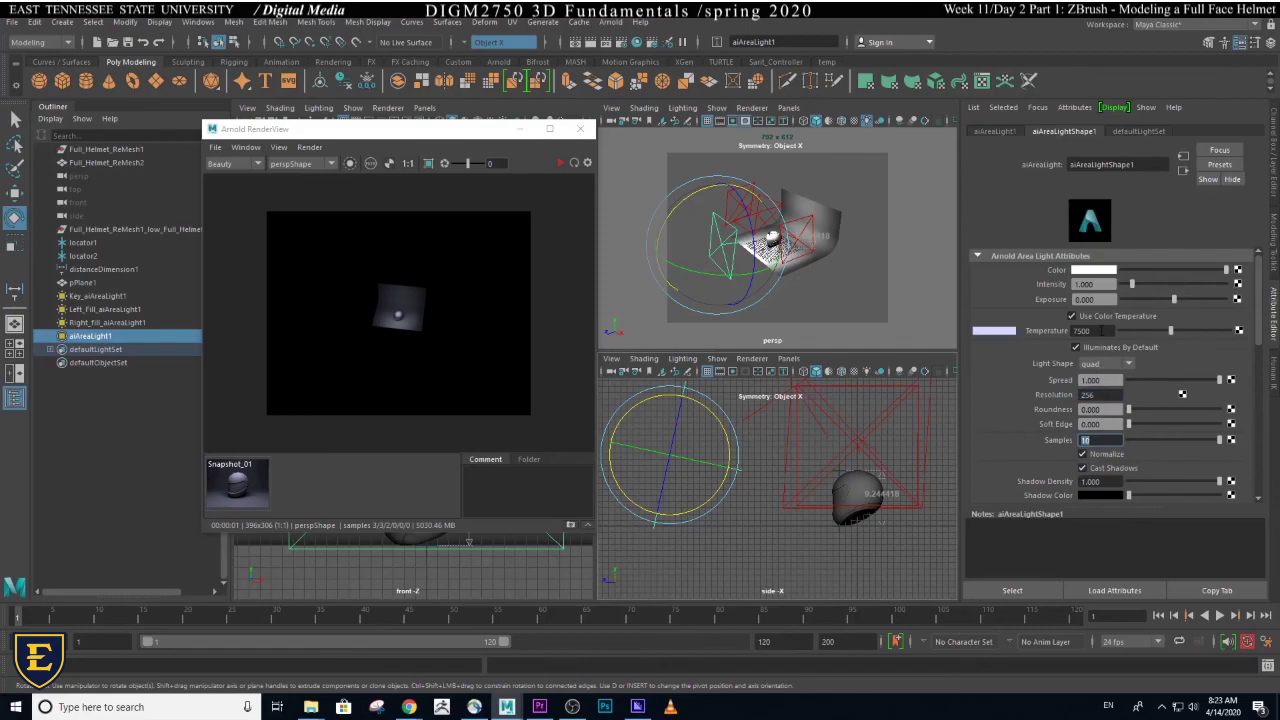
pyautogui.doubleClick(1103, 299)
# - Turn off Illuminates By Default on the Right_fill light
pyautogui.click(874, 249)
pyautogui.click(748, 200)
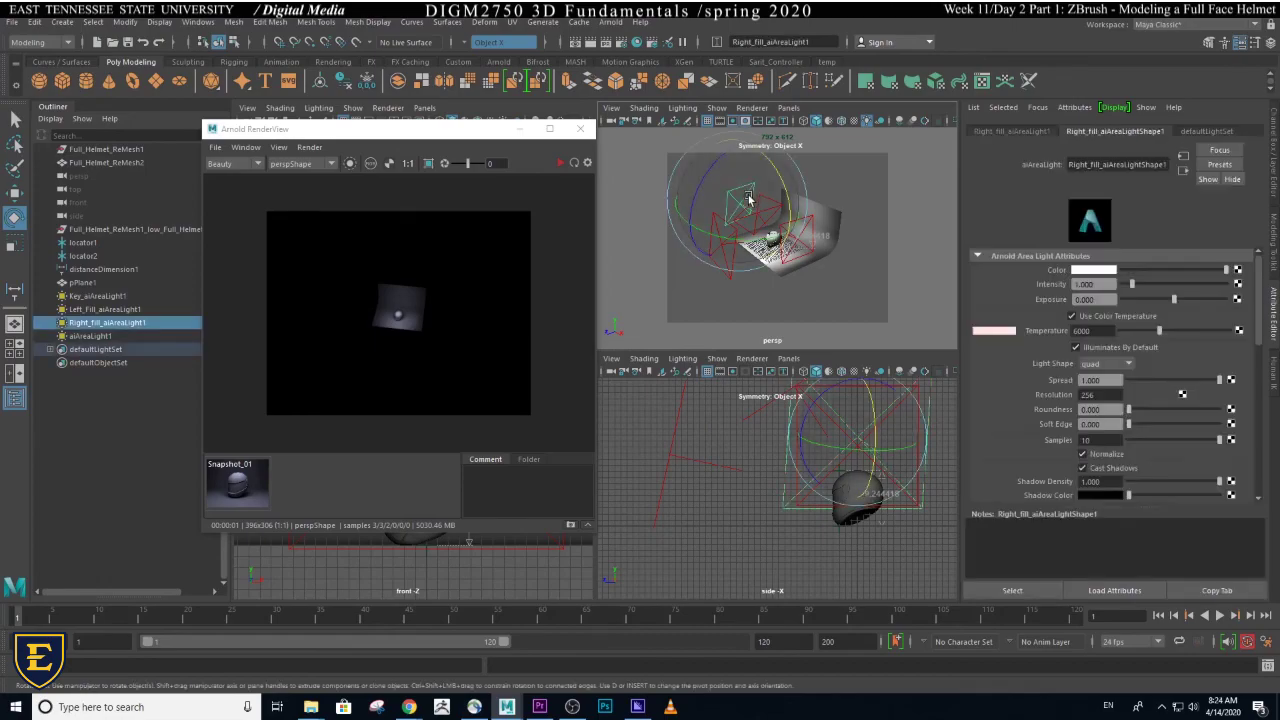
pyautogui.click(1076, 348)
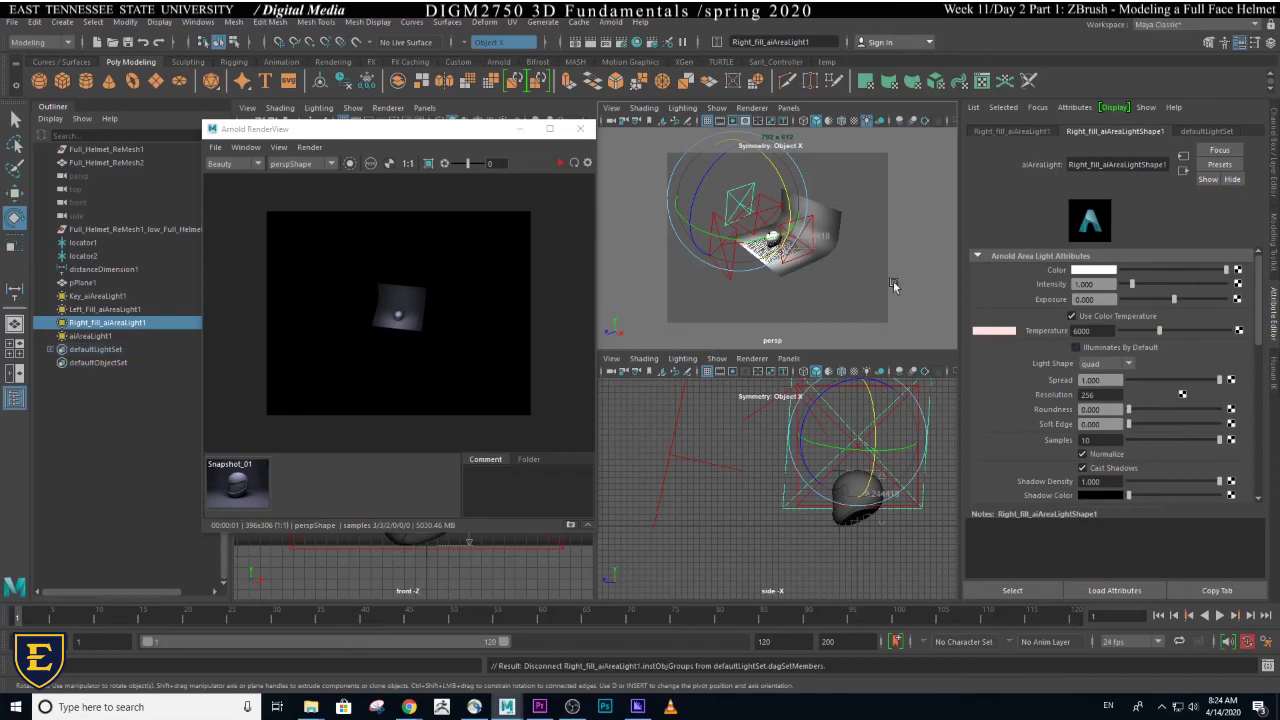
# - Review the Key and Left_Fill light settings, then reselect aiAreaLight1
pyautogui.click(773, 225)
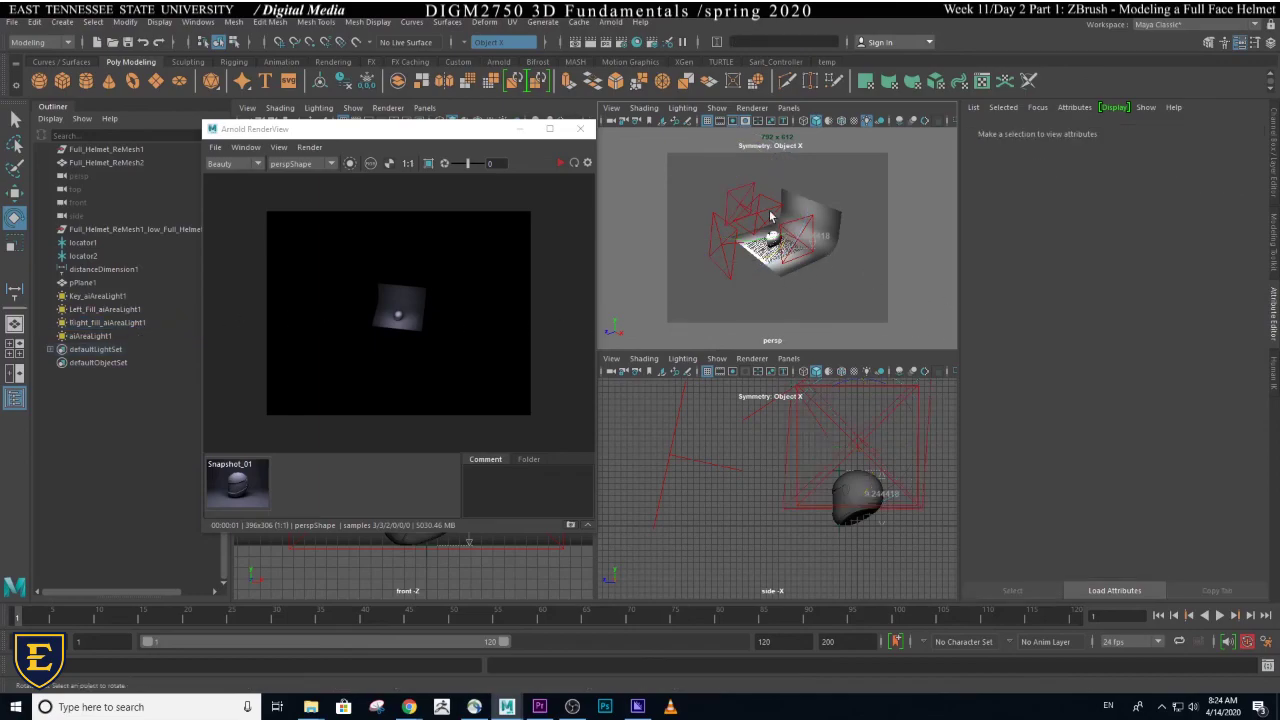
pyautogui.click(773, 218)
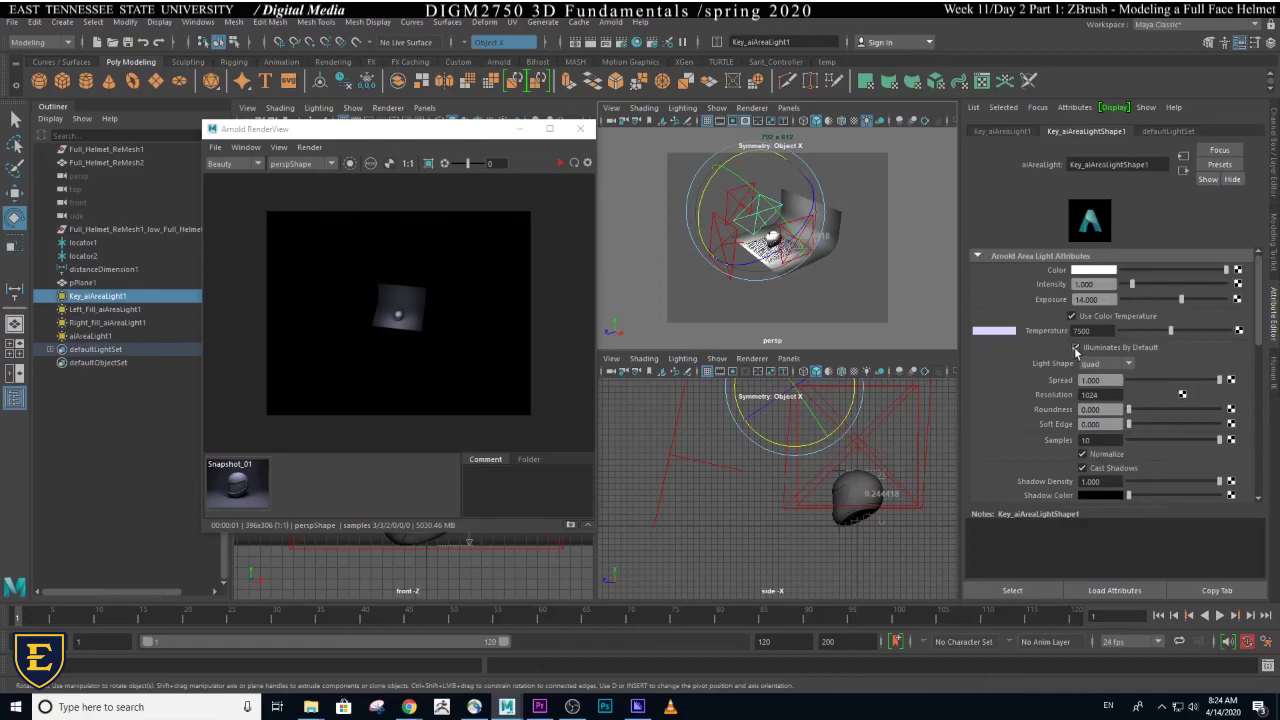
pyautogui.click(799, 263)
pyautogui.click(799, 260)
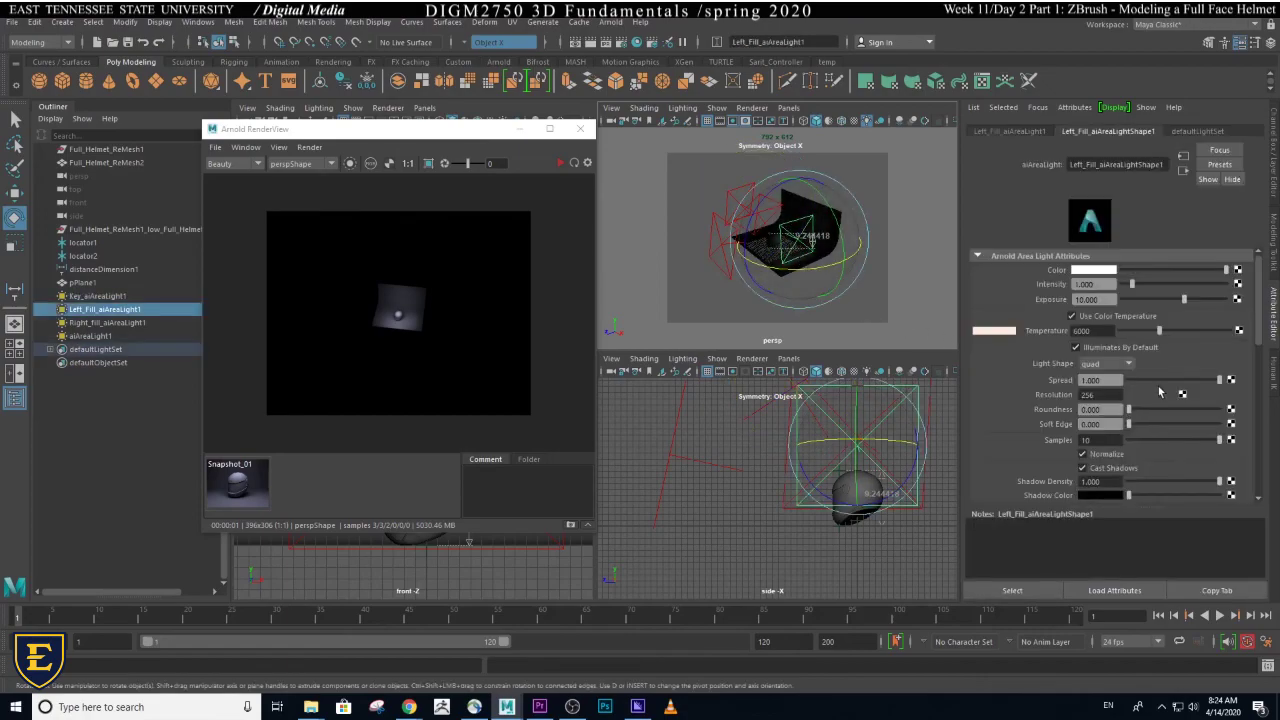
pyautogui.click(858, 316)
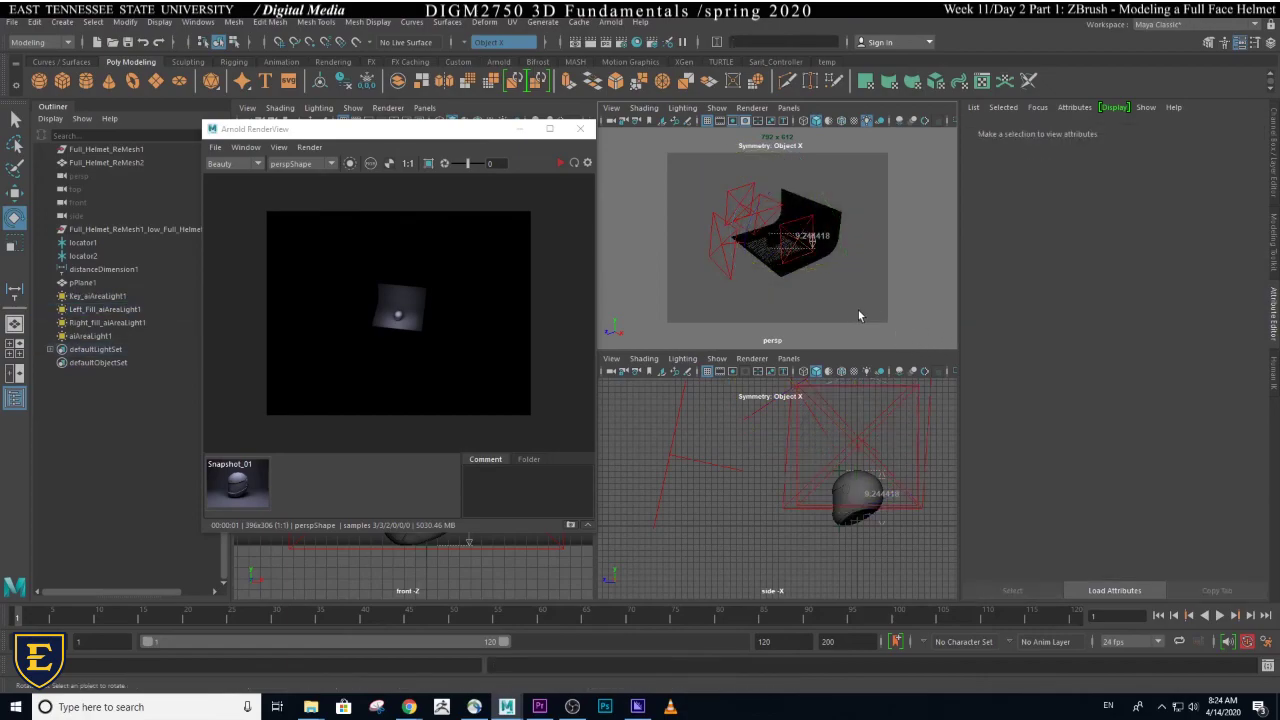
pyautogui.click(716, 270)
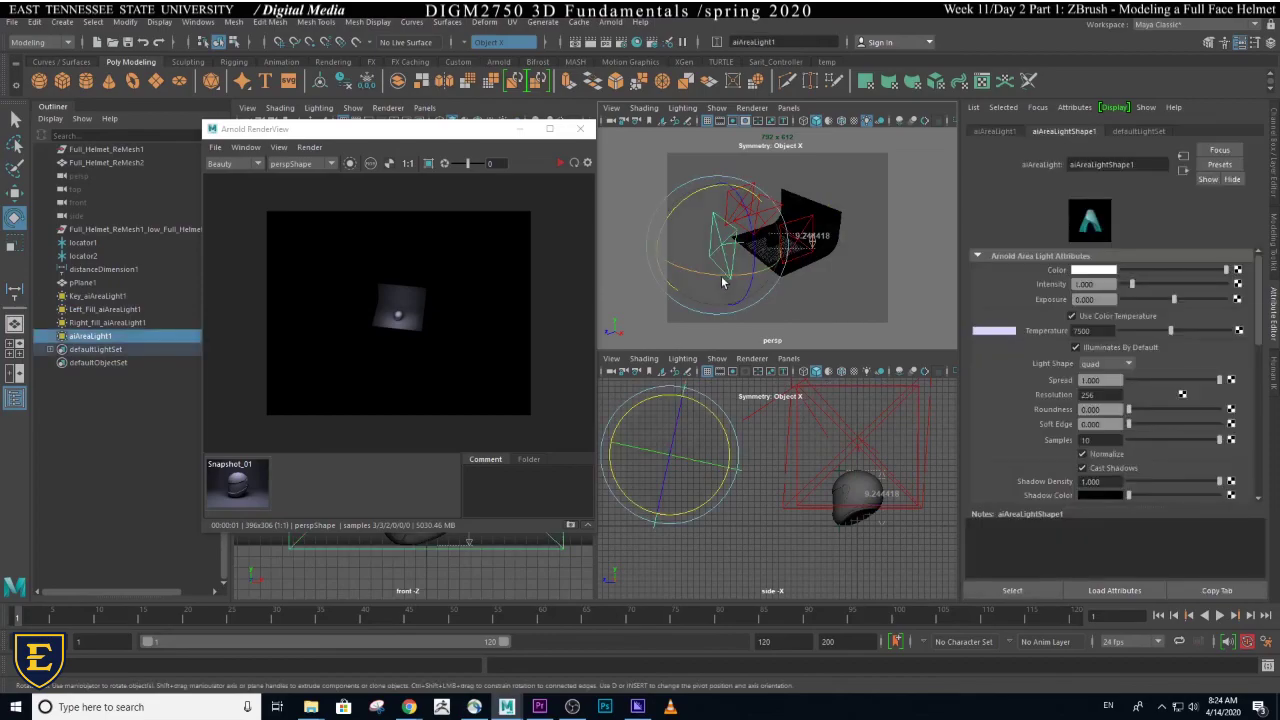
# - Prefix aiAreaLight1 with Front_fill_ to name it Front_fill_aiAreaLight1
pyautogui.click(75, 340)
pyautogui.doubleClick(75, 338)
pyautogui.click(72, 337)
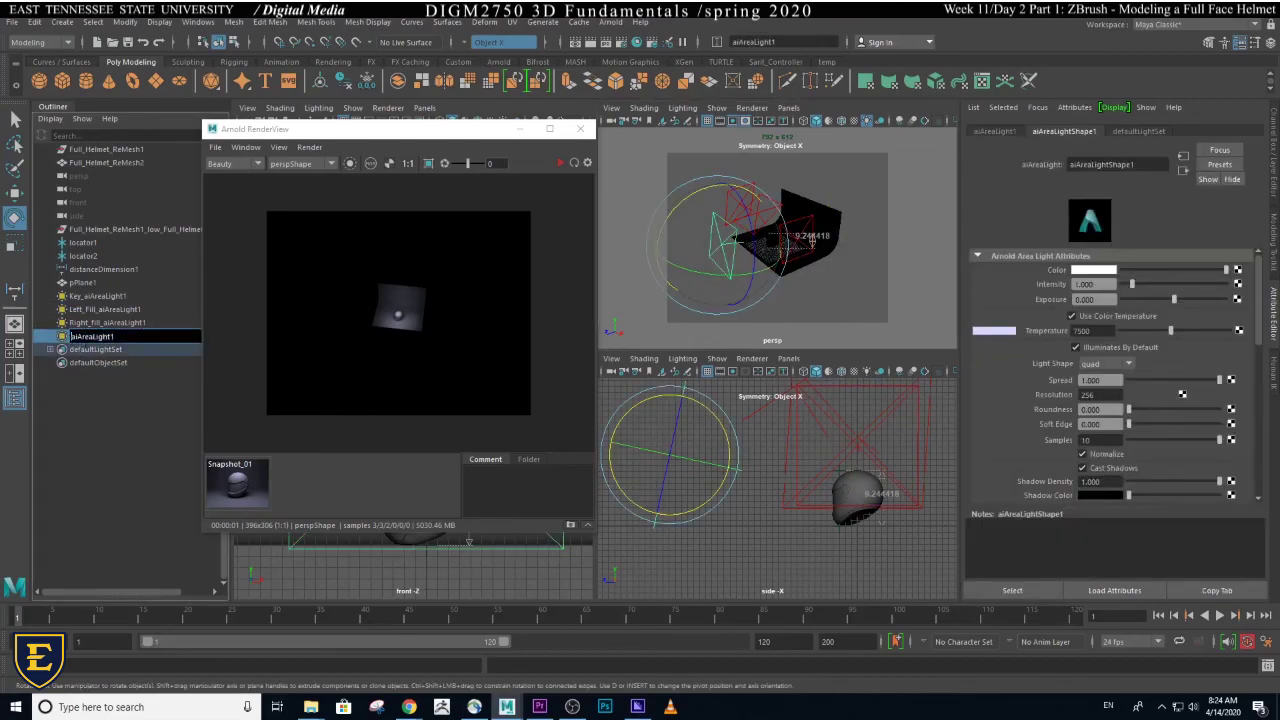
pyautogui.write('Front')
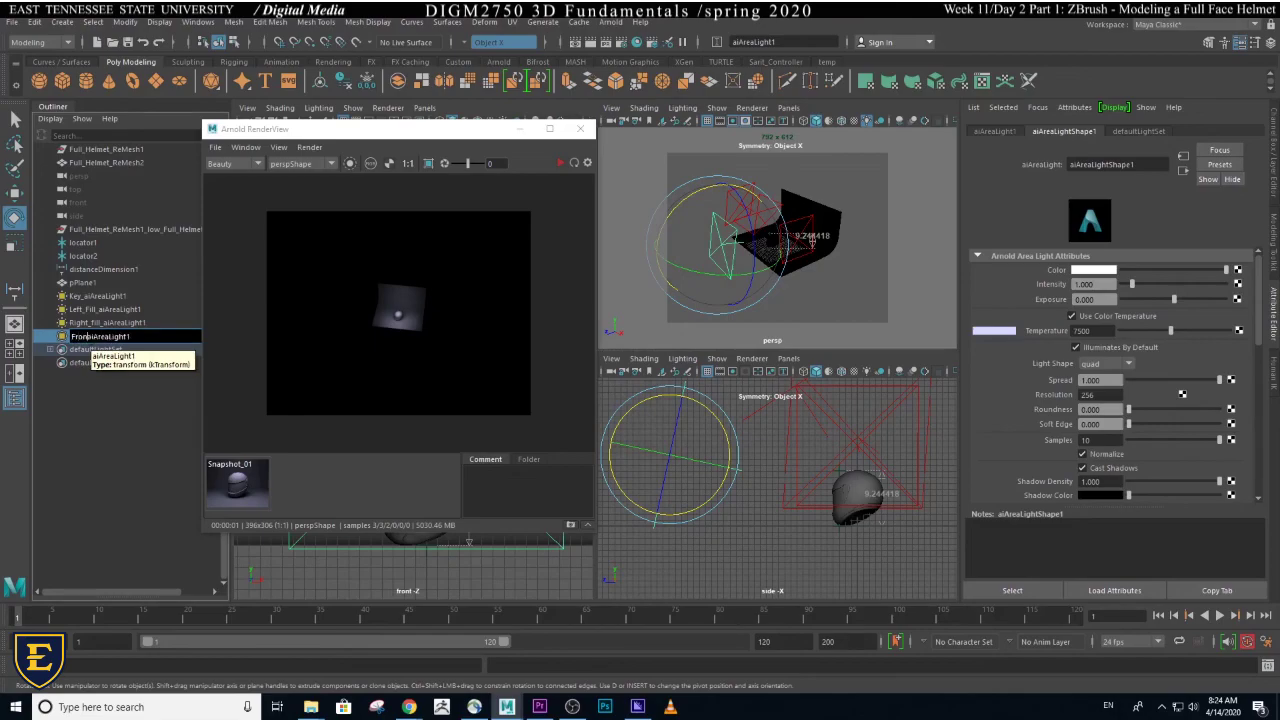
pyautogui.write('_fill_')
pyautogui.press('Return')
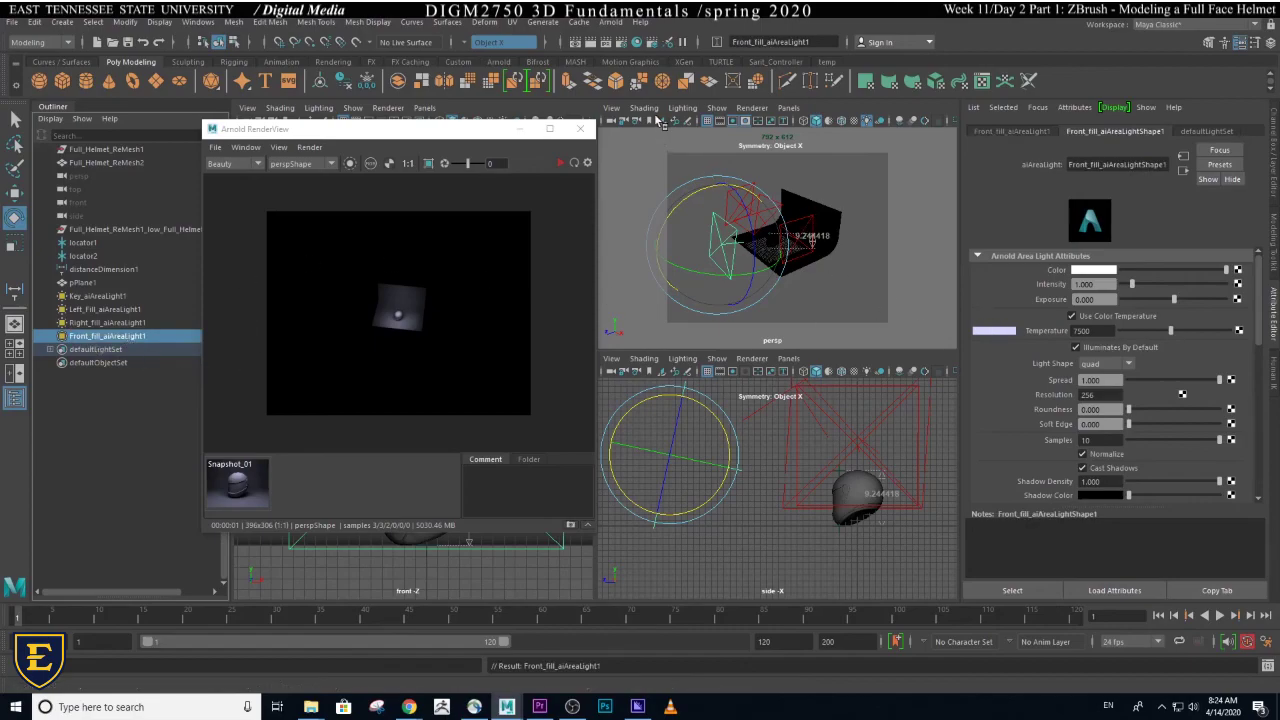
# - Switch the perspective panel to the Shot1_45Degress bookmark and start an Arnold test render
pyautogui.click(611, 107)
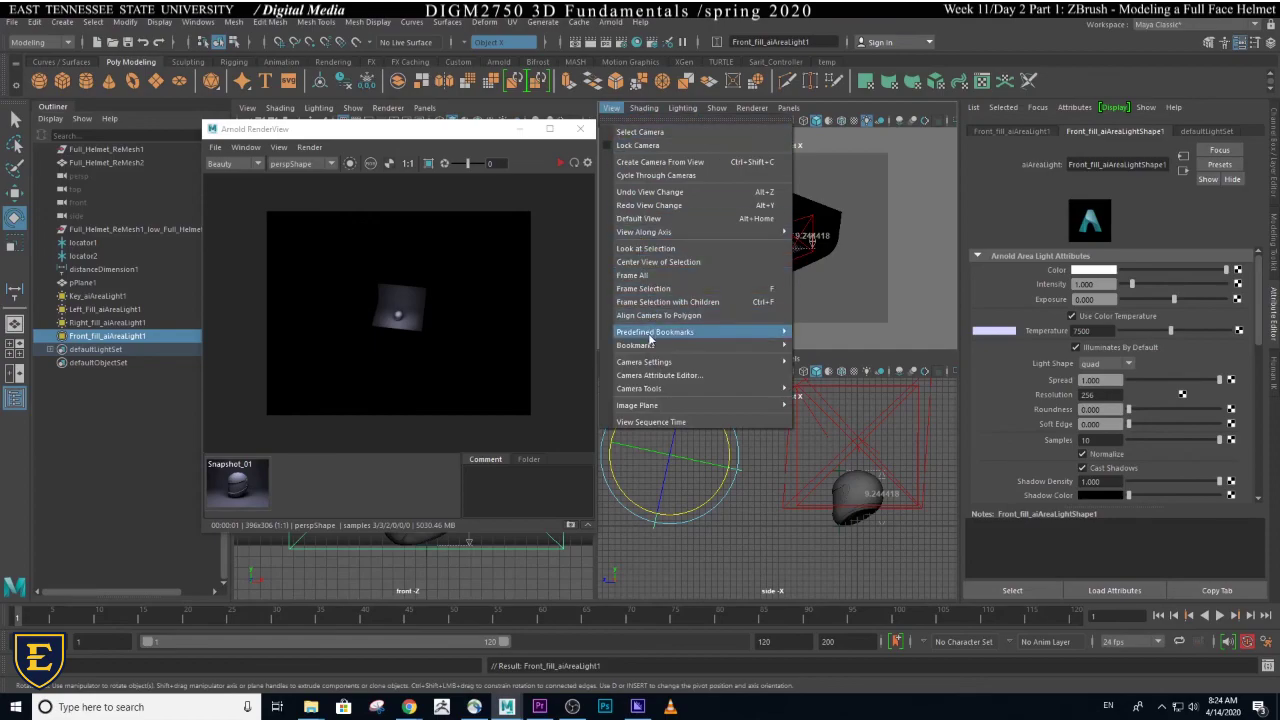
pyautogui.moveTo(700, 345)
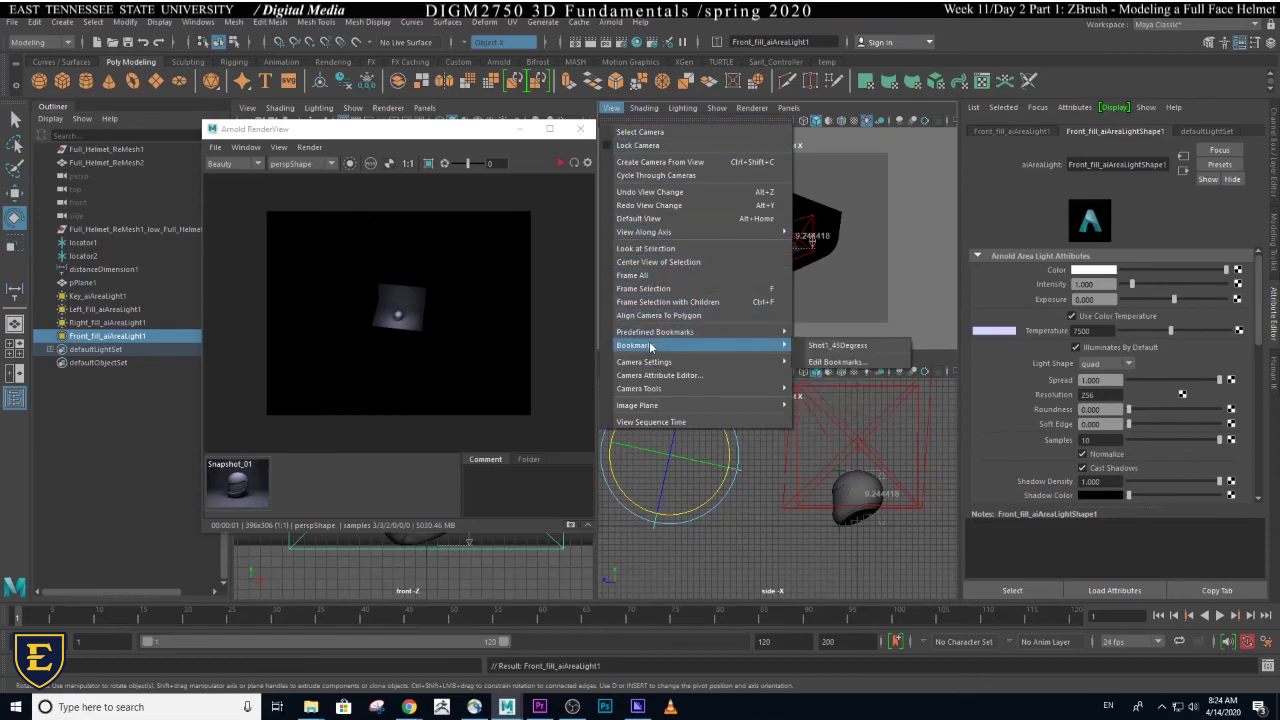
pyautogui.click(838, 348)
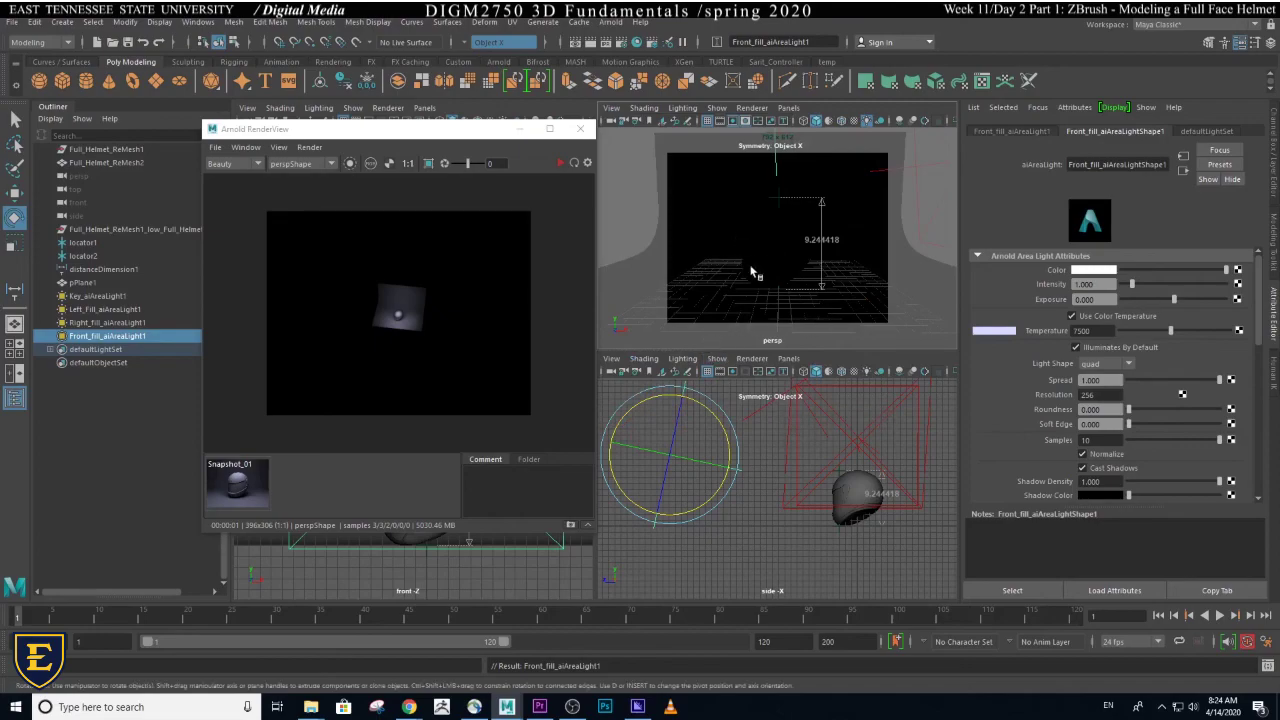
pyautogui.click(561, 162)
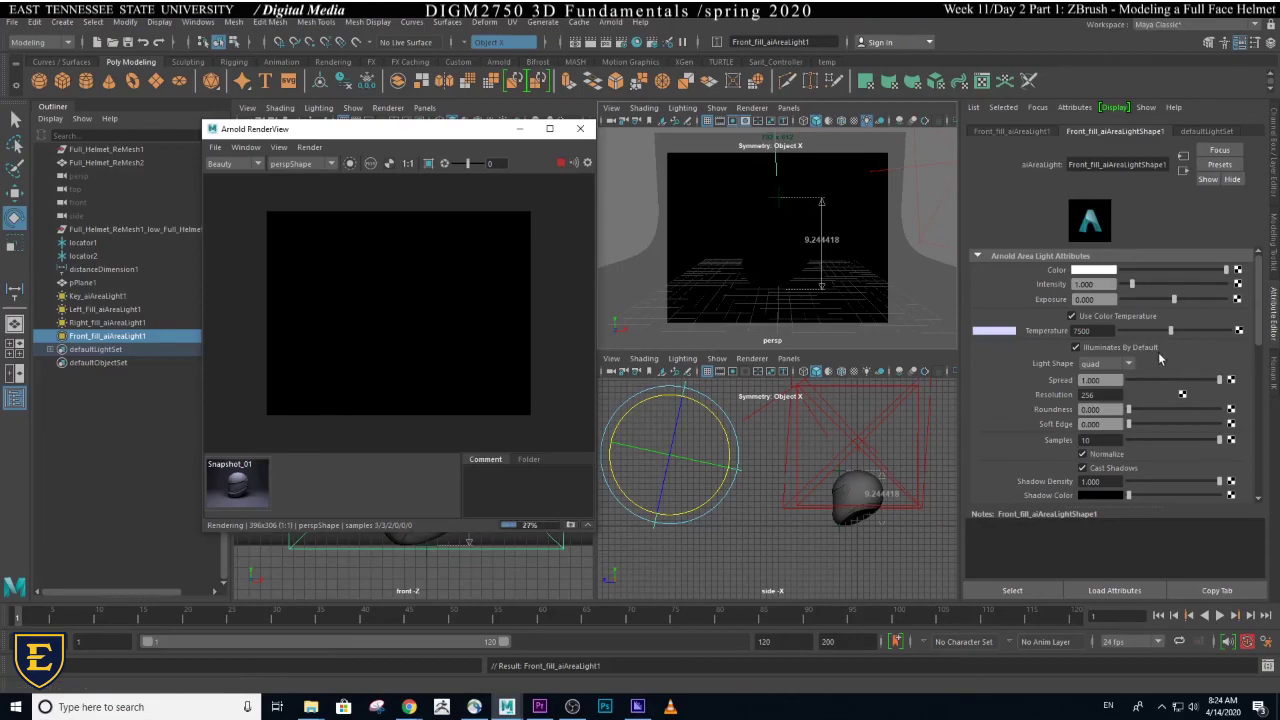
# - Set the front fill light's exposure to 10, then stop the render
pyautogui.click(1096, 299)
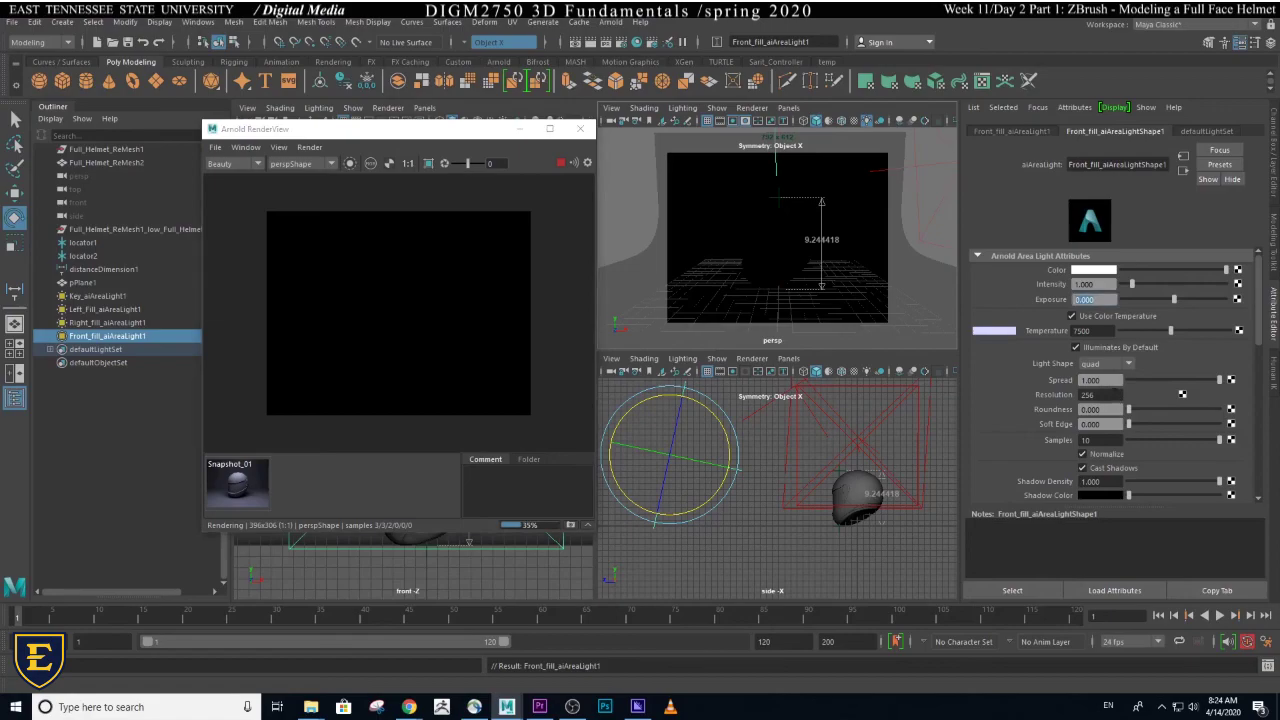
pyautogui.write('10')
pyautogui.press('Return')
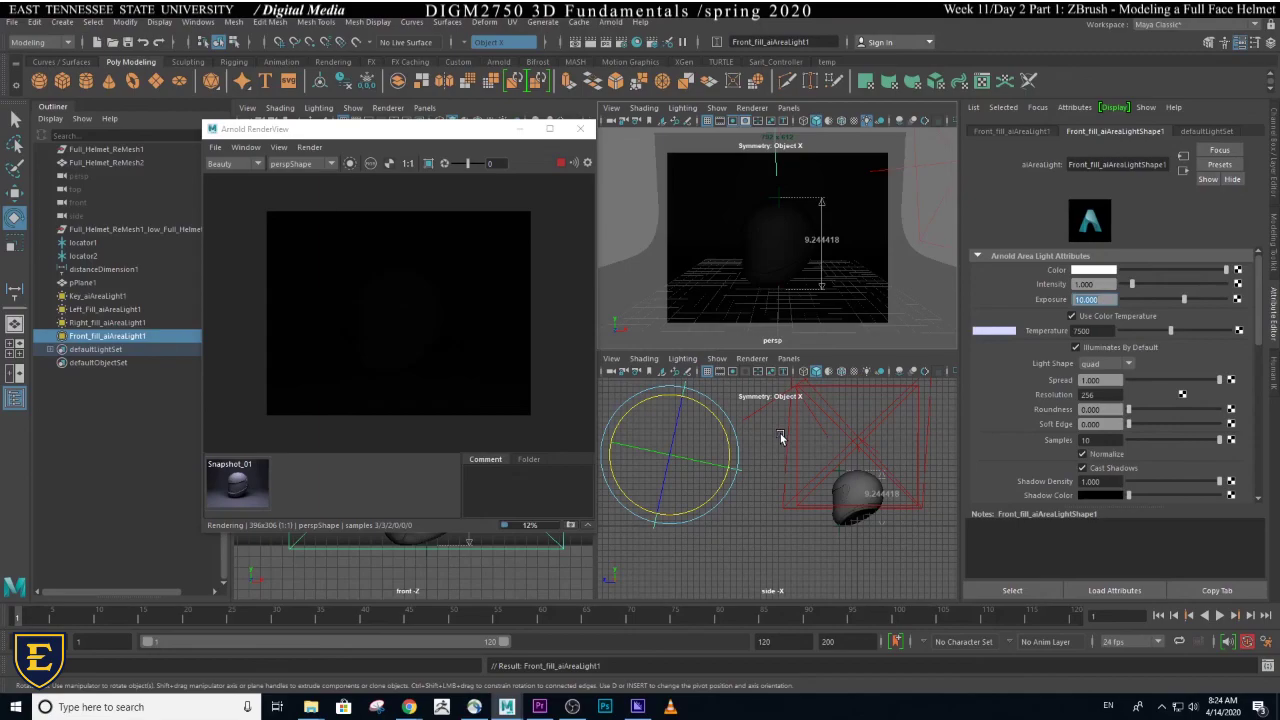
pyautogui.click(561, 163)
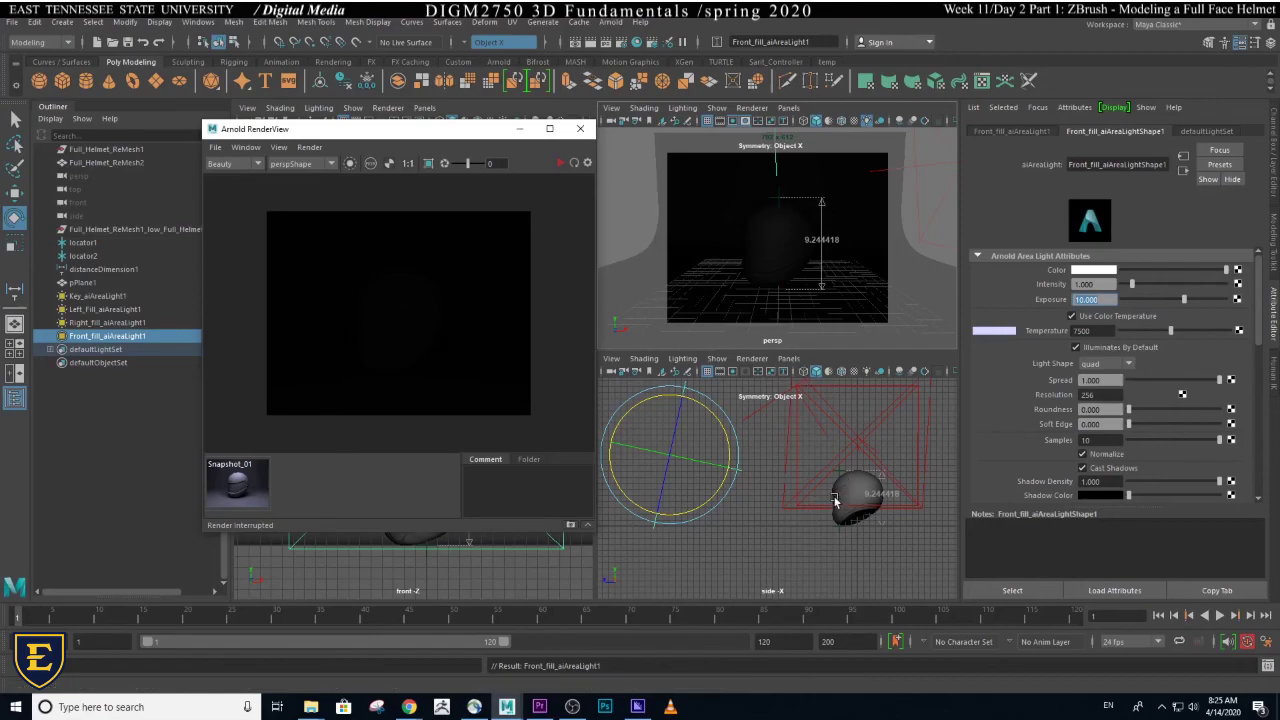
# - Frame the front fill light in the side view, tilt it about 12 degrees and lower it
pyautogui.scroll(6, 840, 505)
pyautogui.keyDown('alt'); pyautogui.moveTo(873, 522); pyautogui.dragTo(687, 468, button='middle'); pyautogui.keyUp('alt')
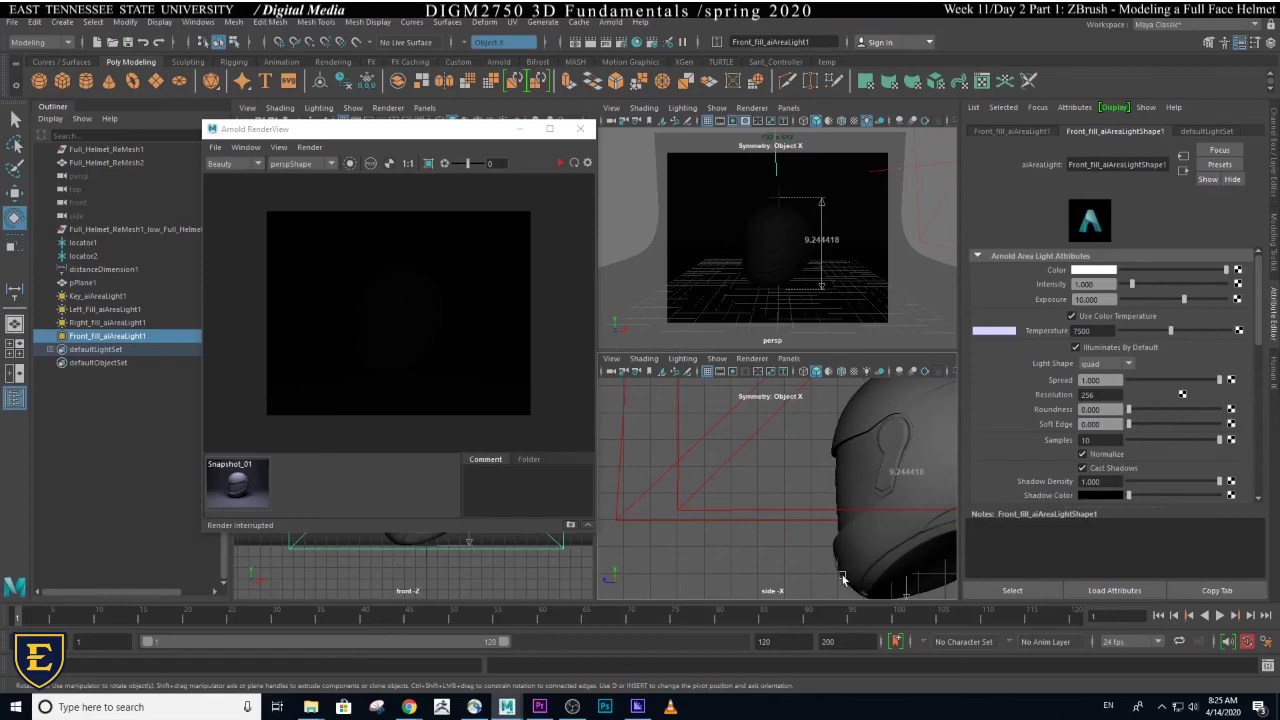
pyautogui.scroll(-3, 686, 496)
pyautogui.scroll(-3, 686, 496)
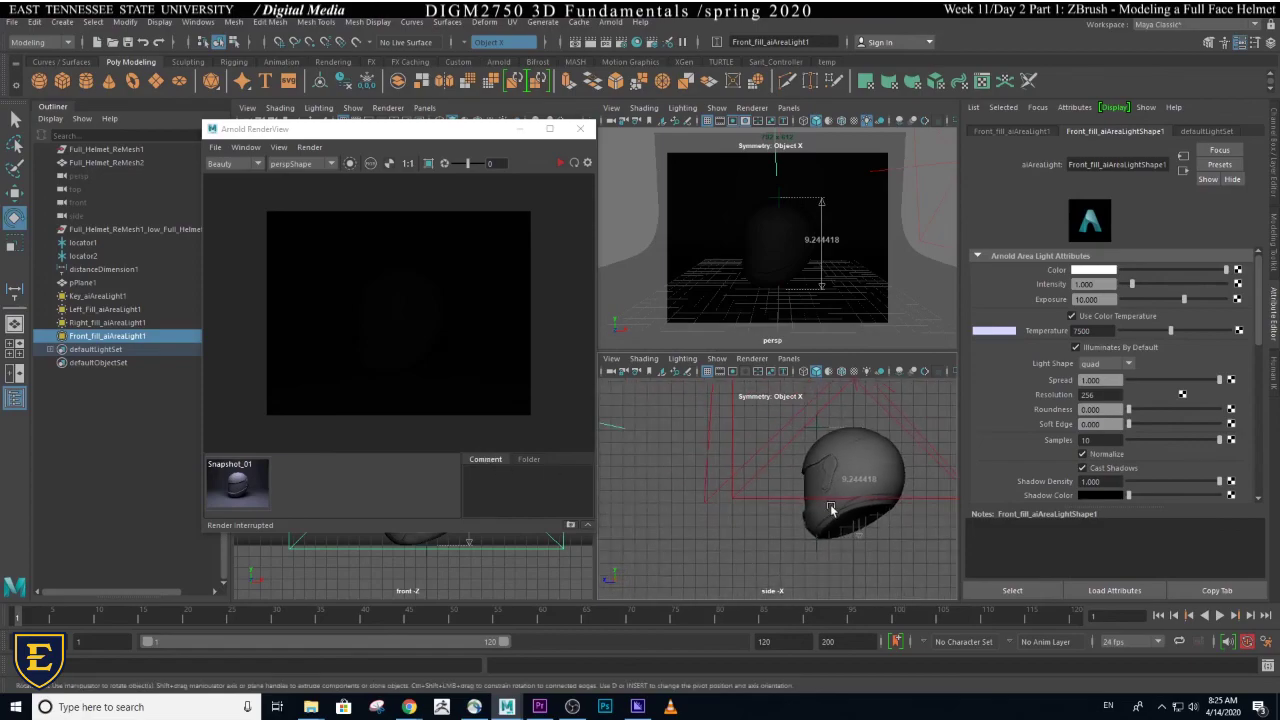
pyautogui.keyDown('alt'); pyautogui.moveTo(627, 511); pyautogui.dragTo(707, 484, button='middle'); pyautogui.keyUp('alt')
pyautogui.moveTo(707, 484); pyautogui.dragTo(674, 481)
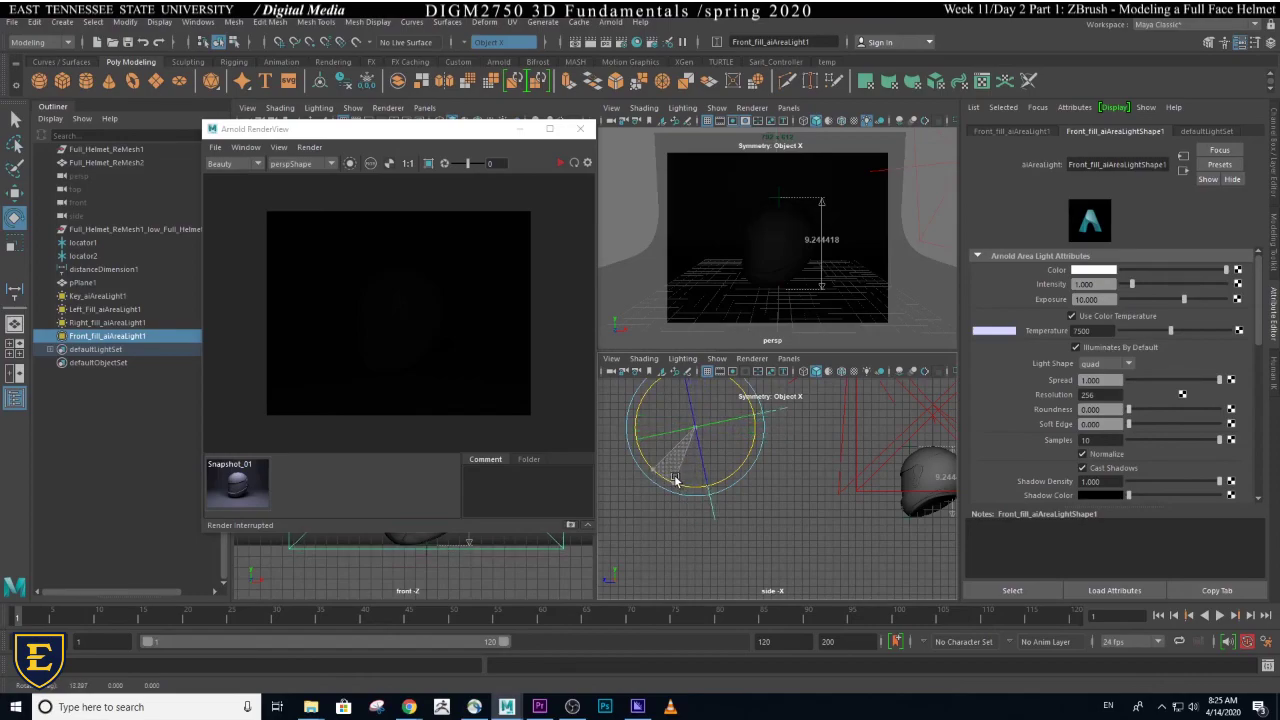
pyautogui.press('w')
pyautogui.moveTo(688, 412); pyautogui.dragTo(685, 460)
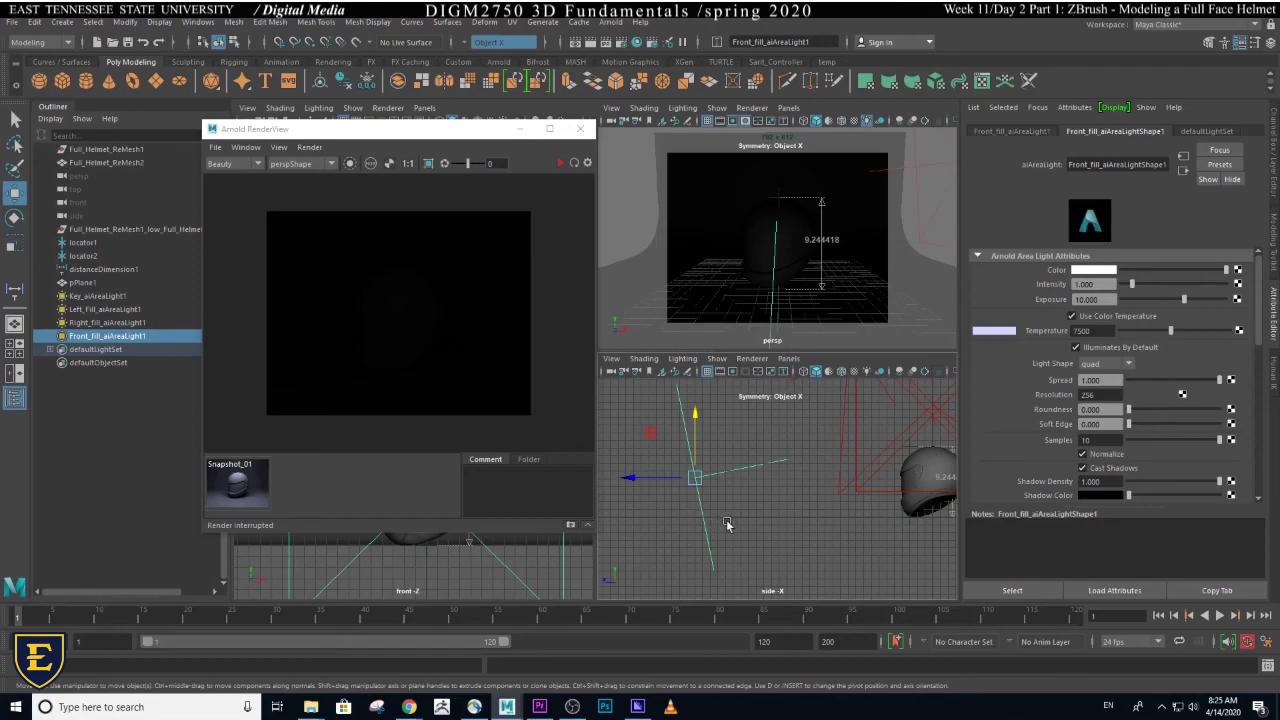
# - Shift the front fill light along Z and raise it higher above the helmet
pyautogui.keyDown('alt'); pyautogui.moveTo(820, 268); pyautogui.dragTo(731, 251); pyautogui.keyUp('alt')
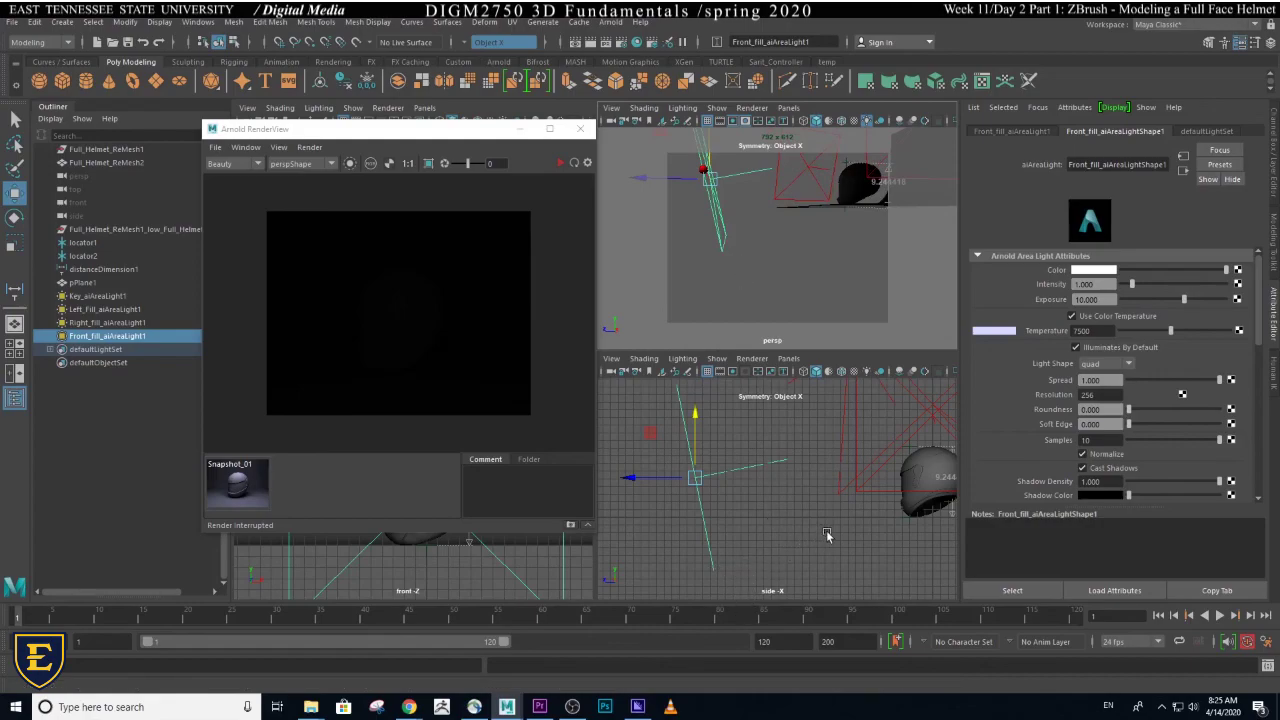
pyautogui.click(856, 515)
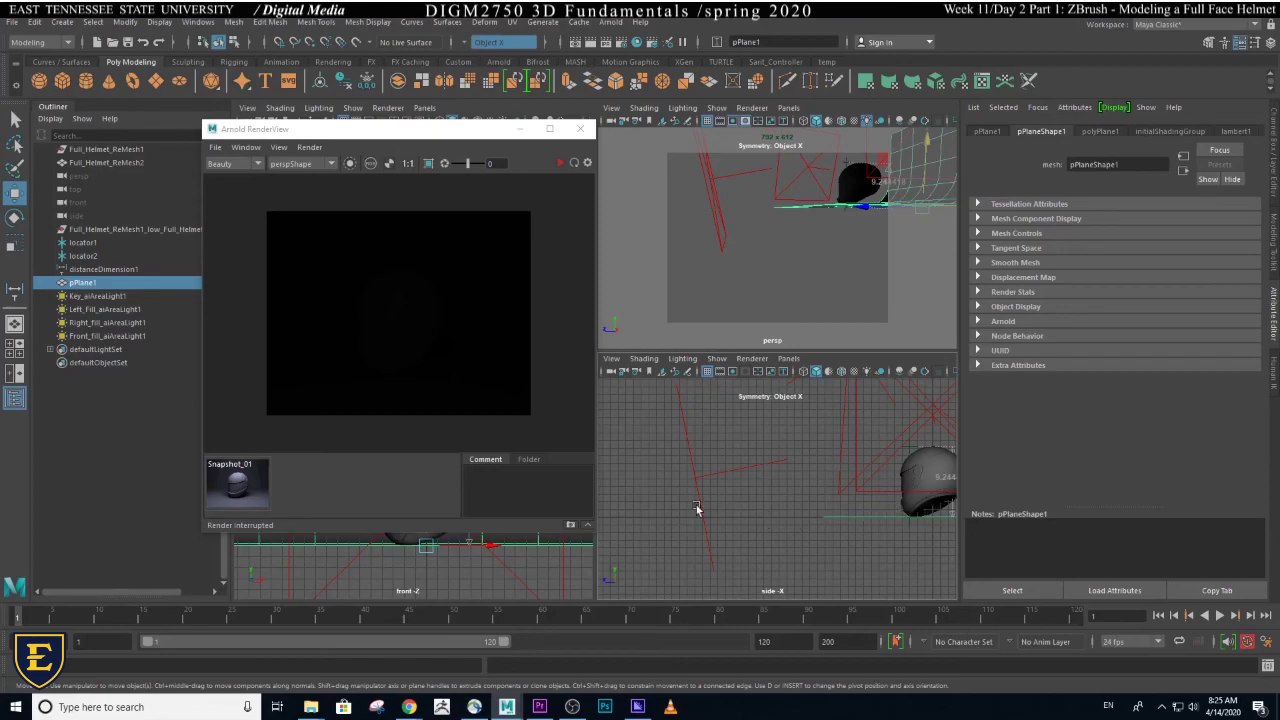
pyautogui.click(724, 508)
pyautogui.moveTo(714, 476); pyautogui.dragTo(793, 477)
pyautogui.keyDown('alt'); pyautogui.moveTo(764, 304); pyautogui.dragTo(763, 306); pyautogui.keyUp('alt')
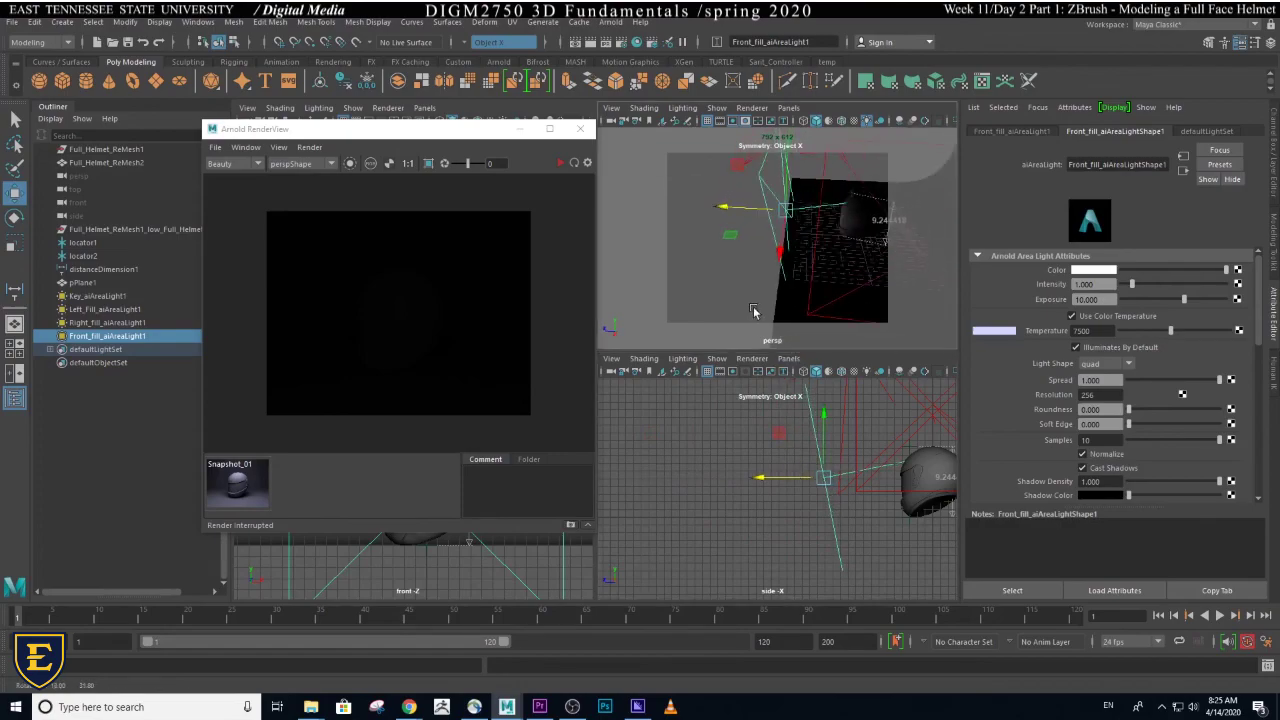
pyautogui.moveTo(797, 219); pyautogui.dragTo(779, 152)
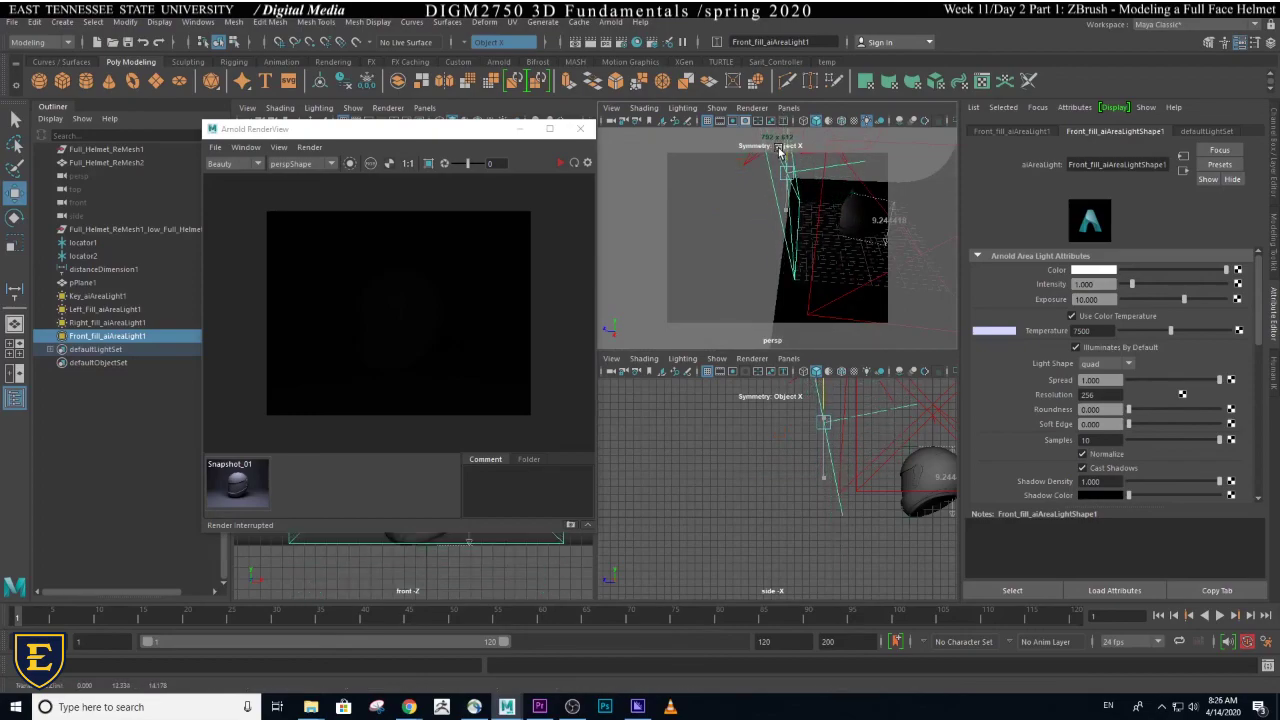
pyautogui.keyDown('alt'); pyautogui.click(884, 565); pyautogui.keyUp('alt')
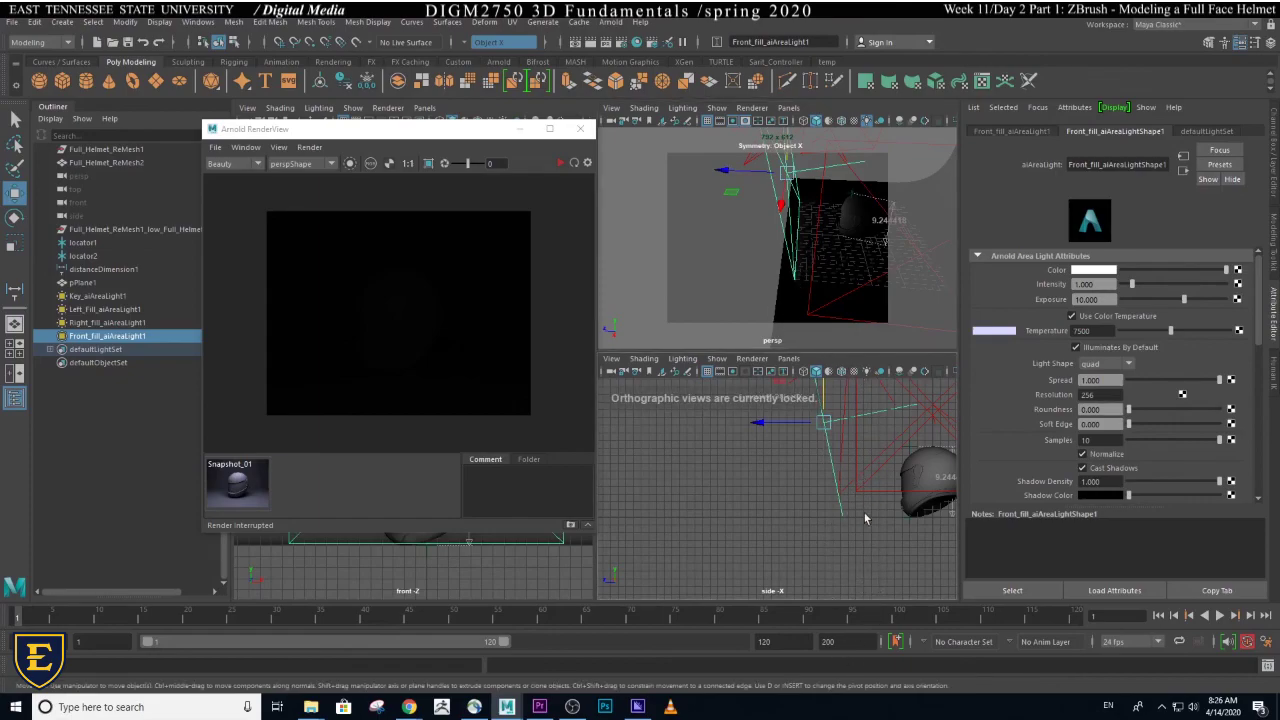
pyautogui.click(1095, 299)
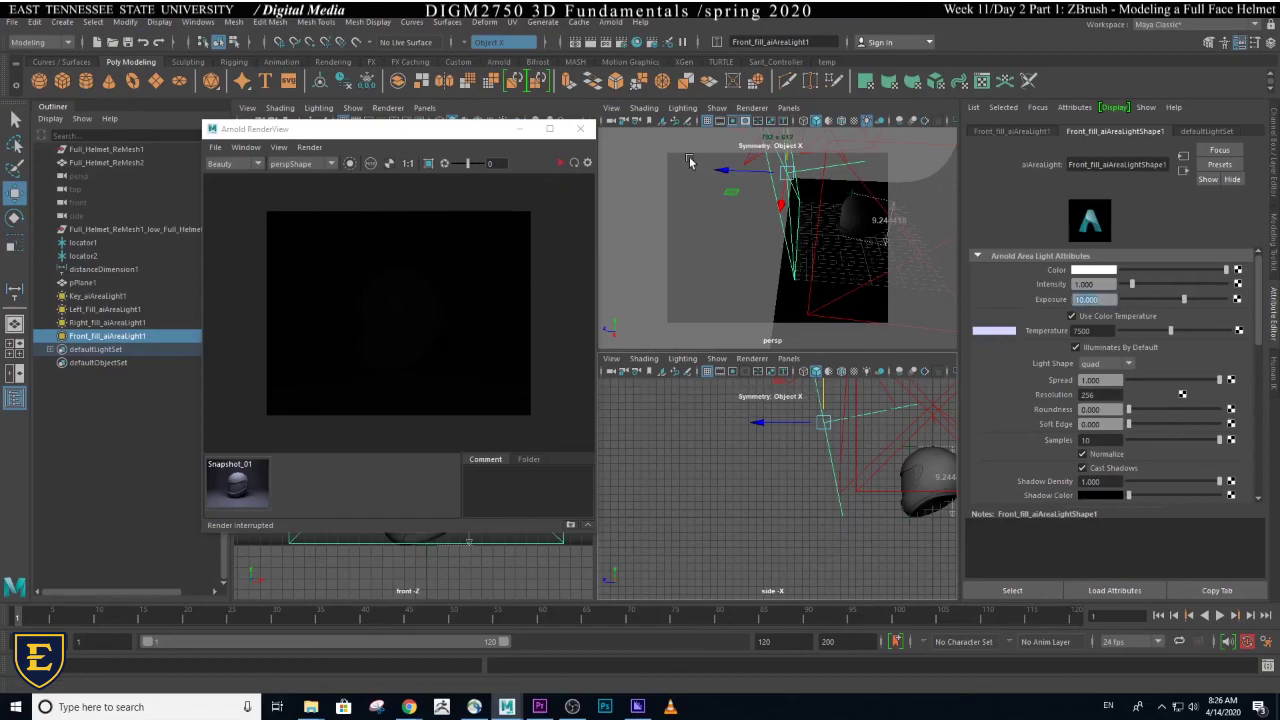
# - Jump to the Shot1_45Degrees camera bookmark and start an interactive Arnold render
pyautogui.click(611, 108)
pyautogui.moveTo(640, 345)
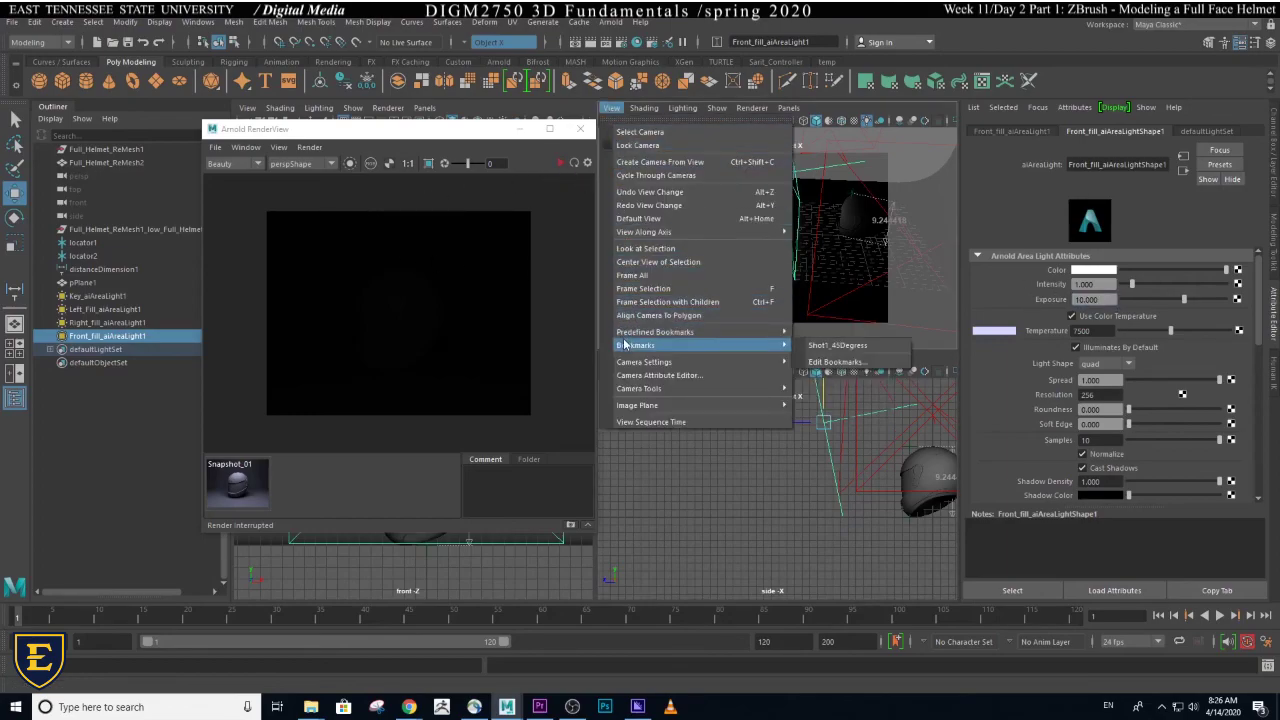
pyautogui.click(825, 344)
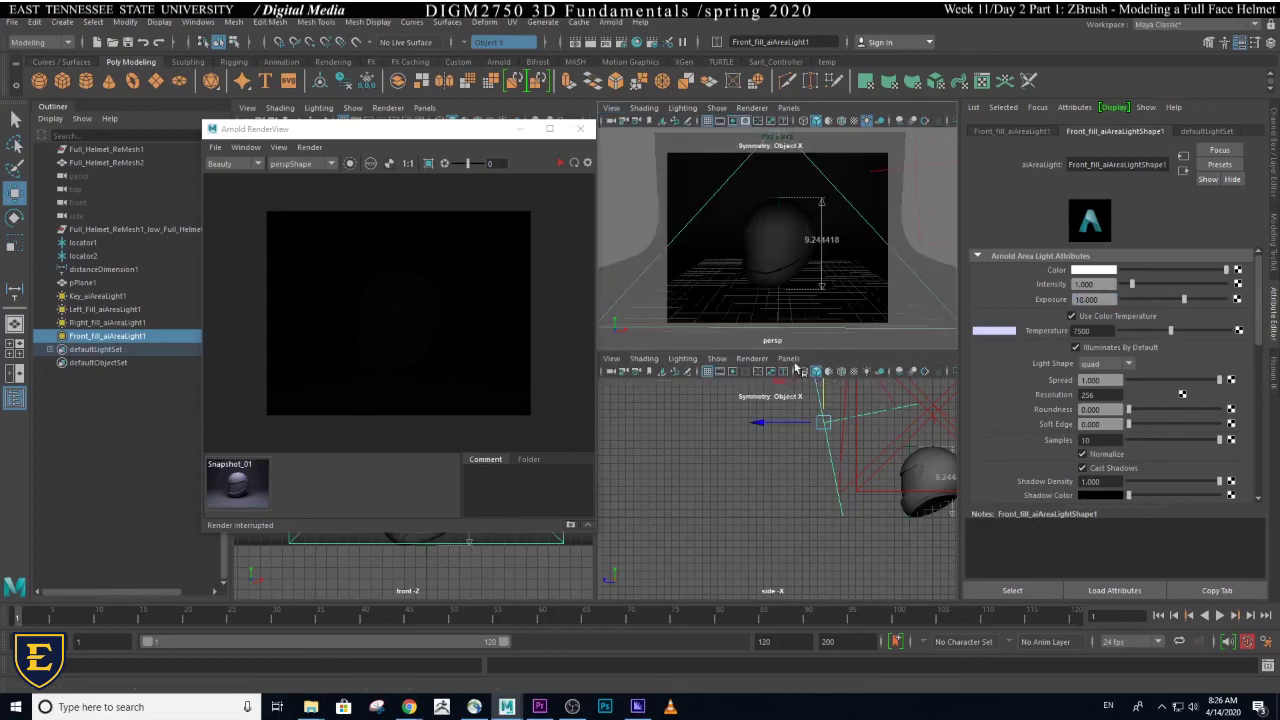
pyautogui.click(563, 163)
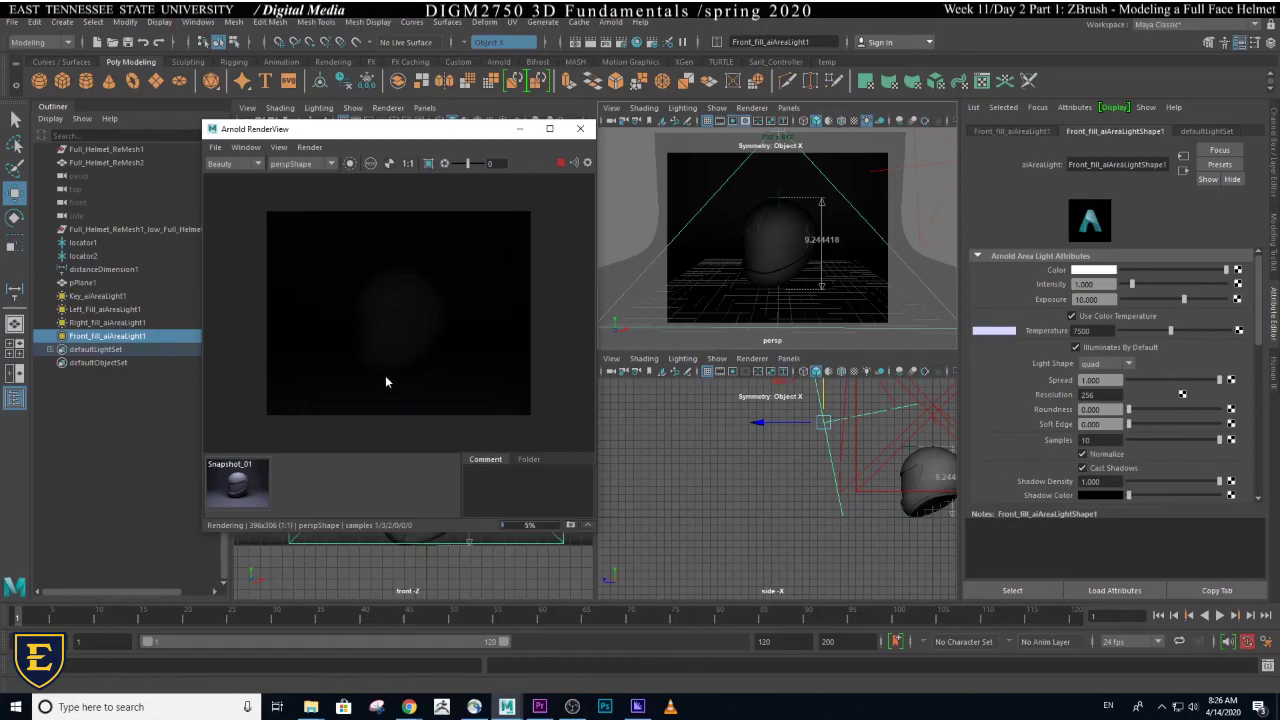
# - Raise the front fill light's exposure to 11
pyautogui.click(1080, 300)
pyautogui.doubleClick(1080, 300)
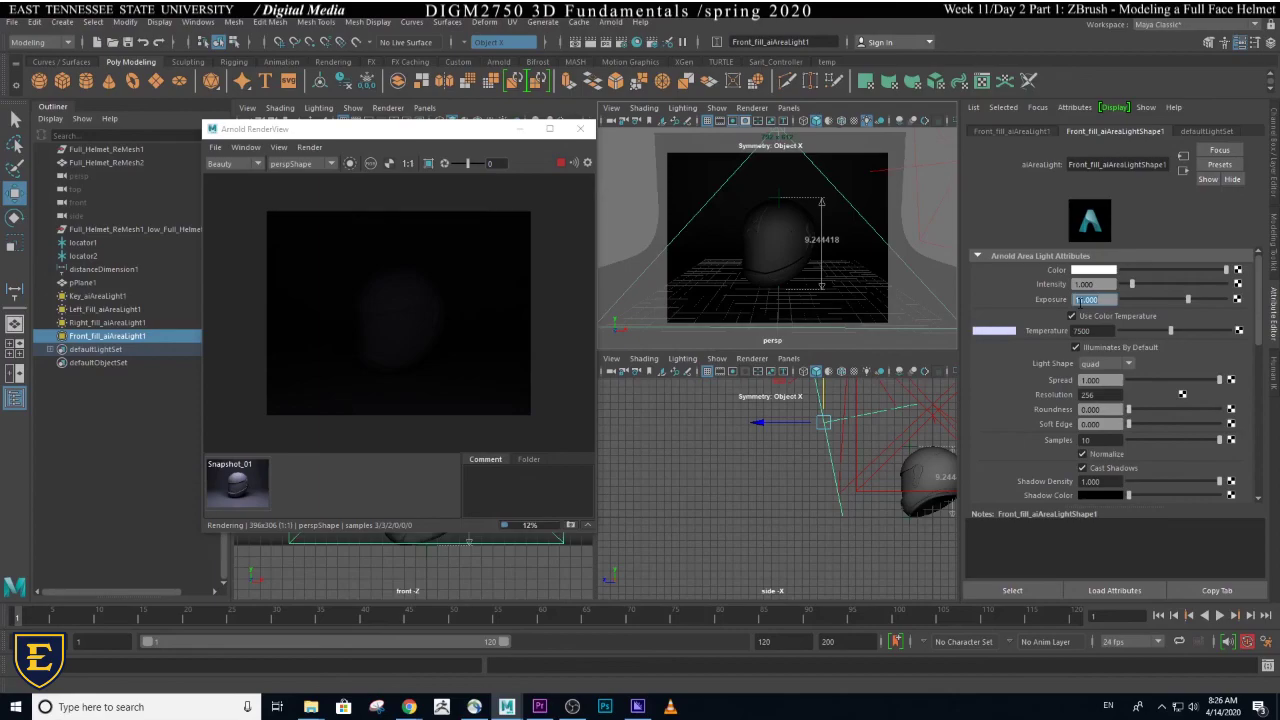
pyautogui.write('11')
pyautogui.press('Return')
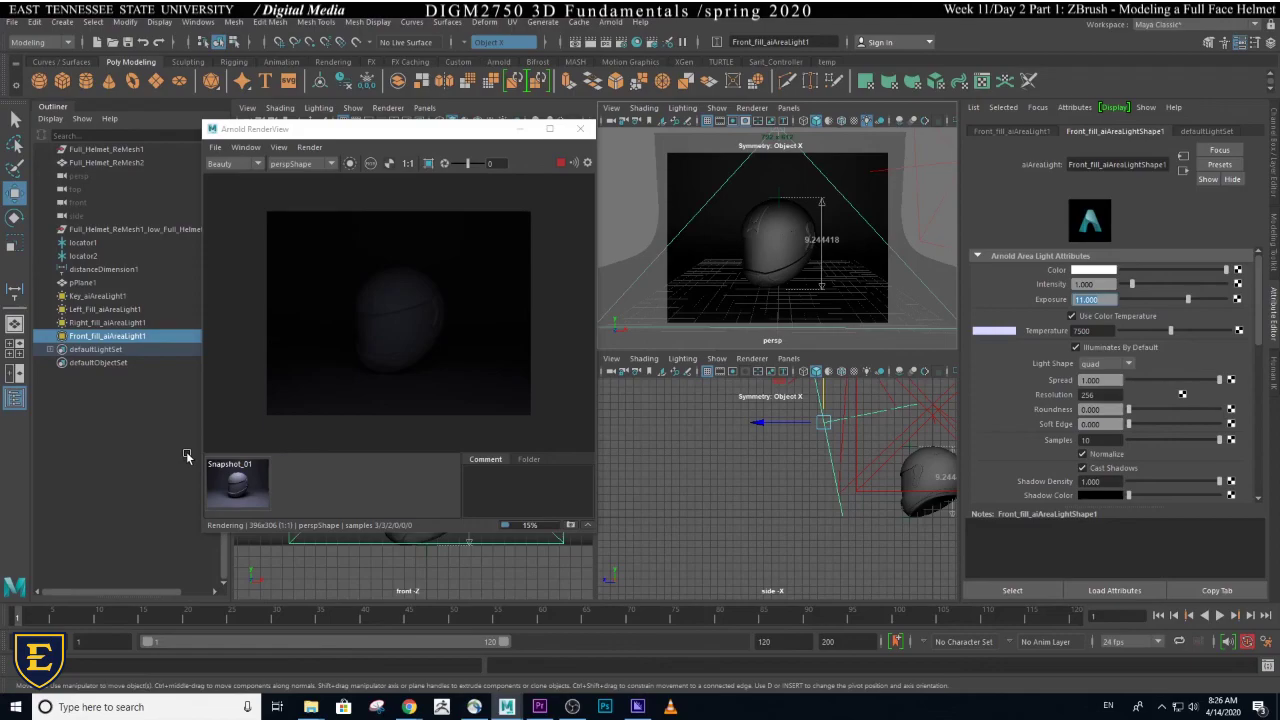
pyautogui.click(97, 296)
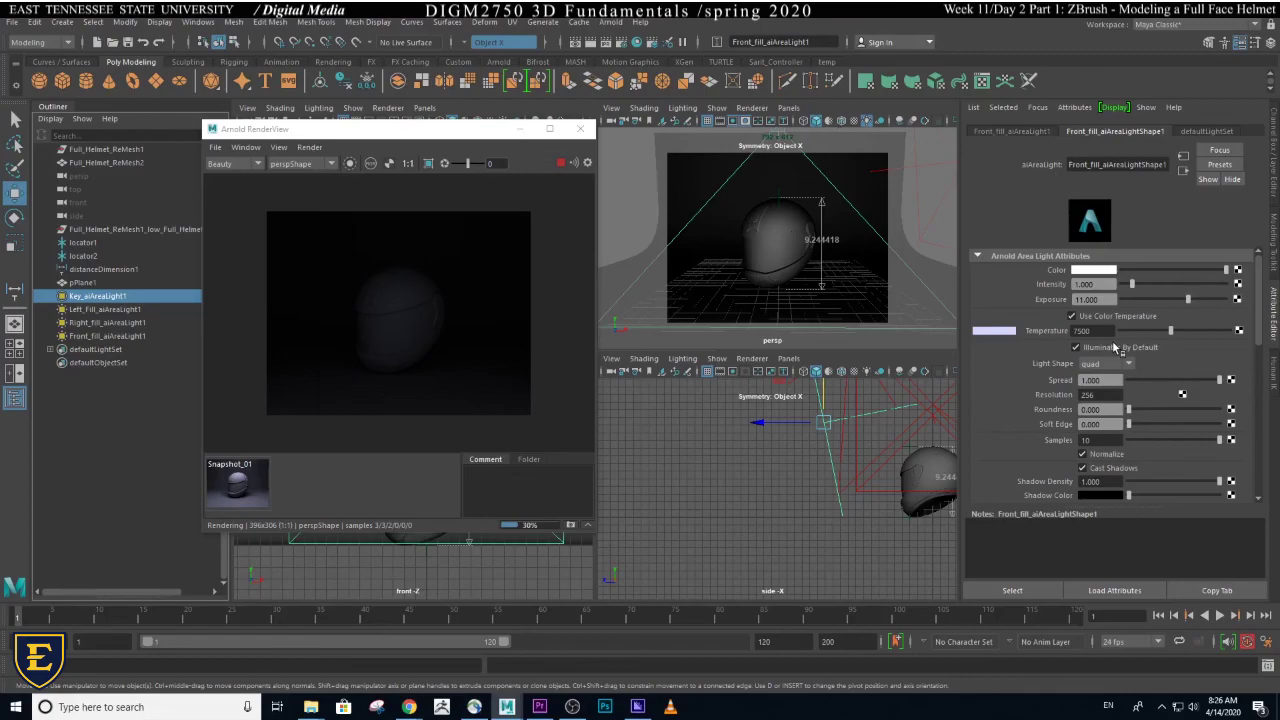
# - Stop the render and enable Illuminates By Default on the Key, Left_Fill and Right_fill lights
pyautogui.click(561, 163)
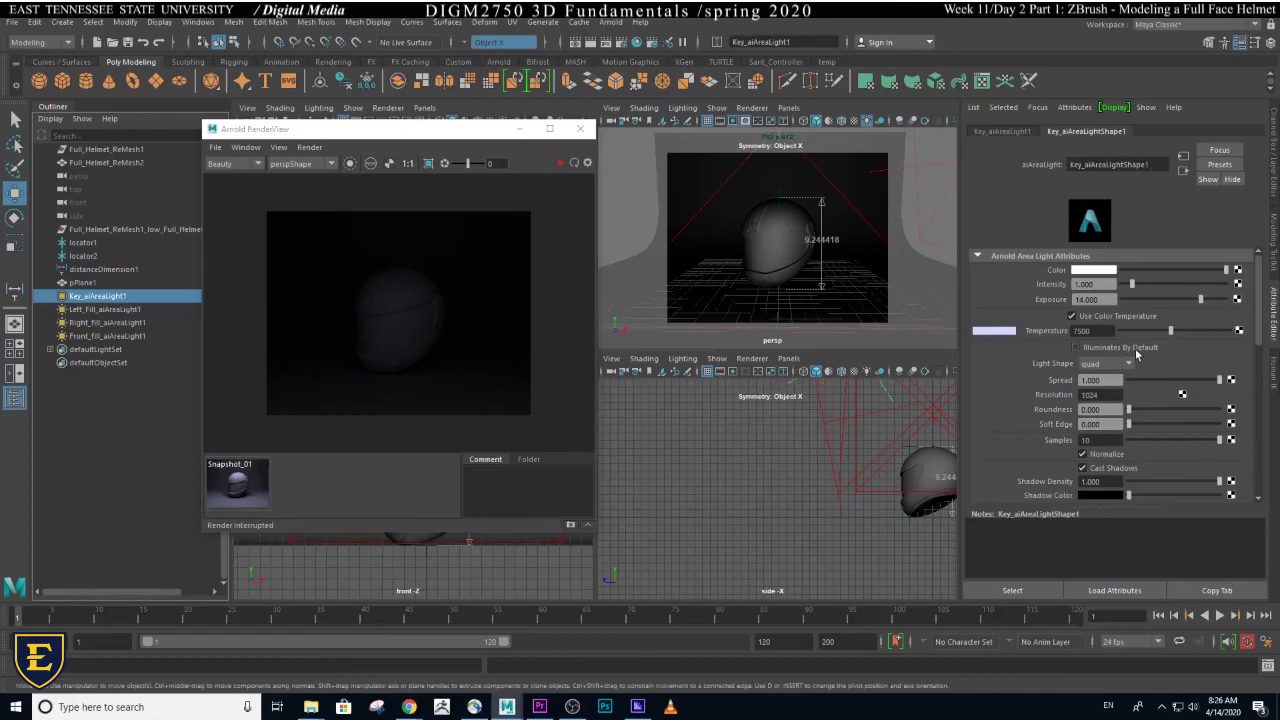
pyautogui.click(1076, 347)
pyautogui.click(105, 309)
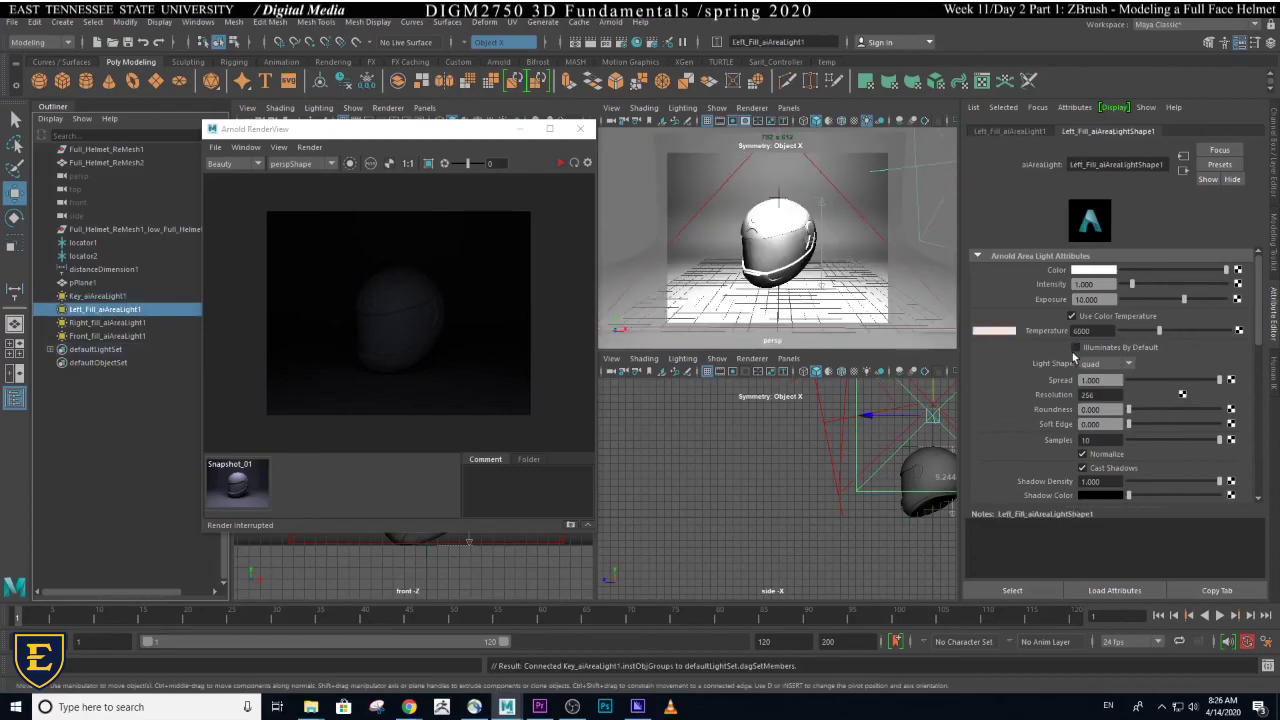
pyautogui.click(1076, 347)
pyautogui.click(100, 322)
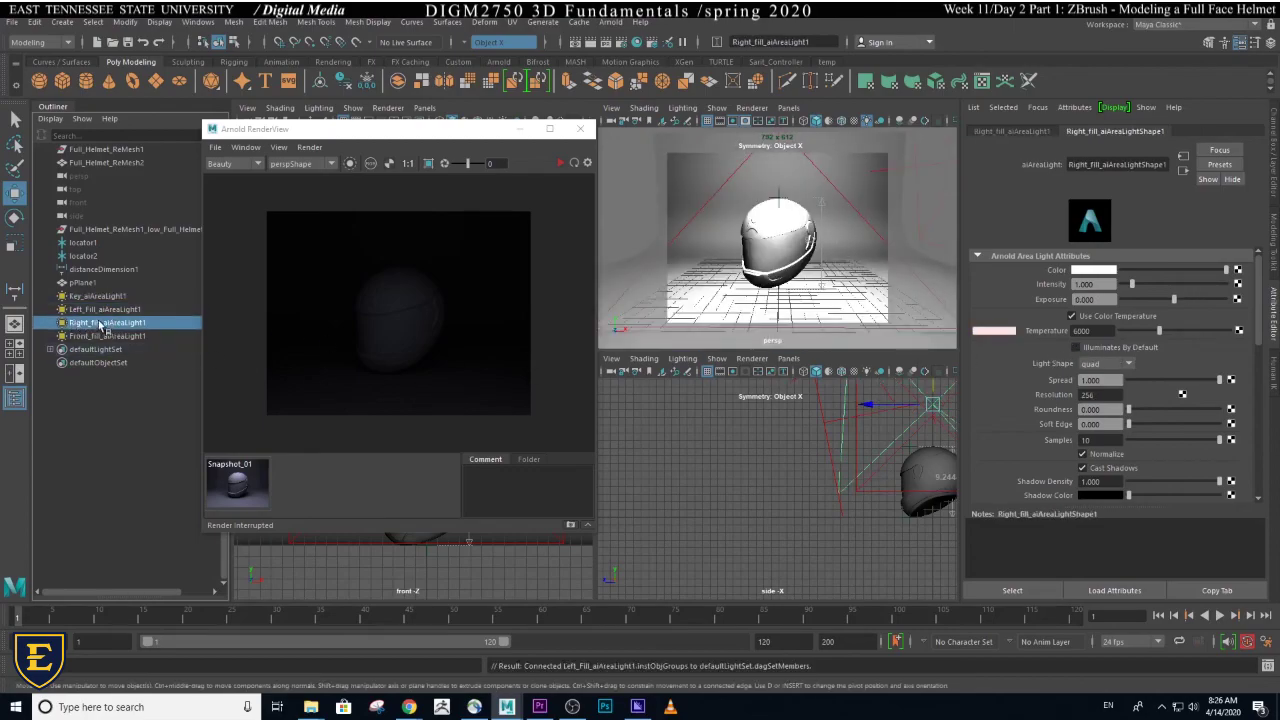
pyautogui.click(1092, 348)
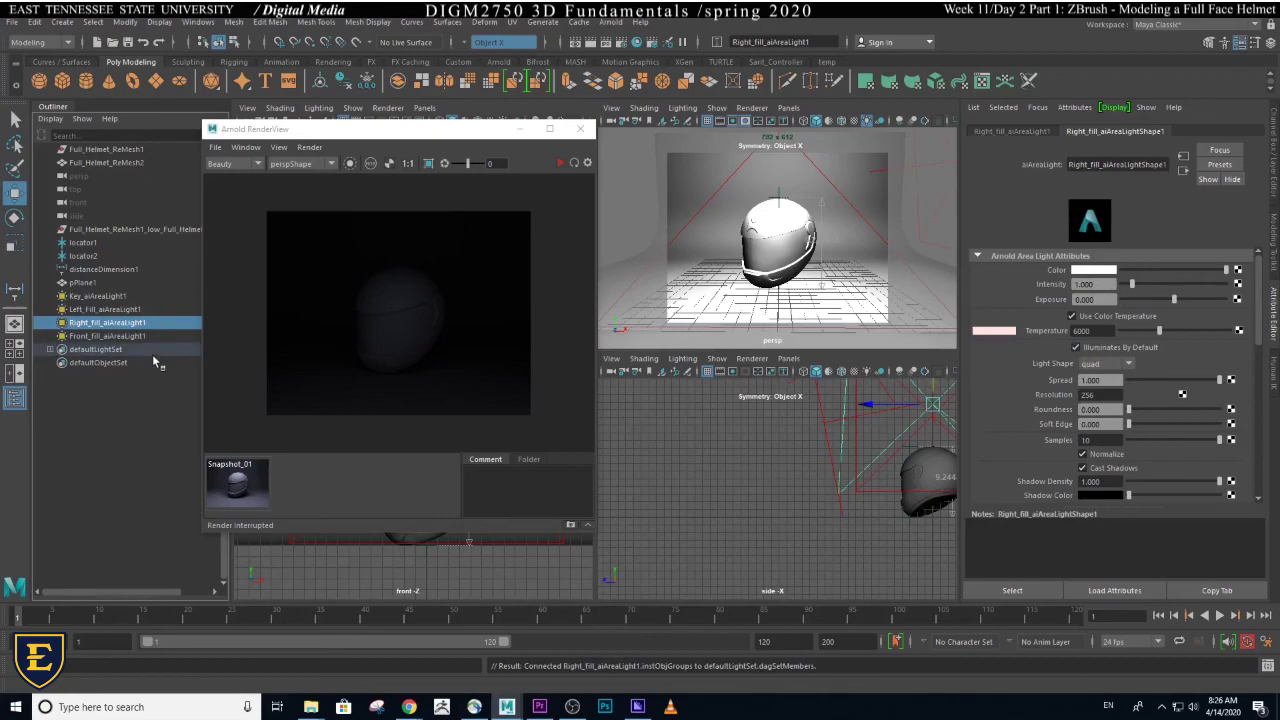
# - Re-render the lit helmet, stop it, and save the scene as Full Helmet_Render01
pyautogui.click(560, 162)
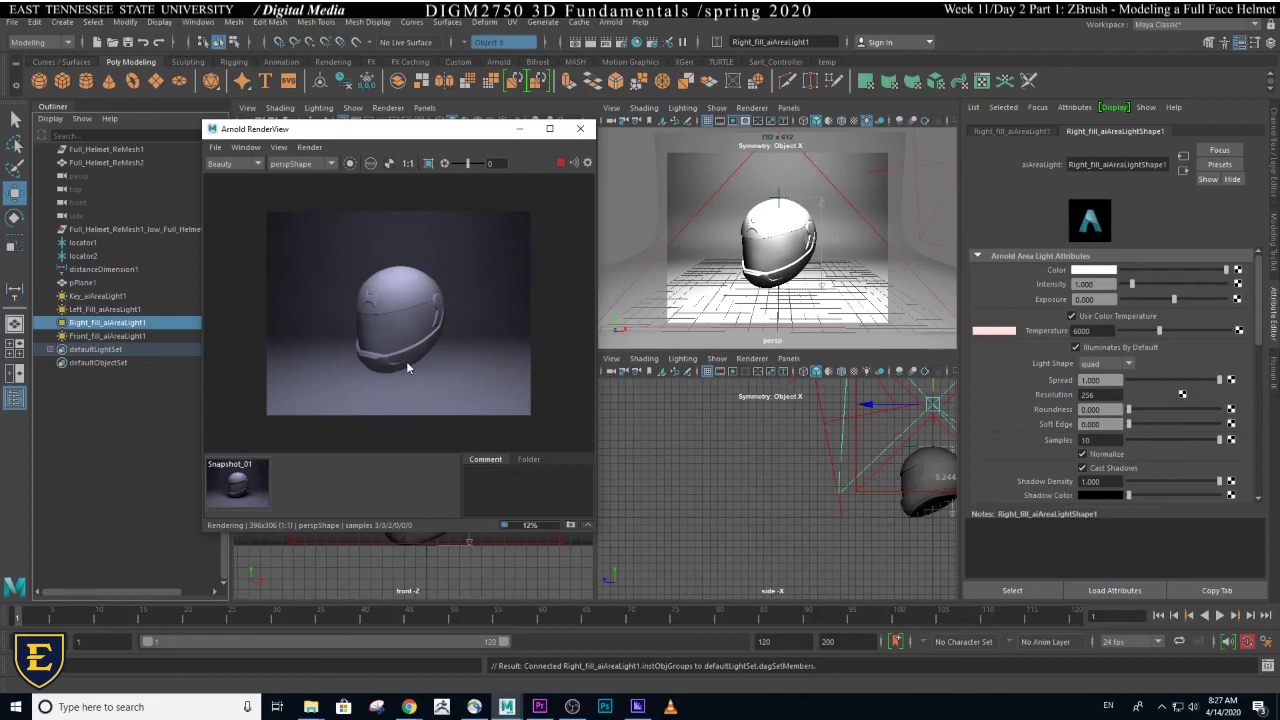
pyautogui.press('Escape')
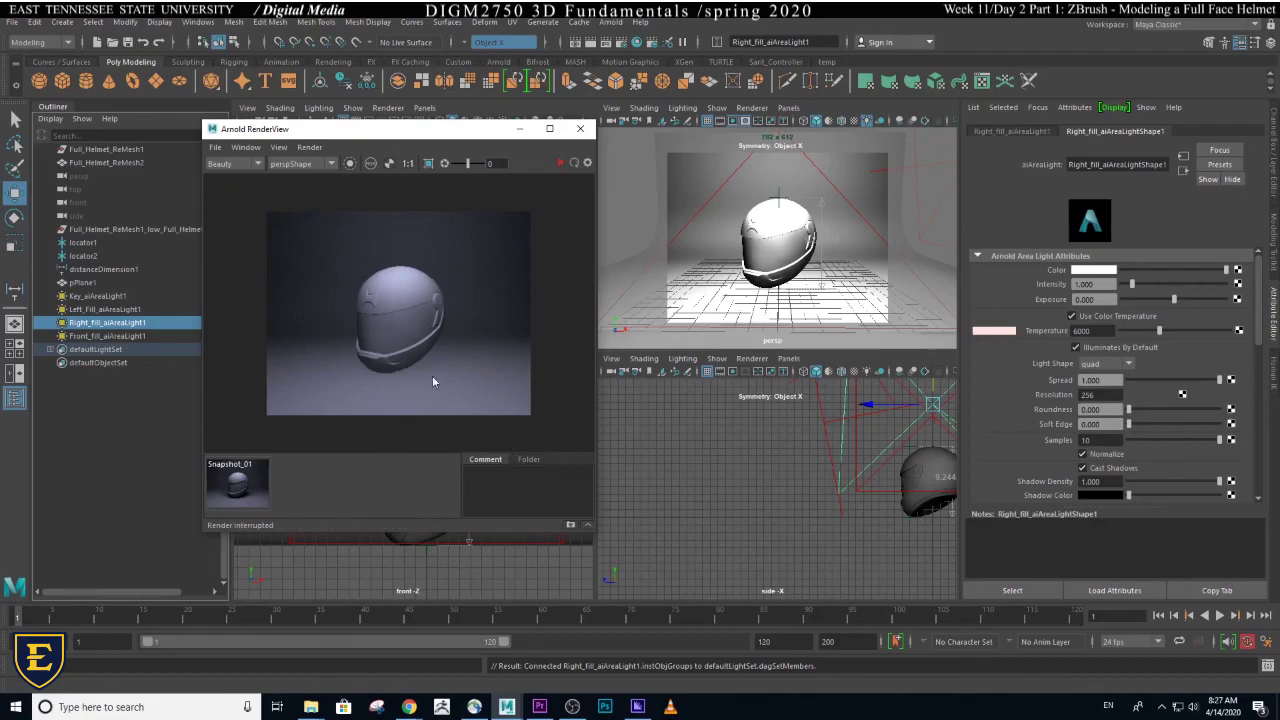
pyautogui.click(696, 434)
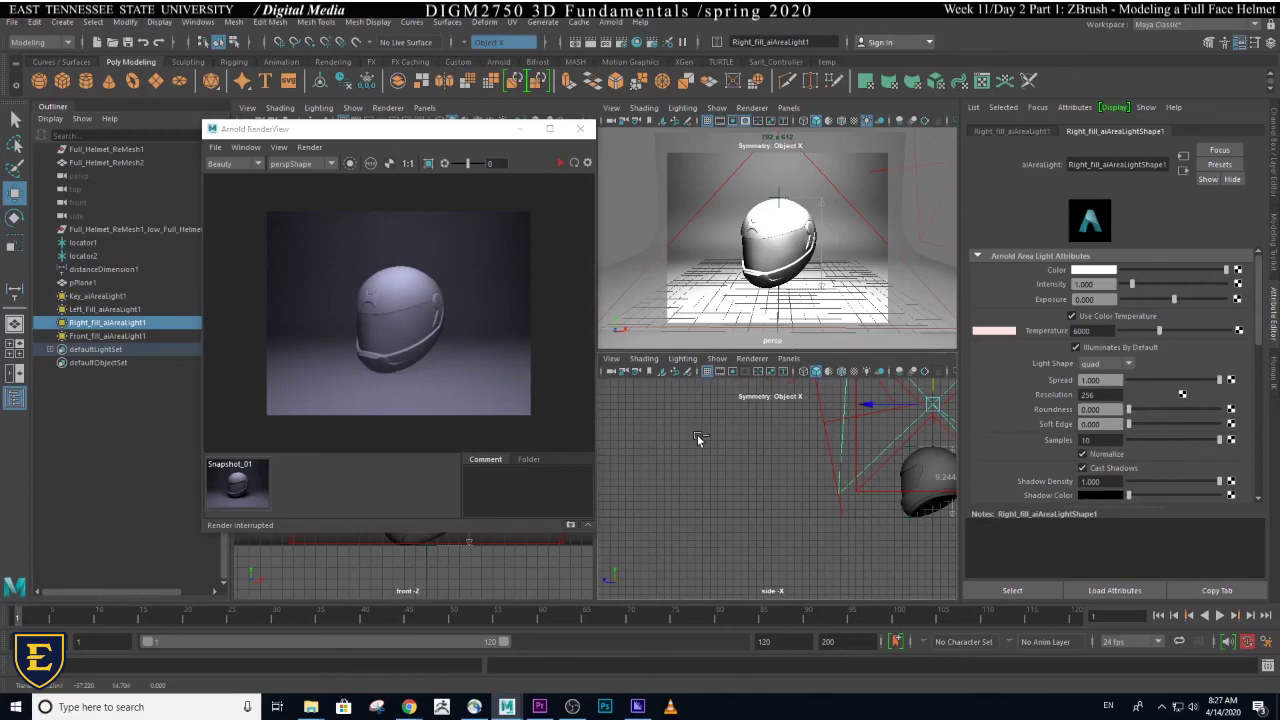
pyautogui.hotkey('ctrl', 's')
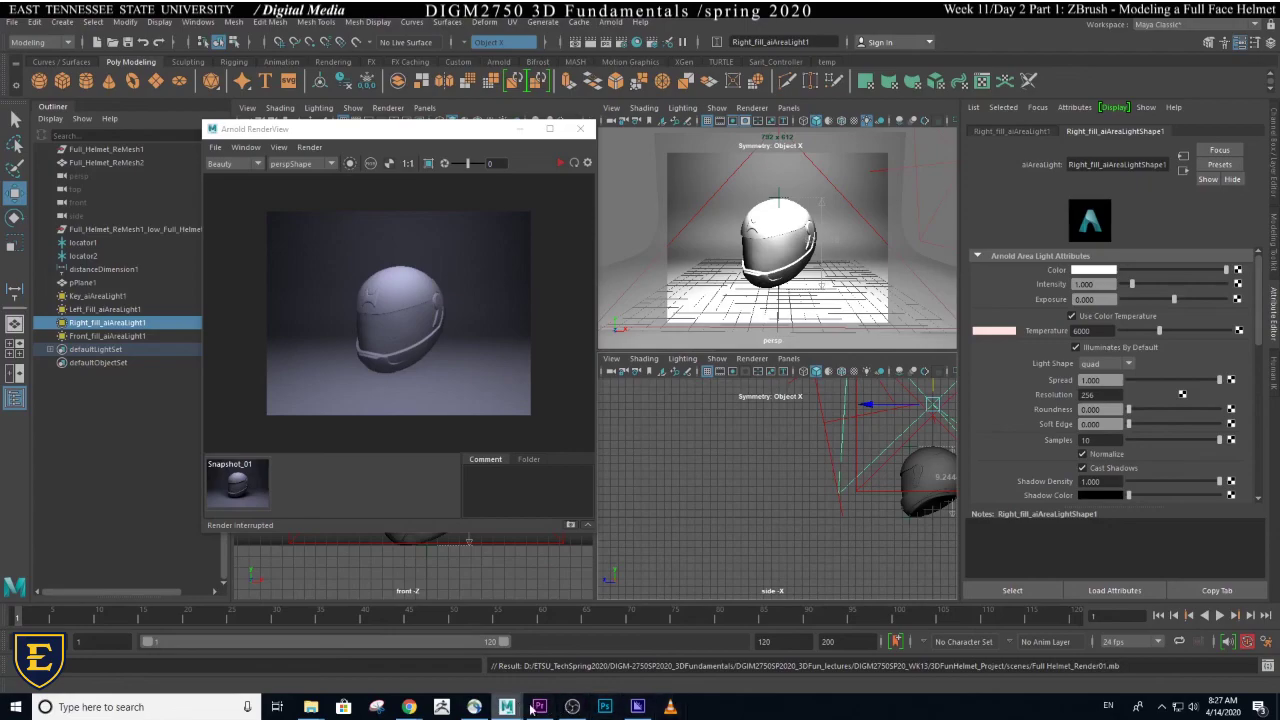
# - Minimize Media Encoder, stop the IPR render and display the stored Snapshot_01 render
pyautogui.click(638, 707)
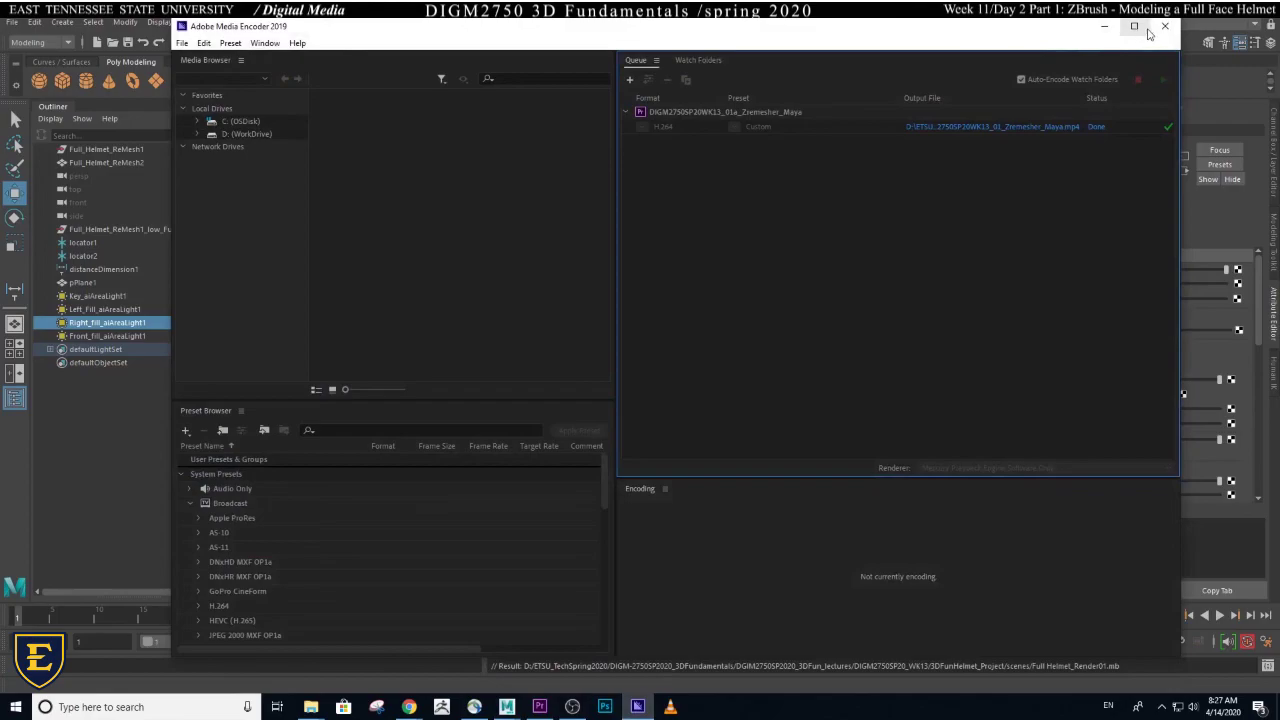
pyautogui.click(1104, 28)
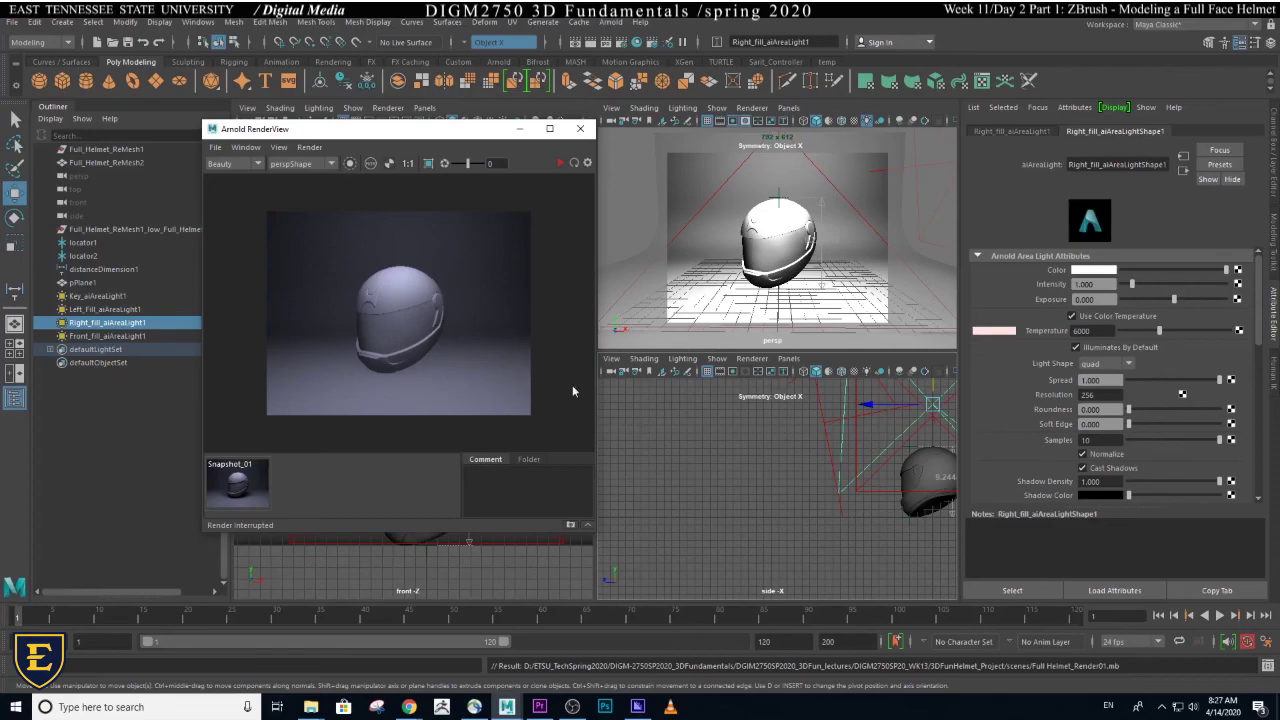
pyautogui.click(559, 163)
pyautogui.click(245, 484)
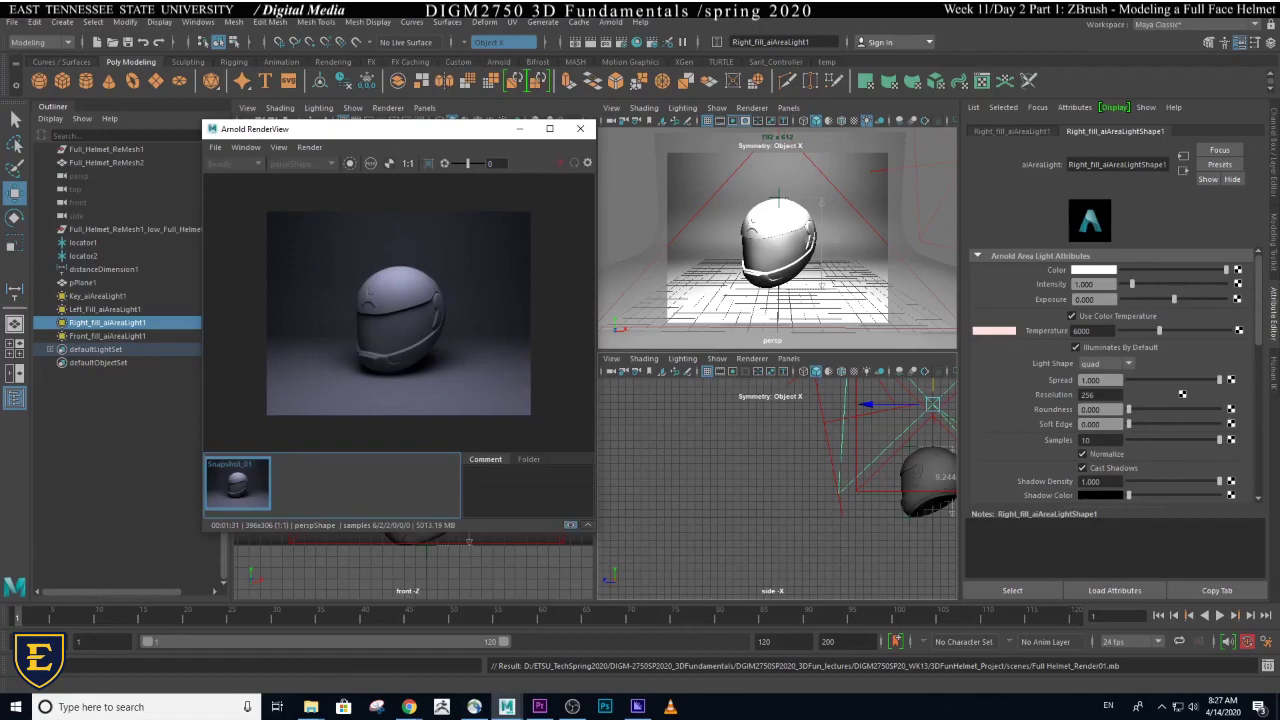
pyautogui.click(572, 707)
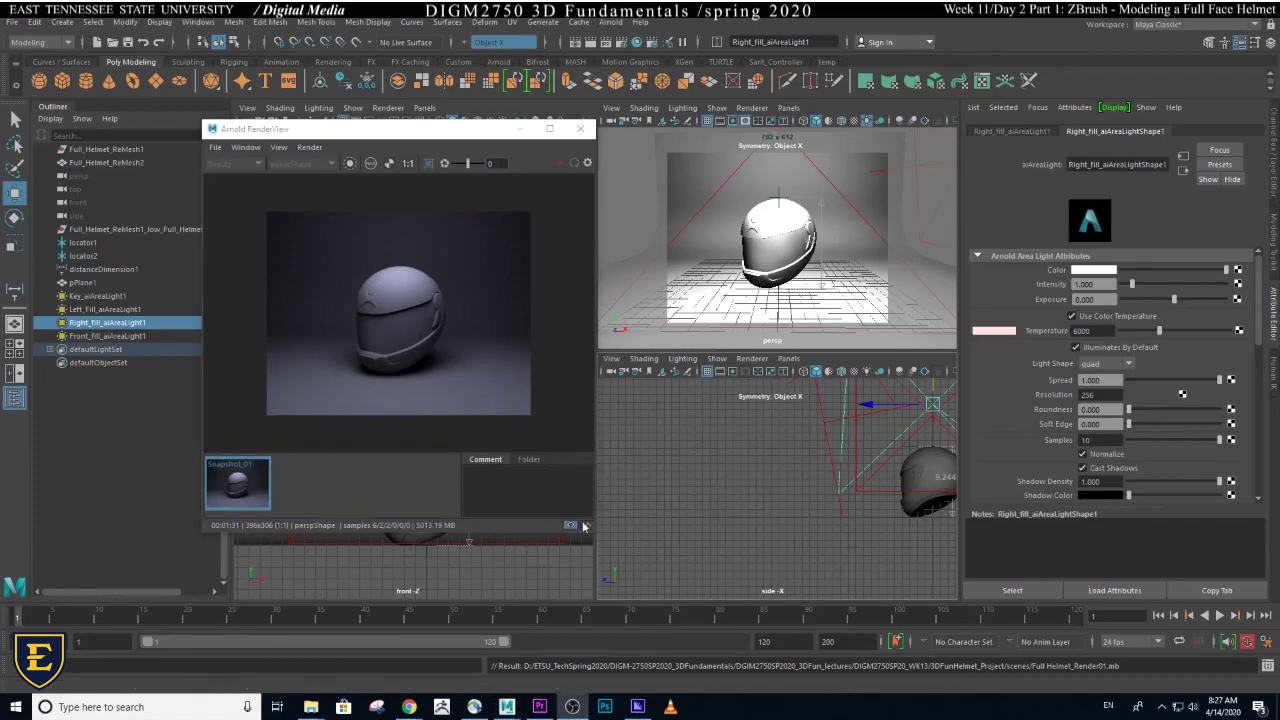
pyautogui.click(237, 492)
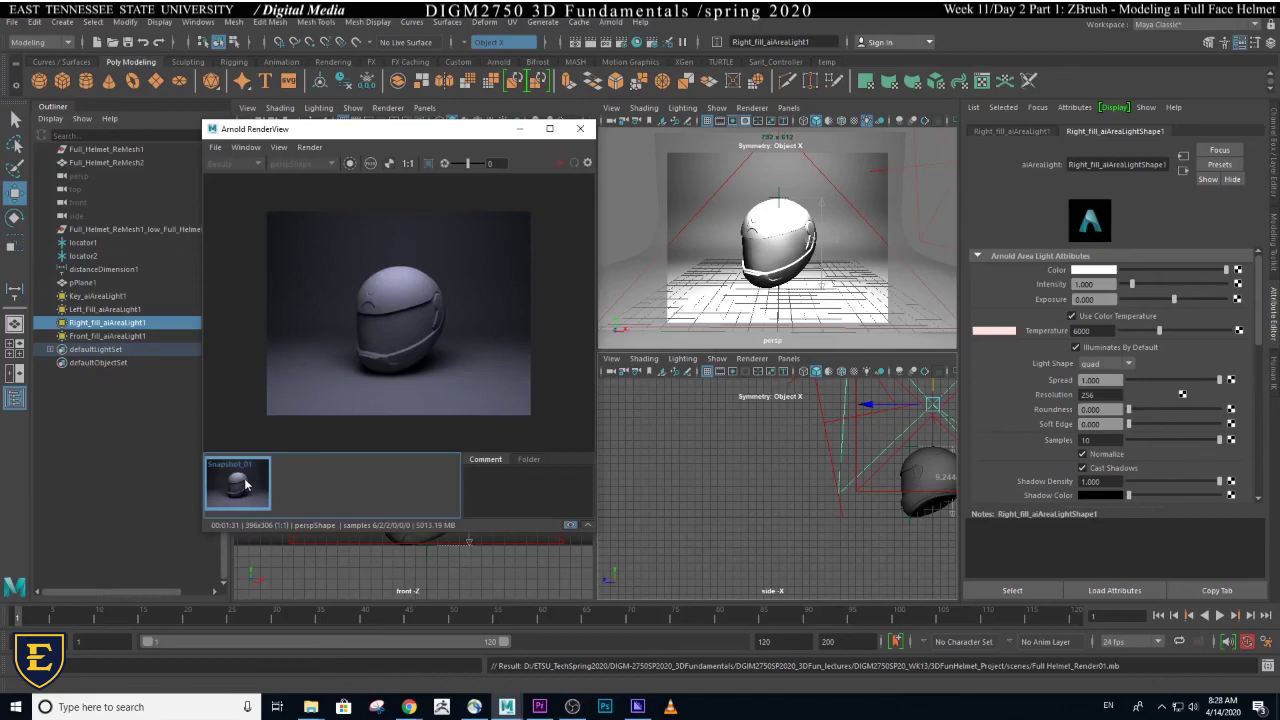
pyautogui.click(214, 148)
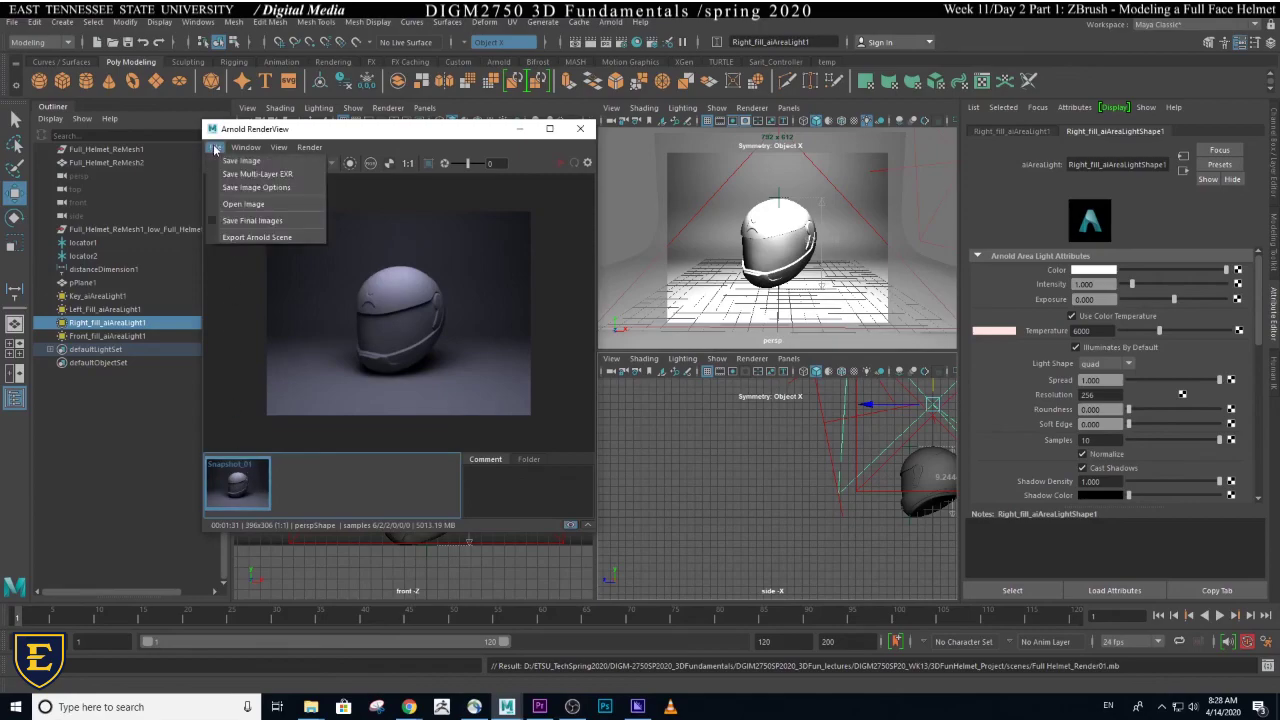
# - Set Save Image Options to Apply Color Management Enabled with Apply Gamma/Exposure ticked
pyautogui.click(251, 191)
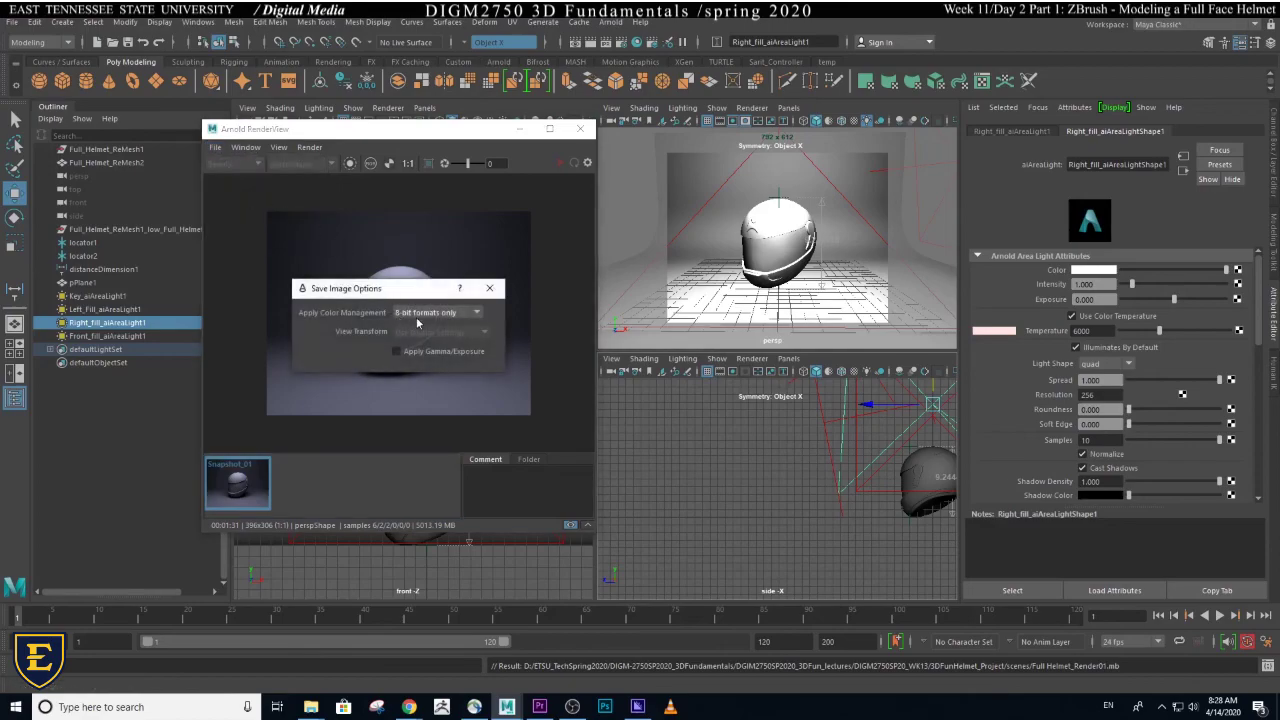
pyautogui.click(424, 314)
pyautogui.click(418, 342)
pyautogui.click(399, 354)
pyautogui.moveTo(378, 294); pyautogui.dragTo(608, 371)
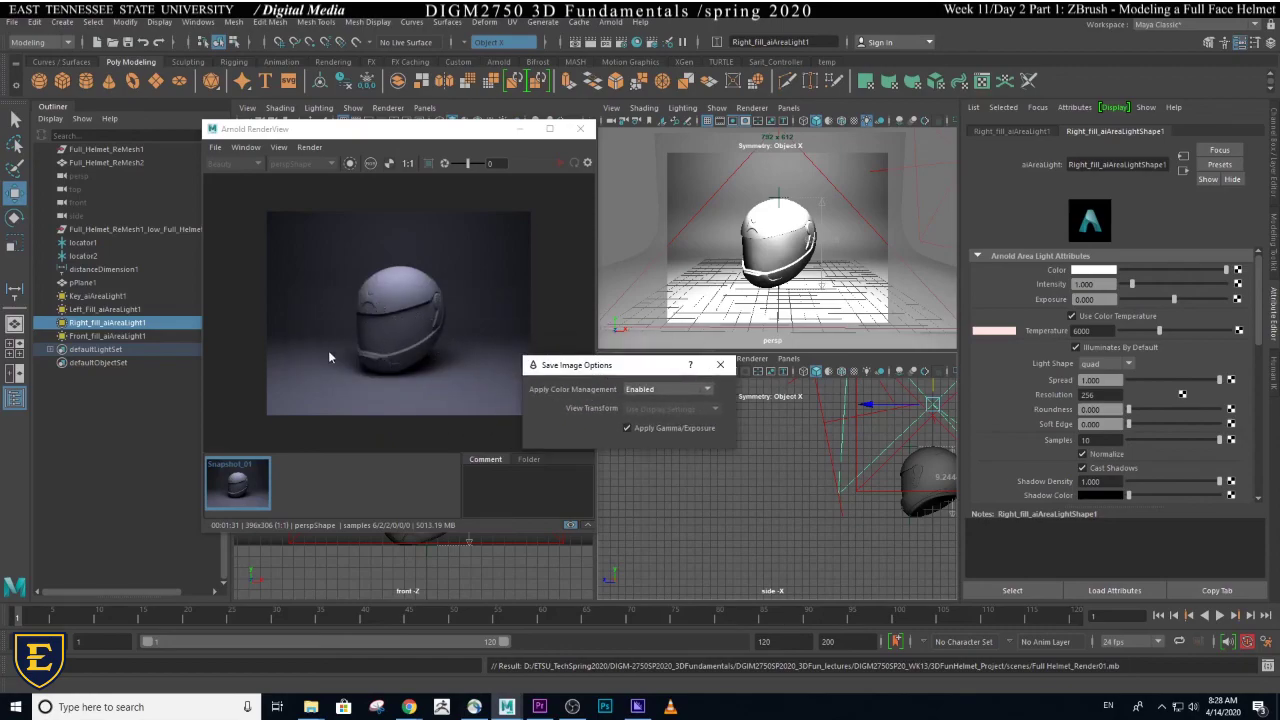
pyautogui.click(720, 365)
pyautogui.click(216, 148)
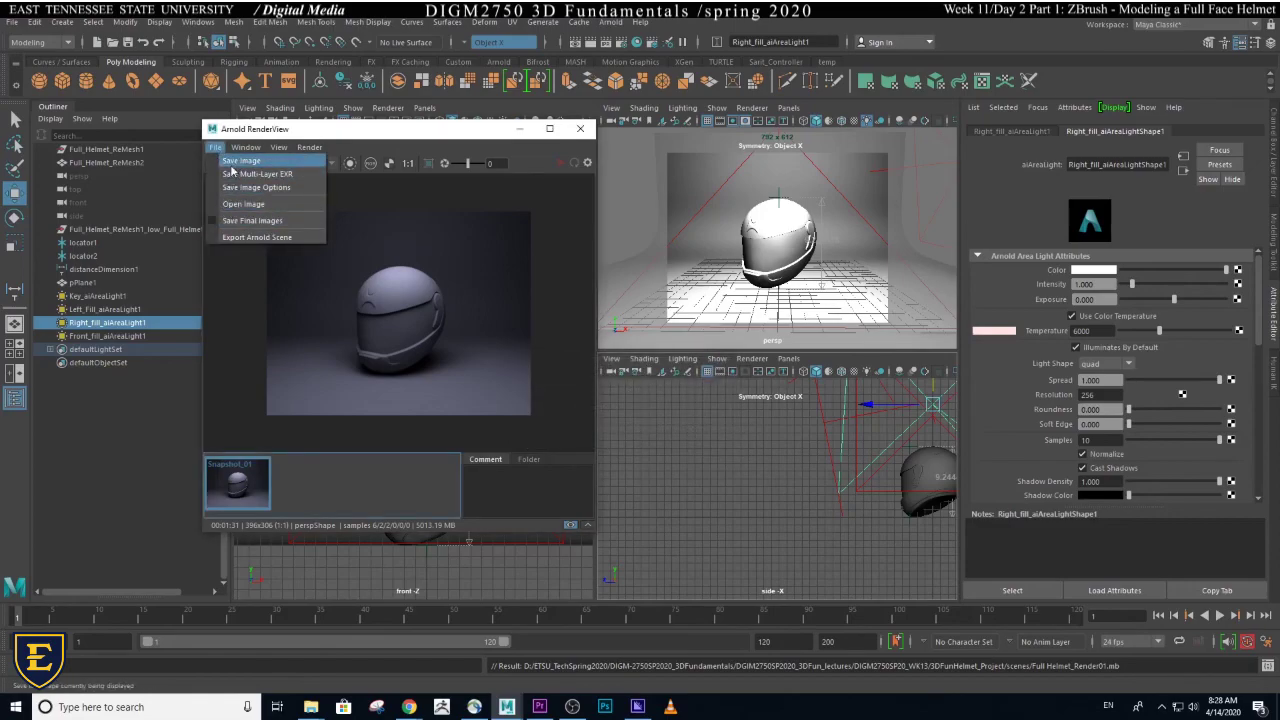
# - Save the render as Helmet_test01 in the 3DFunHelmet_Project images folder
pyautogui.click(232, 163)
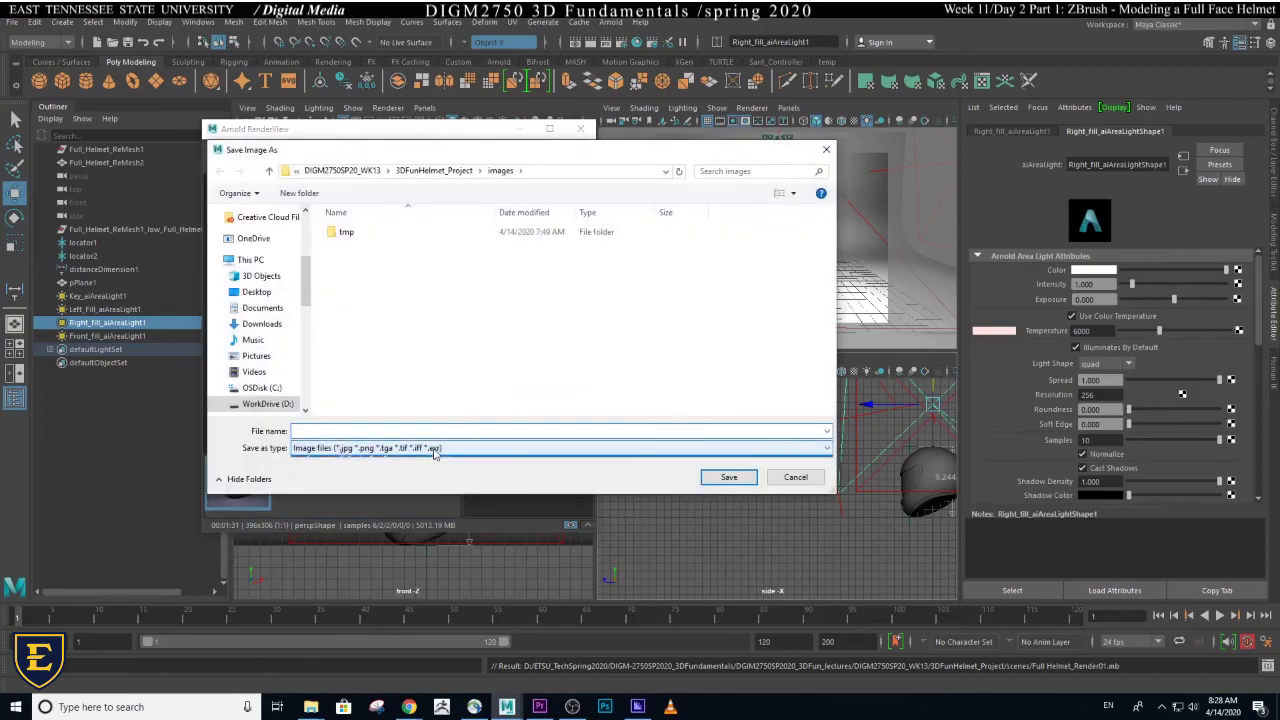
pyautogui.click(435, 452)
pyautogui.click(483, 466)
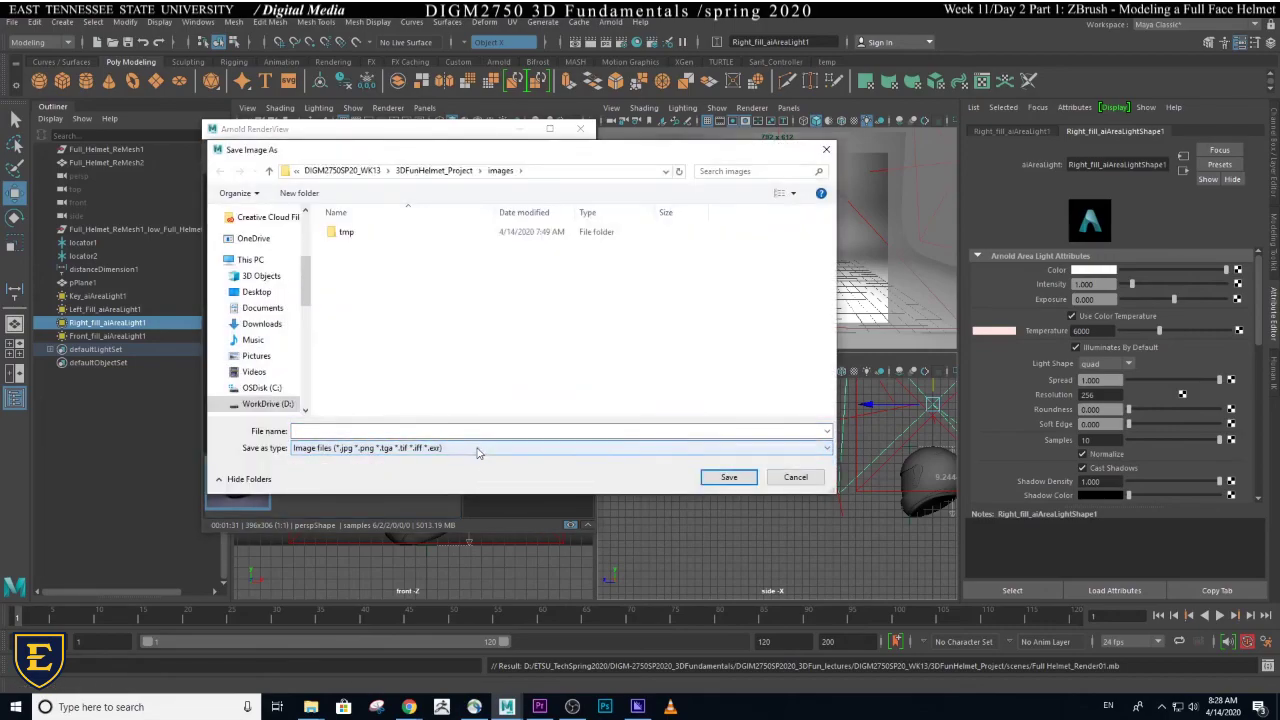
pyautogui.click(477, 453)
pyautogui.click(479, 461)
pyautogui.click(387, 430)
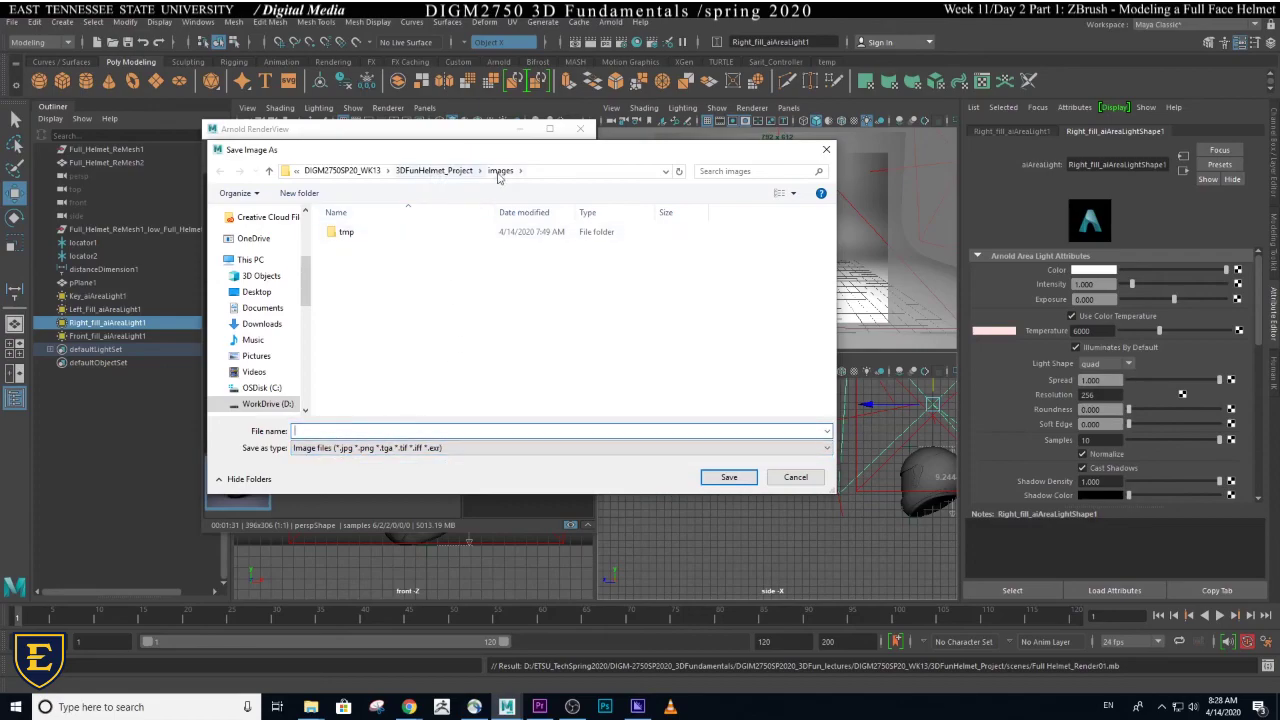
pyautogui.click(440, 171)
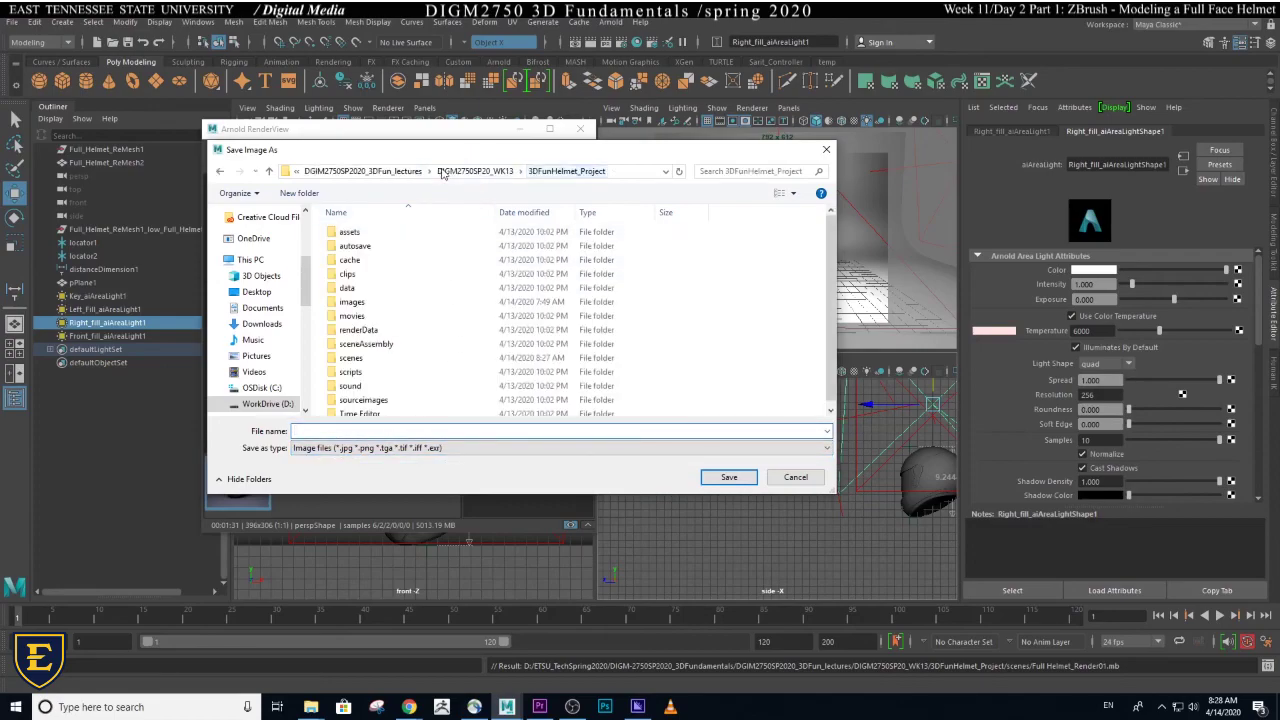
pyautogui.doubleClick(352, 302)
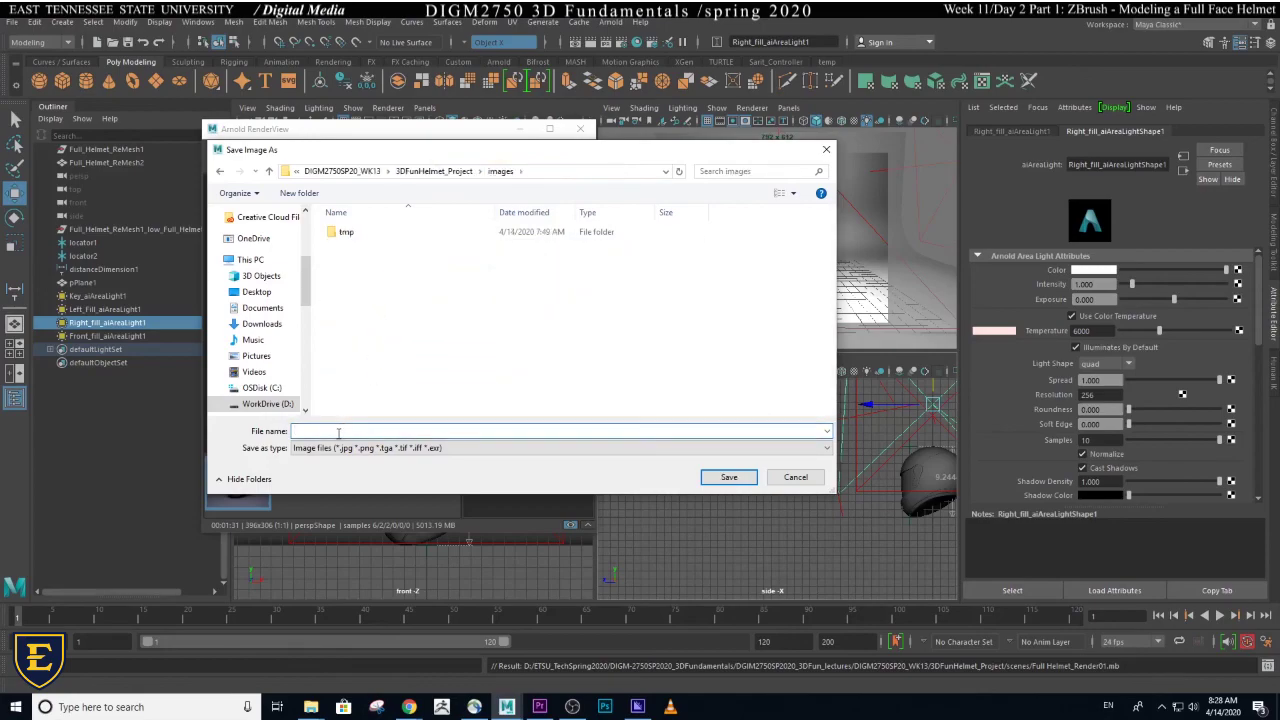
pyautogui.write('Helmet_test01')
pyautogui.press('Return')
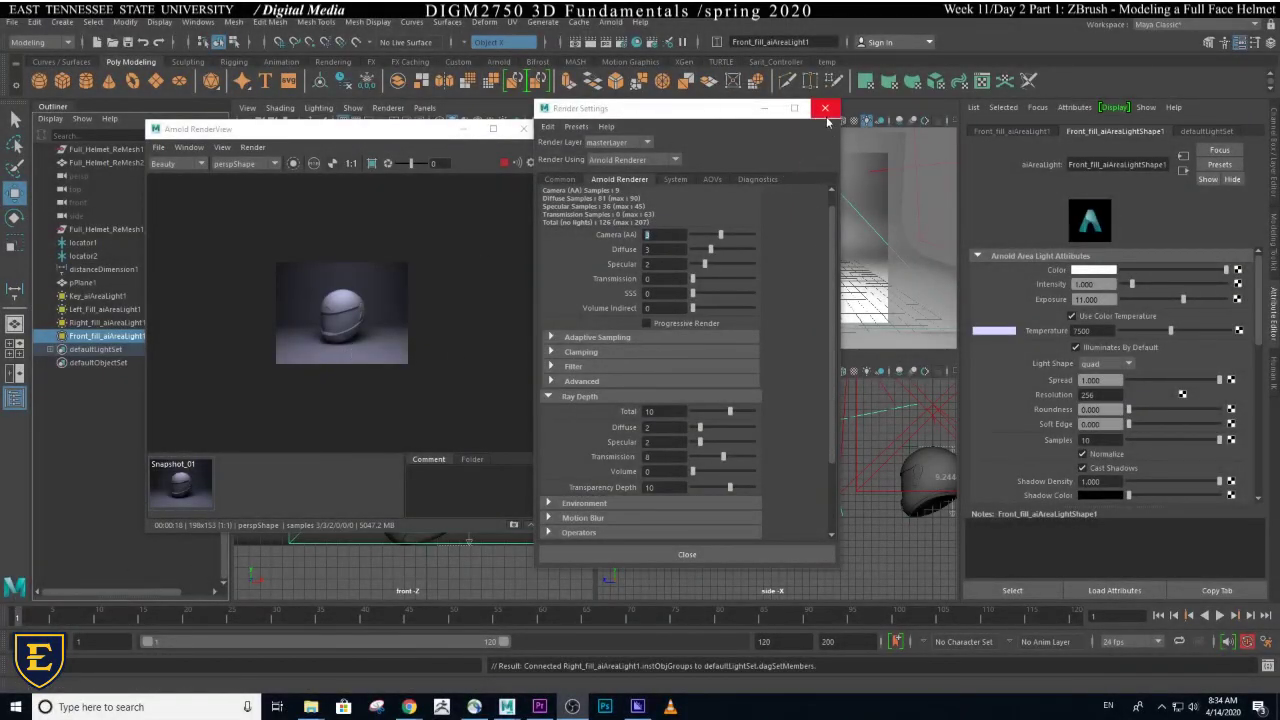
# - Close the Render Settings window
pyautogui.click(825, 109)
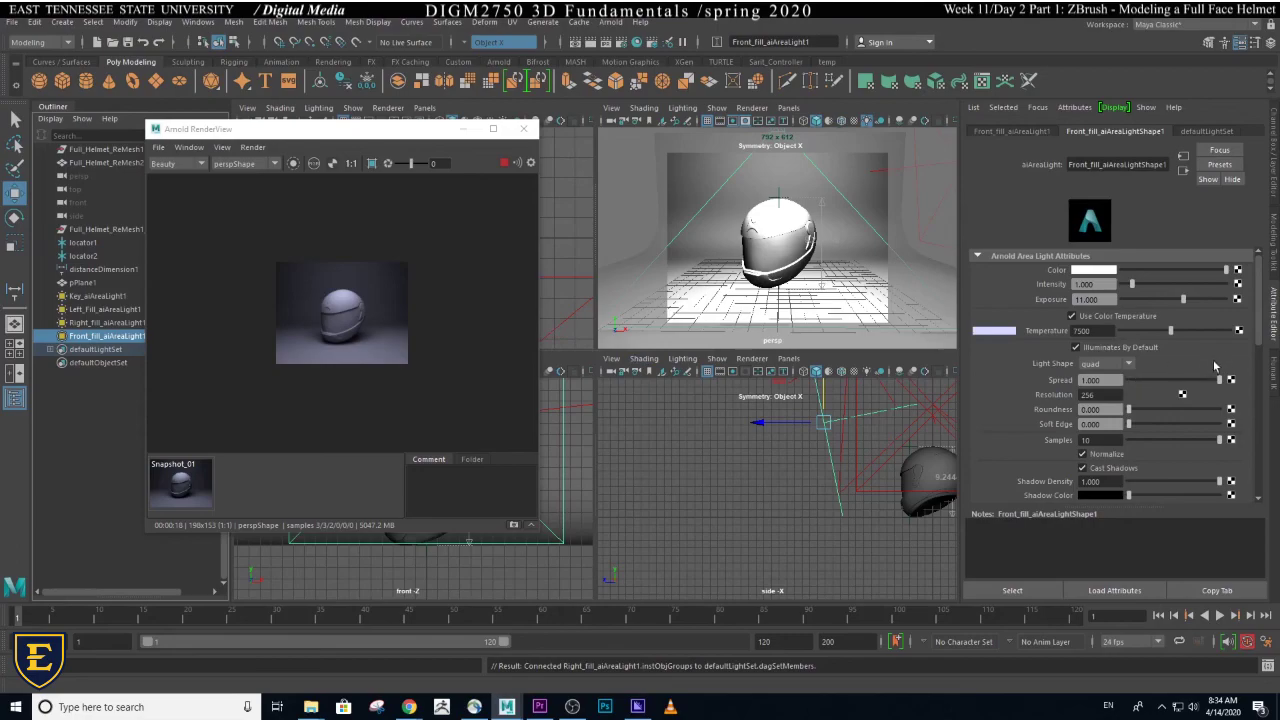
pyautogui.moveTo(1258, 333)
pyautogui.mouseDown()
pyautogui.moveTo(1258, 440)
pyautogui.moveTo(1276, 395)
pyautogui.moveTo(1271, 328)
pyautogui.moveTo(1243, 410)
pyautogui.moveTo(1254, 343)
pyautogui.mouseUp()
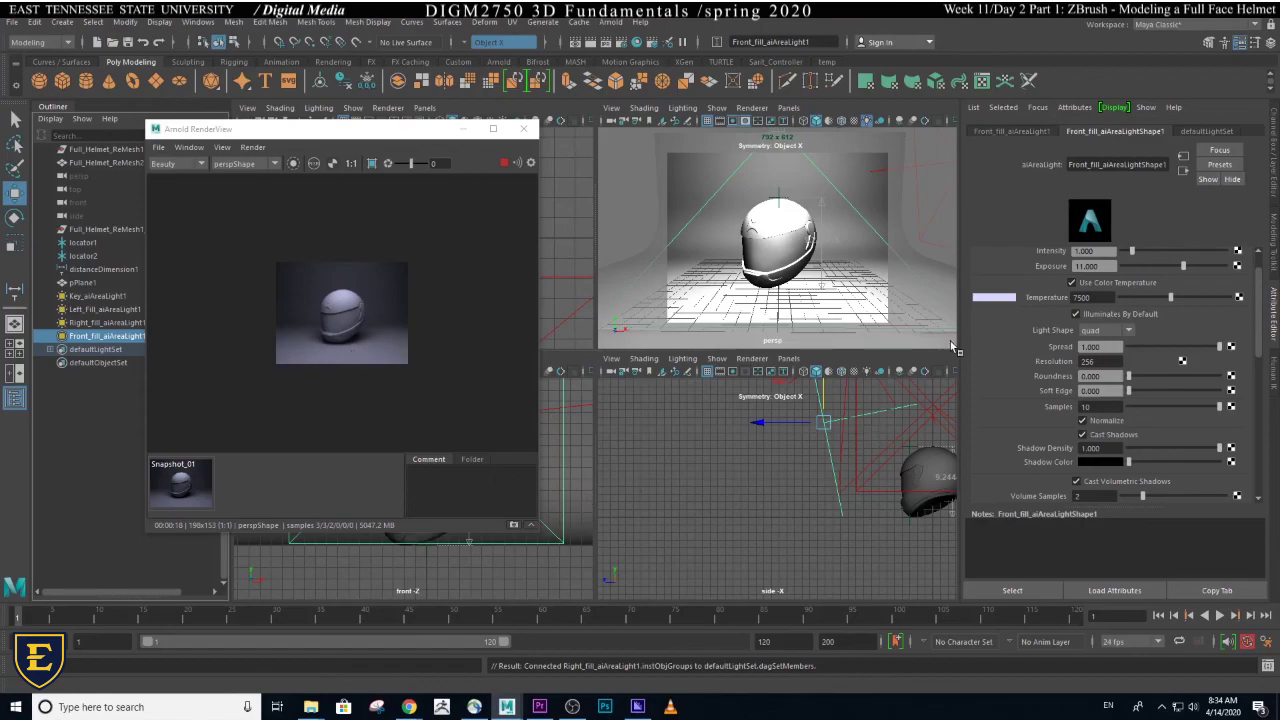
pyautogui.scroll(2, 1256, 343)
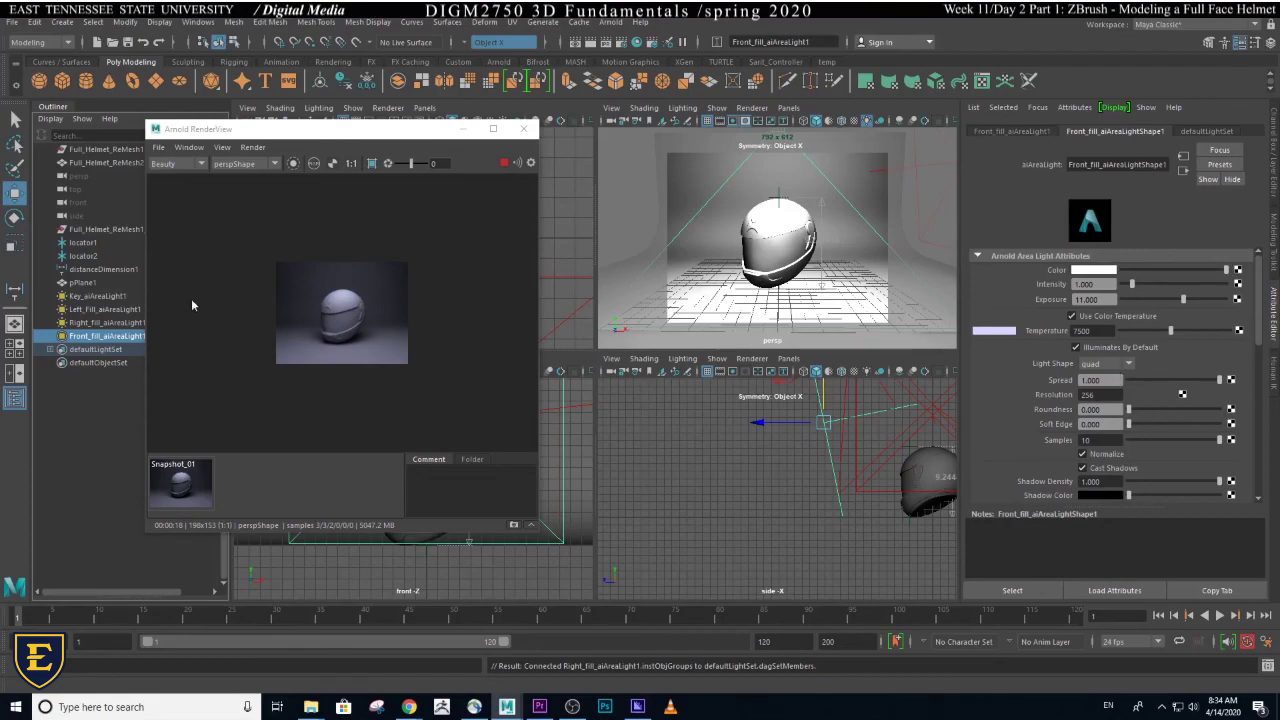
# - Review the Key, Right_fill and Front_fill area lights' attributes in the Attribute Editor
pyautogui.click(97, 296)
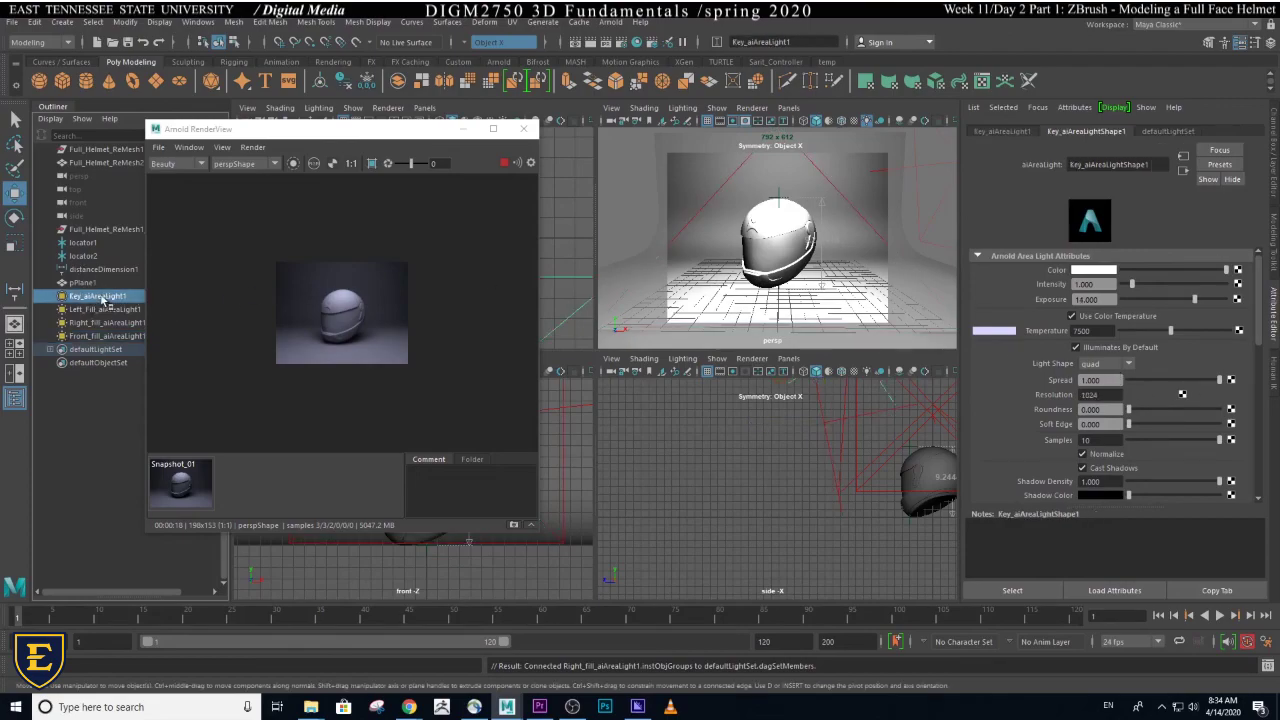
pyautogui.doubleClick(1095, 395)
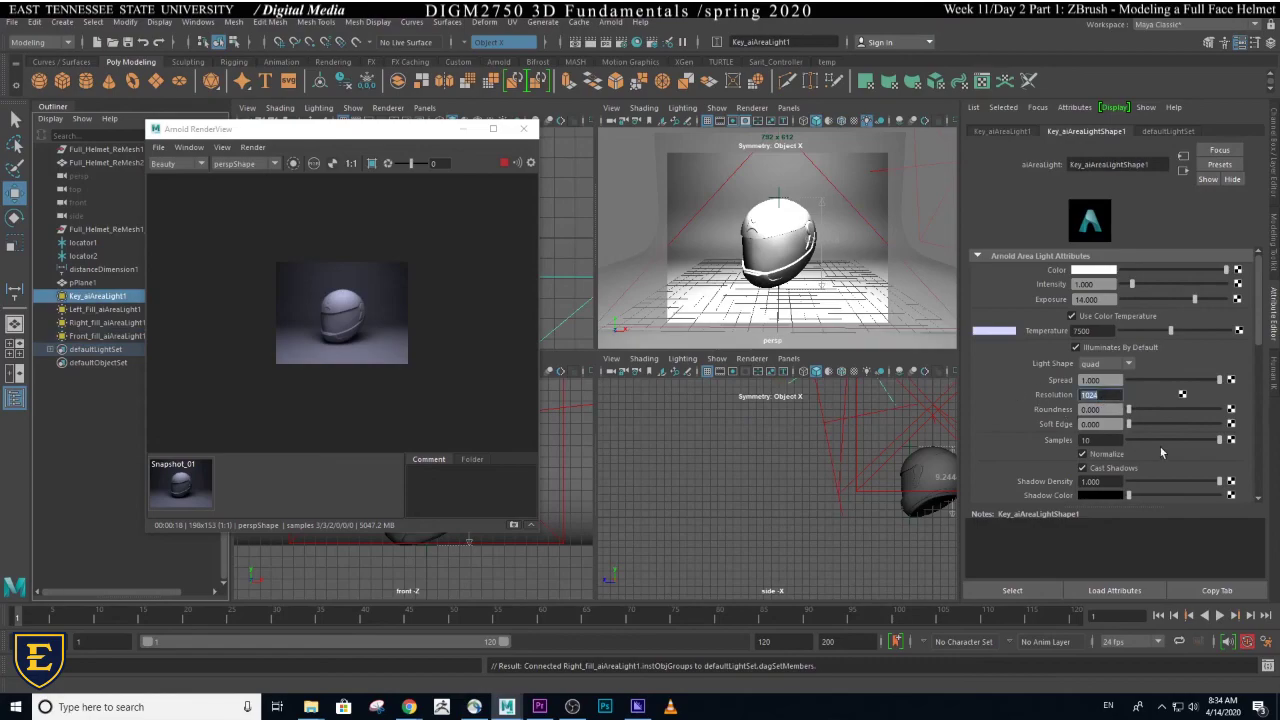
pyautogui.scroll(-3, 1166, 434)
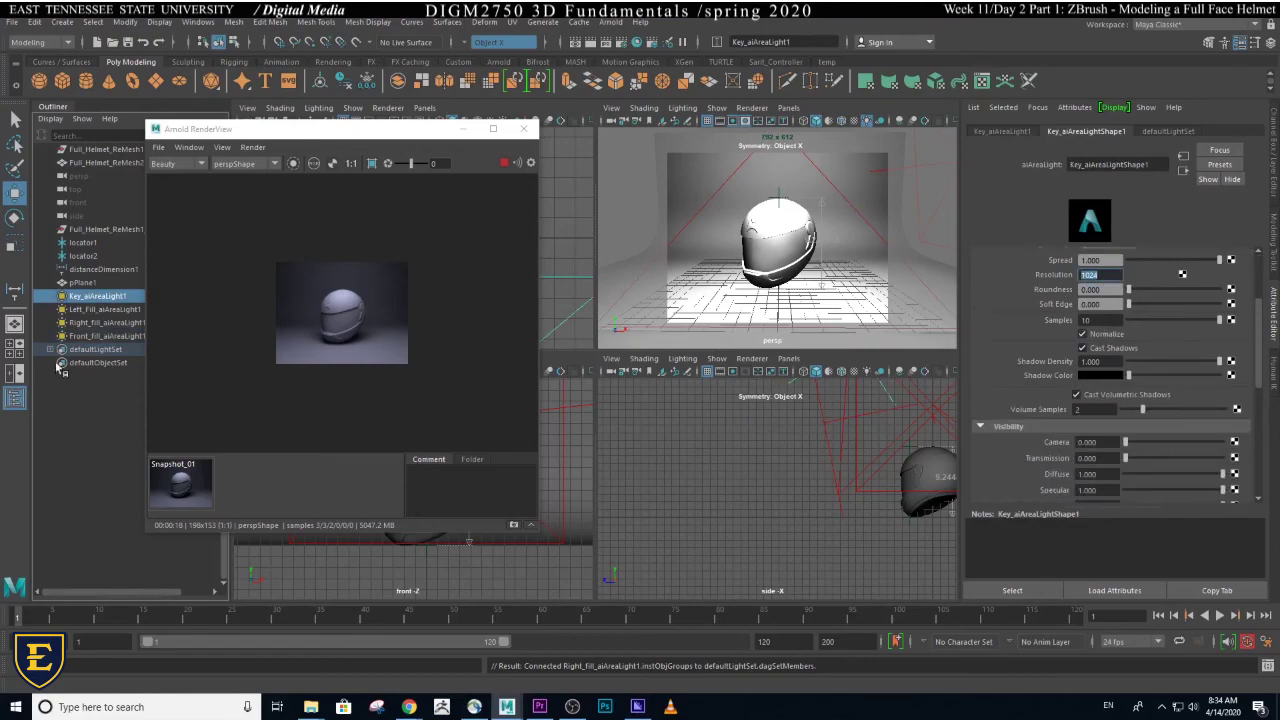
pyautogui.click(88, 323)
pyautogui.click(90, 336)
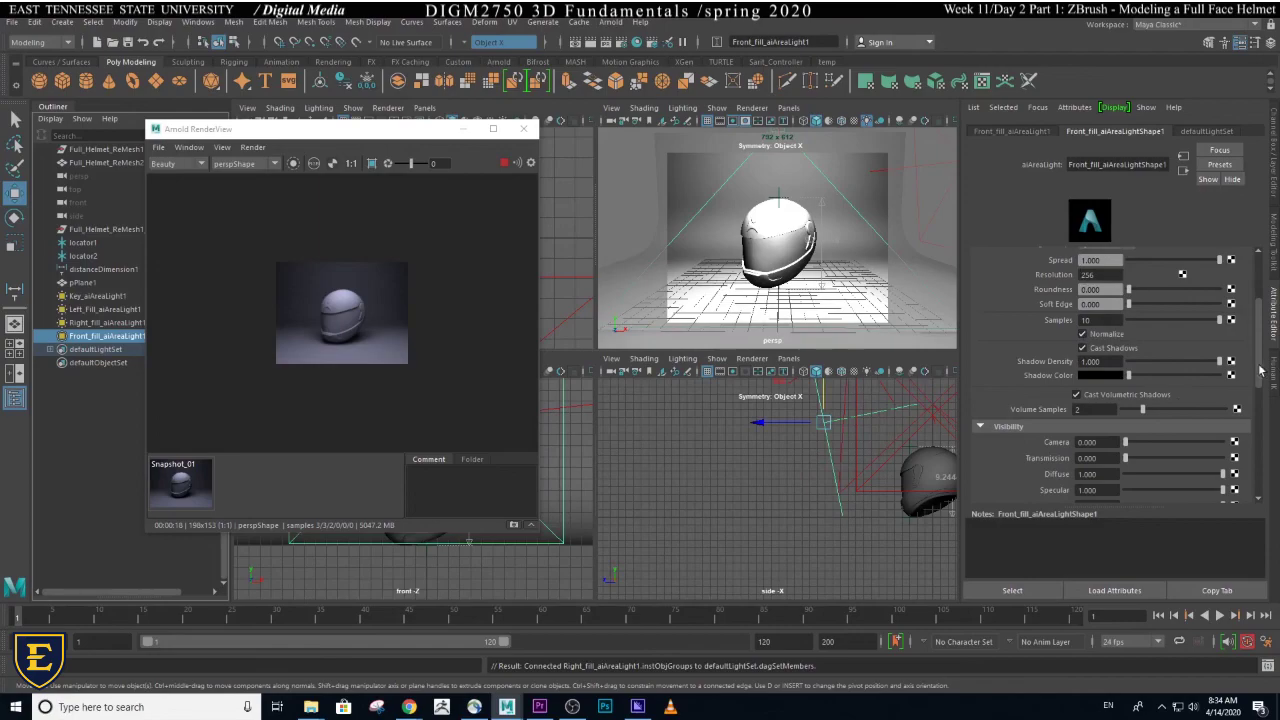
pyautogui.scroll(3, 1260, 370)
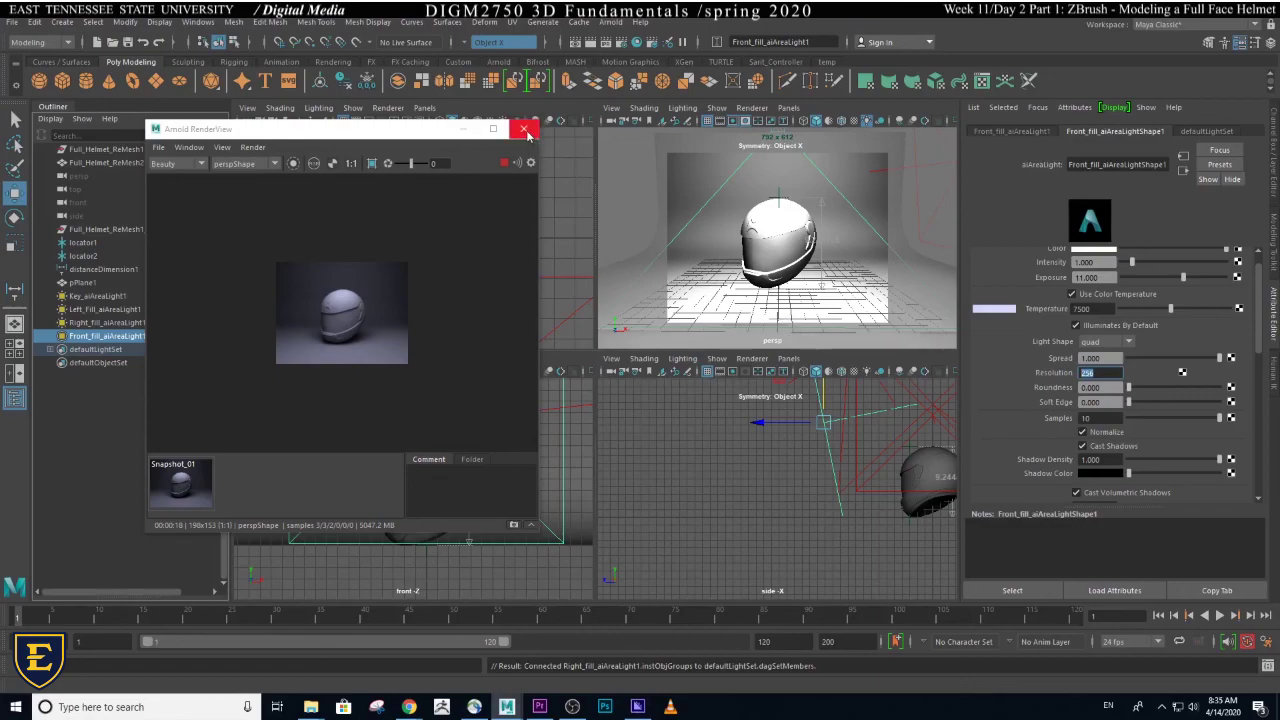
# - Set the RenderView test resolution to 100%
pyautogui.click(220, 150)
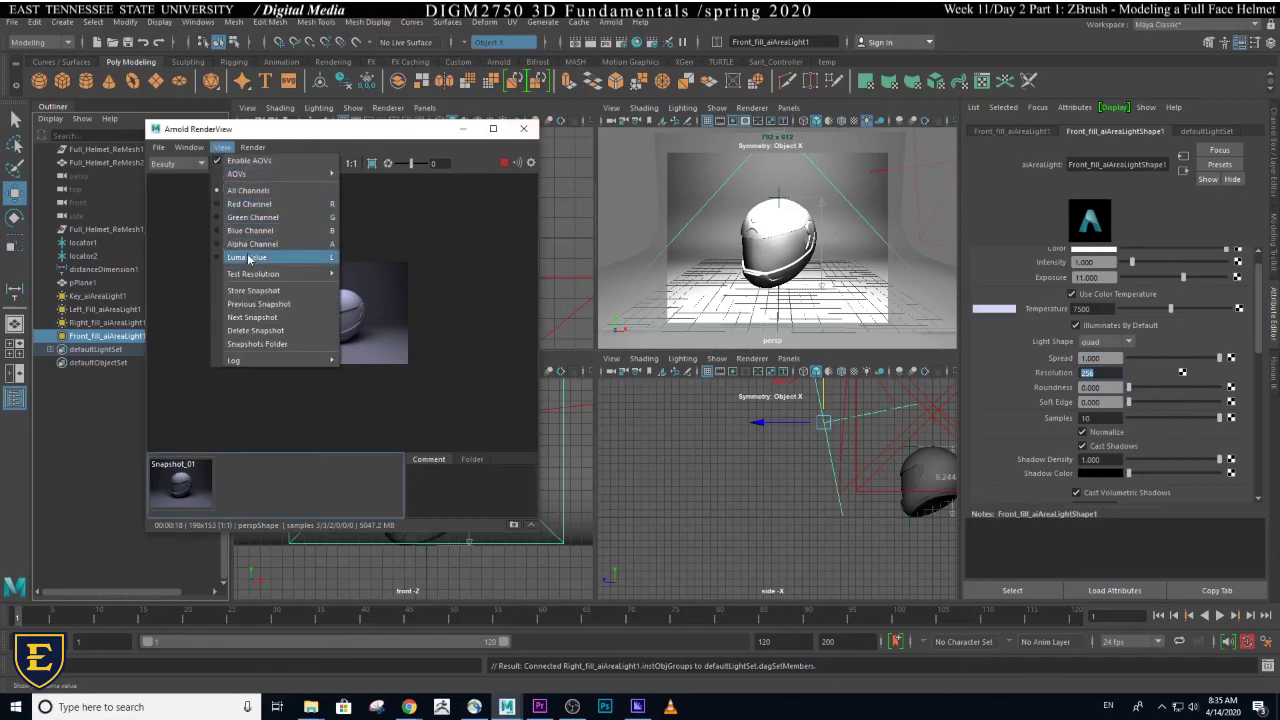
pyautogui.moveTo(246, 277)
pyautogui.click(418, 332)
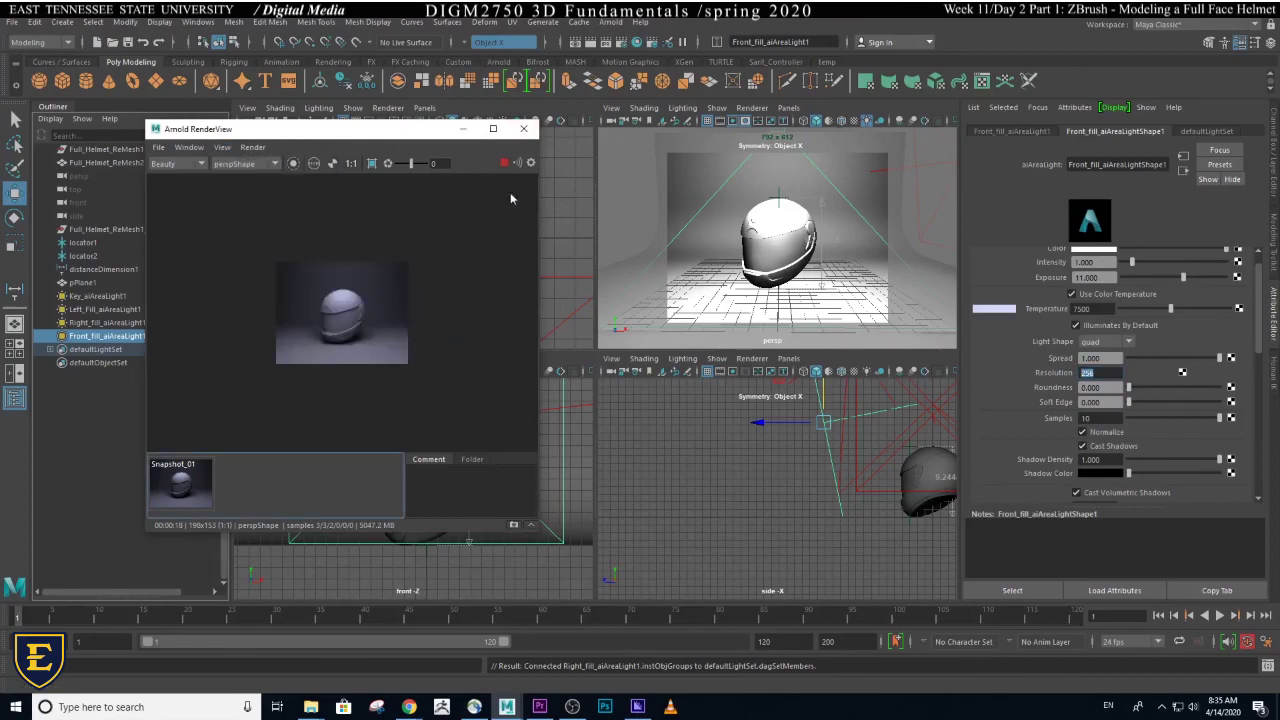
pyautogui.moveTo(470, 130); pyautogui.dragTo(912, 166)
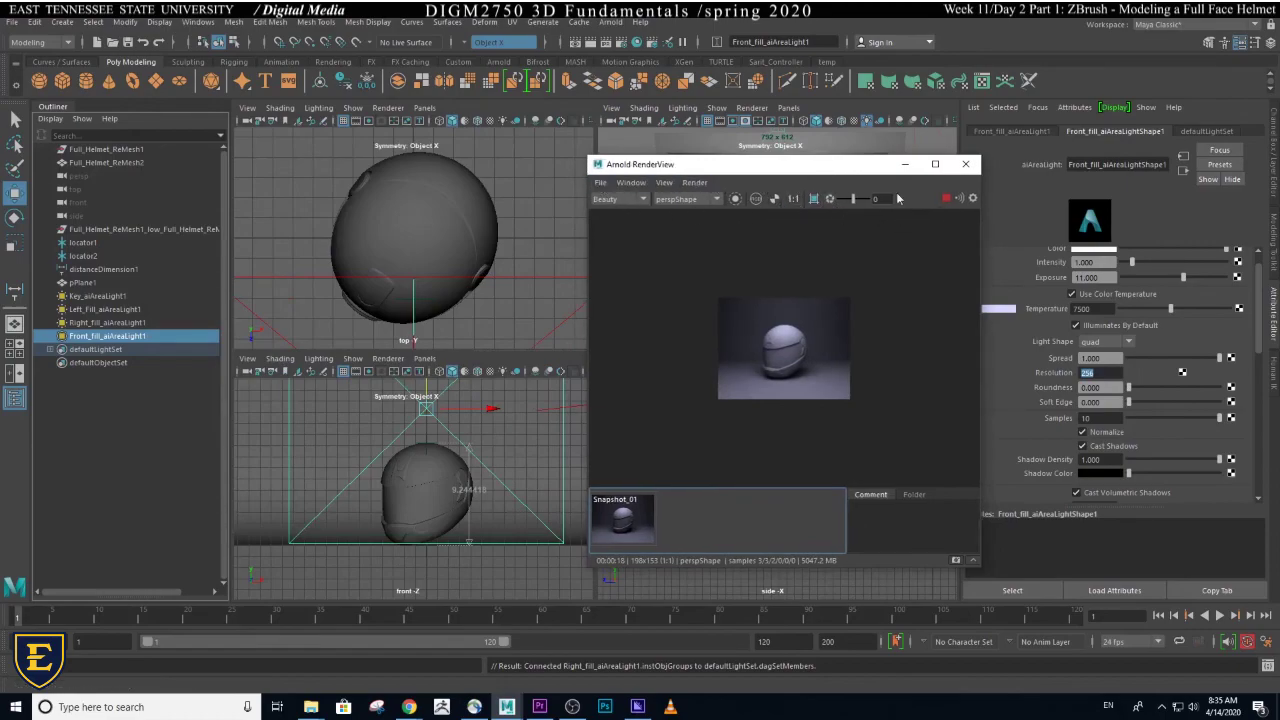
pyautogui.moveTo(880, 164); pyautogui.dragTo(519, 143)
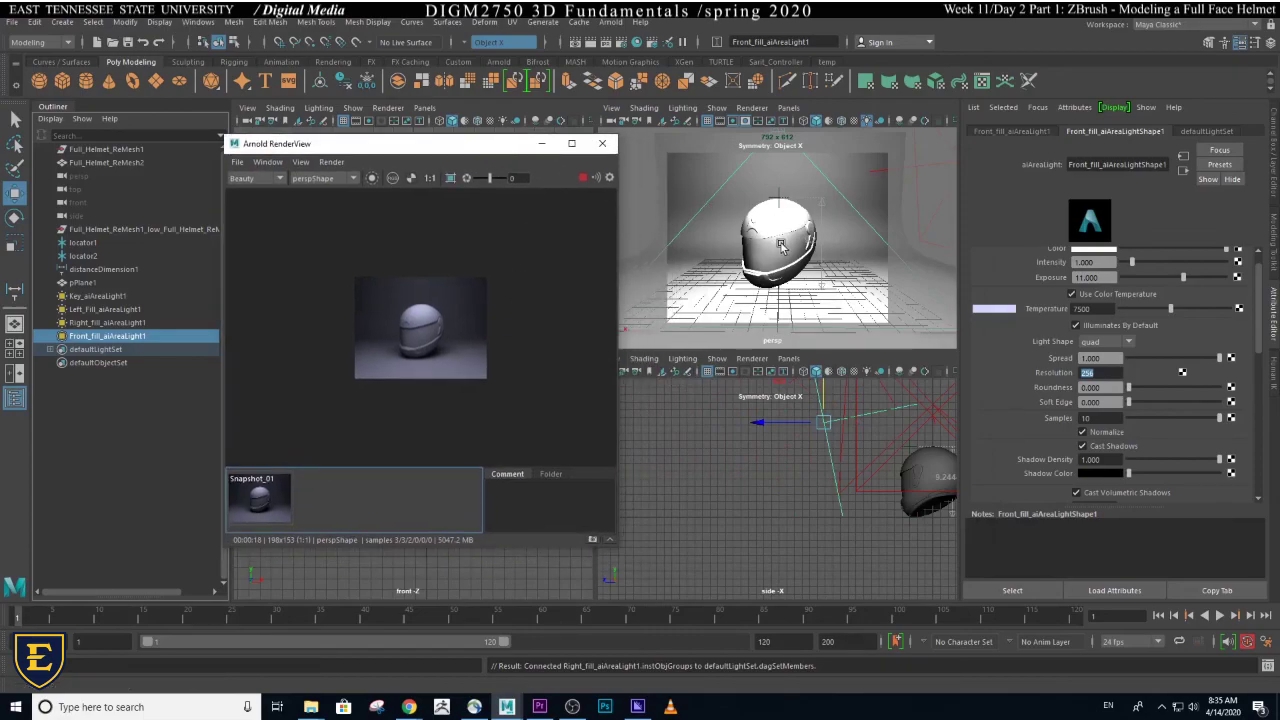
# - Stop the IPR, start a fresh helmet render, then interrupt it
pyautogui.click(583, 179)
pyautogui.click(583, 177)
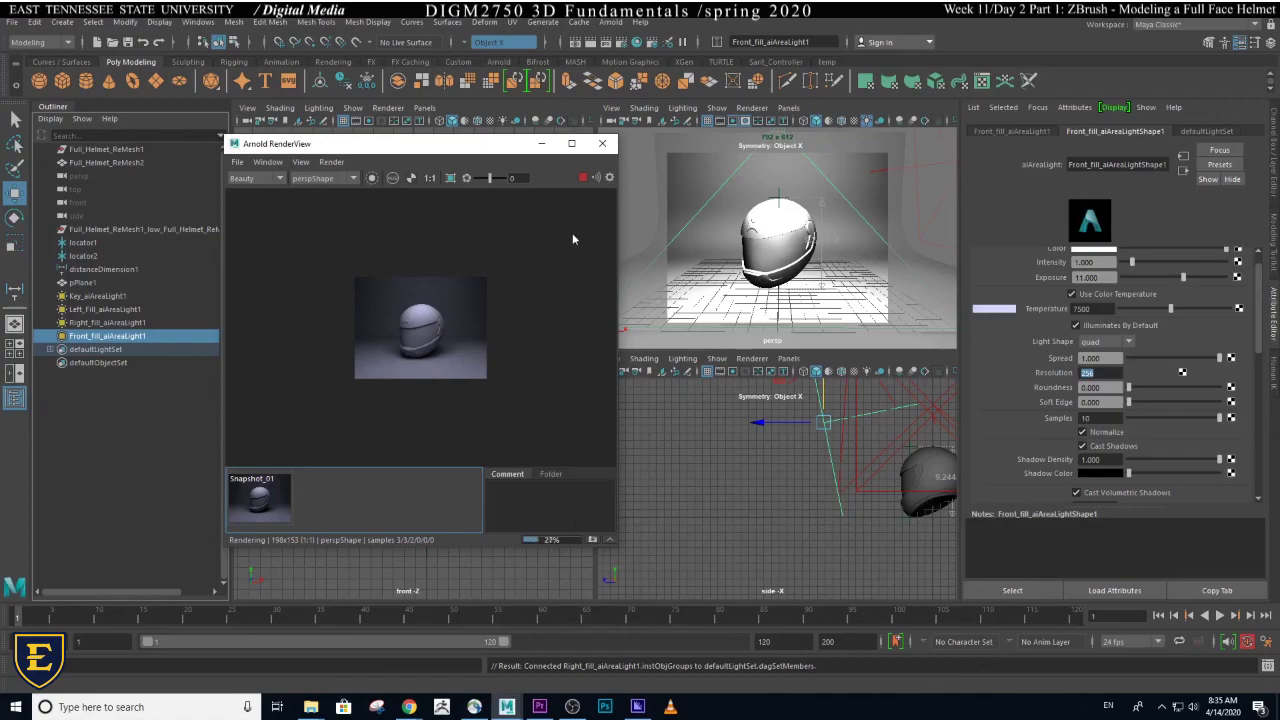
pyautogui.click(584, 178)
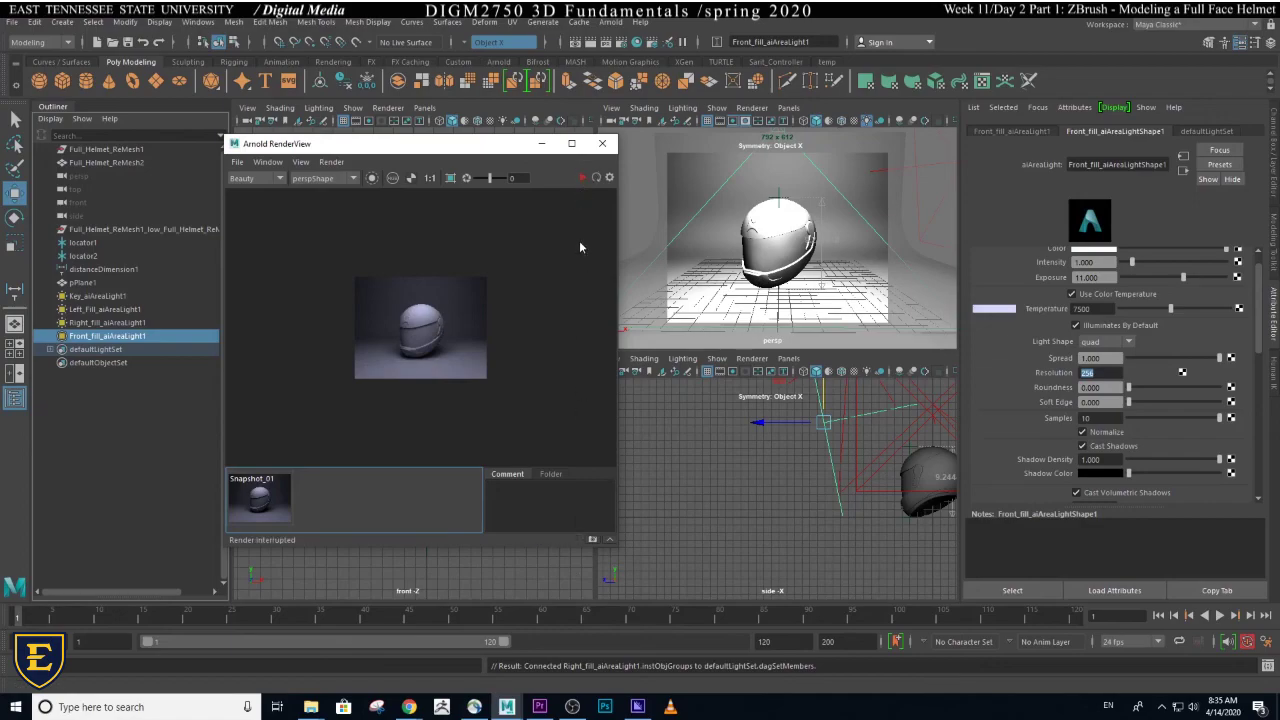
# - Set Arnold Camera (AA) samples to 6 and Specular samples to 3
pyautogui.click(625, 45)
pyautogui.click(646, 235)
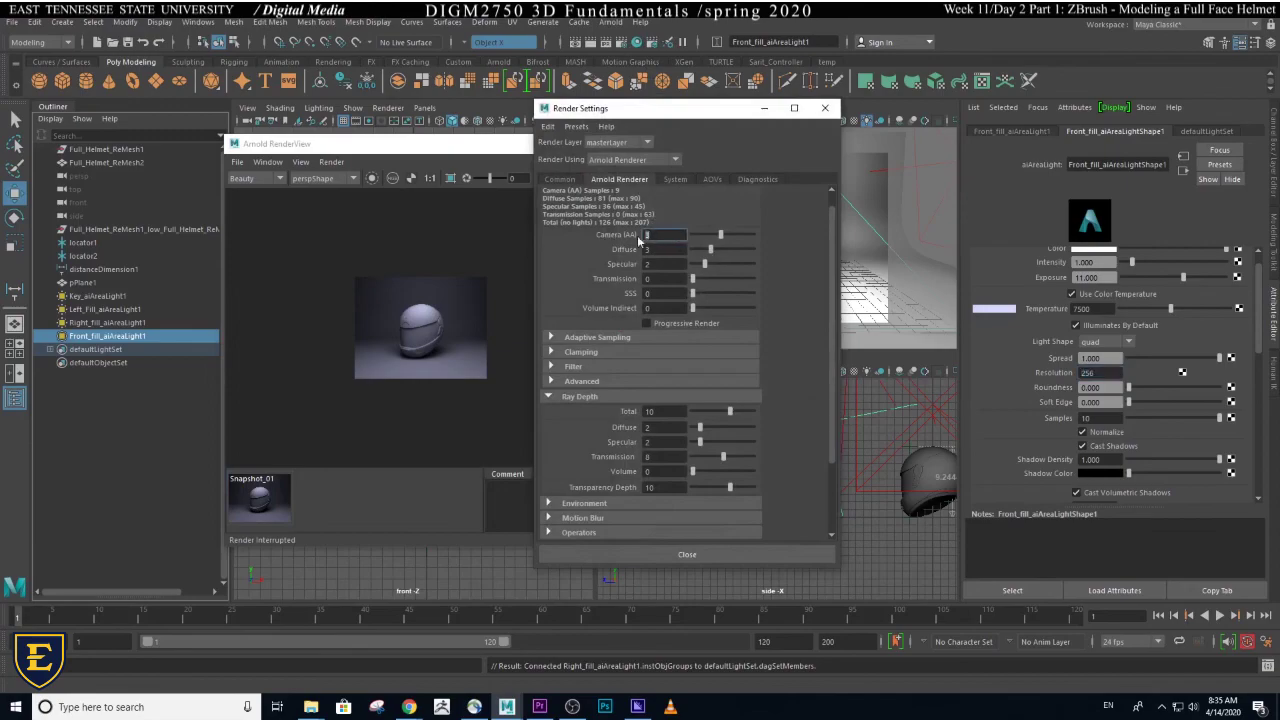
pyautogui.write('6')
pyautogui.press('Return')
pyautogui.click(657, 264)
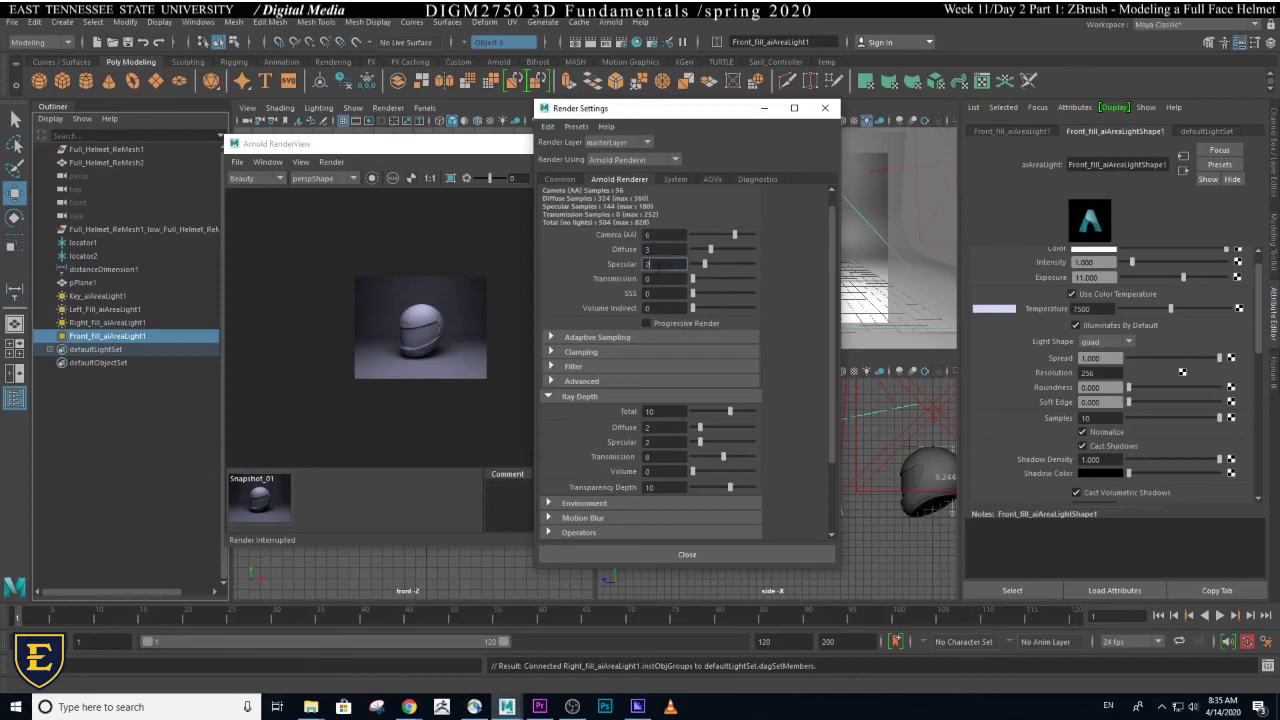
pyautogui.click(648, 249)
pyautogui.doubleClick(668, 250)
pyautogui.press('Tab')
pyautogui.write('3')
pyautogui.press('Return')
# - Set Ray Depth Diffuse and Specular to 3, Transparency Depth to 0, then re-render
pyautogui.click(575, 398)
pyautogui.click(575, 398)
pyautogui.scroll(-2, 650, 420)
pyautogui.doubleClick(652, 347)
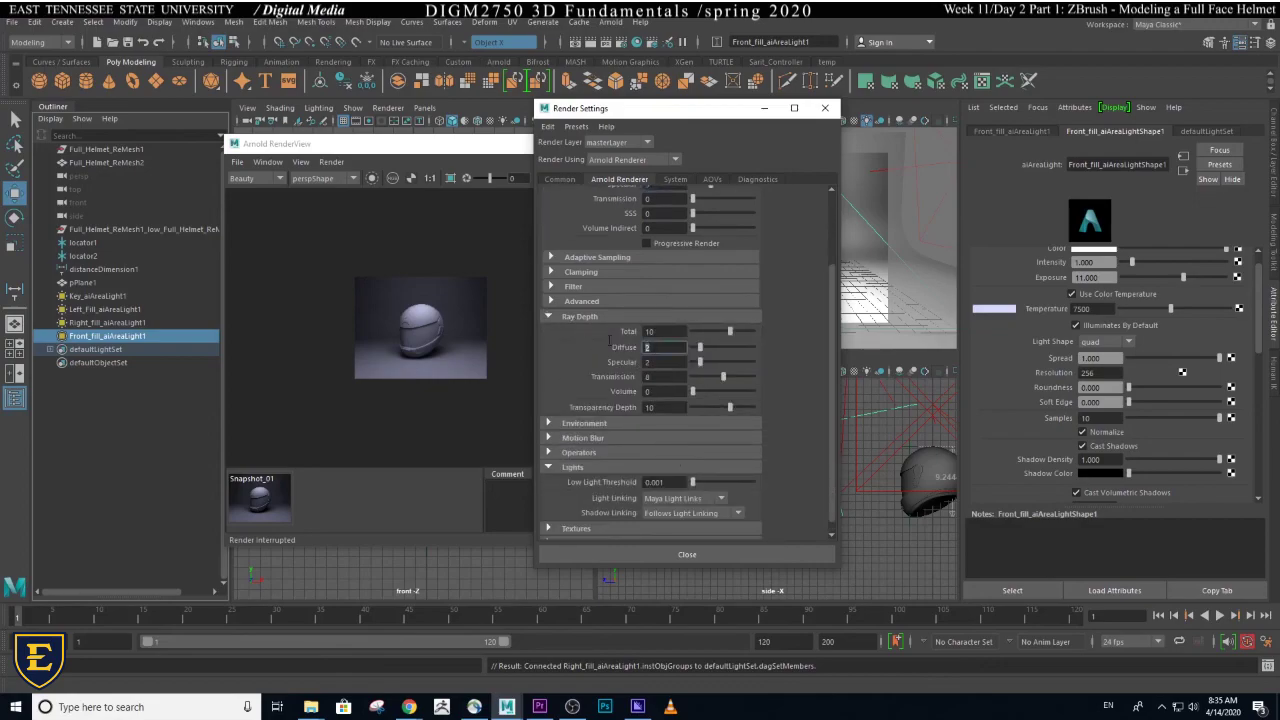
pyautogui.press('Tab')
pyautogui.moveTo(830, 352); pyautogui.dragTo(830, 326)
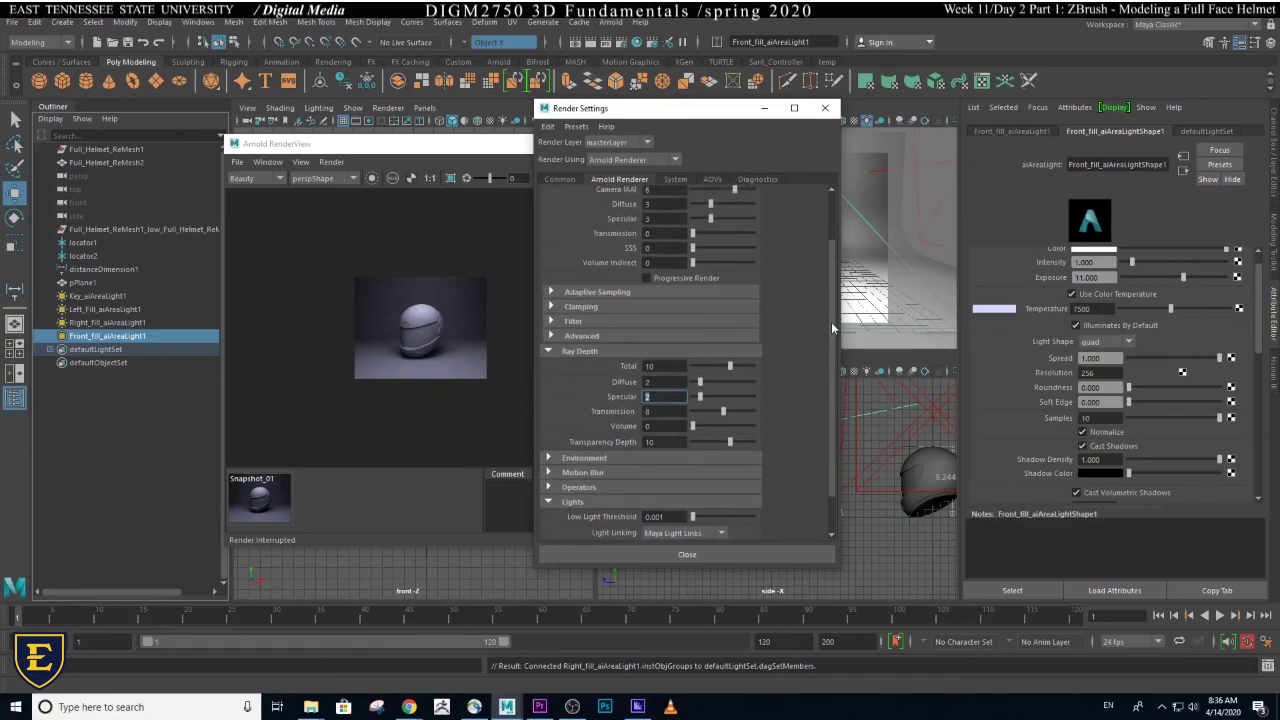
pyautogui.doubleClick(646, 382)
pyautogui.write('3')
pyautogui.press('Tab')
pyautogui.write('3')
pyautogui.press('Tab')
pyautogui.doubleClick(664, 442)
pyautogui.write('0')
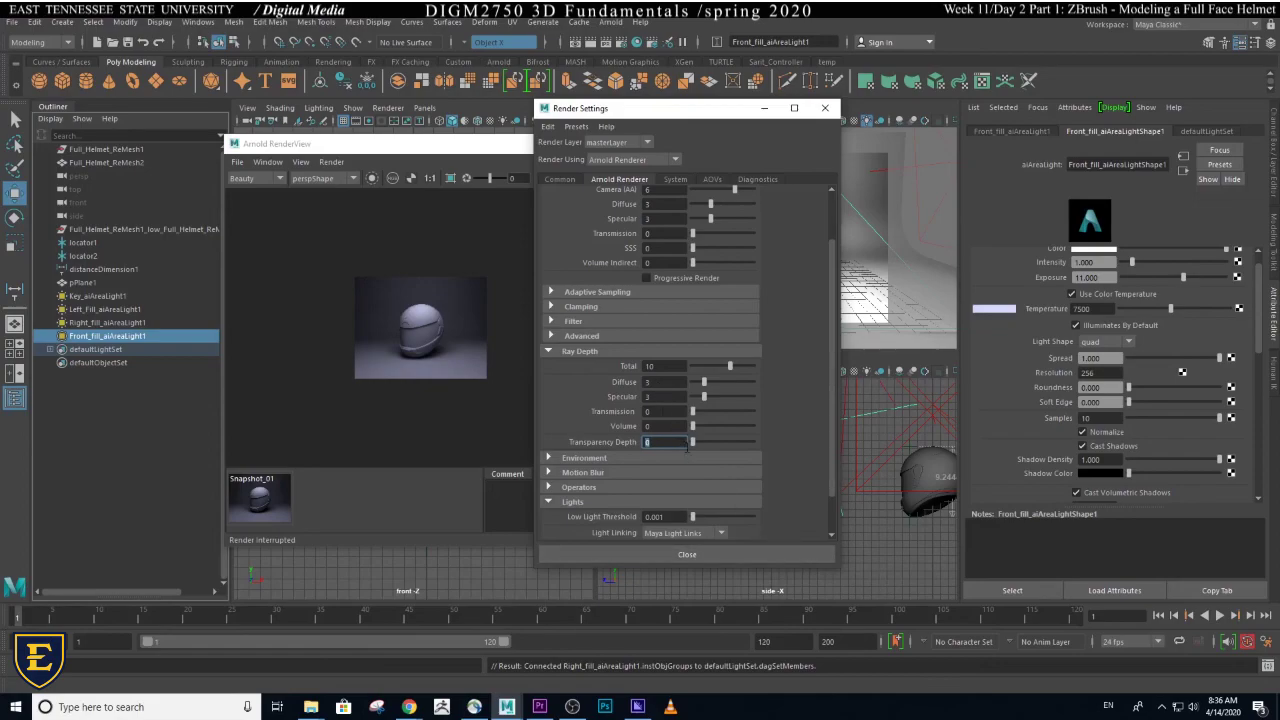
pyautogui.click(686, 554)
pyautogui.click(582, 177)
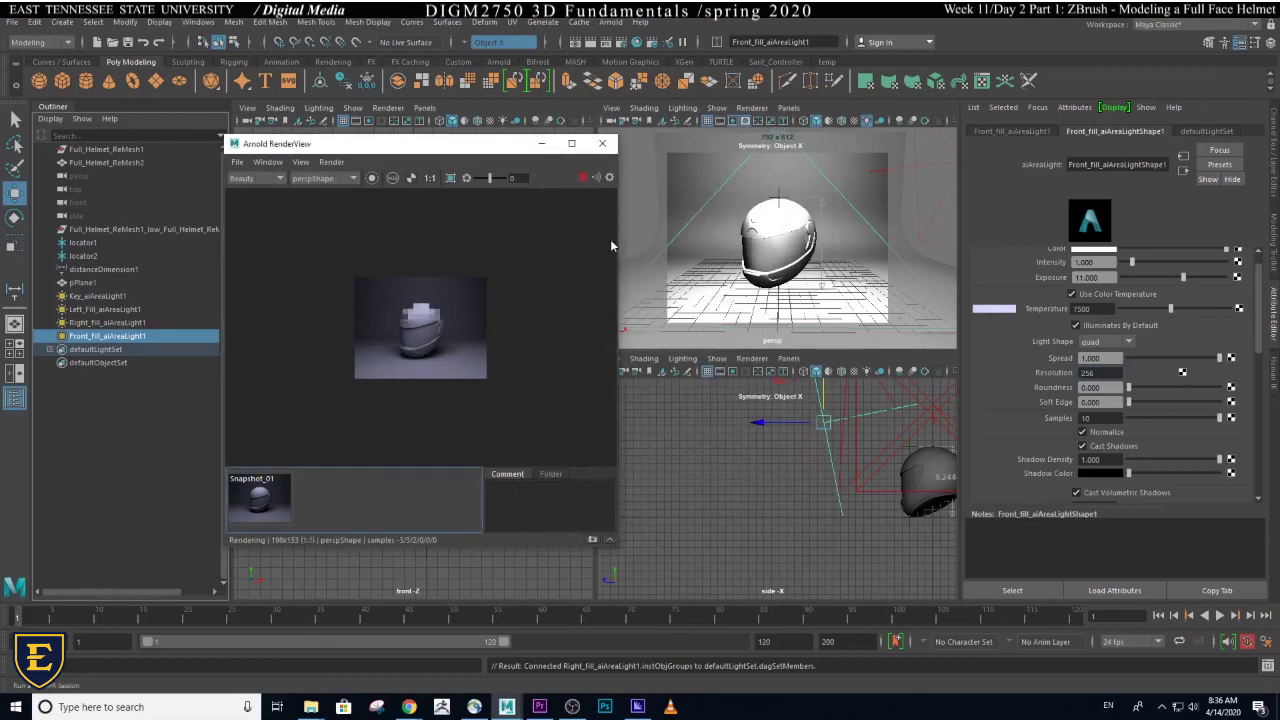
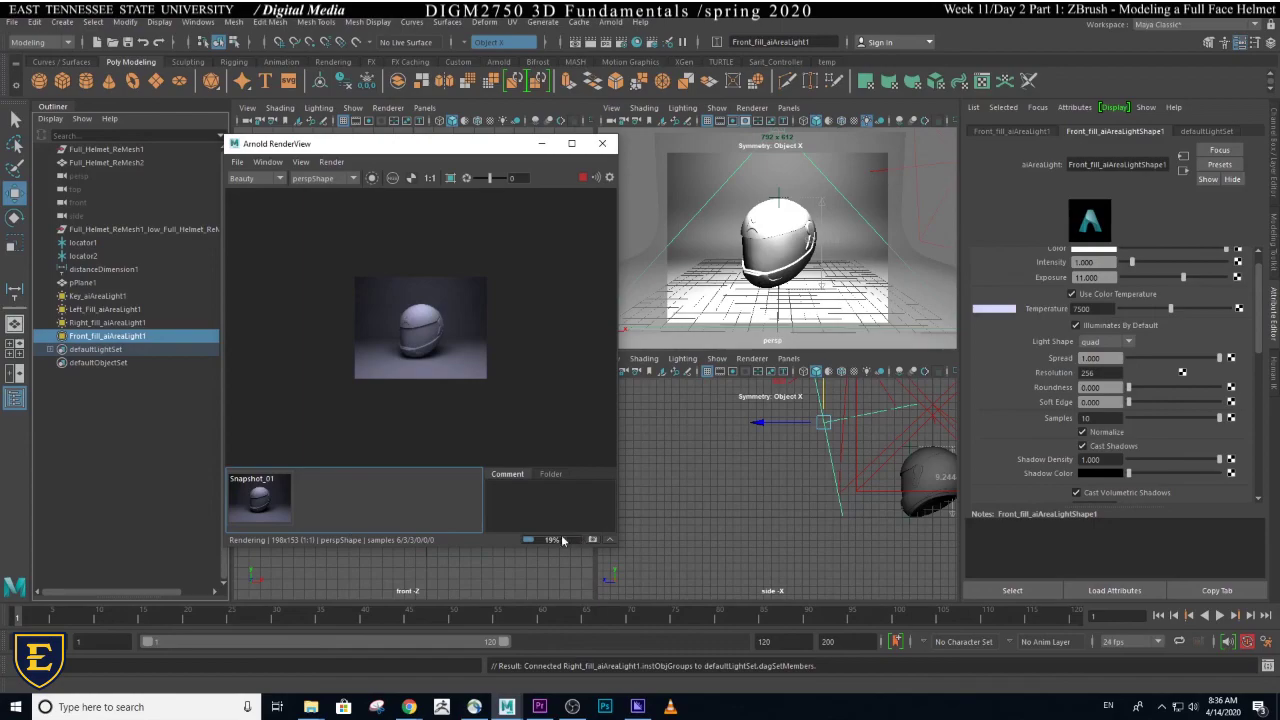
# - Stop the helmet render, close the Arnold RenderView, save the scene, and check Render Setup
pyautogui.click(583, 177)
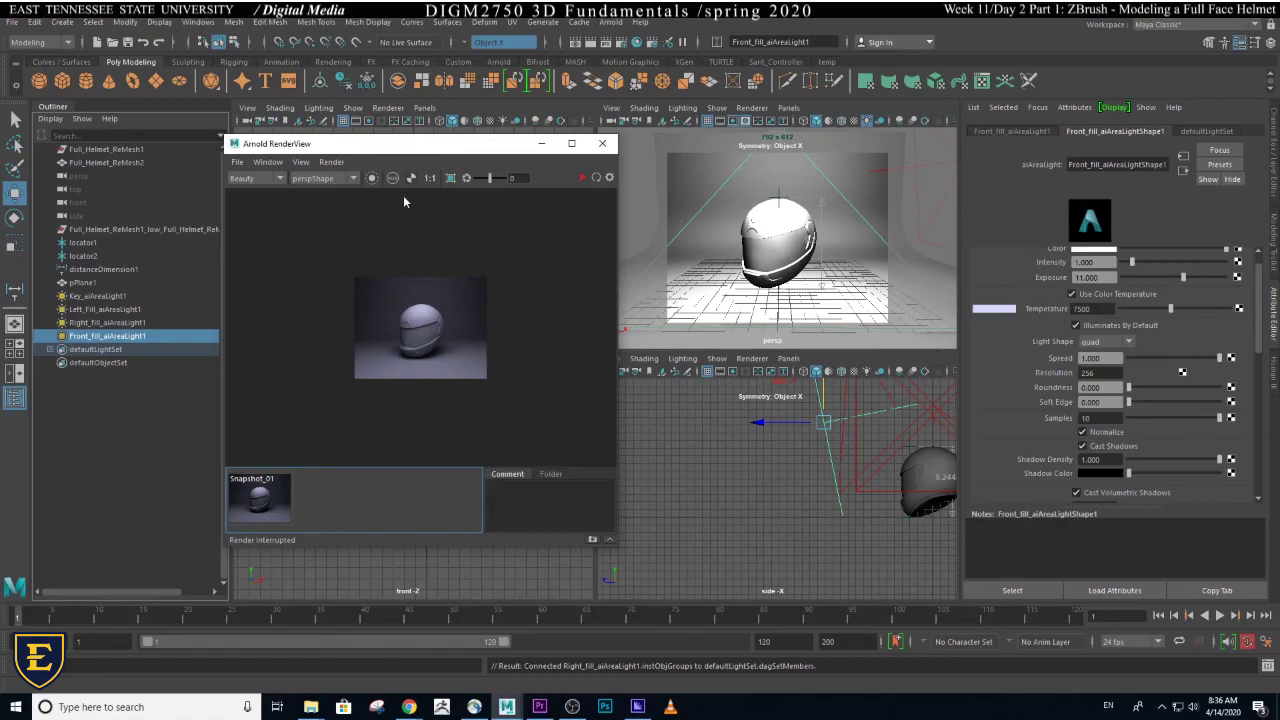
pyautogui.click(602, 143)
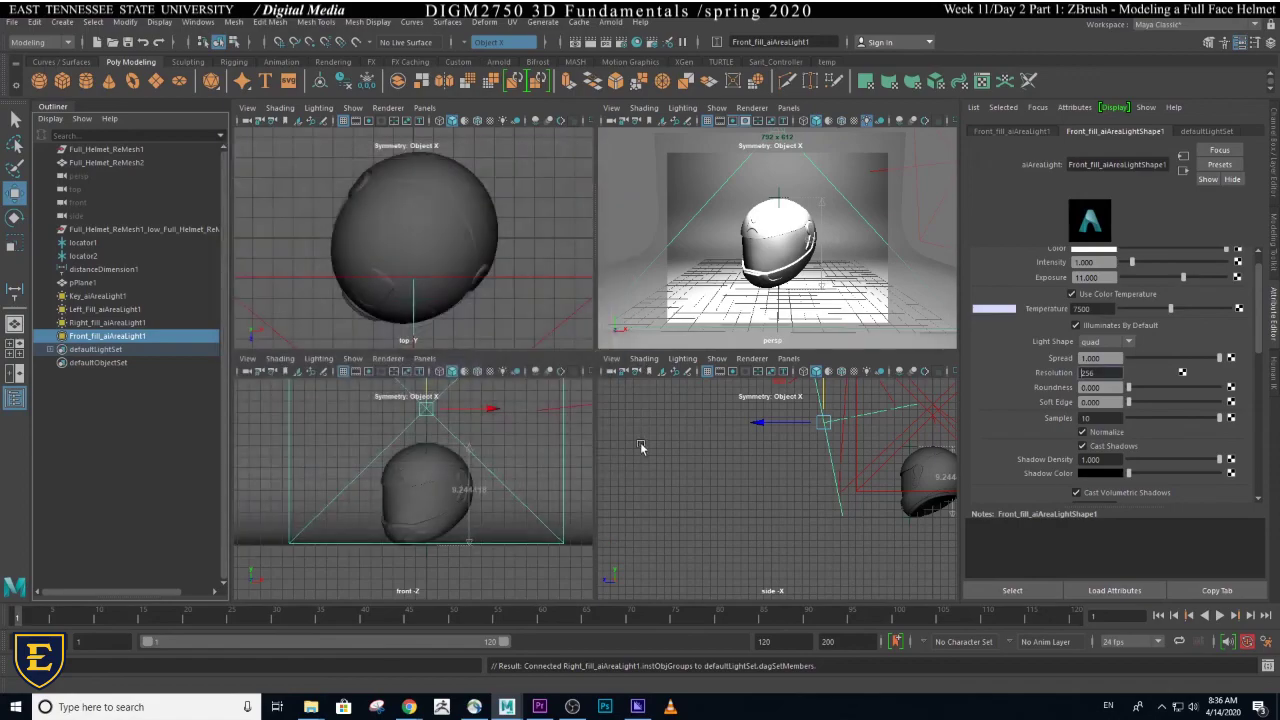
pyautogui.click(14, 22)
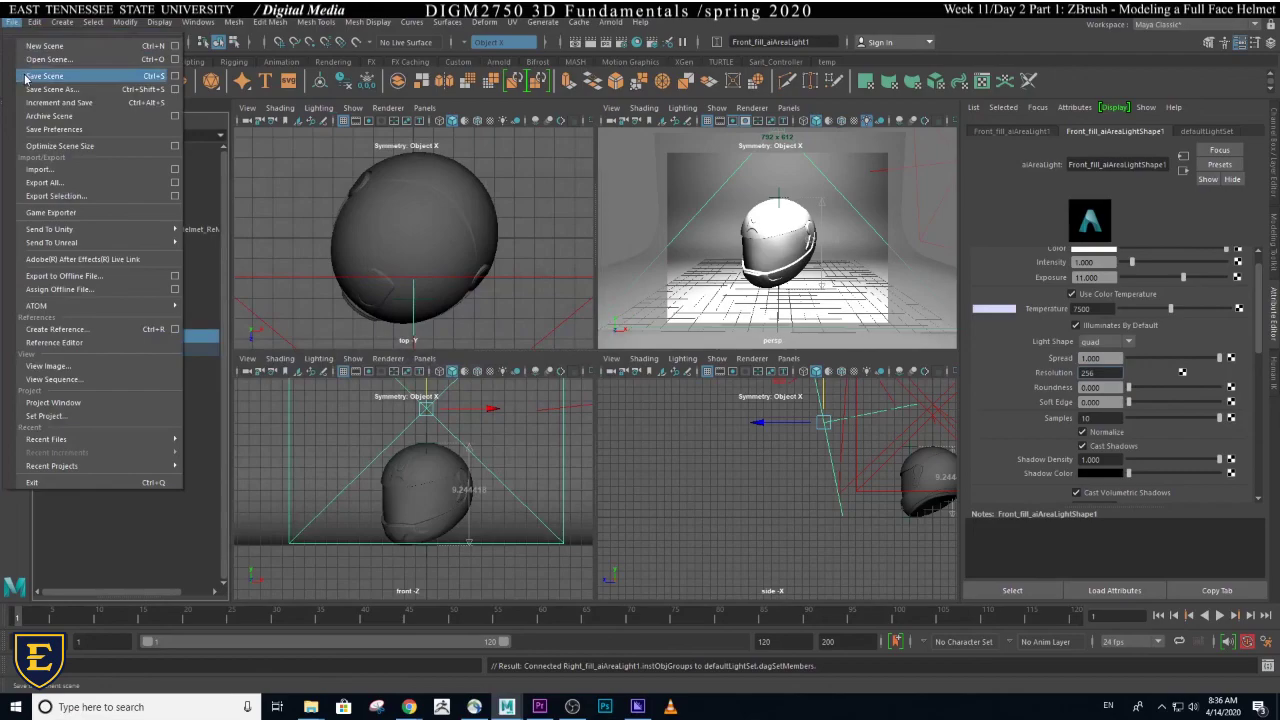
pyautogui.click(27, 78)
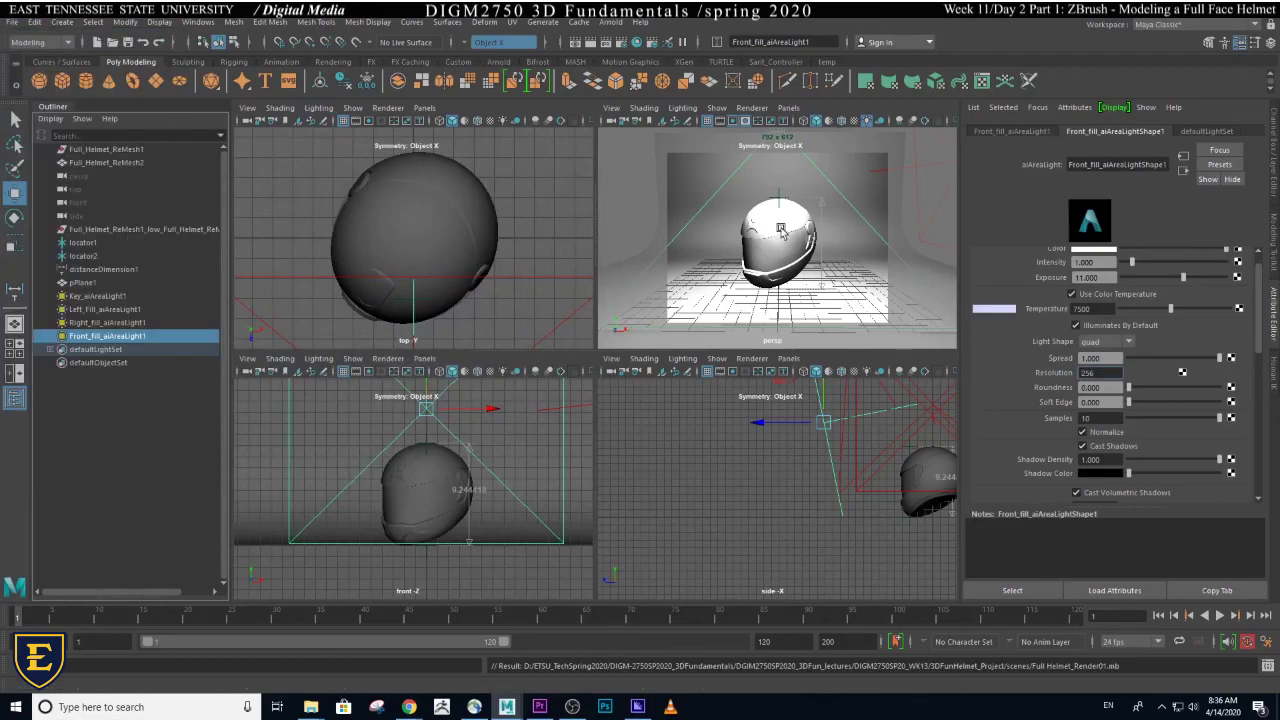
pyautogui.click(652, 43)
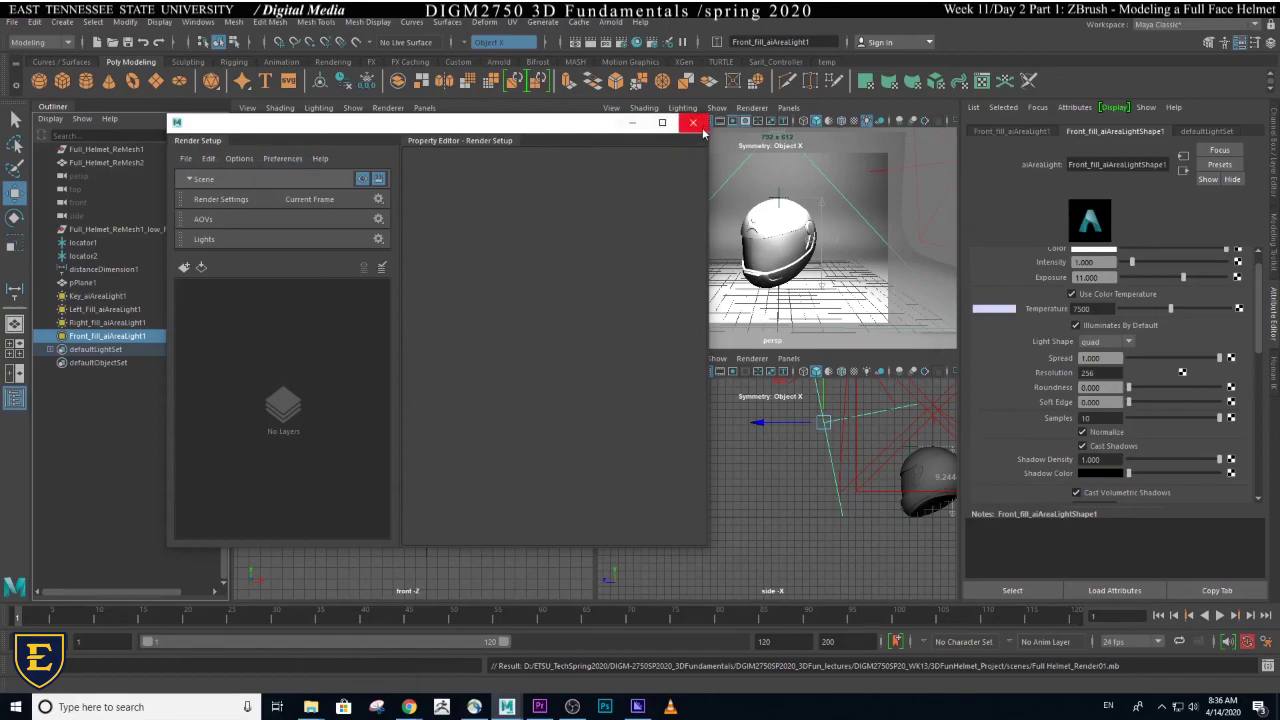
pyautogui.click(693, 123)
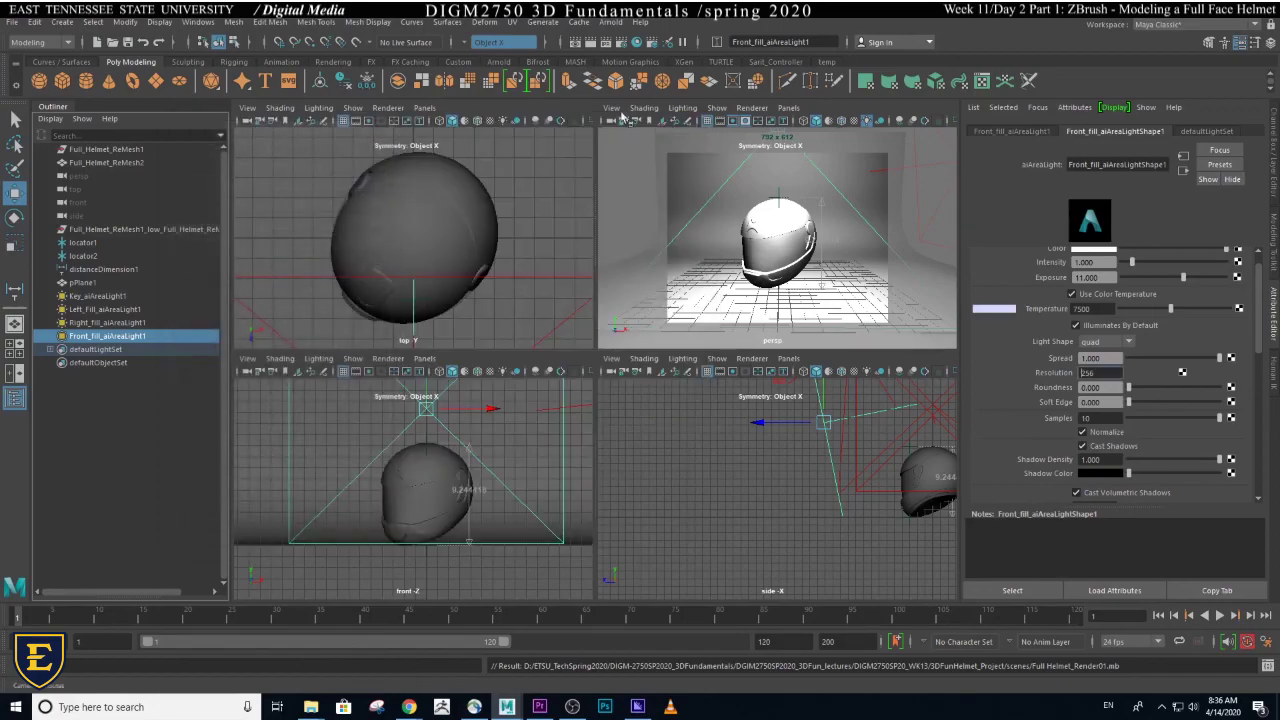
pyautogui.click(589, 43)
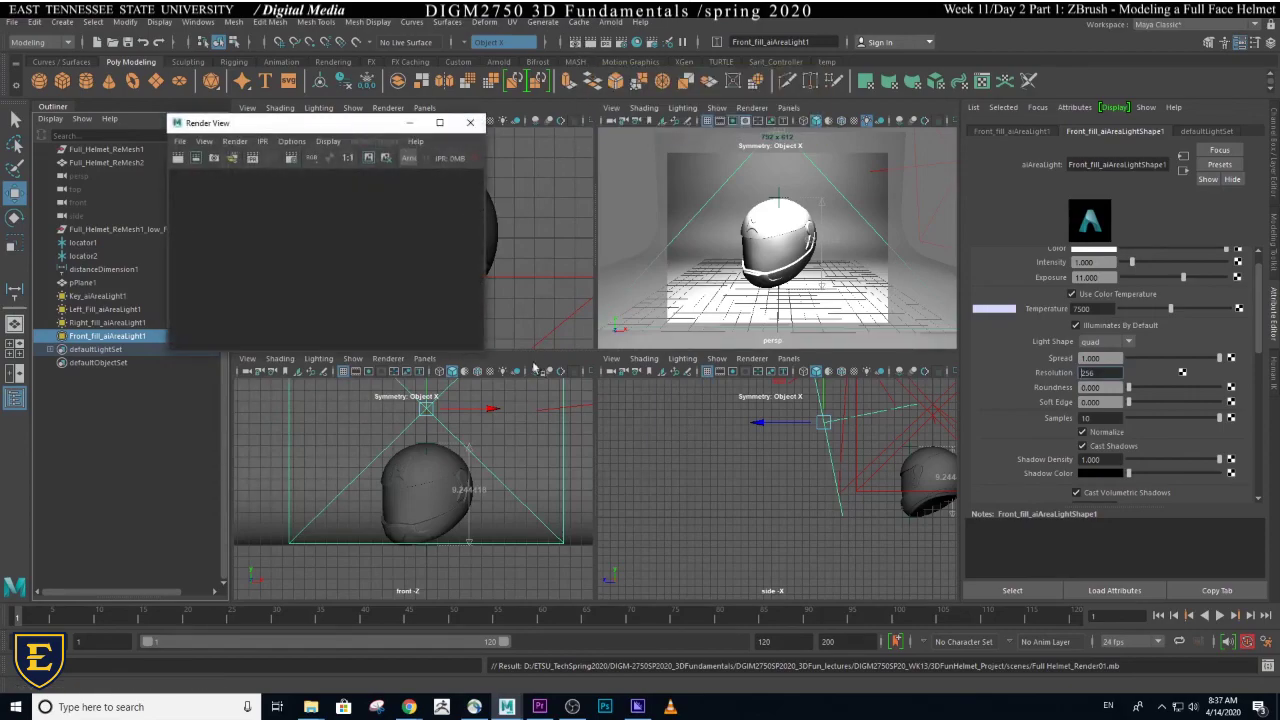
pyautogui.moveTo(484, 350); pyautogui.dragTo(667, 567)
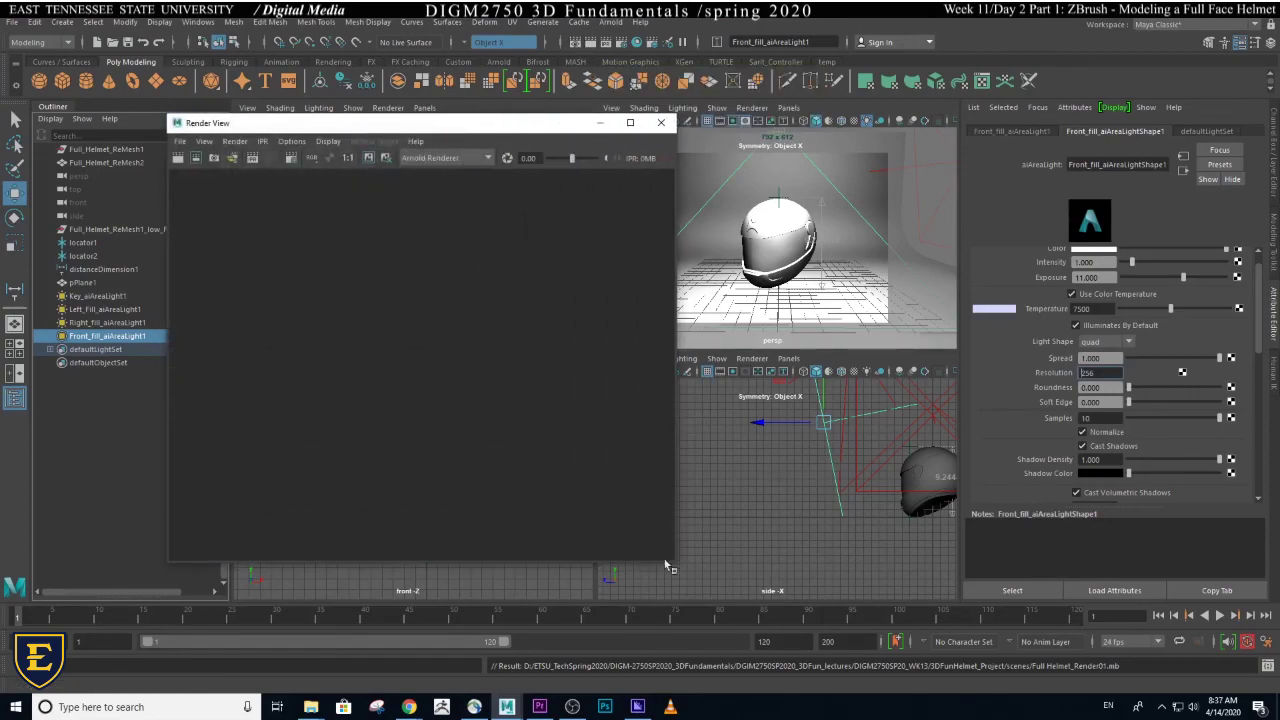
pyautogui.click(235, 143)
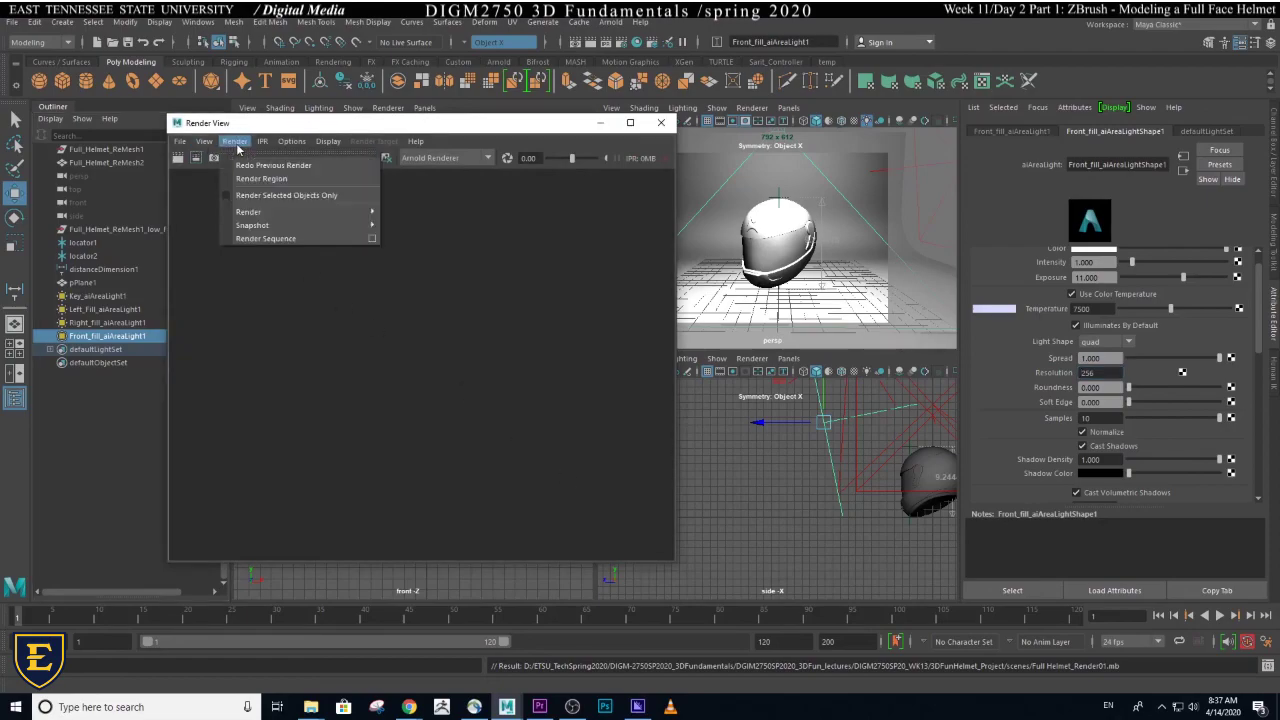
pyautogui.moveTo(252, 211)
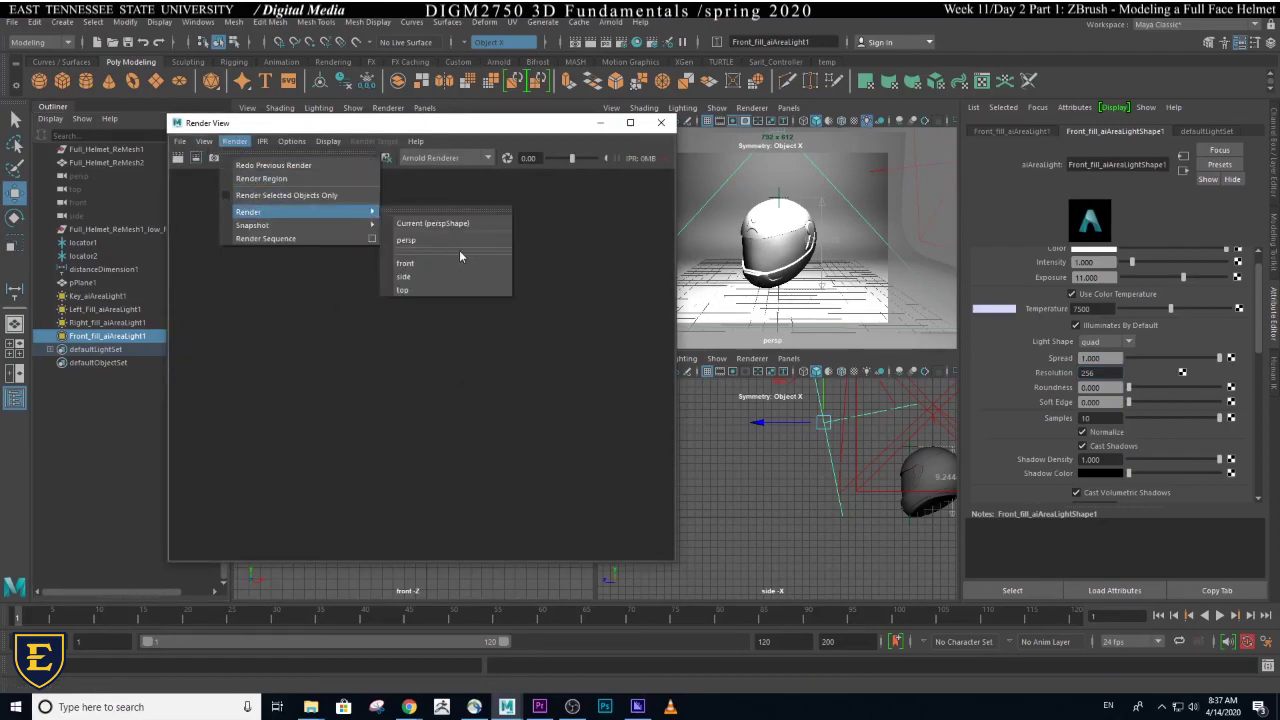
pyautogui.click(448, 243)
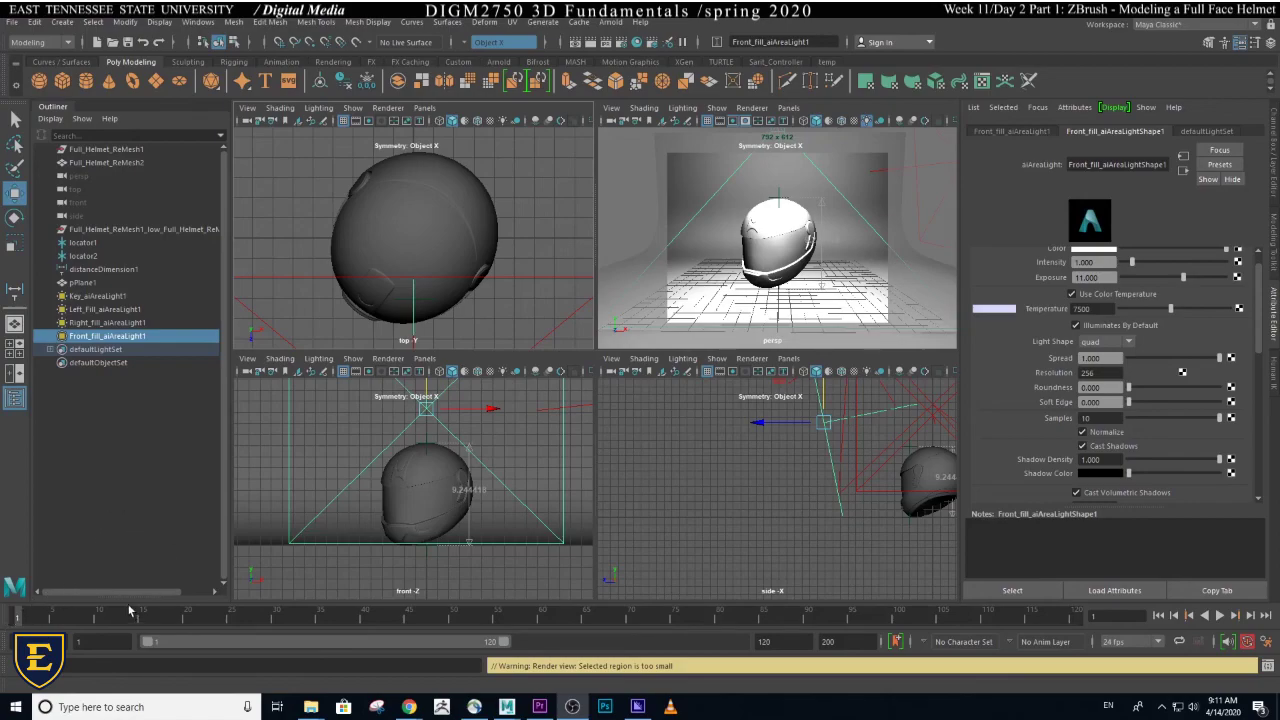
# - Open the Arnold RenderView and set its render camera to perspShape
pyautogui.click(611, 22)
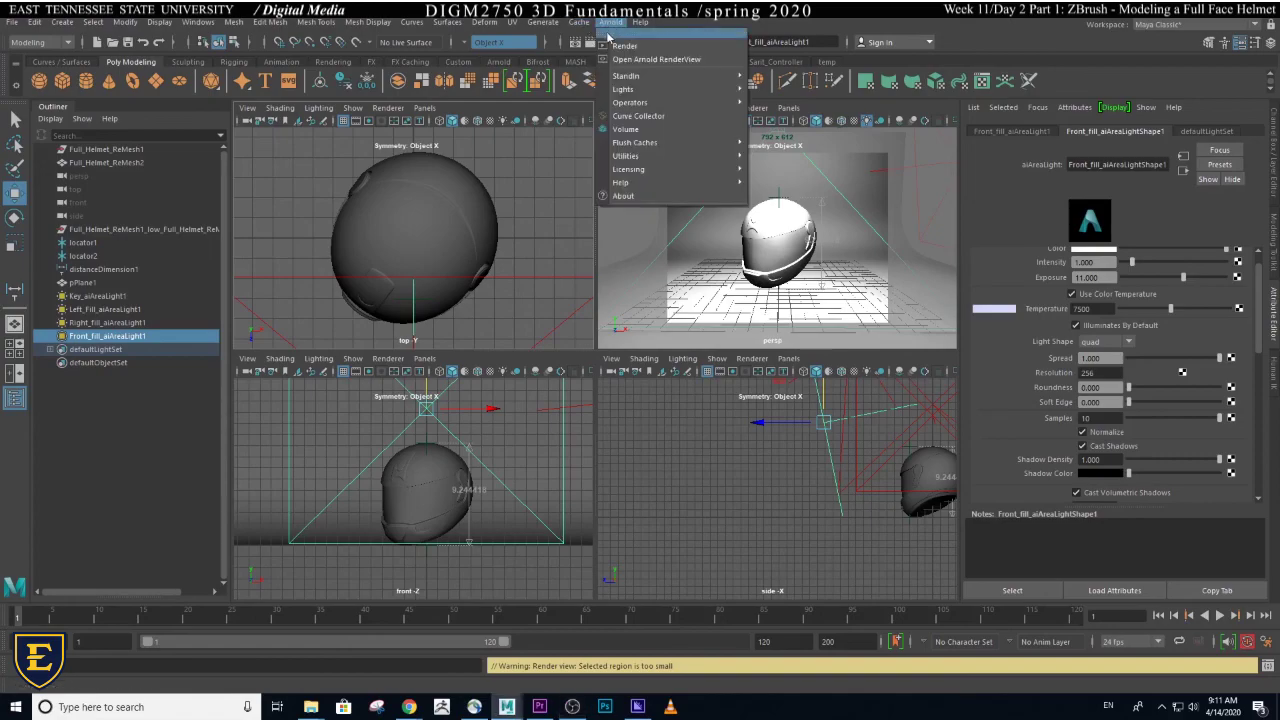
pyautogui.click(612, 60)
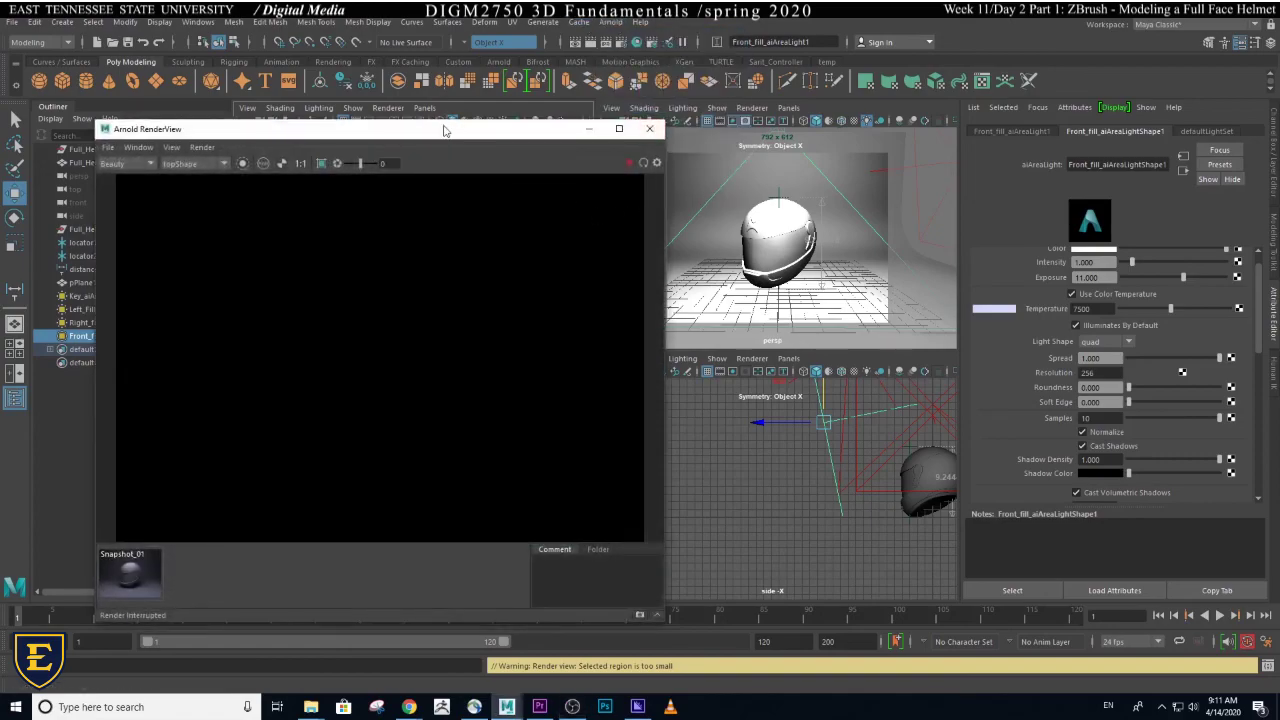
pyautogui.moveTo(443, 129); pyautogui.dragTo(403, 128)
pyautogui.click(186, 154)
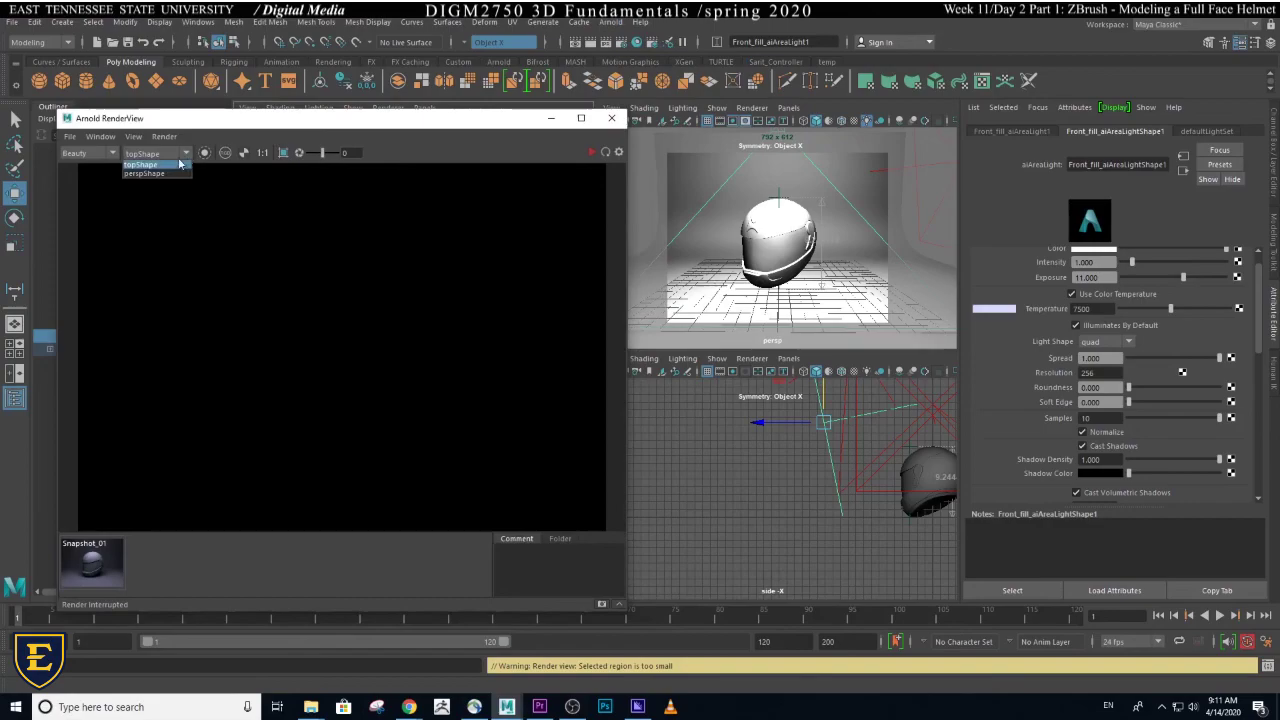
pyautogui.click(162, 174)
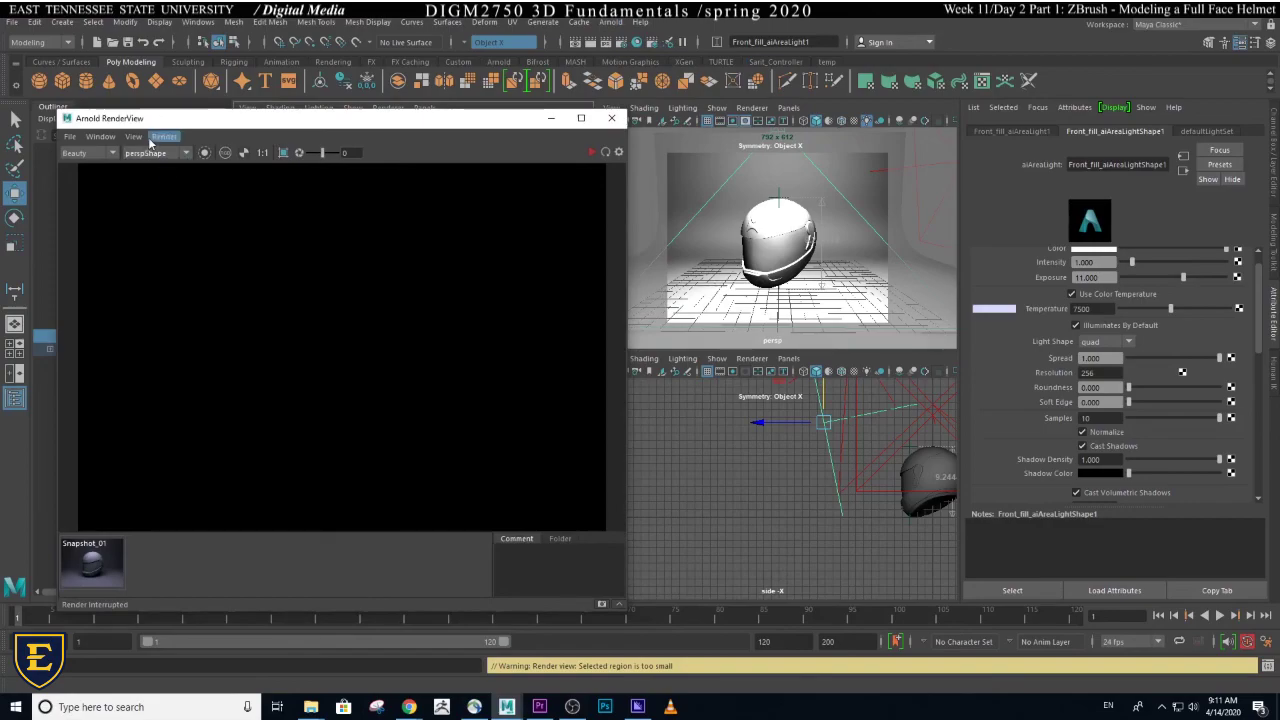
# - Keep the RenderView test resolution at 100% and review its Render menu options
pyautogui.click(134, 137)
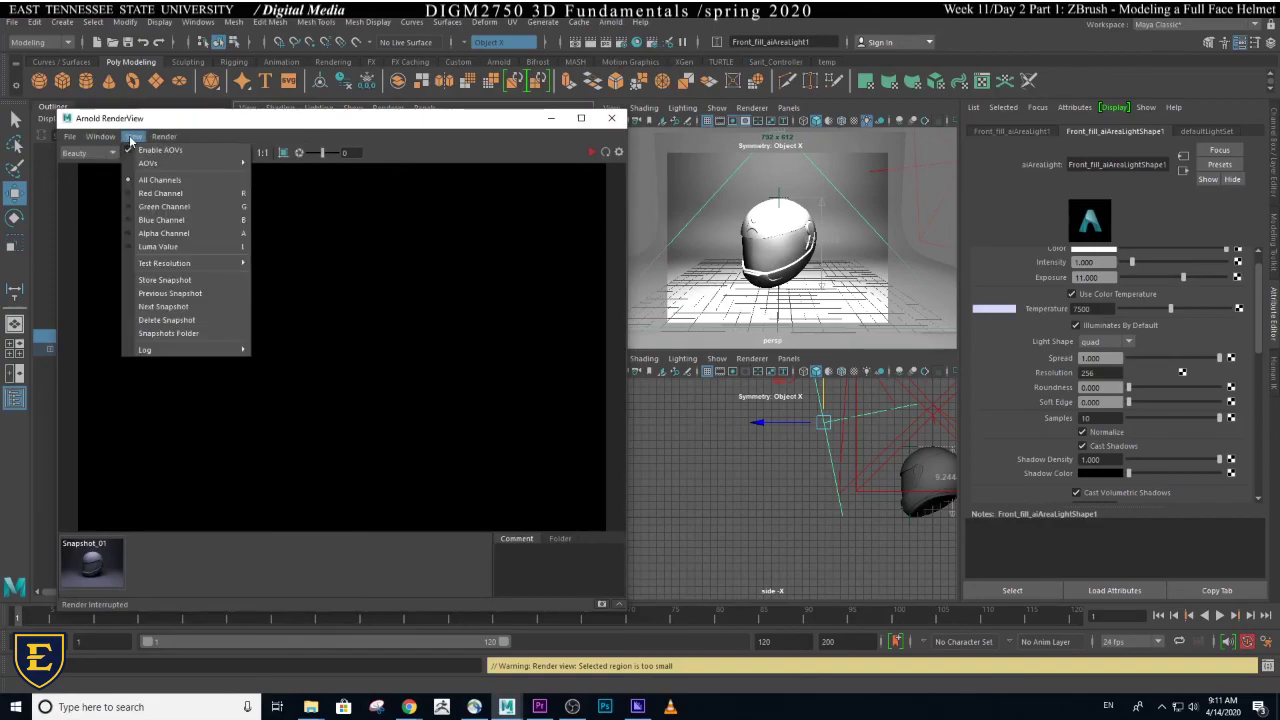
pyautogui.moveTo(230, 263)
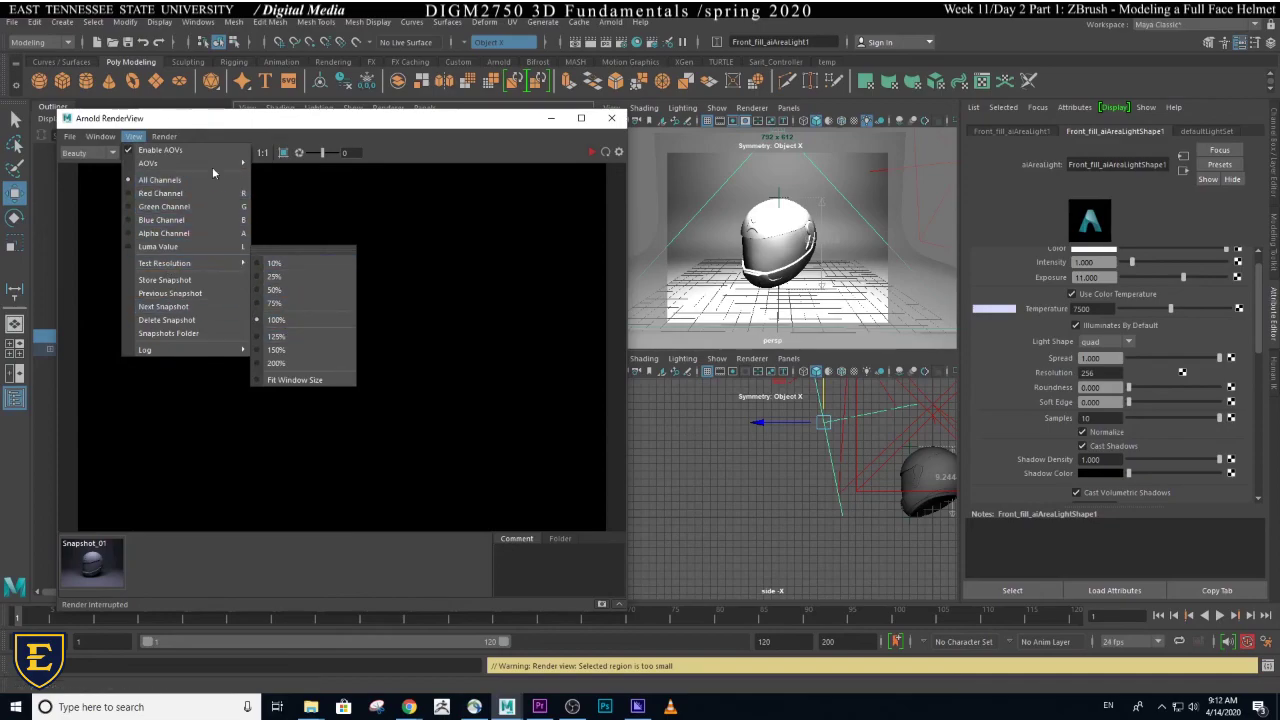
pyautogui.click(197, 142)
pyautogui.click(172, 138)
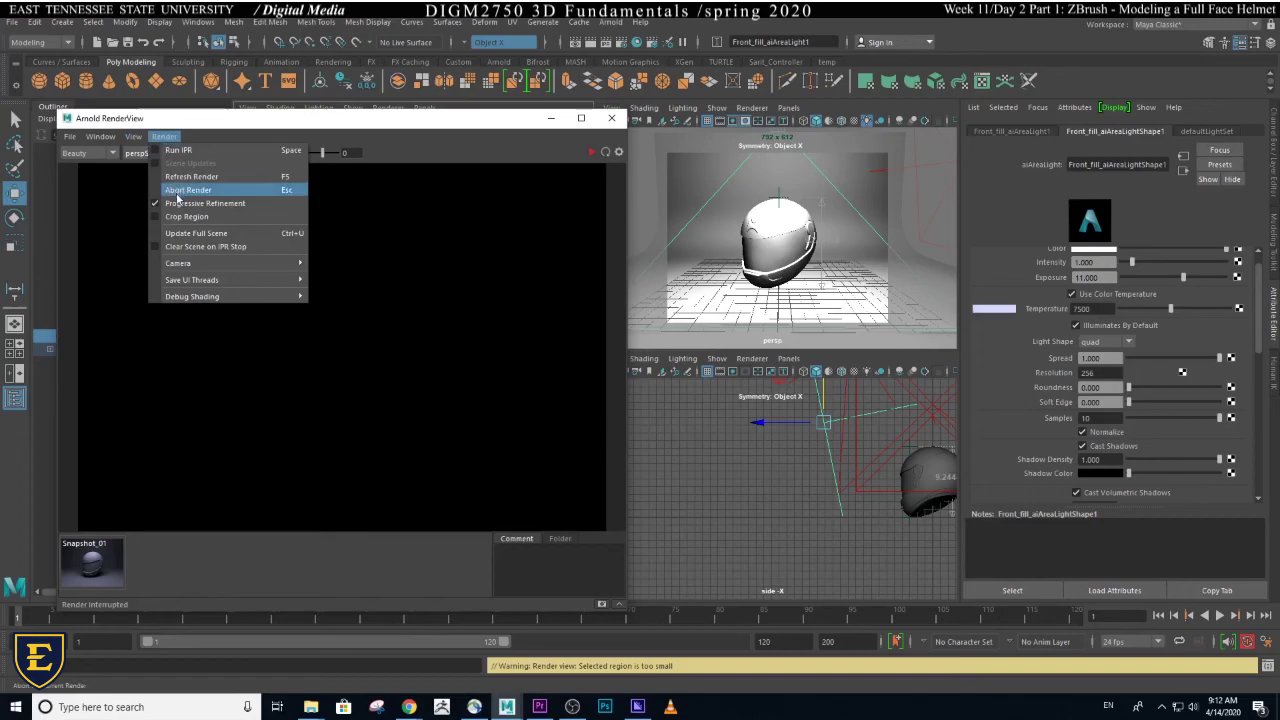
pyautogui.click(198, 204)
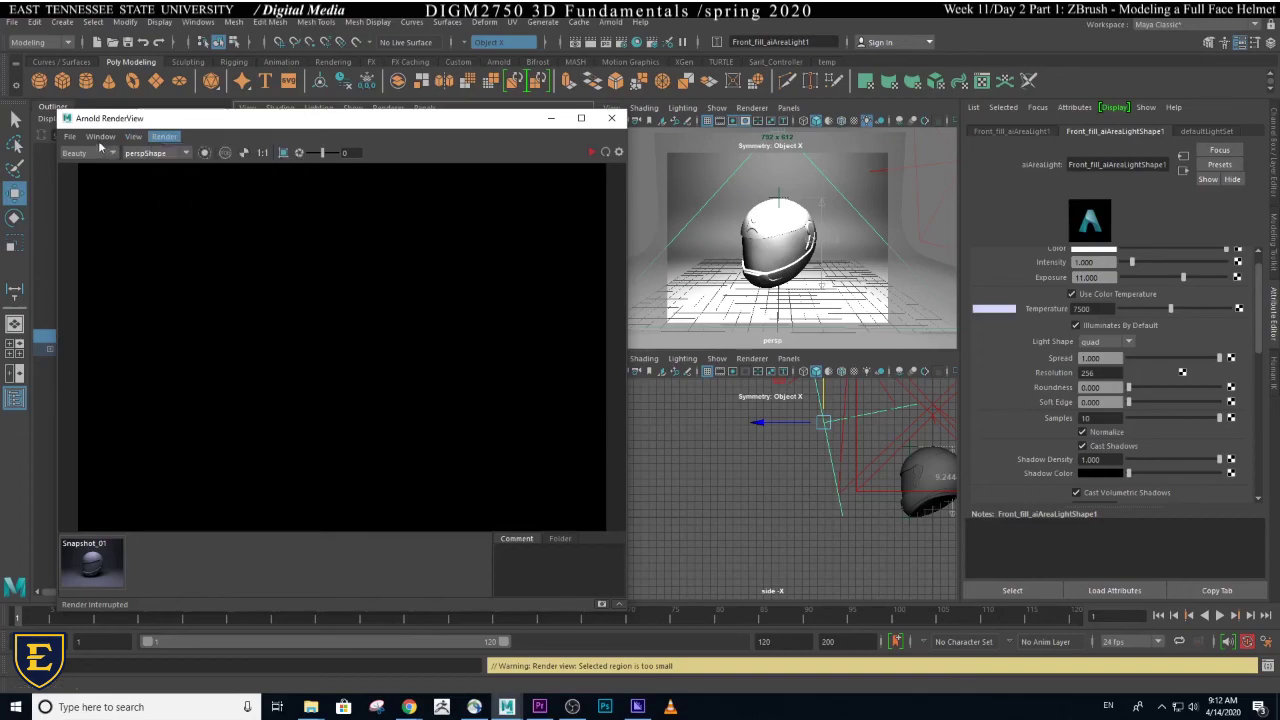
pyautogui.click(100, 136)
pyautogui.click(215, 126)
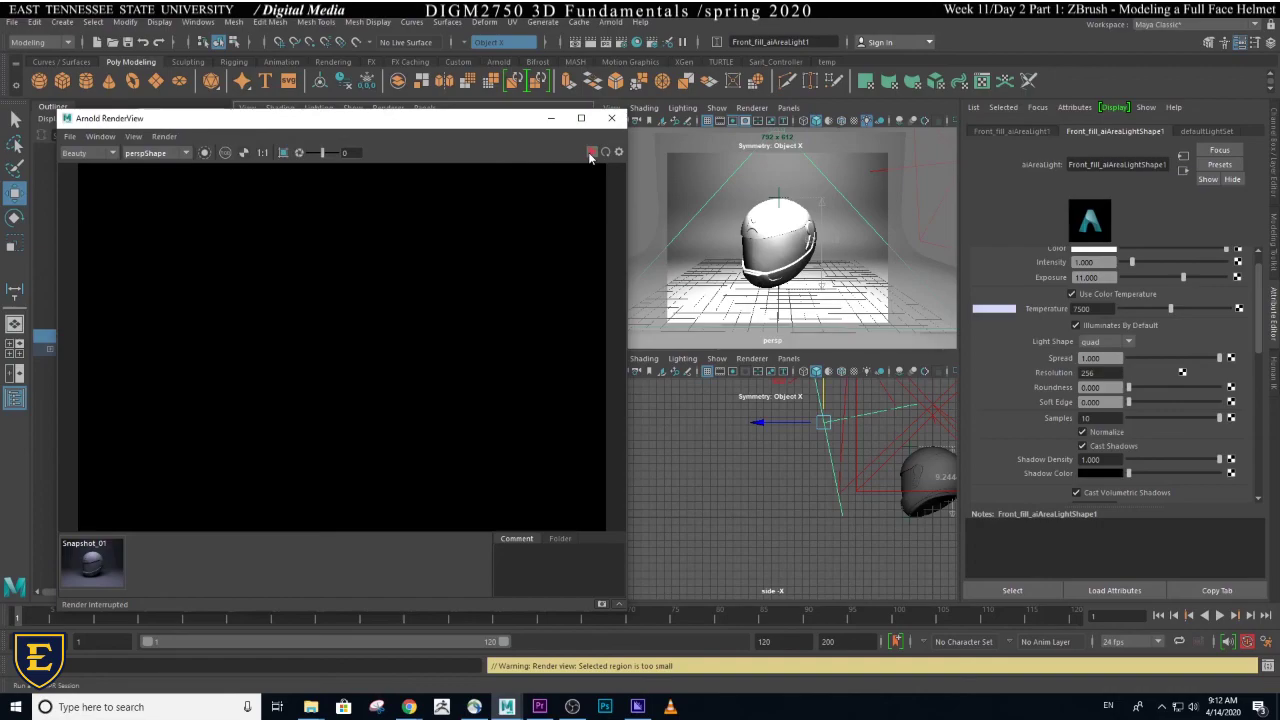
# - Start an Arnold render of the helmet and switch the render camera to topShape
pyautogui.click(591, 153)
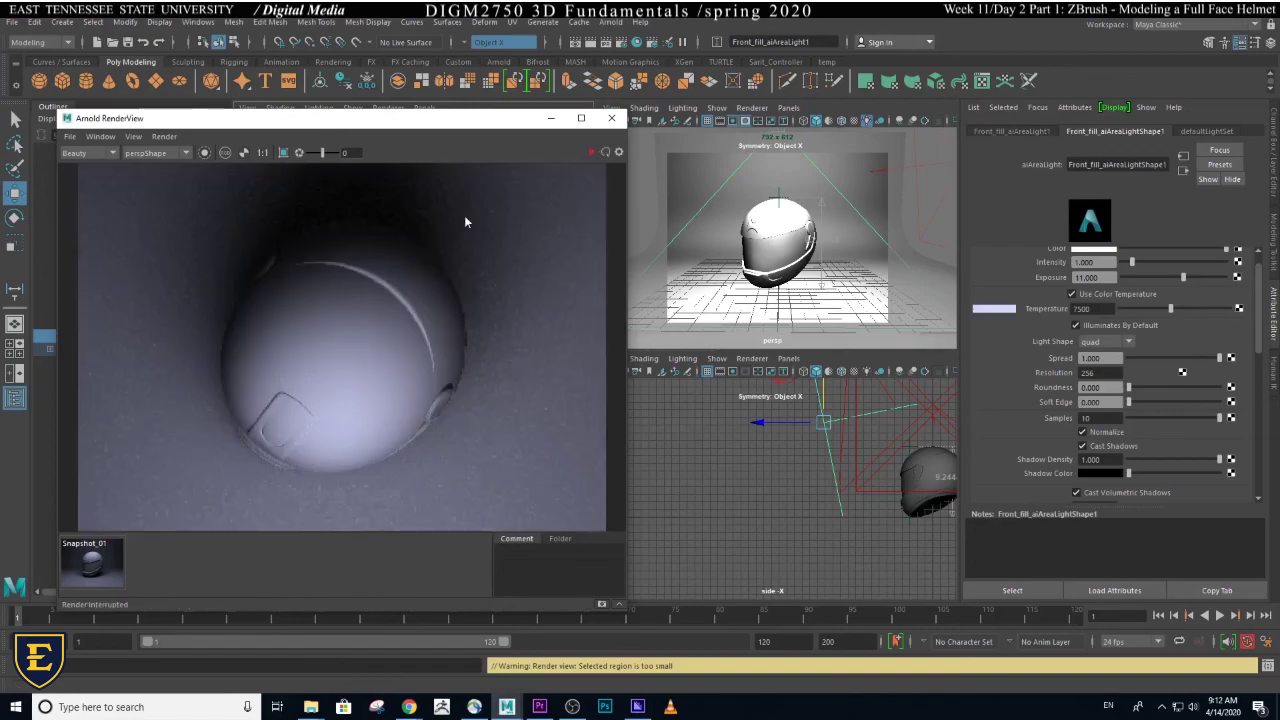
pyautogui.click(155, 152)
pyautogui.click(170, 168)
# - Set the RenderView camera back to perspShape through Render > Camera
pyautogui.click(133, 137)
pyautogui.moveTo(113, 139)
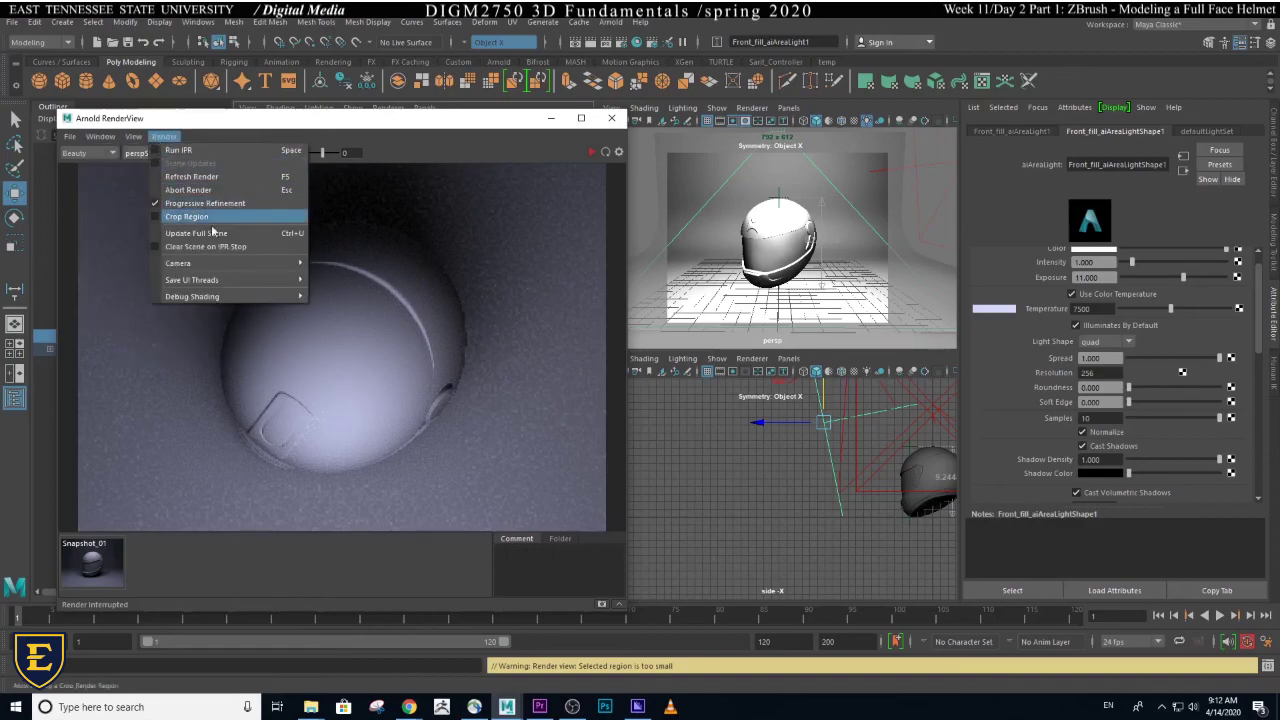
pyautogui.moveTo(230, 266)
pyautogui.click(345, 276)
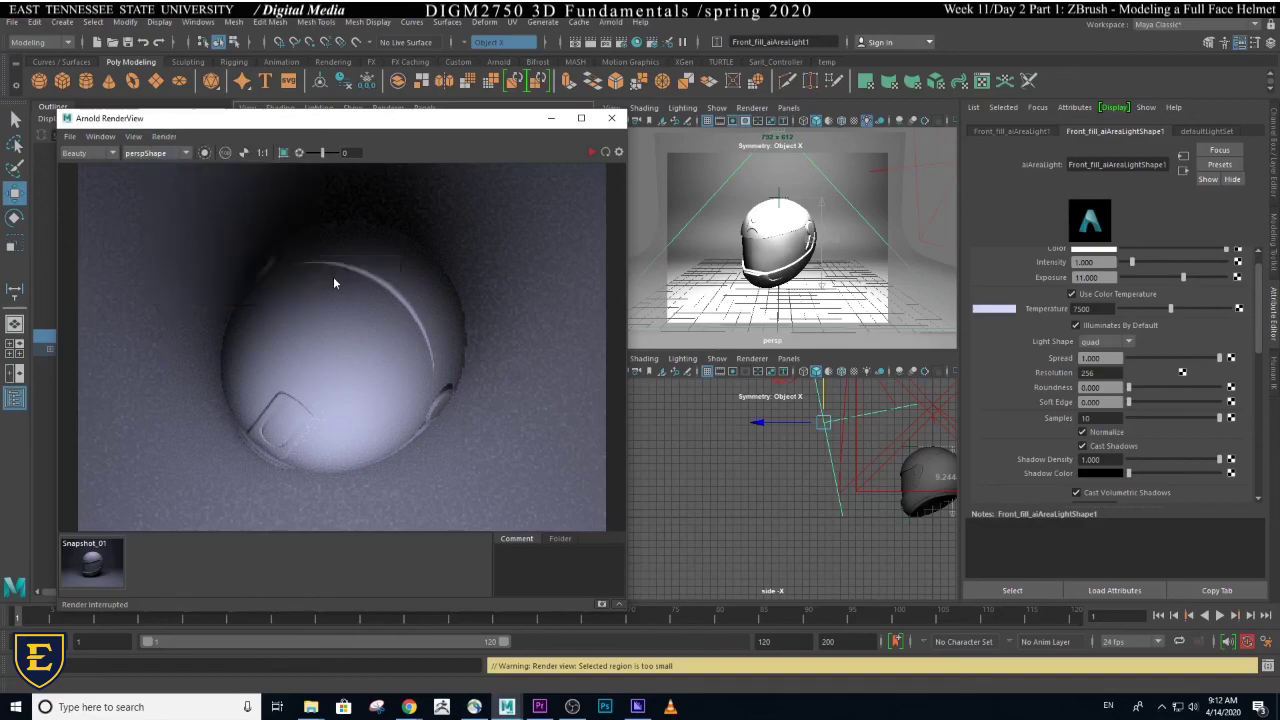
# - Render the helmet from perspShape and store the finished image as Snapshot_02
pyautogui.click(591, 154)
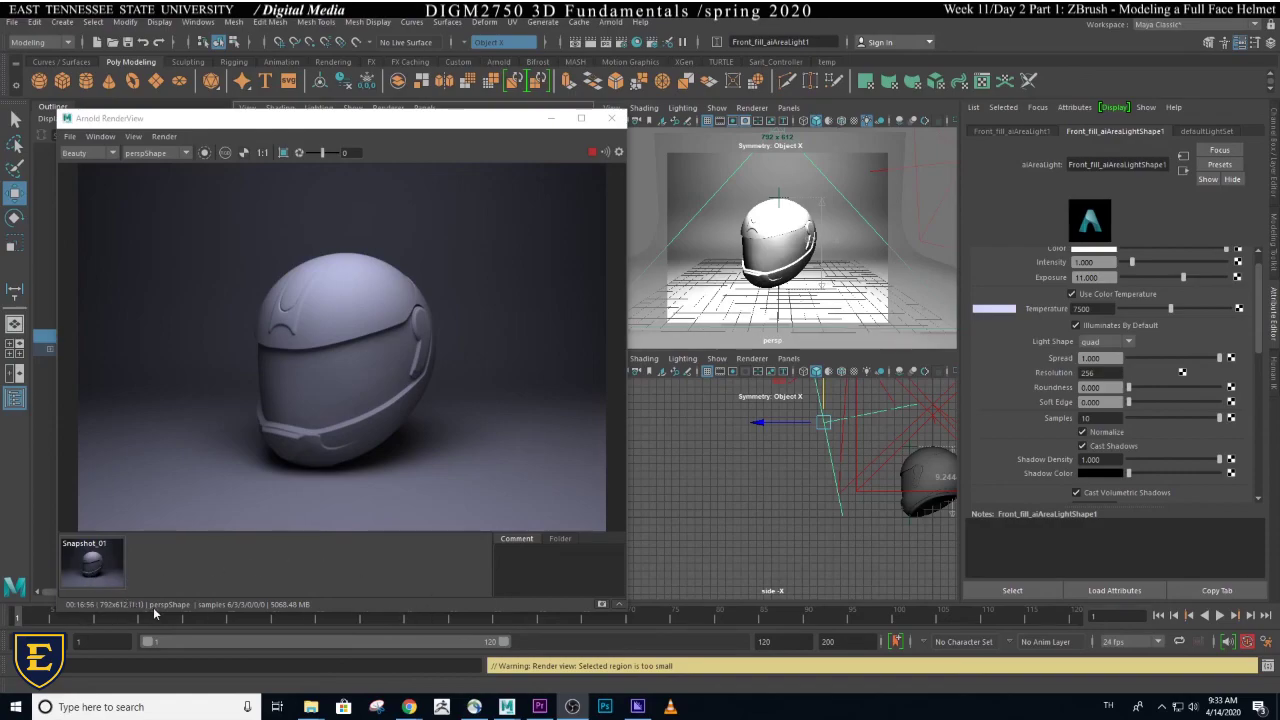
pyautogui.click(601, 607)
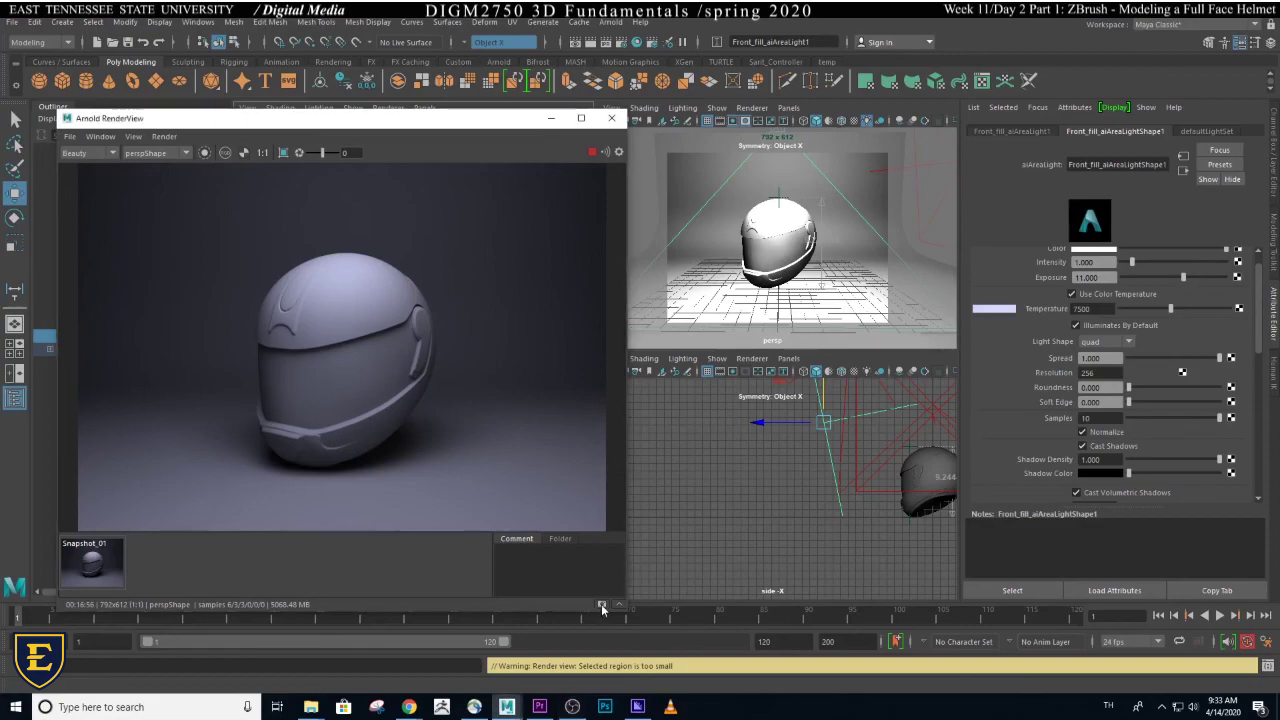
pyautogui.click(601, 606)
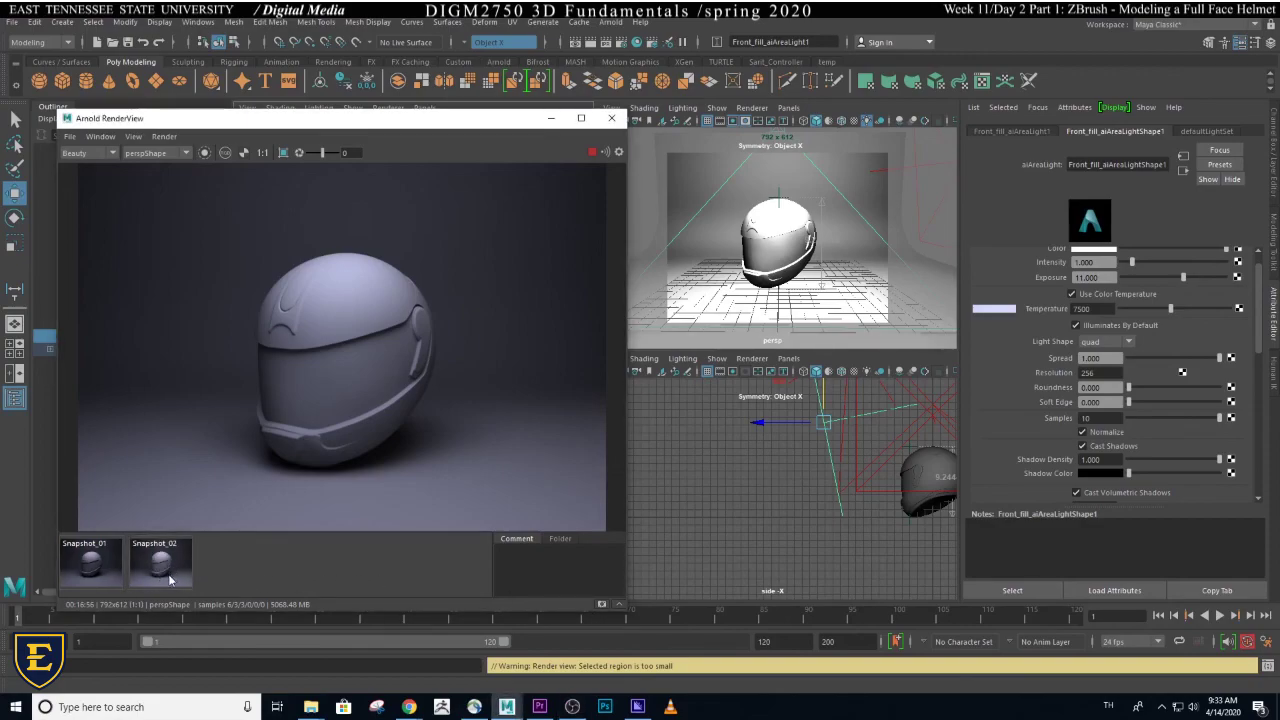
pyautogui.click(70, 139)
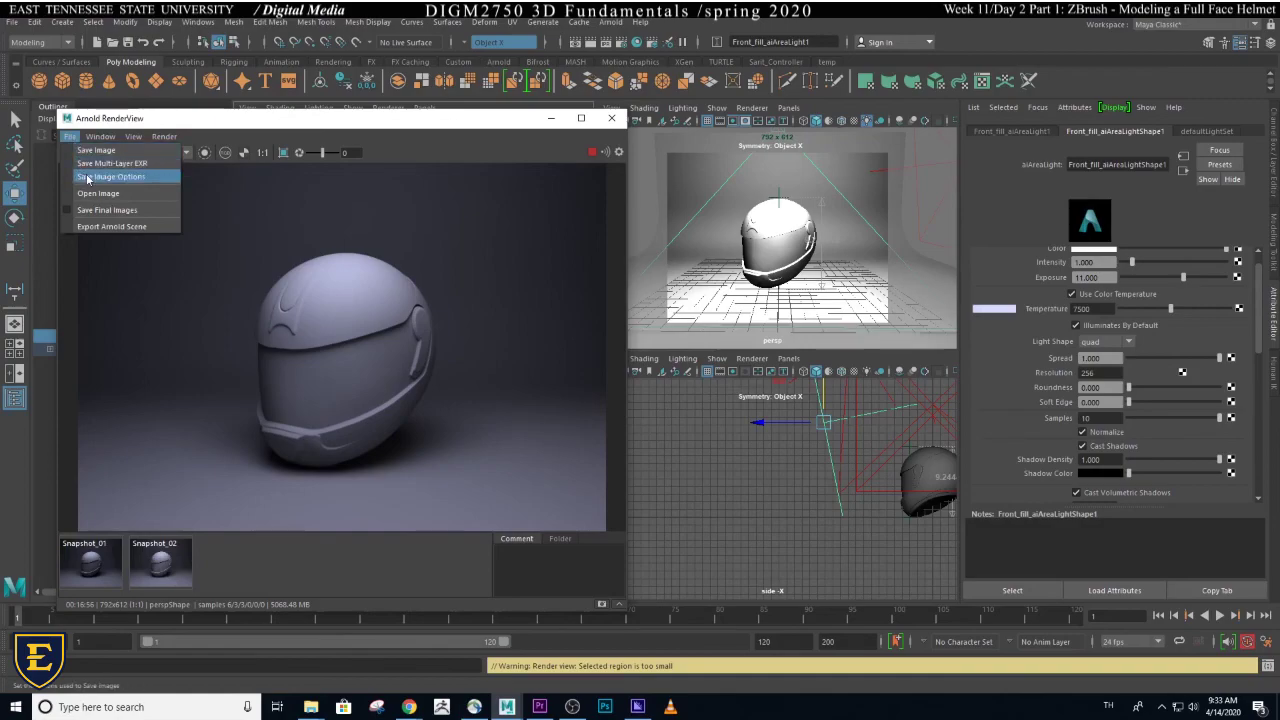
pyautogui.click(90, 177)
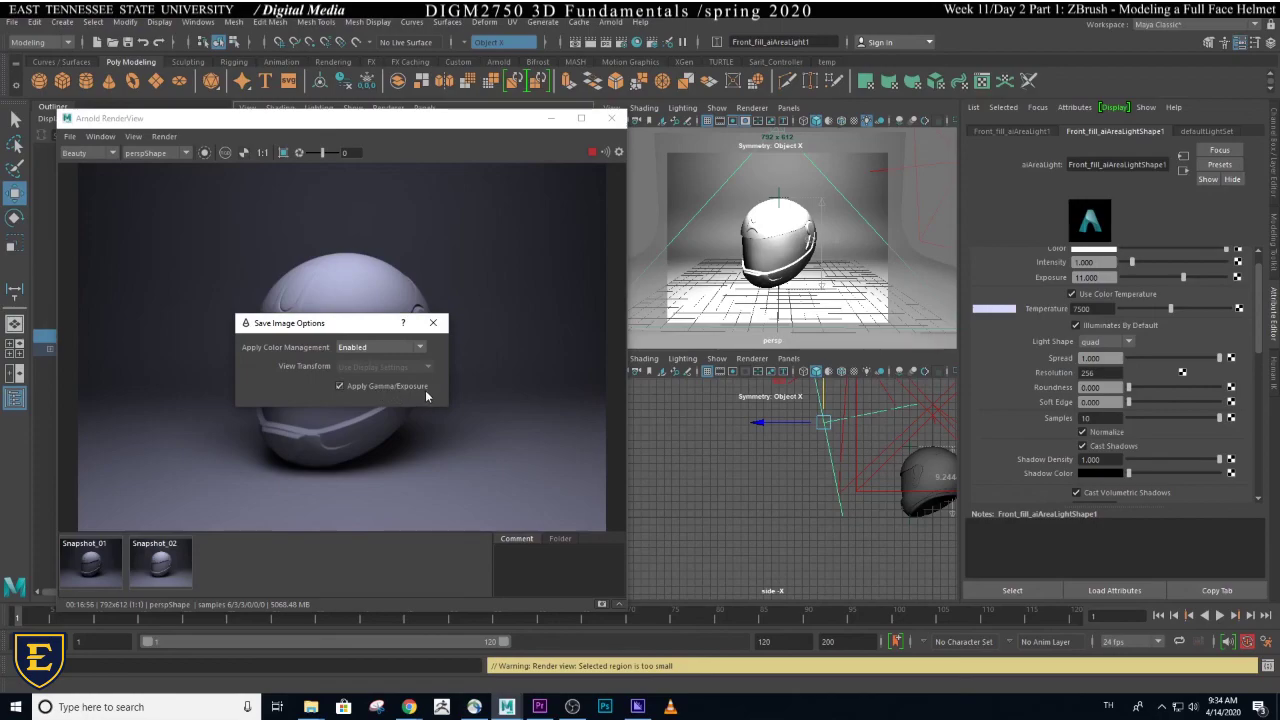
pyautogui.click(433, 323)
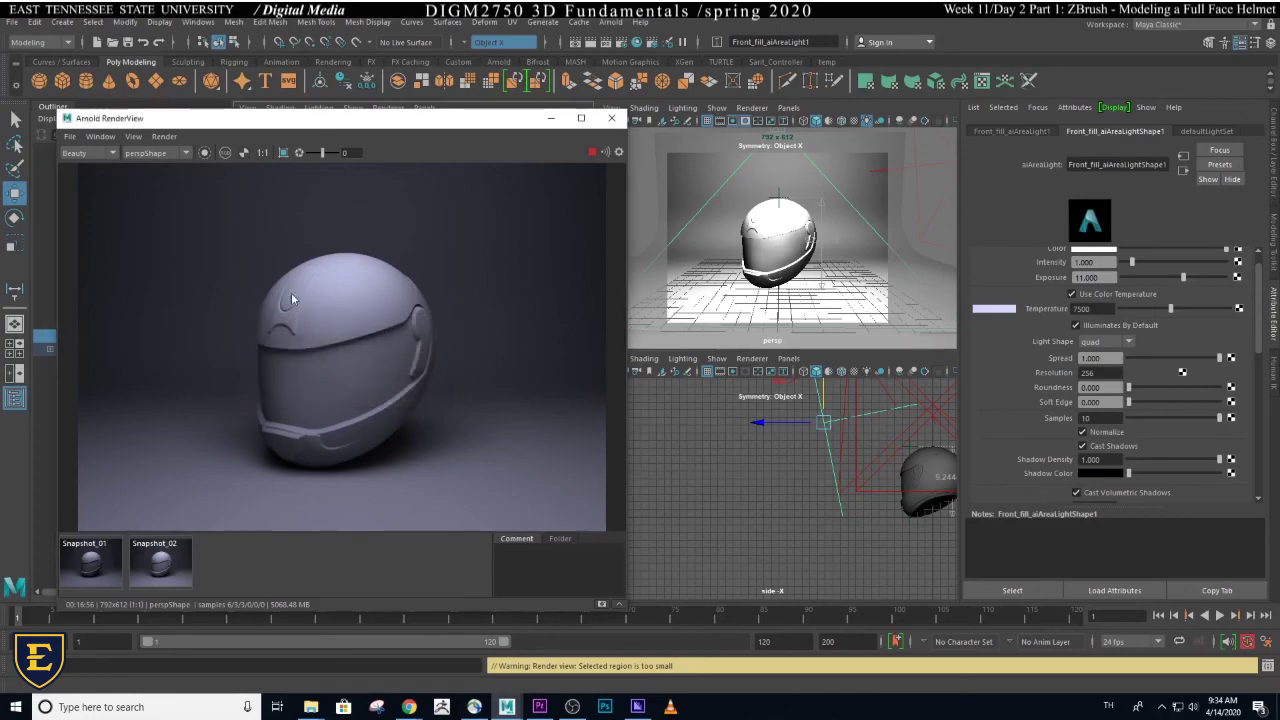
pyautogui.click(69, 136)
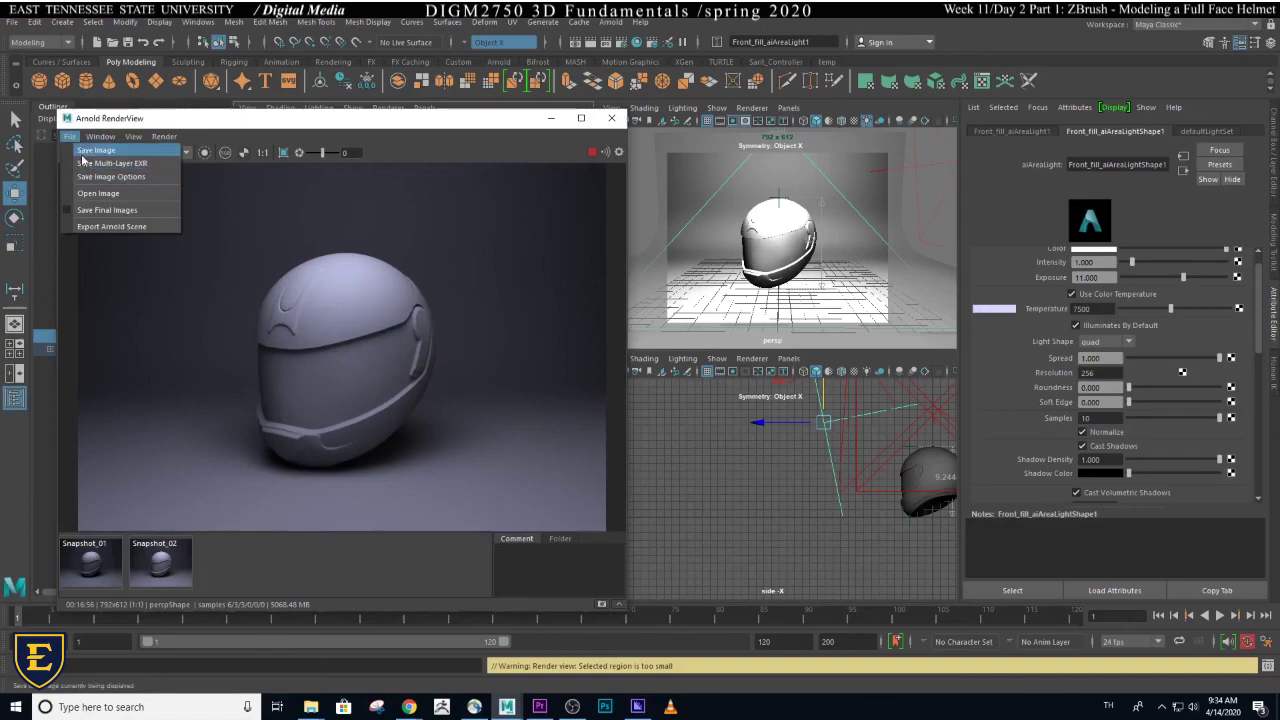
# - Start Save Image, review the image formats, and reuse the Helmet_test01 file name
pyautogui.click(90, 151)
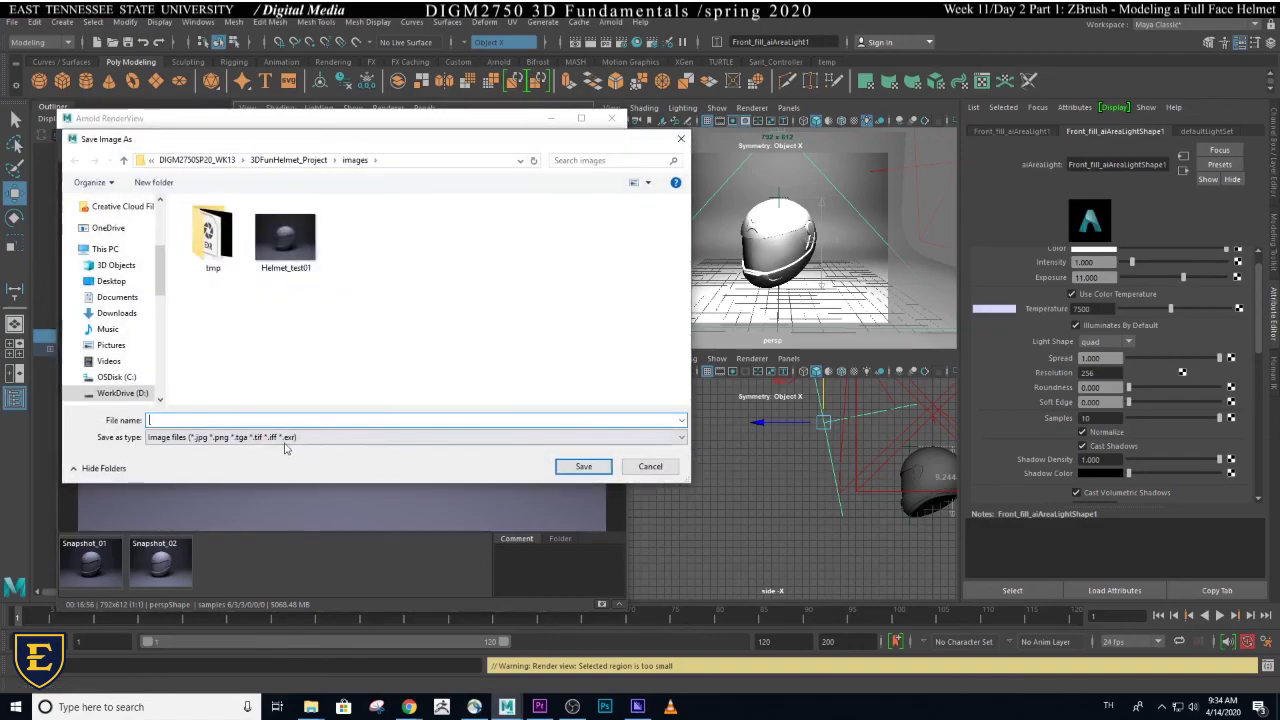
pyautogui.click(285, 440)
pyautogui.click(285, 240)
pyautogui.click(236, 420)
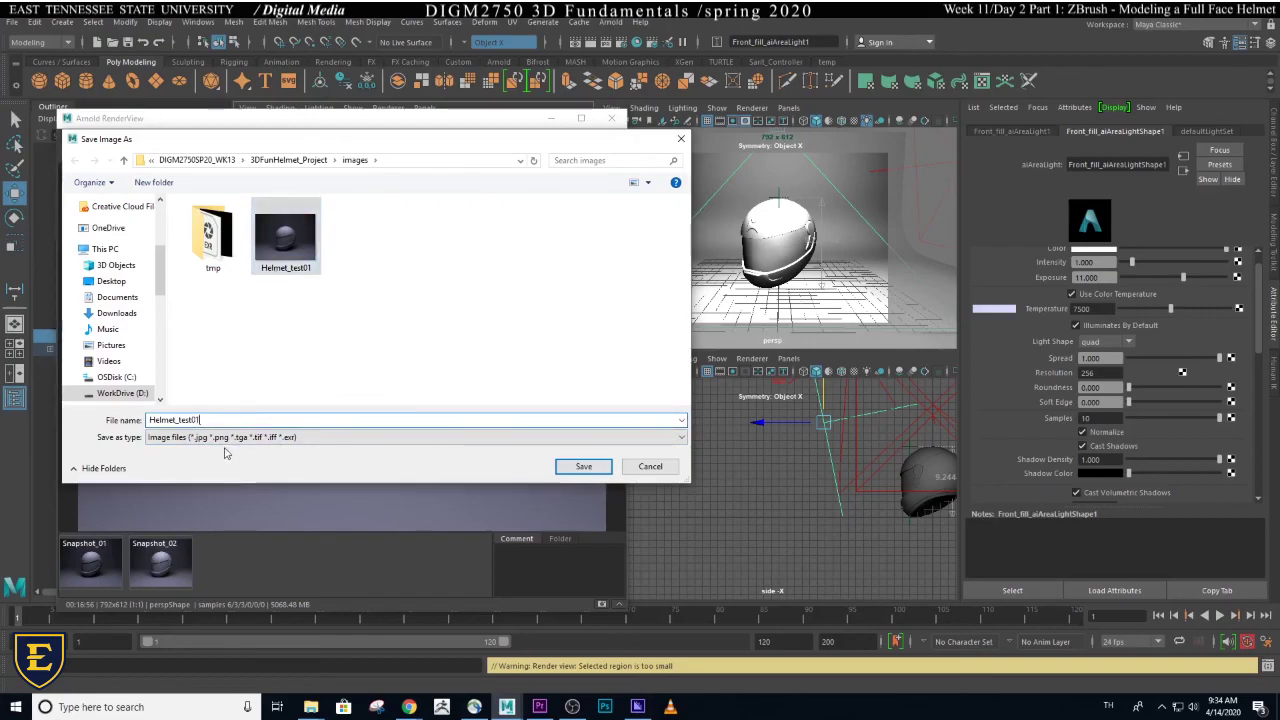
pyautogui.press('Tab')
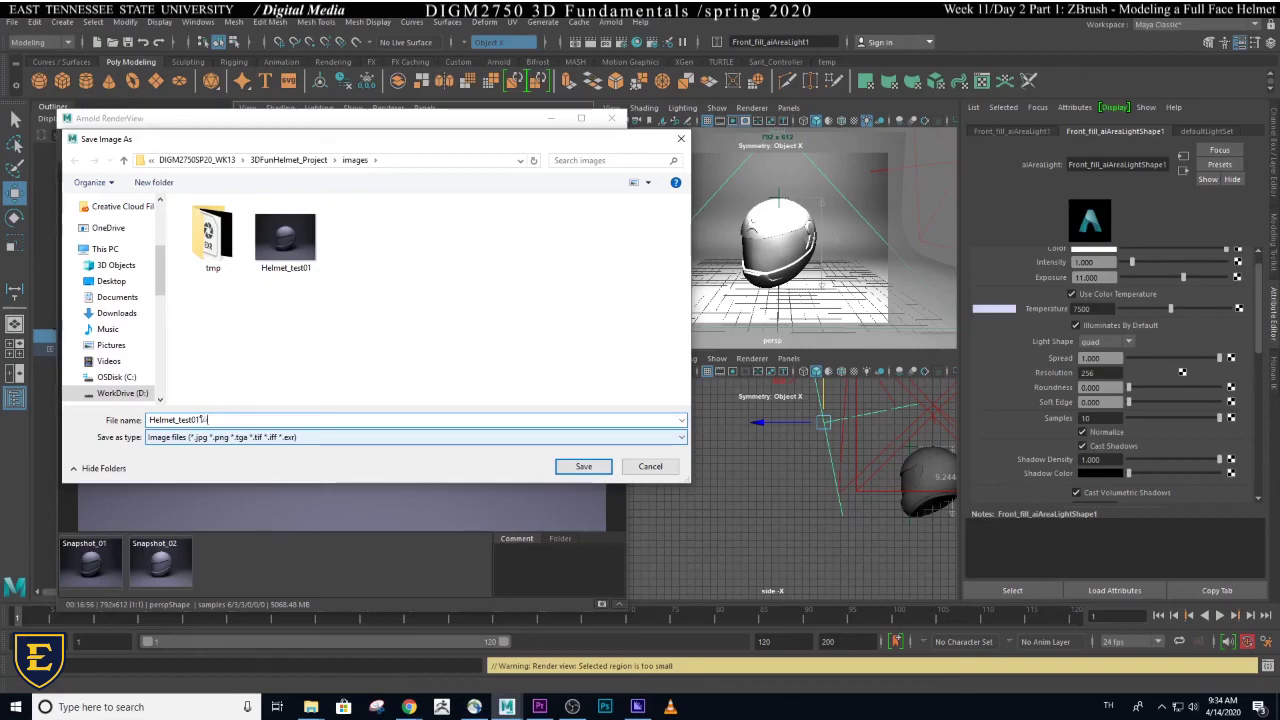
# - Enter Helmet_test01.jpg as the name, save, and decline overwriting the existing image
pyautogui.click(203, 419)
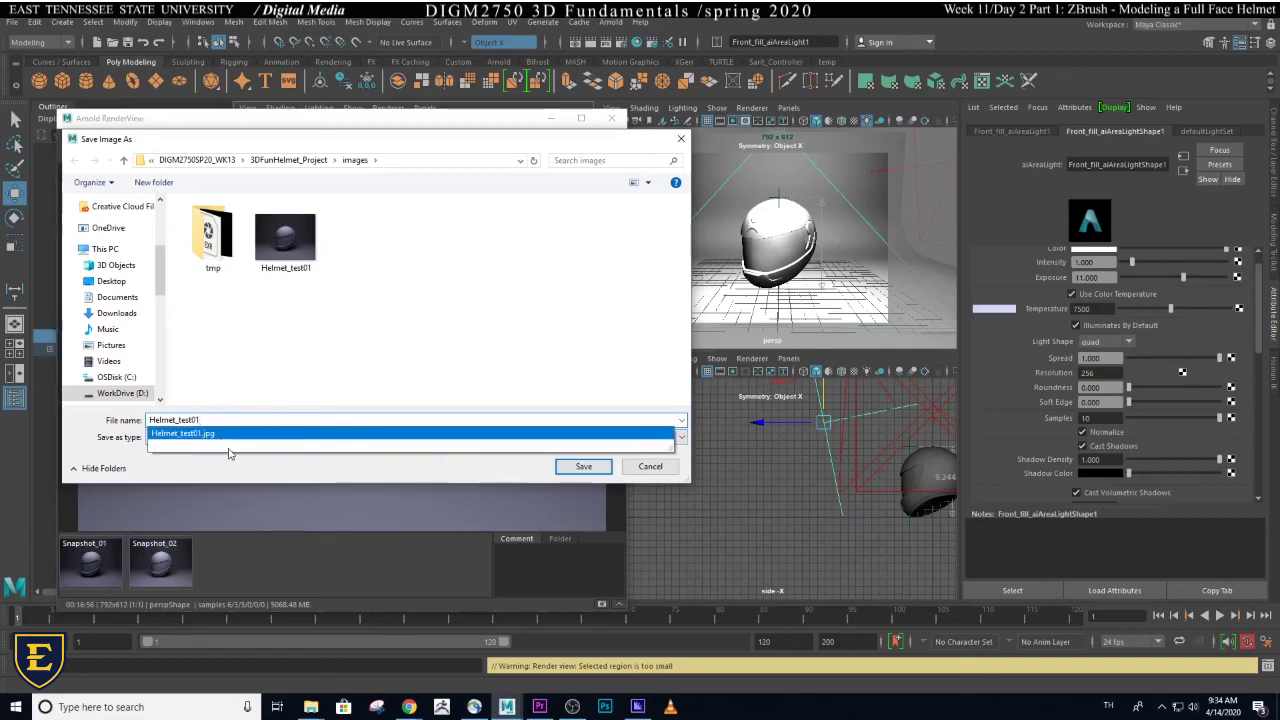
pyautogui.click(1108, 708)
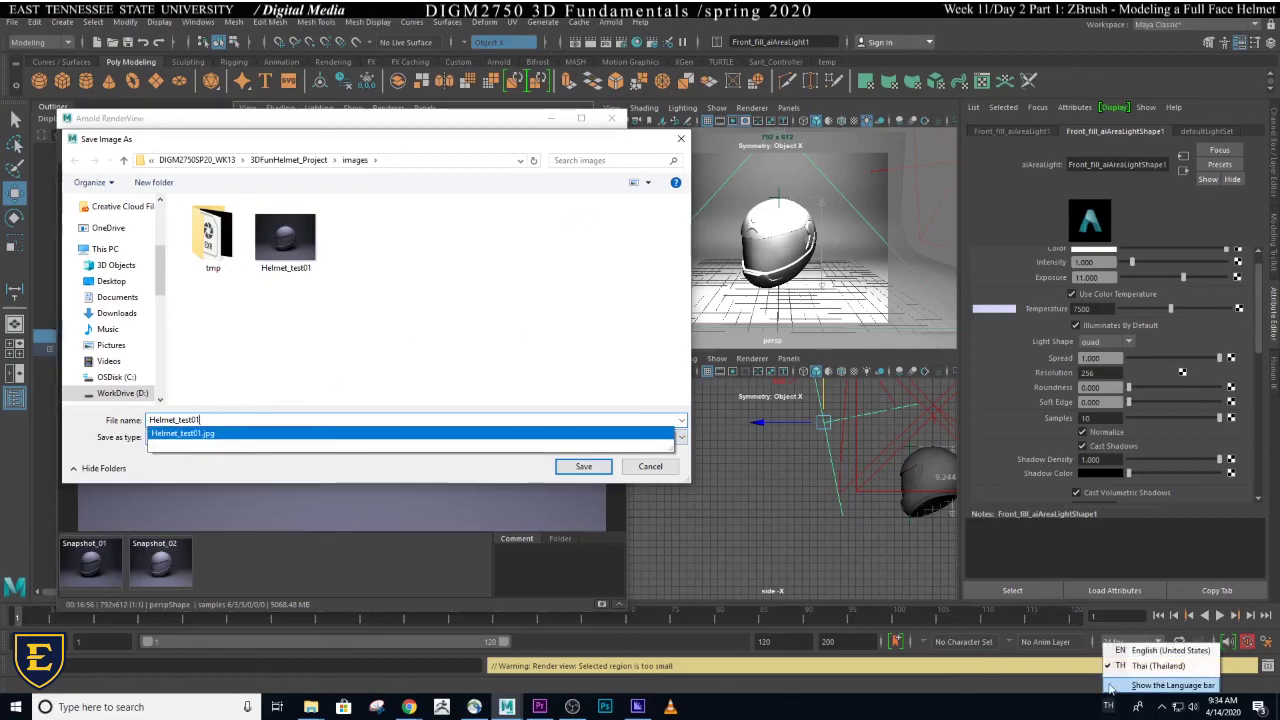
pyautogui.click(1145, 650)
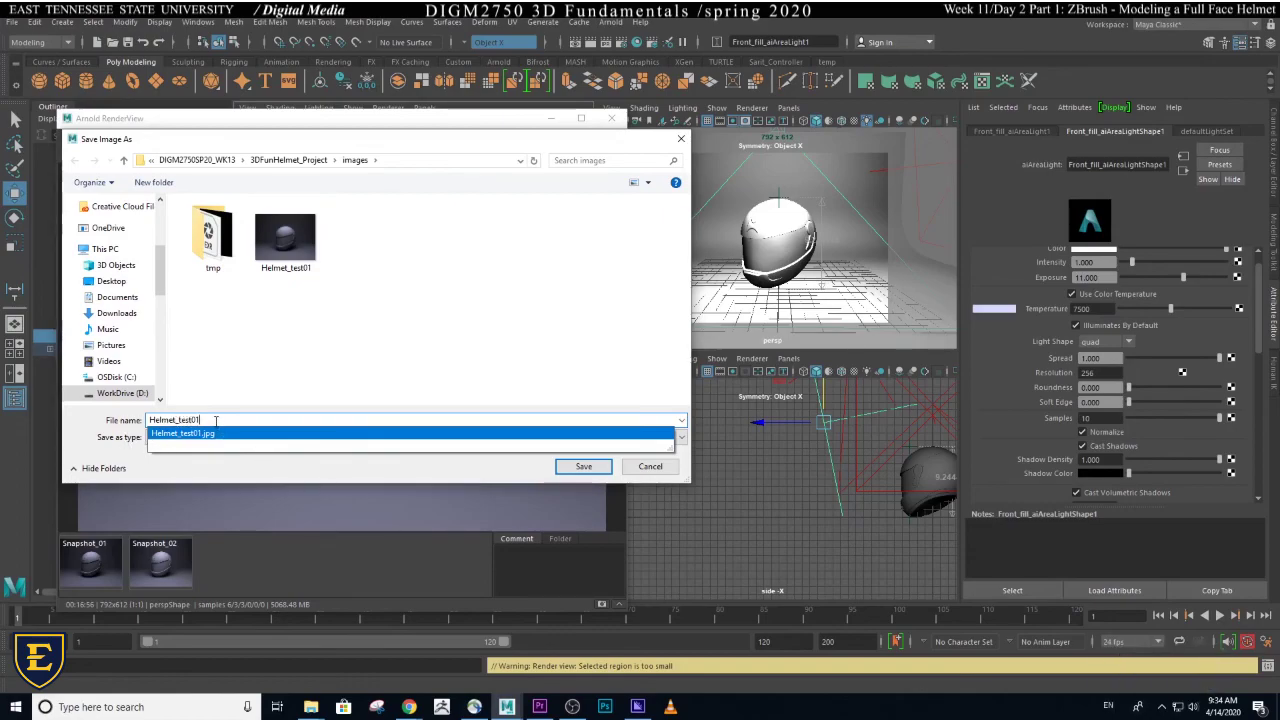
pyautogui.write('.jp')
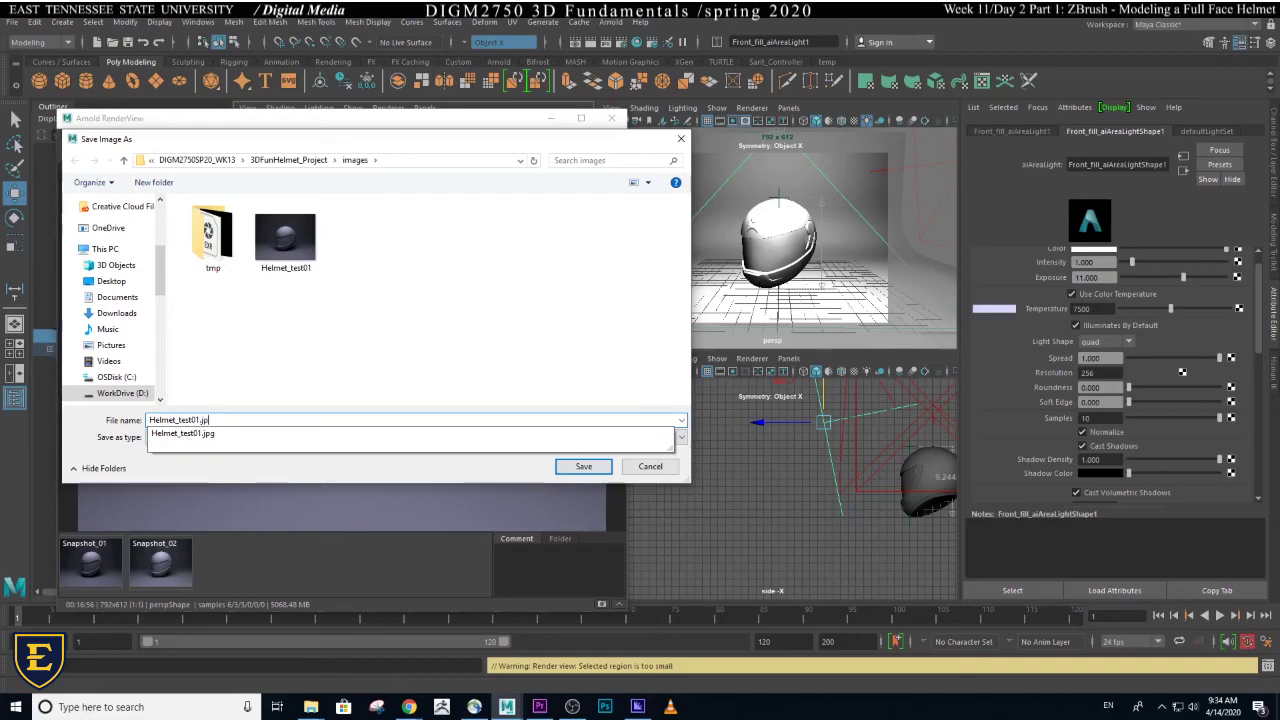
pyautogui.click(183, 433)
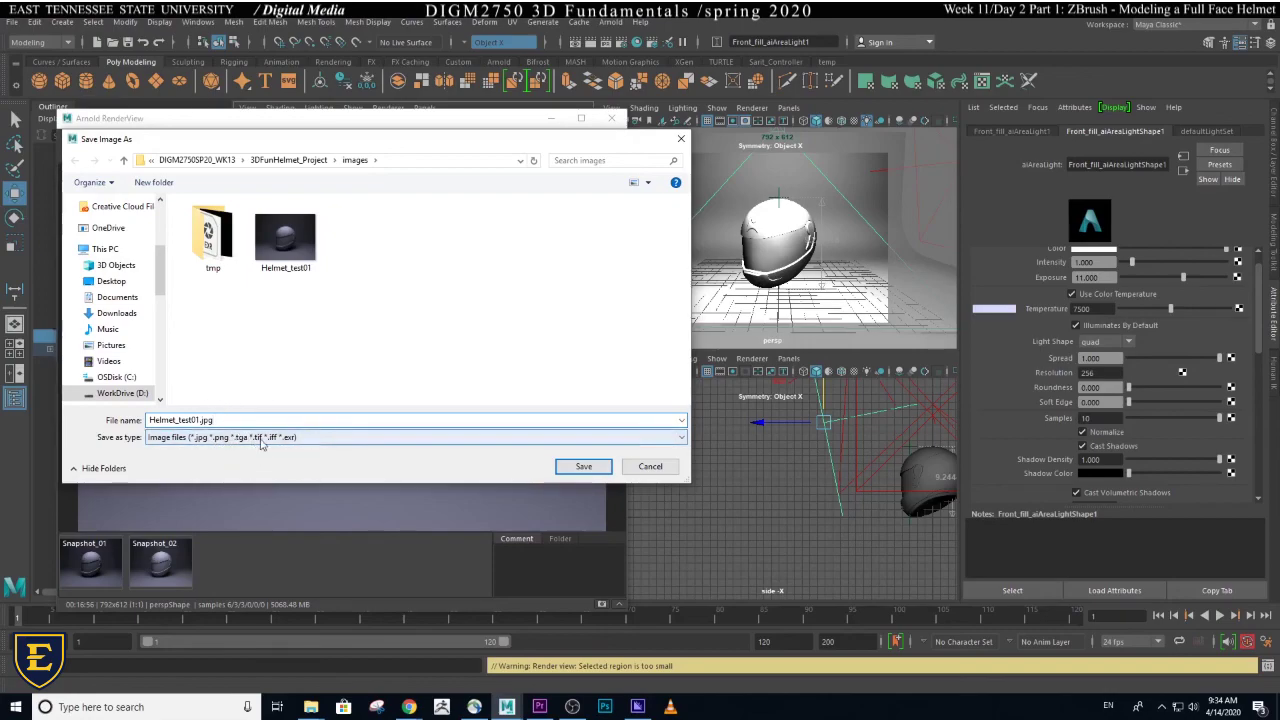
pyautogui.click(600, 466)
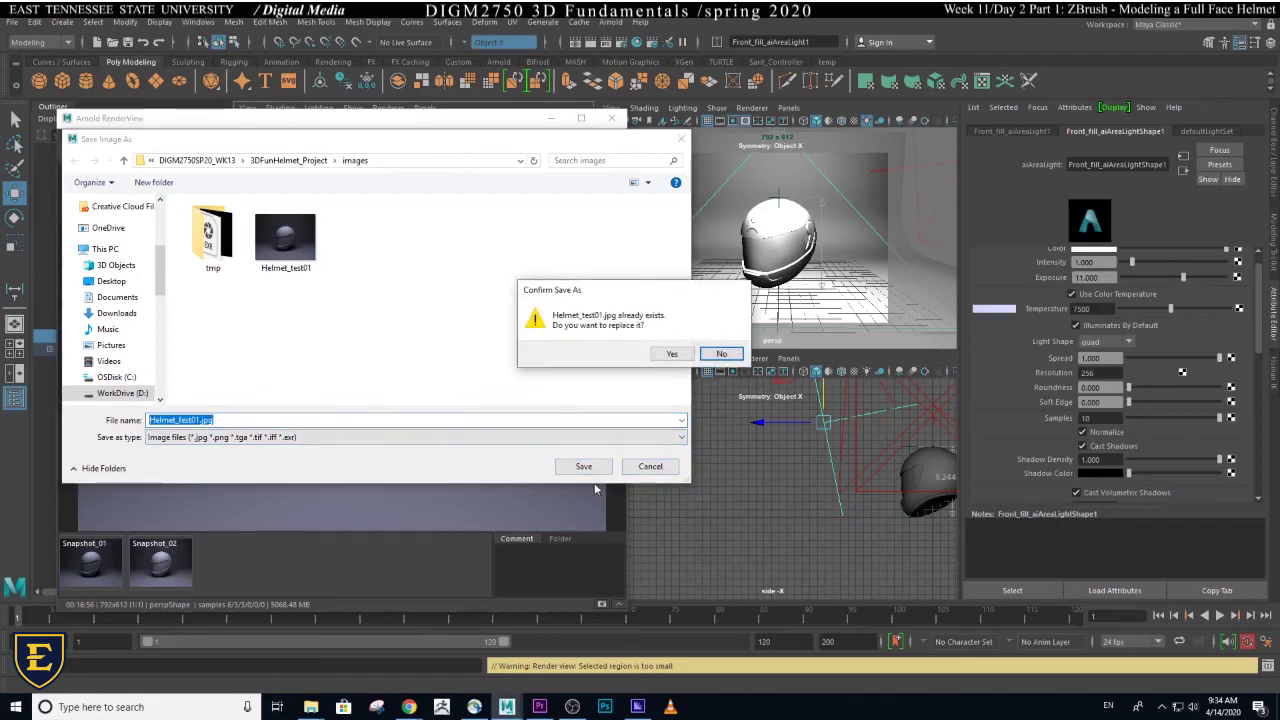
pyautogui.click(720, 360)
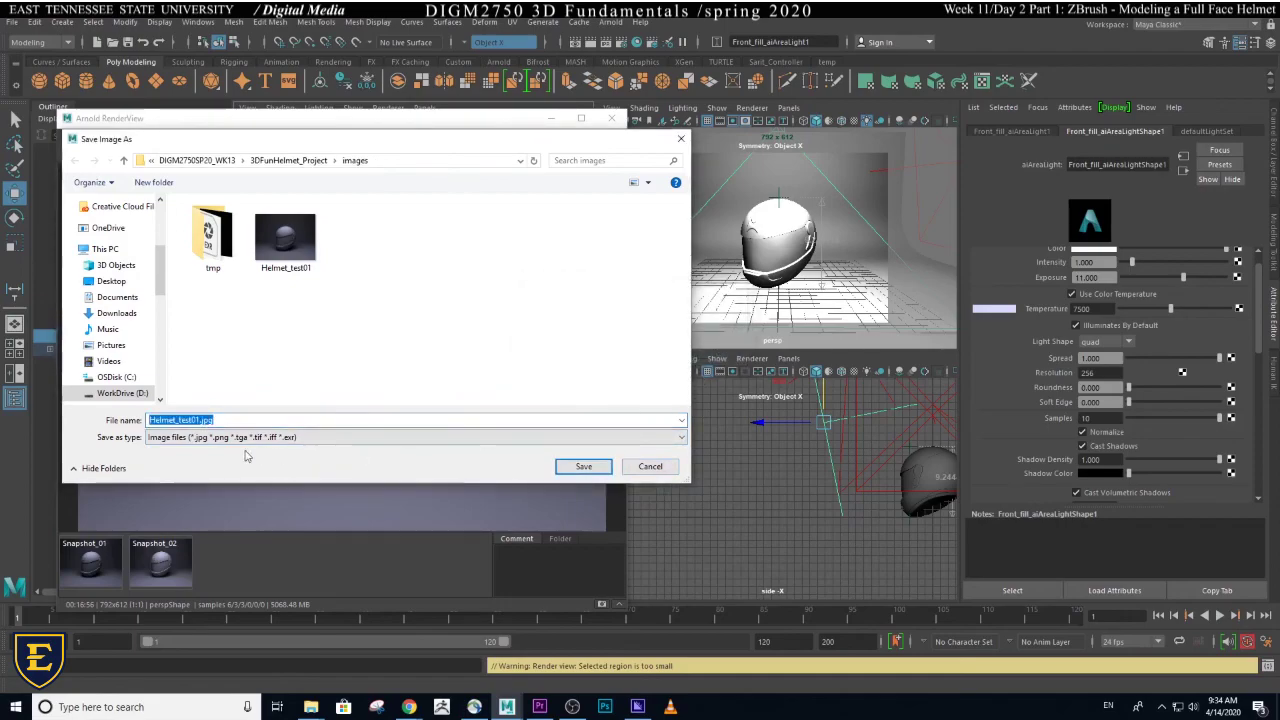
# - Replace test01 with 45AnglefinalRender and save as Helmet_45AnglefinalRender.jpg
pyautogui.click(199, 420)
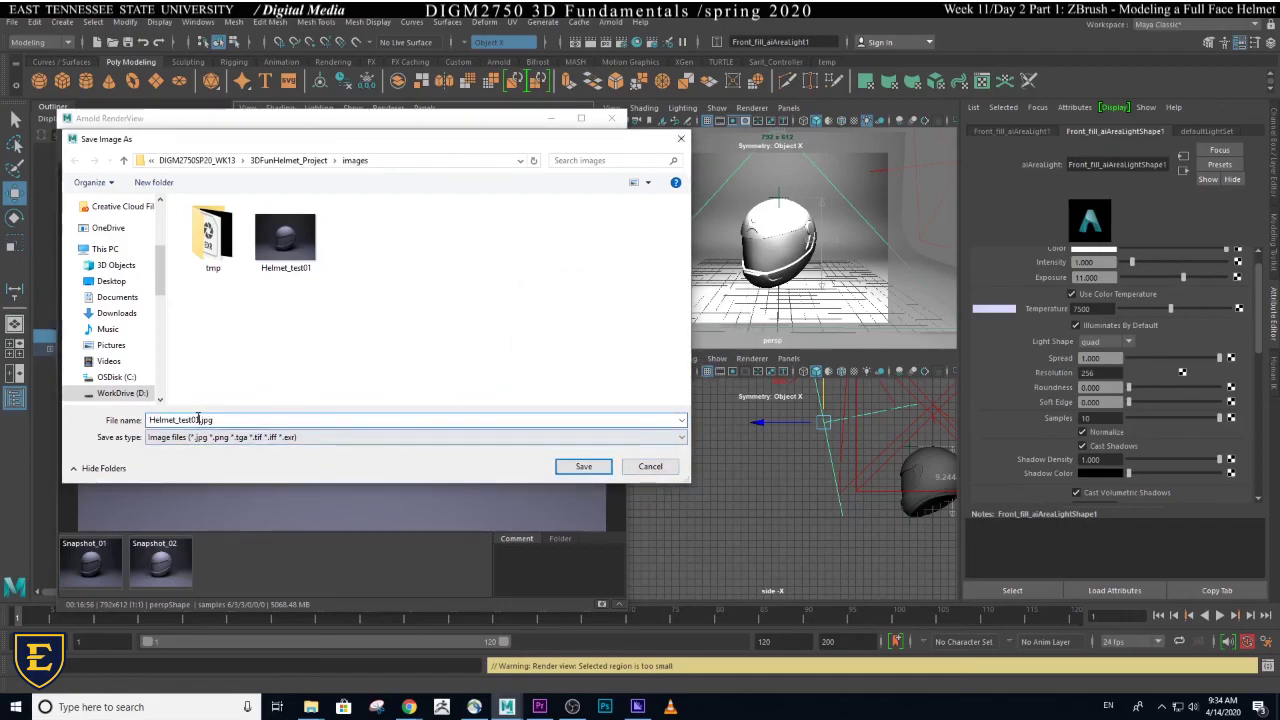
pyautogui.moveTo(201, 420); pyautogui.dragTo(180, 421)
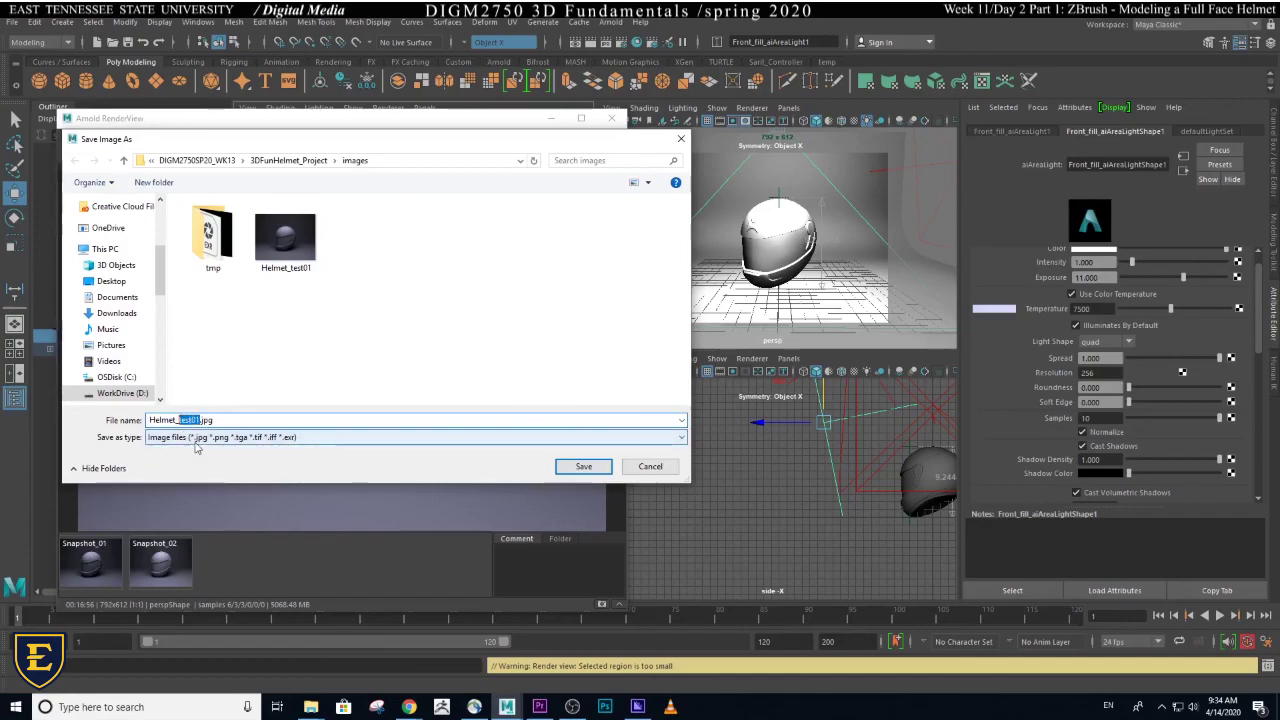
pyautogui.write('final')
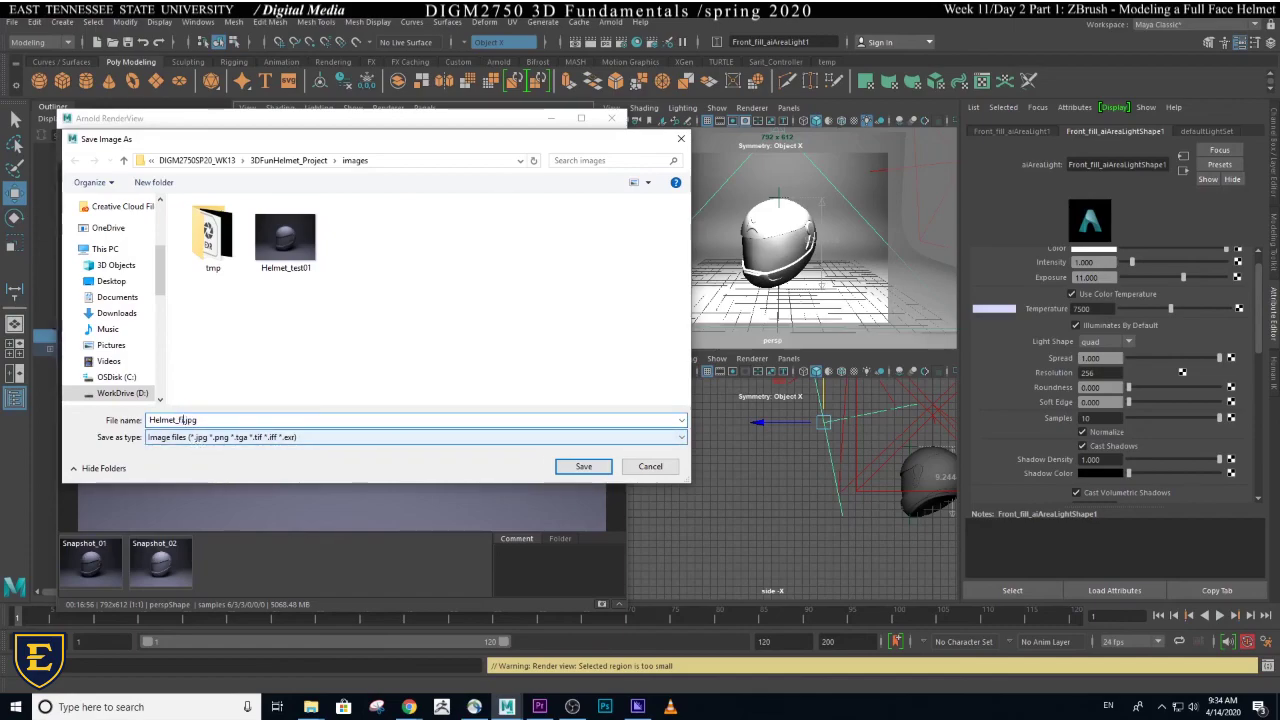
pyautogui.write('Render')
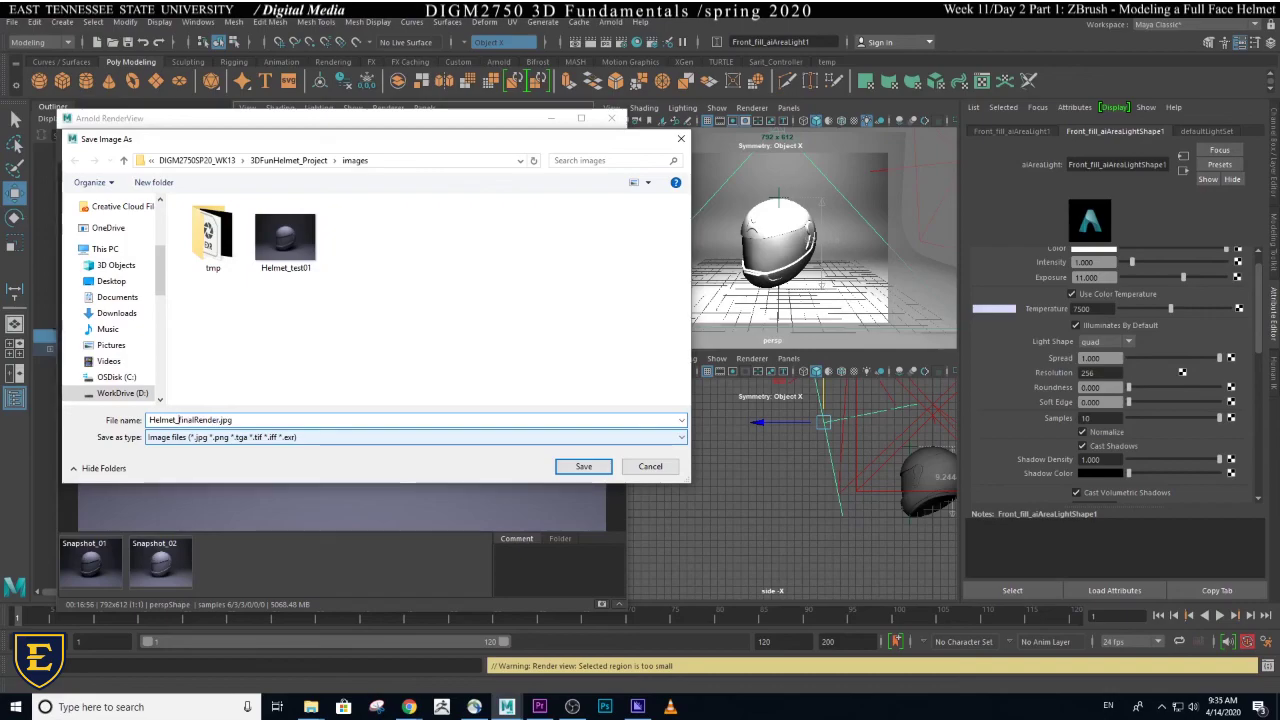
pyautogui.write('45Angle')
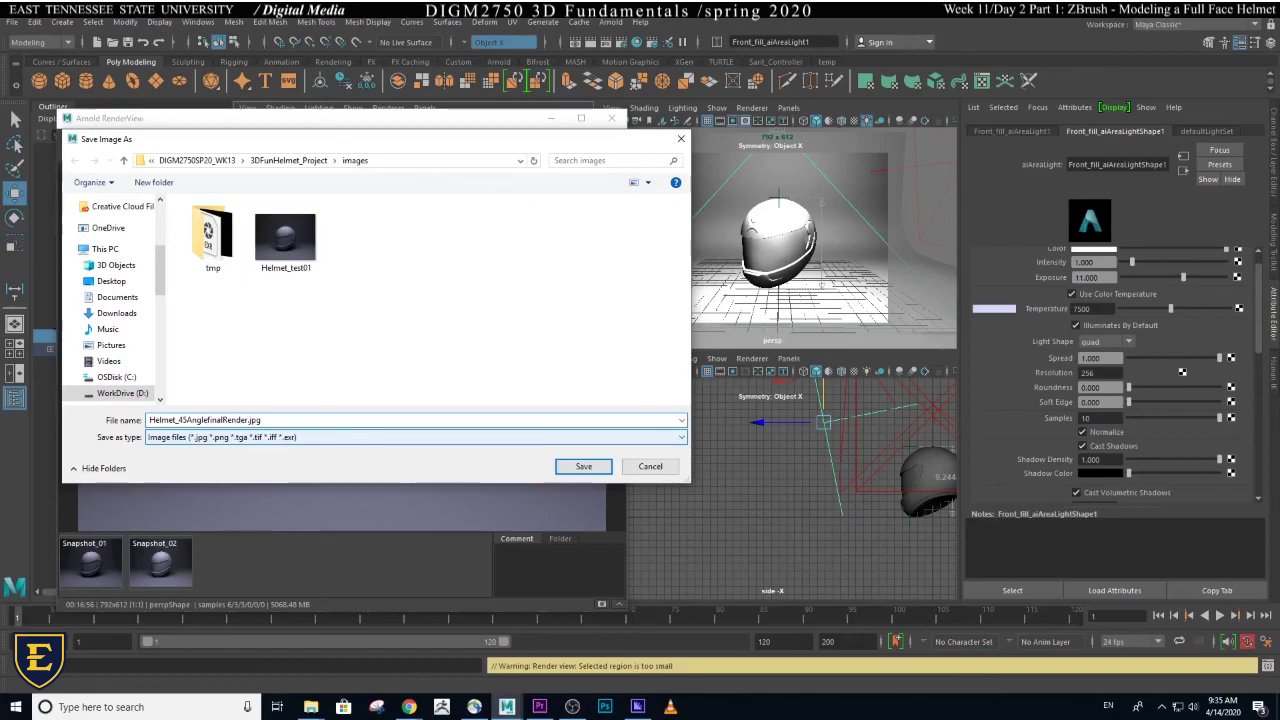
pyautogui.press('Return')
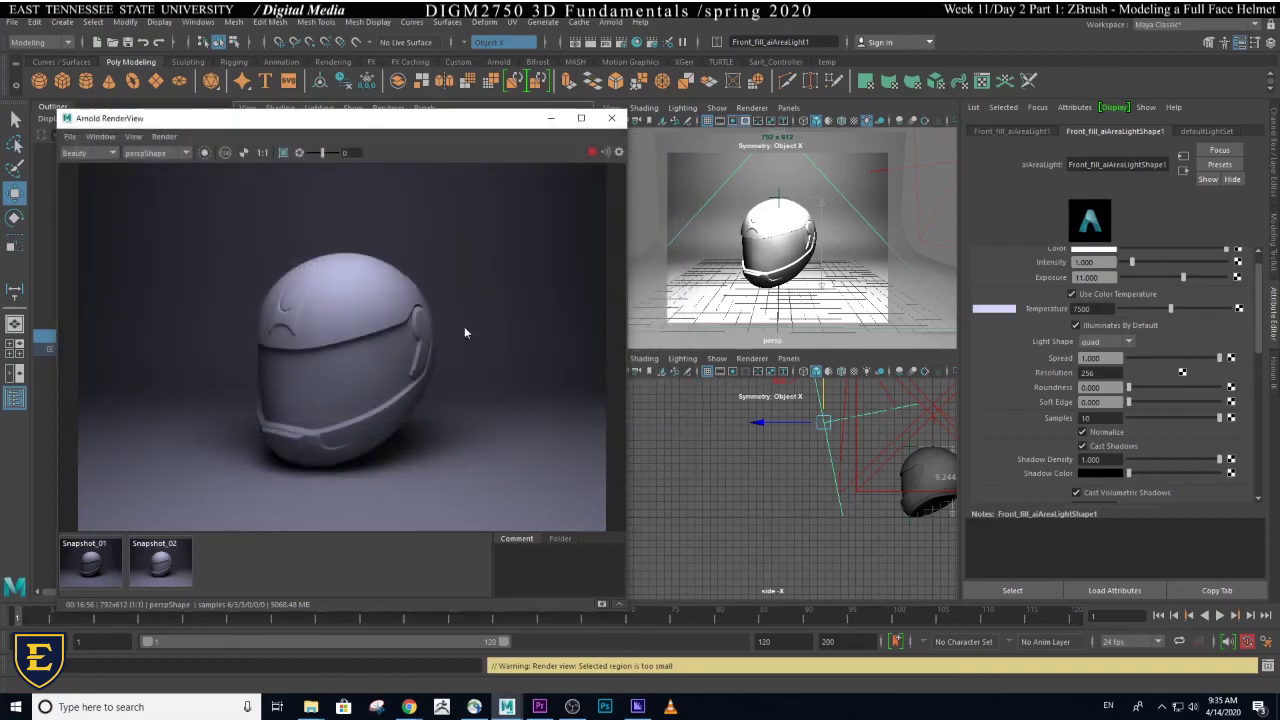
# - Rotate the helmet a few degrees in Y, re-render it, and switch to the images folder
pyautogui.click(777, 252)
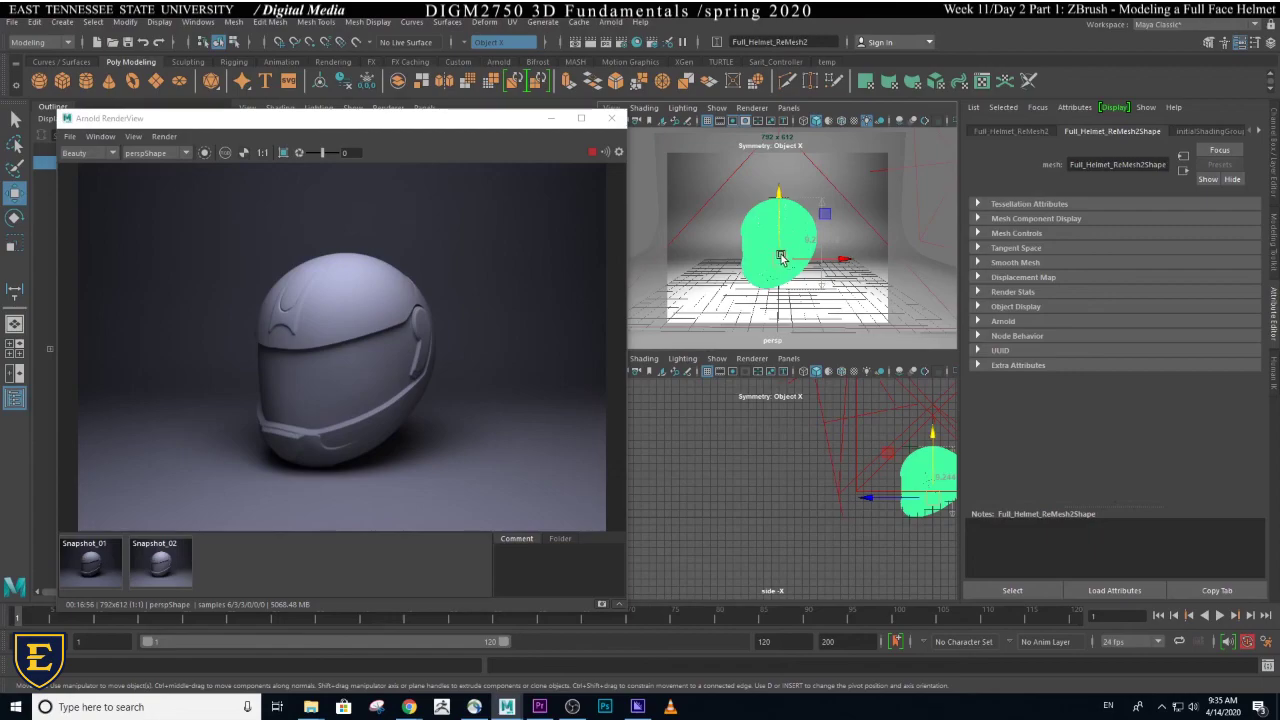
pyautogui.press('e')
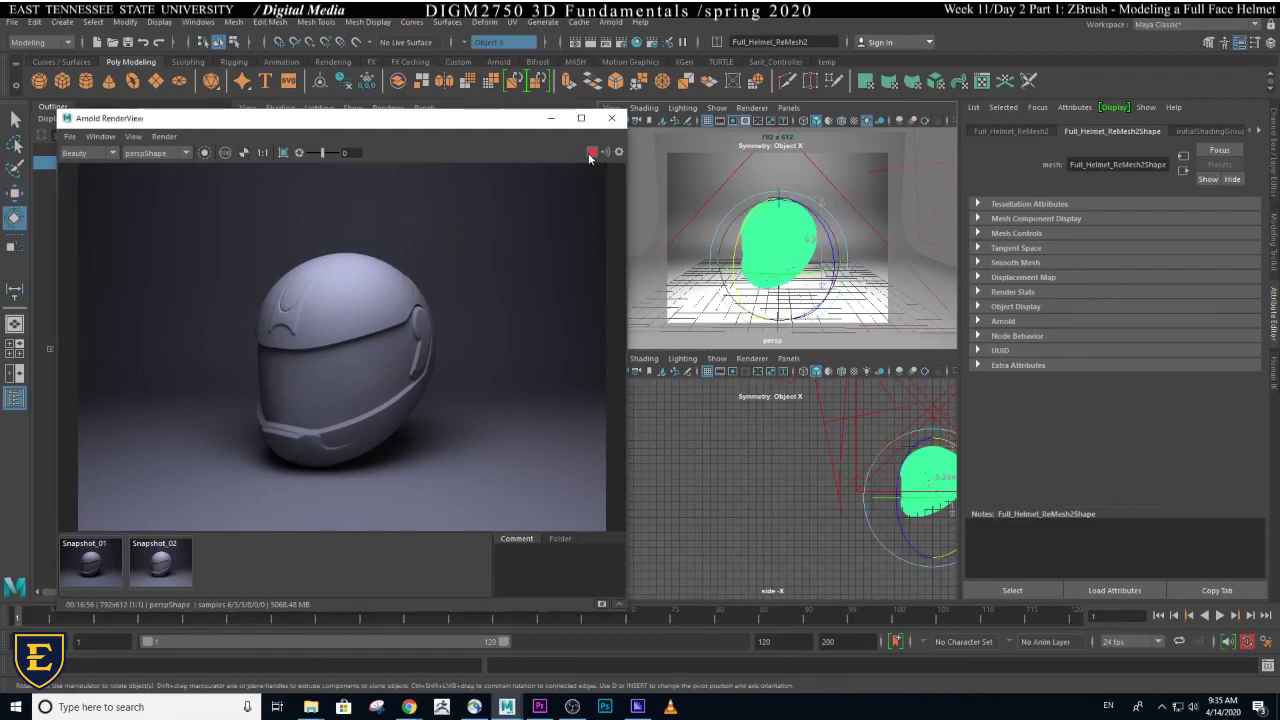
pyautogui.moveTo(768, 276); pyautogui.dragTo(807, 277)
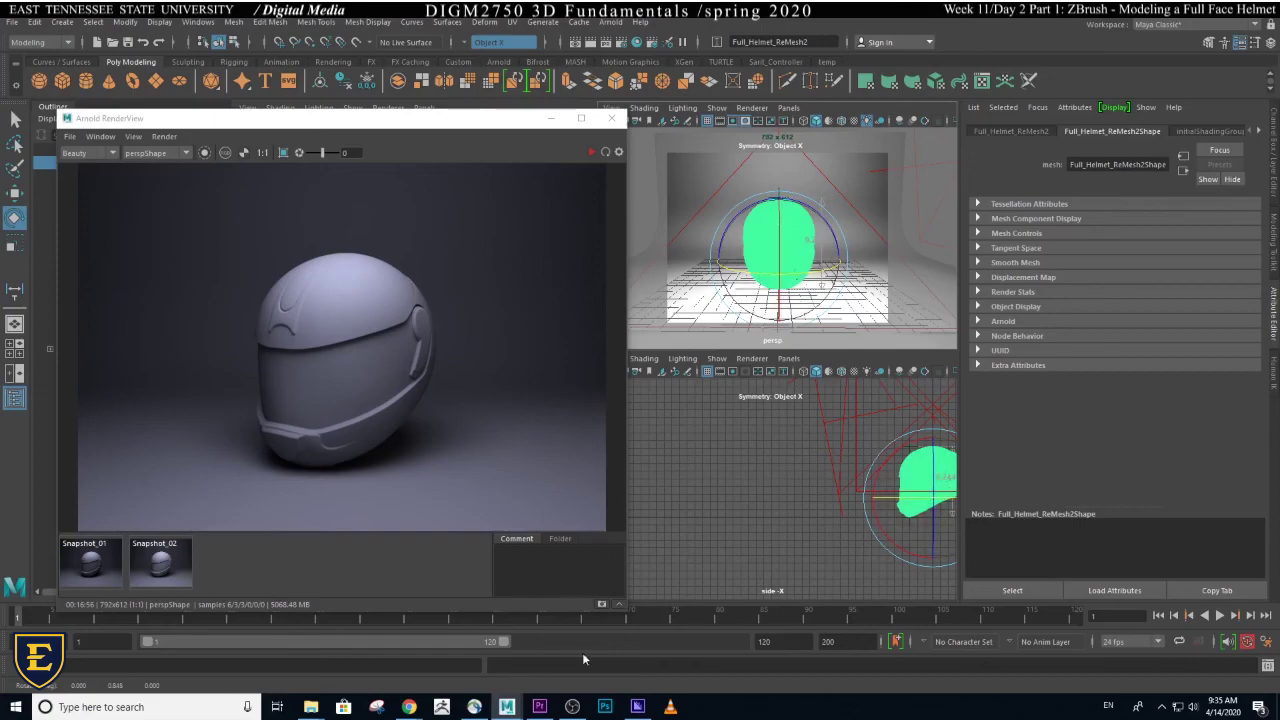
pyautogui.click(590, 152)
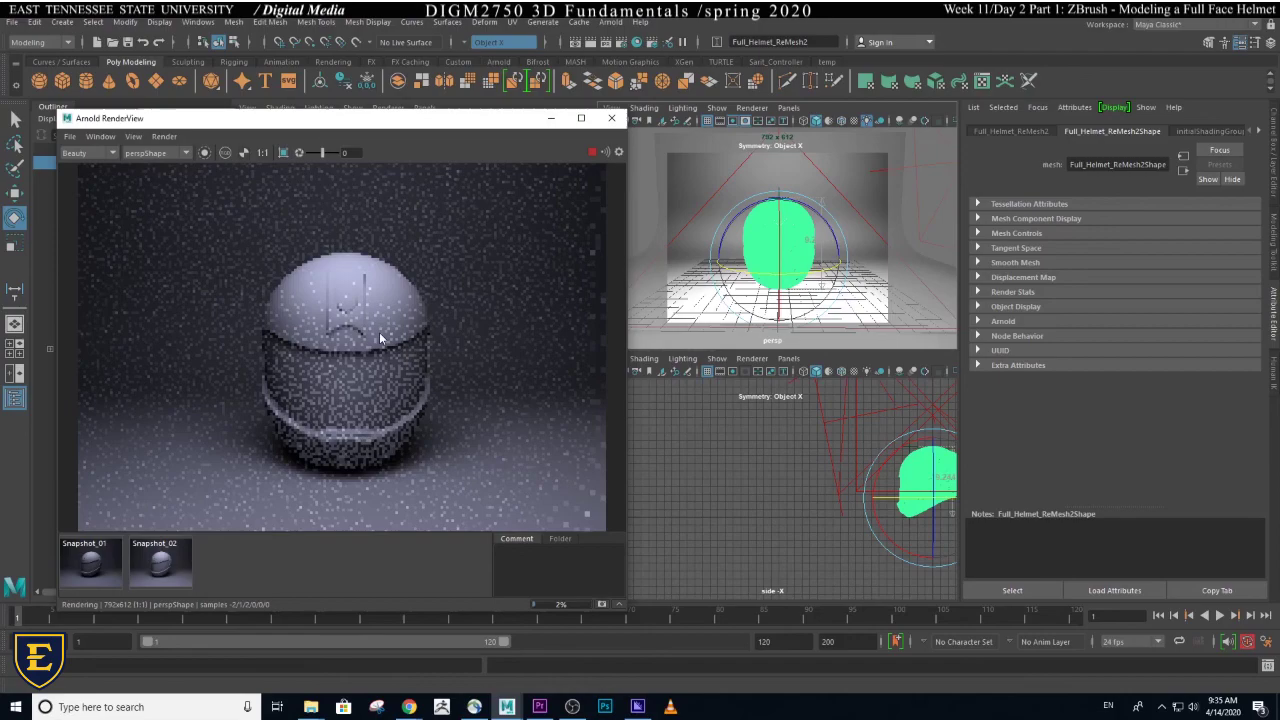
pyautogui.hotkey('alt', 'Tab')
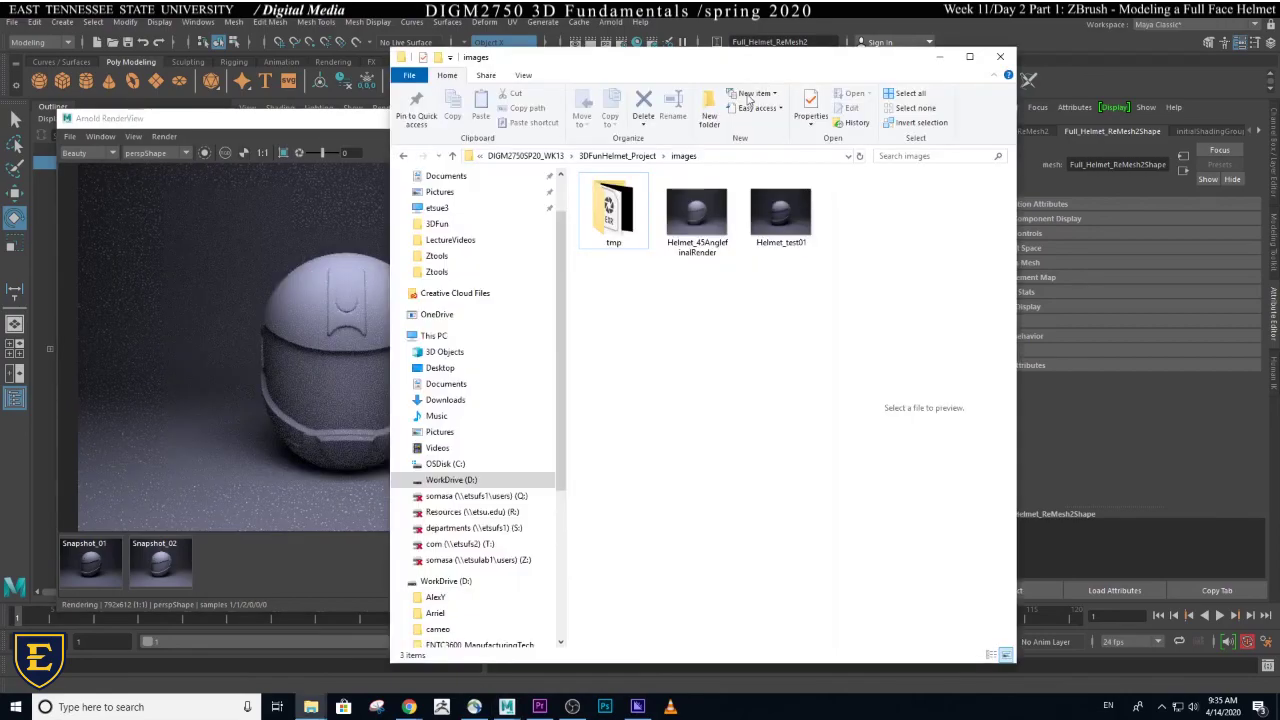